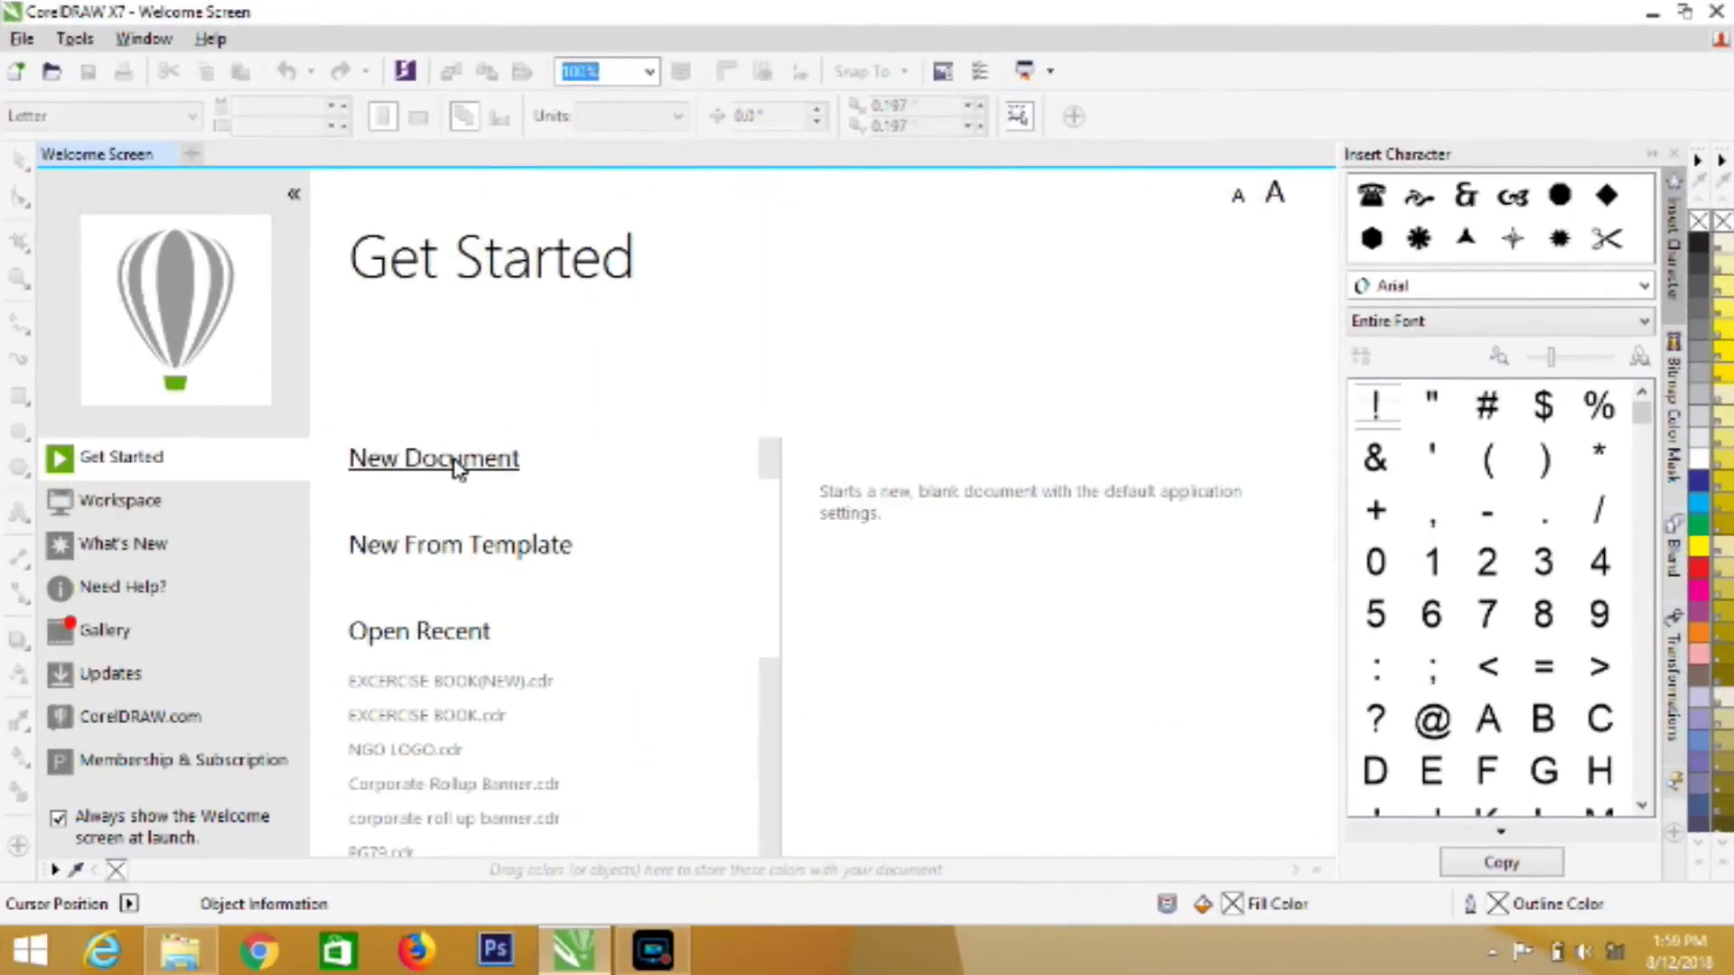
# Create a new document named Wall Calendar at A2 size, 420 × 594 mm
pyautogui.click(452, 460)
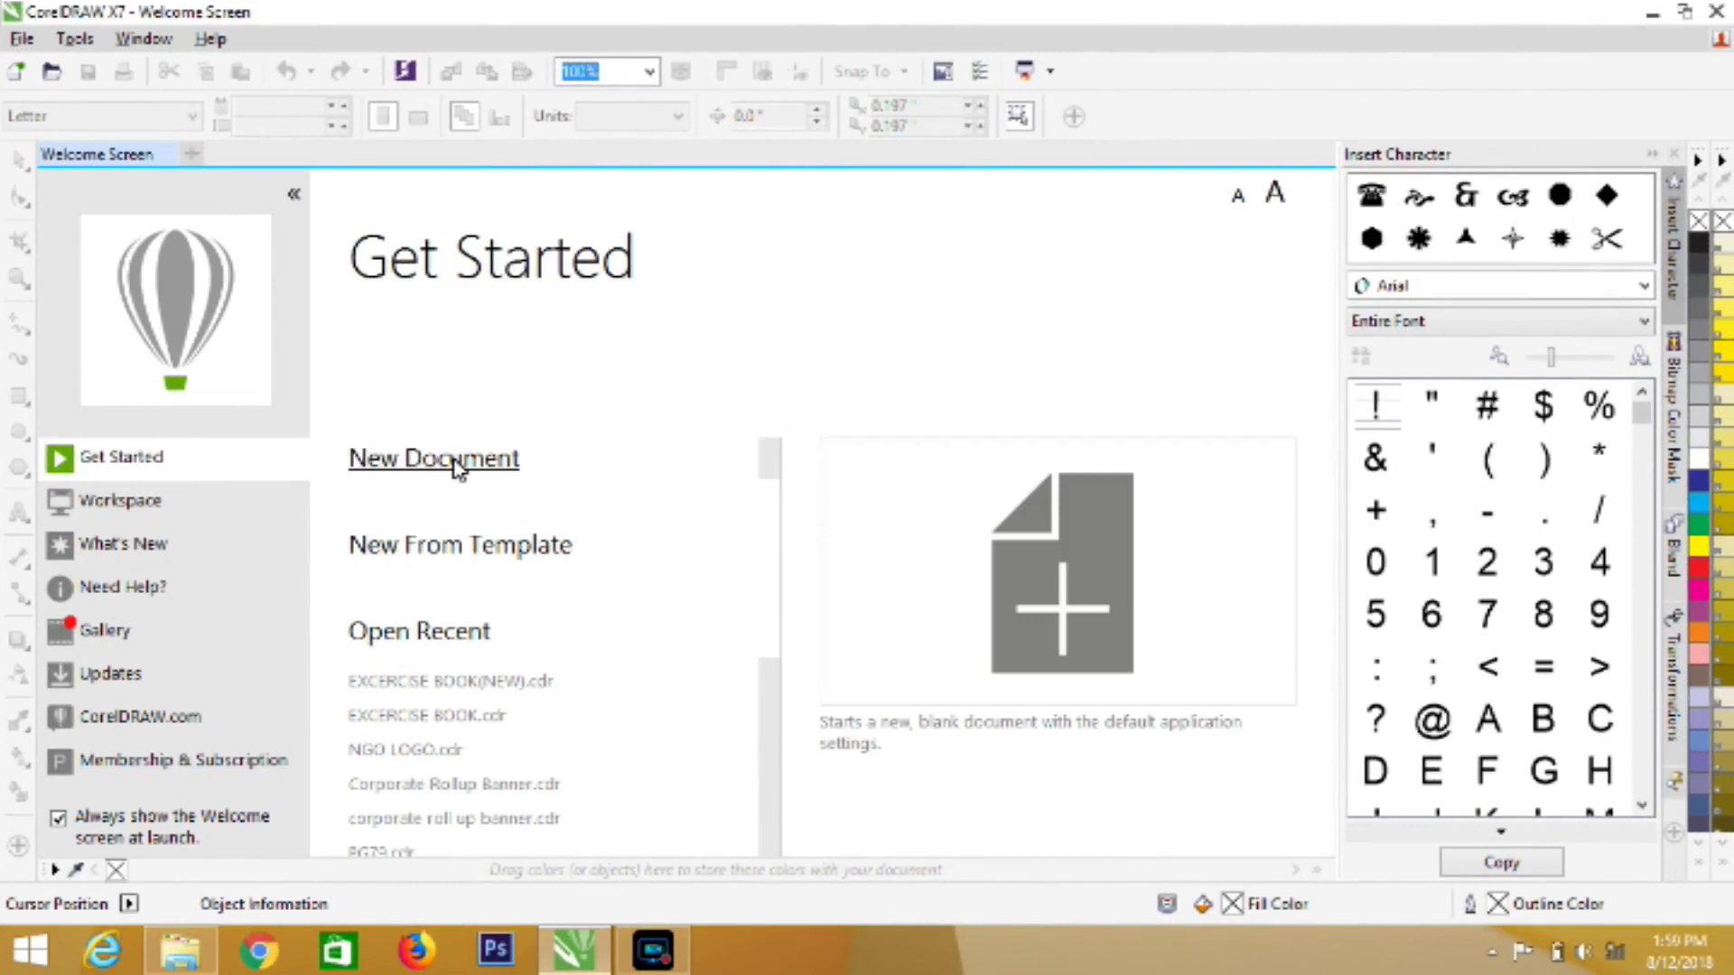
pyautogui.click(456, 462)
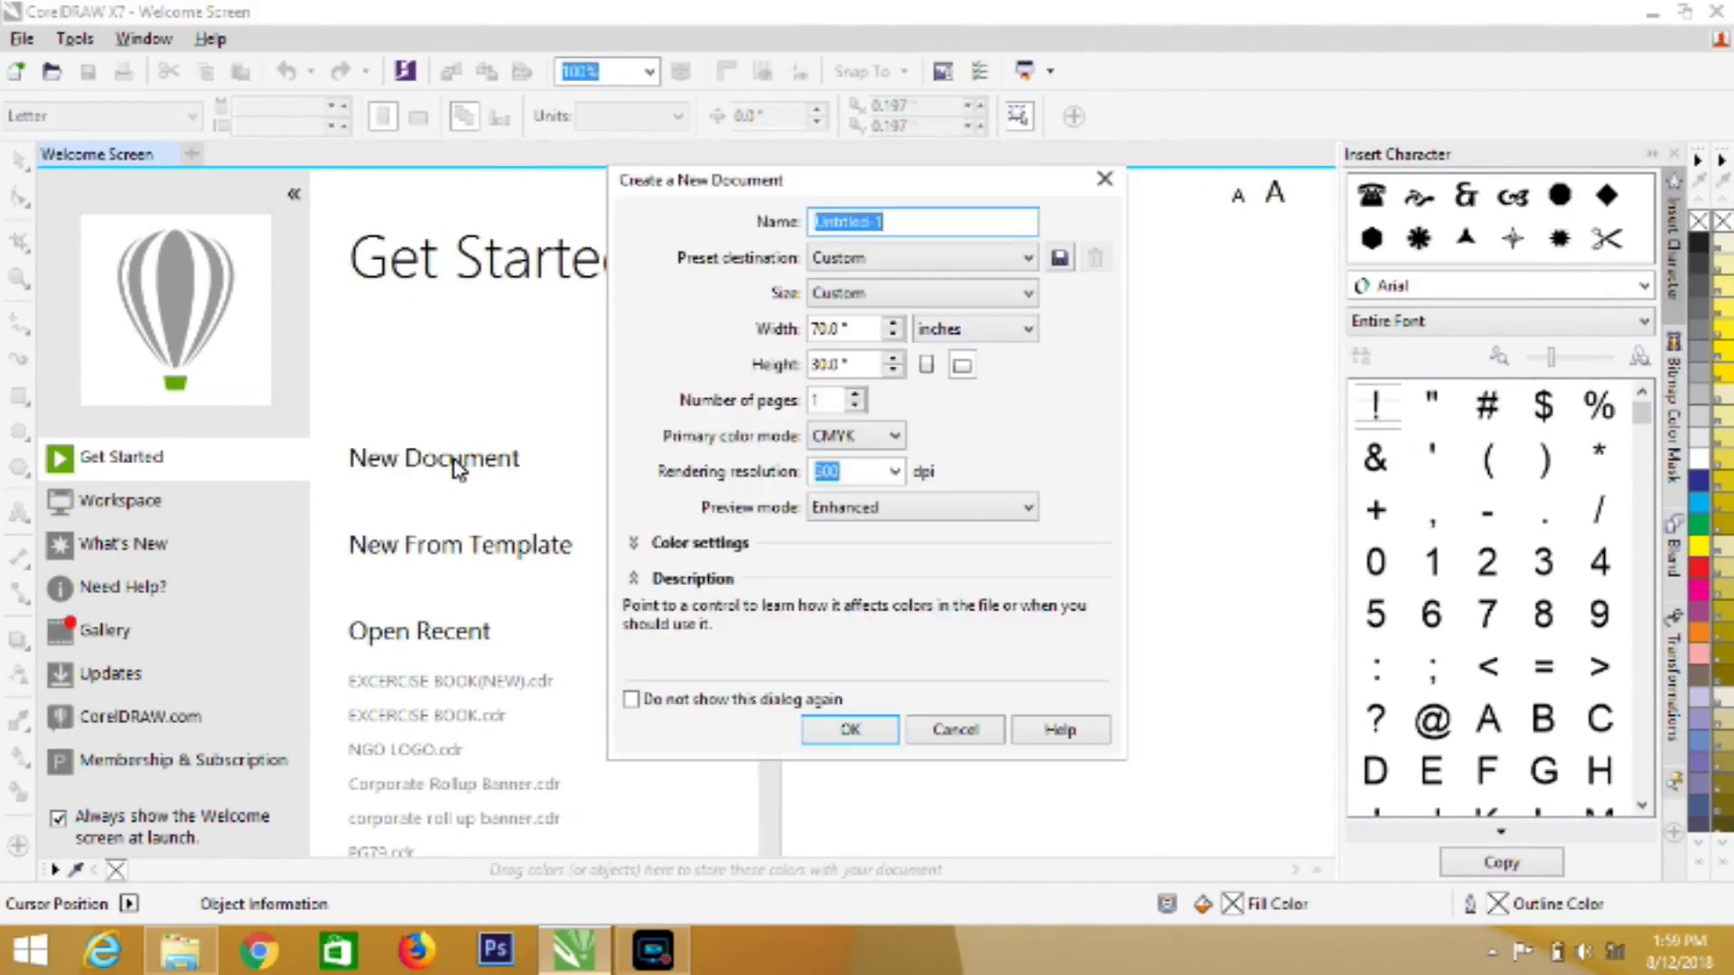
pyautogui.write('Wall Calendar')
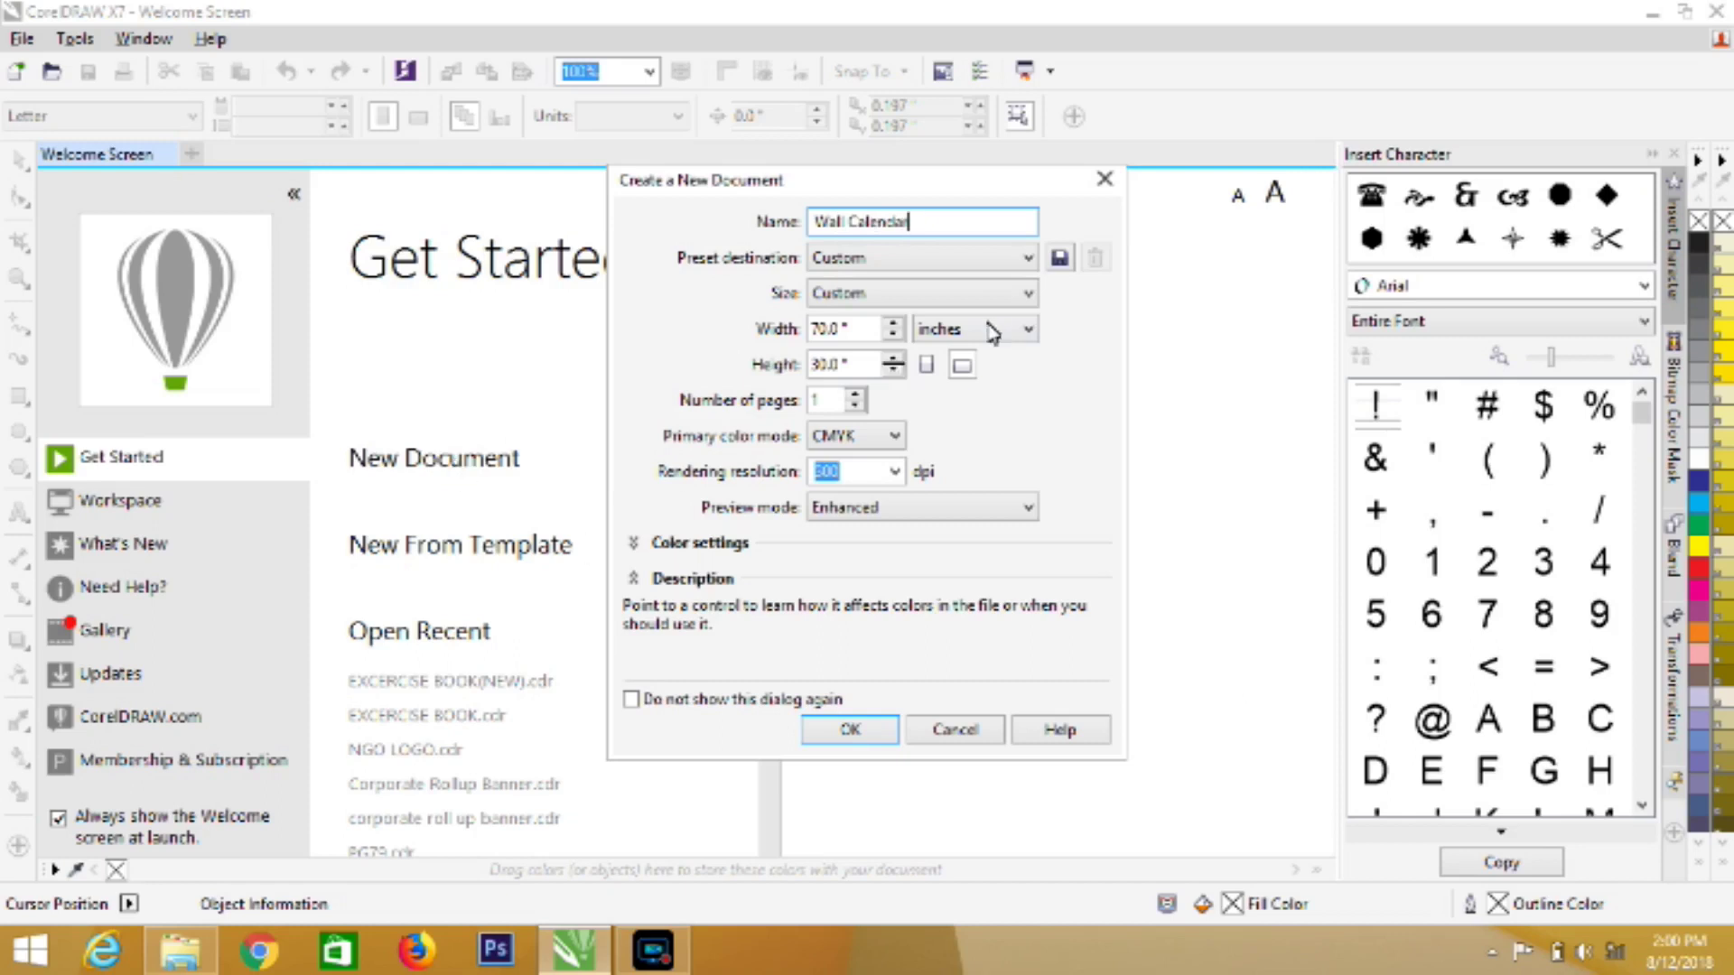
pyautogui.click(1028, 293)
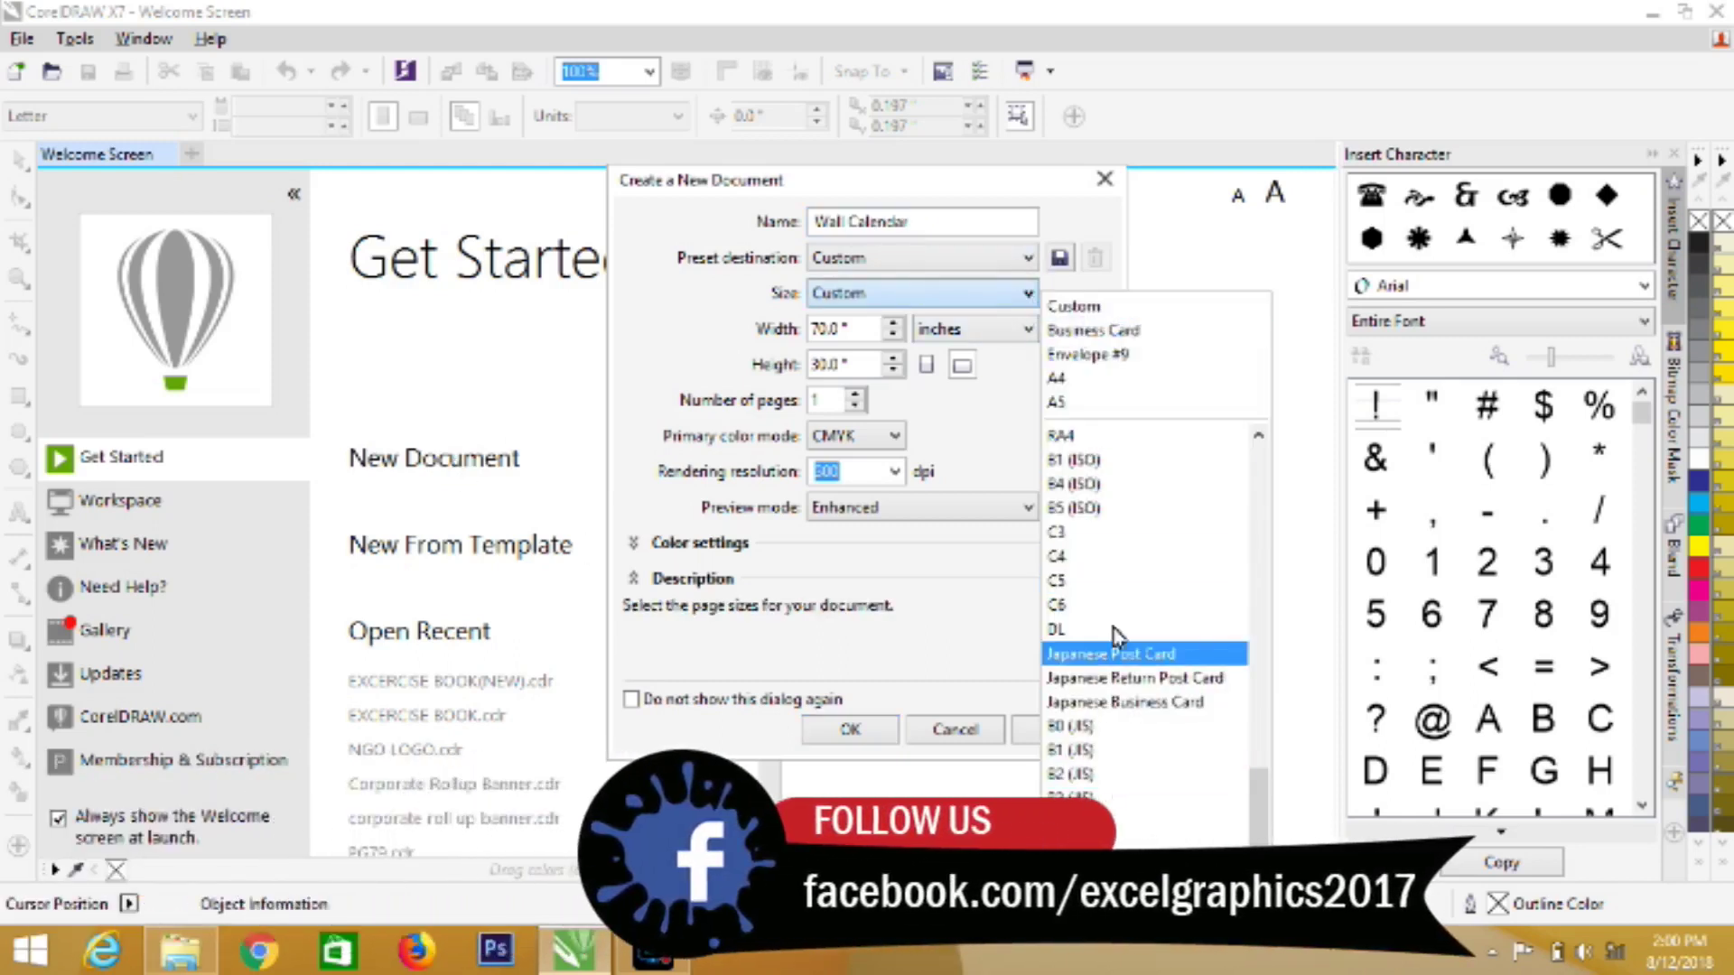
pyautogui.click(1259, 475)
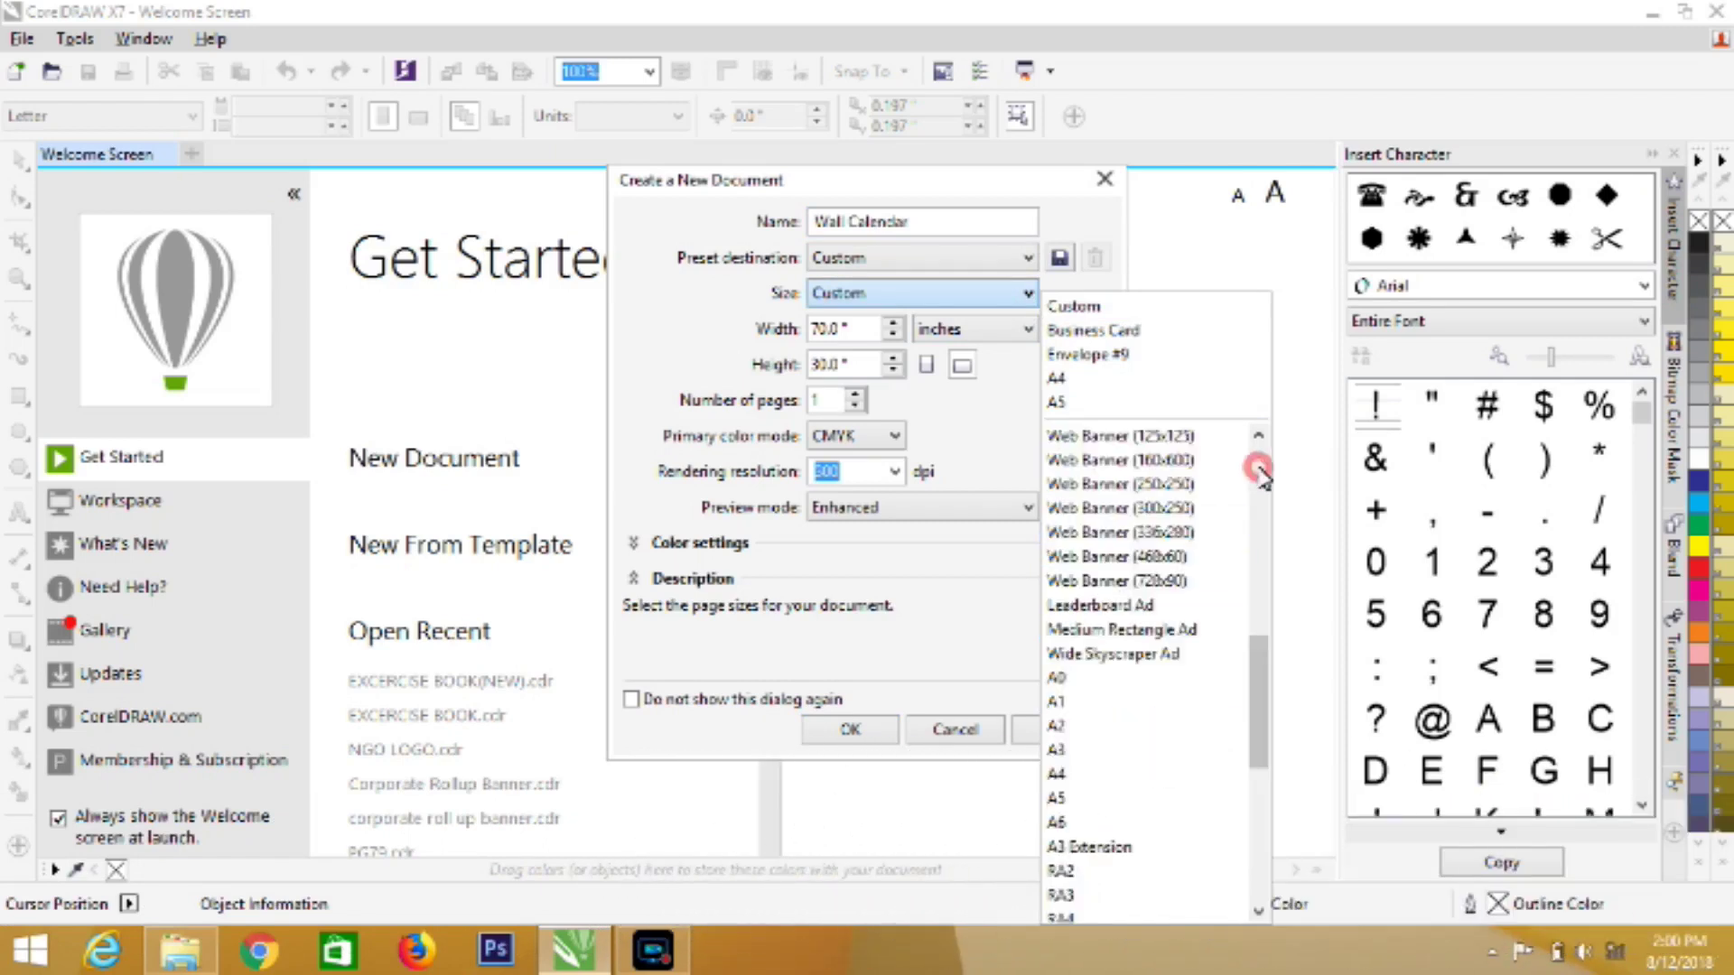
pyautogui.click(1097, 726)
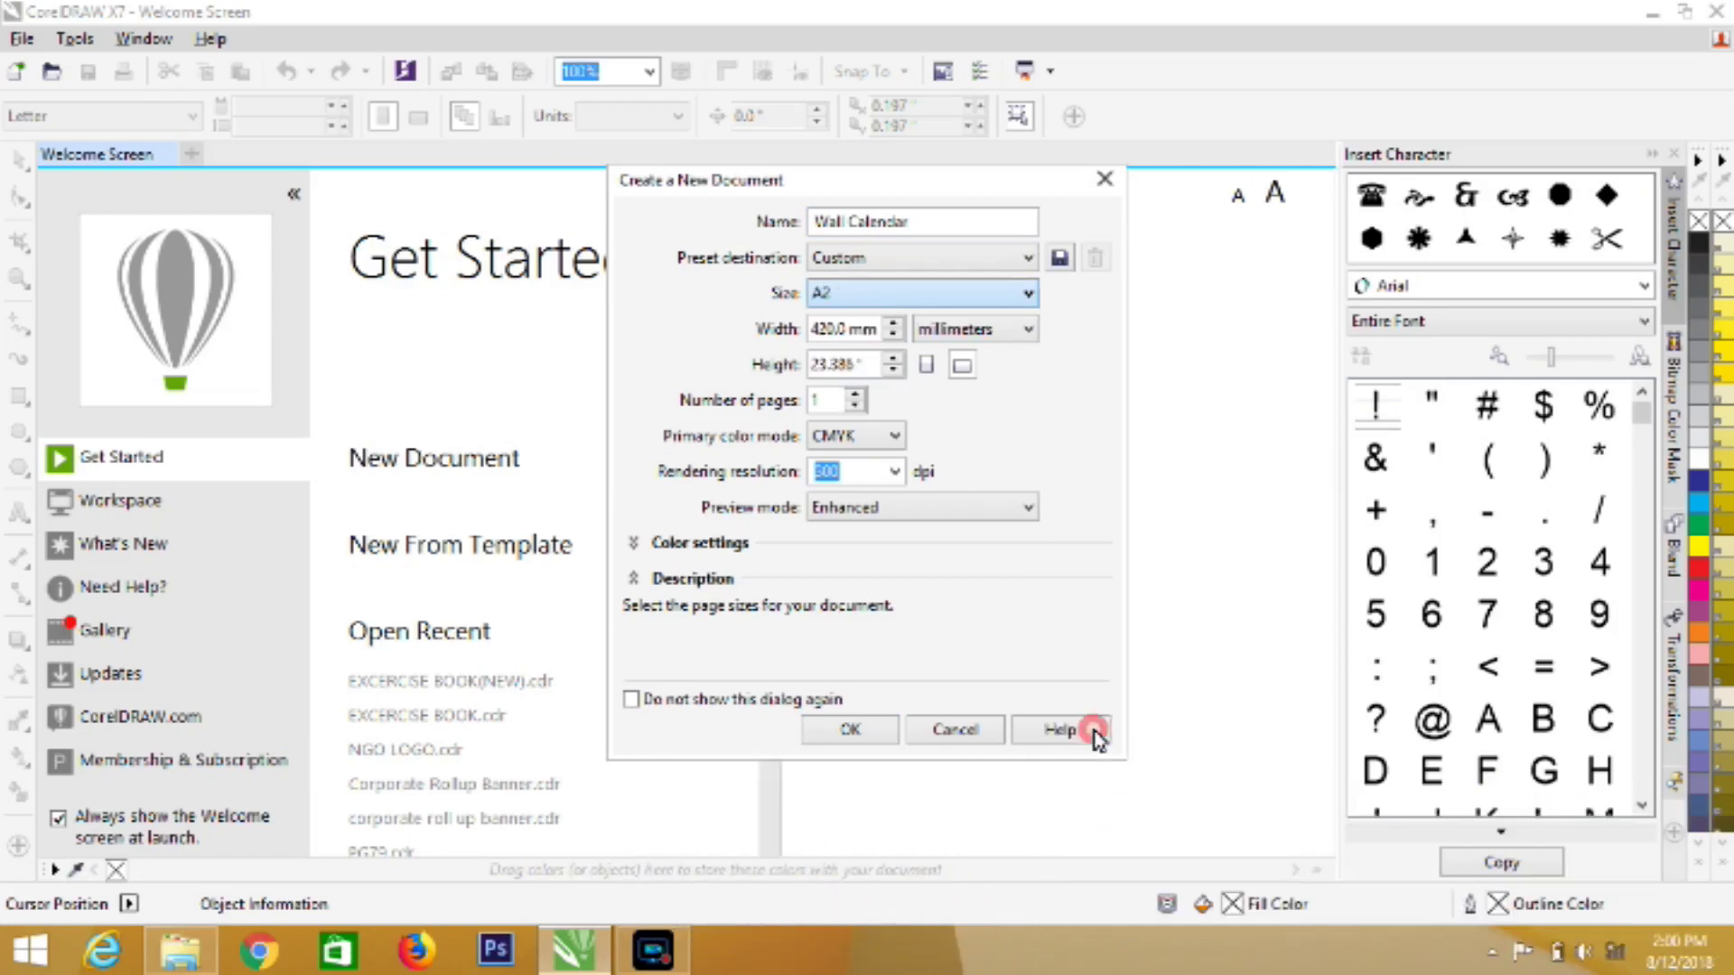
pyautogui.click(864, 733)
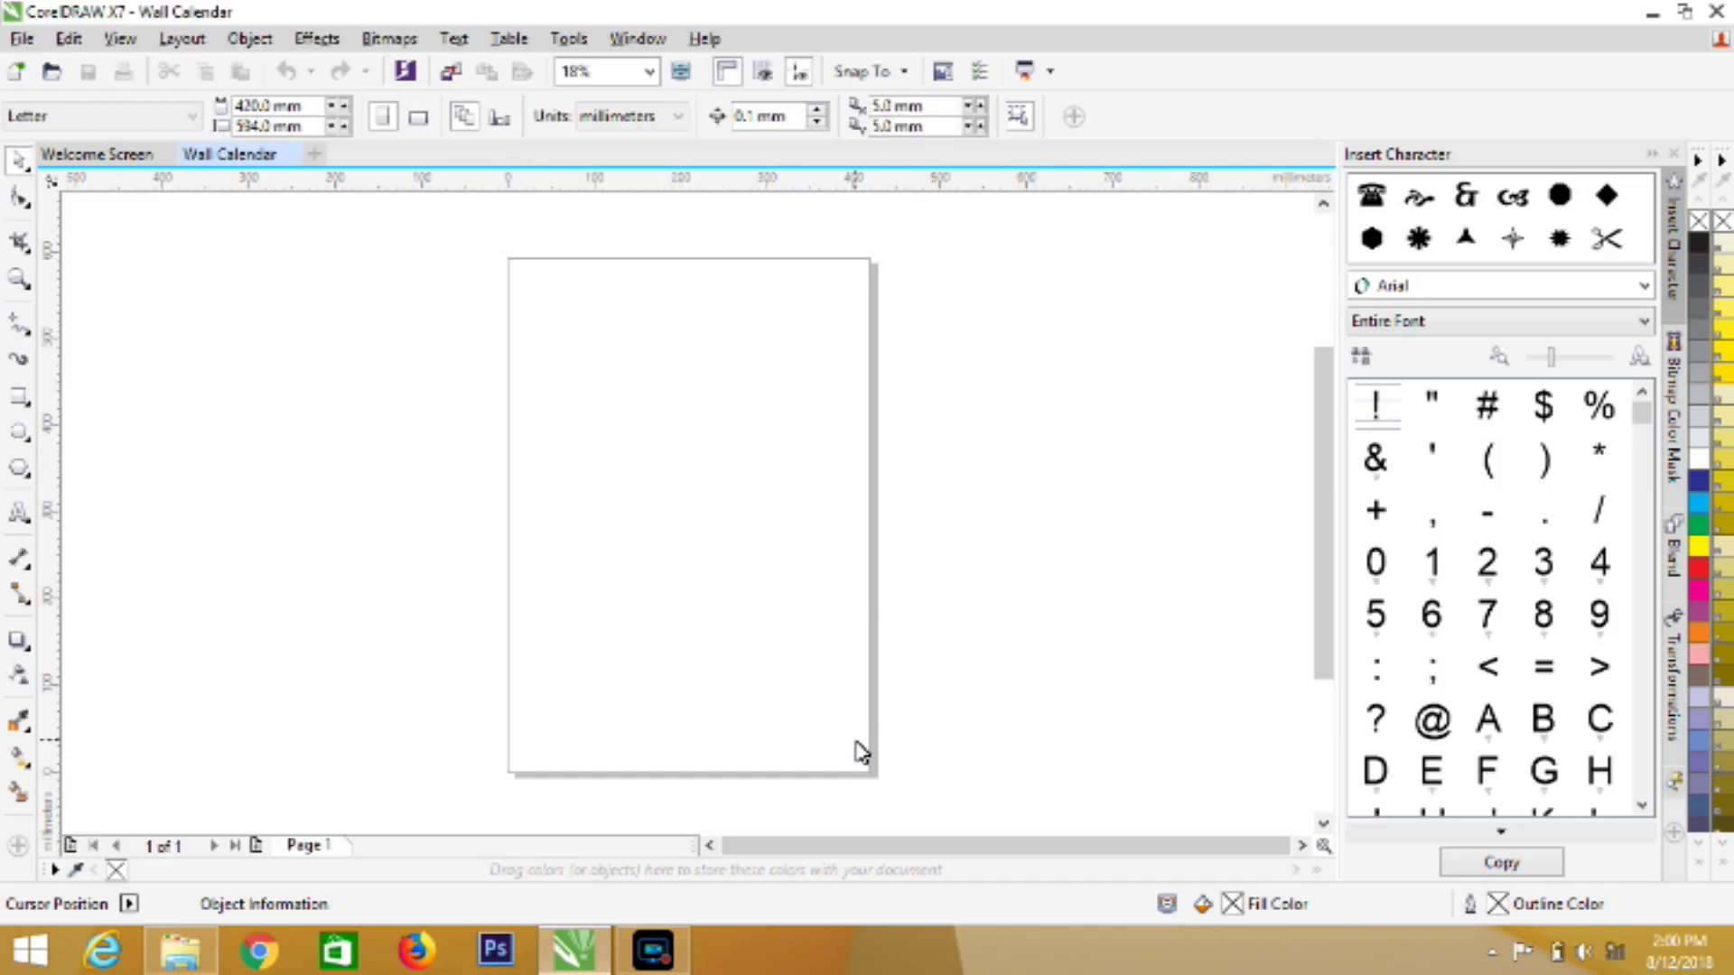
# Zoom in on the blank page and return to the Pick tool
pyautogui.click(16, 280)
pyautogui.click(650, 449)
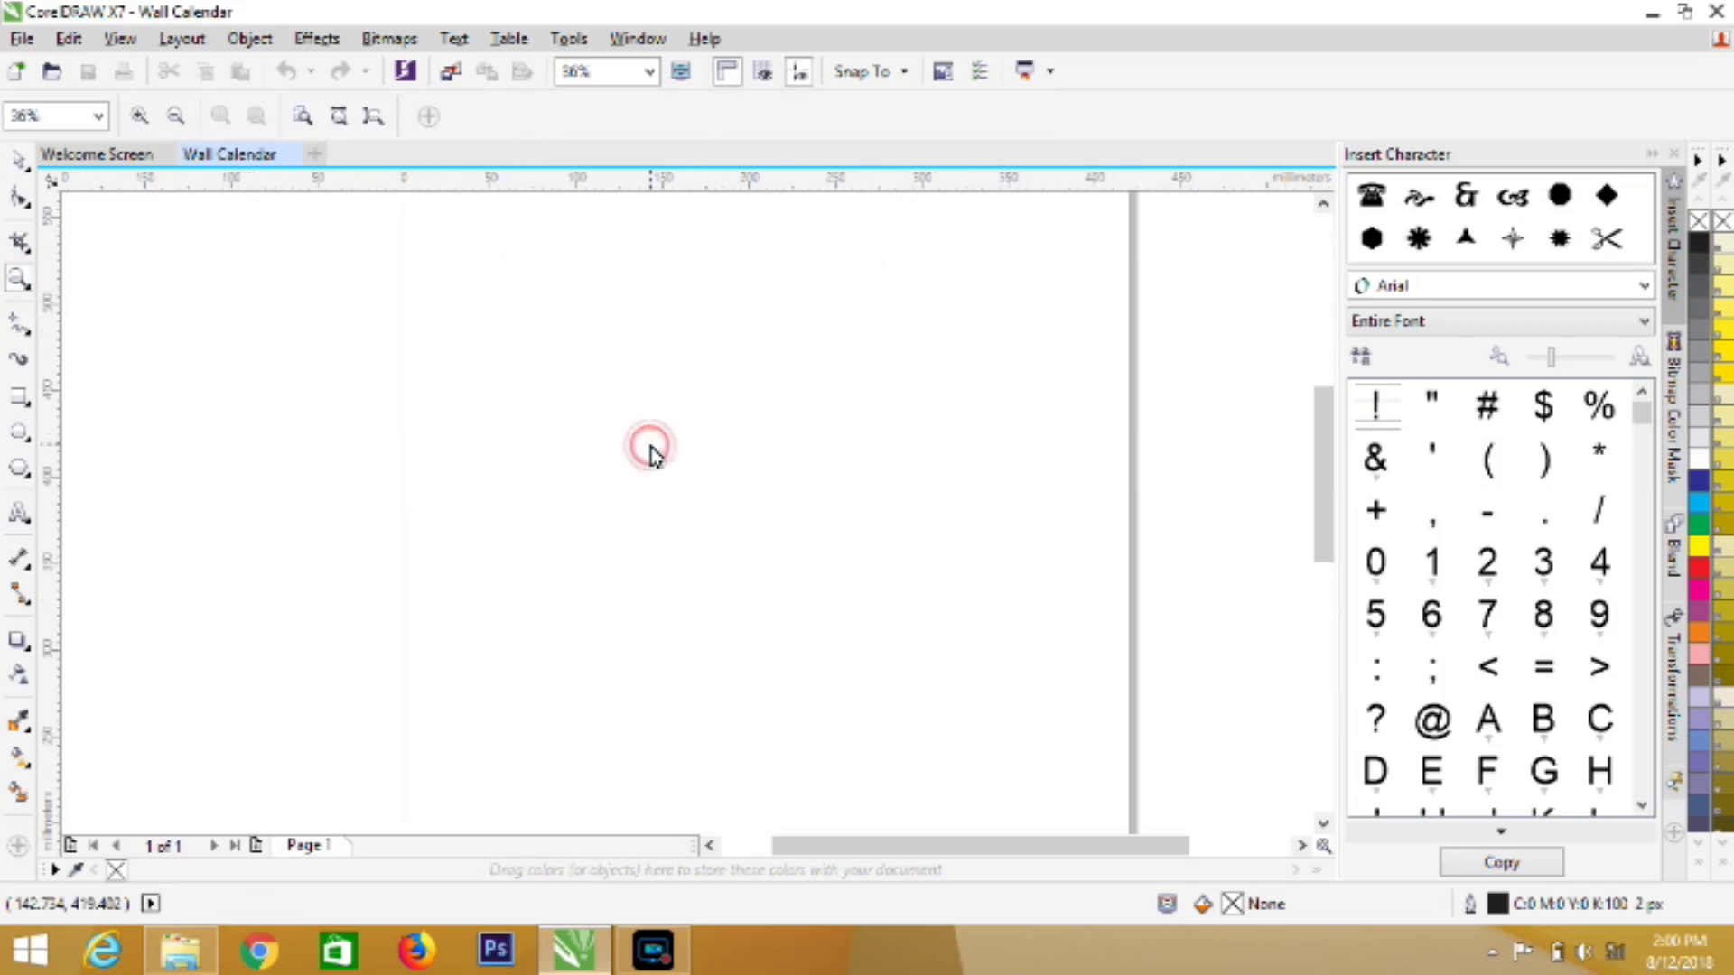
pyautogui.click(1325, 205)
pyautogui.click(1325, 205)
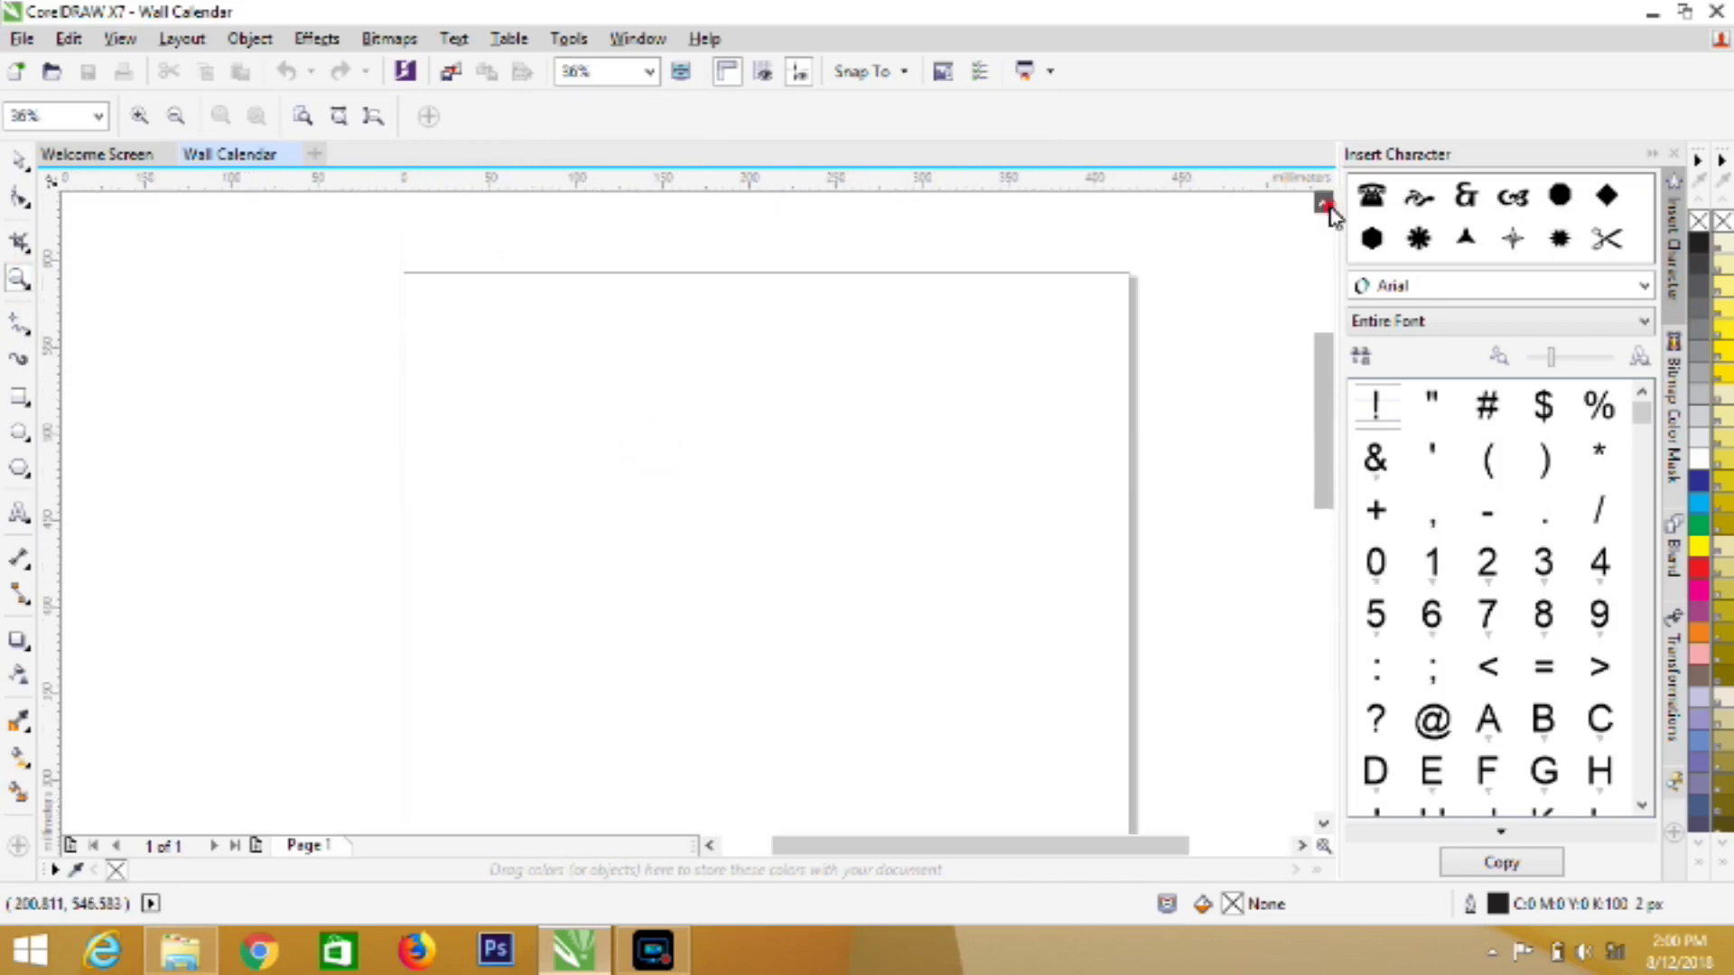
pyautogui.click(13, 168)
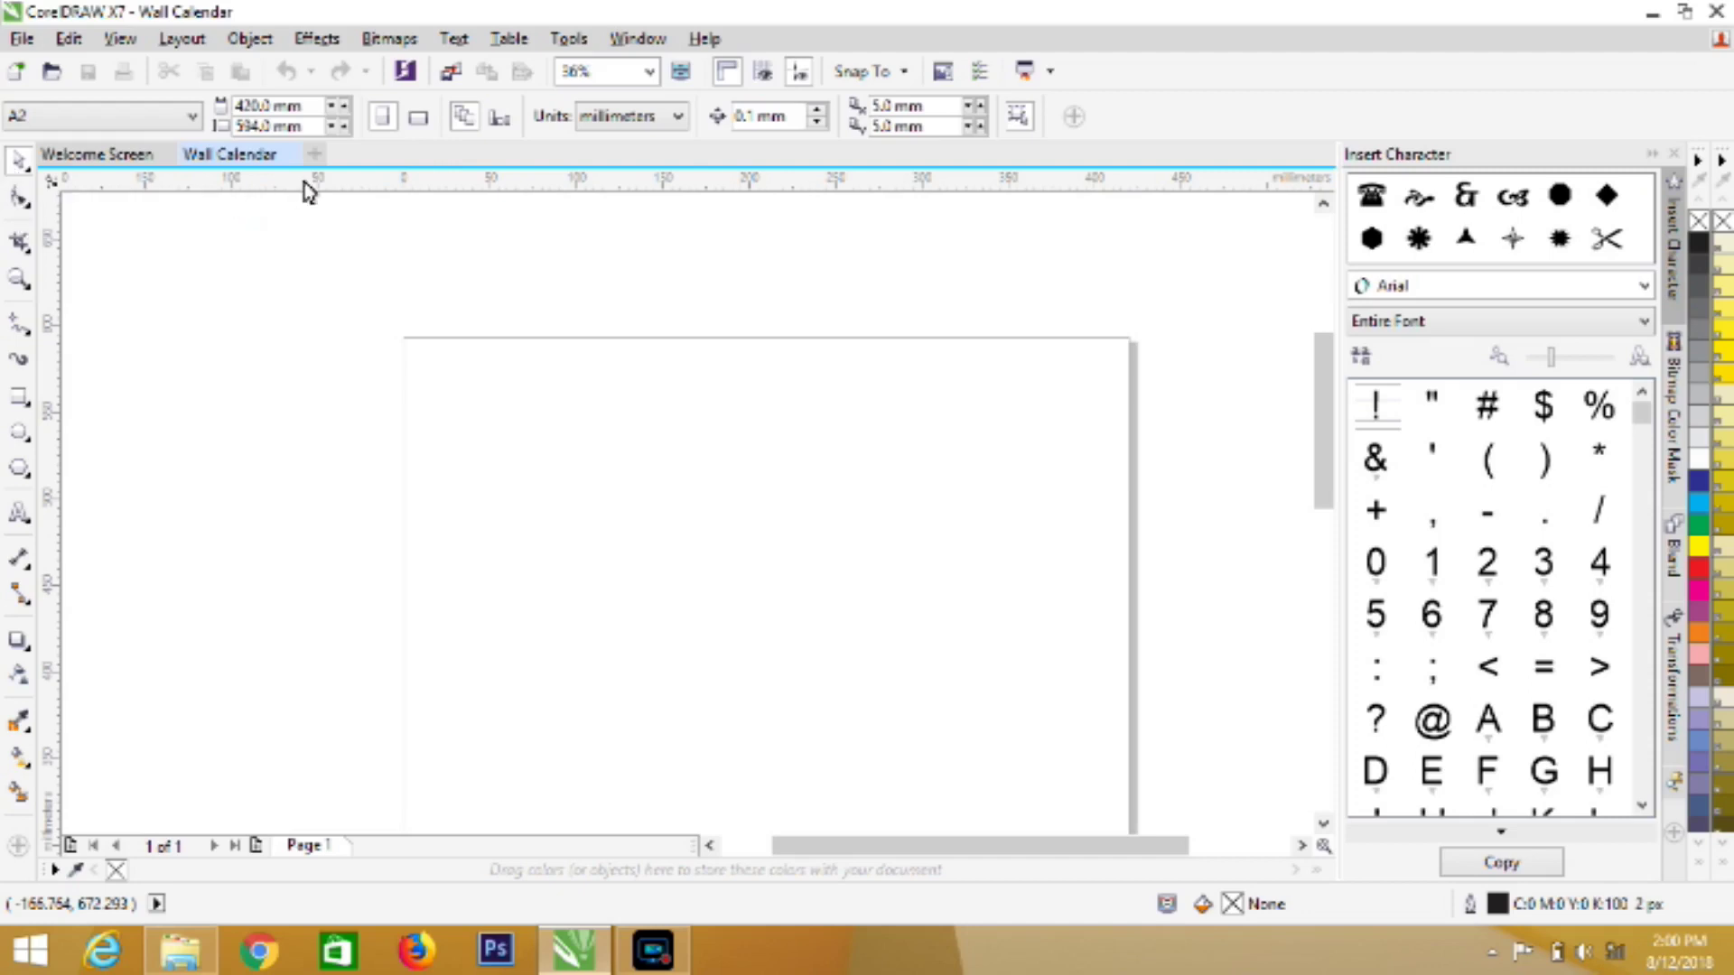
# Run the Wizard.CreateCalendar macro from the CalendarWizard project through Tools > Macros > Run Macro
pyautogui.click(568, 38)
pyautogui.moveTo(638, 236)
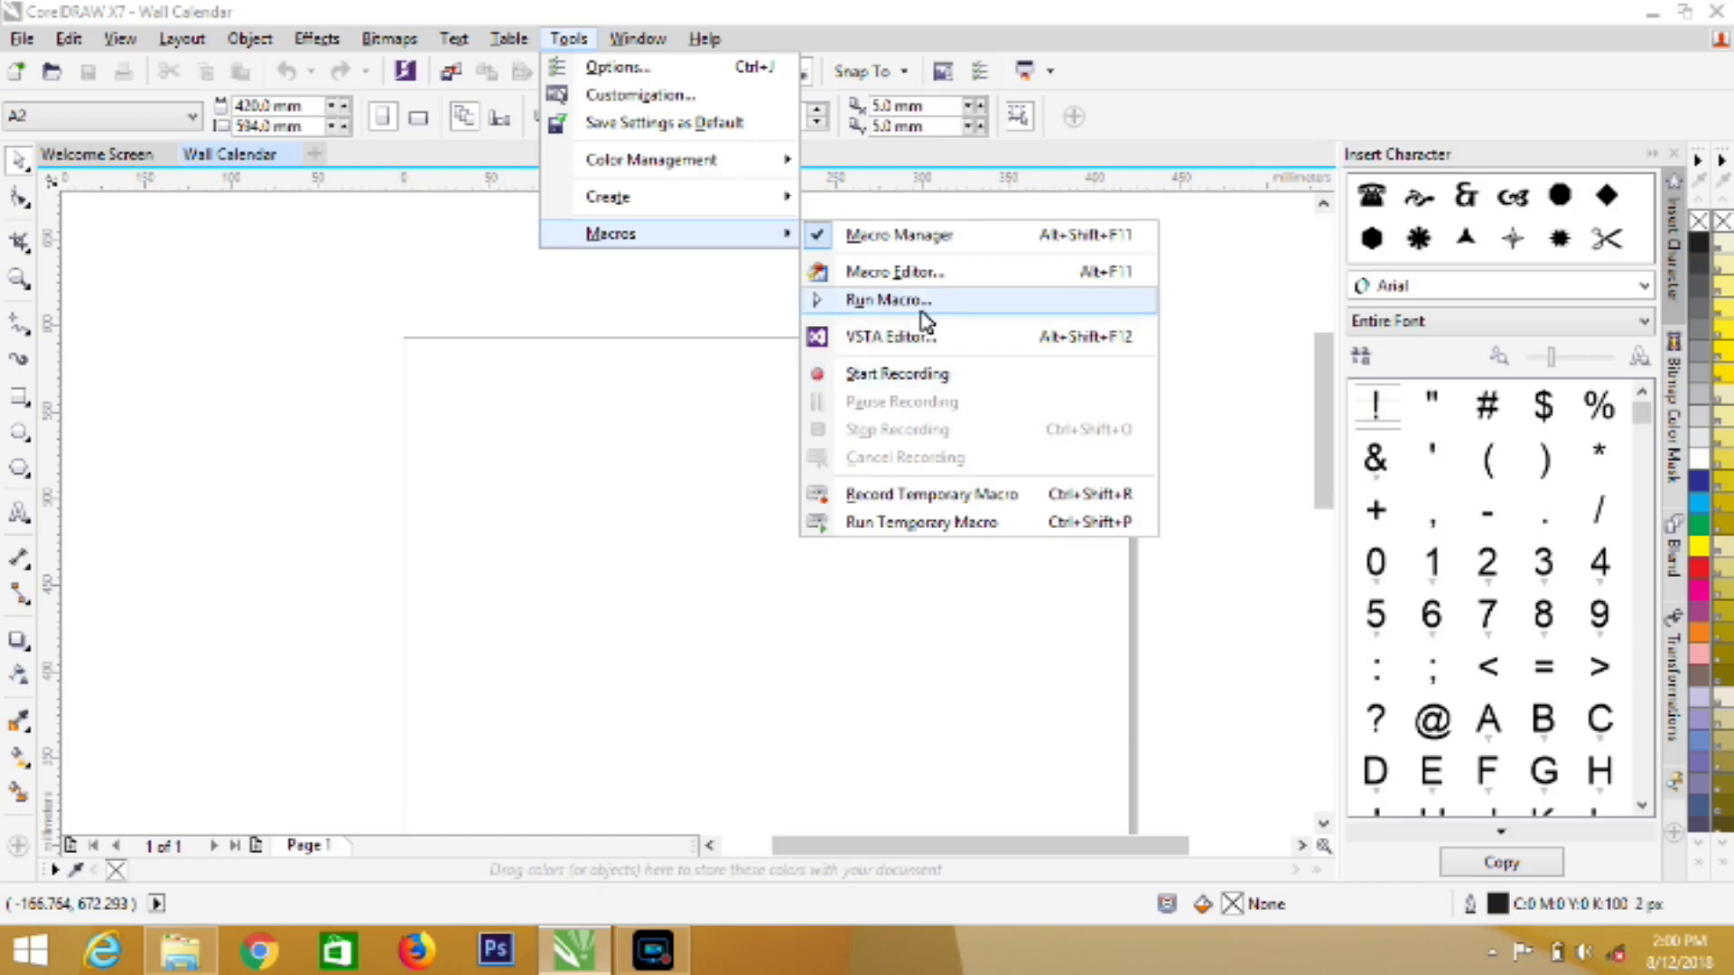
pyautogui.click(920, 300)
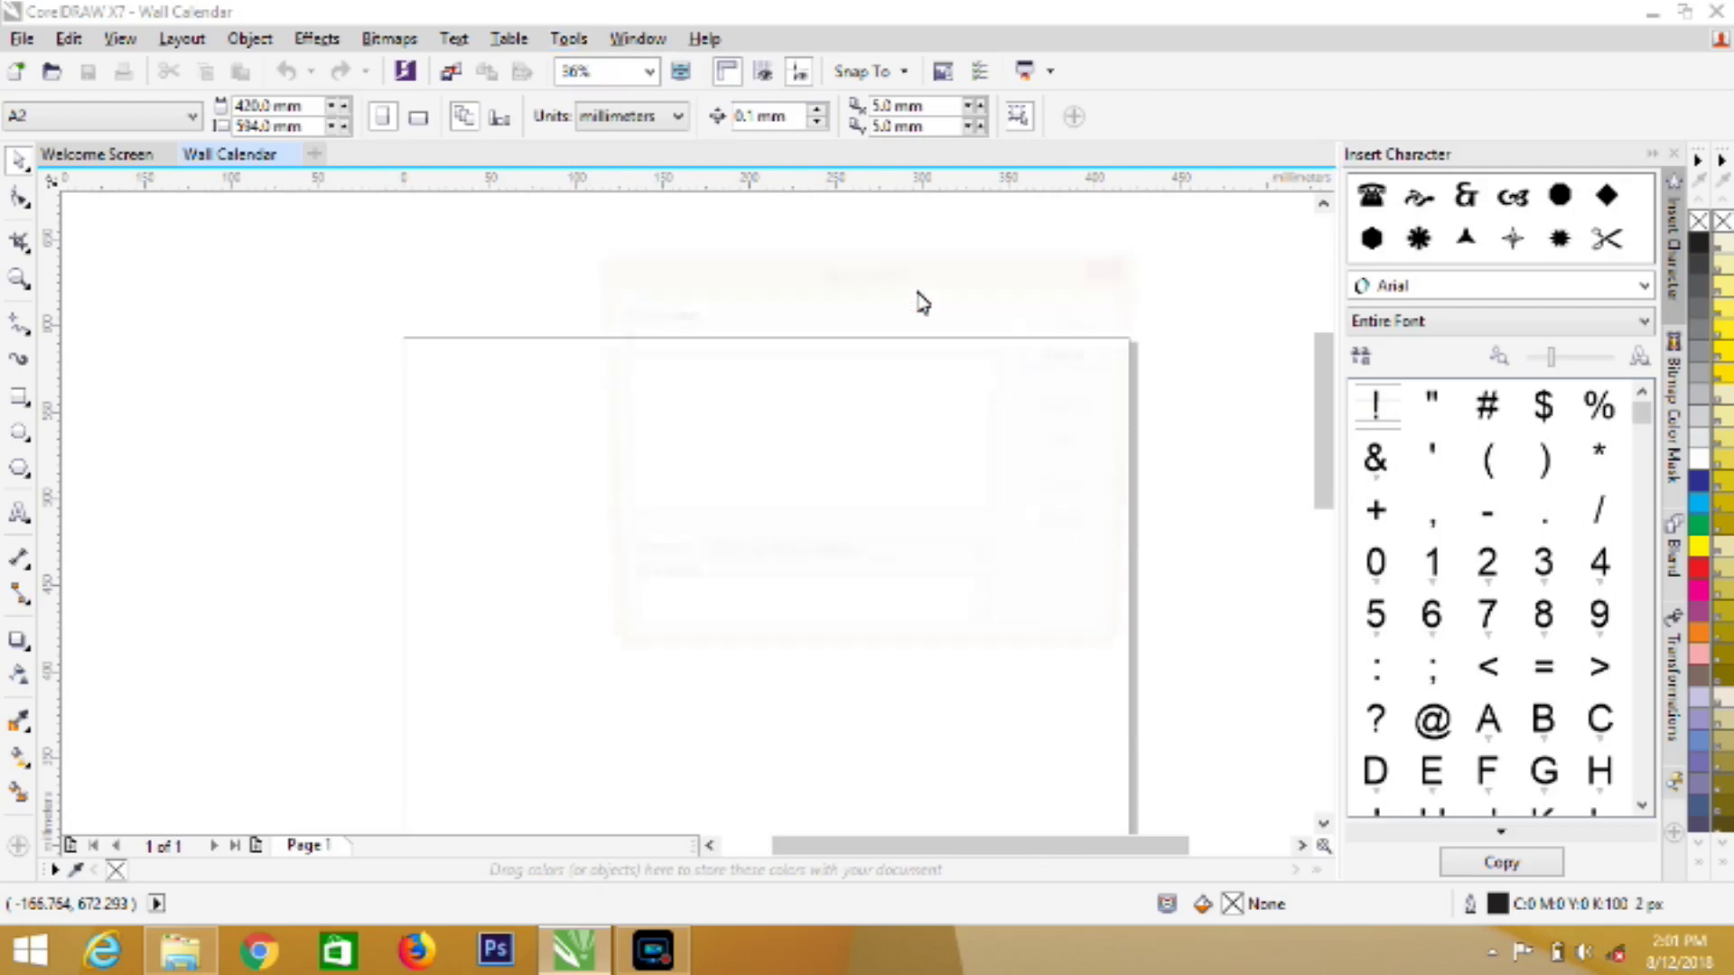
pyautogui.click(990, 569)
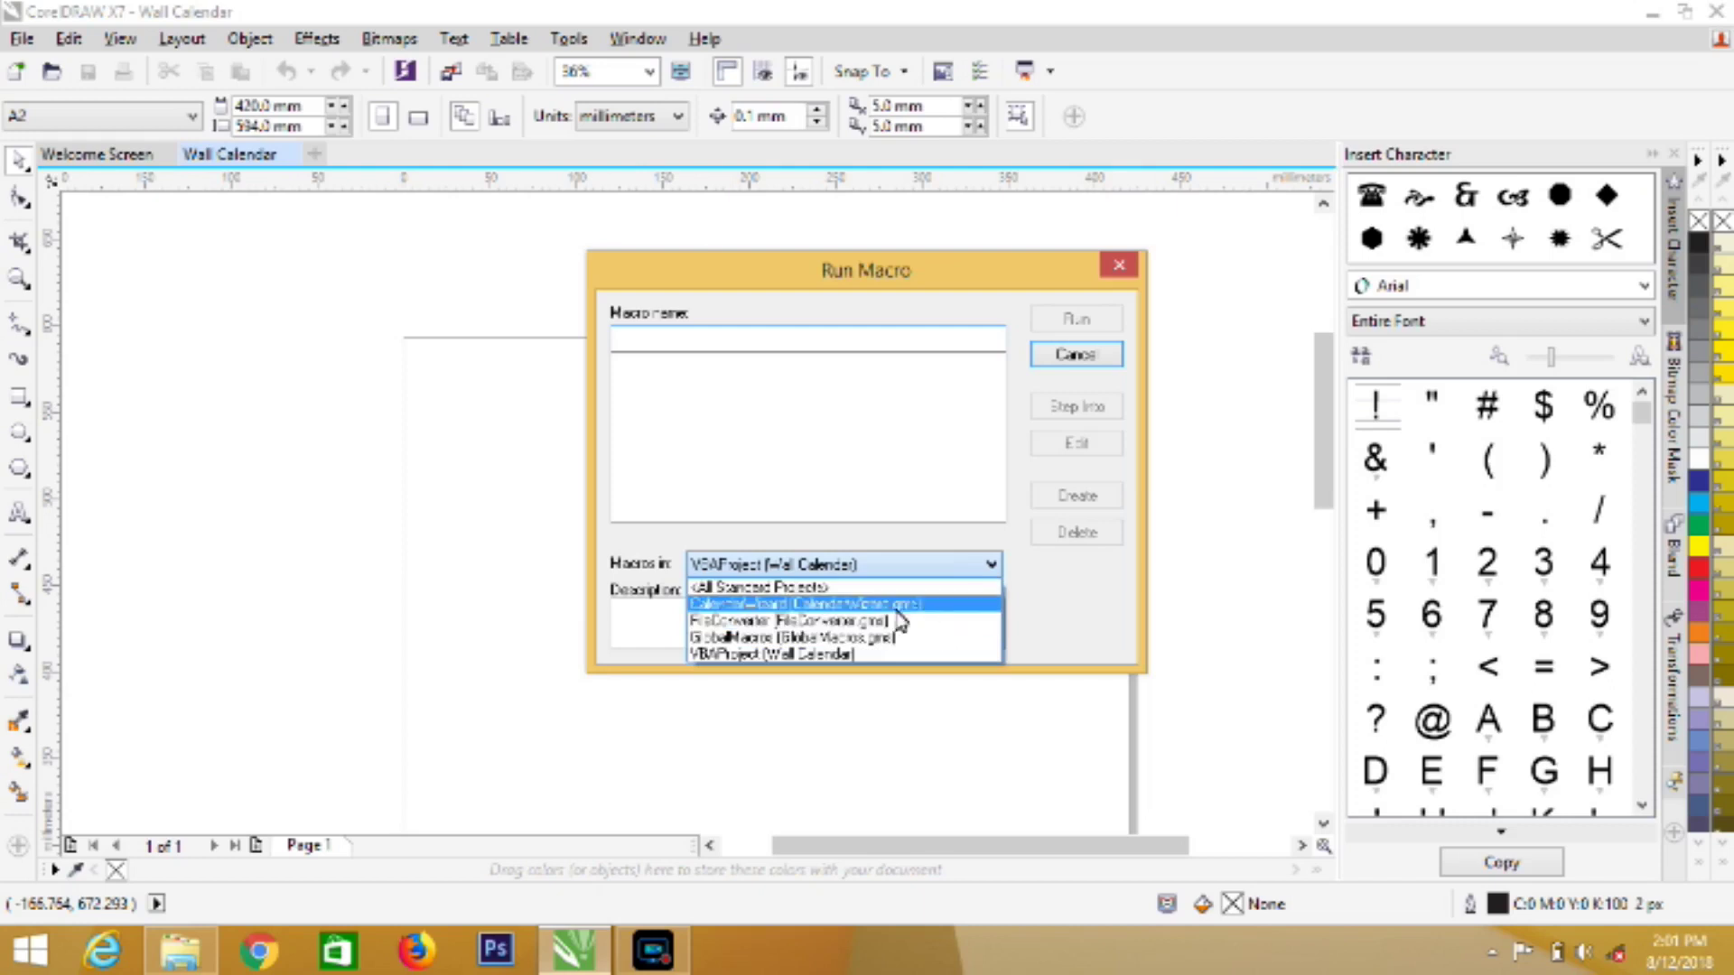
pyautogui.click(921, 603)
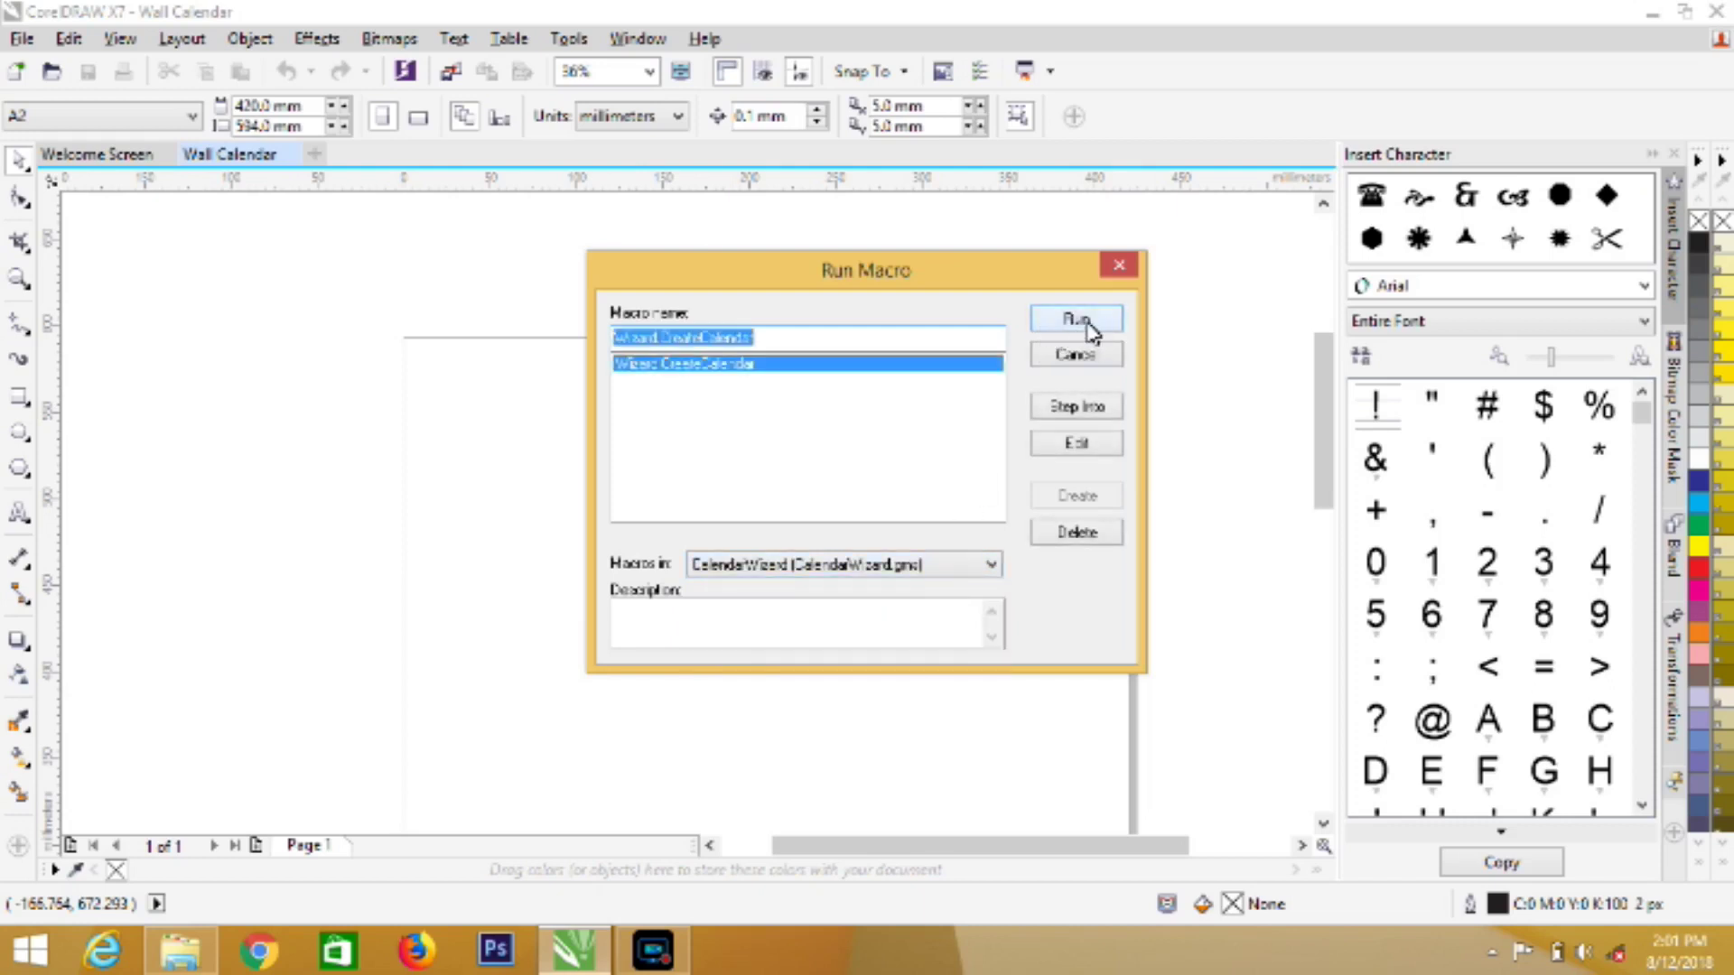
pyautogui.click(1089, 330)
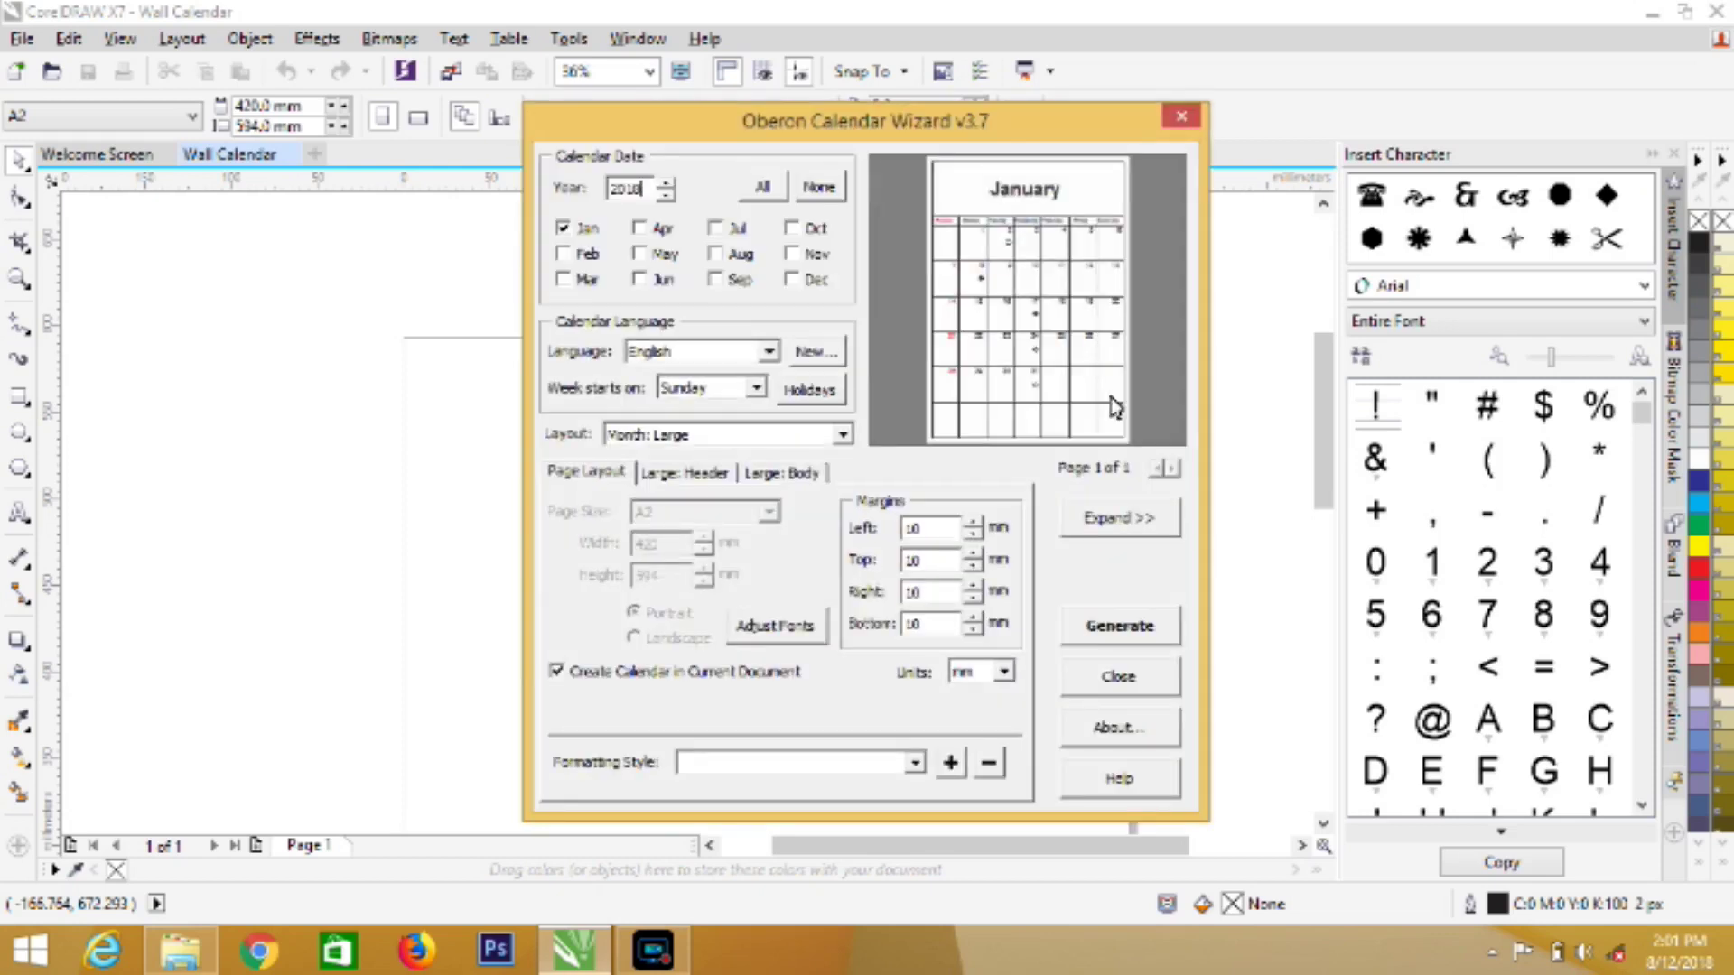
# Expand the wizard and include only August, unchecking January, with the year kept at 2018
pyautogui.click(1113, 521)
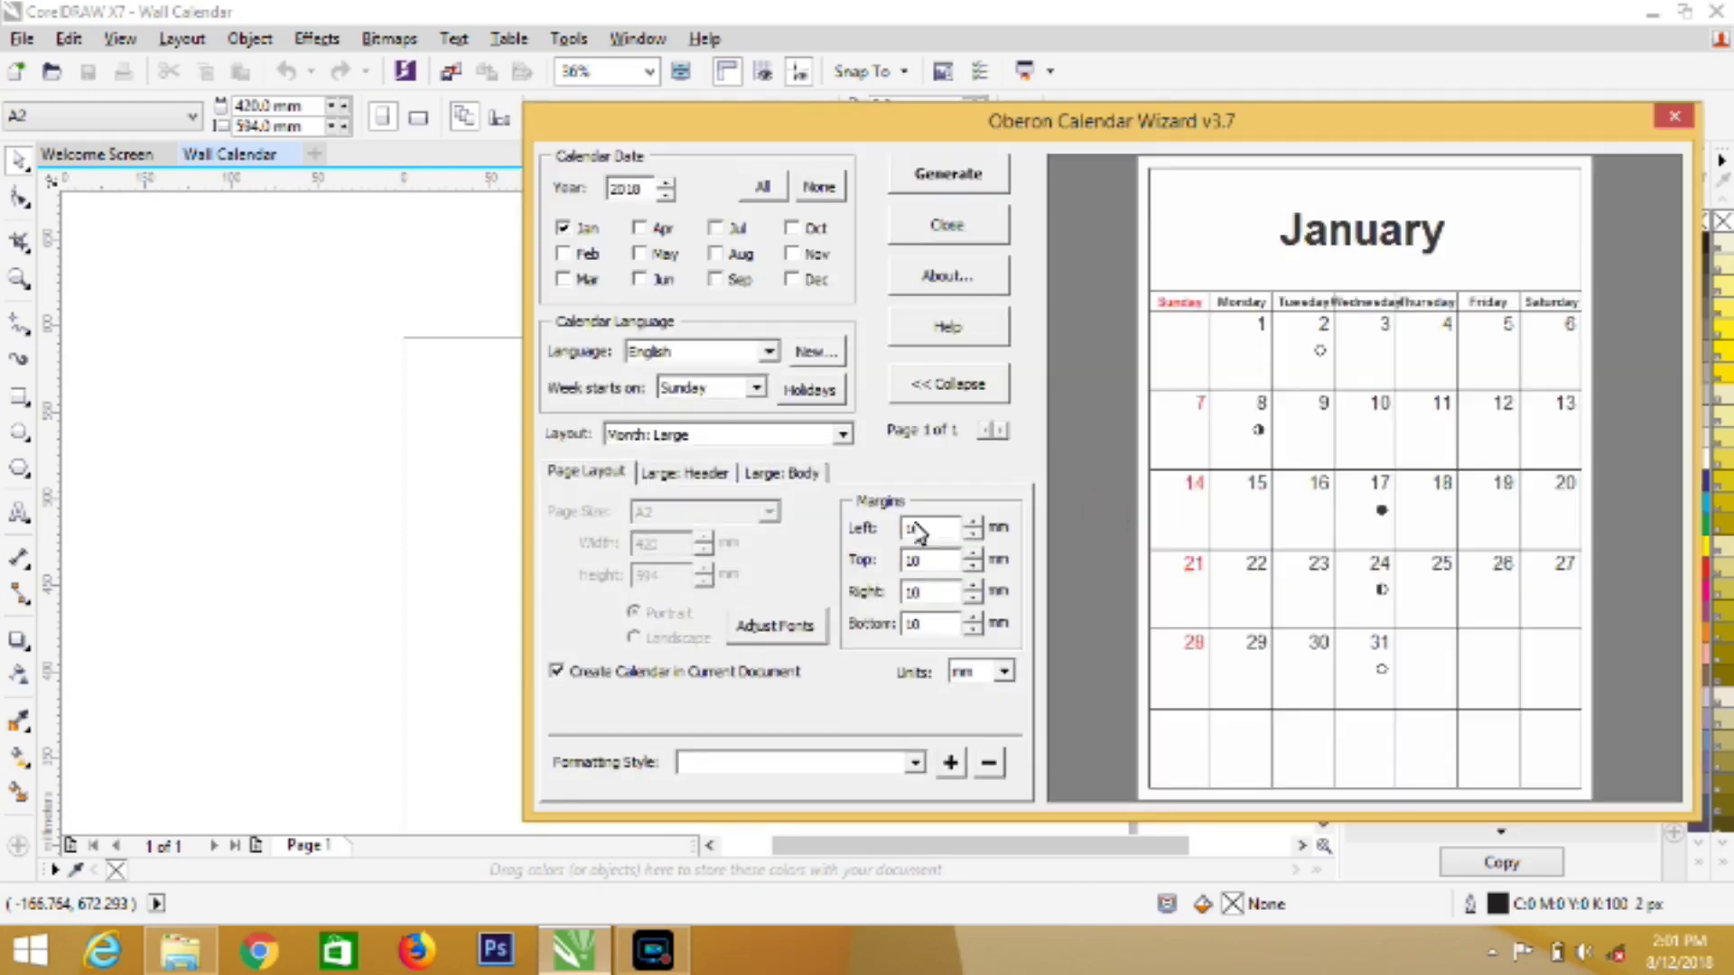
pyautogui.click(564, 228)
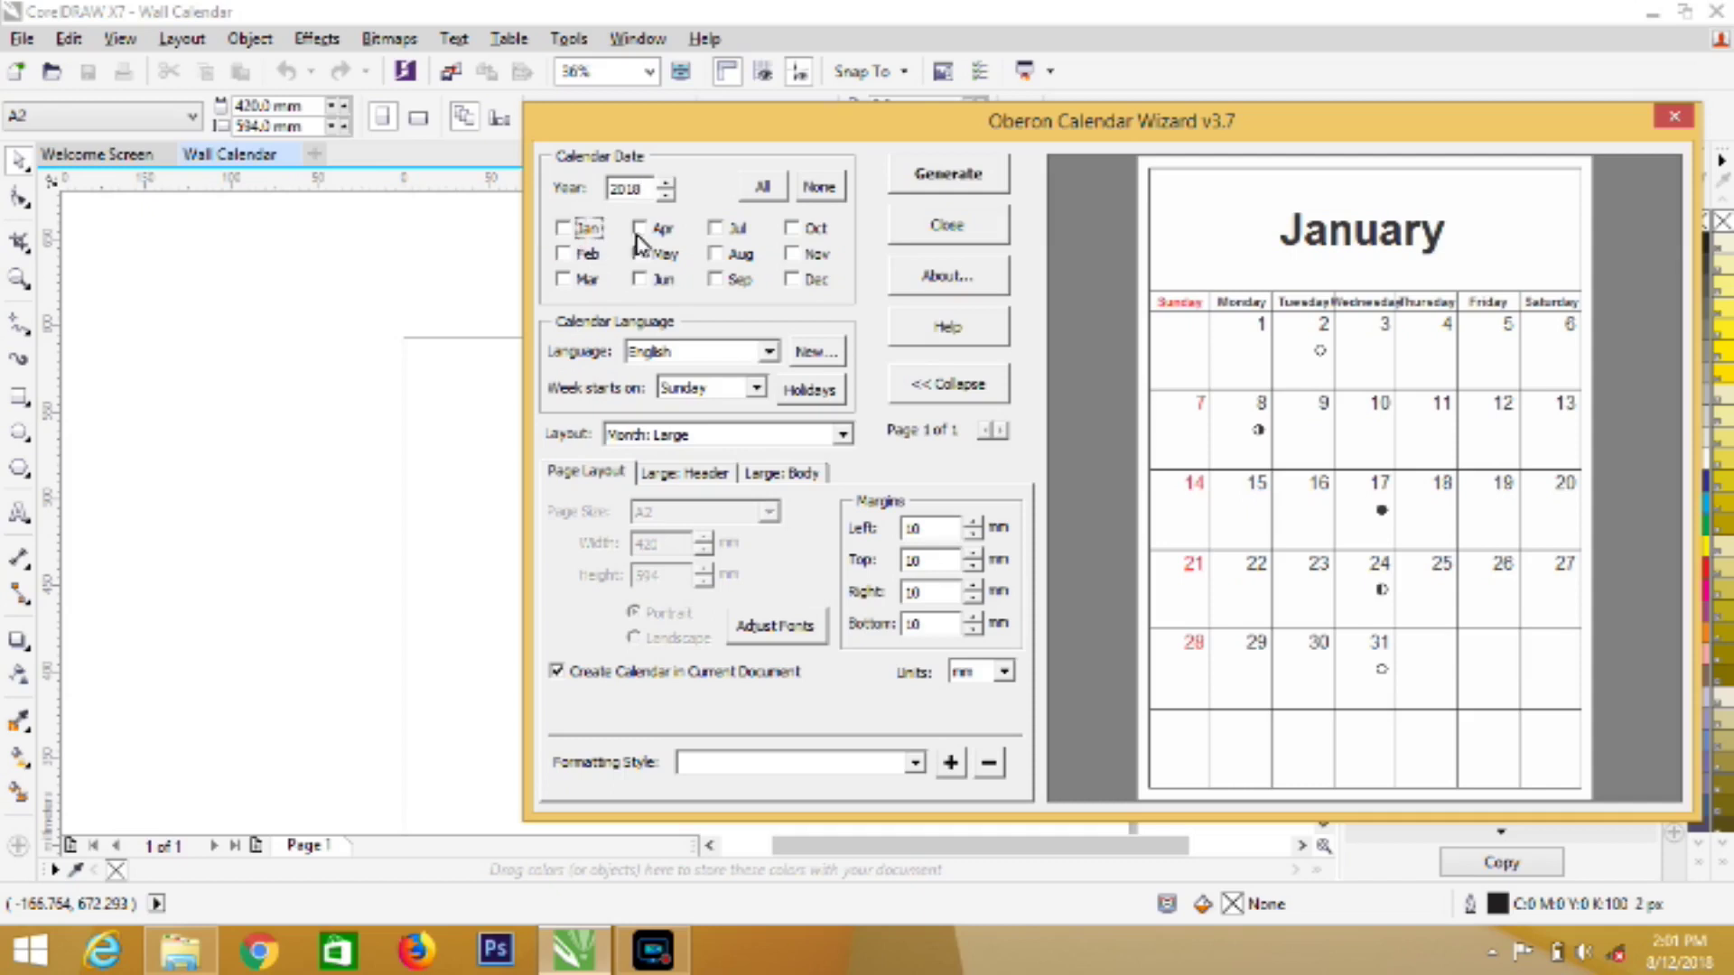
pyautogui.click(719, 255)
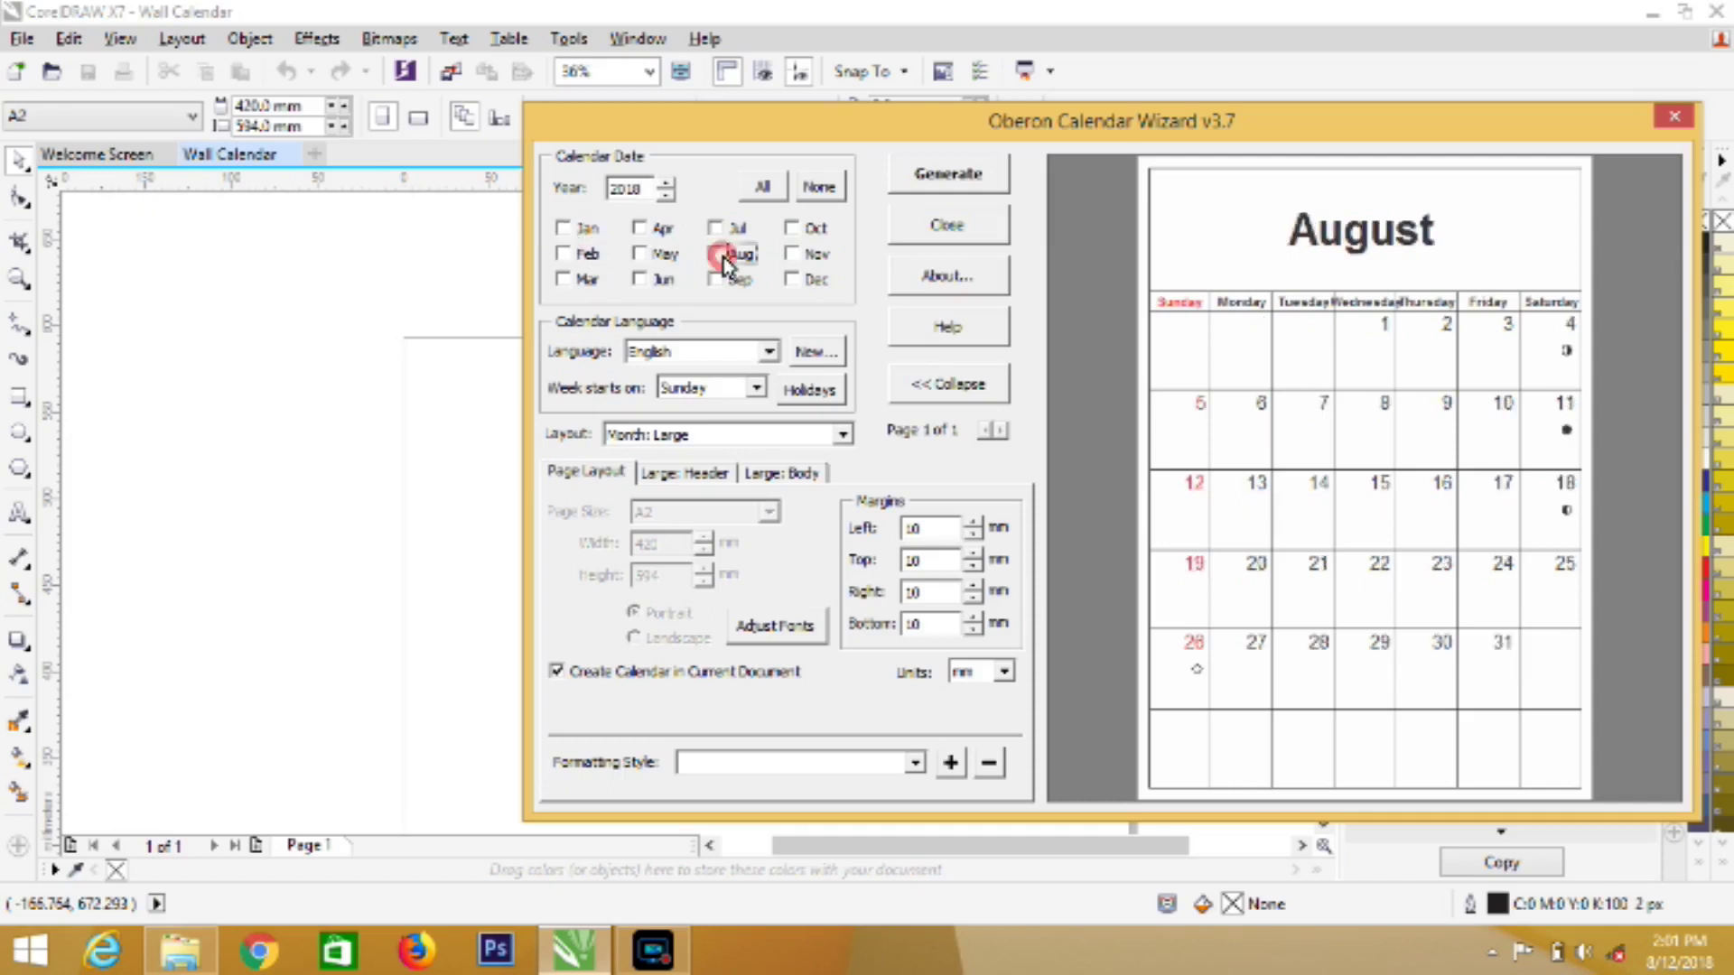
pyautogui.click(664, 196)
pyautogui.click(666, 184)
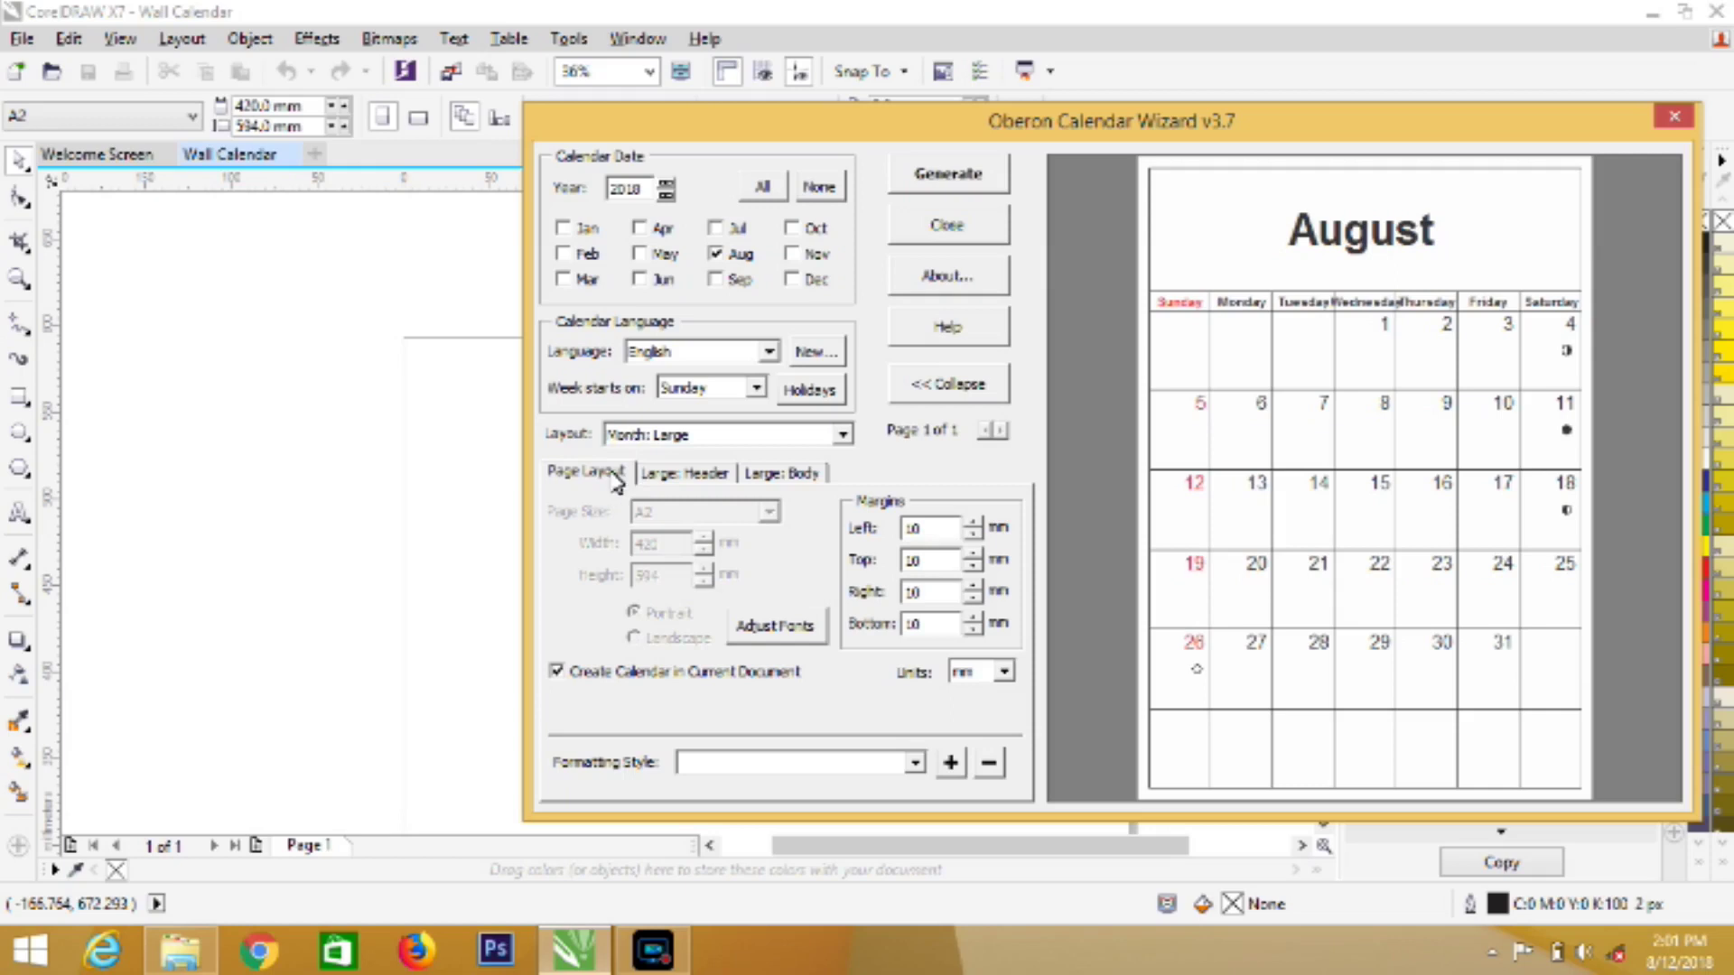
pyautogui.click(666, 474)
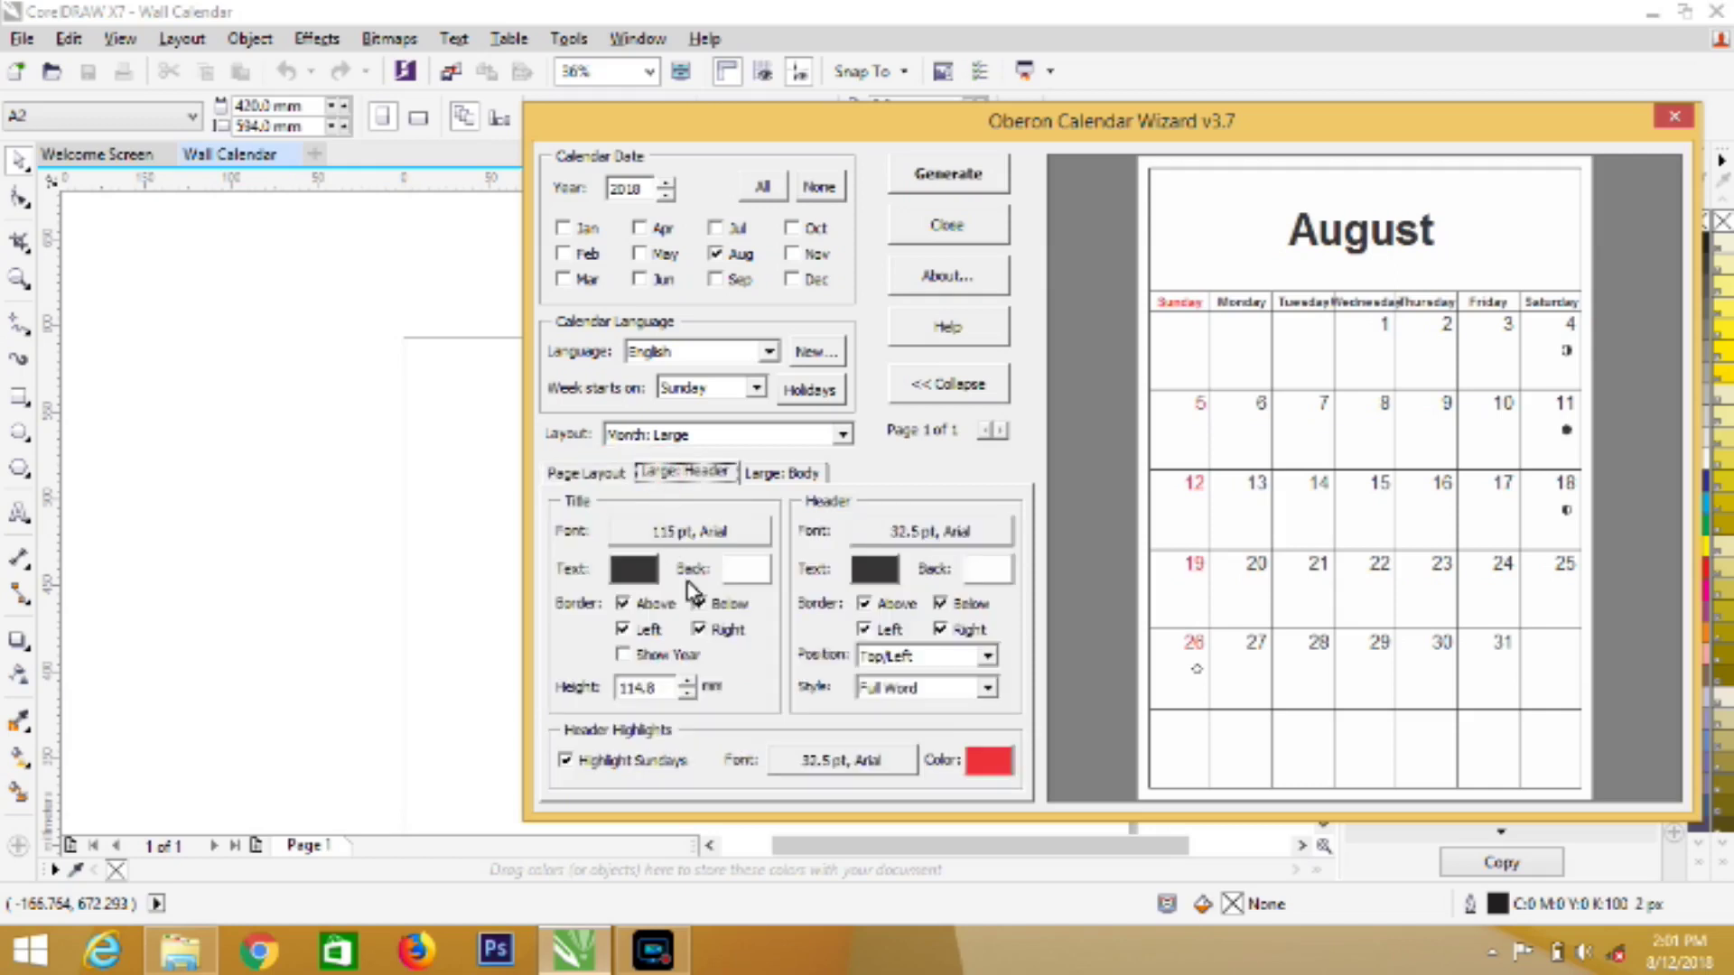
# Uncheck the month title's Above, Below, Left and Right borders
pyautogui.click(622, 605)
pyautogui.click(700, 603)
pyautogui.click(622, 629)
pyautogui.click(699, 630)
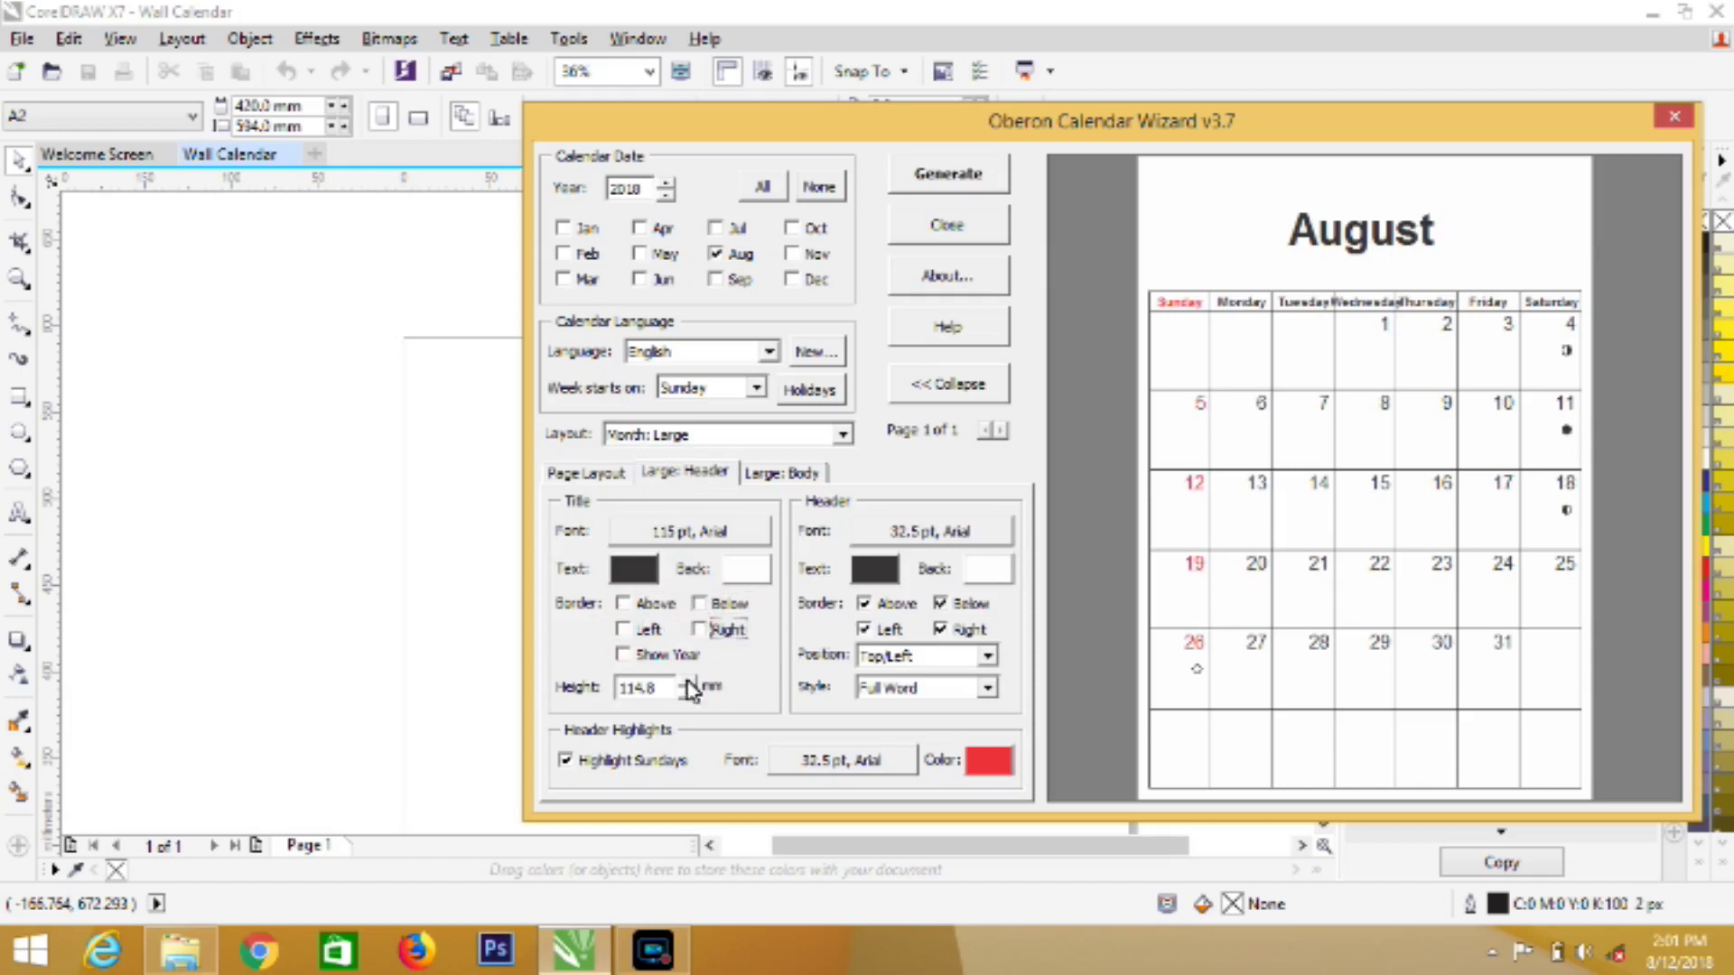
# Set the month title text colour to white
pyautogui.click(716, 537)
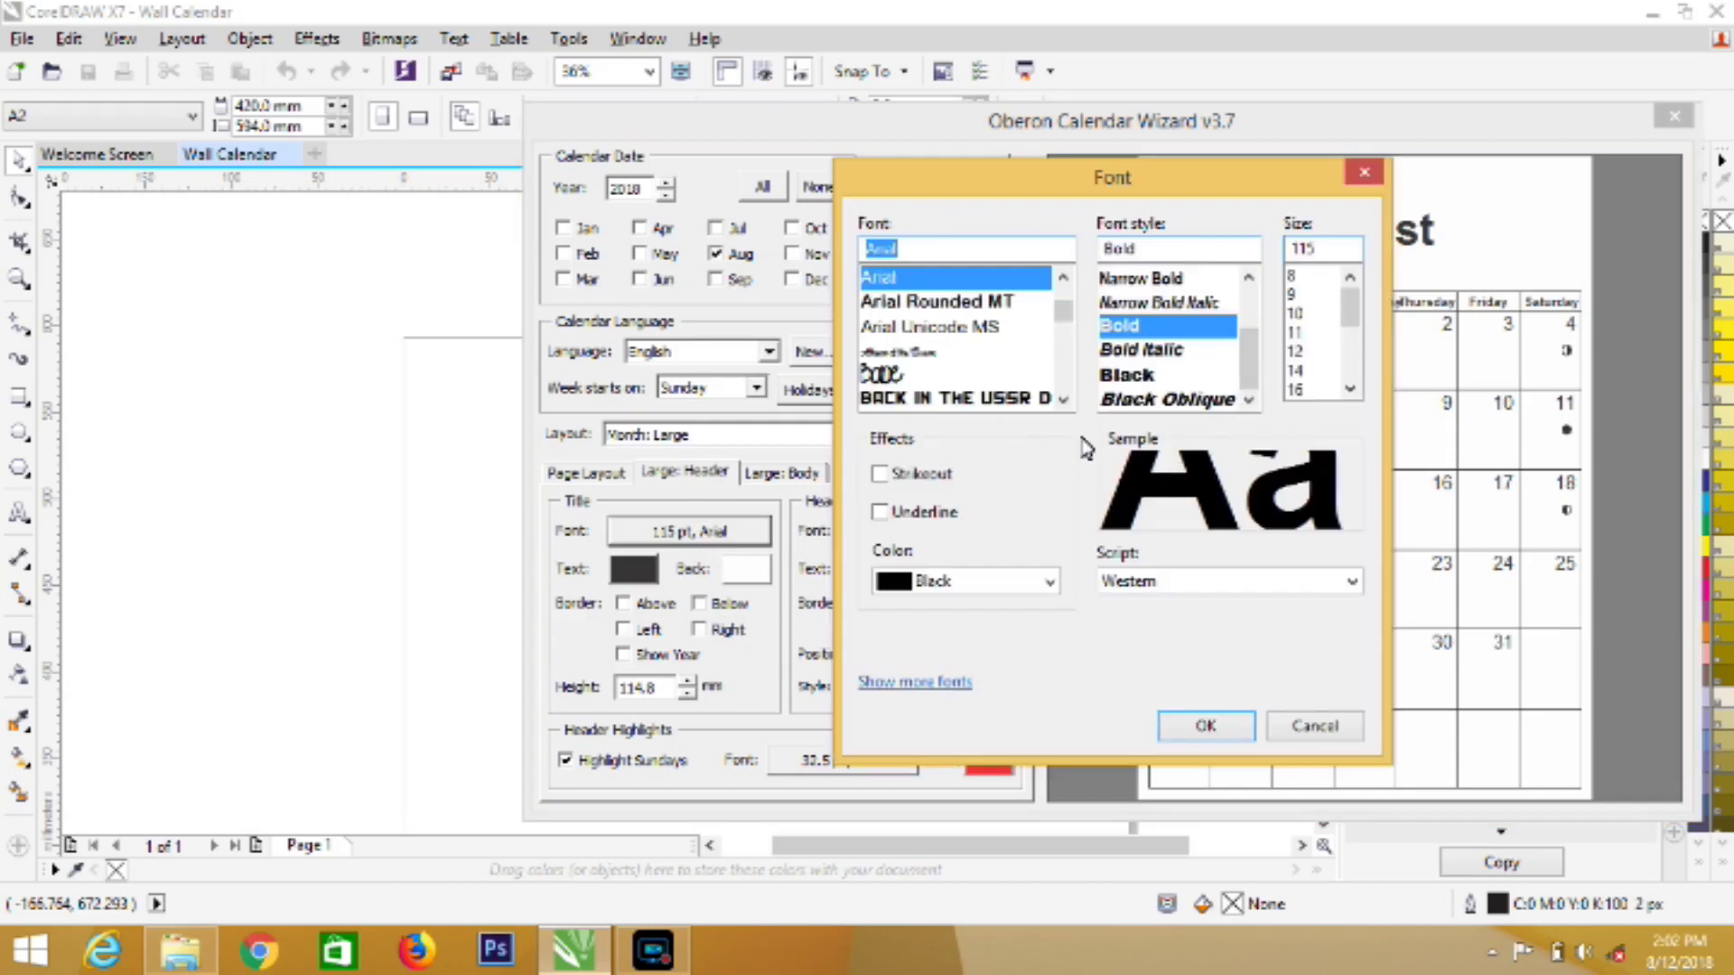
pyautogui.click(1363, 173)
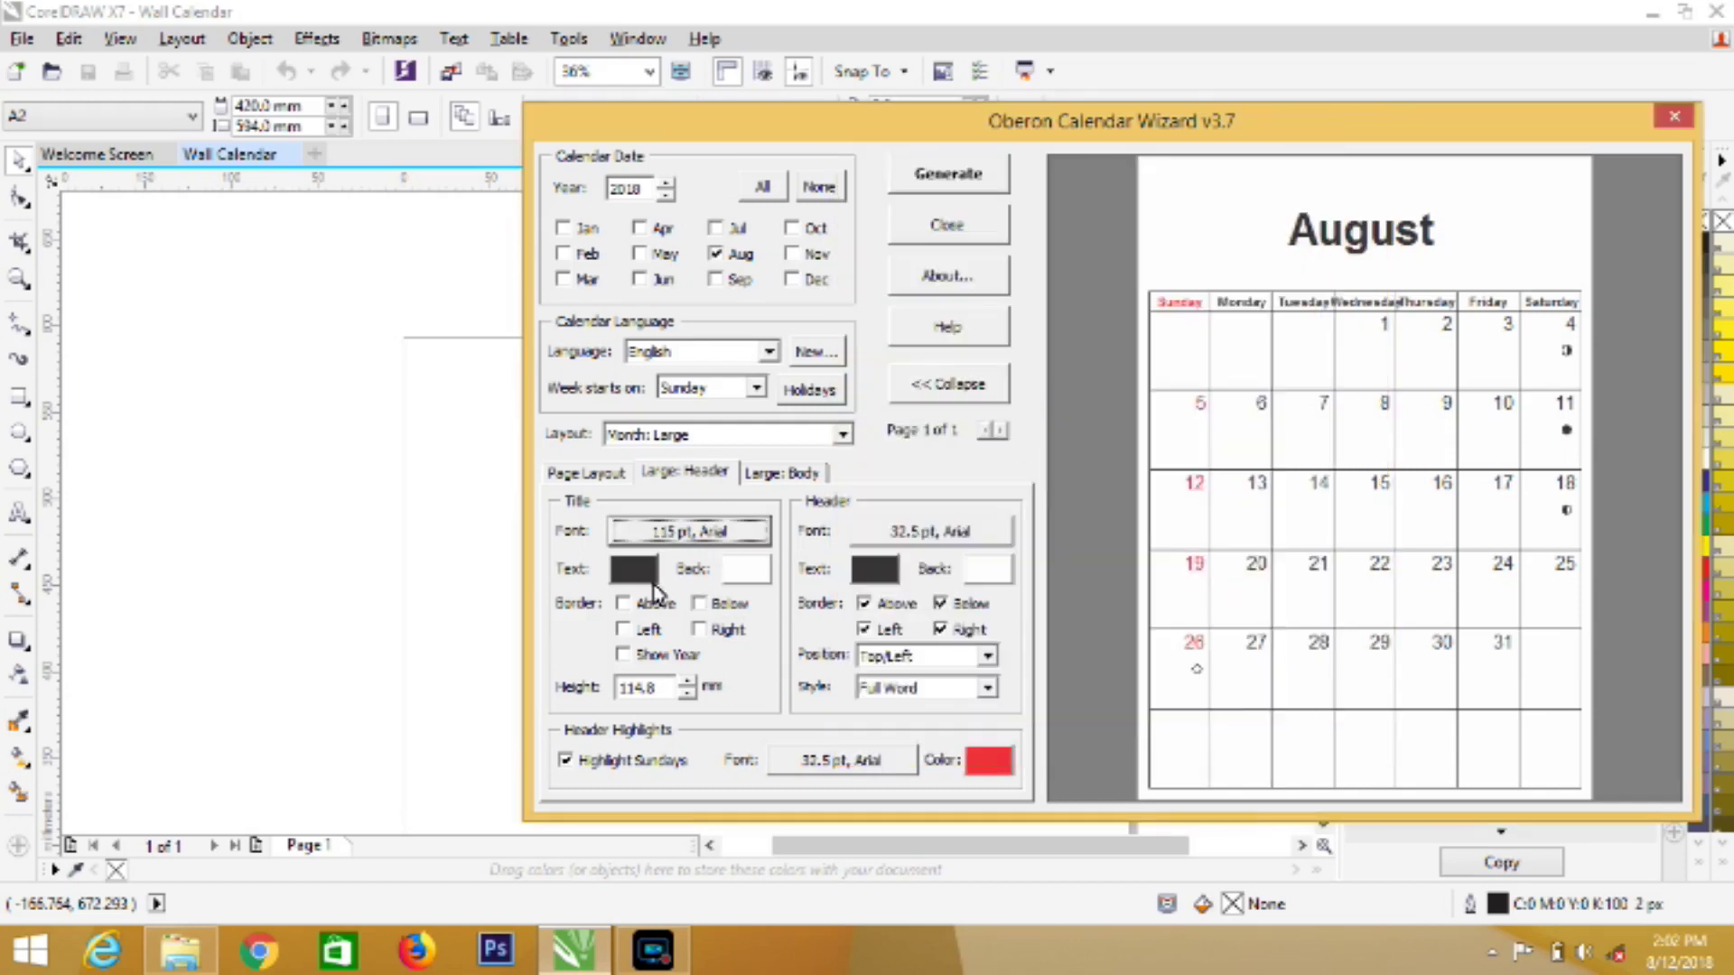
pyautogui.click(635, 576)
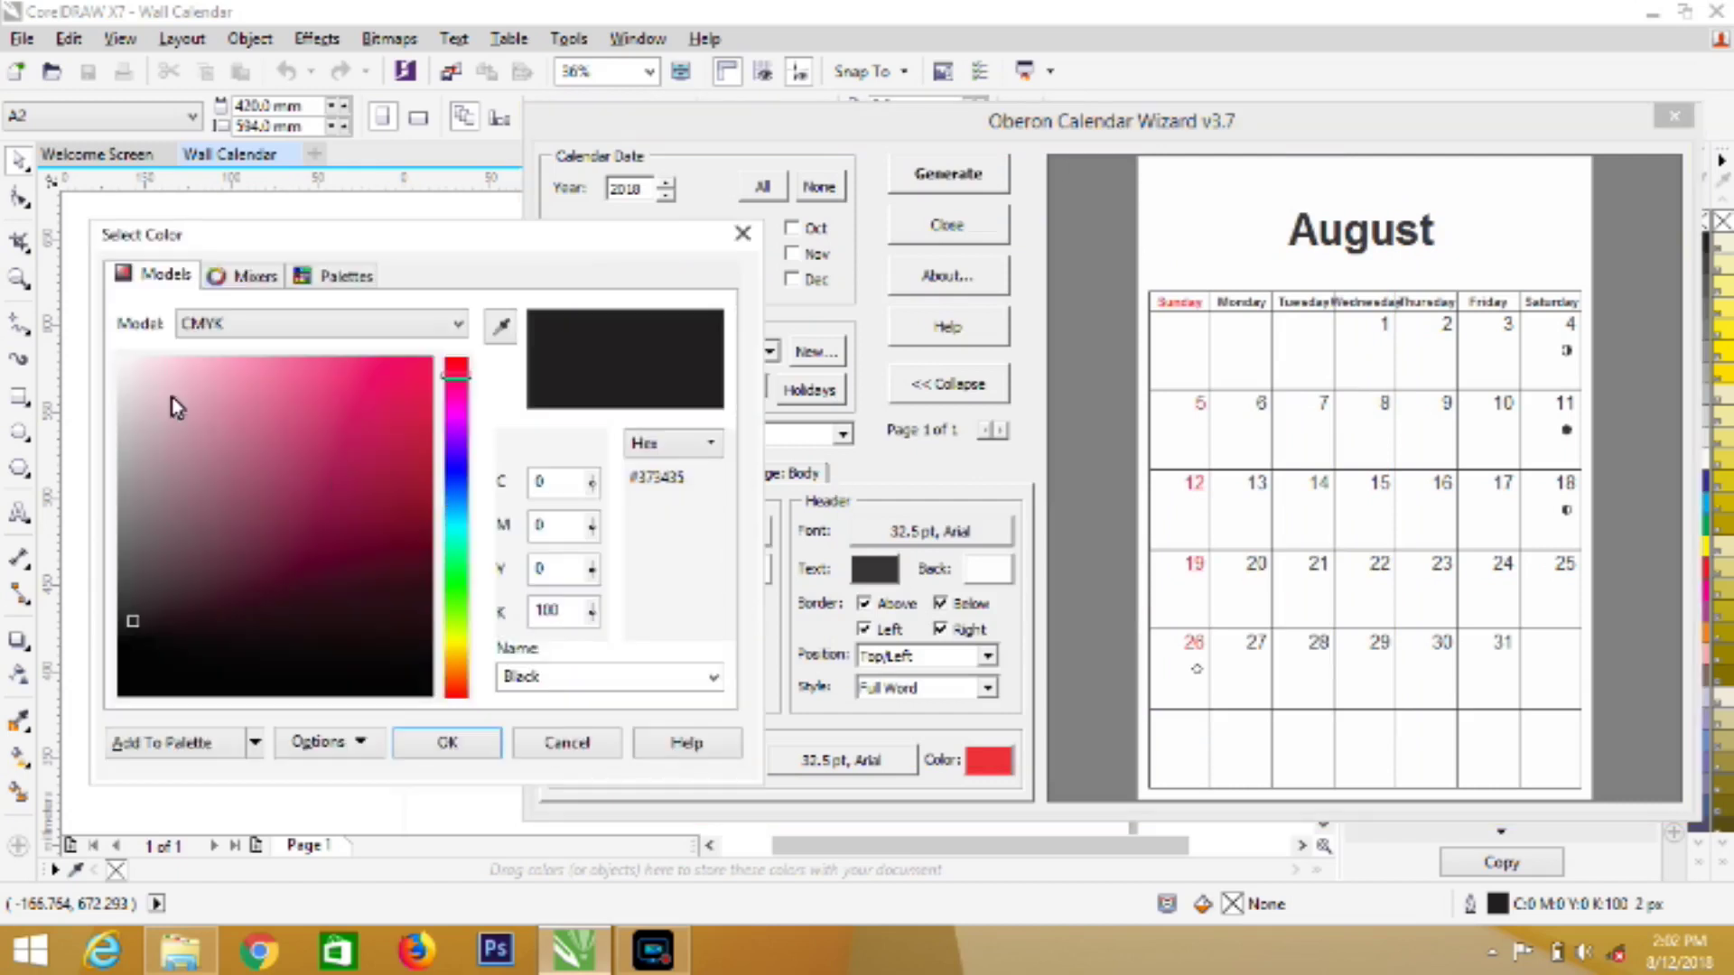
pyautogui.click(119, 363)
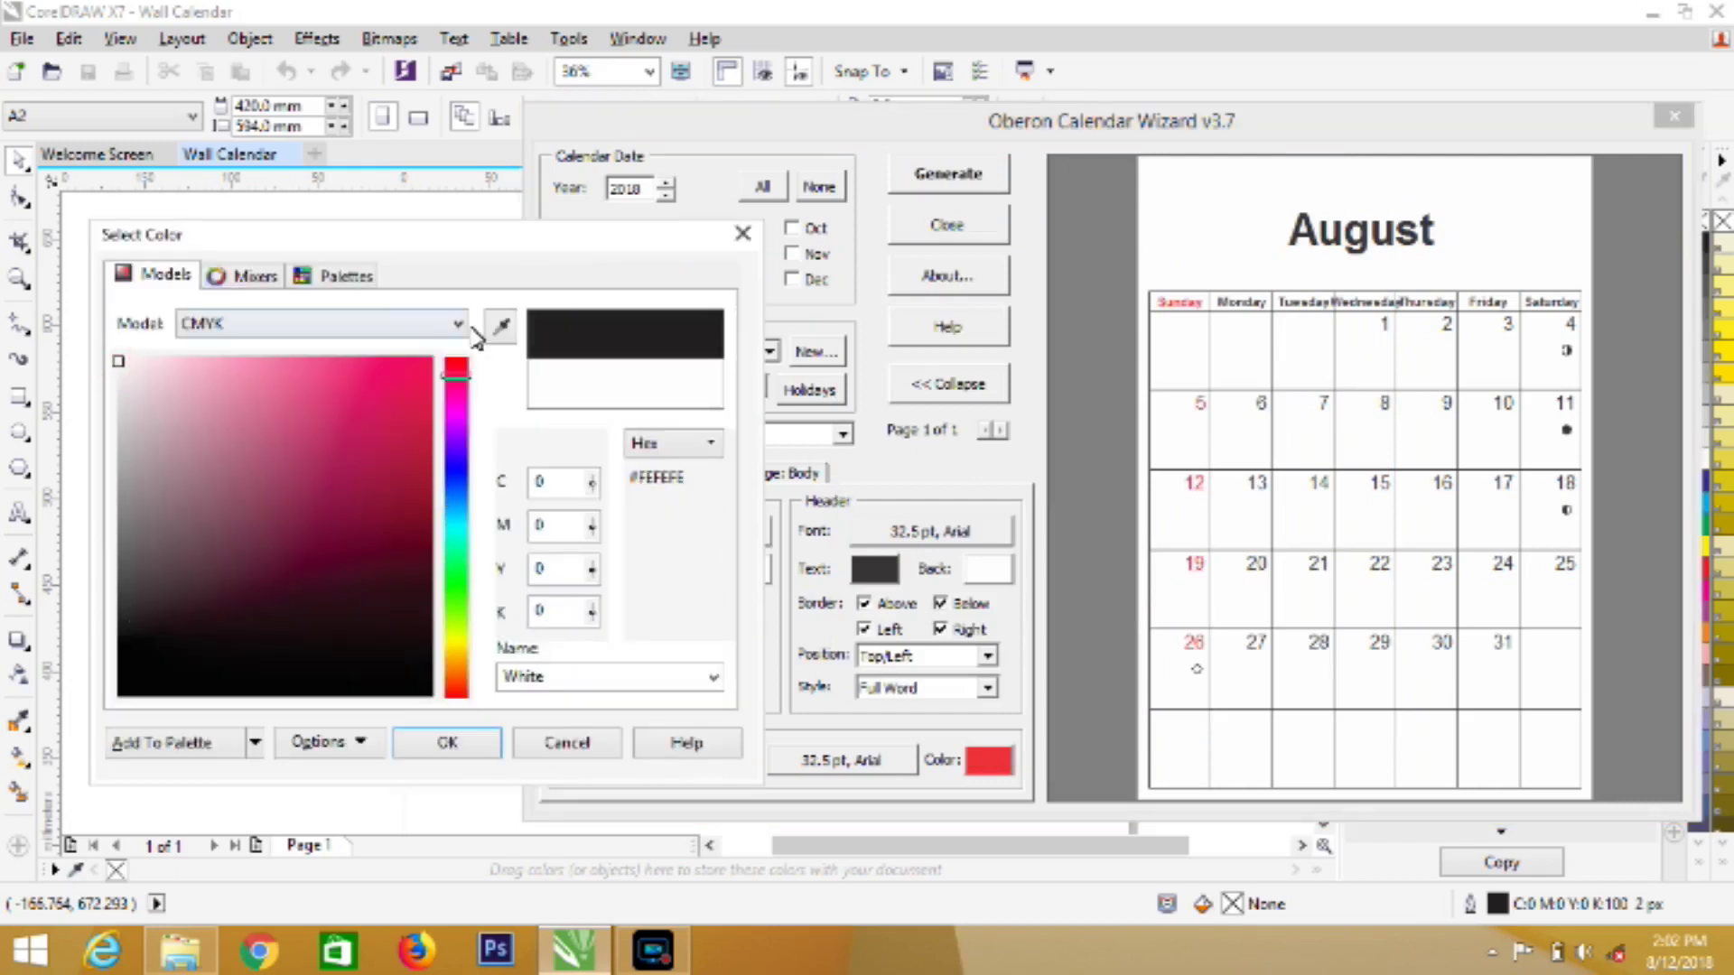
pyautogui.click(455, 745)
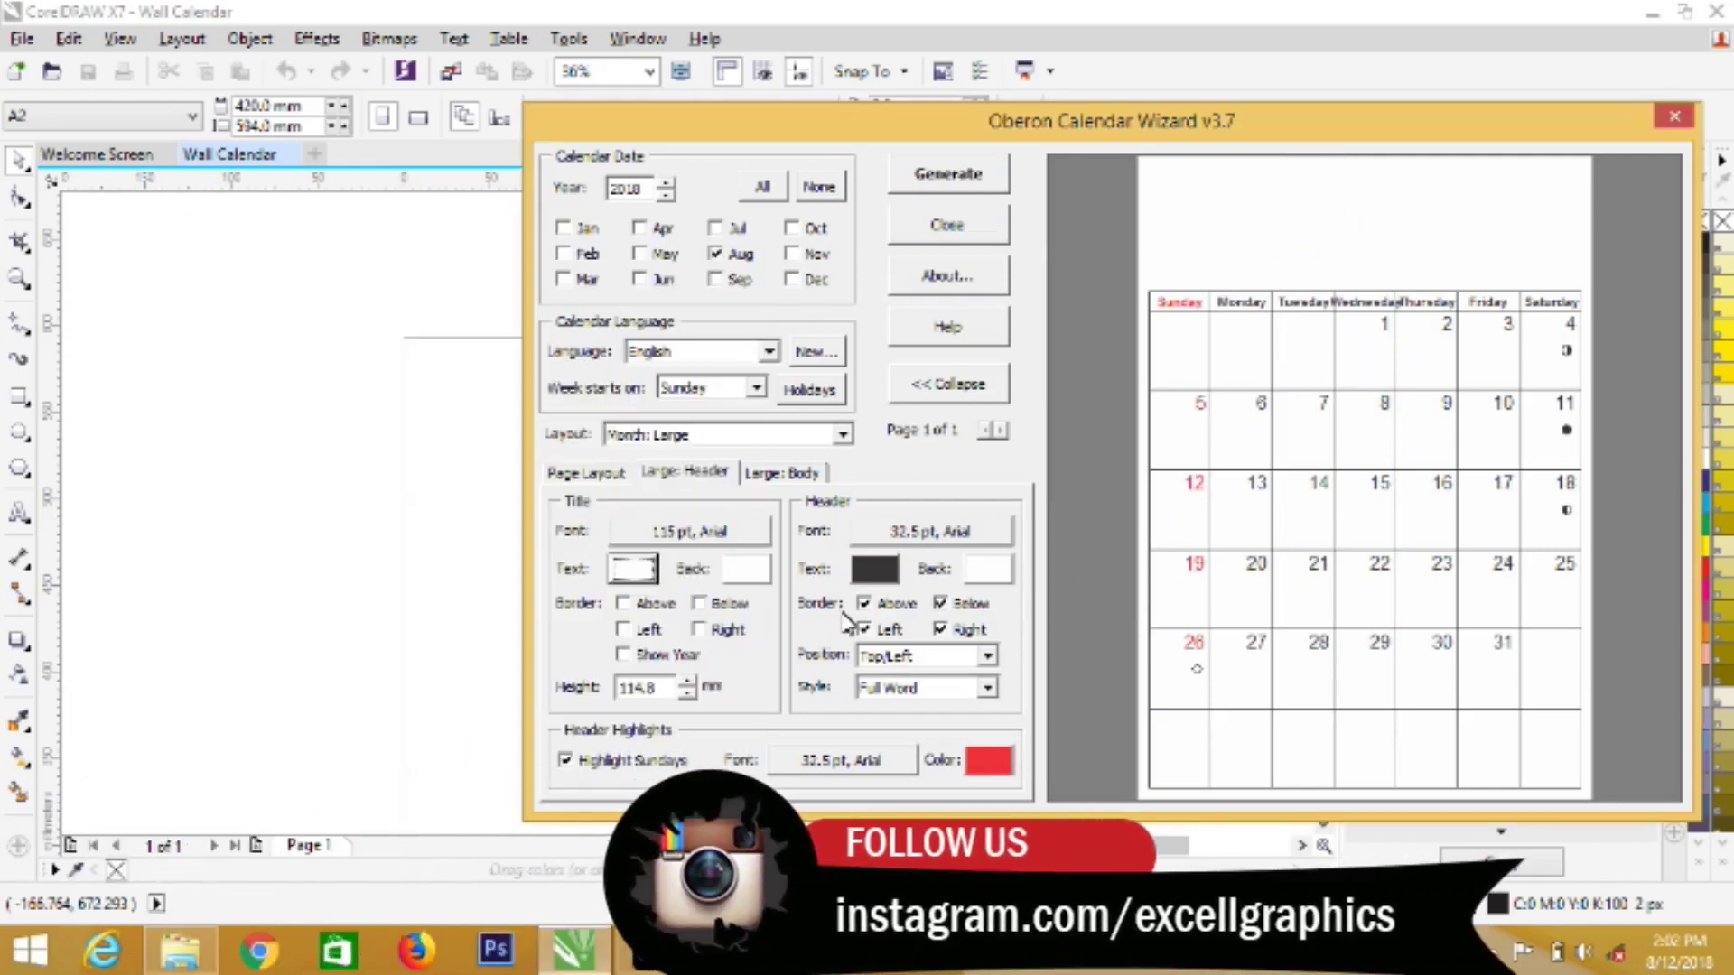
pyautogui.click(760, 476)
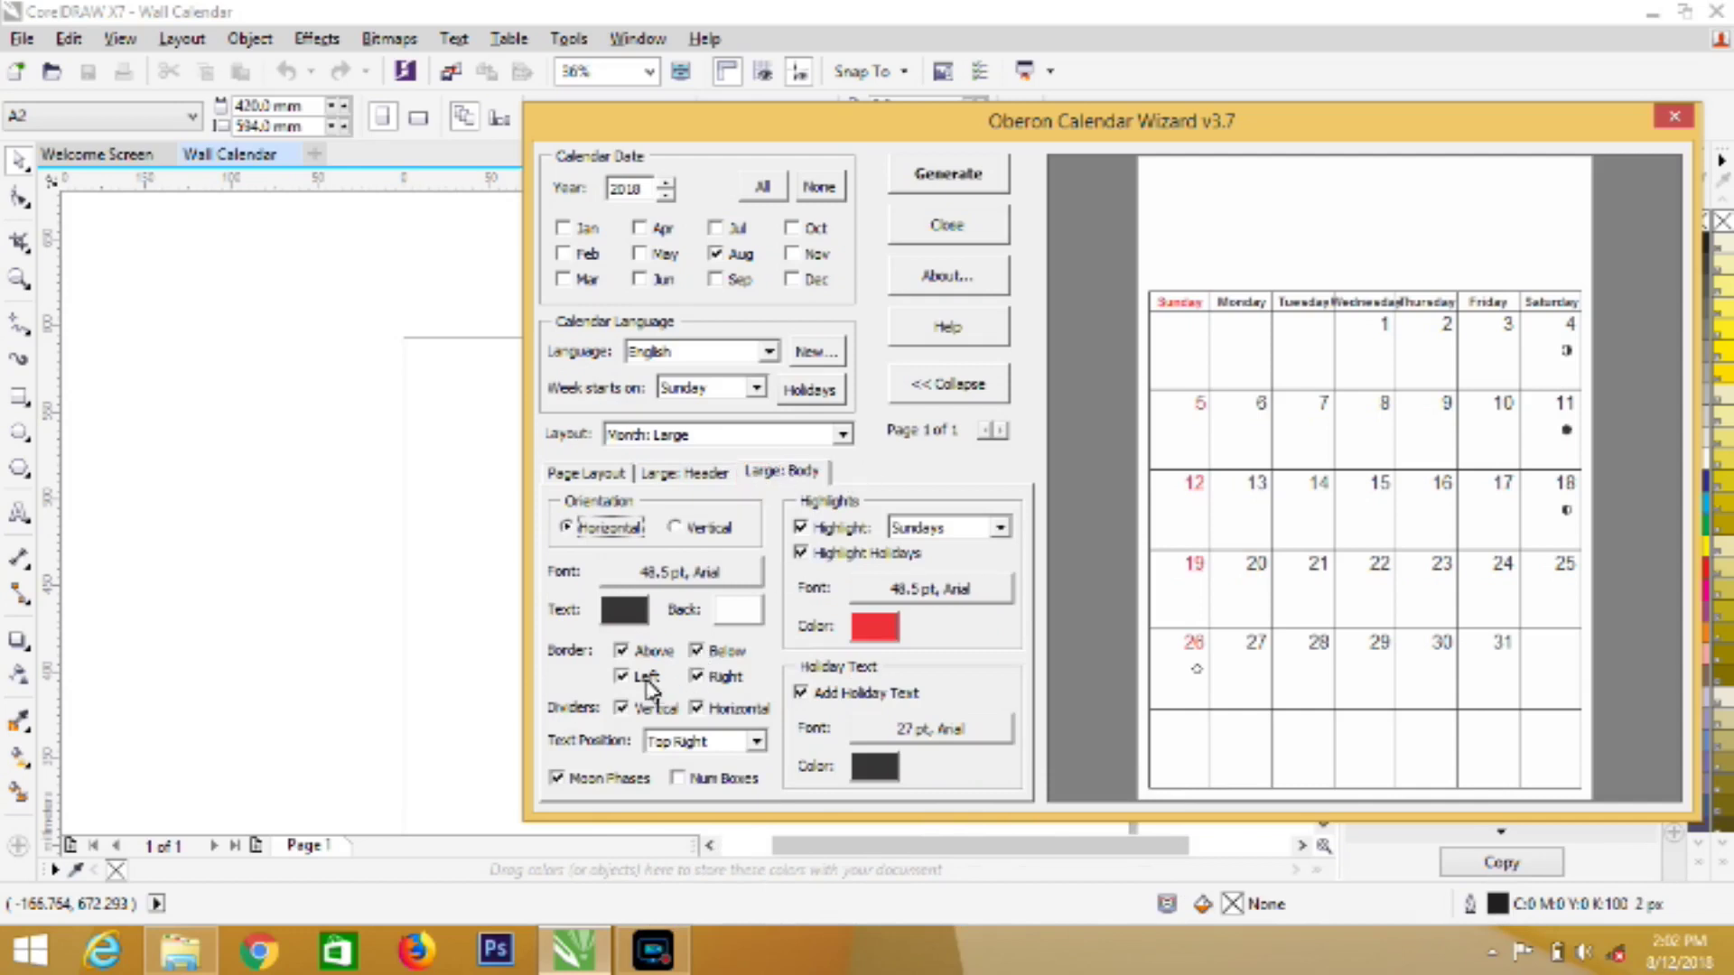
# Hide moon phases and remove the vertical day dividers, keeping the right border
pyautogui.click(556, 778)
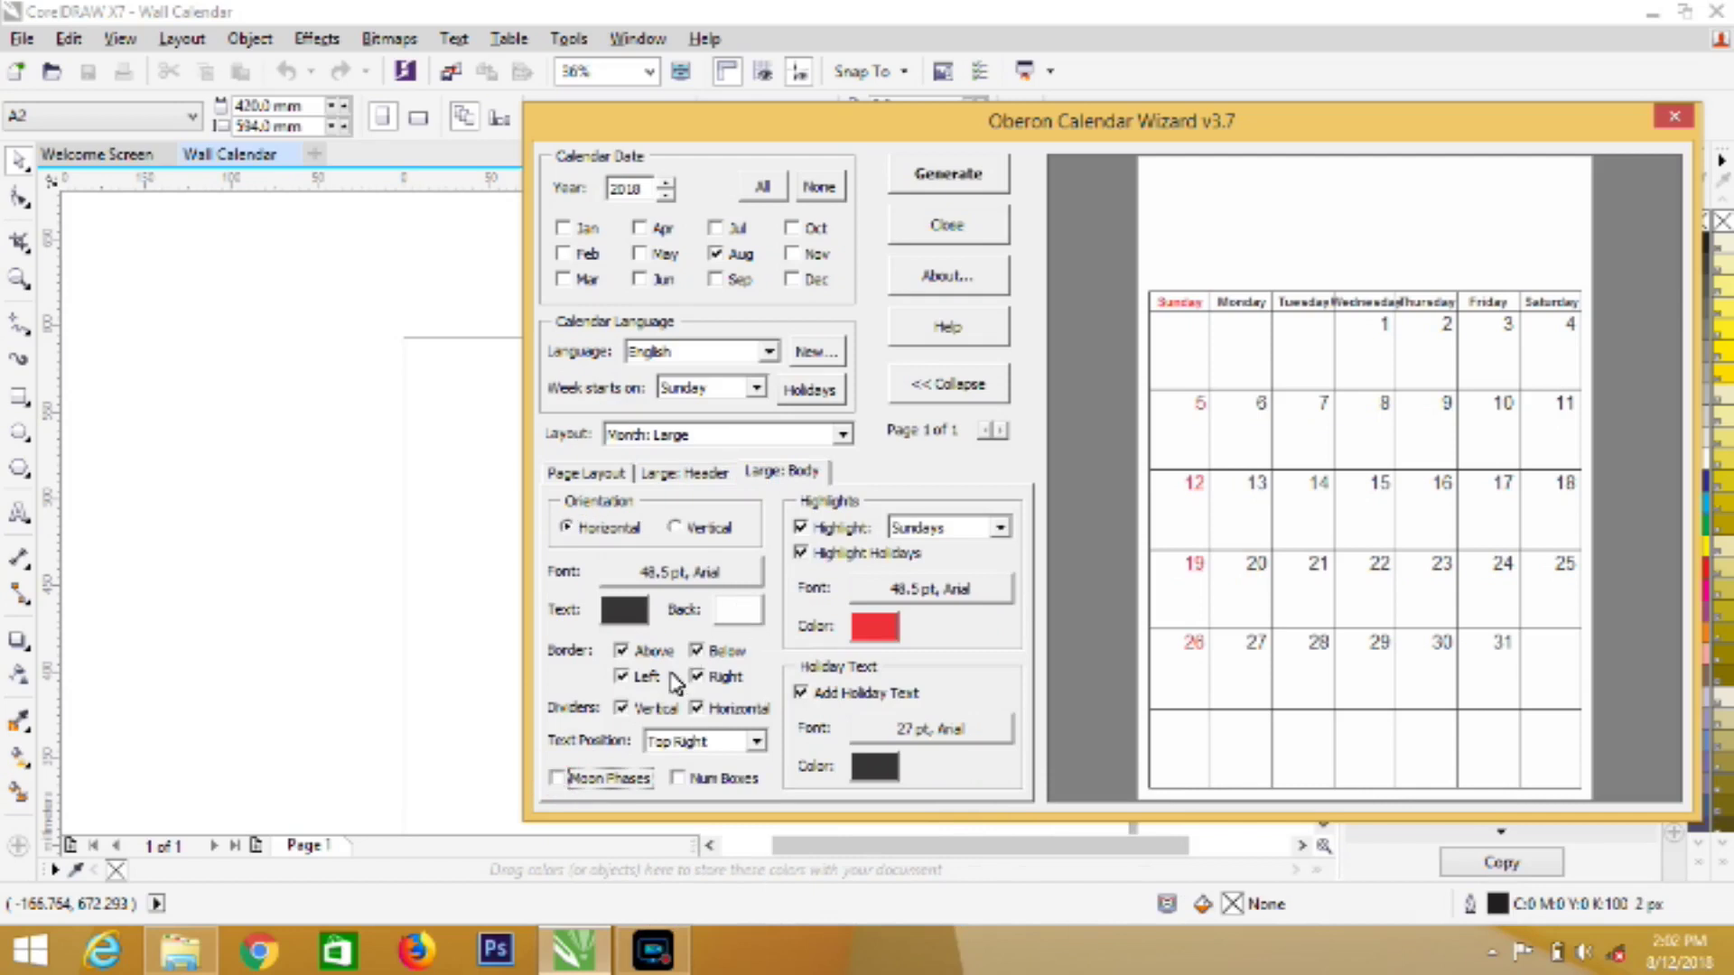
pyautogui.click(703, 683)
pyautogui.click(701, 679)
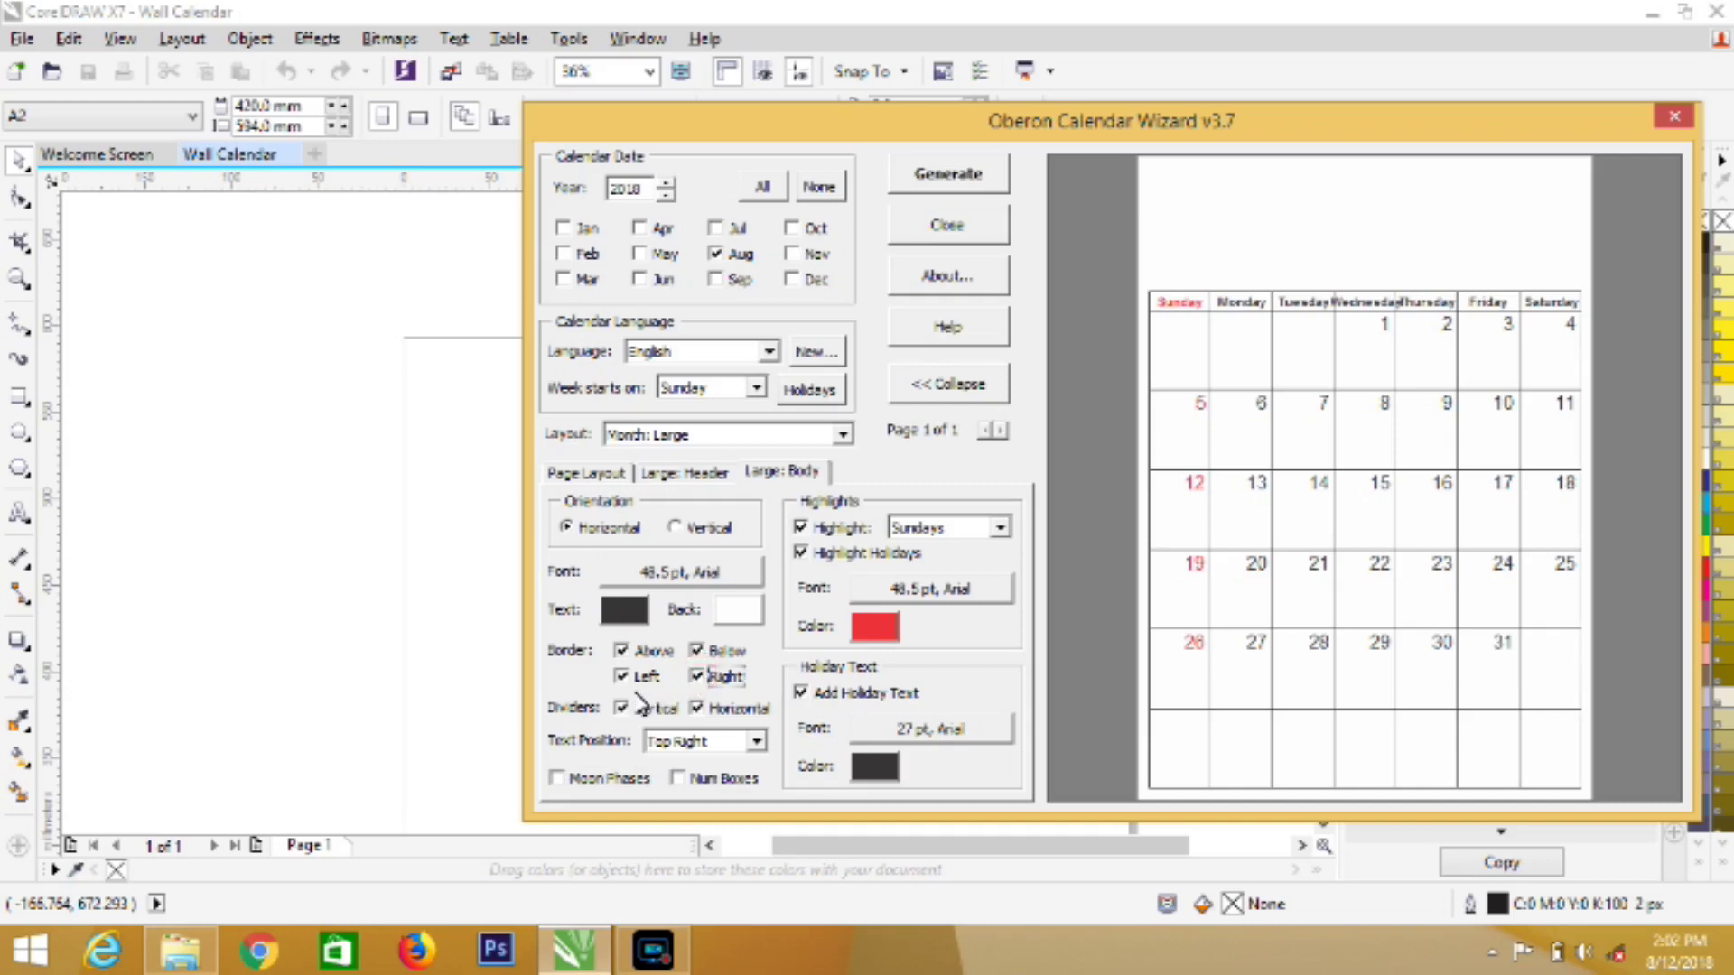
pyautogui.click(621, 710)
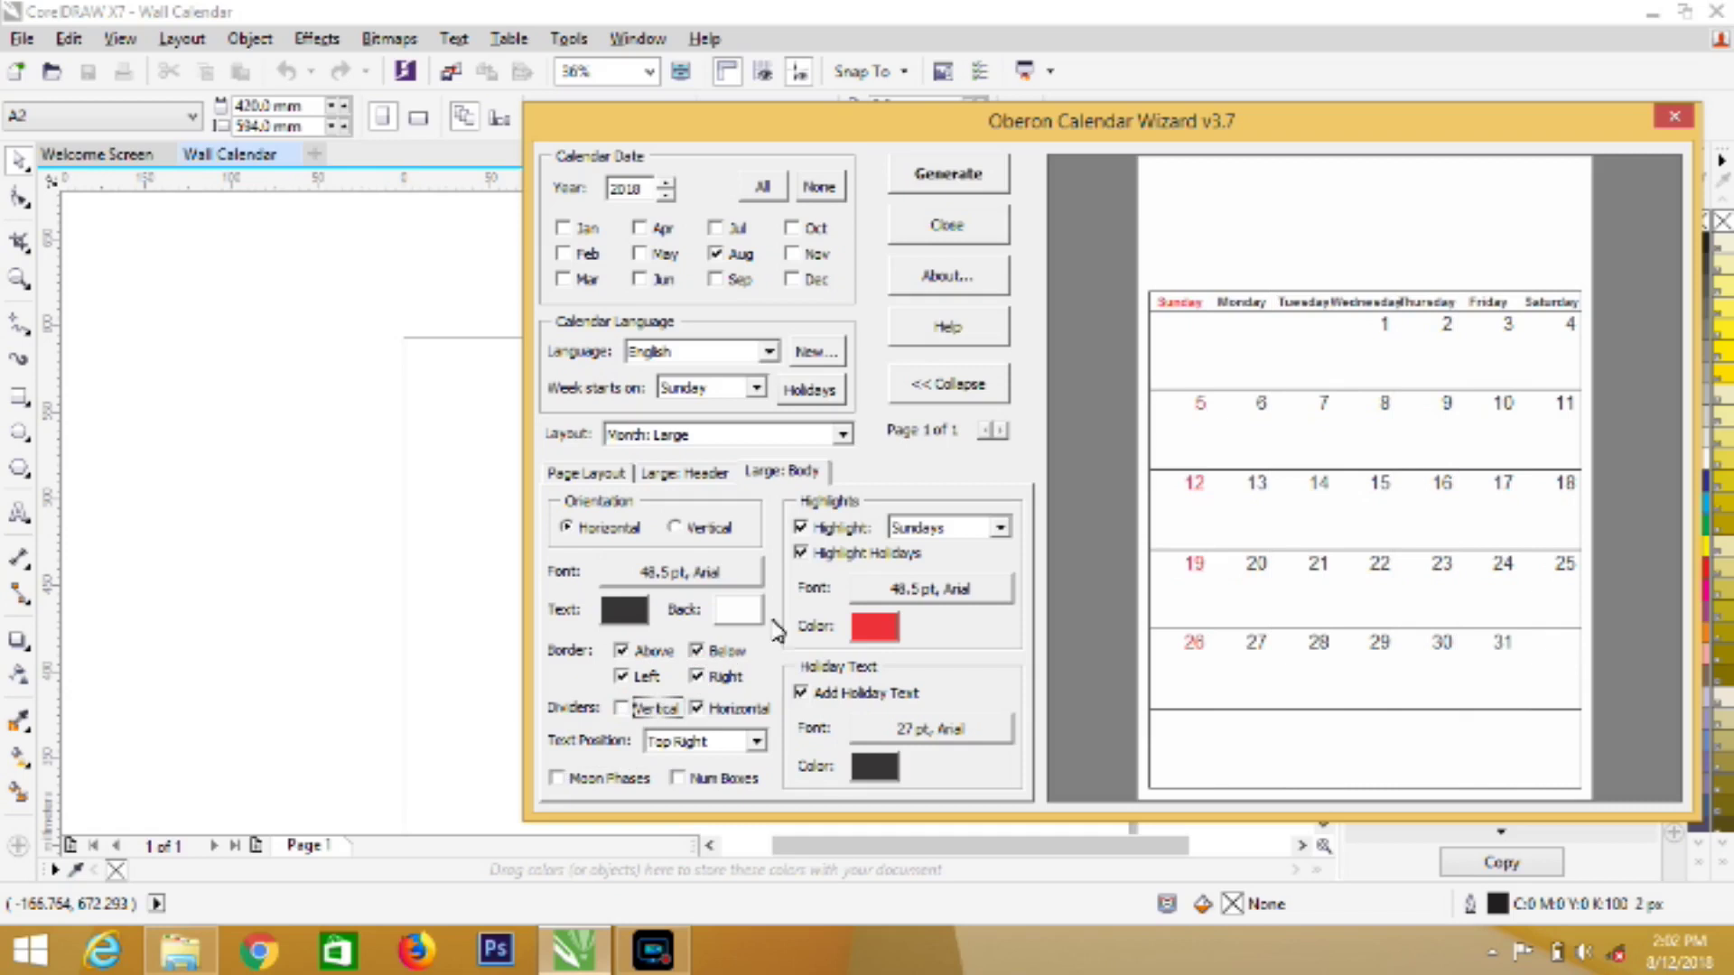
# Set the day number text position to Bottom Right
pyautogui.click(756, 744)
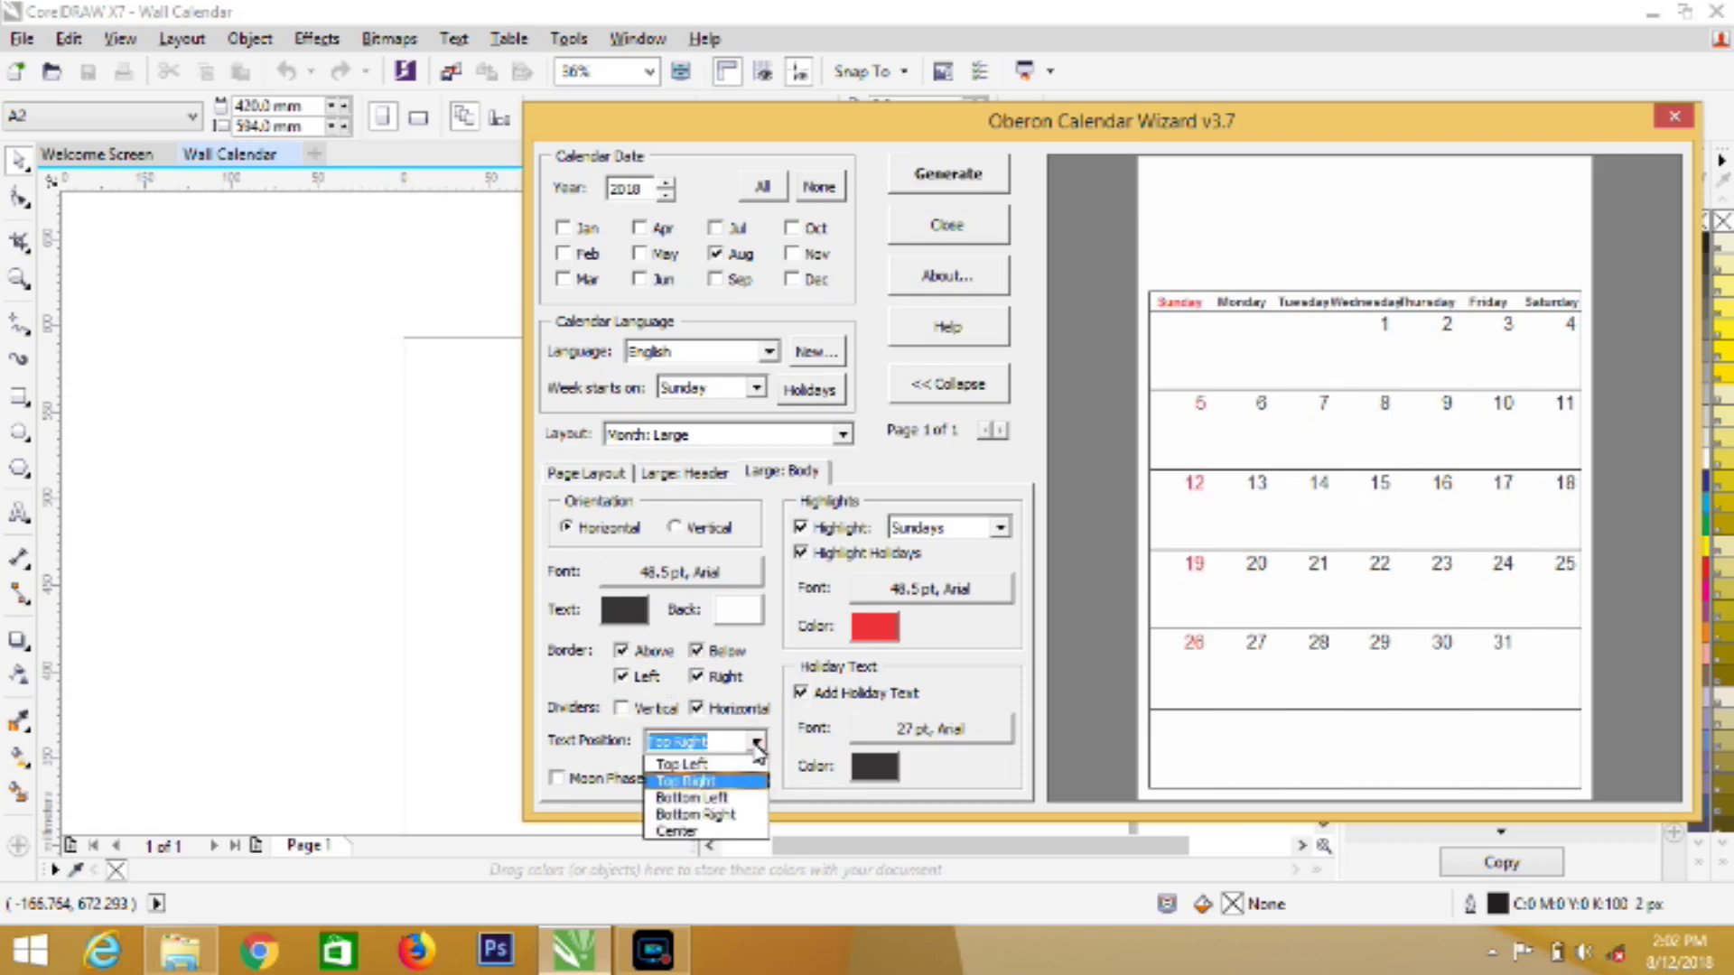
pyautogui.click(723, 802)
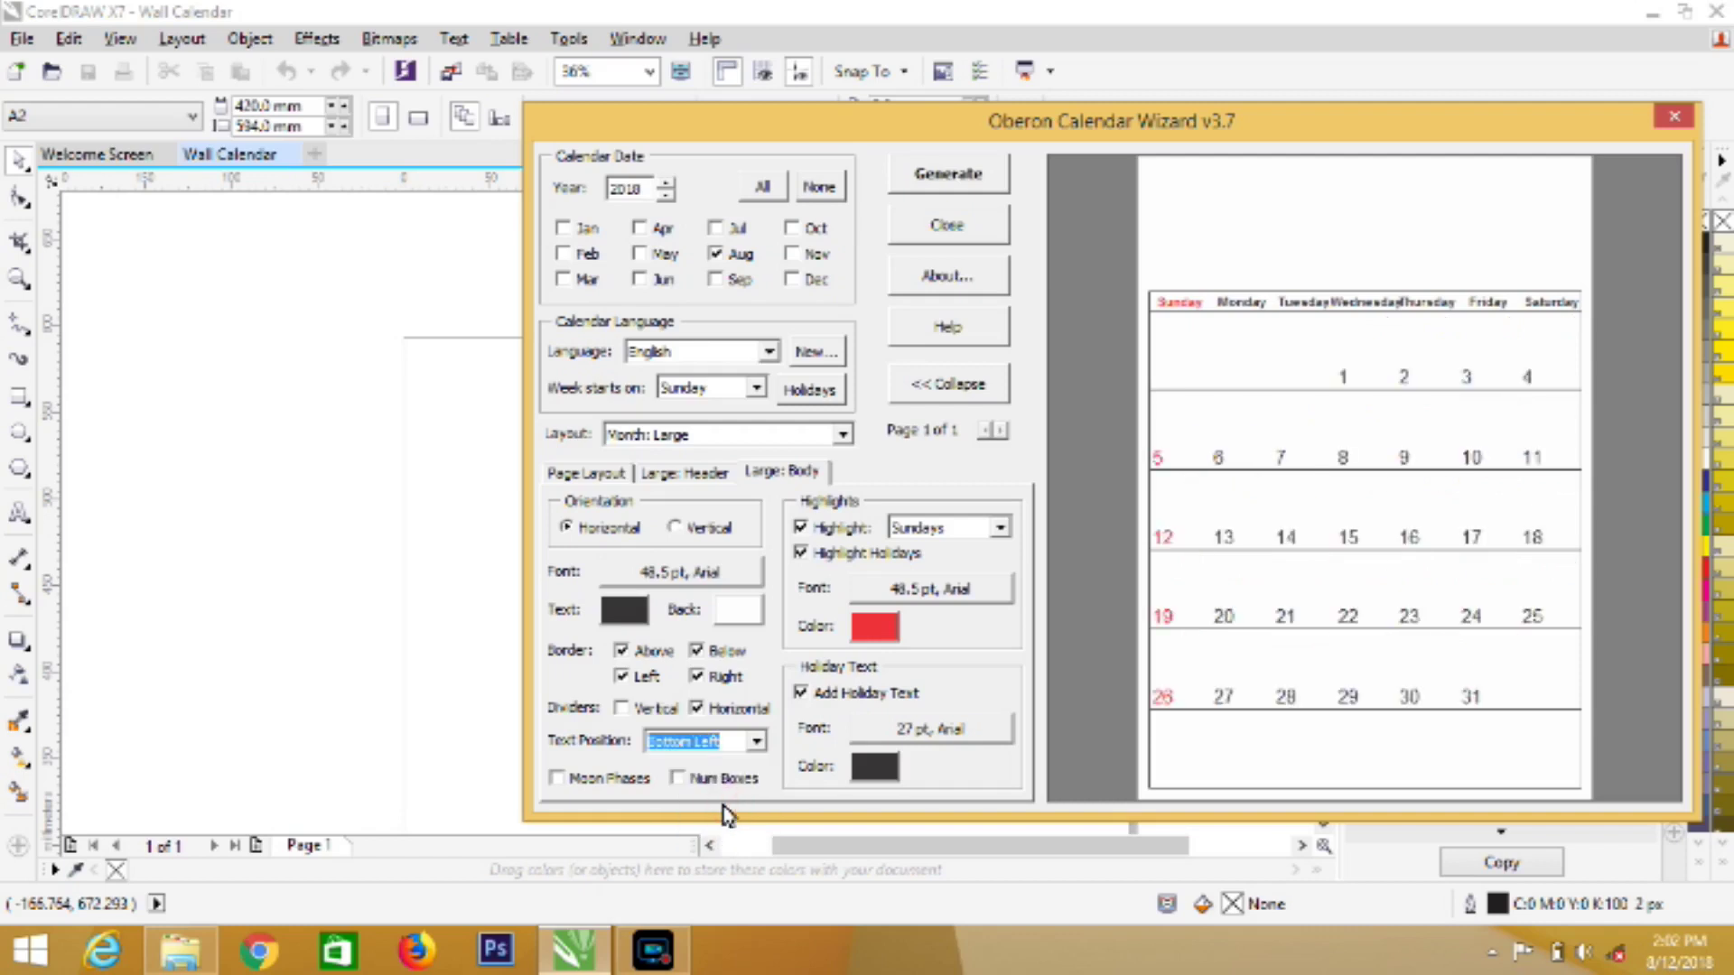
pyautogui.click(743, 742)
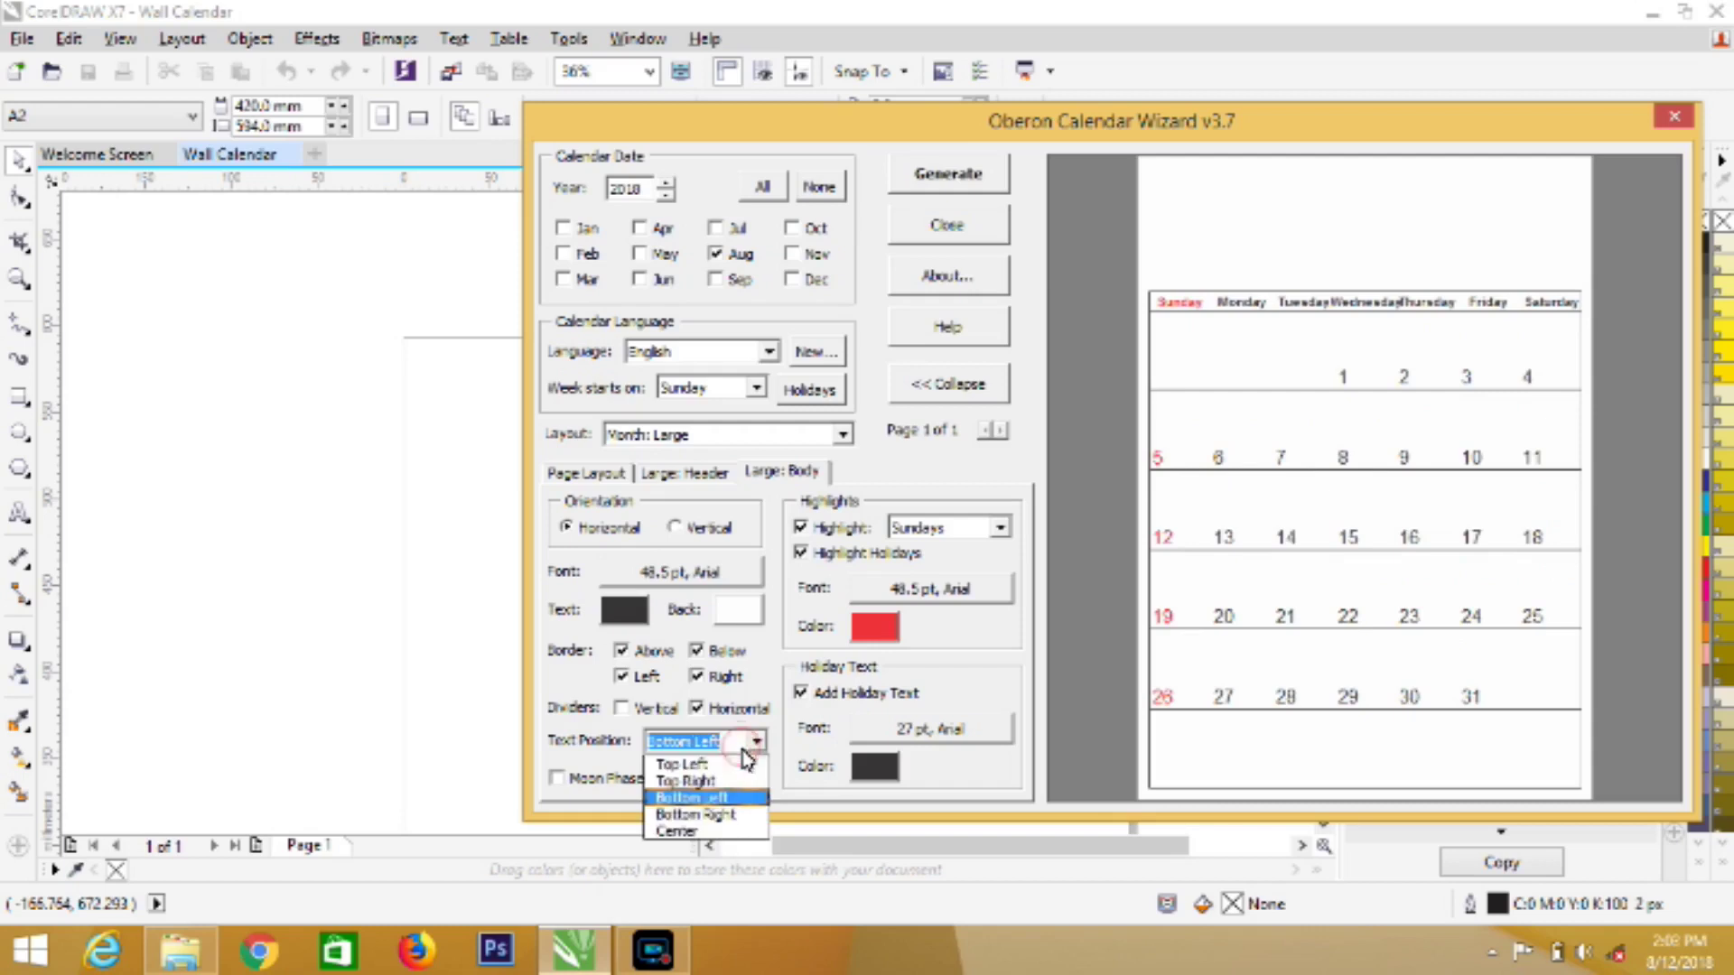
pyautogui.click(740, 815)
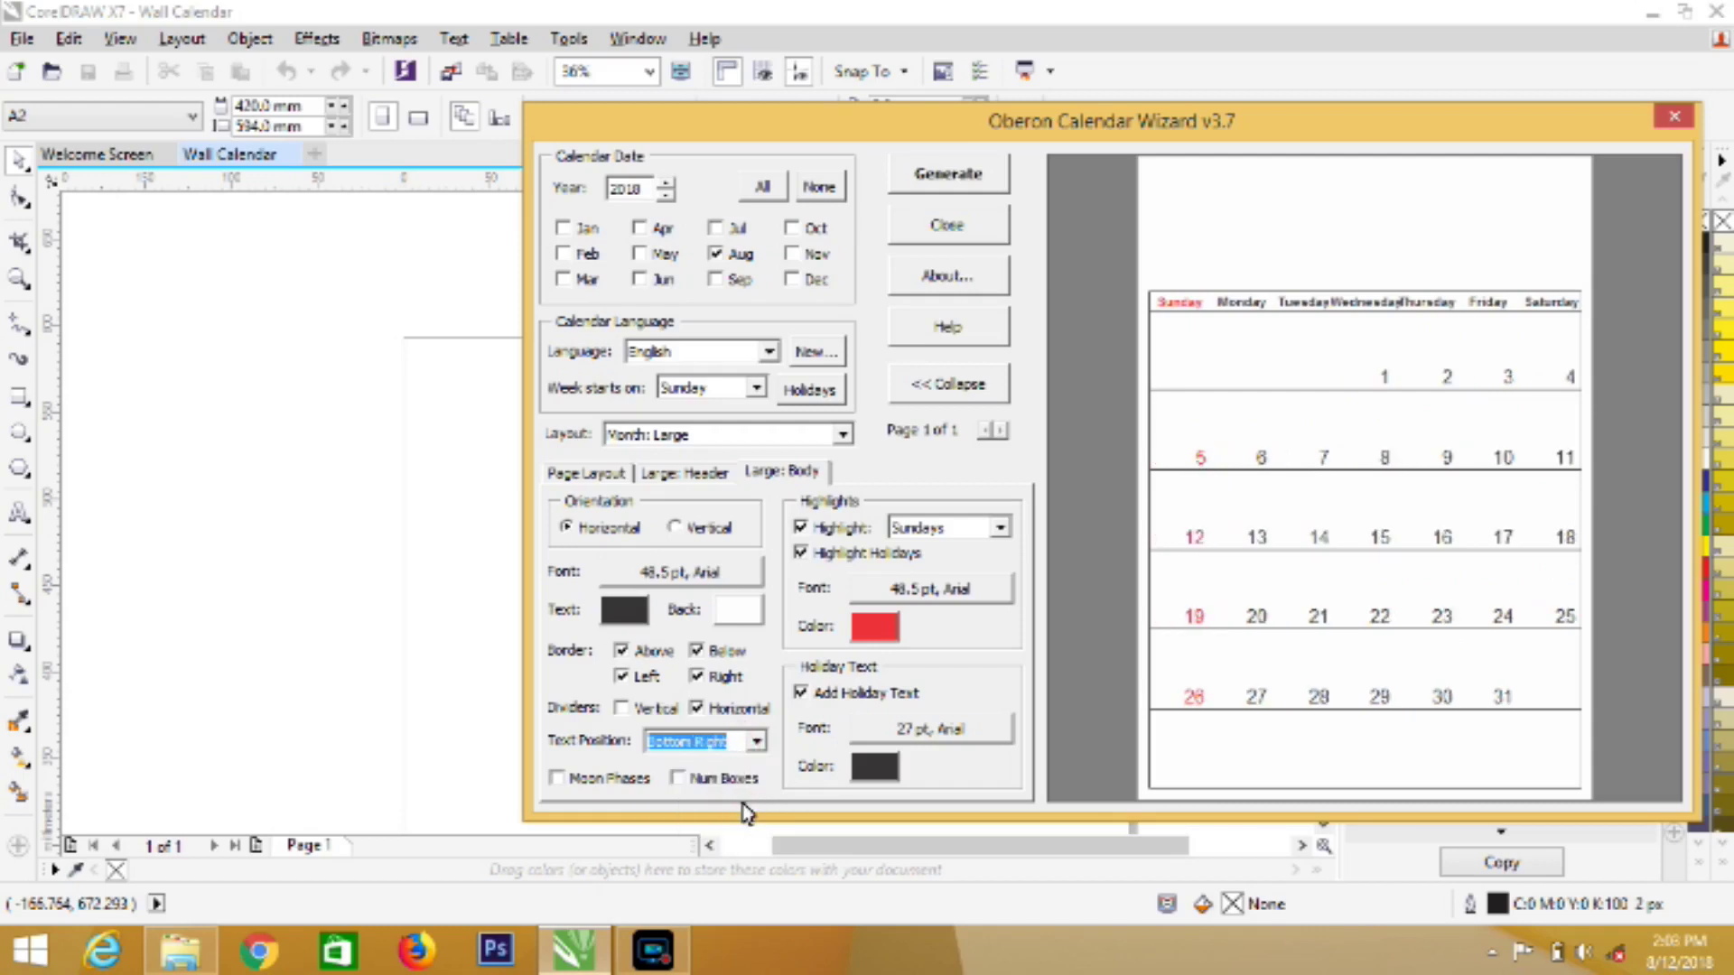
pyautogui.click(756, 741)
pyautogui.click(758, 742)
# Set the calendar day number font to Nexa Light at 72 pt
pyautogui.click(722, 578)
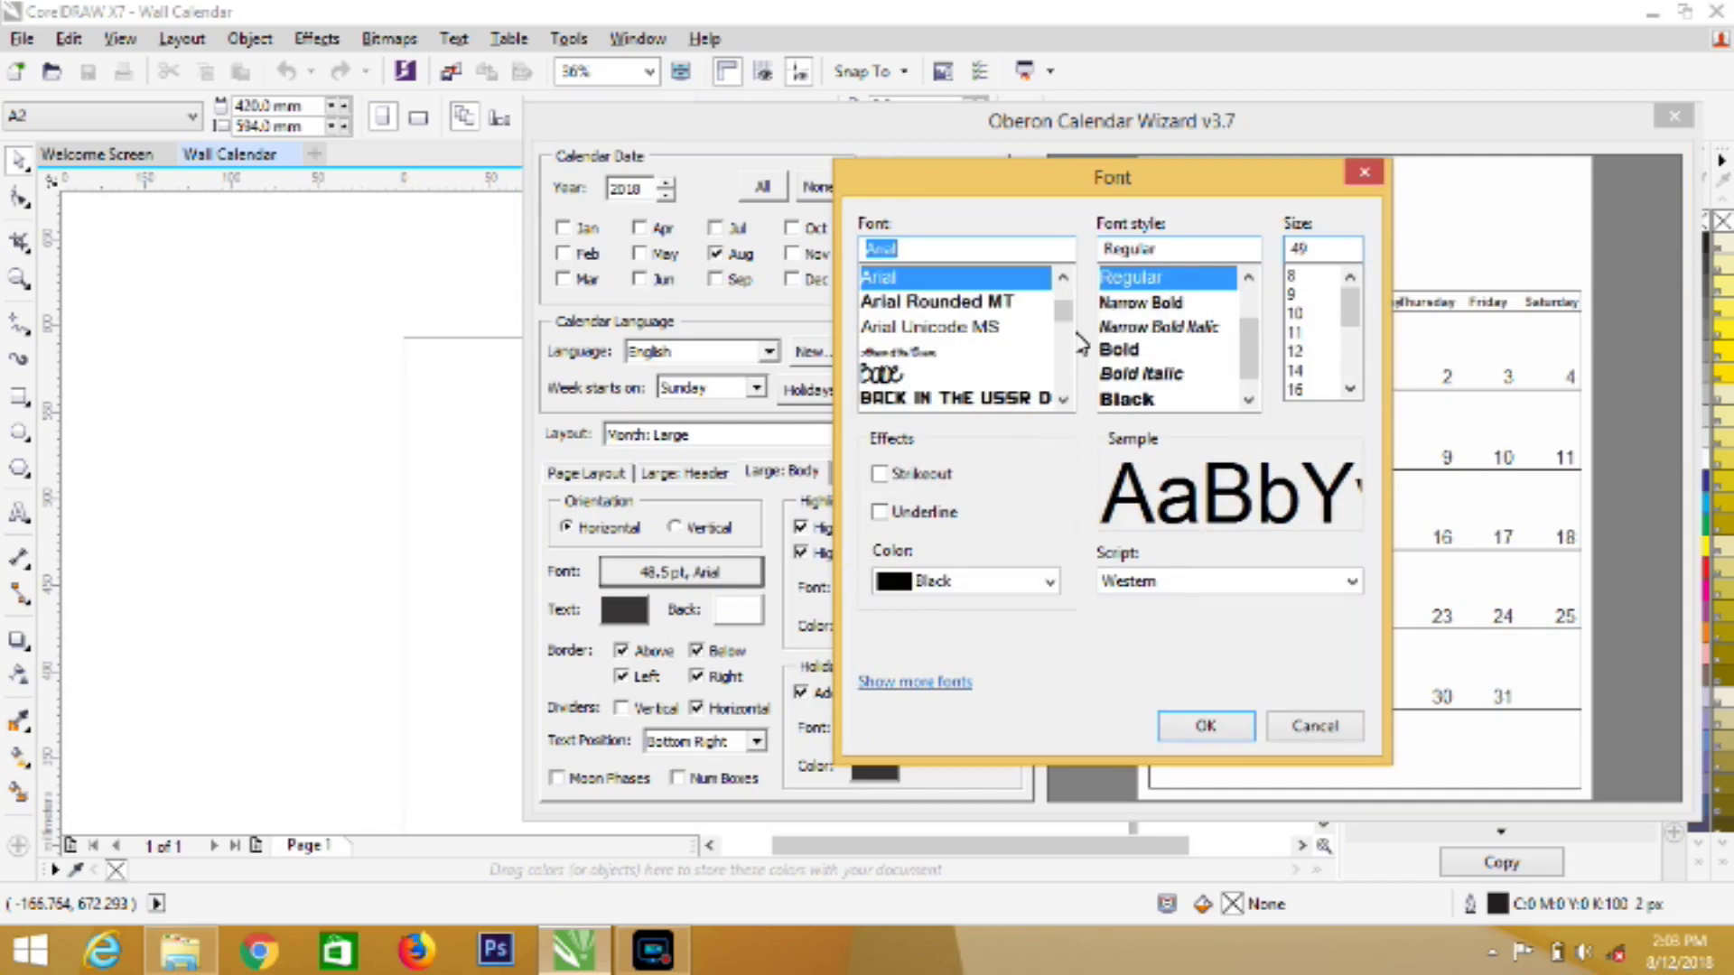
pyautogui.click(1056, 370)
pyautogui.click(1056, 370)
pyautogui.click(1057, 370)
pyautogui.click(1058, 375)
pyautogui.click(1058, 376)
pyautogui.click(1058, 376)
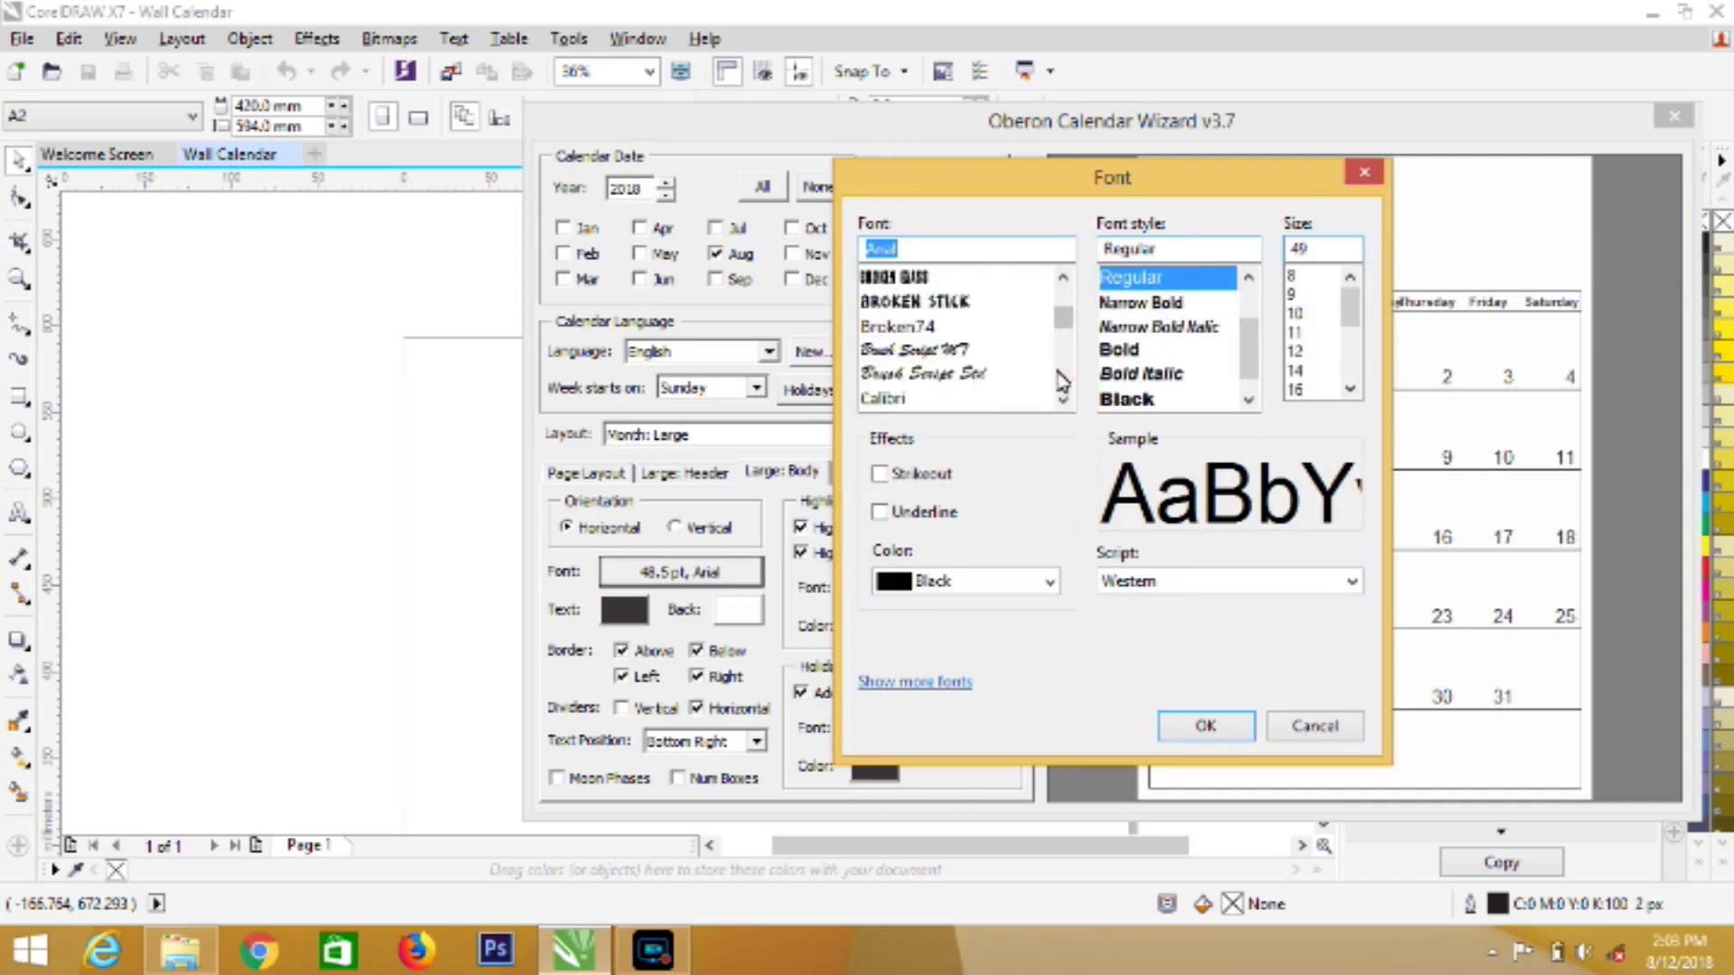
pyautogui.click(997, 372)
pyautogui.write('m')
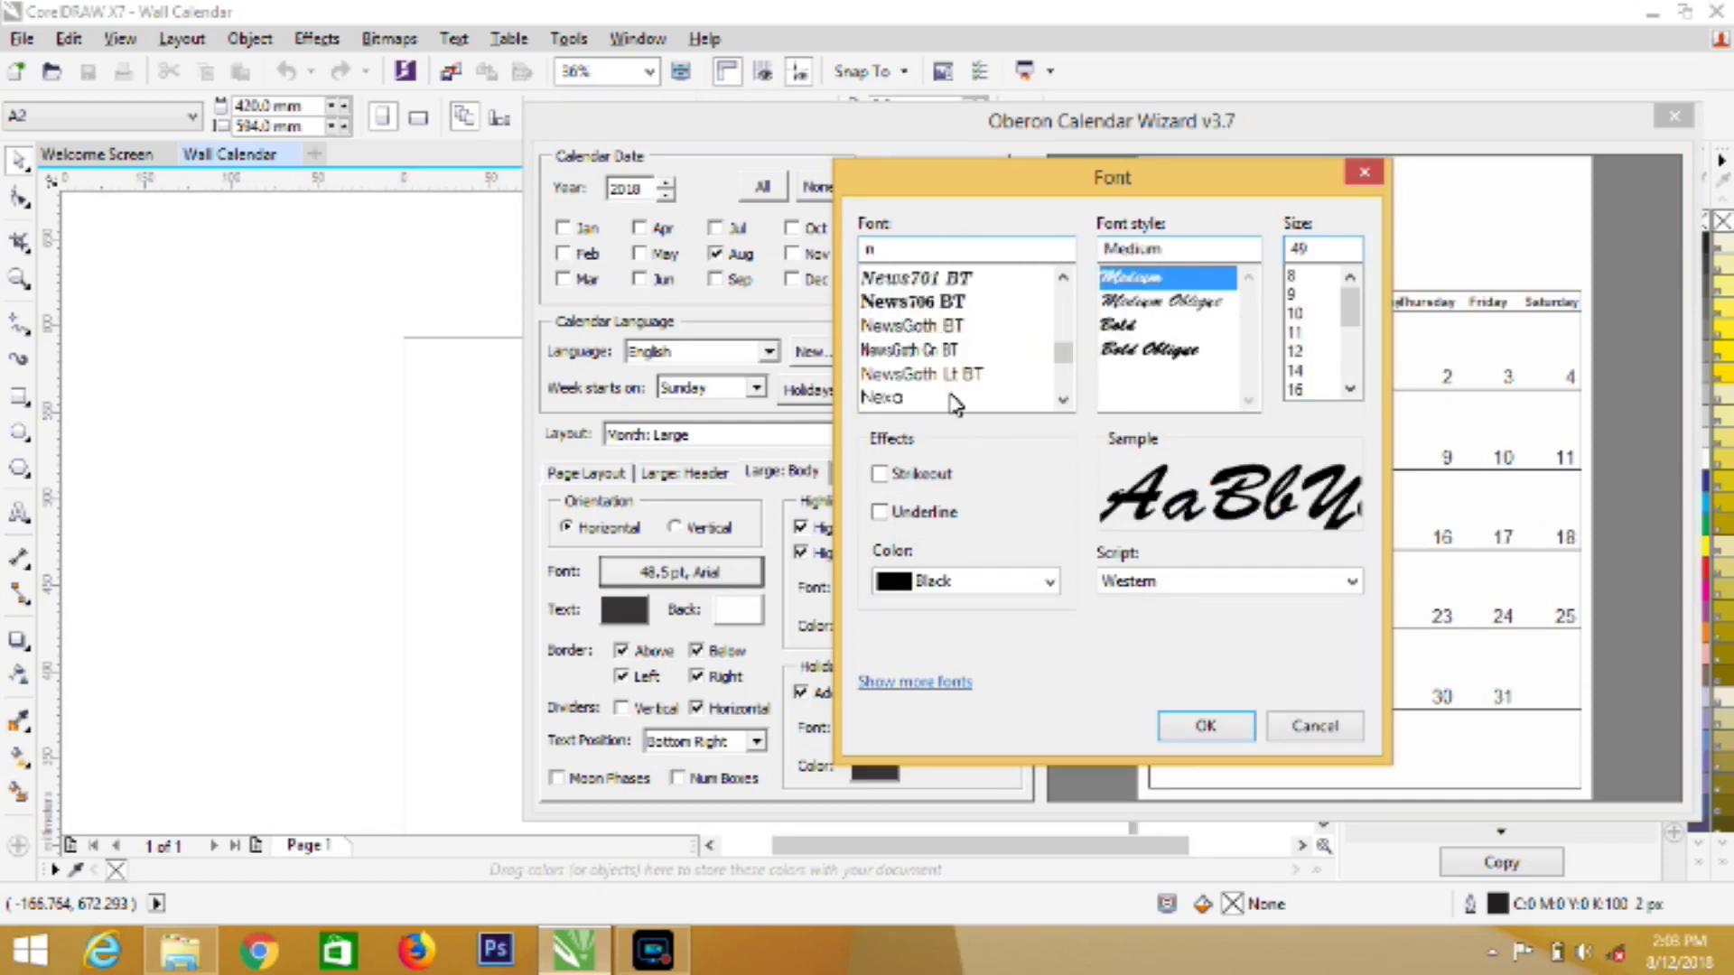
pyautogui.click(1063, 398)
pyautogui.click(919, 374)
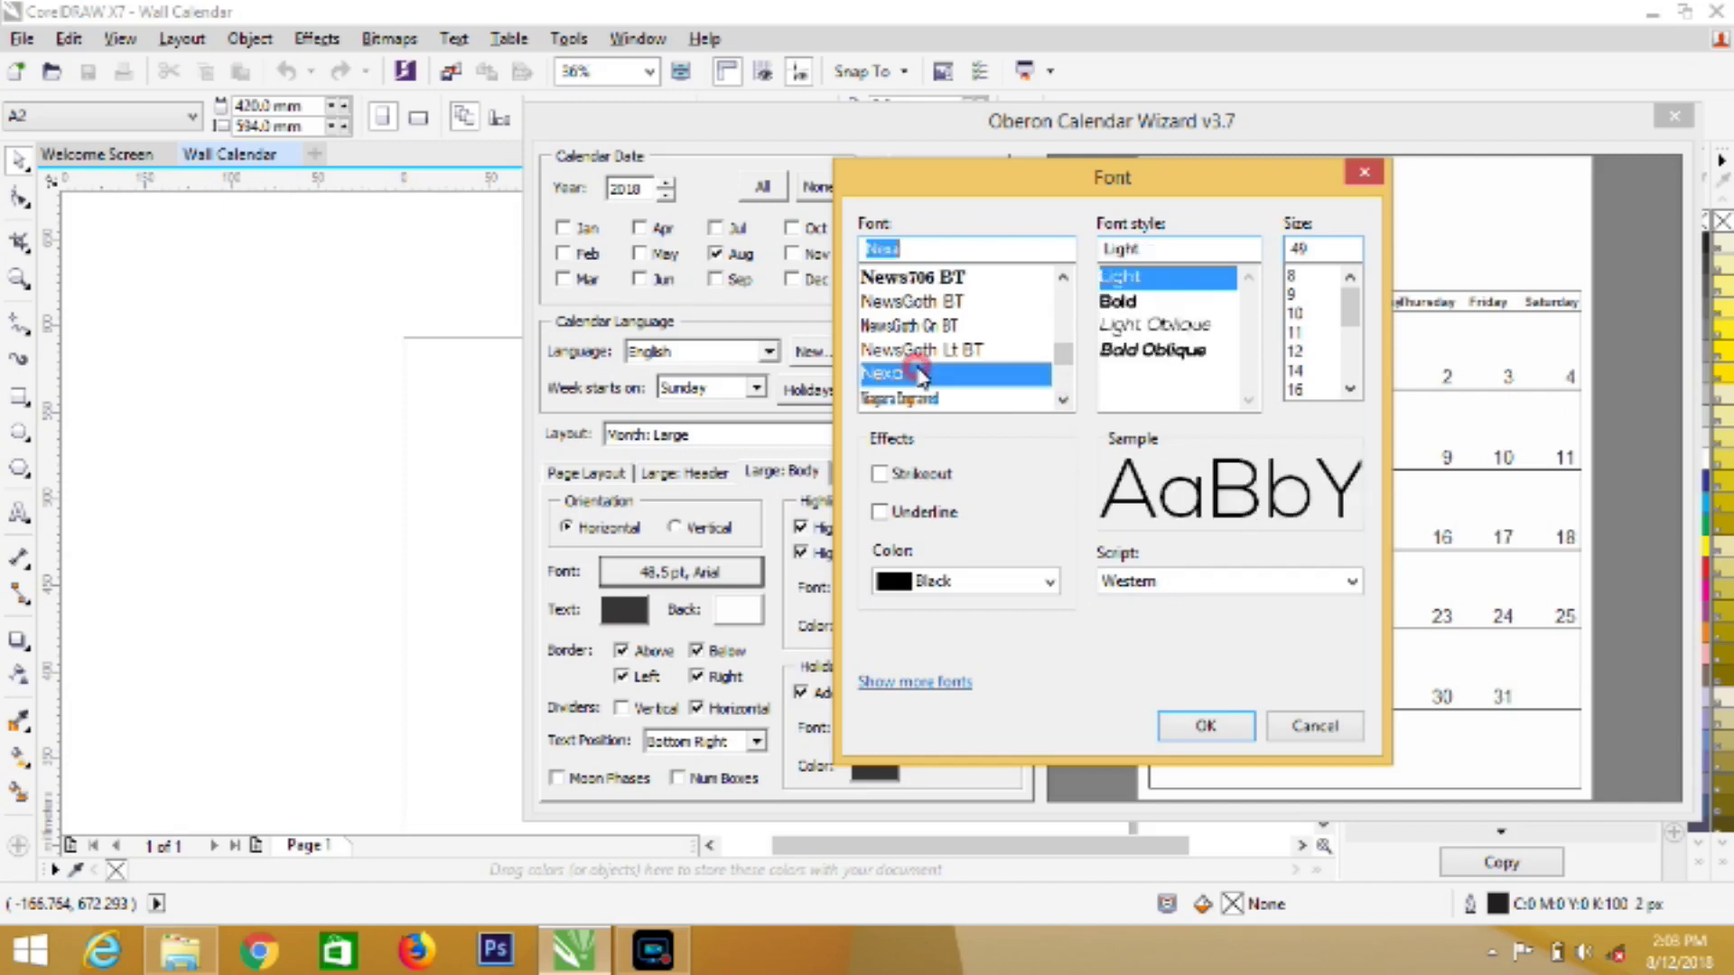
pyautogui.click(1348, 388)
pyautogui.click(1349, 389)
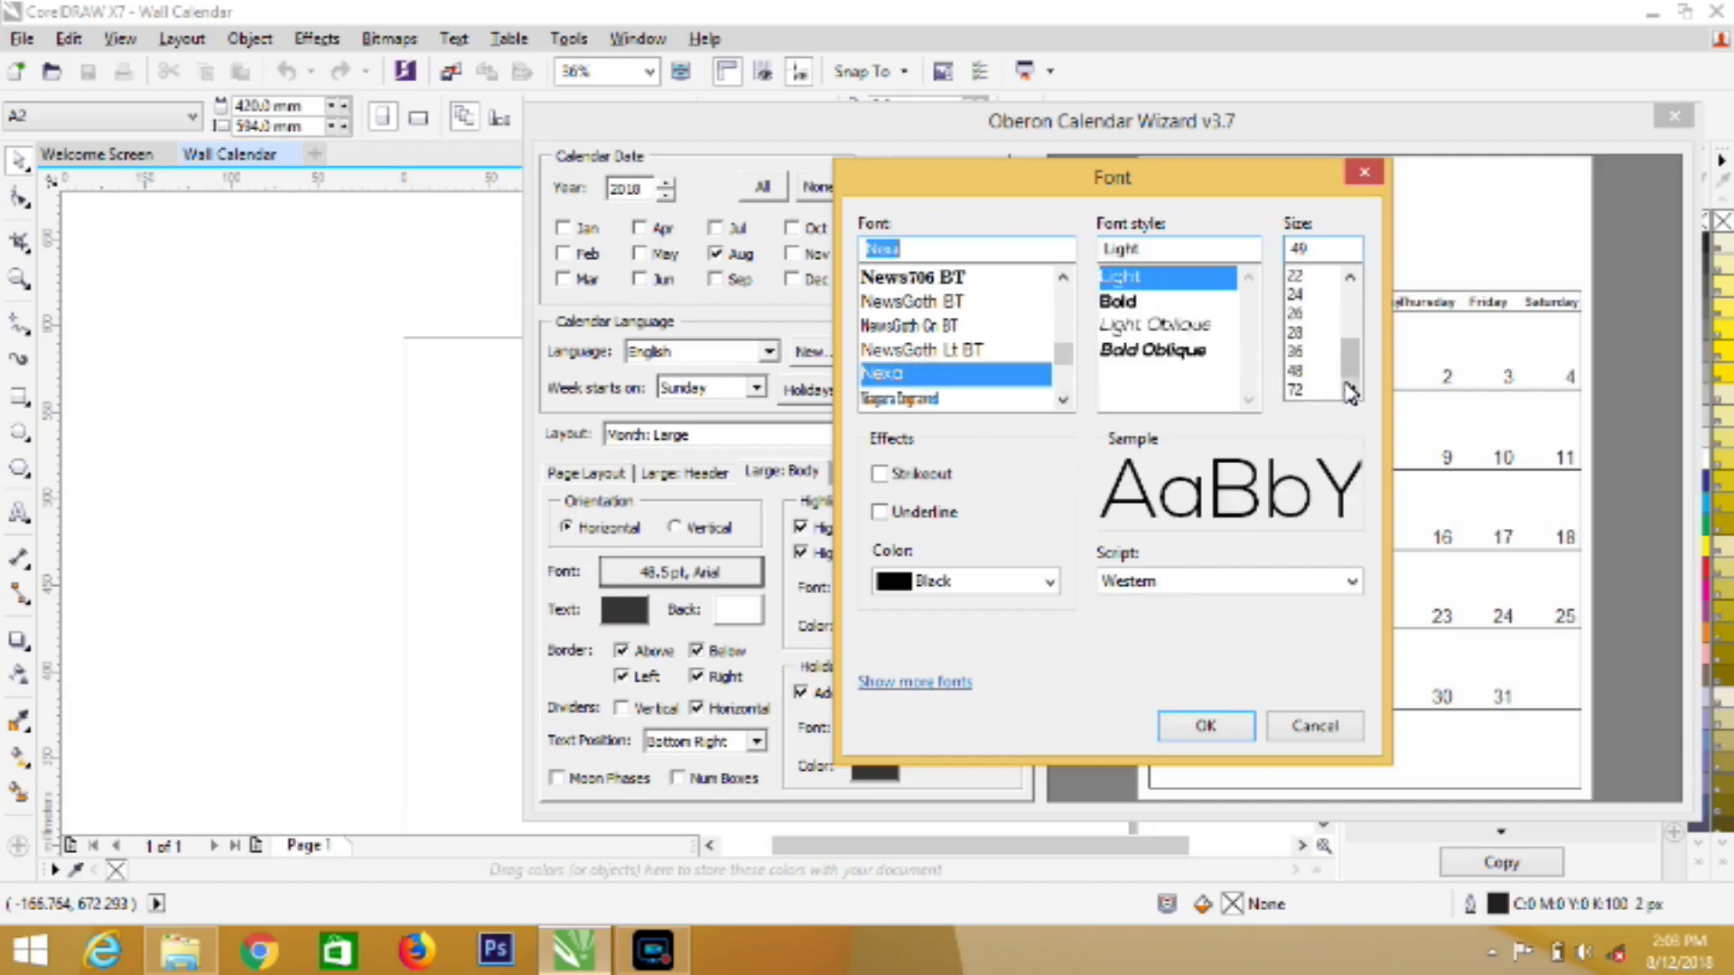
pyautogui.click(1298, 389)
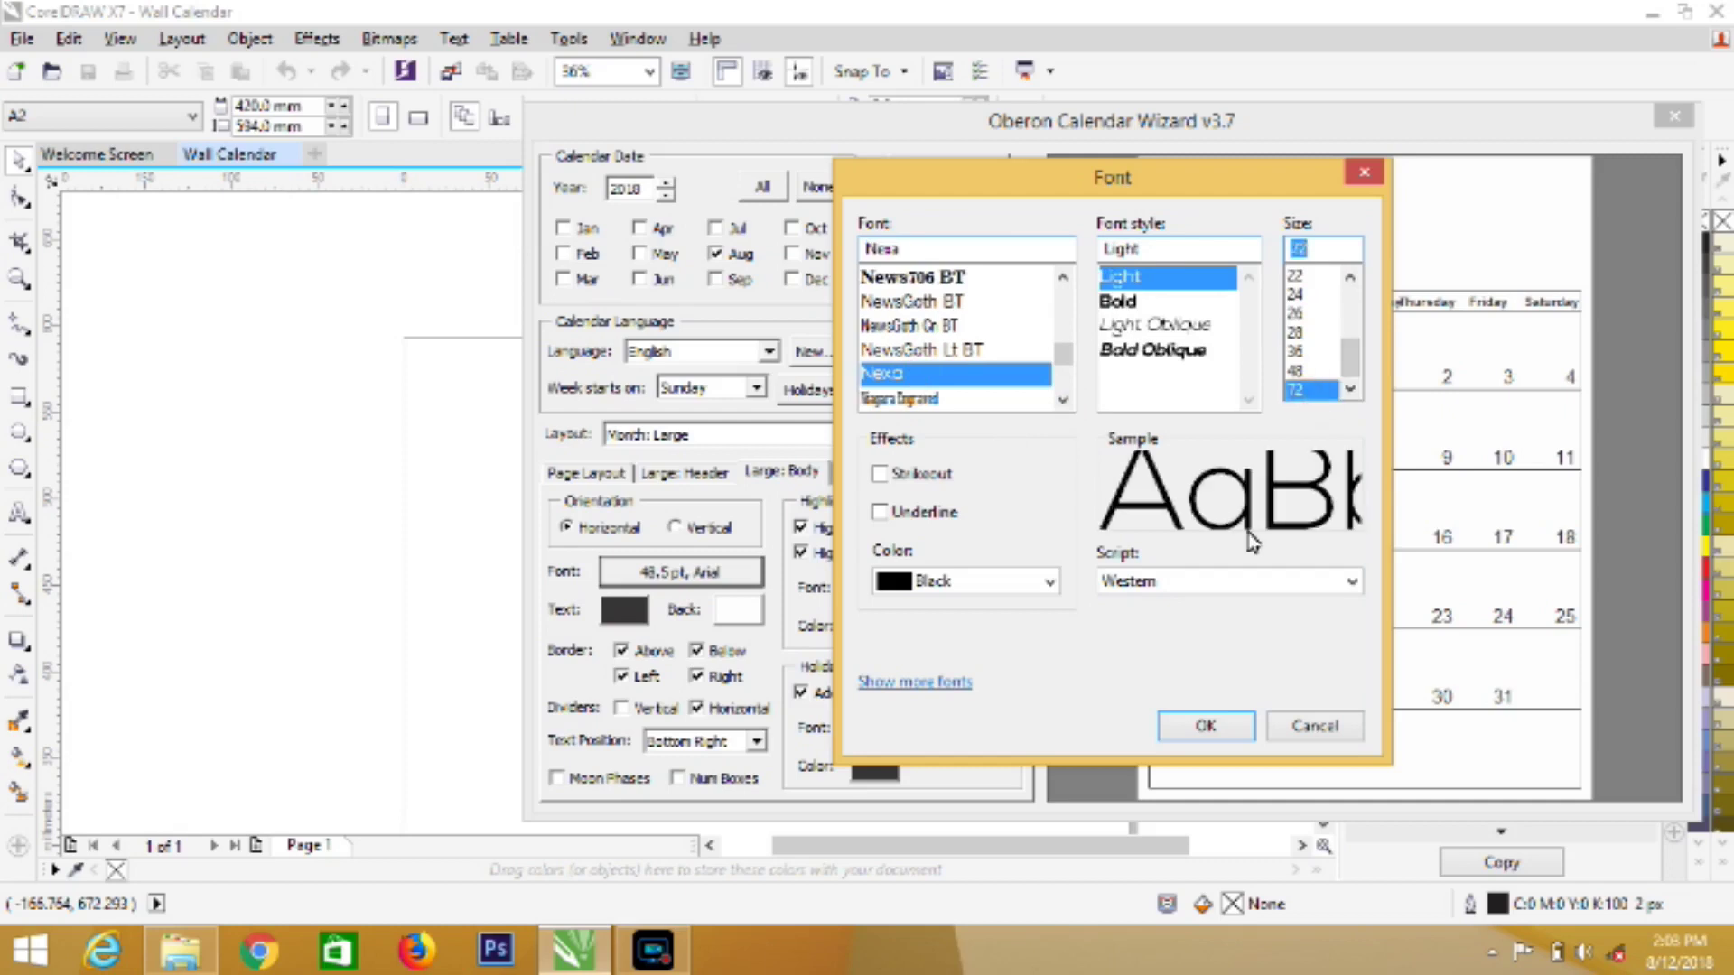
pyautogui.click(1182, 727)
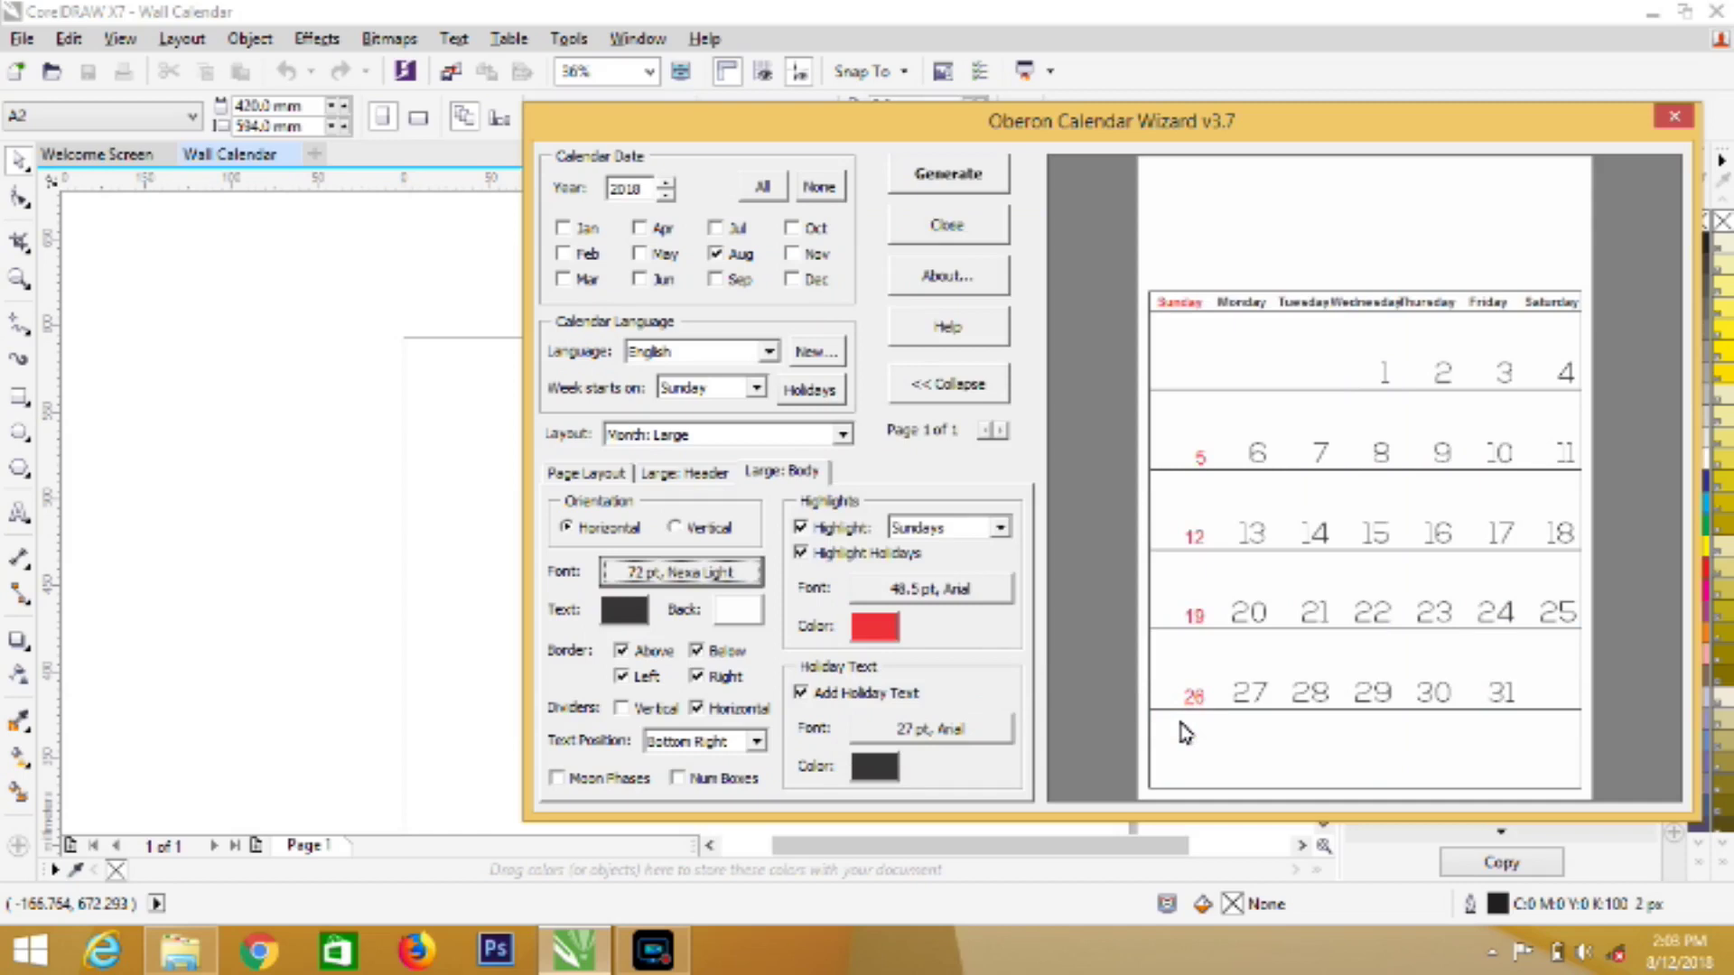
# Set the Sunday highlights font to Nexa Bold at 72 pt
pyautogui.click(921, 596)
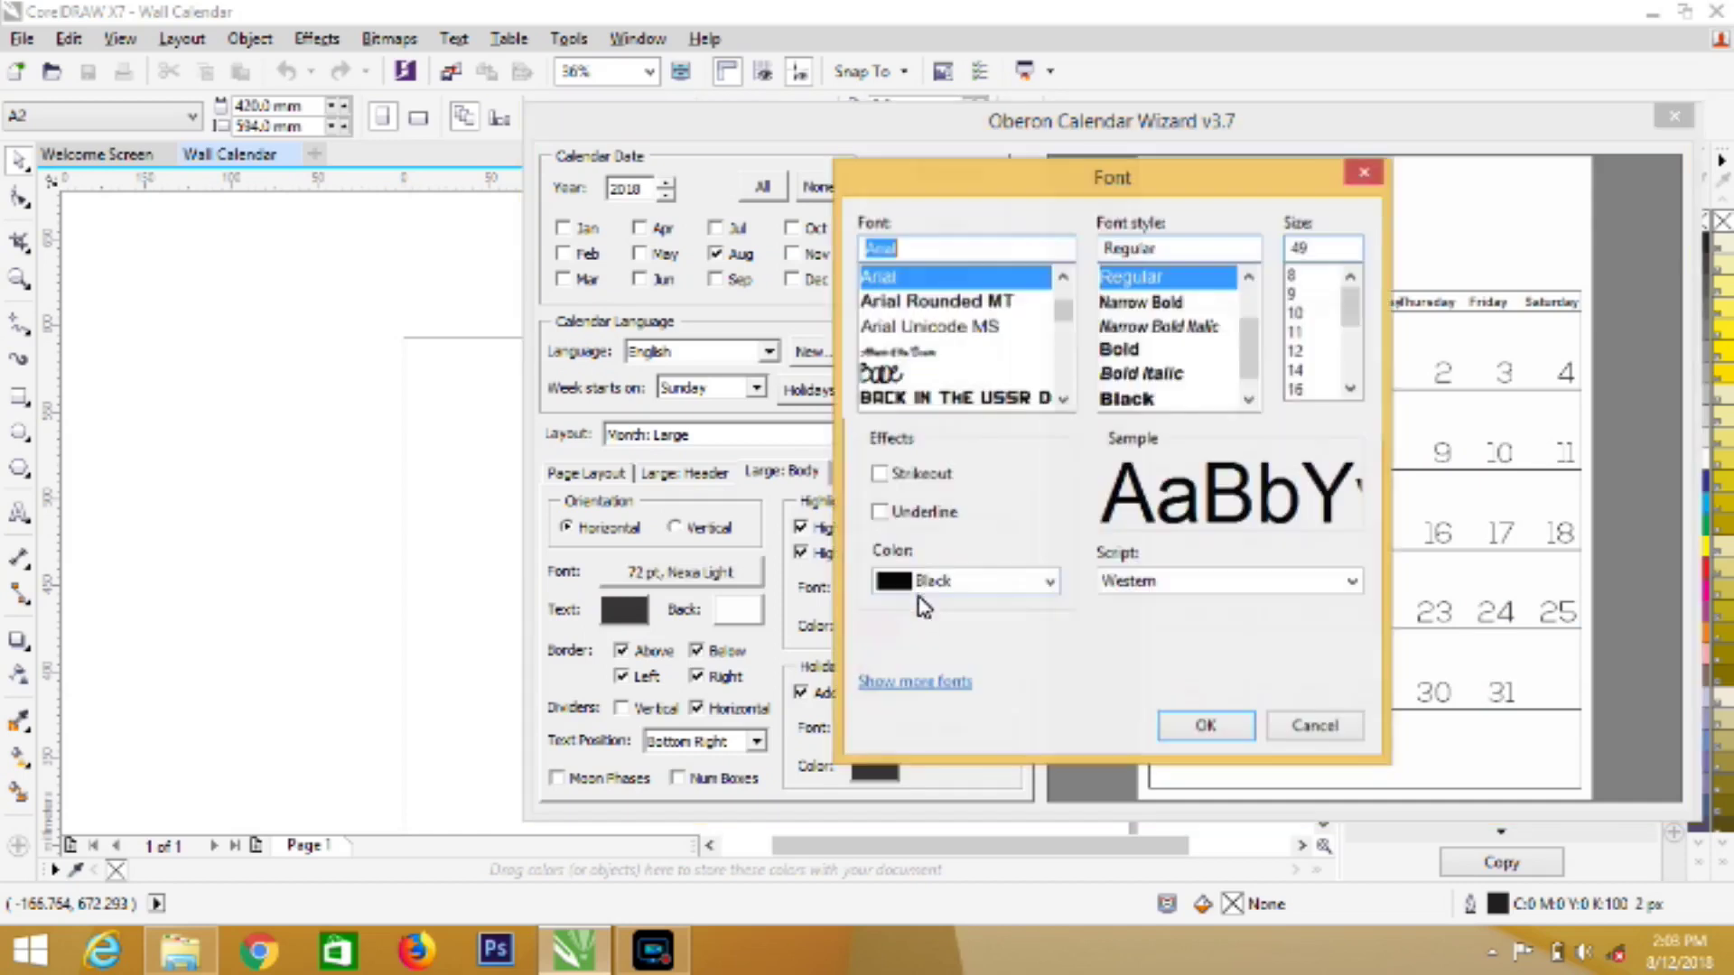
pyautogui.write('n')
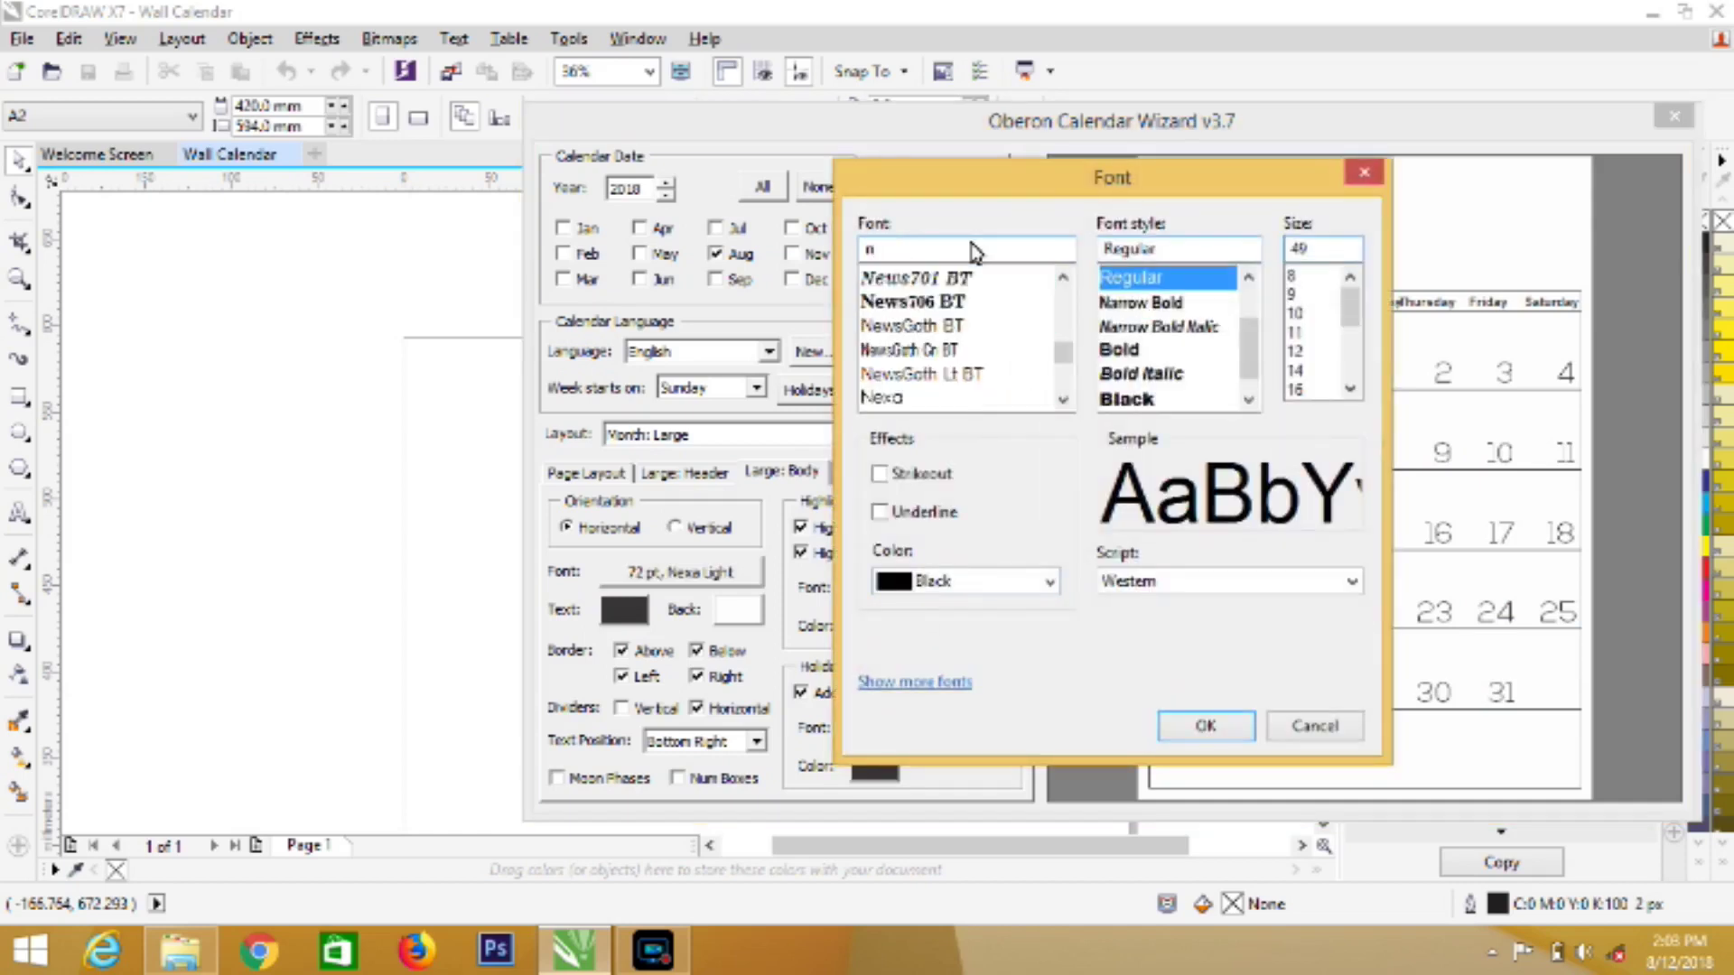
pyautogui.click(1063, 399)
pyautogui.click(924, 374)
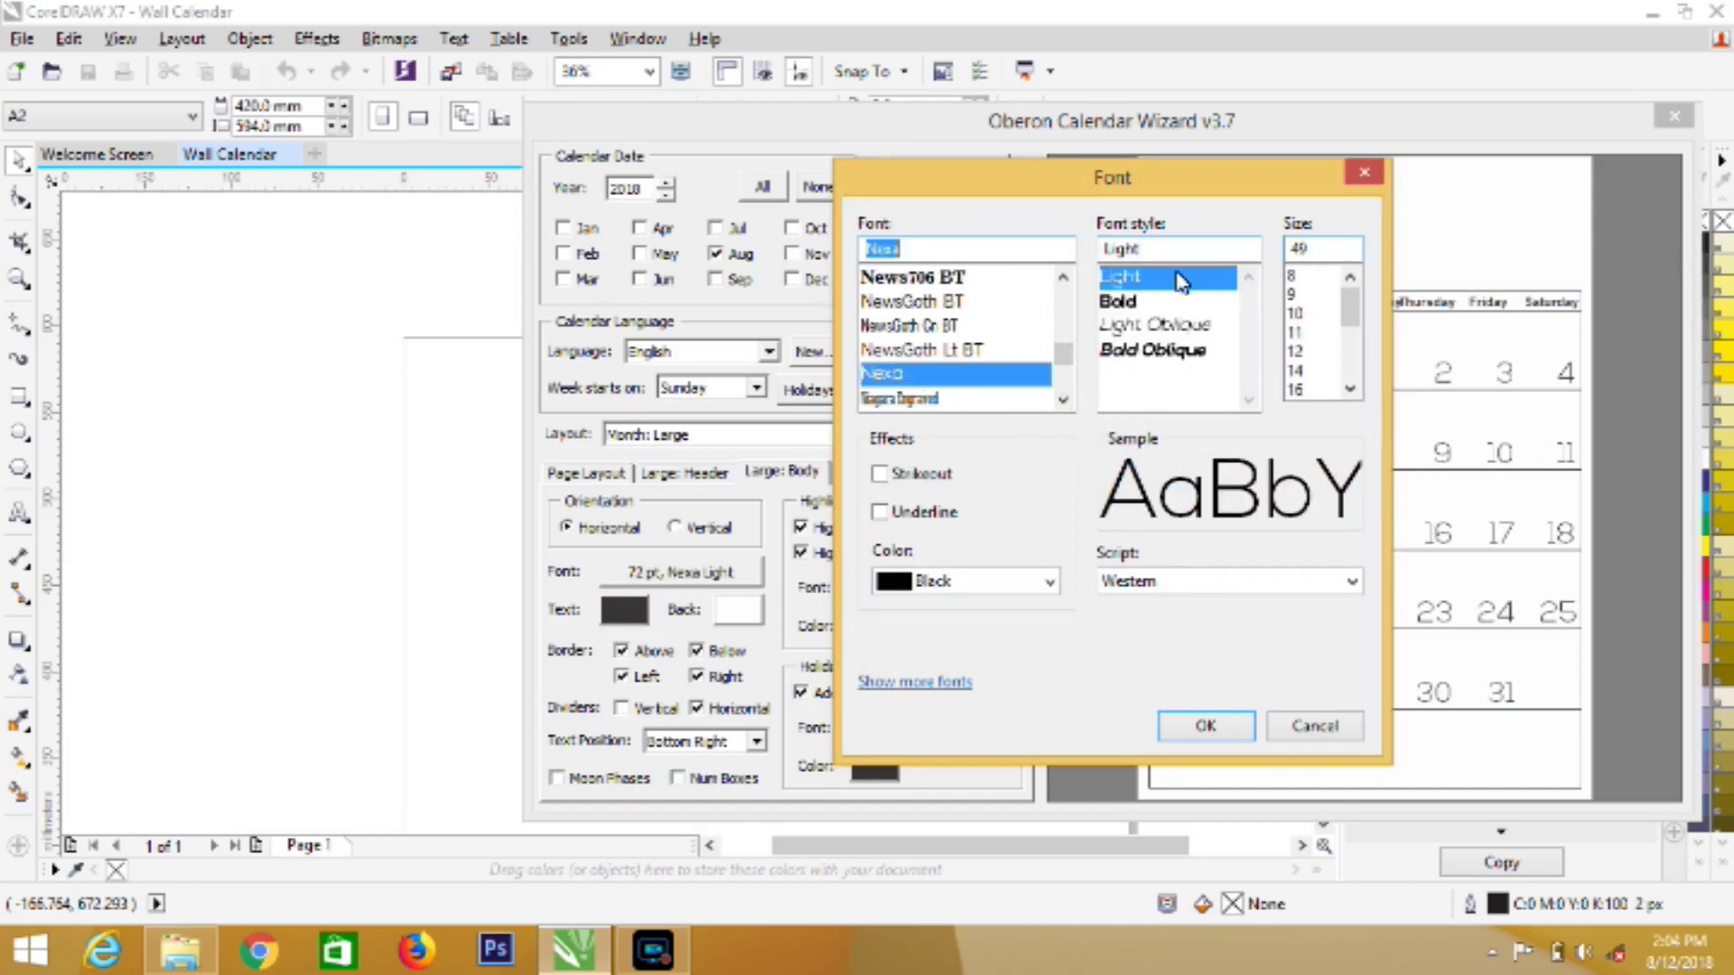
pyautogui.click(1350, 390)
pyautogui.click(1349, 389)
pyautogui.click(1350, 389)
pyautogui.click(1349, 389)
pyautogui.click(1349, 389)
pyautogui.click(1321, 390)
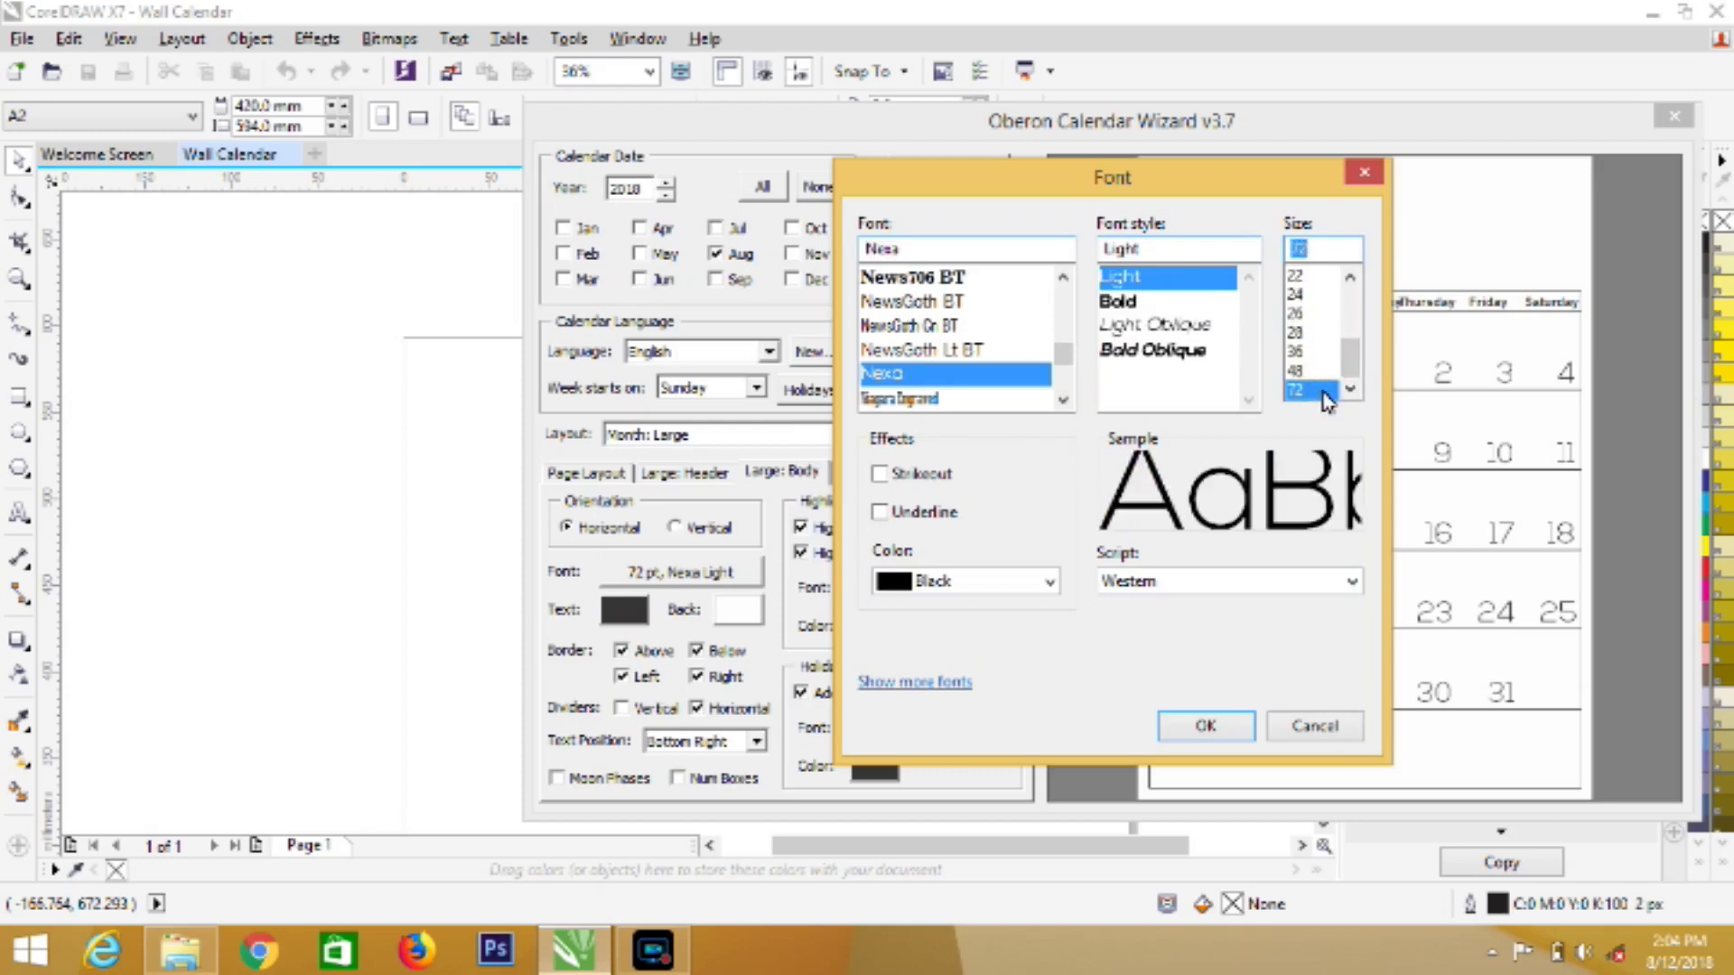
pyautogui.click(1140, 305)
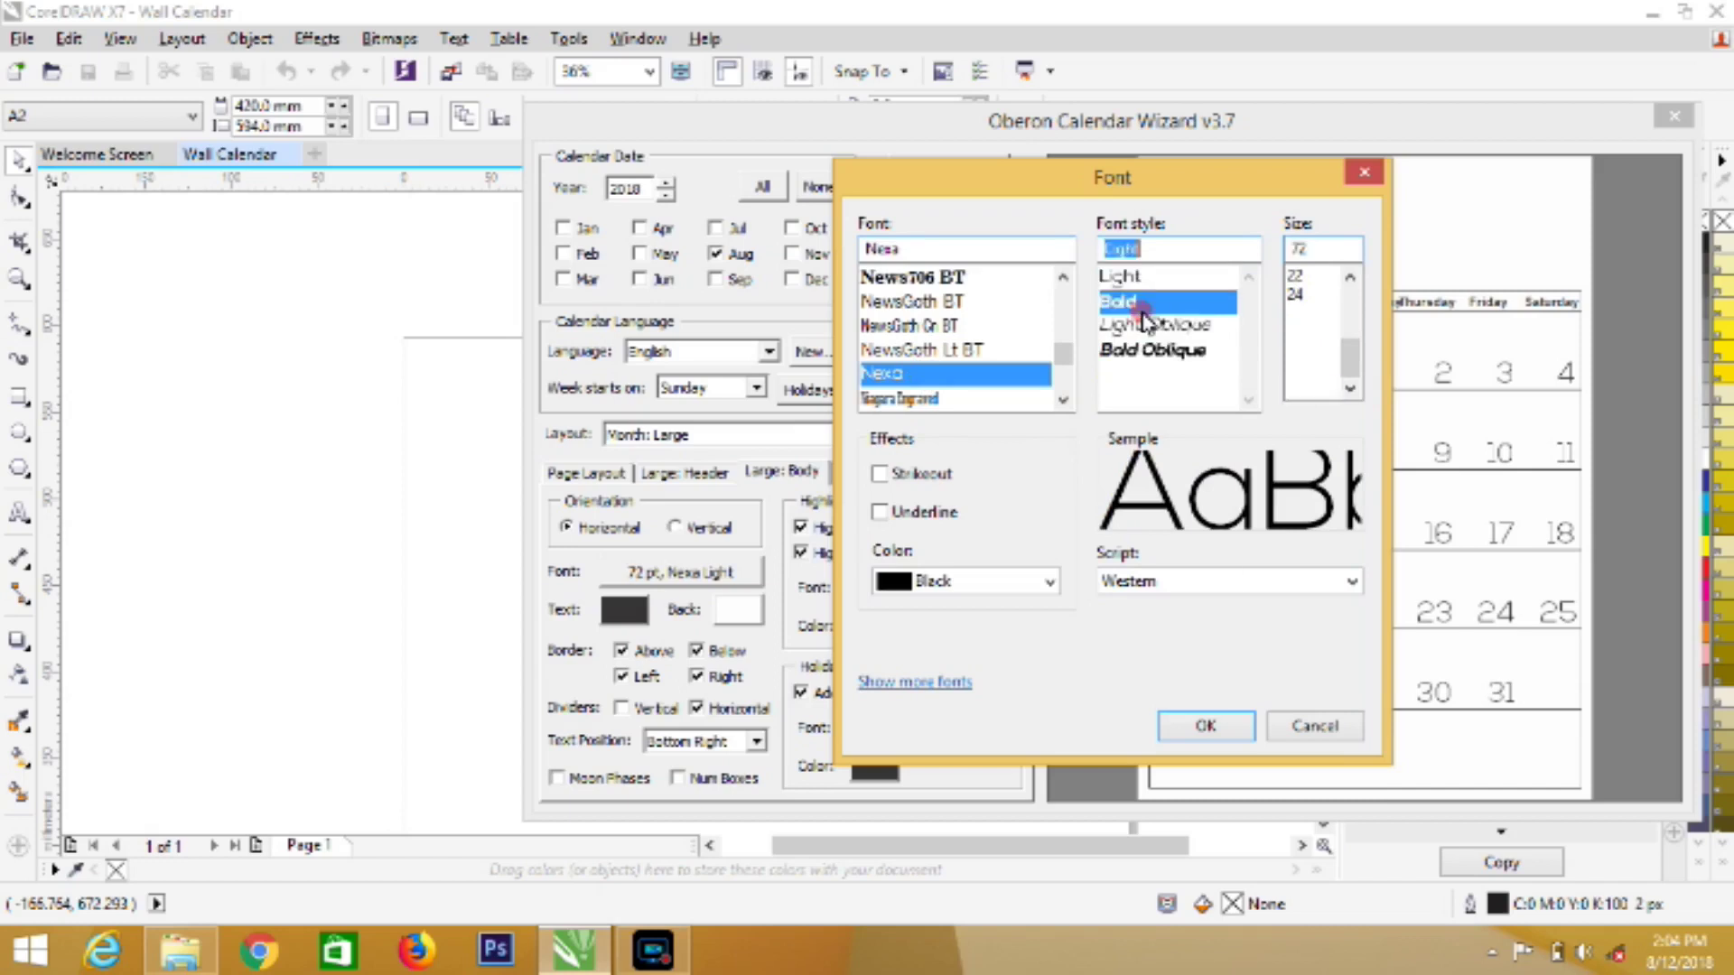
pyautogui.click(1204, 728)
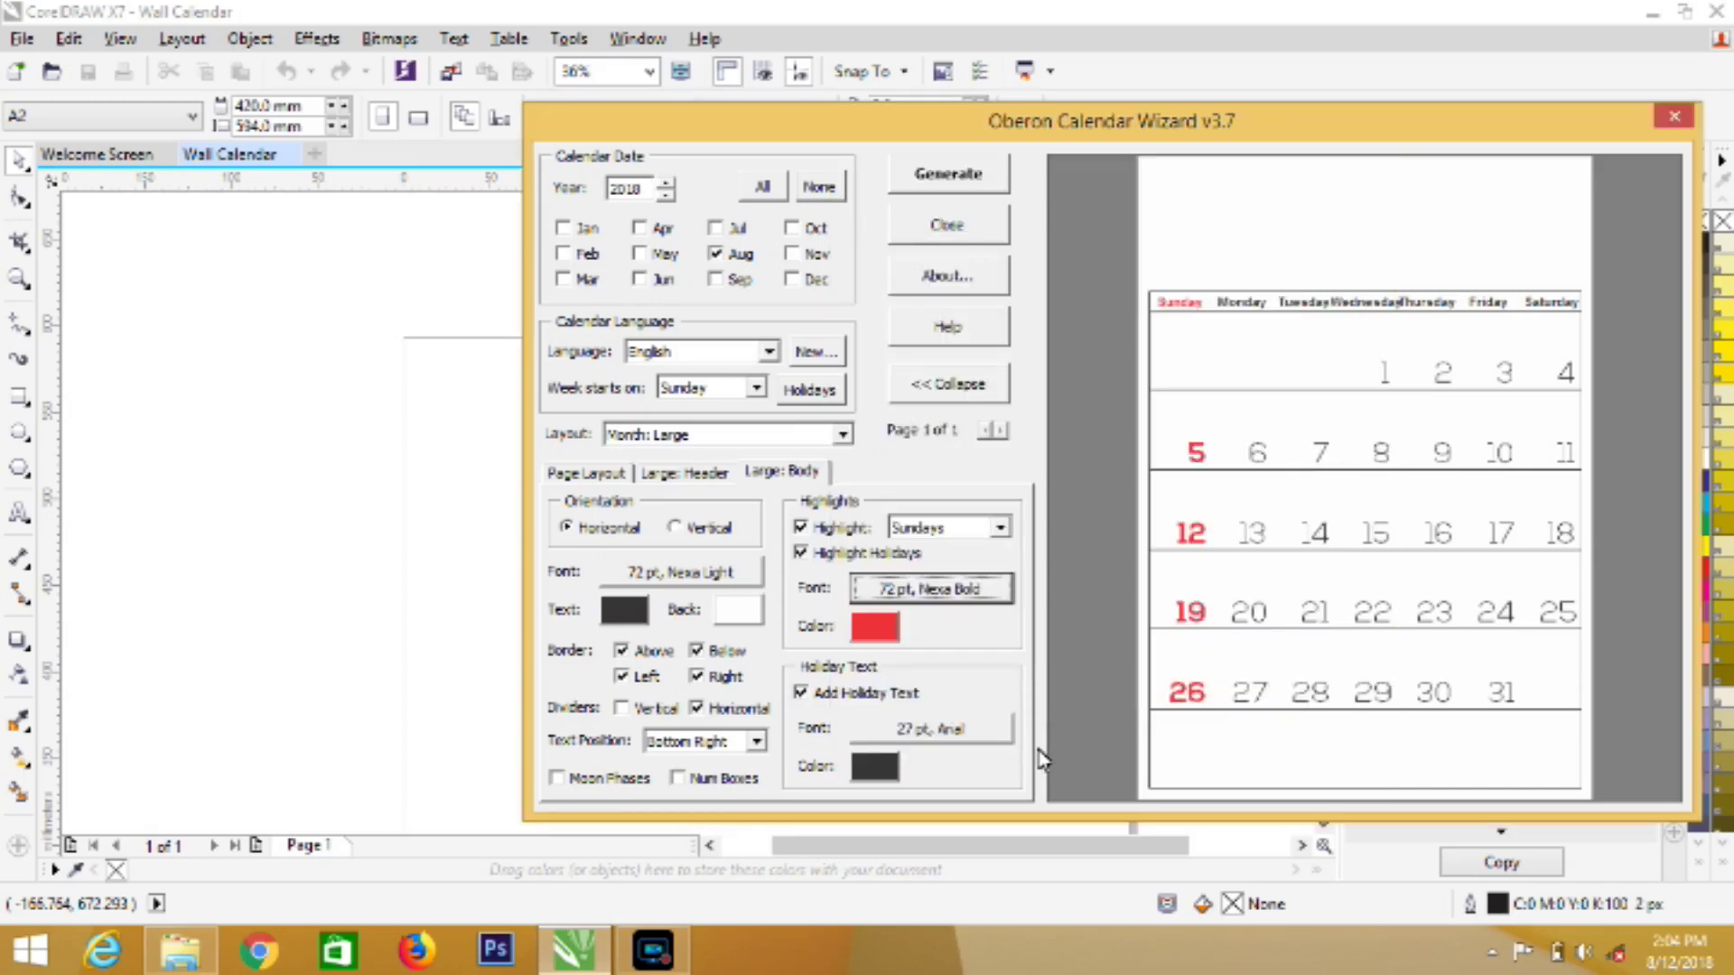
pyautogui.click(670, 479)
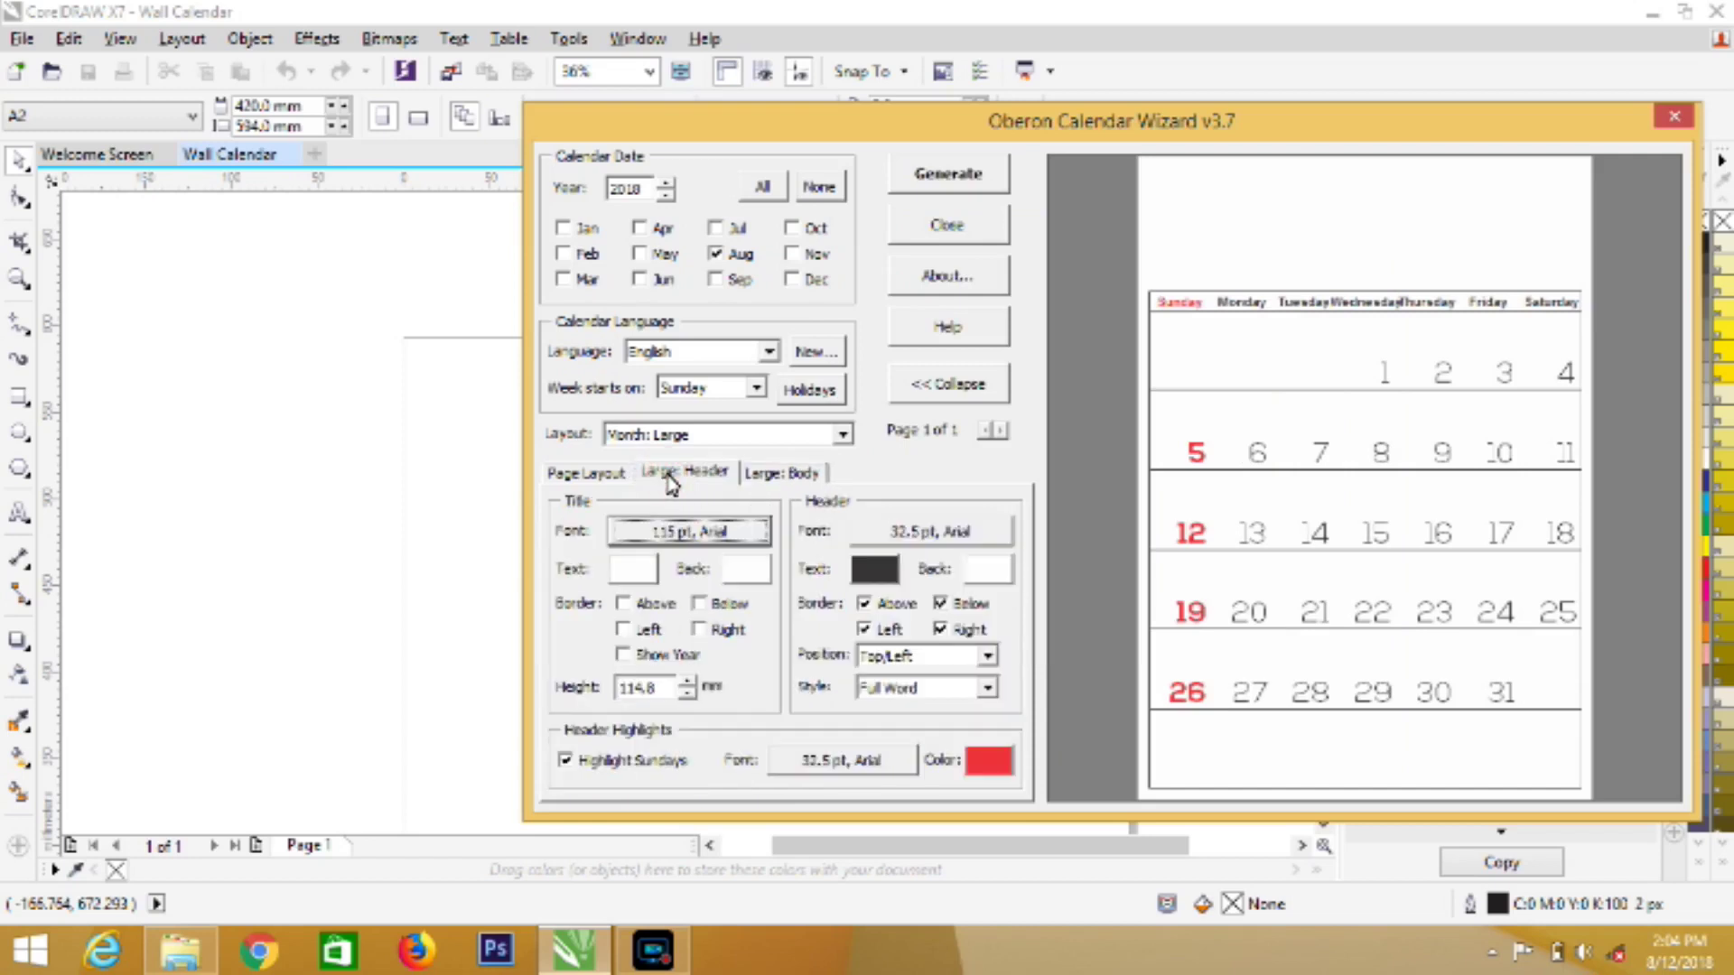
pyautogui.click(779, 476)
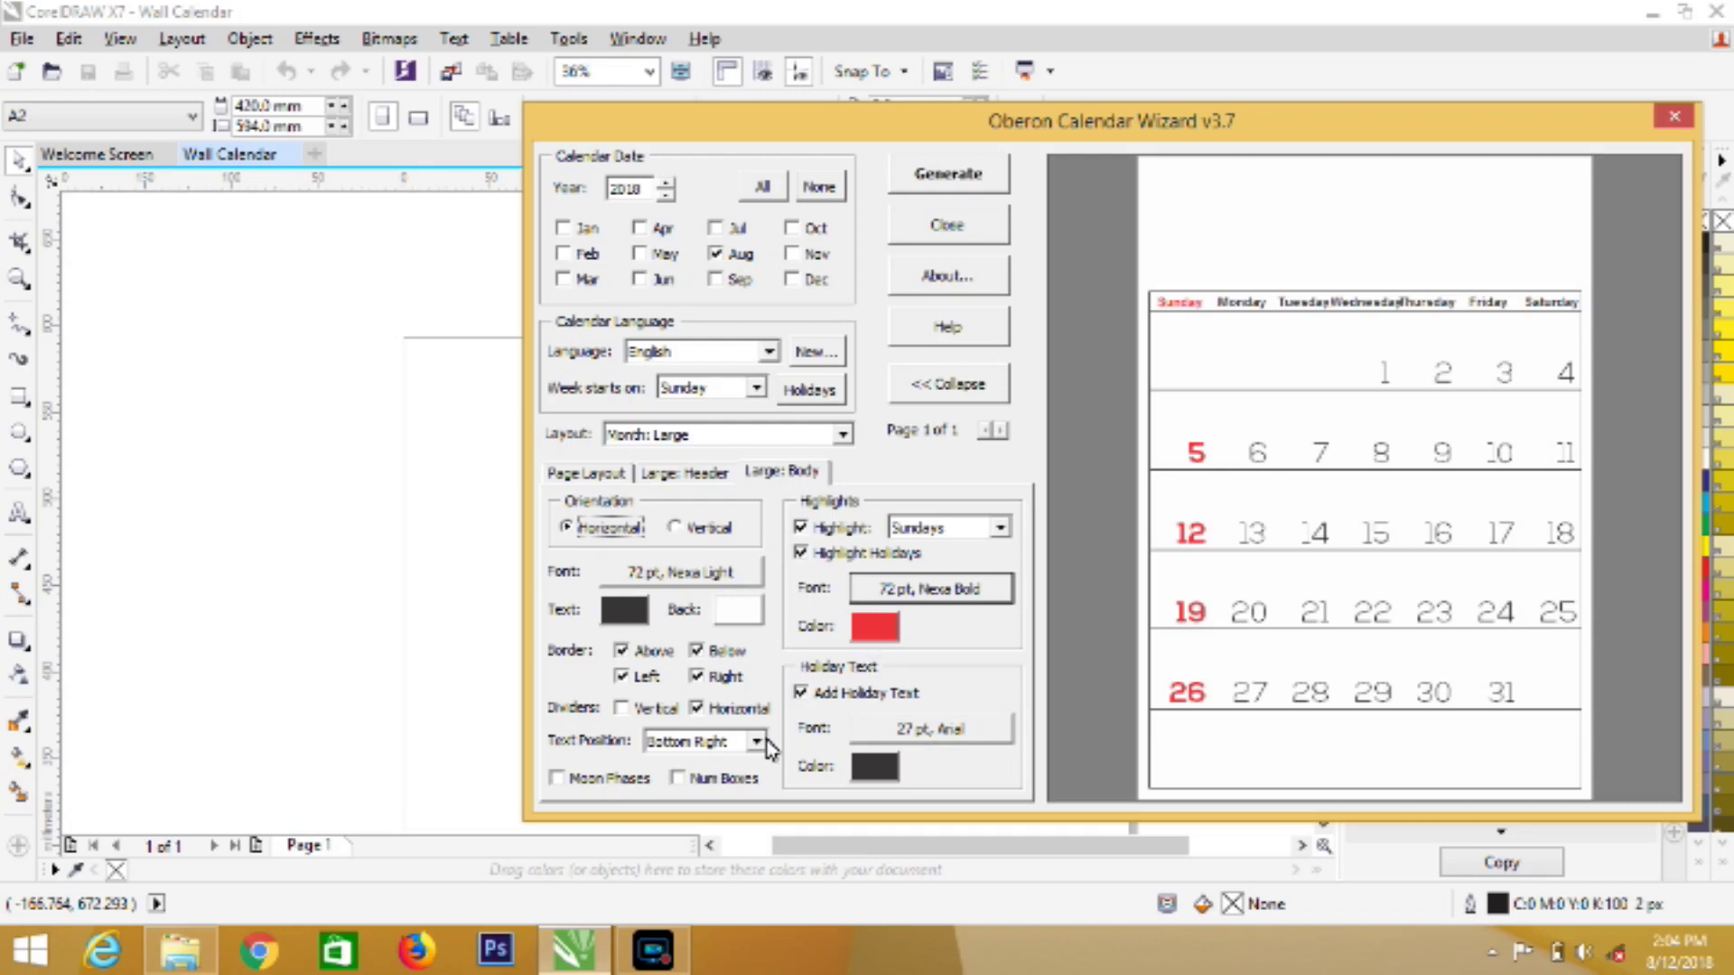
# Turn off Add Holiday Text and set the holiday text font to Arial Rounded MT, 36 pt
pyautogui.click(801, 695)
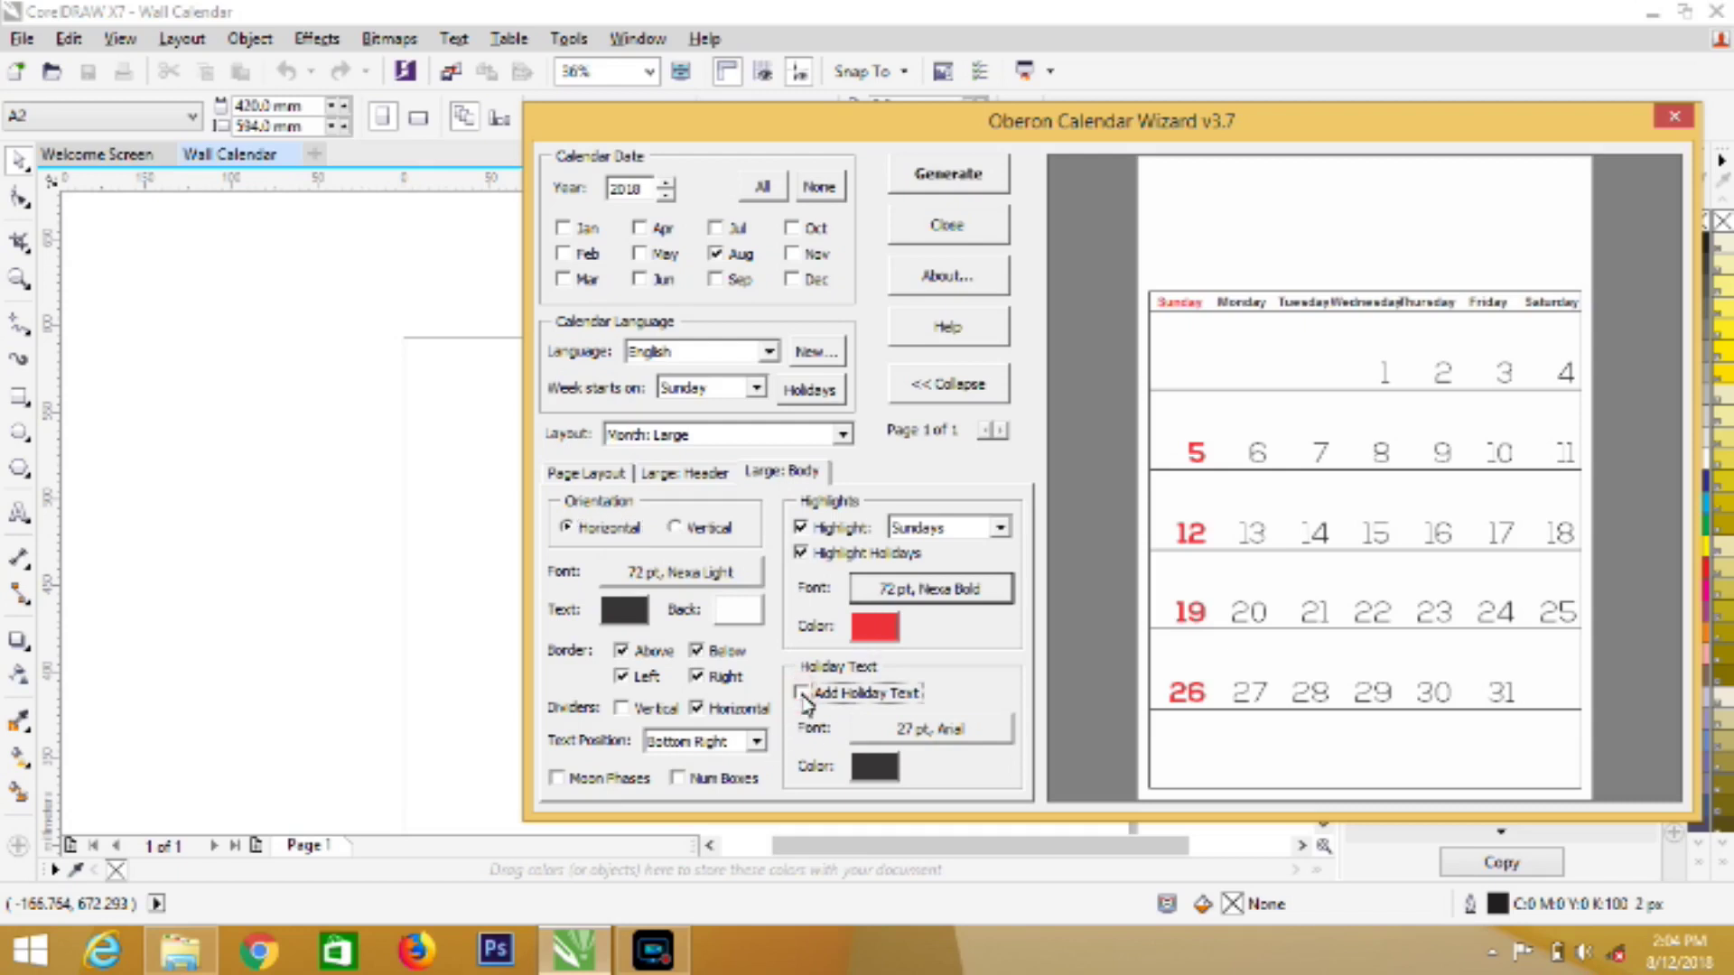
pyautogui.click(867, 740)
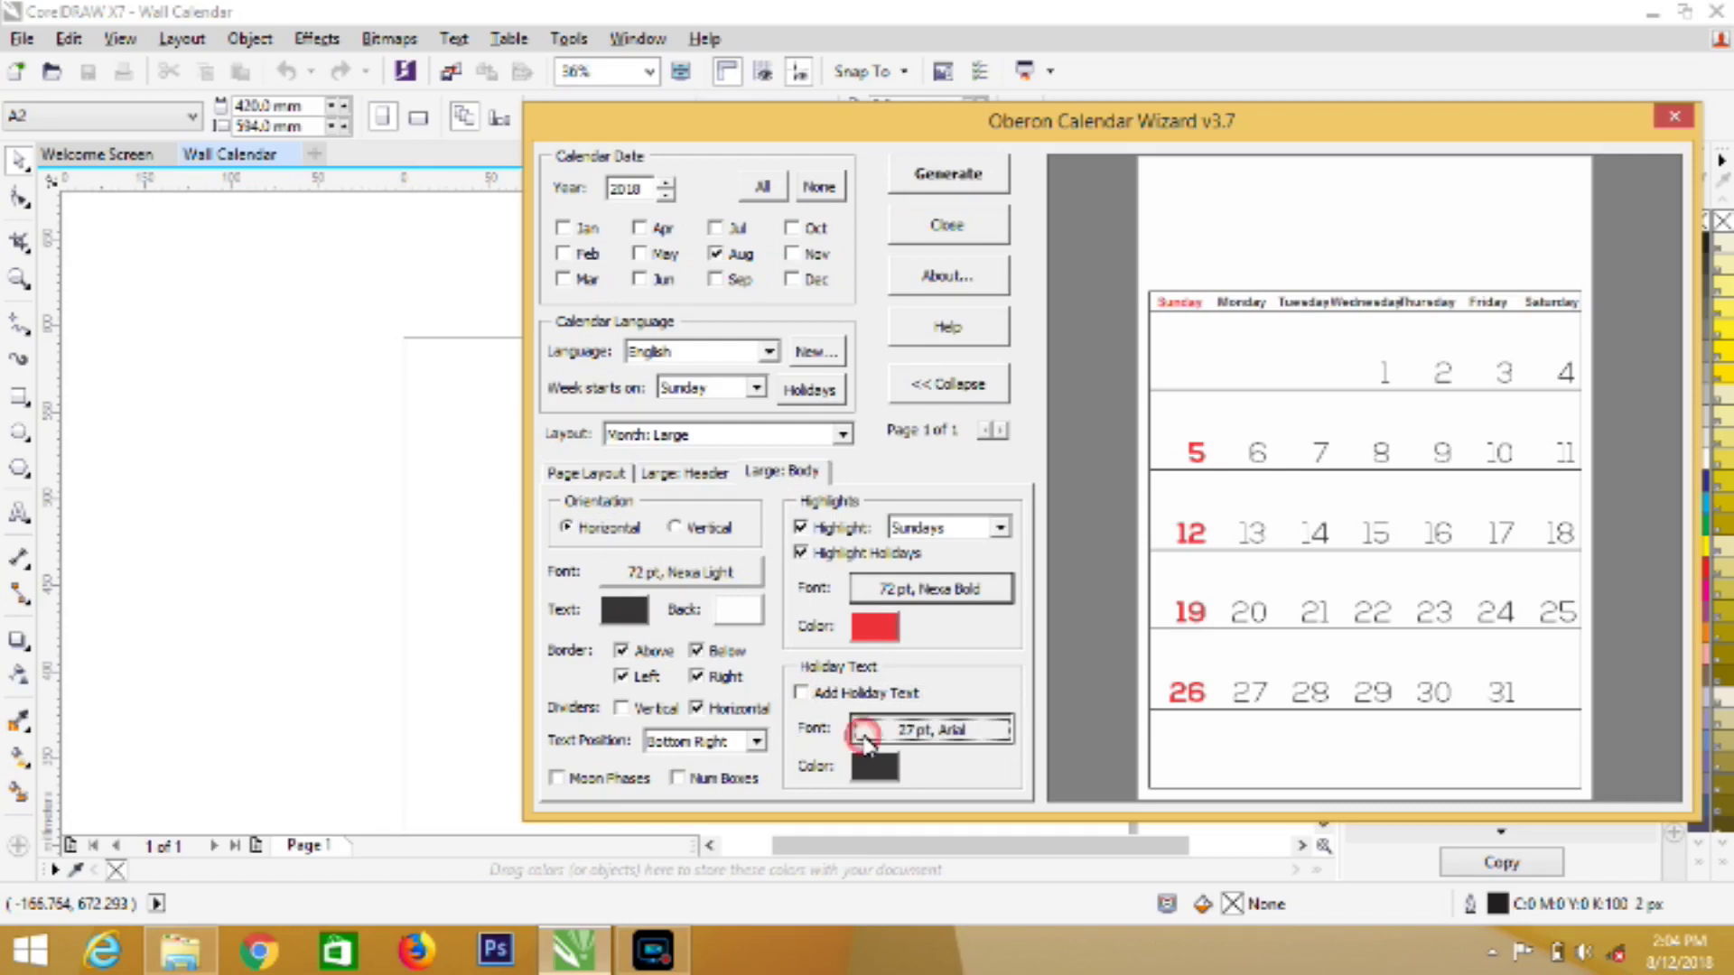
pyautogui.click(1347, 389)
pyautogui.moveTo(1347, 388); pyautogui.dragTo(1346, 386)
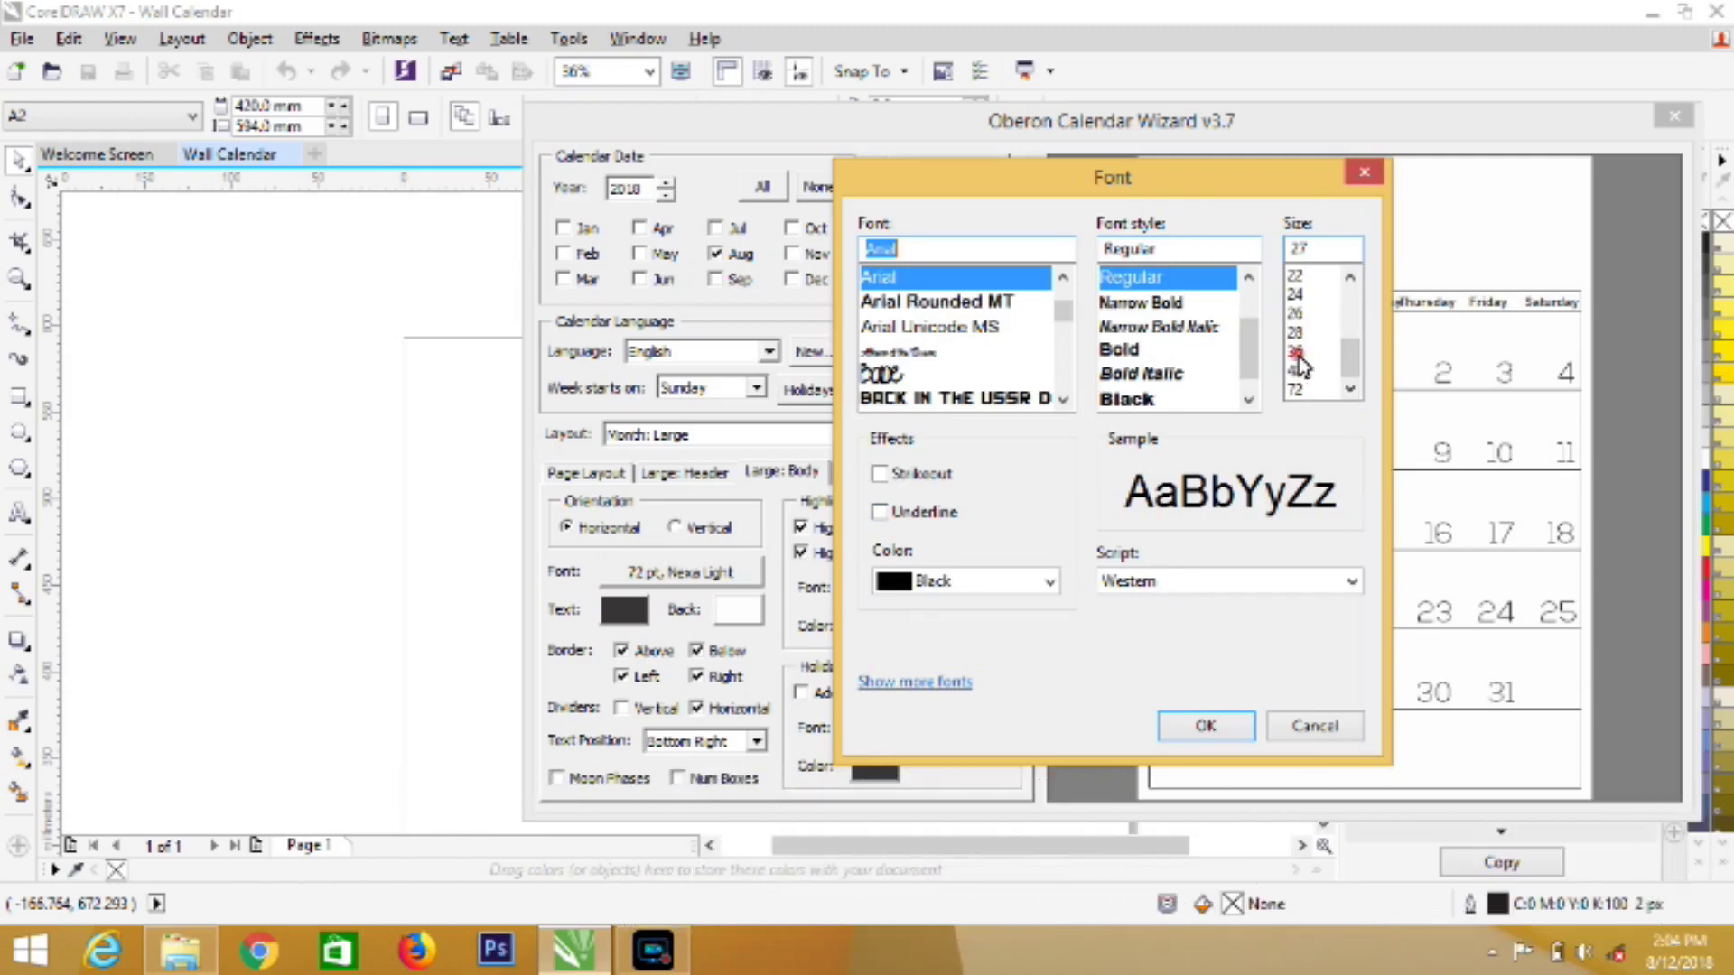
pyautogui.click(1297, 352)
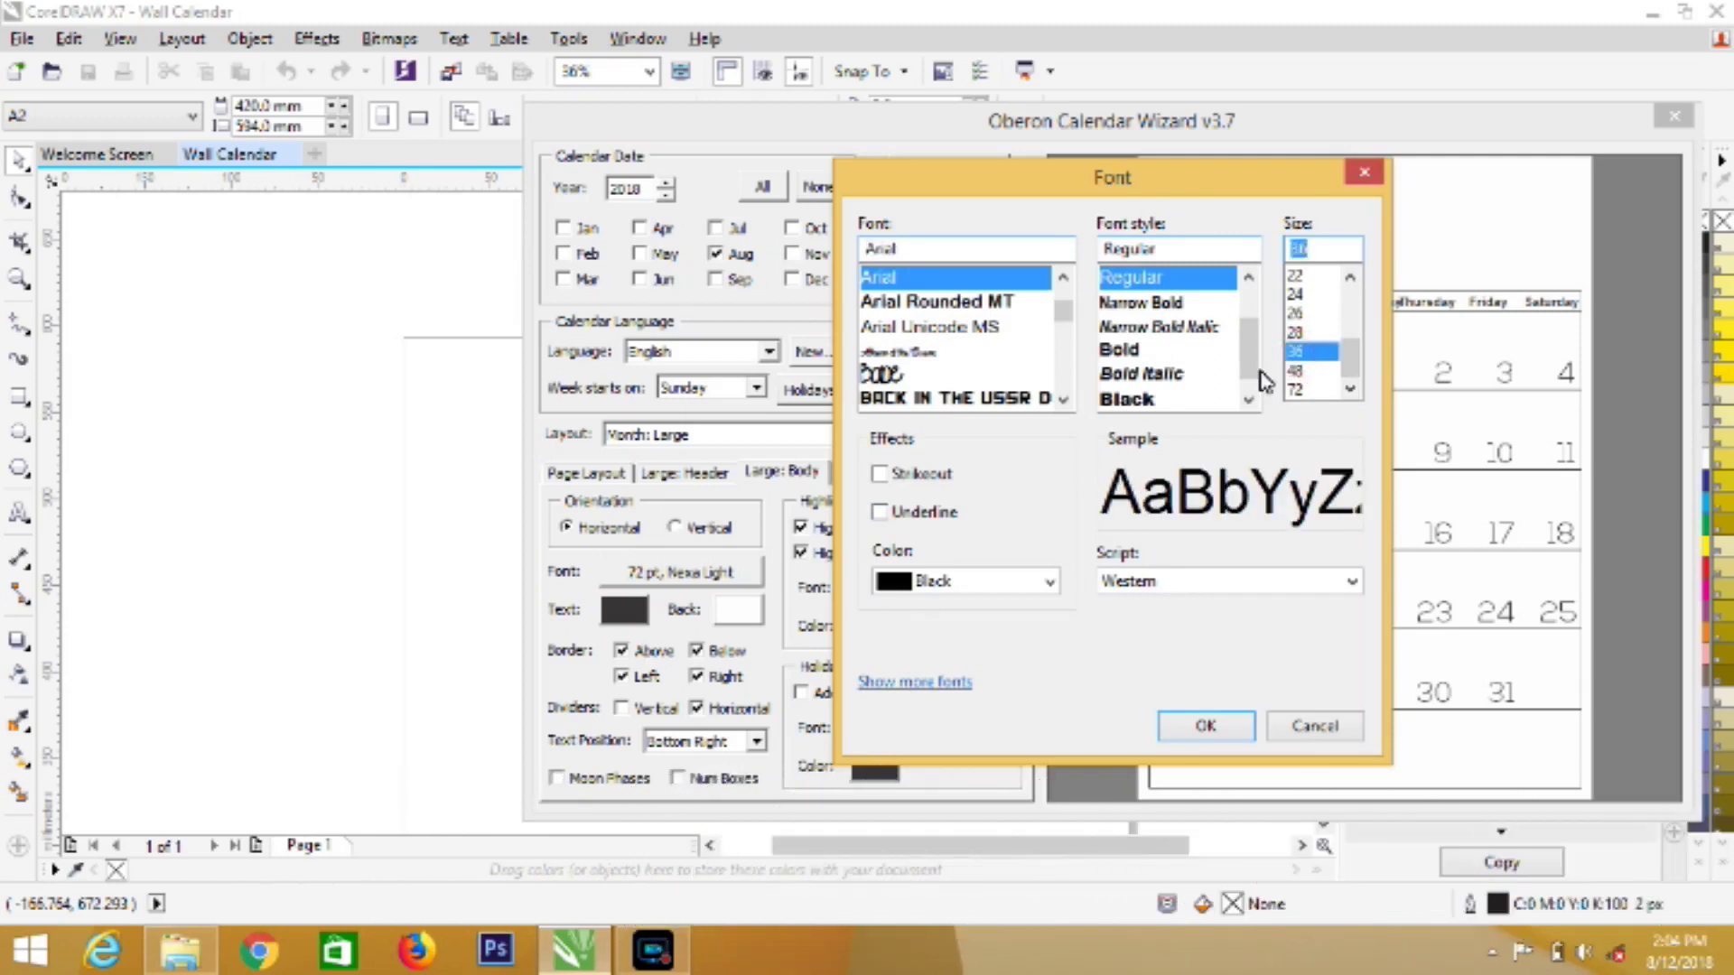
pyautogui.click(993, 301)
pyautogui.click(1205, 725)
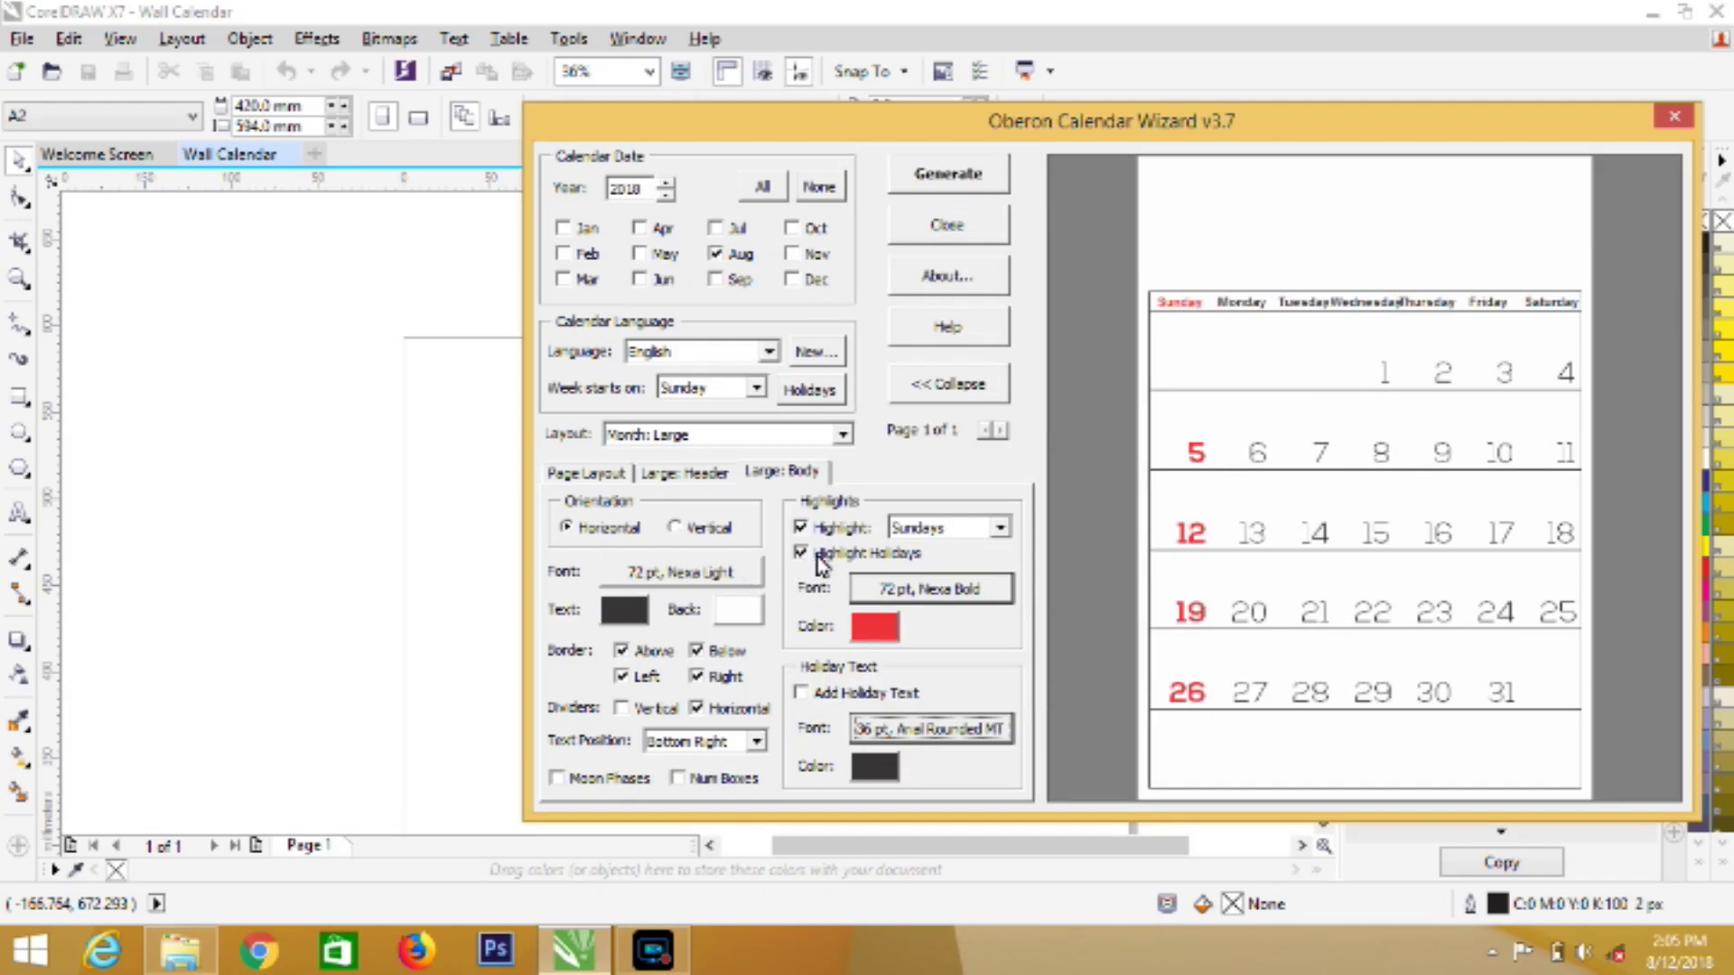
# Set the weekday heading font to Nexa Bold at 48 pt
pyautogui.click(775, 479)
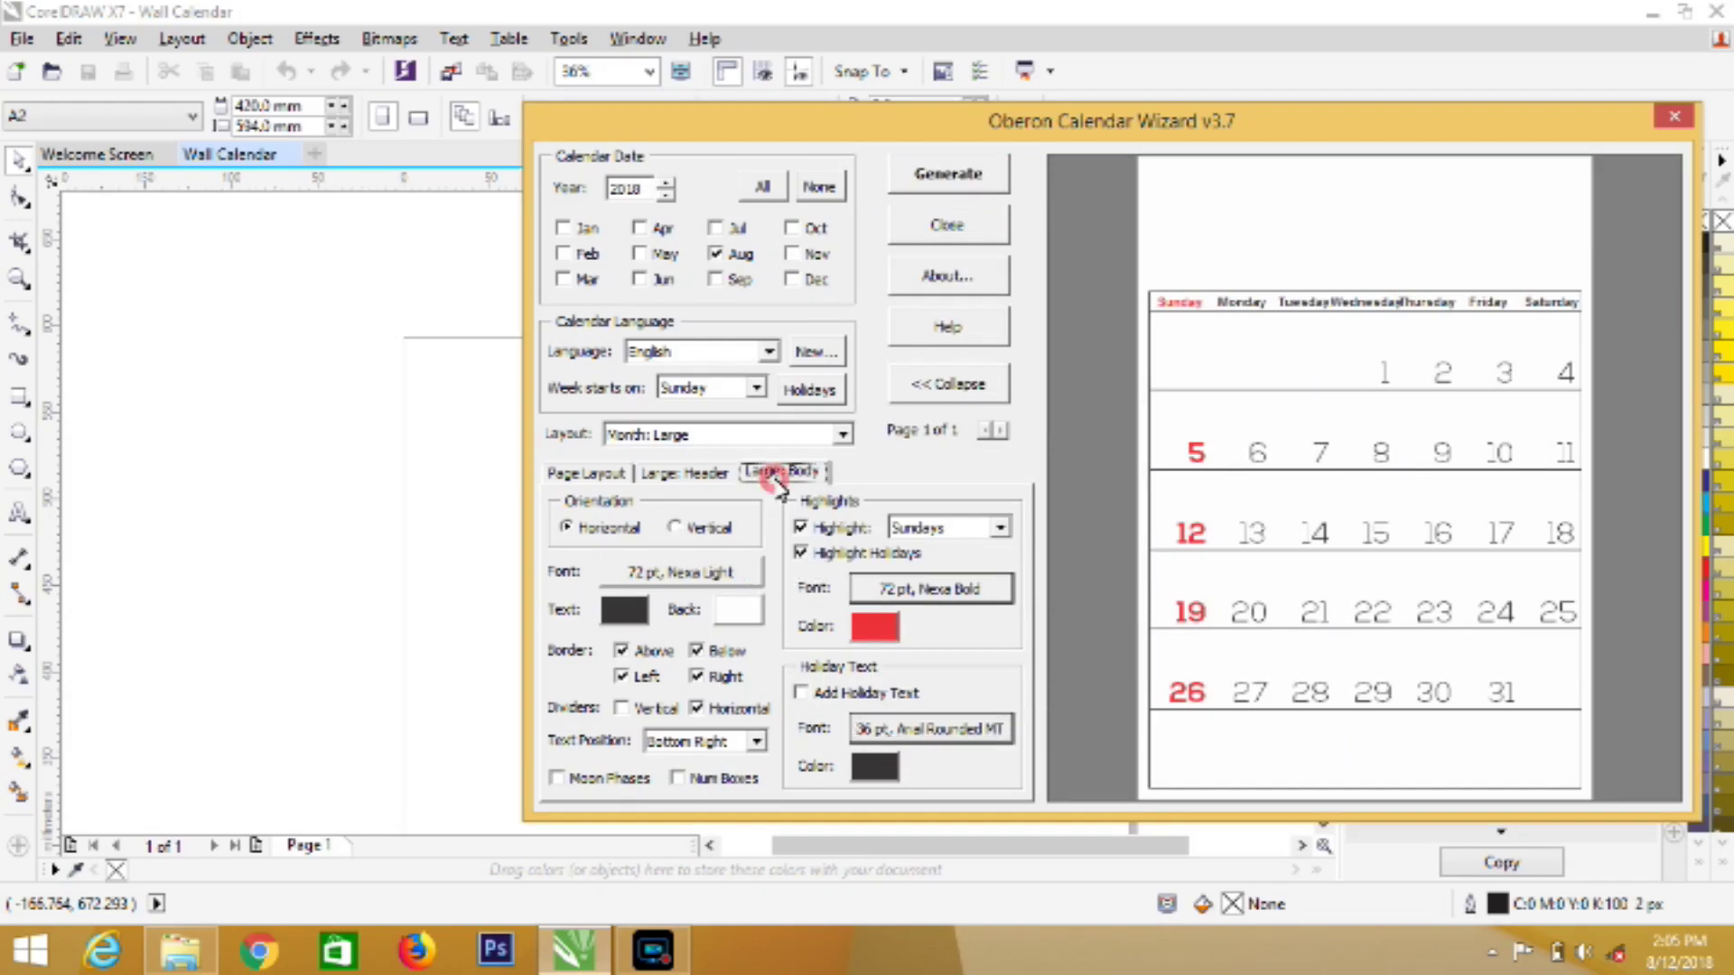
pyautogui.click(695, 478)
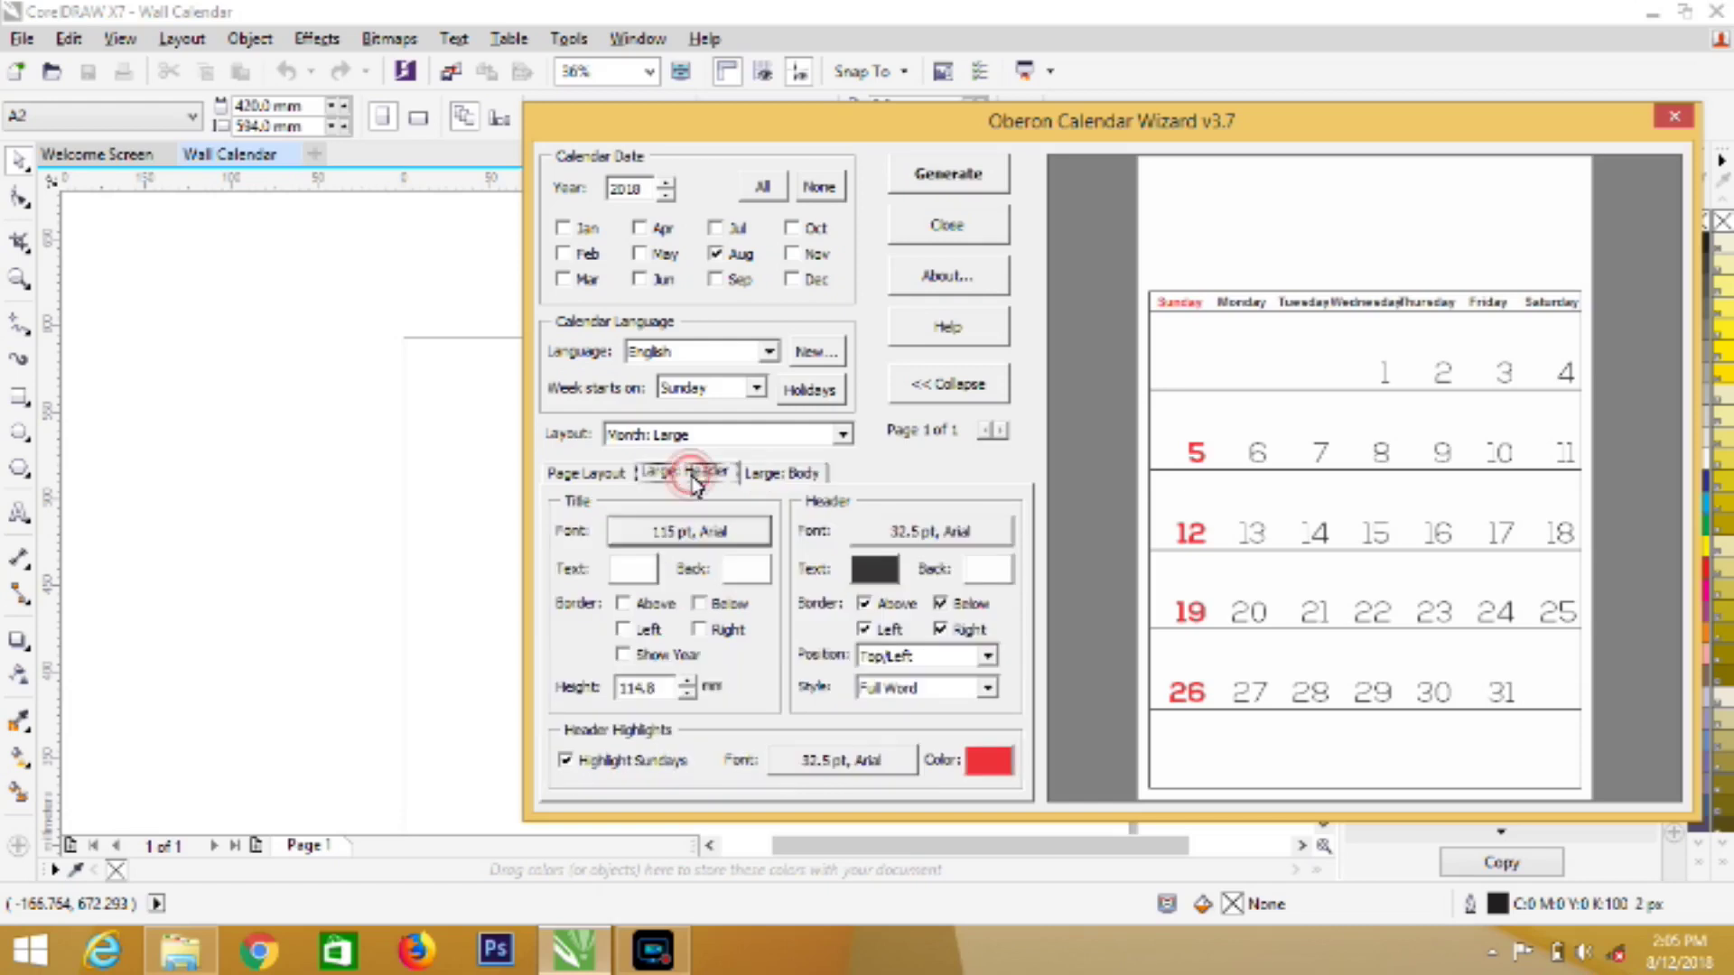
pyautogui.click(888, 535)
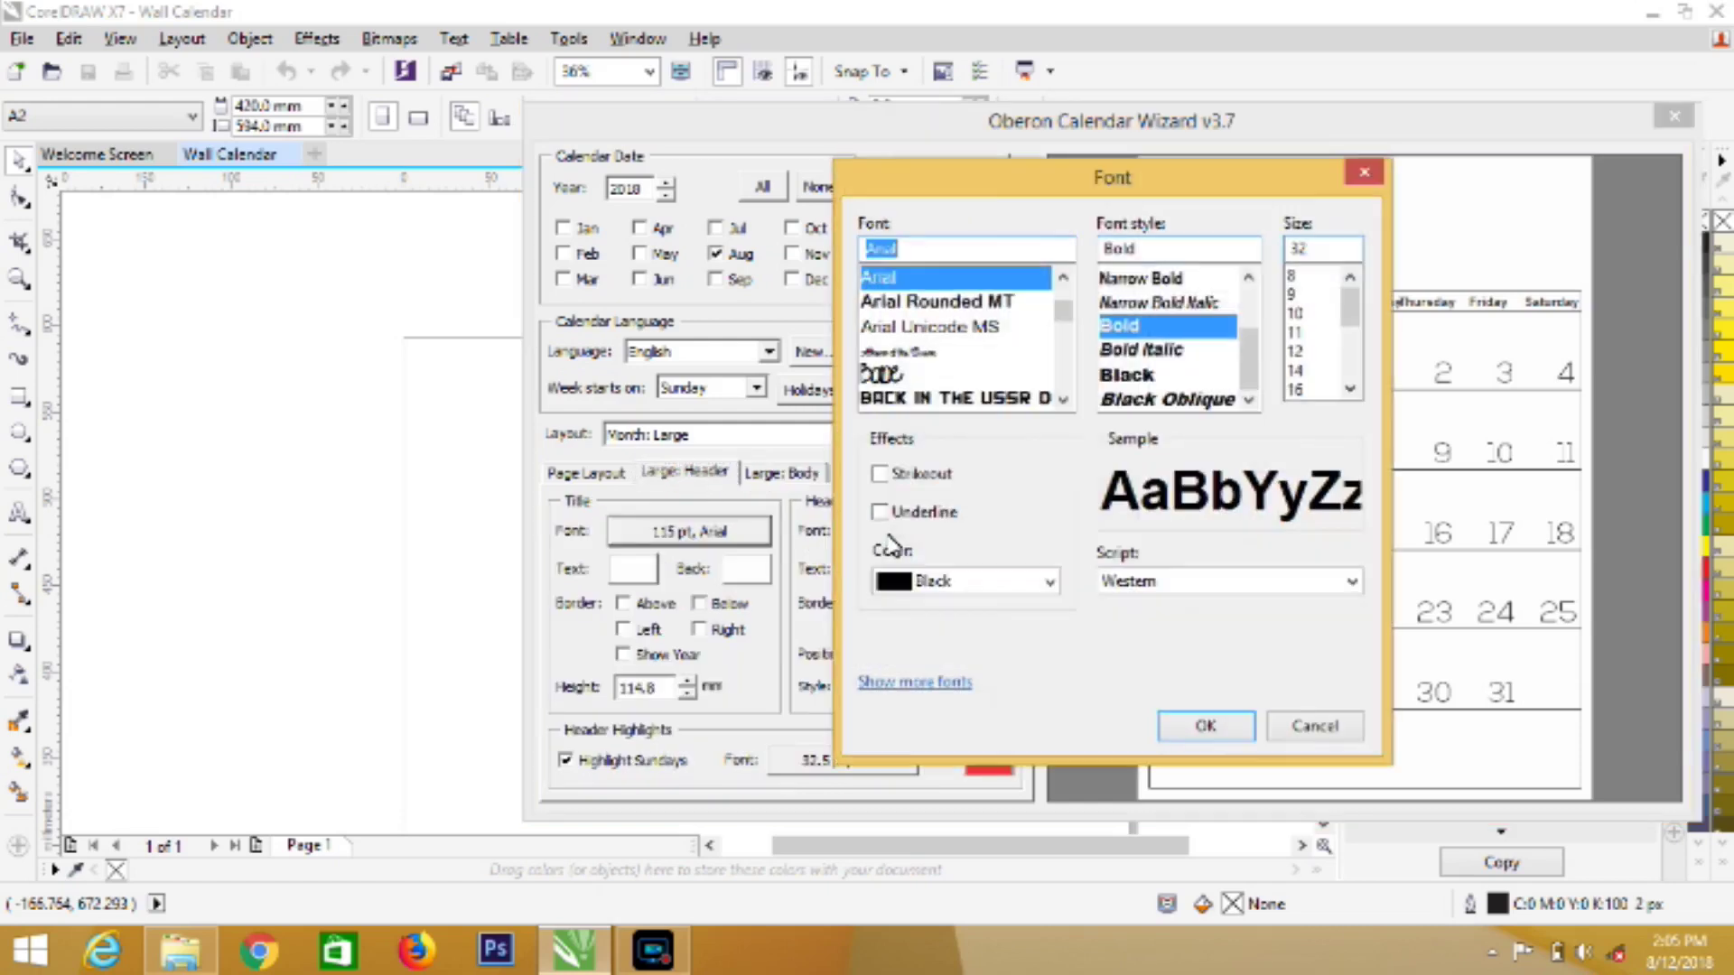
pyautogui.moveTo(1079, 180); pyautogui.dragTo(538, 237)
pyautogui.write('n')
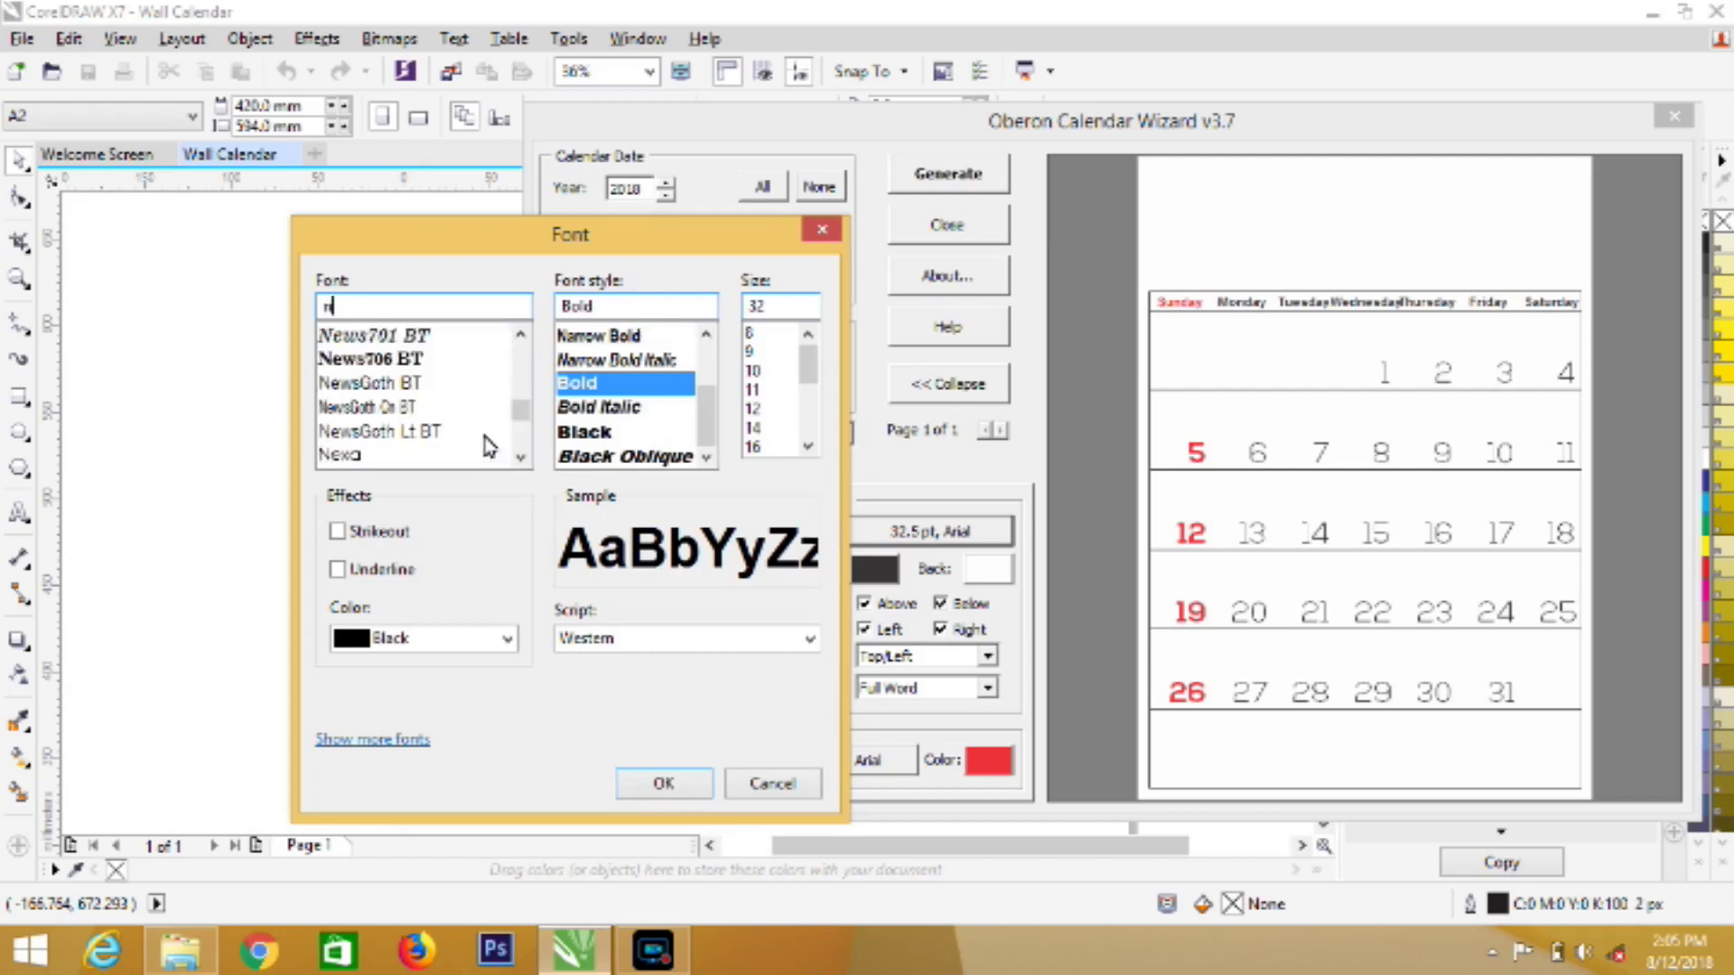
pyautogui.click(522, 457)
pyautogui.click(522, 458)
pyautogui.click(522, 458)
pyautogui.click(522, 458)
pyautogui.click(376, 361)
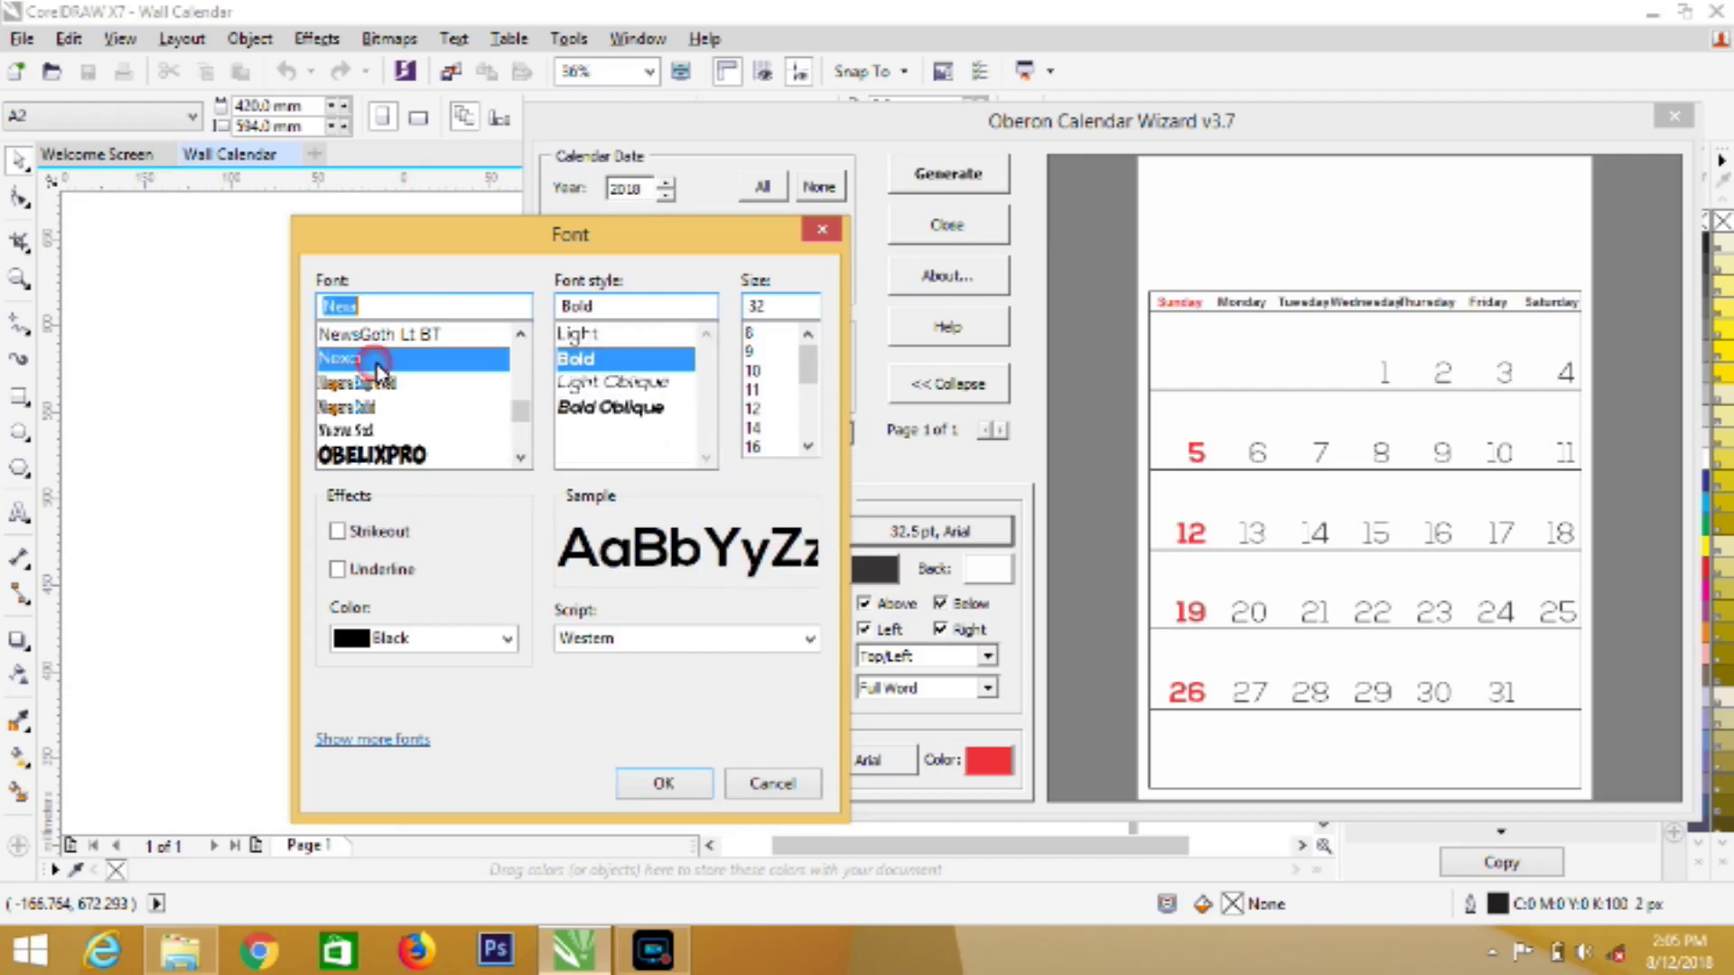
pyautogui.click(806, 445)
pyautogui.click(806, 445)
pyautogui.click(806, 445)
pyautogui.click(755, 427)
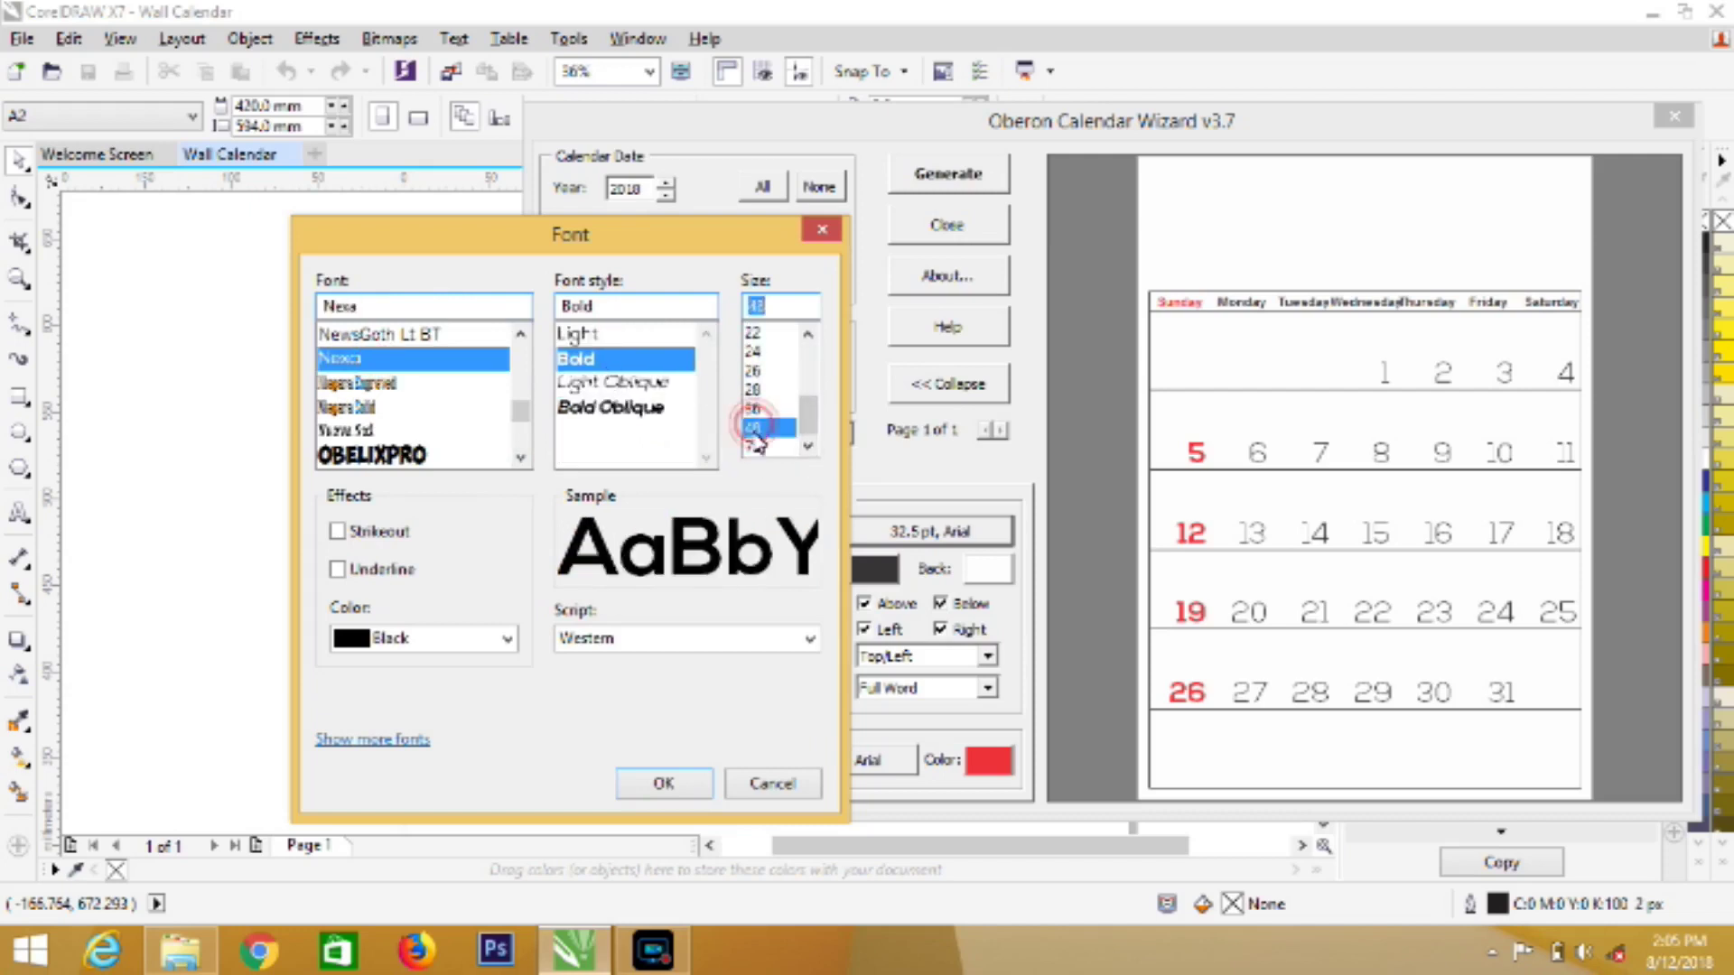
pyautogui.click(657, 784)
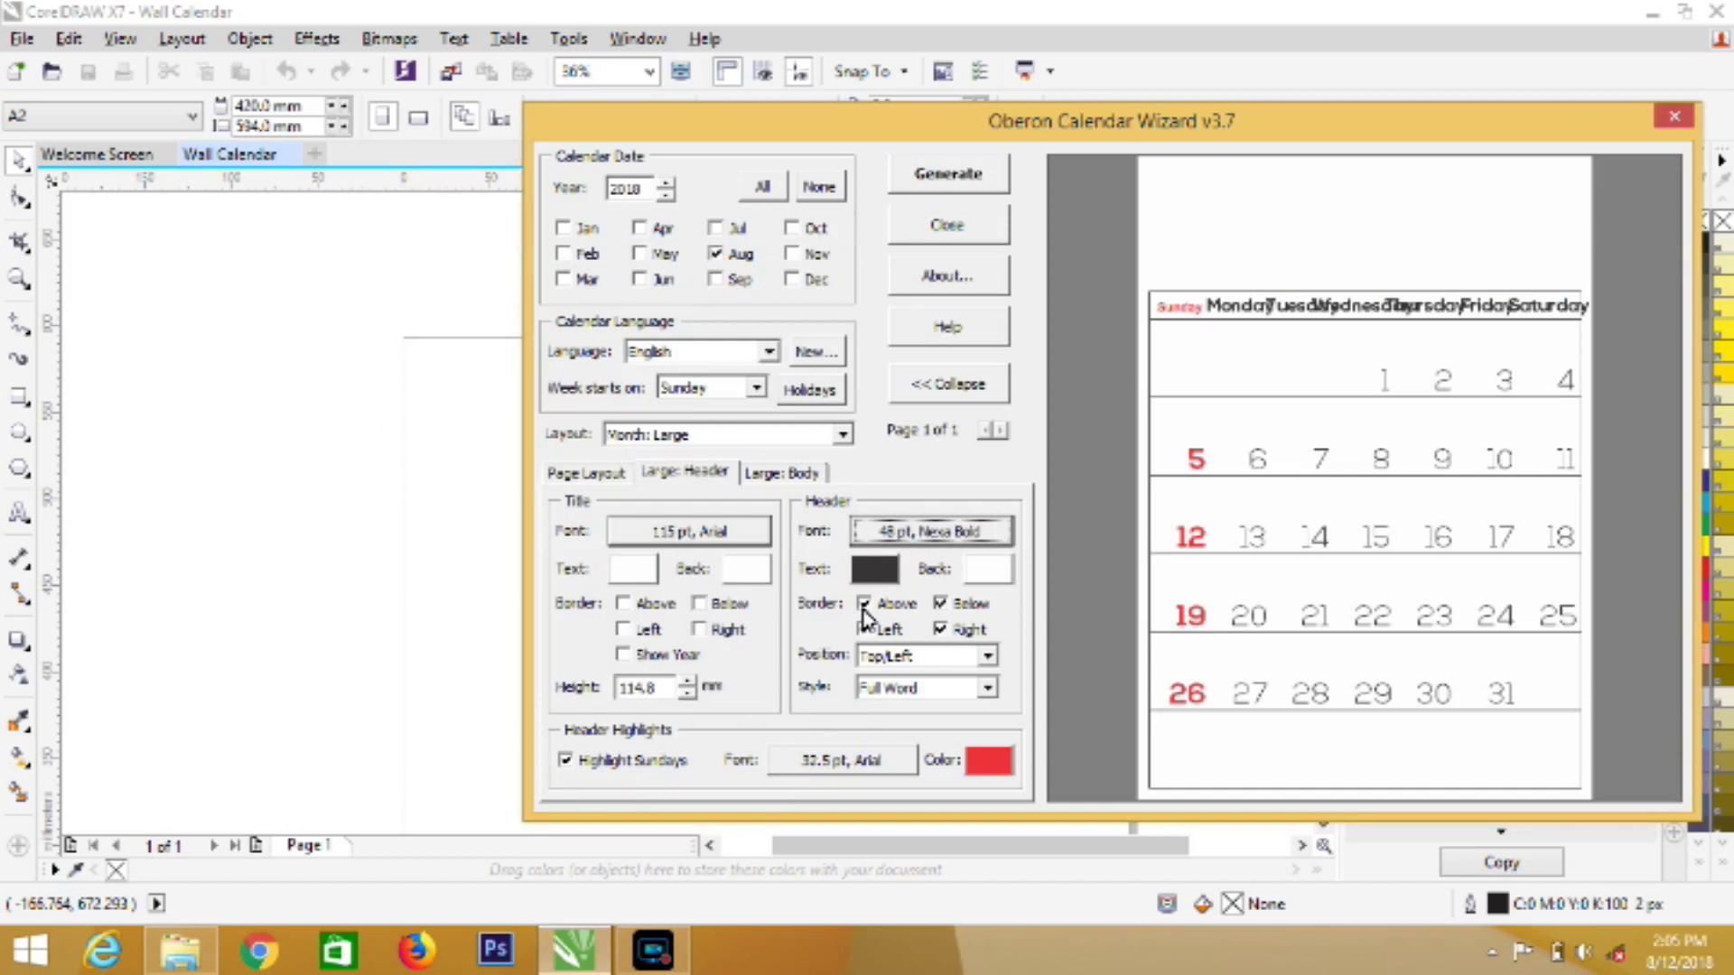
# Keep only the bottom border on weekday headings and show their names as single letters
pyautogui.click(863, 606)
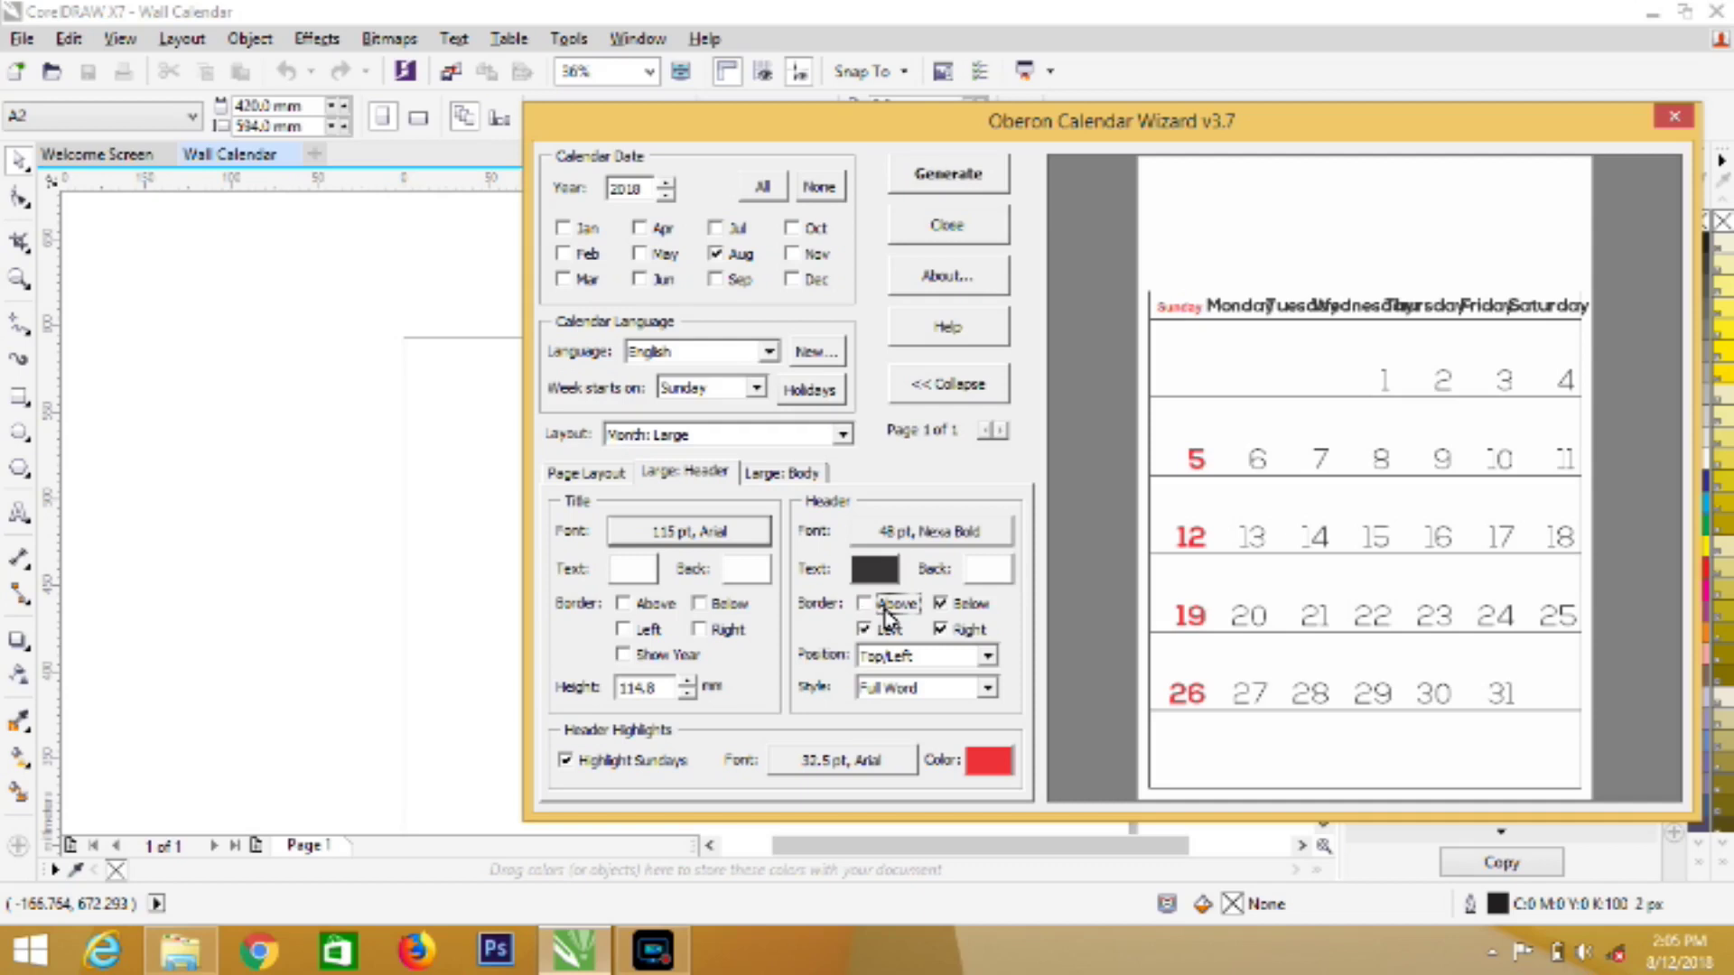
pyautogui.click(940, 631)
pyautogui.click(941, 632)
pyautogui.click(941, 633)
pyautogui.click(863, 631)
pyautogui.click(919, 689)
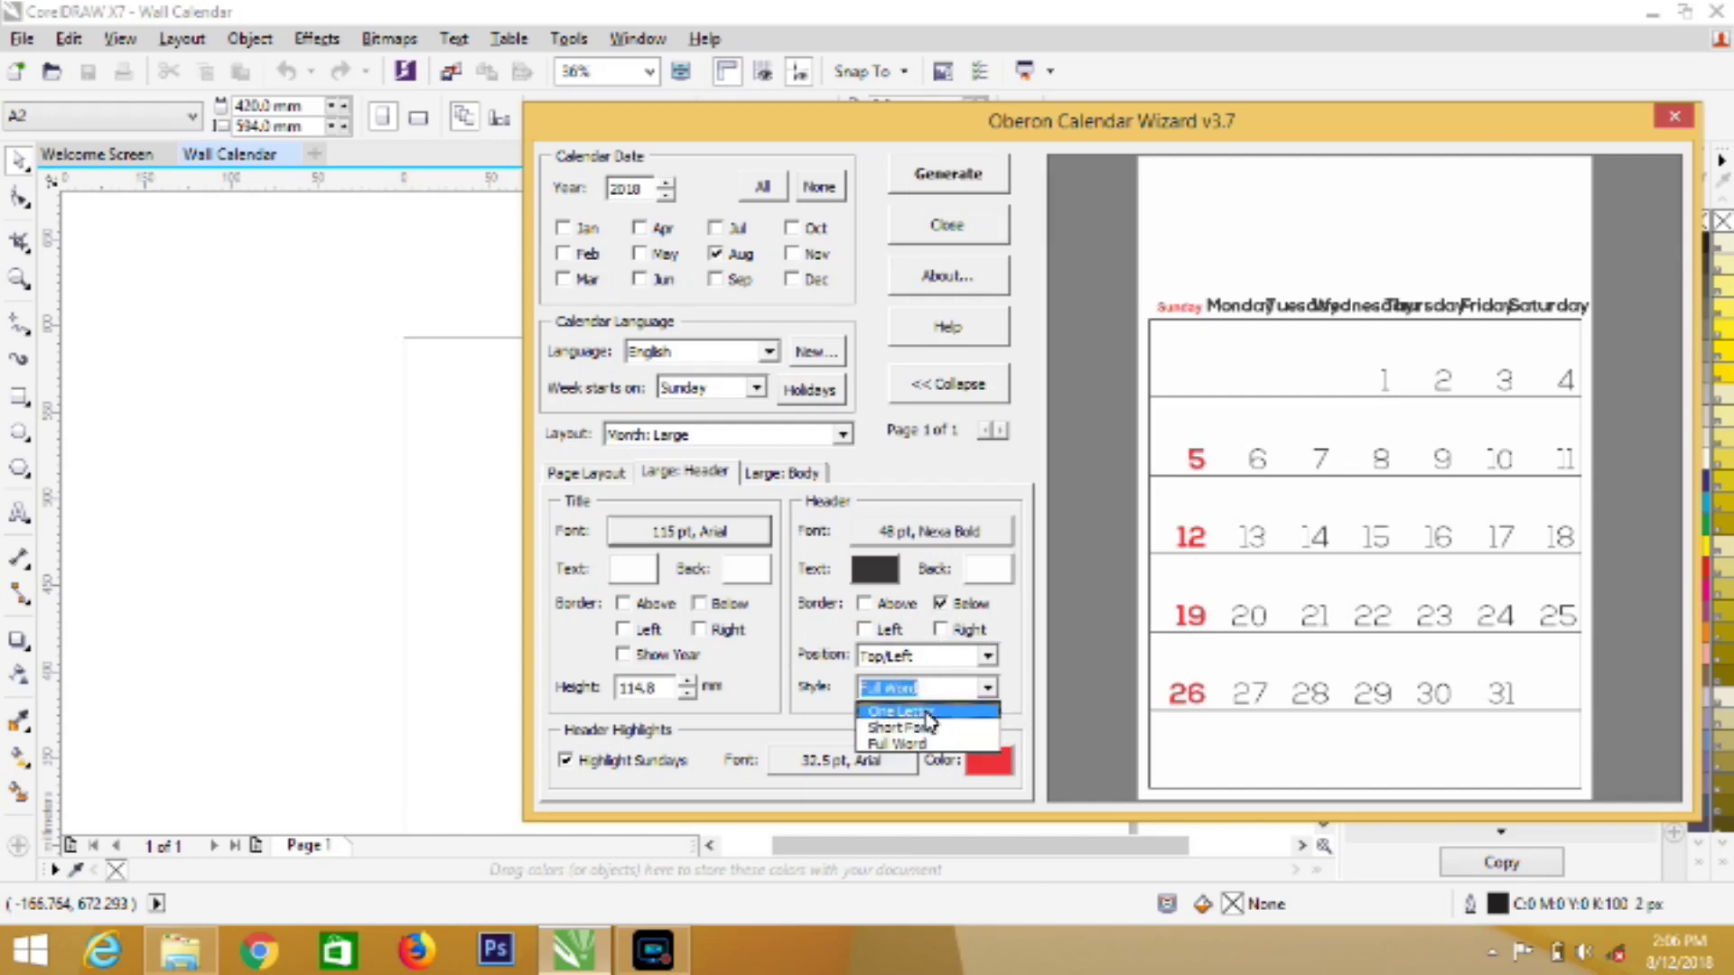
pyautogui.click(927, 713)
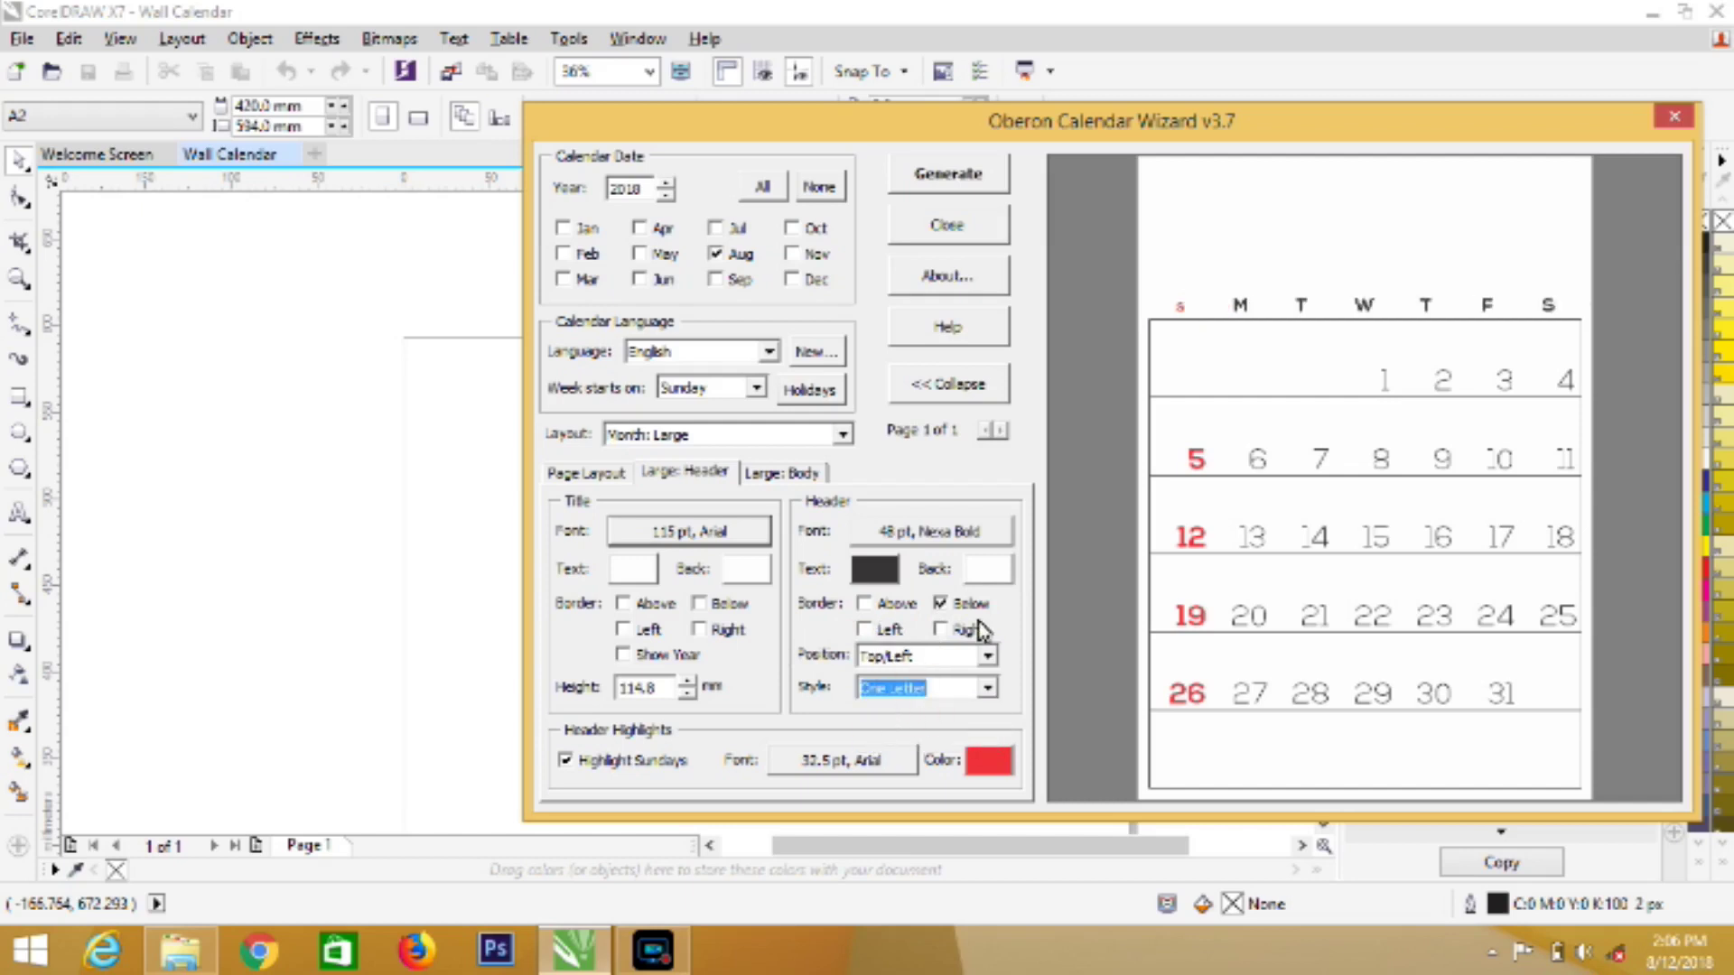
# Set the highlighted Sunday heading font to Nexa Bold at 48 pt
pyautogui.click(844, 767)
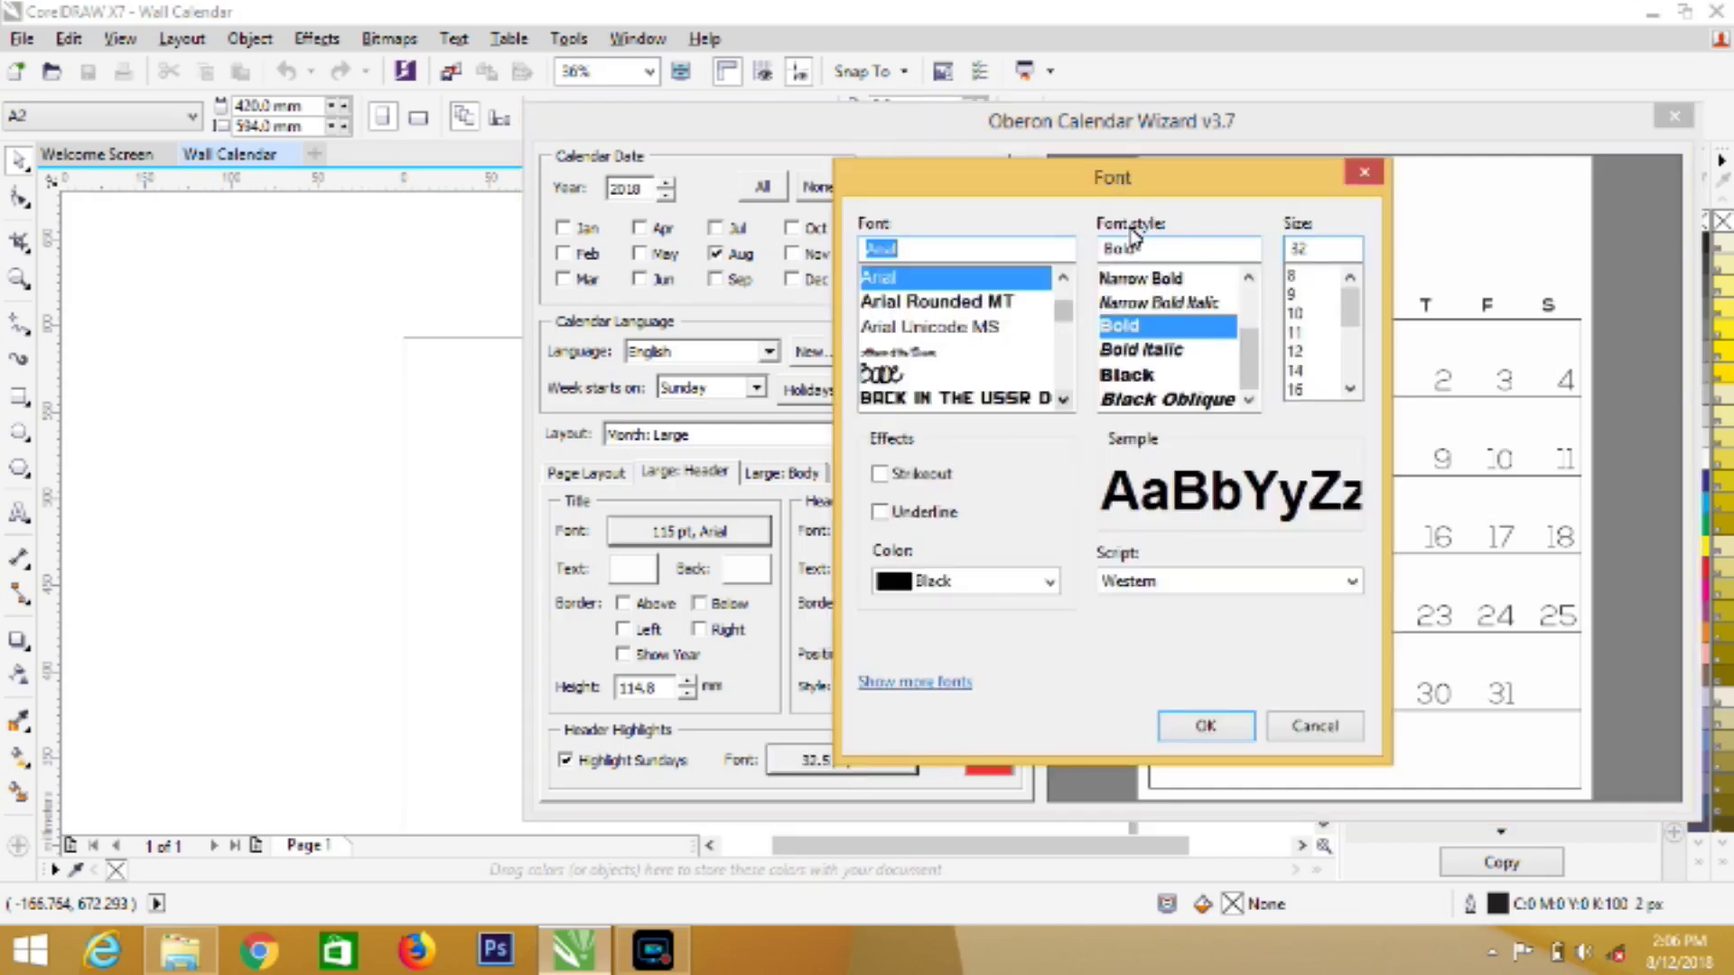
pyautogui.write('n')
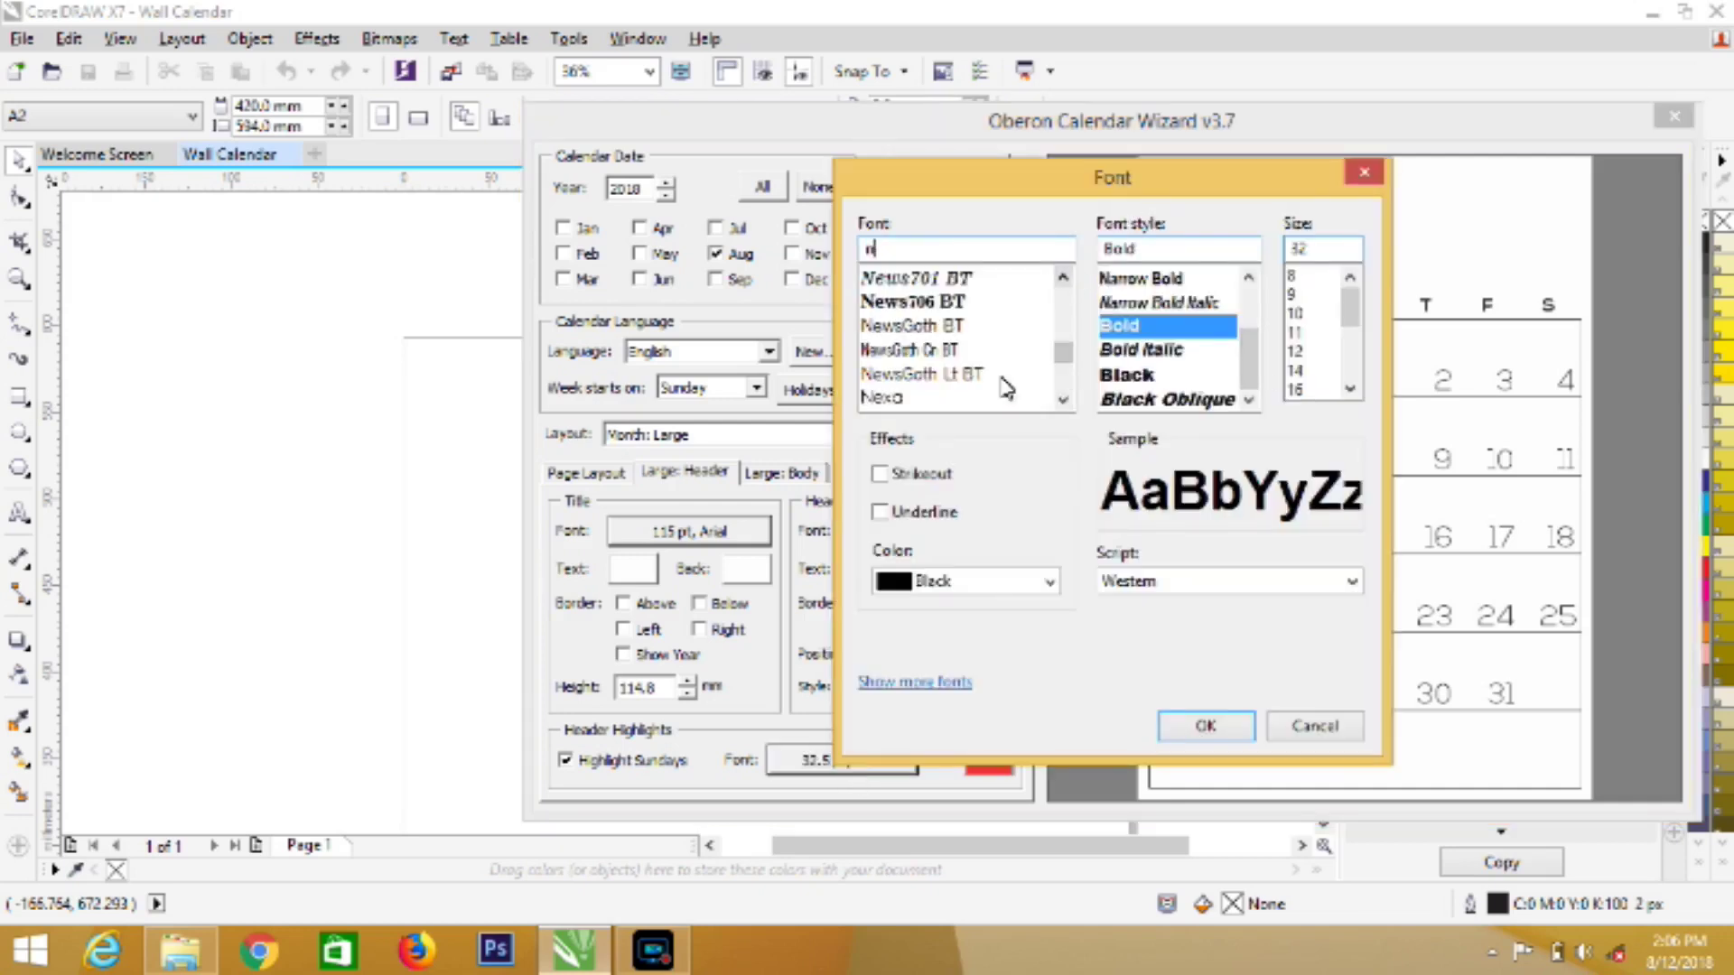
pyautogui.click(1063, 400)
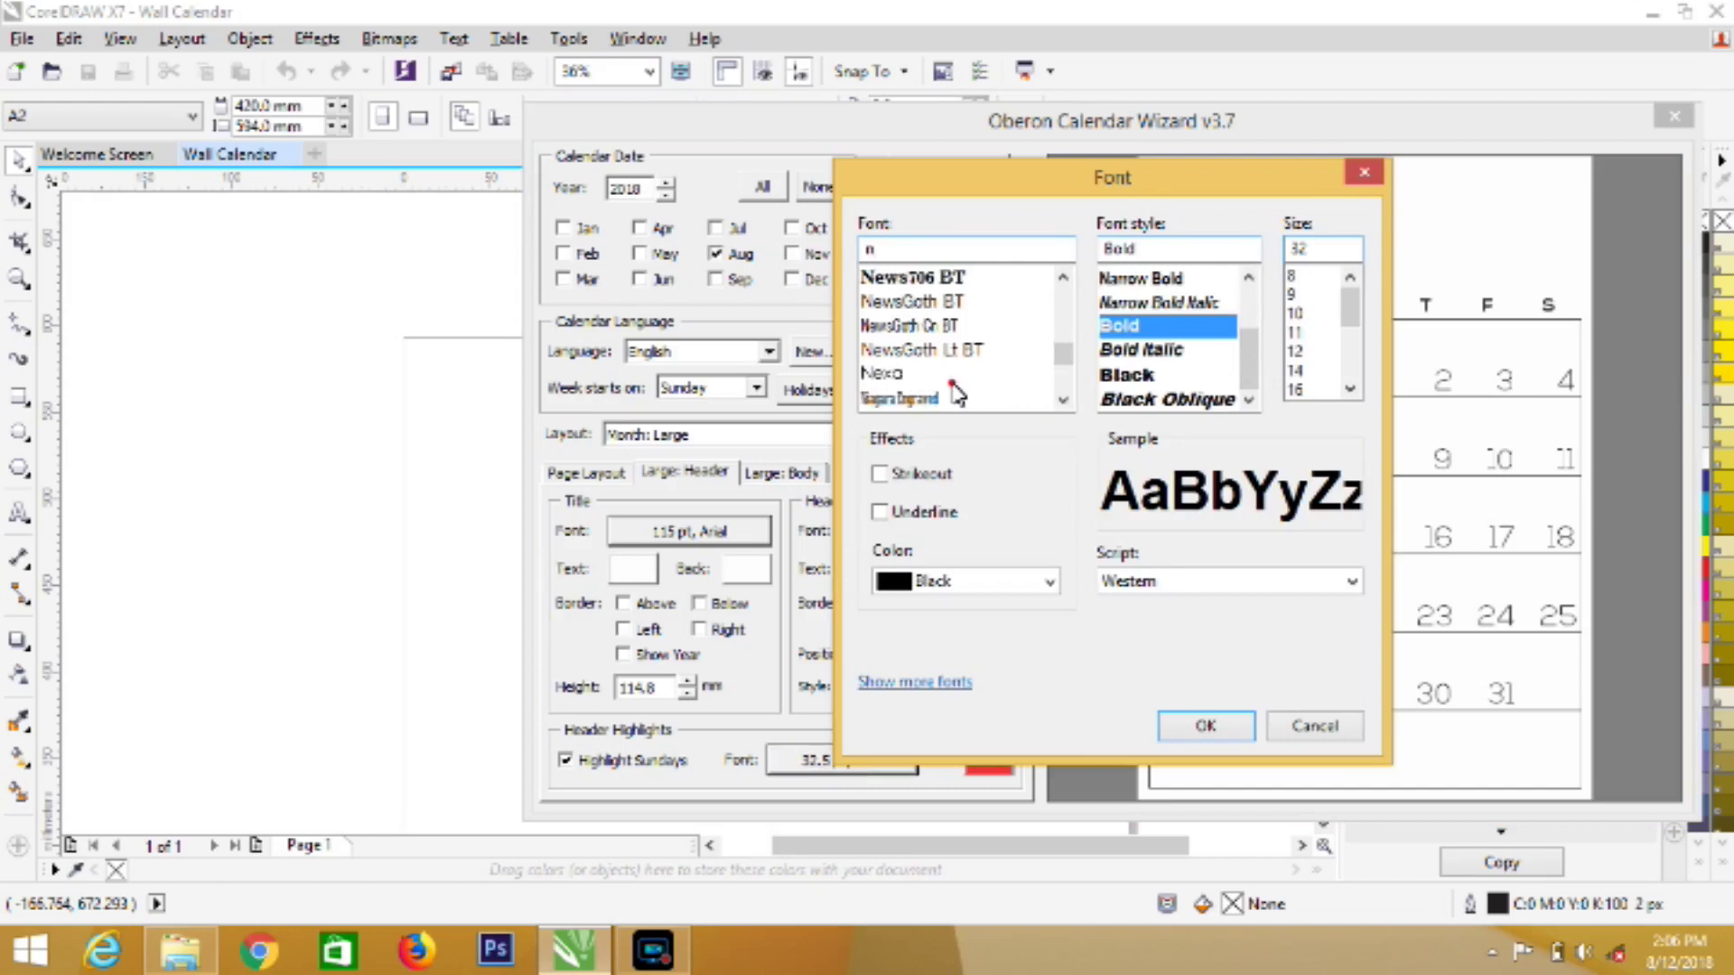
pyautogui.click(953, 376)
pyautogui.click(1349, 388)
pyautogui.click(1349, 388)
pyautogui.click(1349, 388)
pyautogui.click(1293, 390)
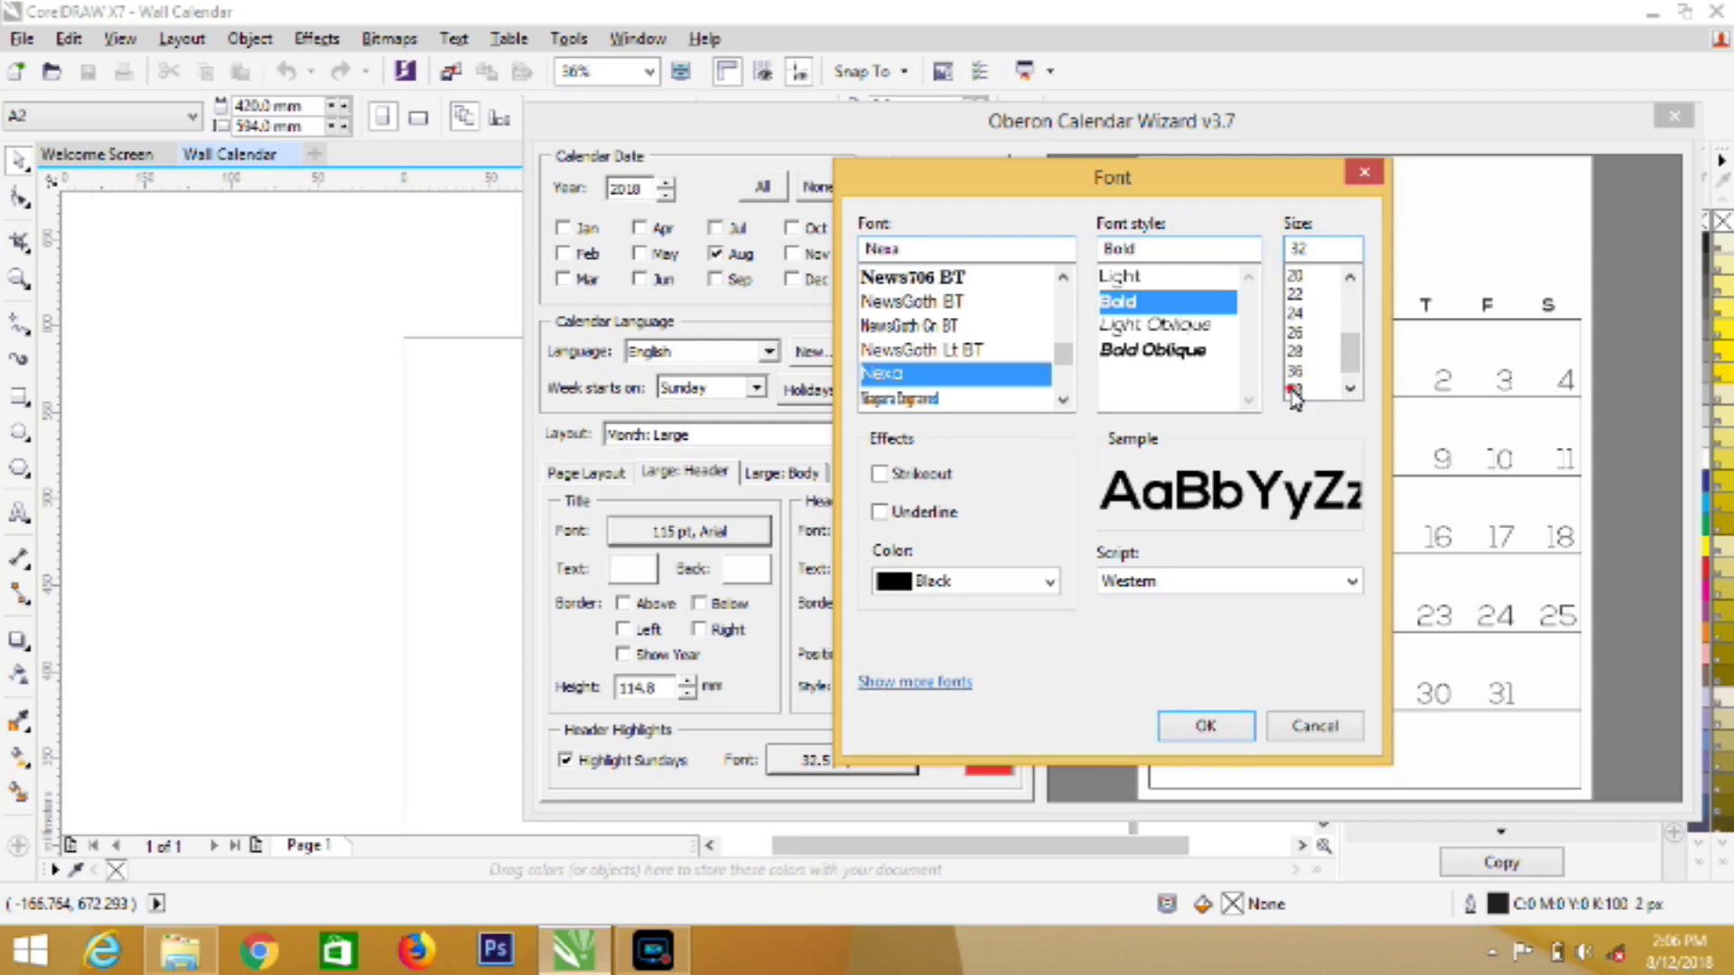
pyautogui.click(1179, 726)
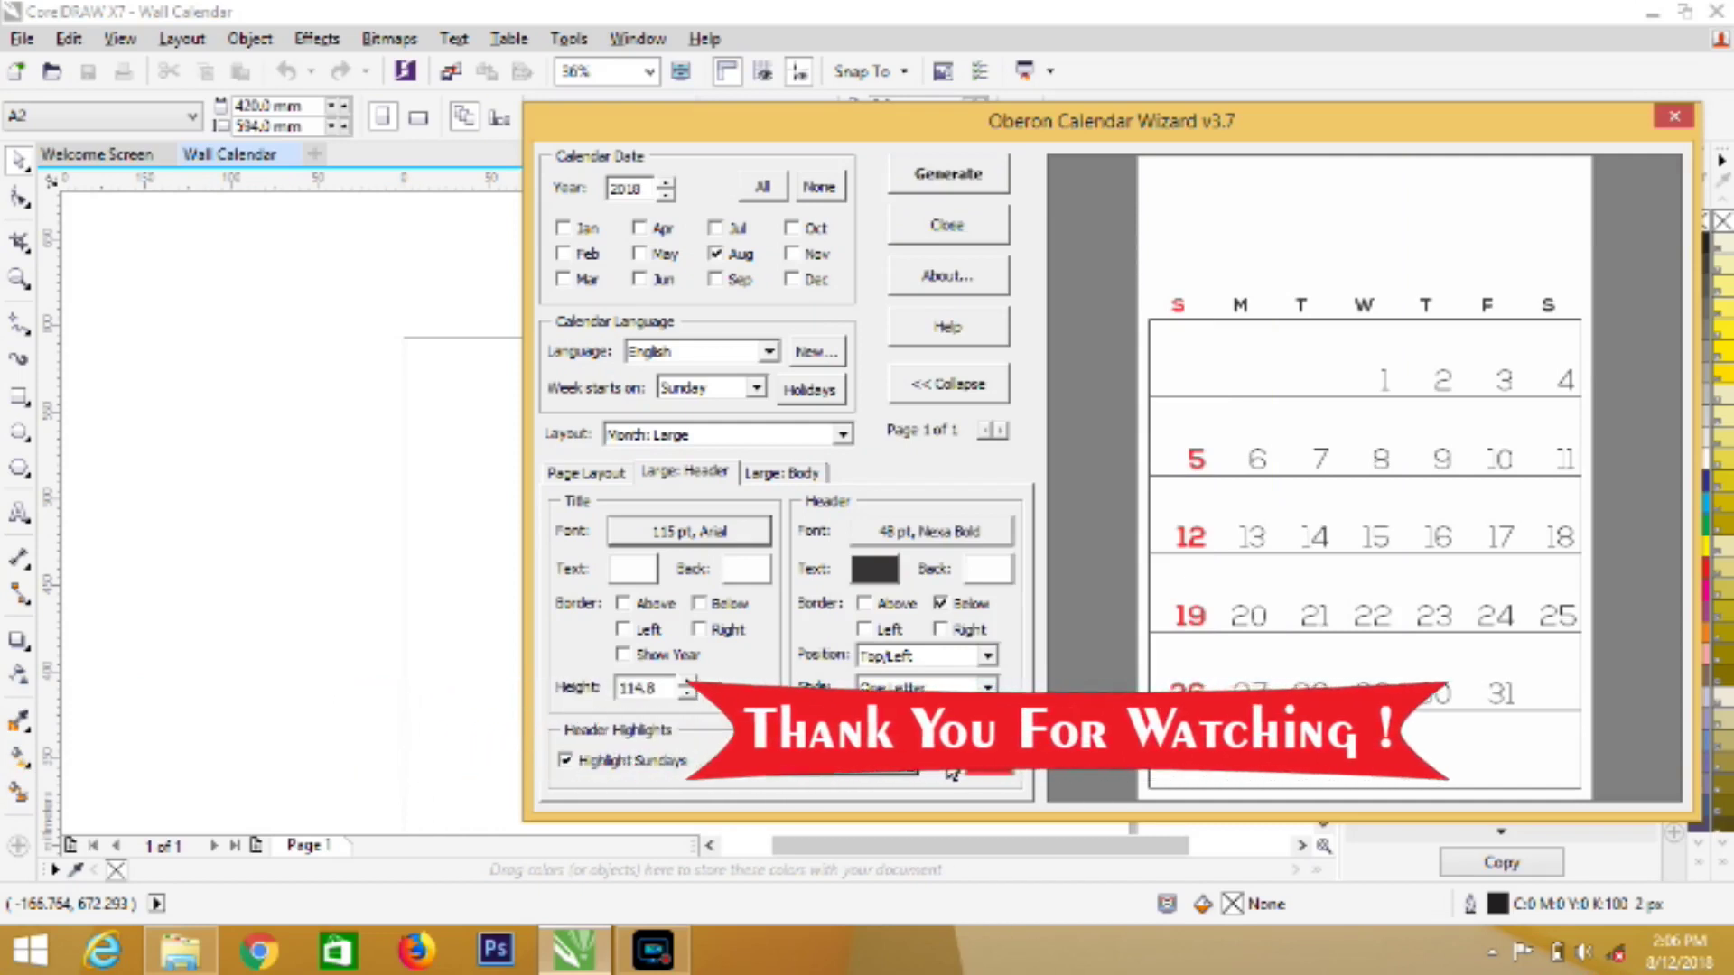
pyautogui.click(698, 481)
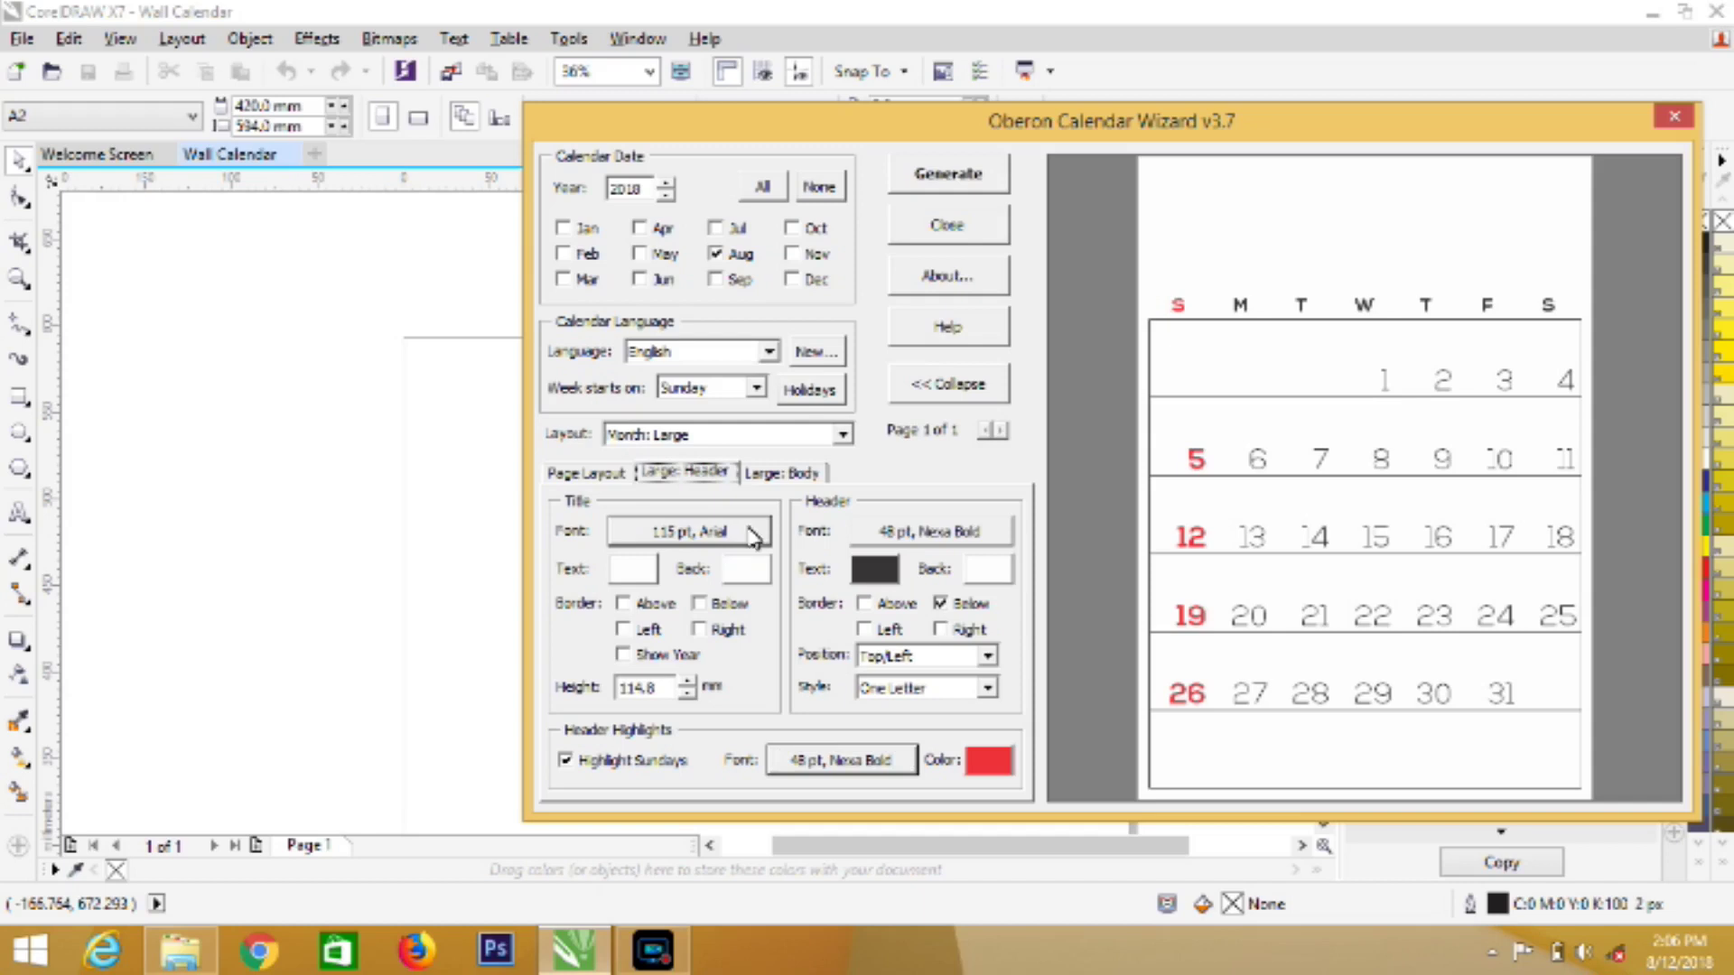
# Remove the date grid's left and right borders and move the weekday header to Bottom/Right
pyautogui.click(800, 474)
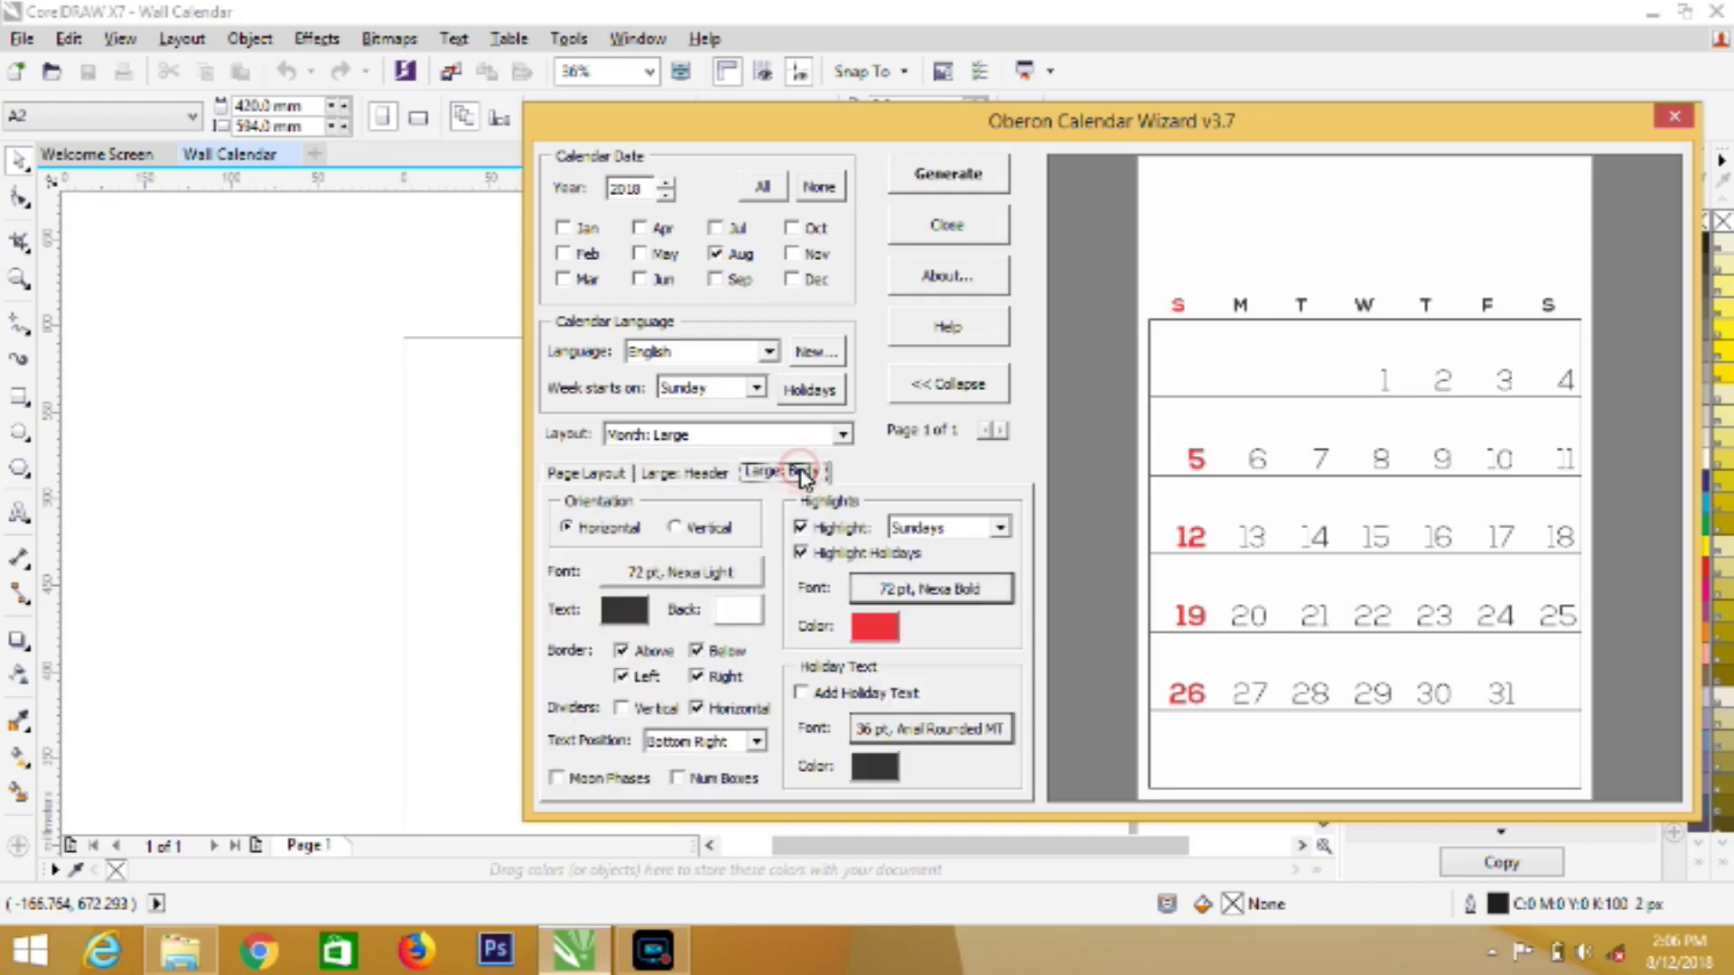
pyautogui.click(698, 679)
pyautogui.click(622, 677)
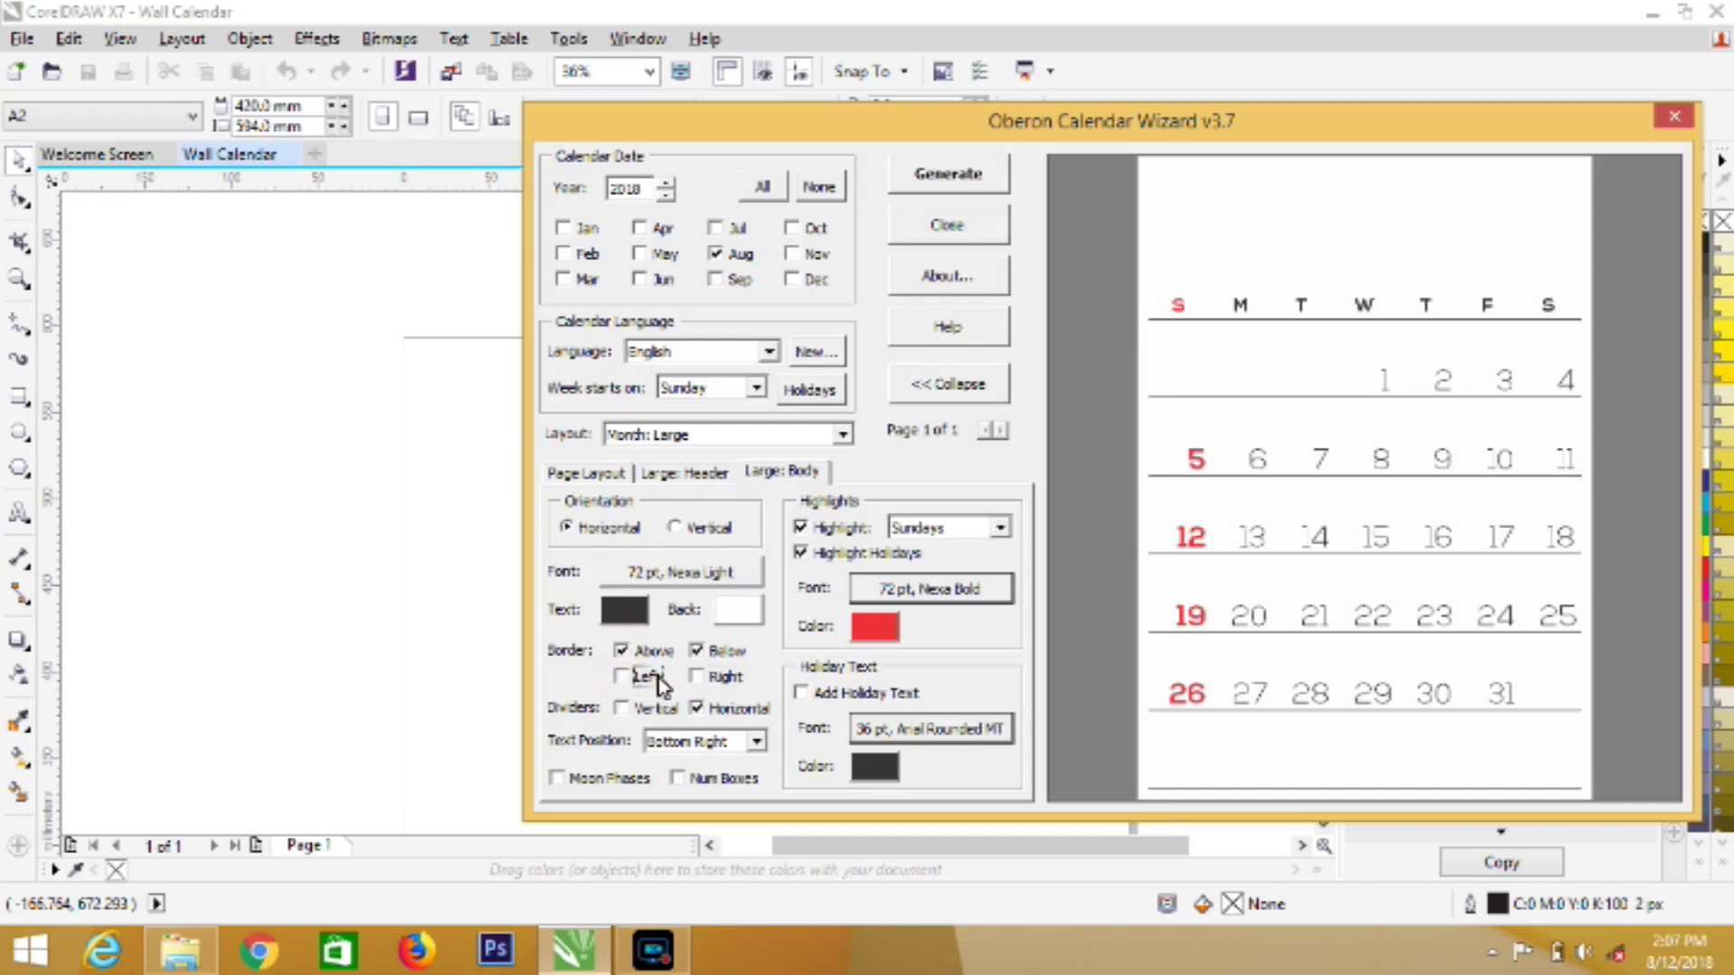
pyautogui.click(686, 473)
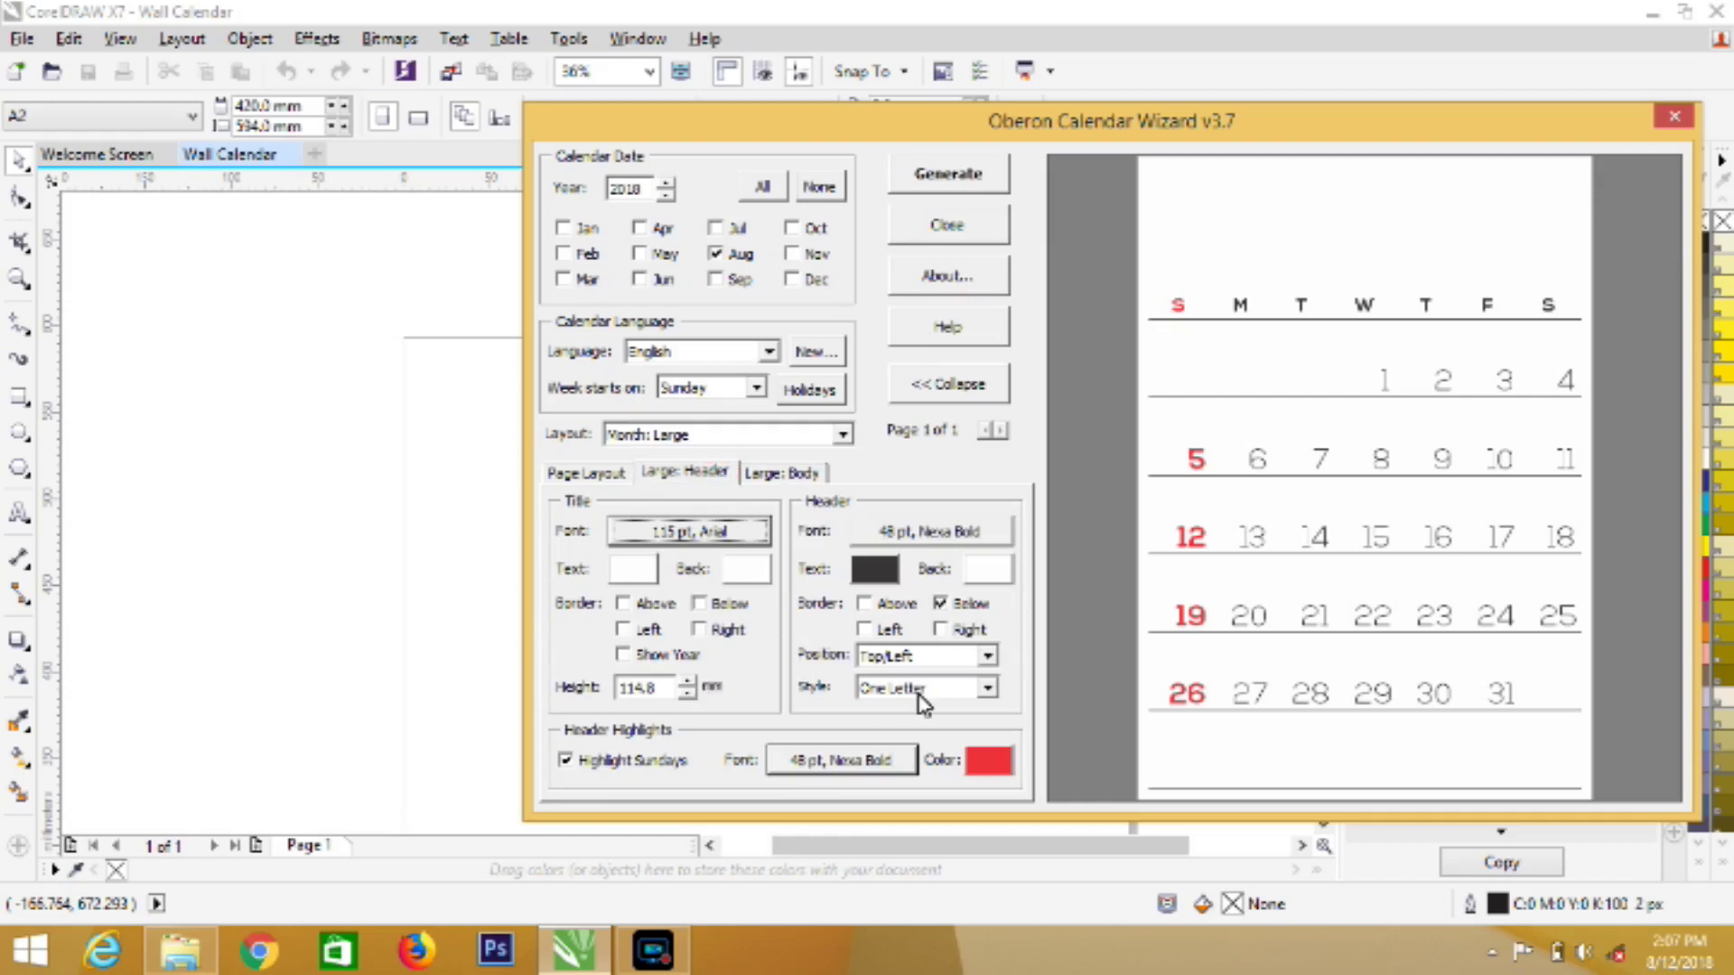
pyautogui.click(988, 657)
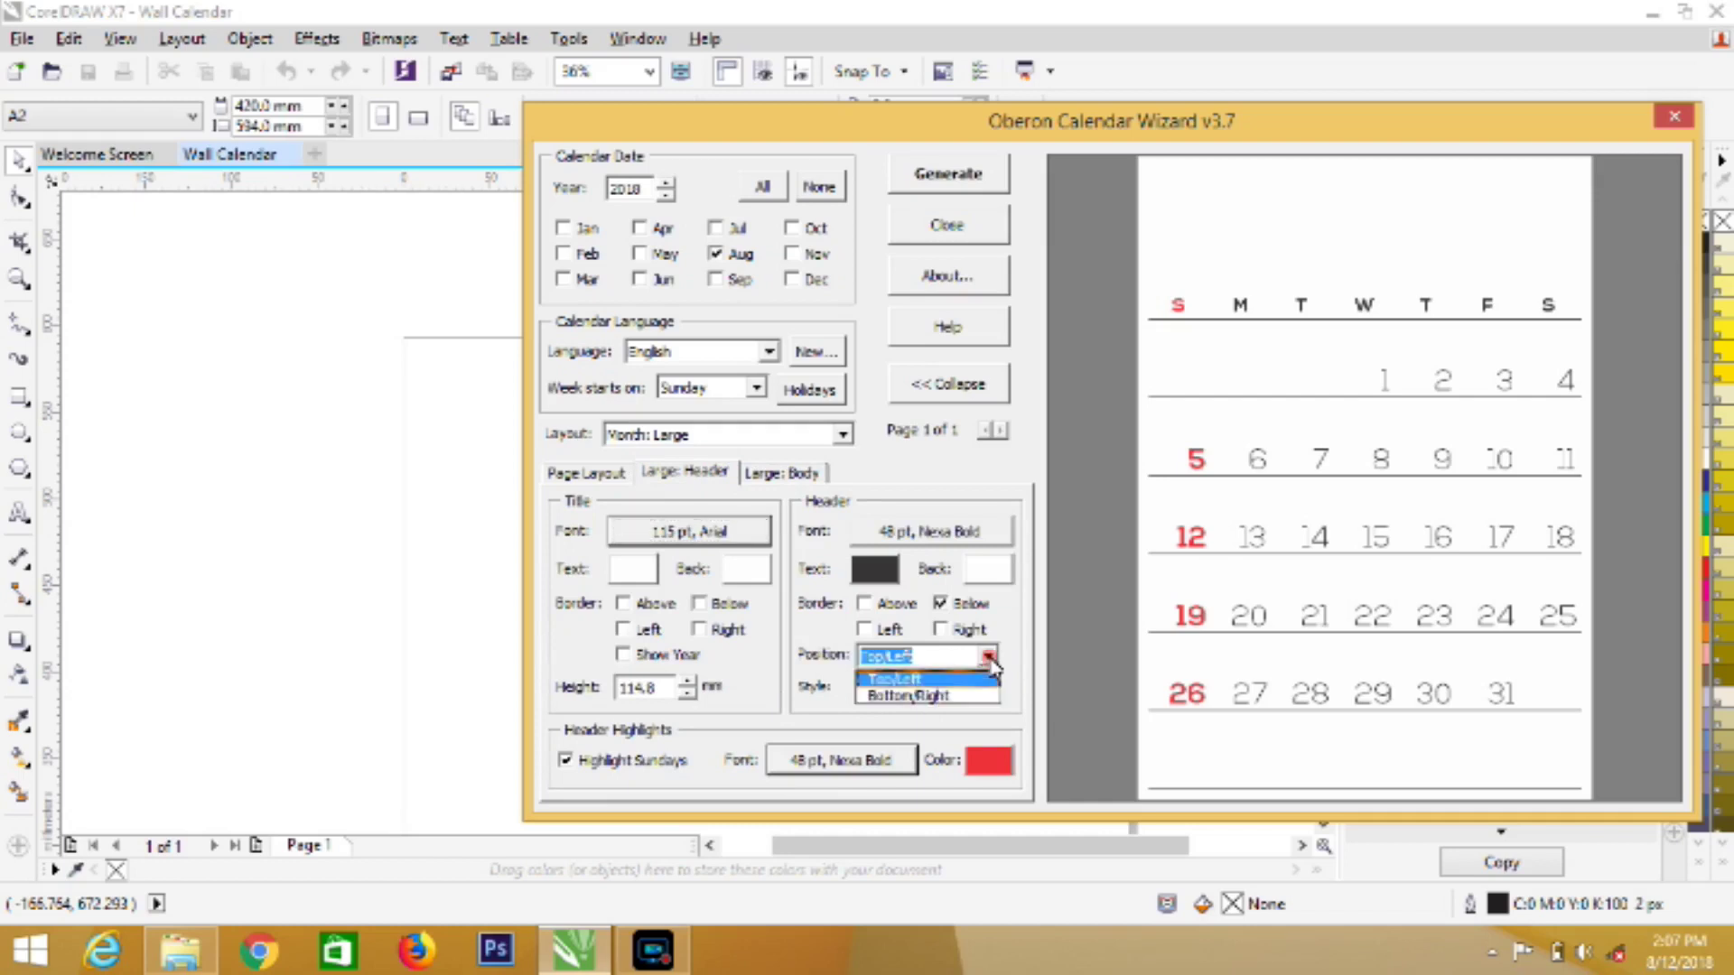
pyautogui.click(985, 695)
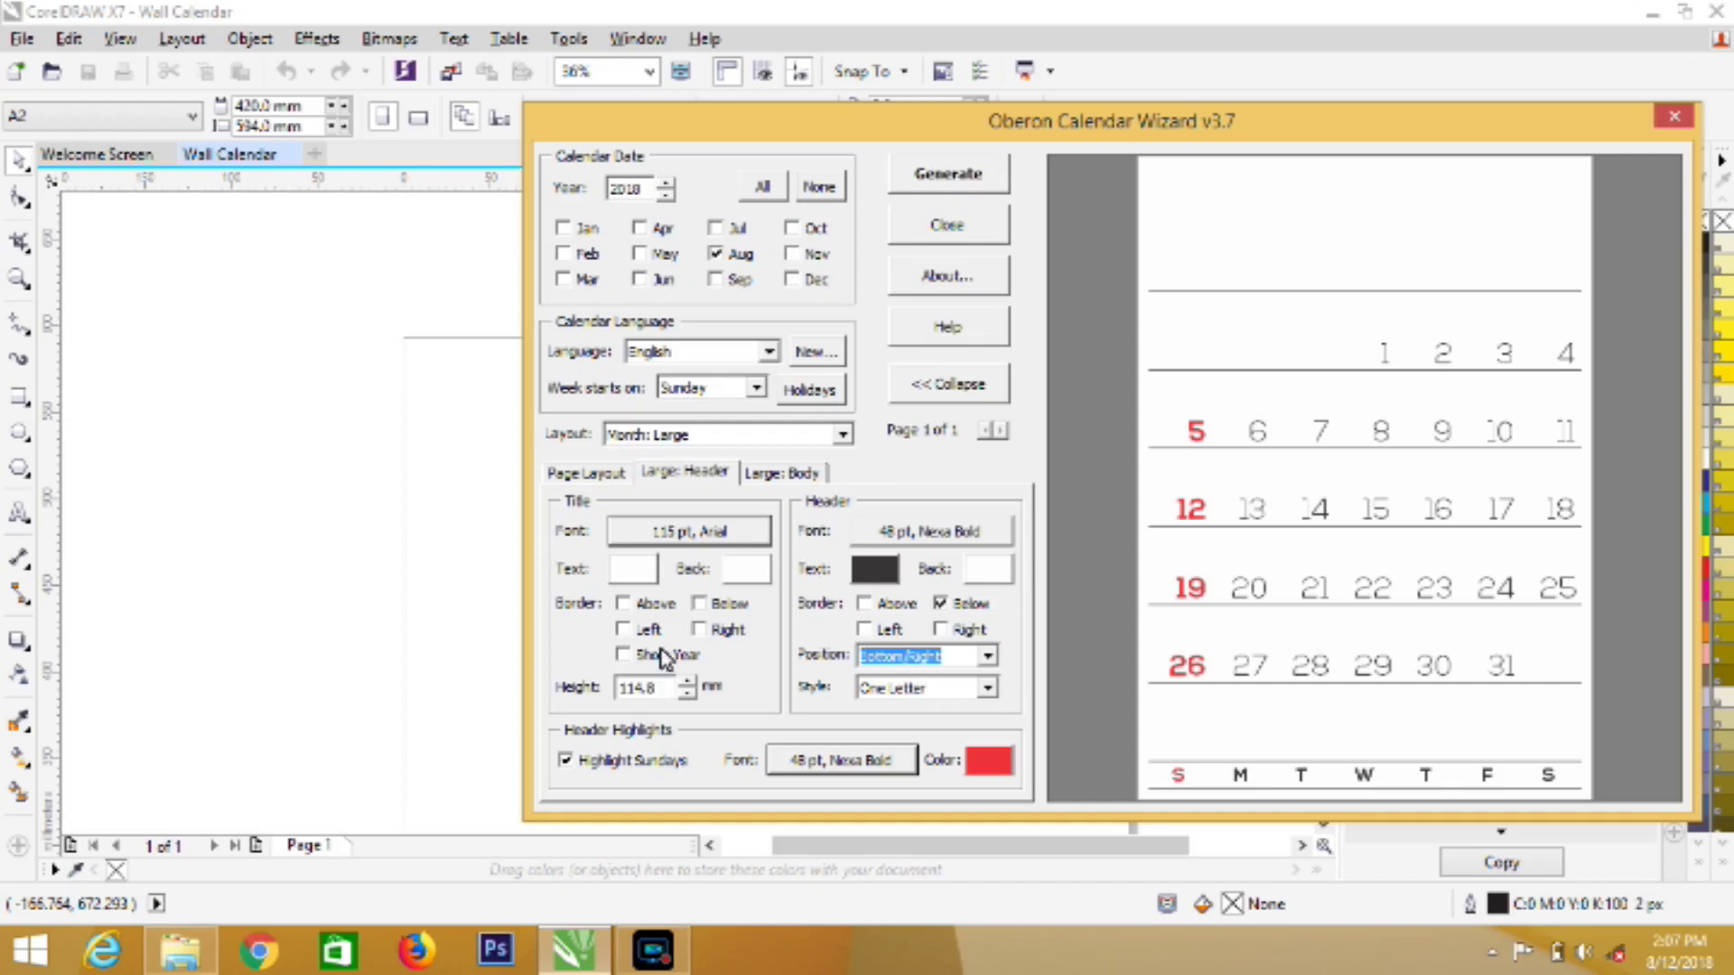
# Centre the date numbers in their cells and generate the August calendar onto the page
pyautogui.click(704, 479)
pyautogui.click(763, 477)
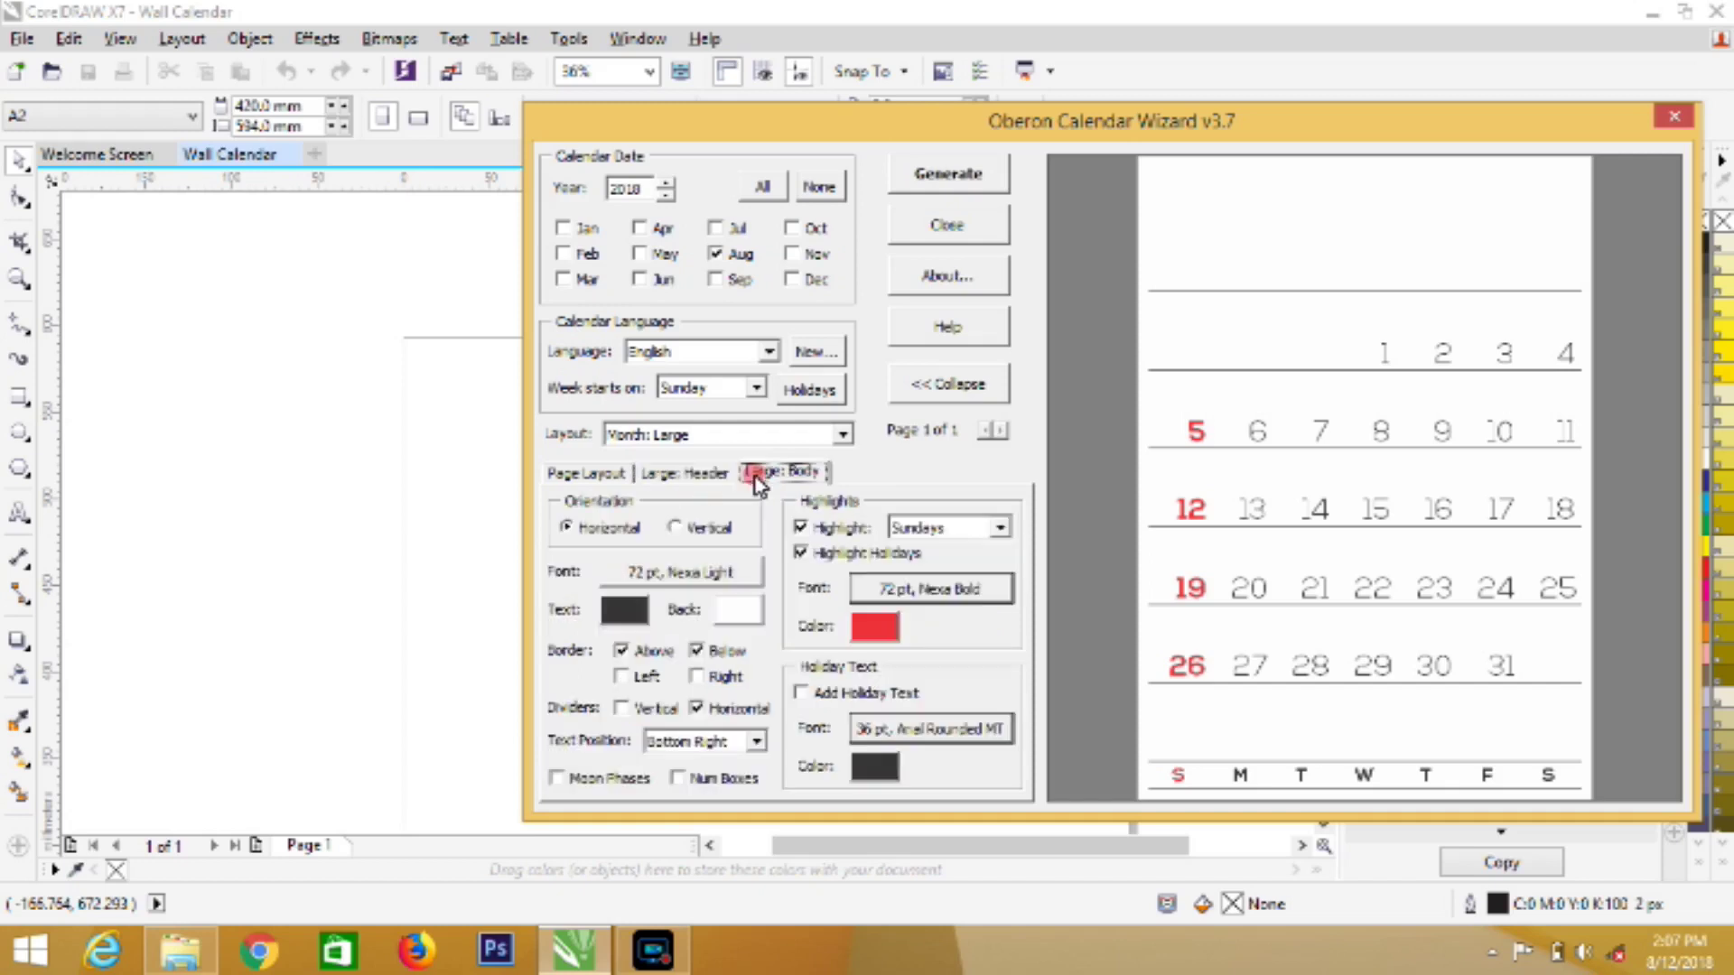
pyautogui.click(758, 741)
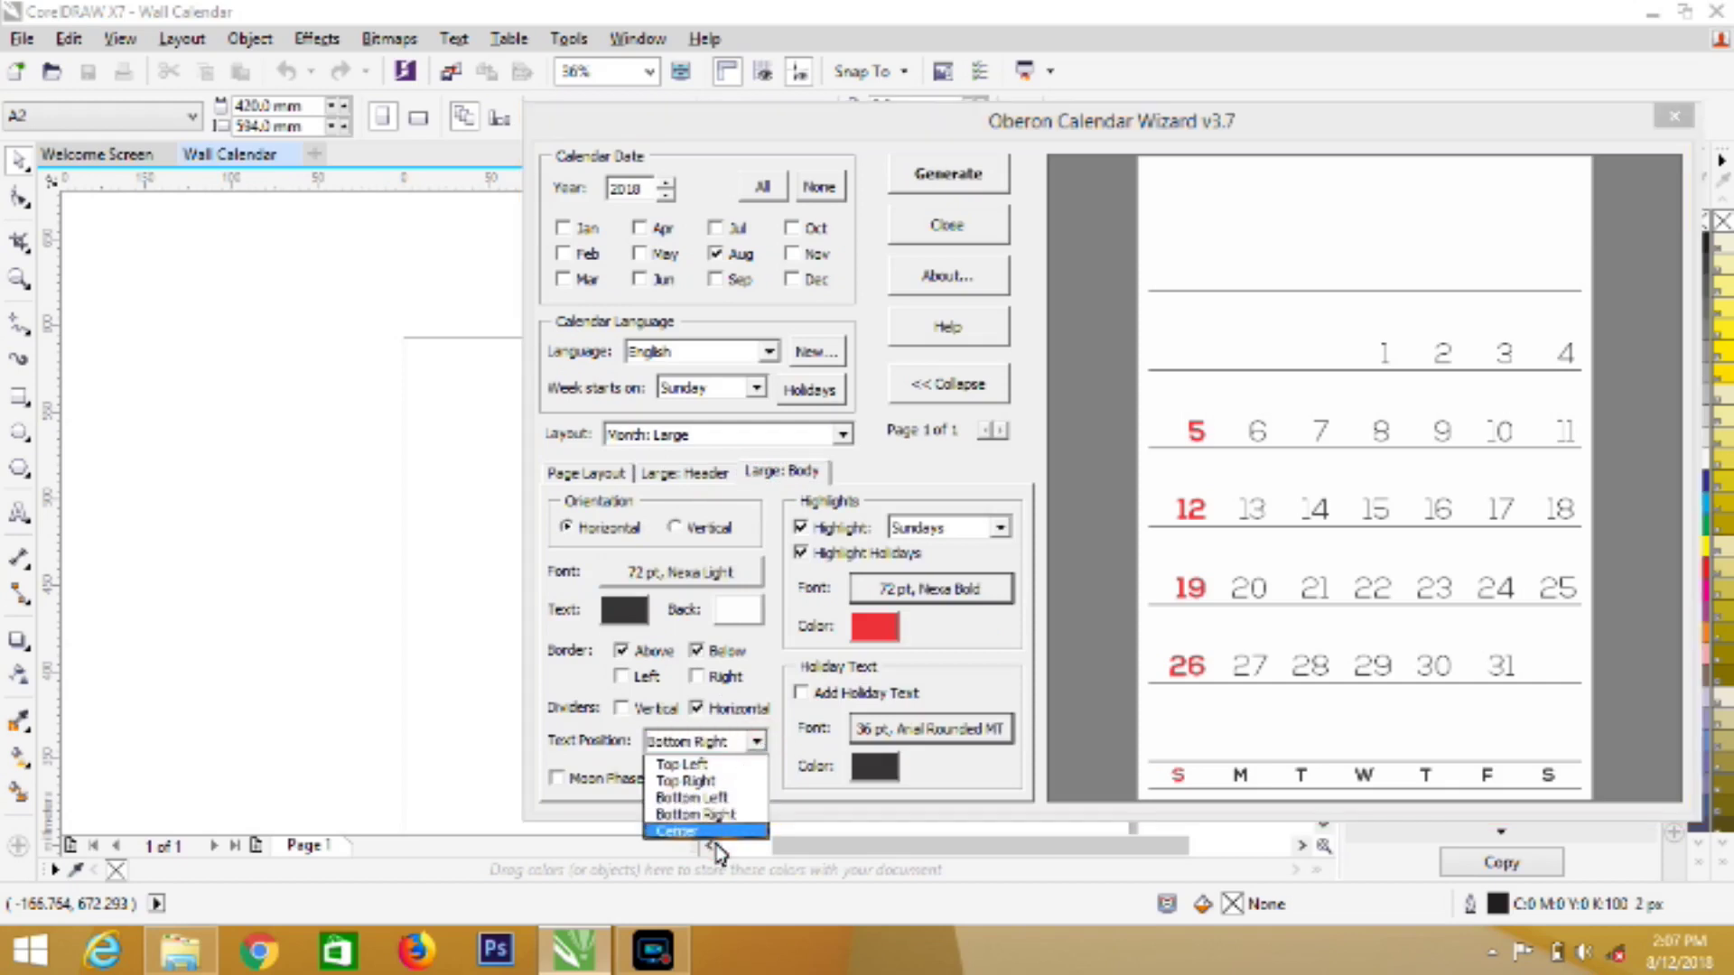
pyautogui.click(717, 835)
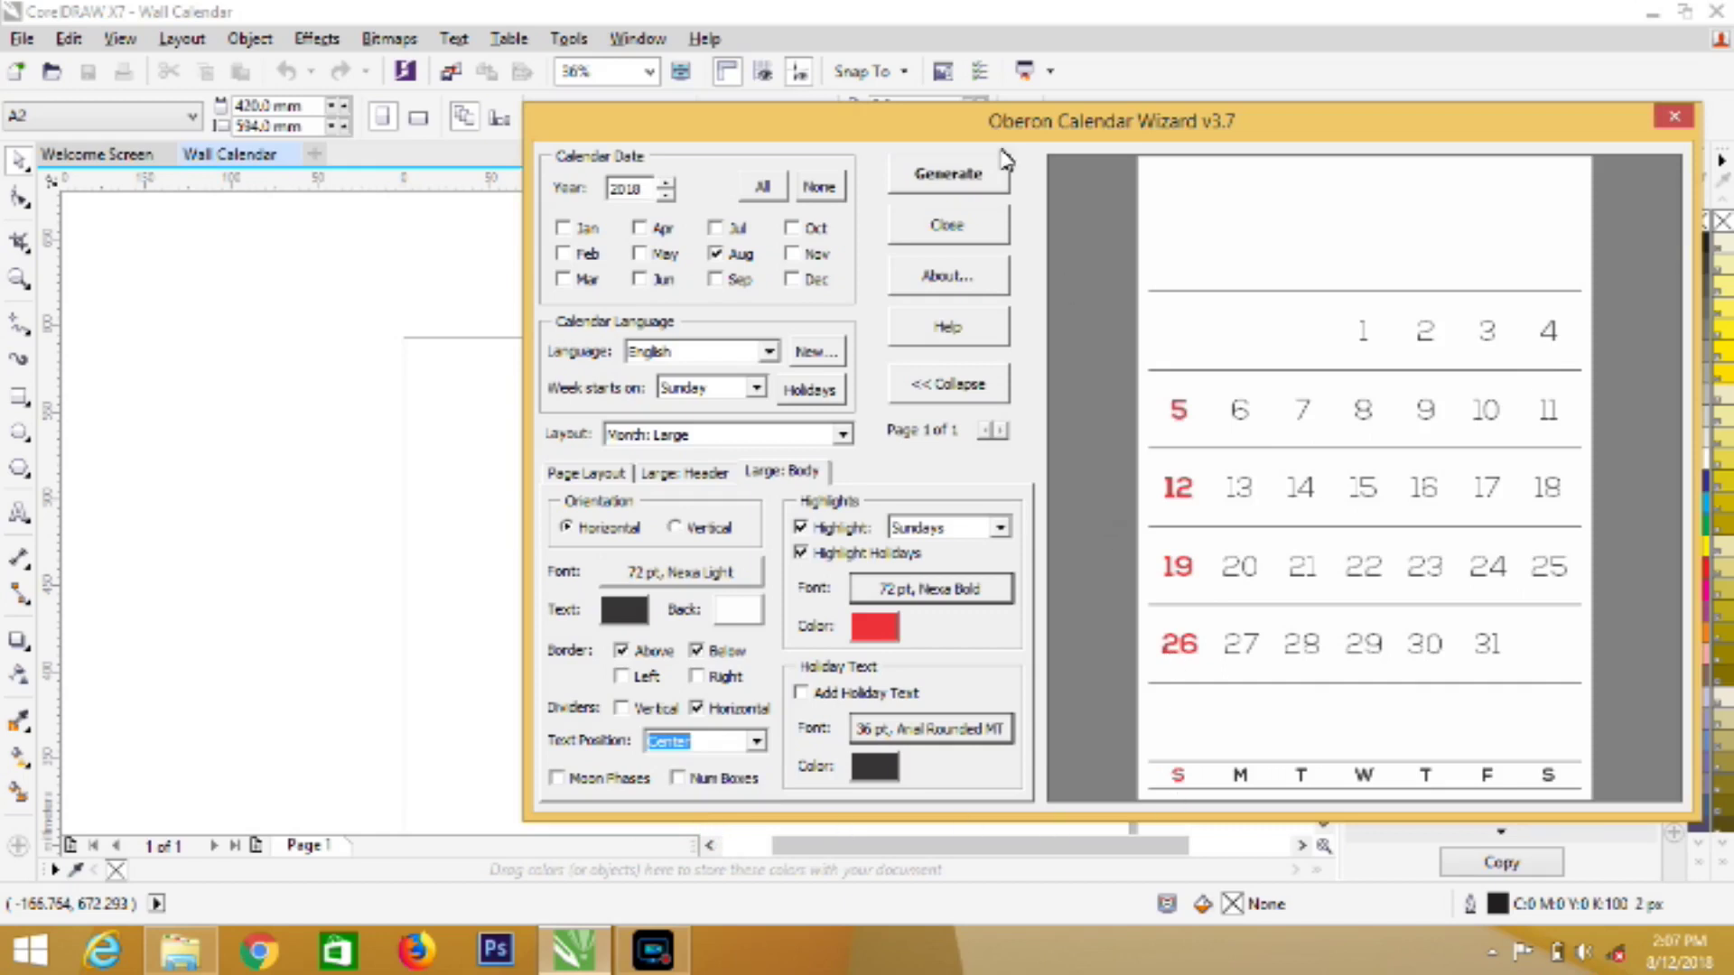
pyautogui.click(969, 181)
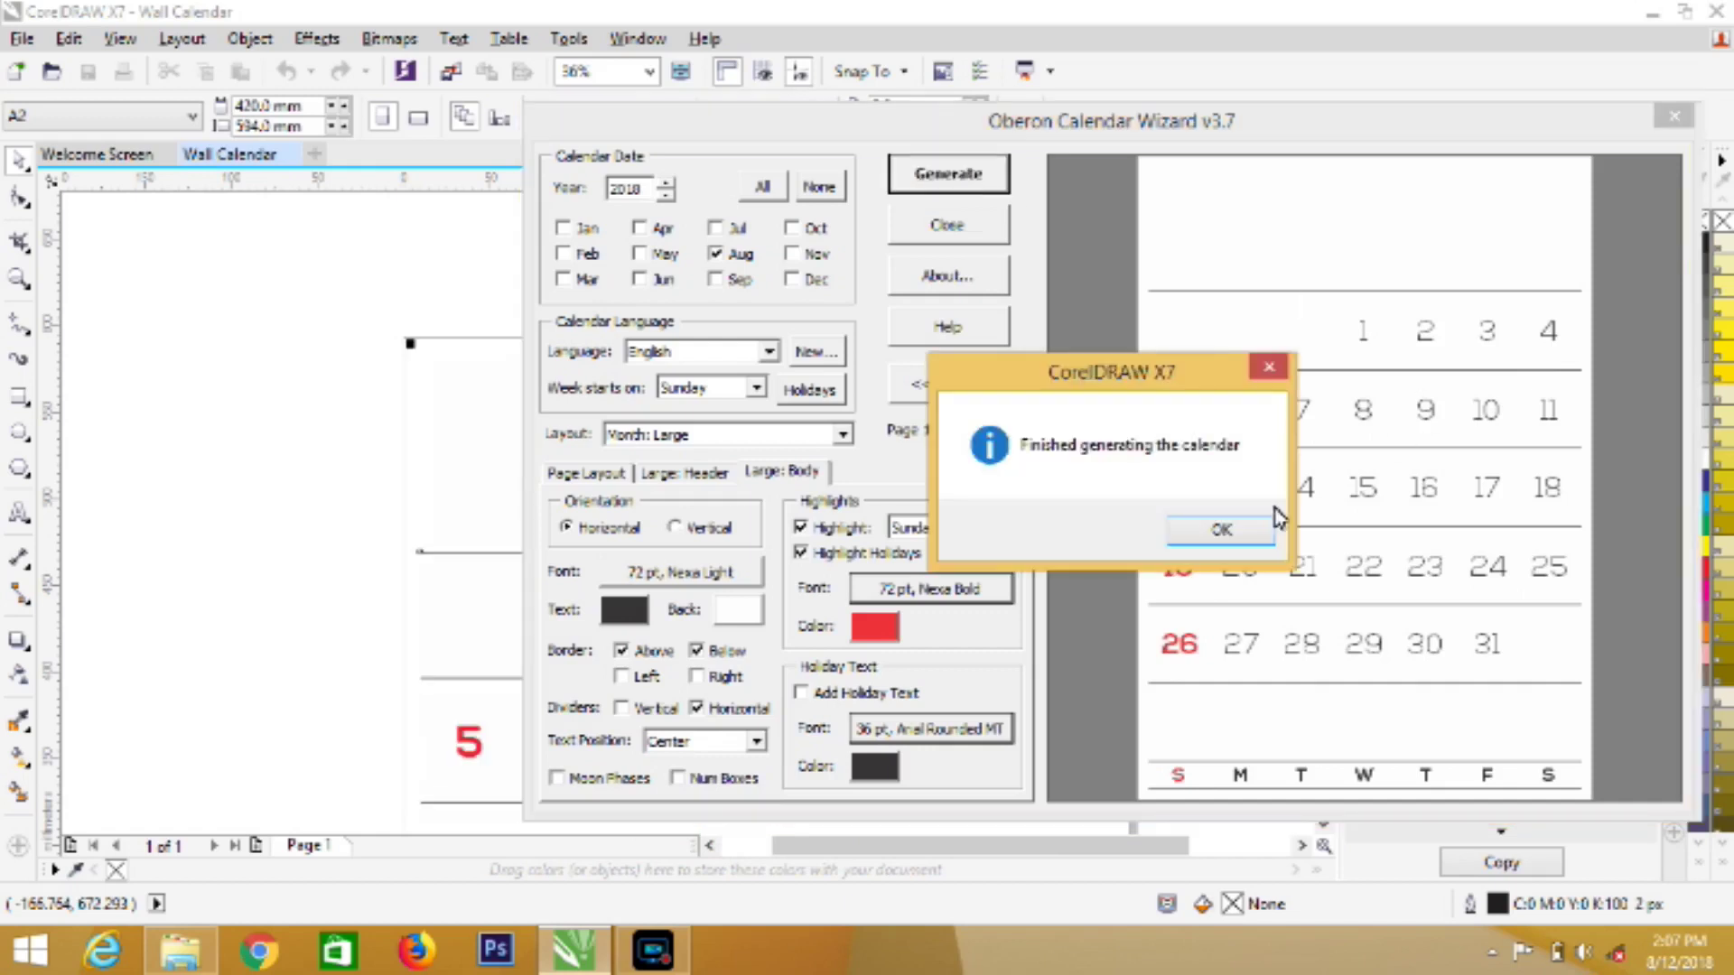
# Dismiss the generation message, close the Oberon Calendar Wizard and zoom out to the whole page
pyautogui.click(1251, 533)
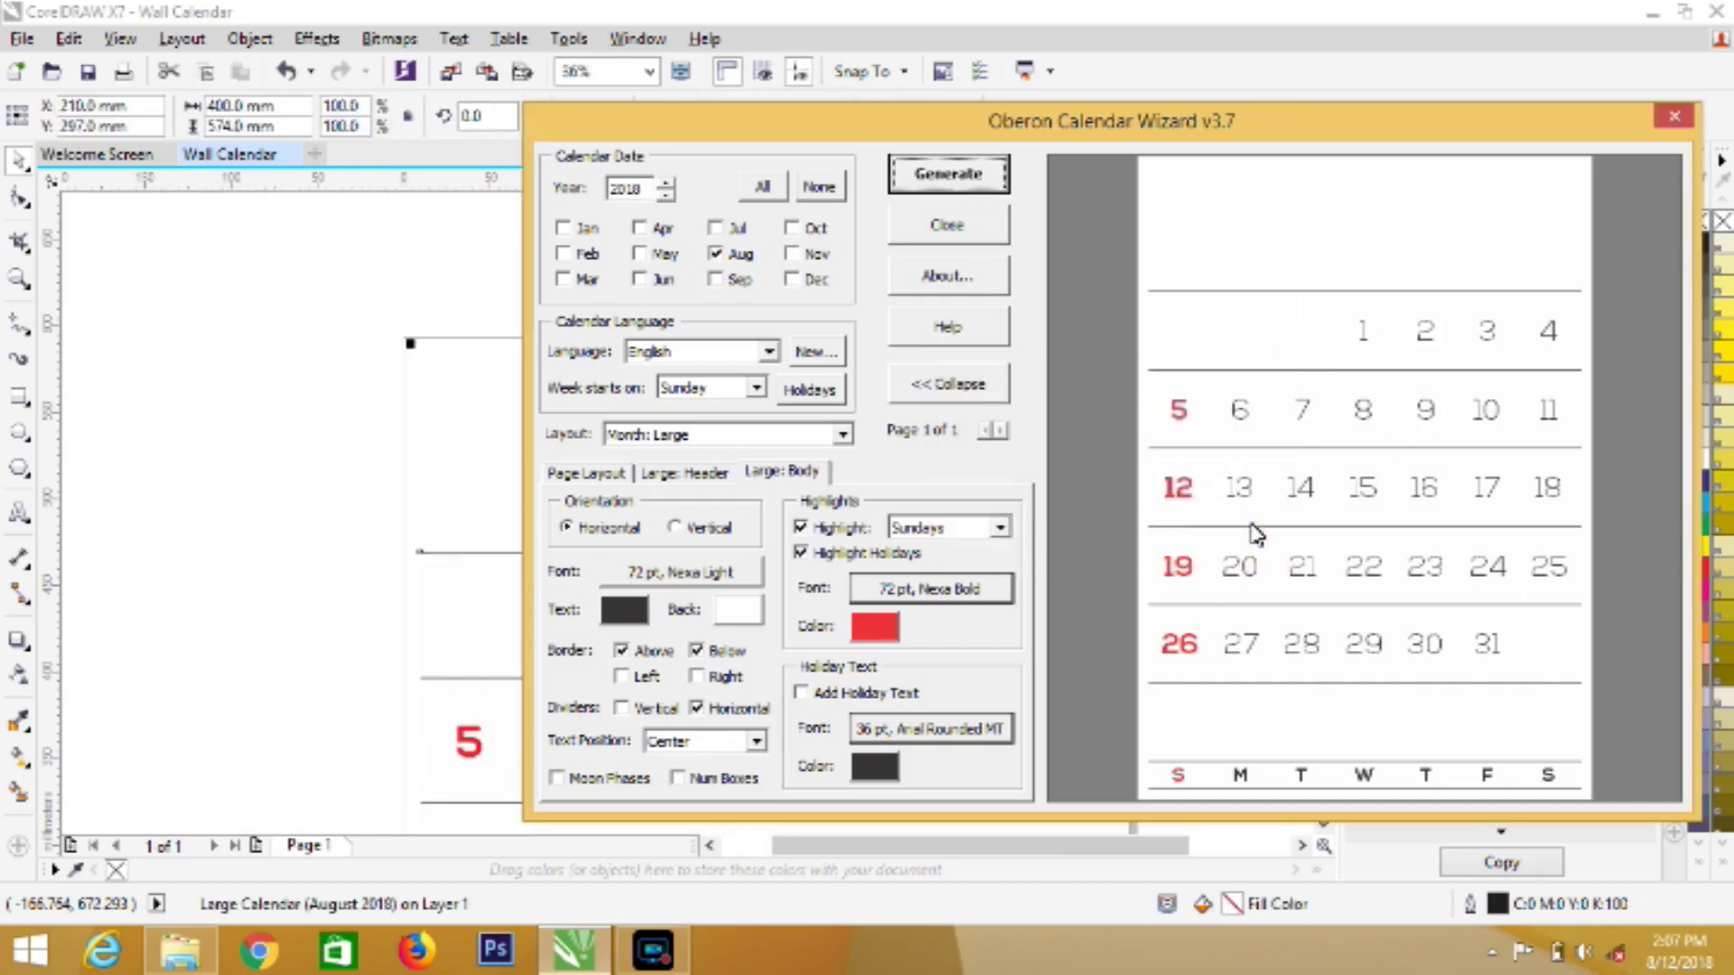
pyautogui.click(1673, 116)
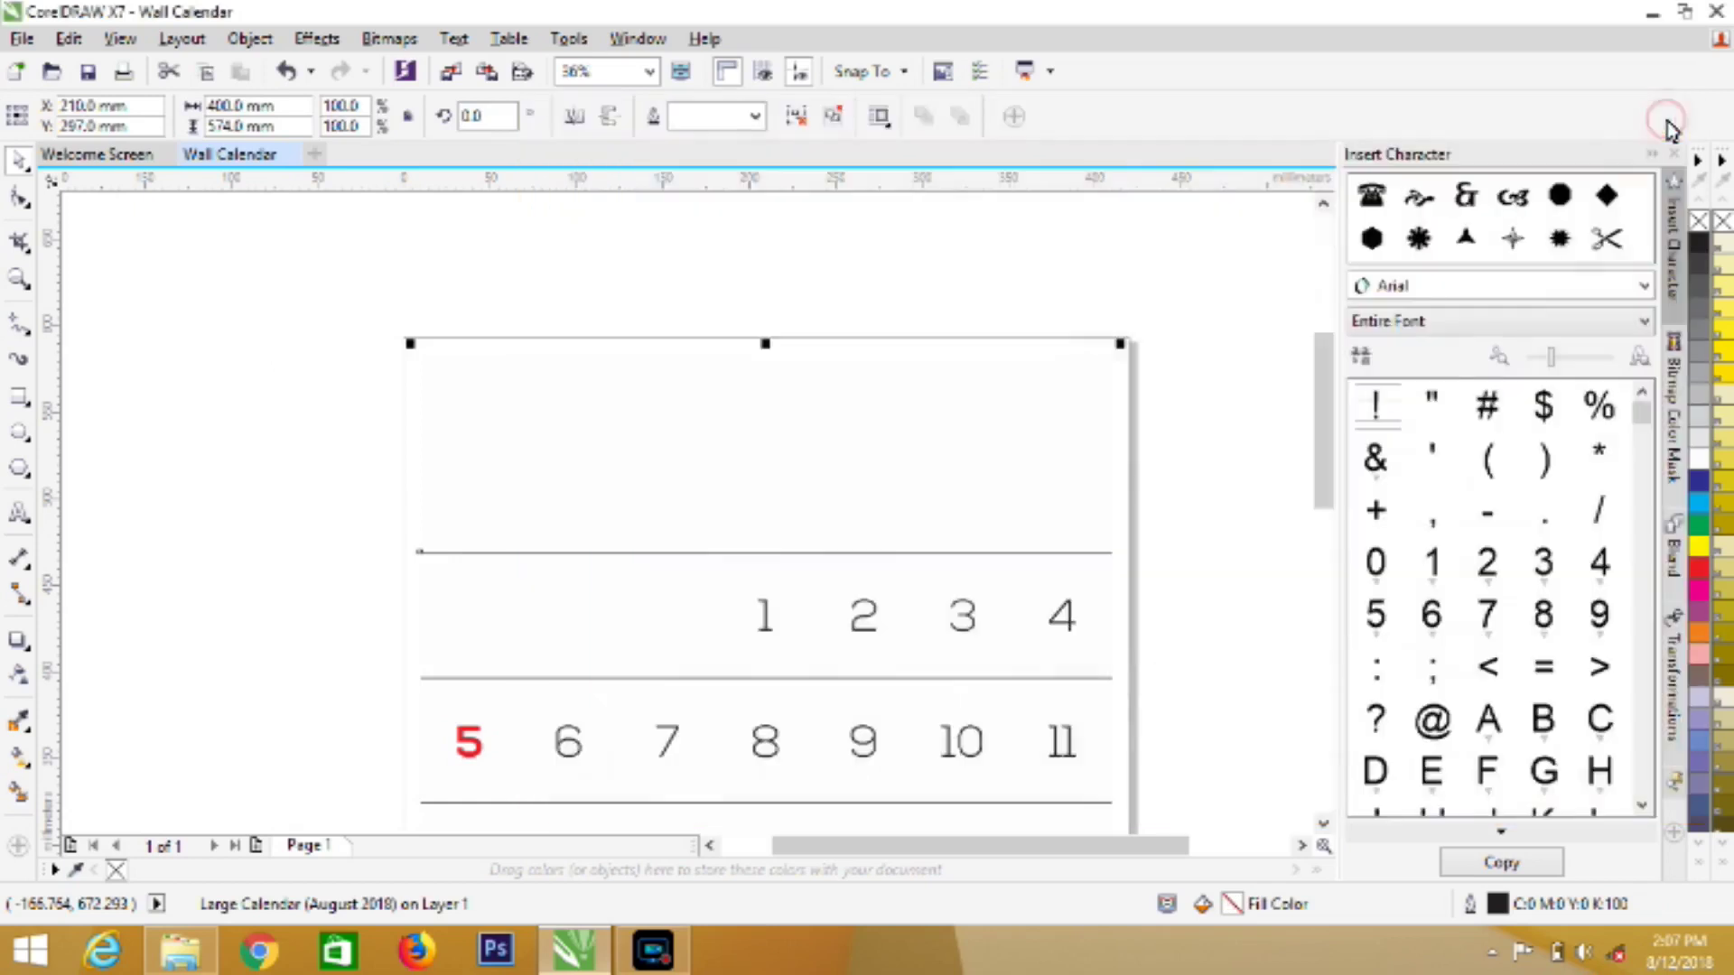
pyautogui.click(18, 280)
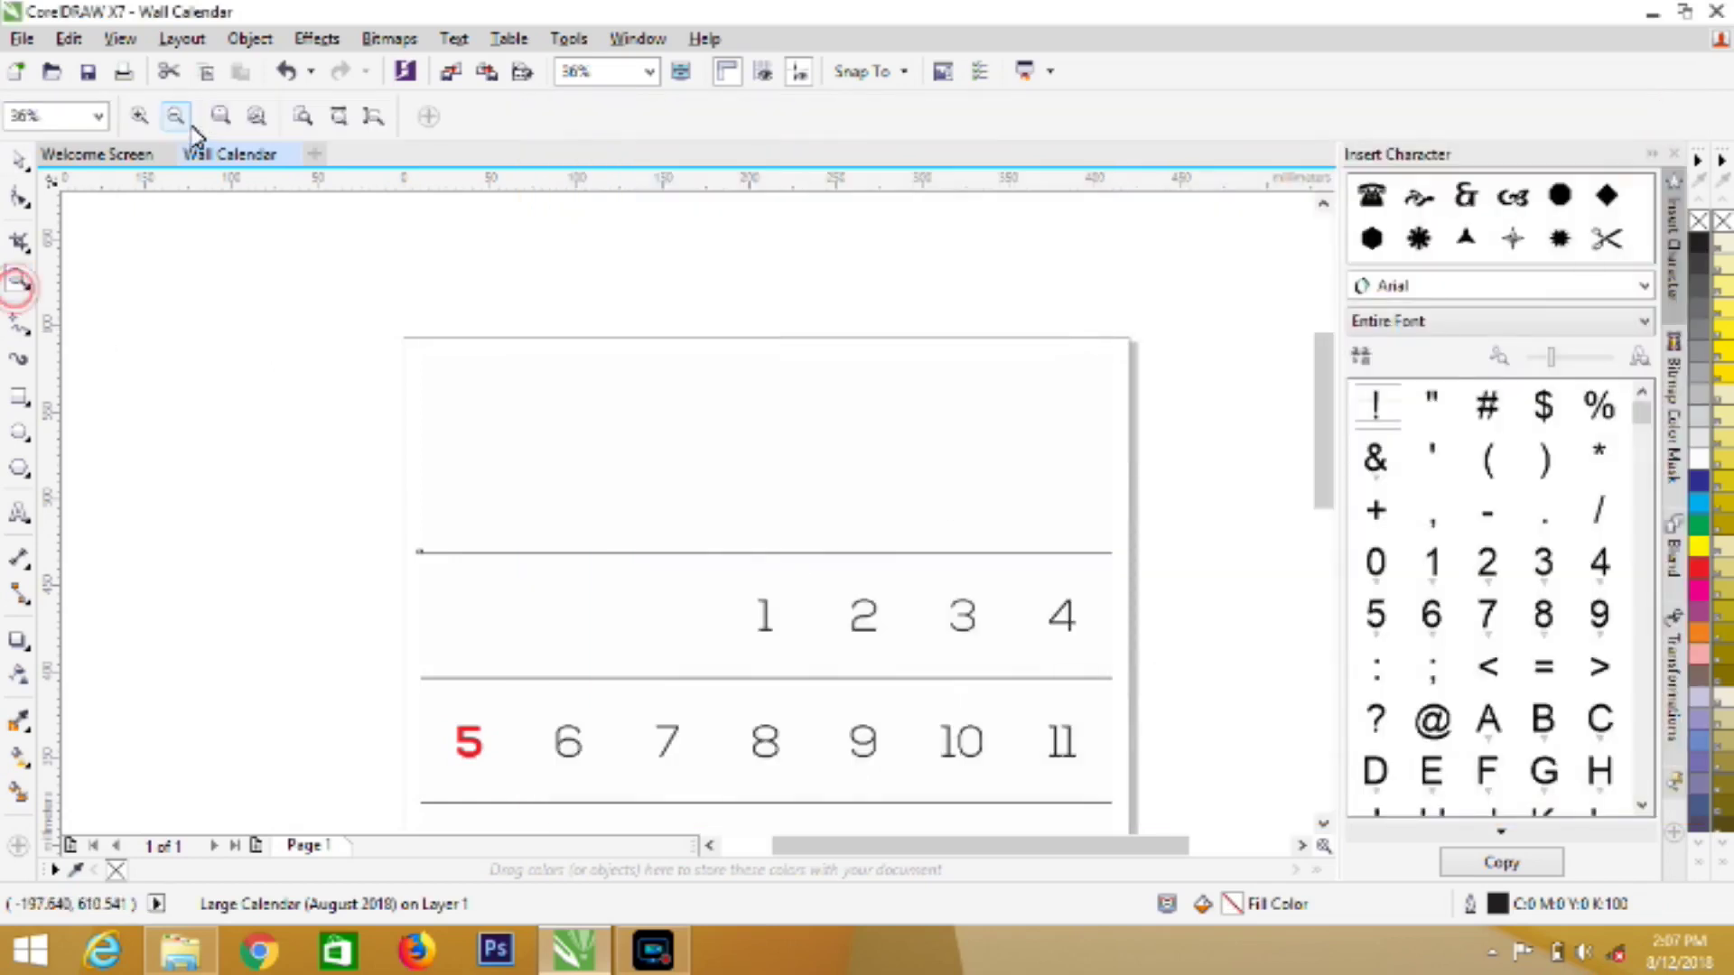
pyautogui.click(176, 116)
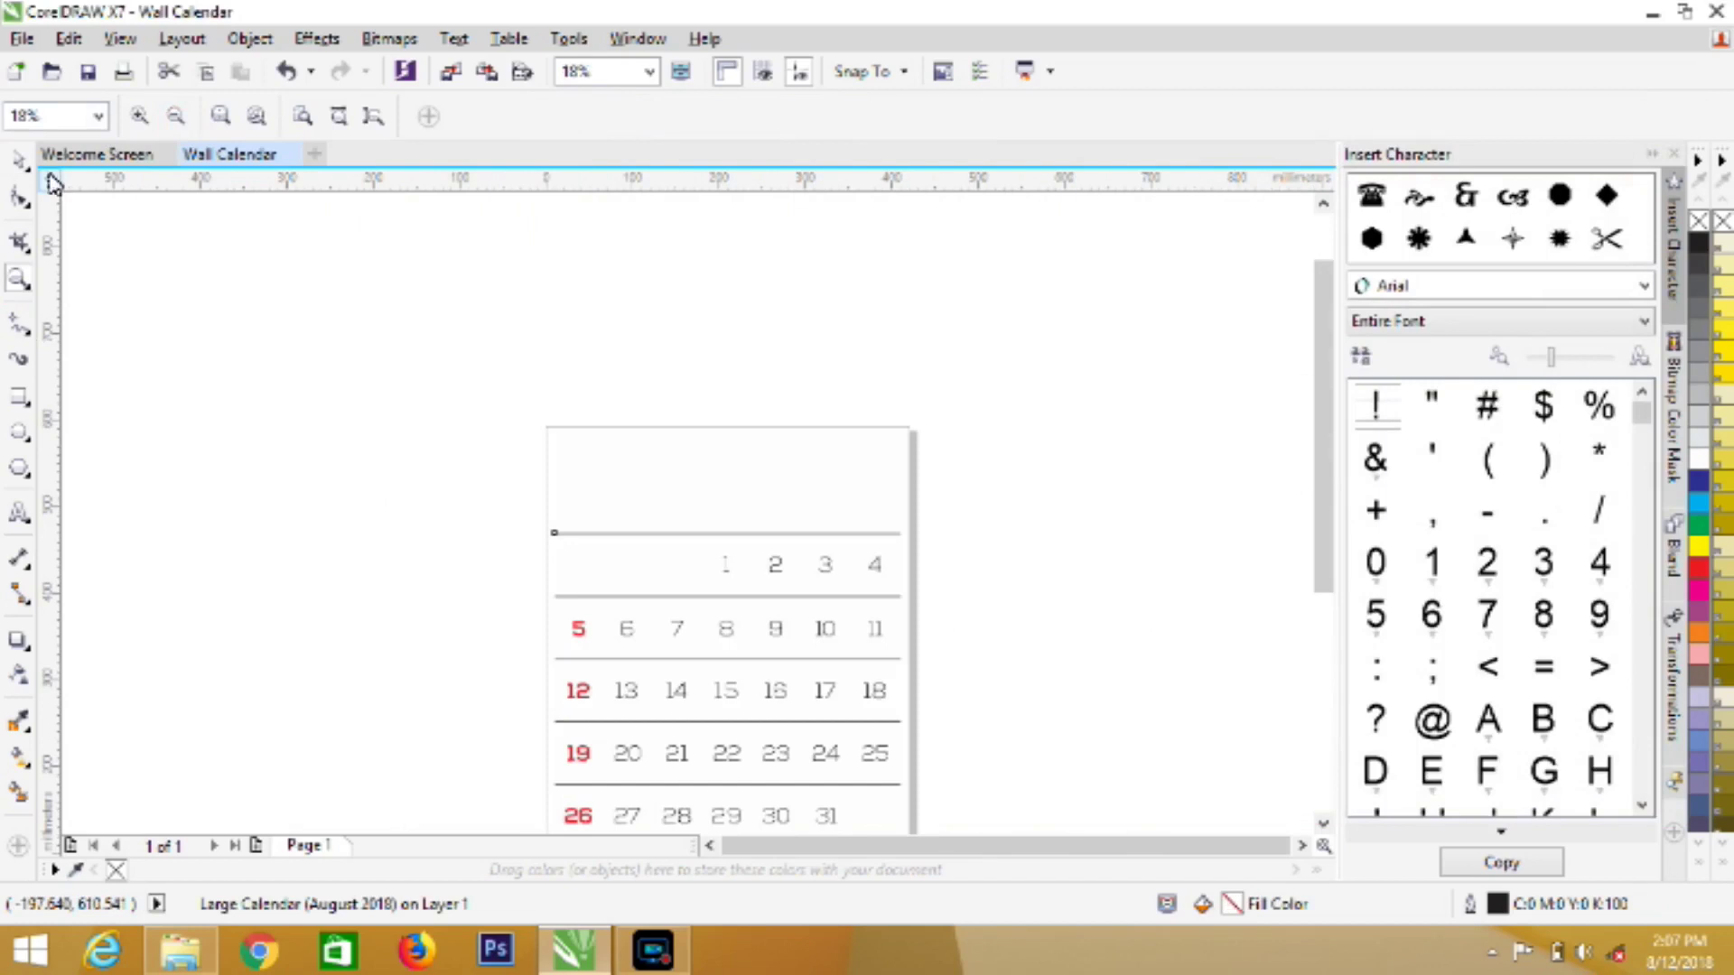
# Shrink the calendar's height from the top and narrow it from the left
pyautogui.press('space')
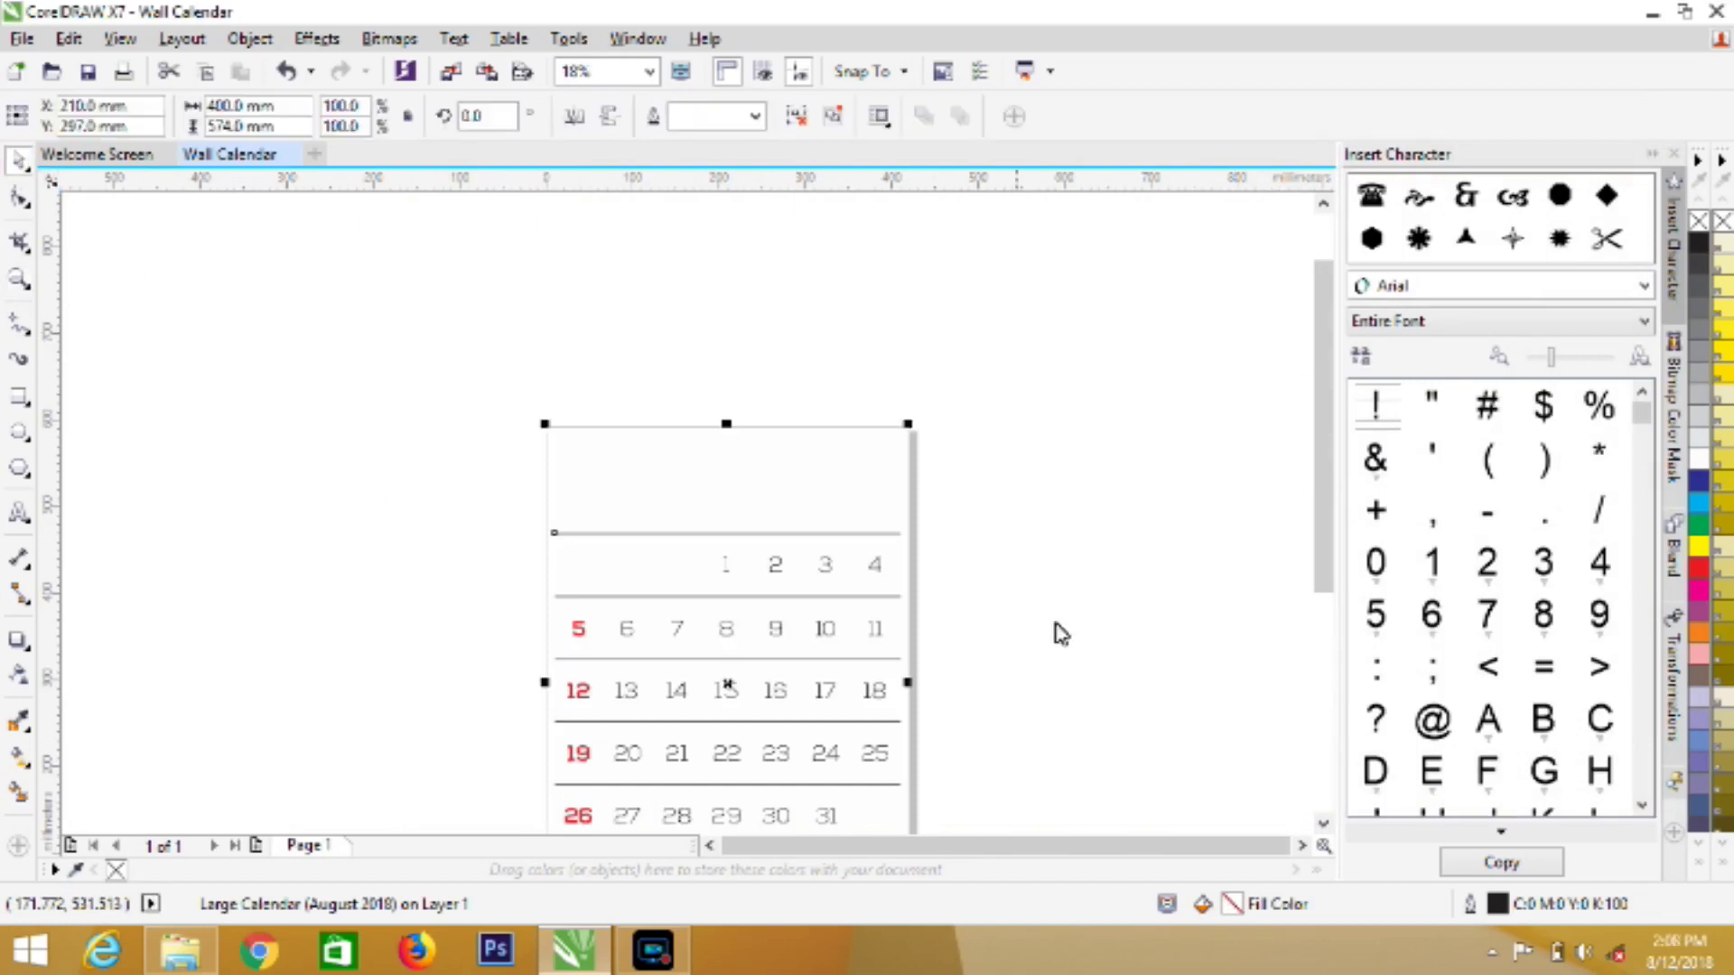
pyautogui.click(1323, 822)
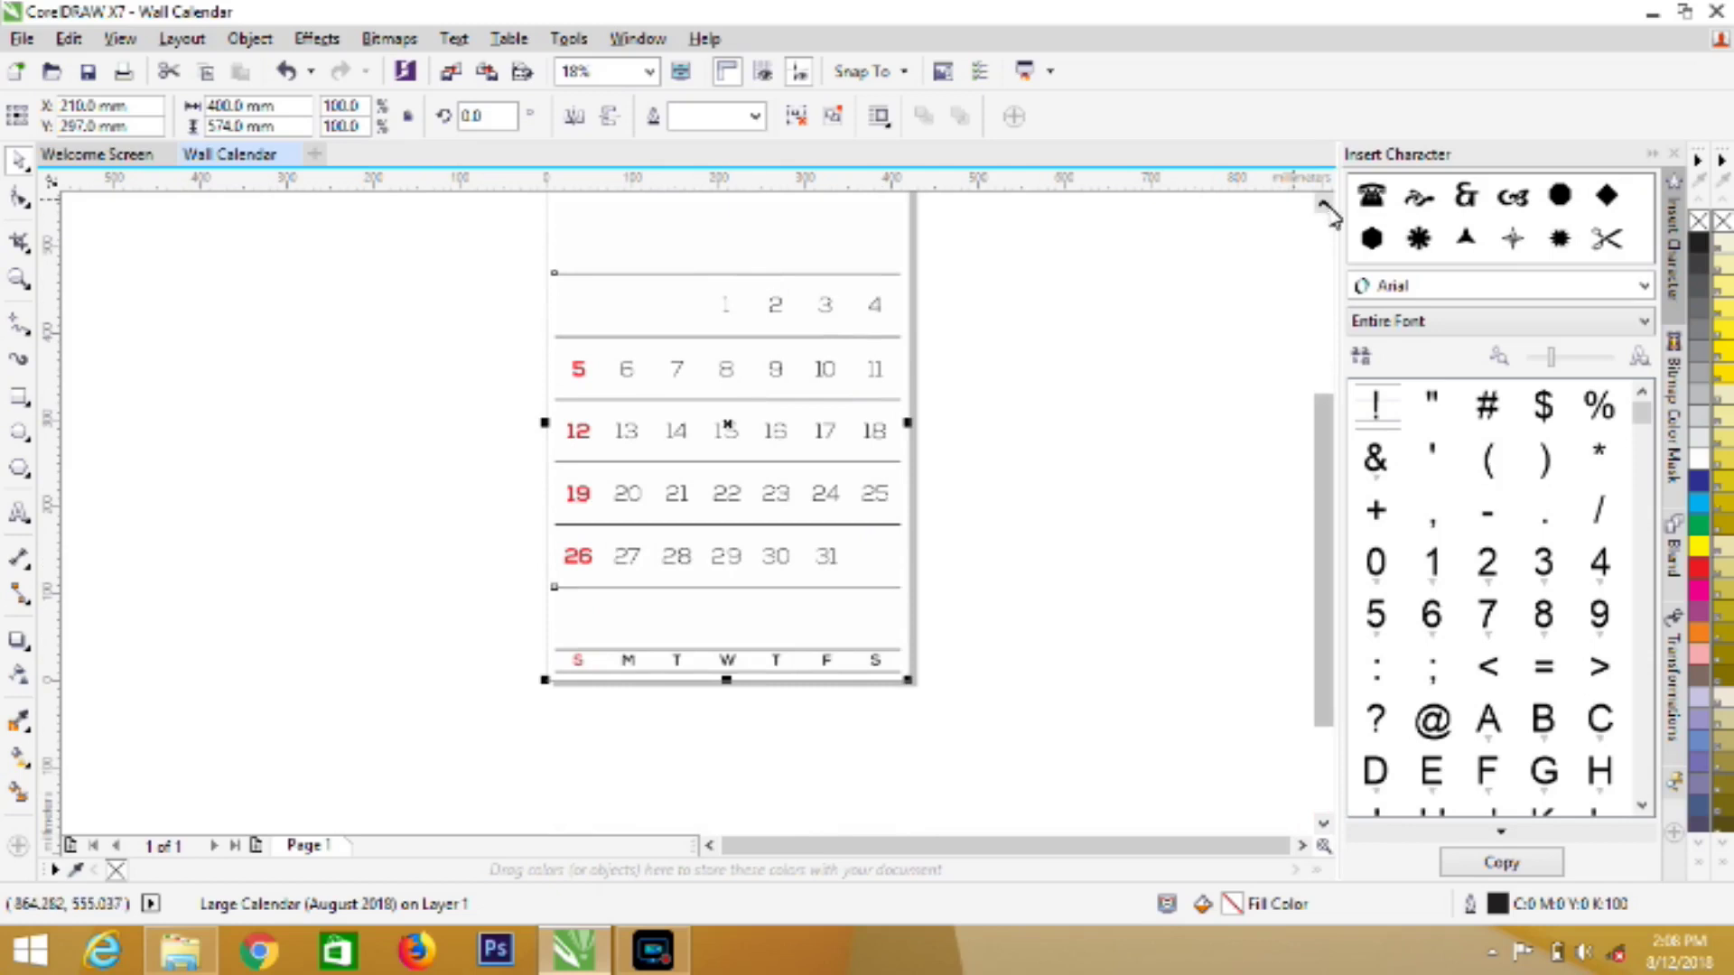
pyautogui.click(1323, 204)
pyautogui.moveTo(734, 233); pyautogui.dragTo(683, 468)
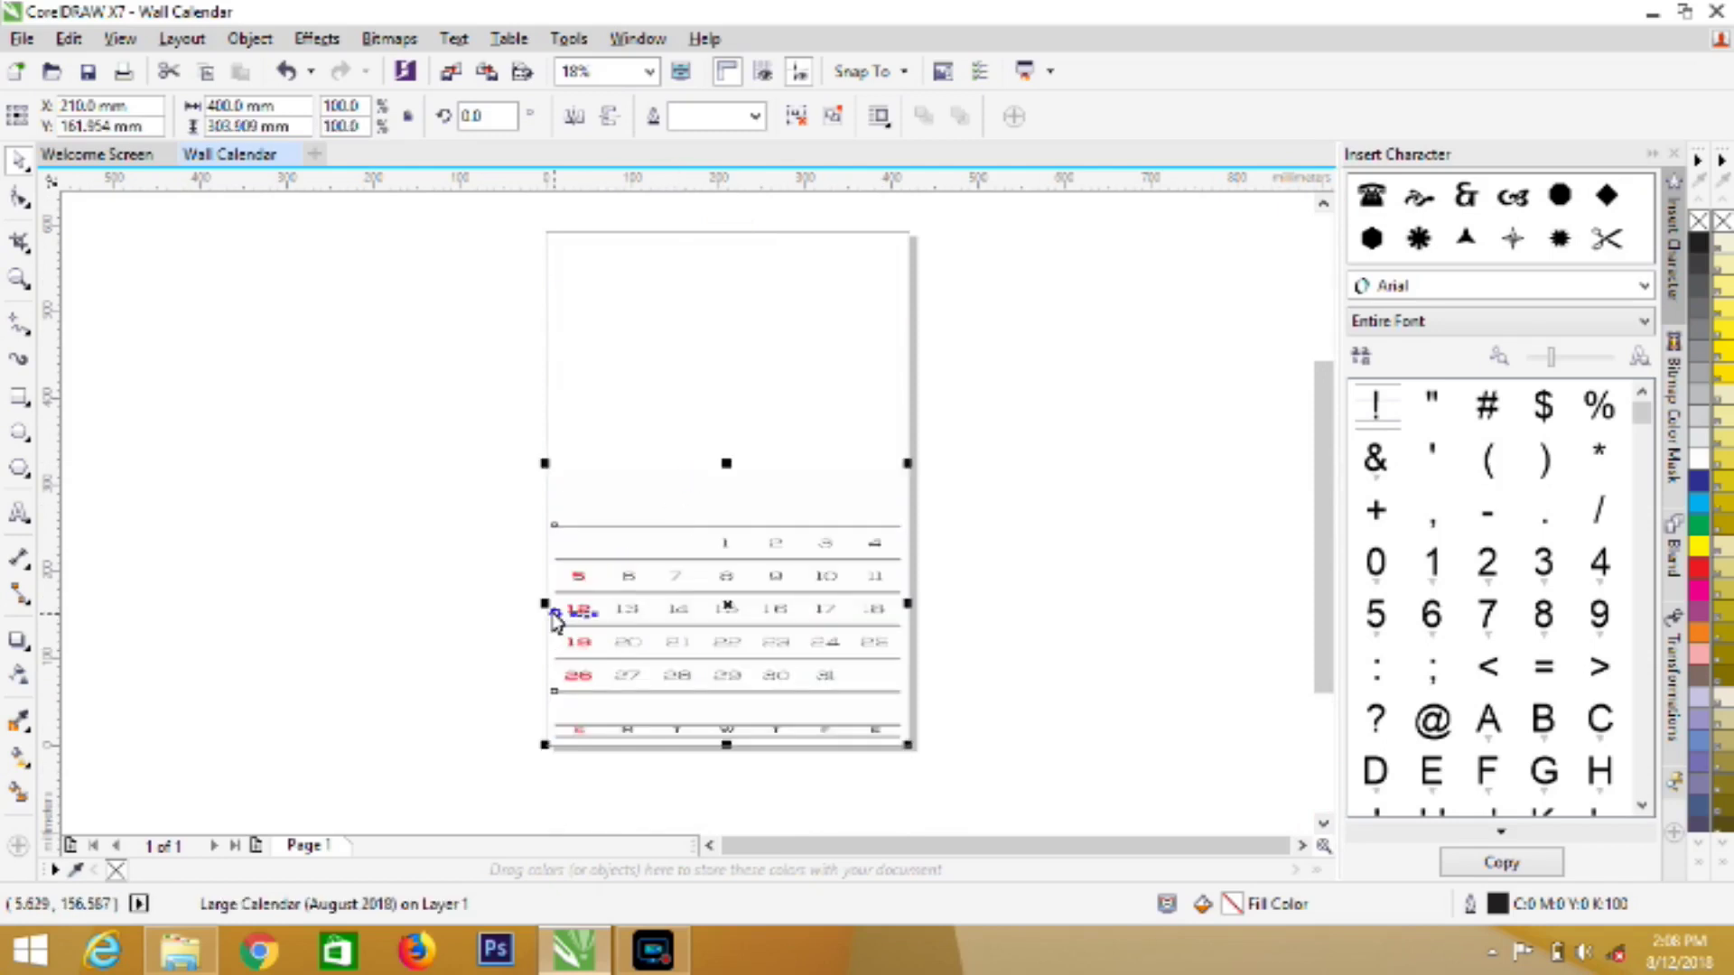
pyautogui.moveTo(551, 614); pyautogui.dragTo(606, 623)
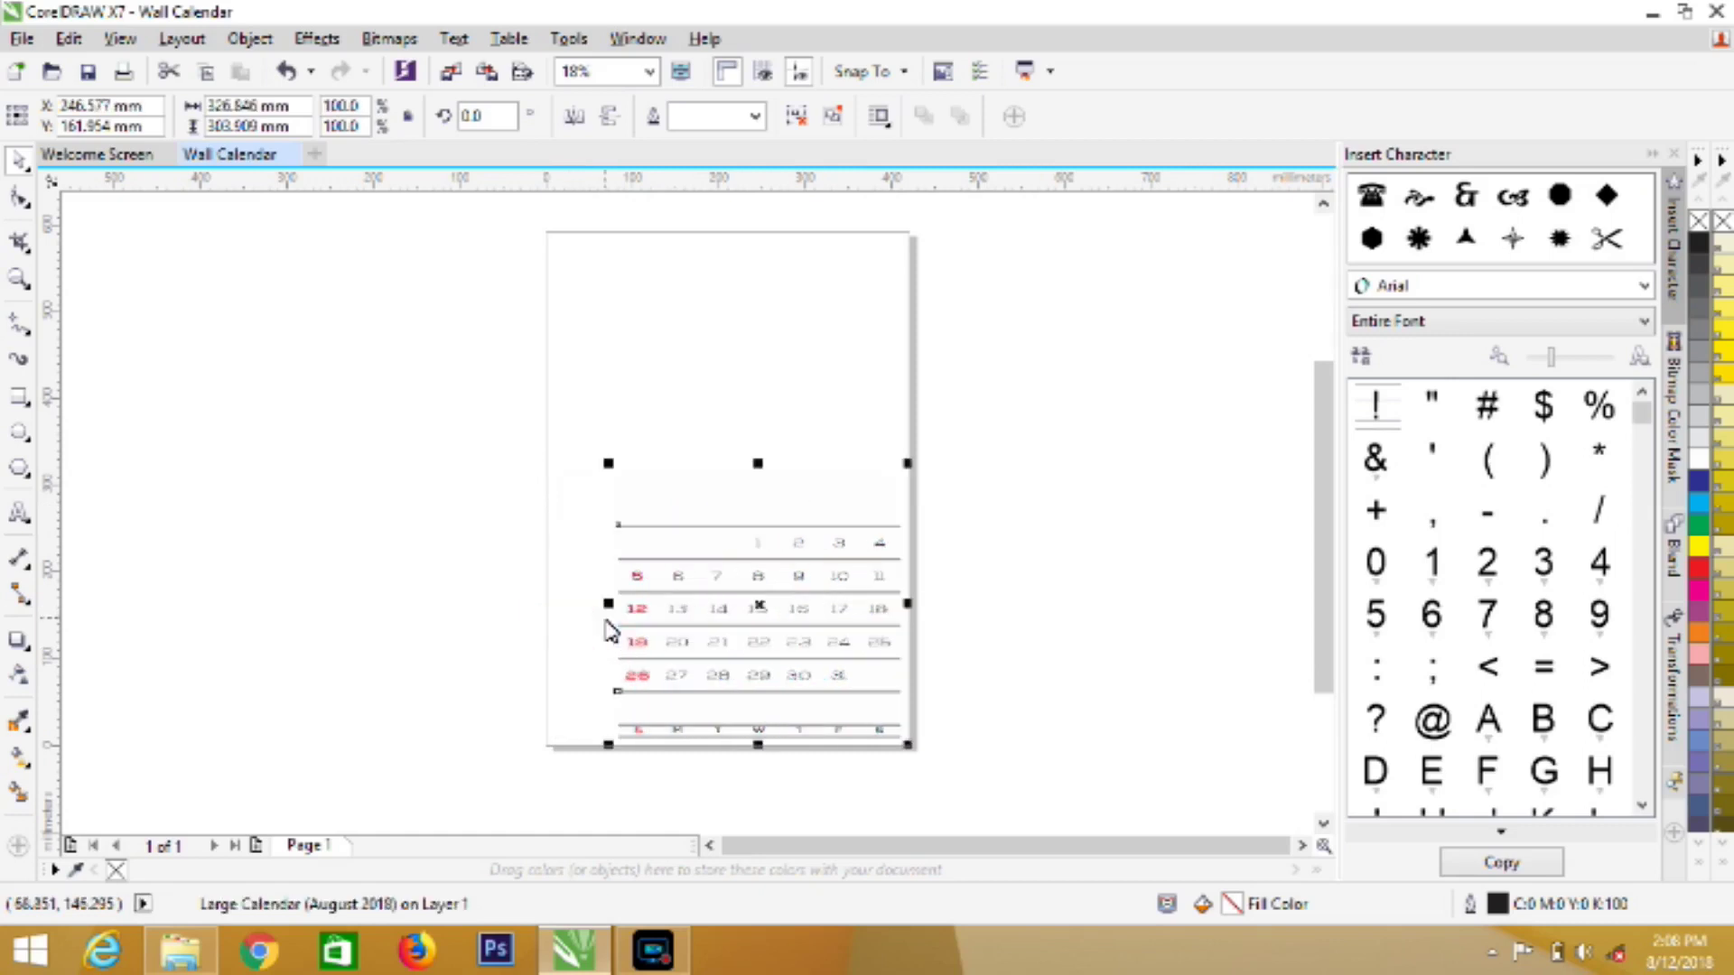
pyautogui.moveTo(758, 467); pyautogui.dragTo(761, 515)
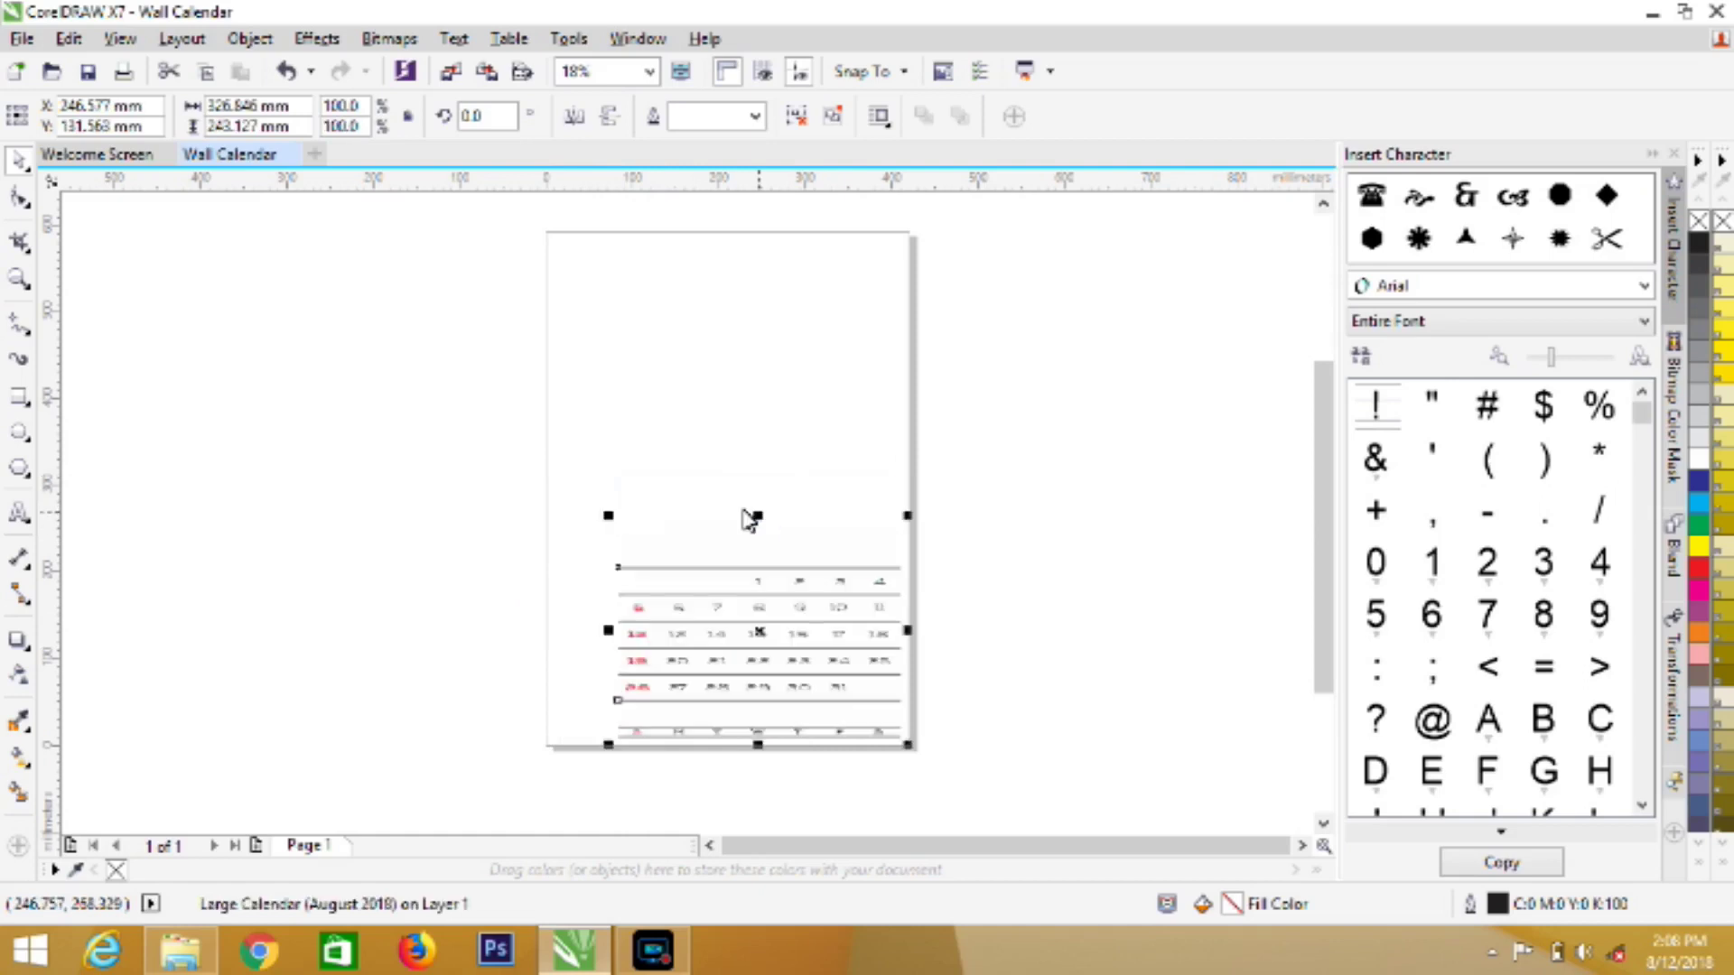
# Zoom in on the calendar and undo the three size changes
pyautogui.click(18, 279)
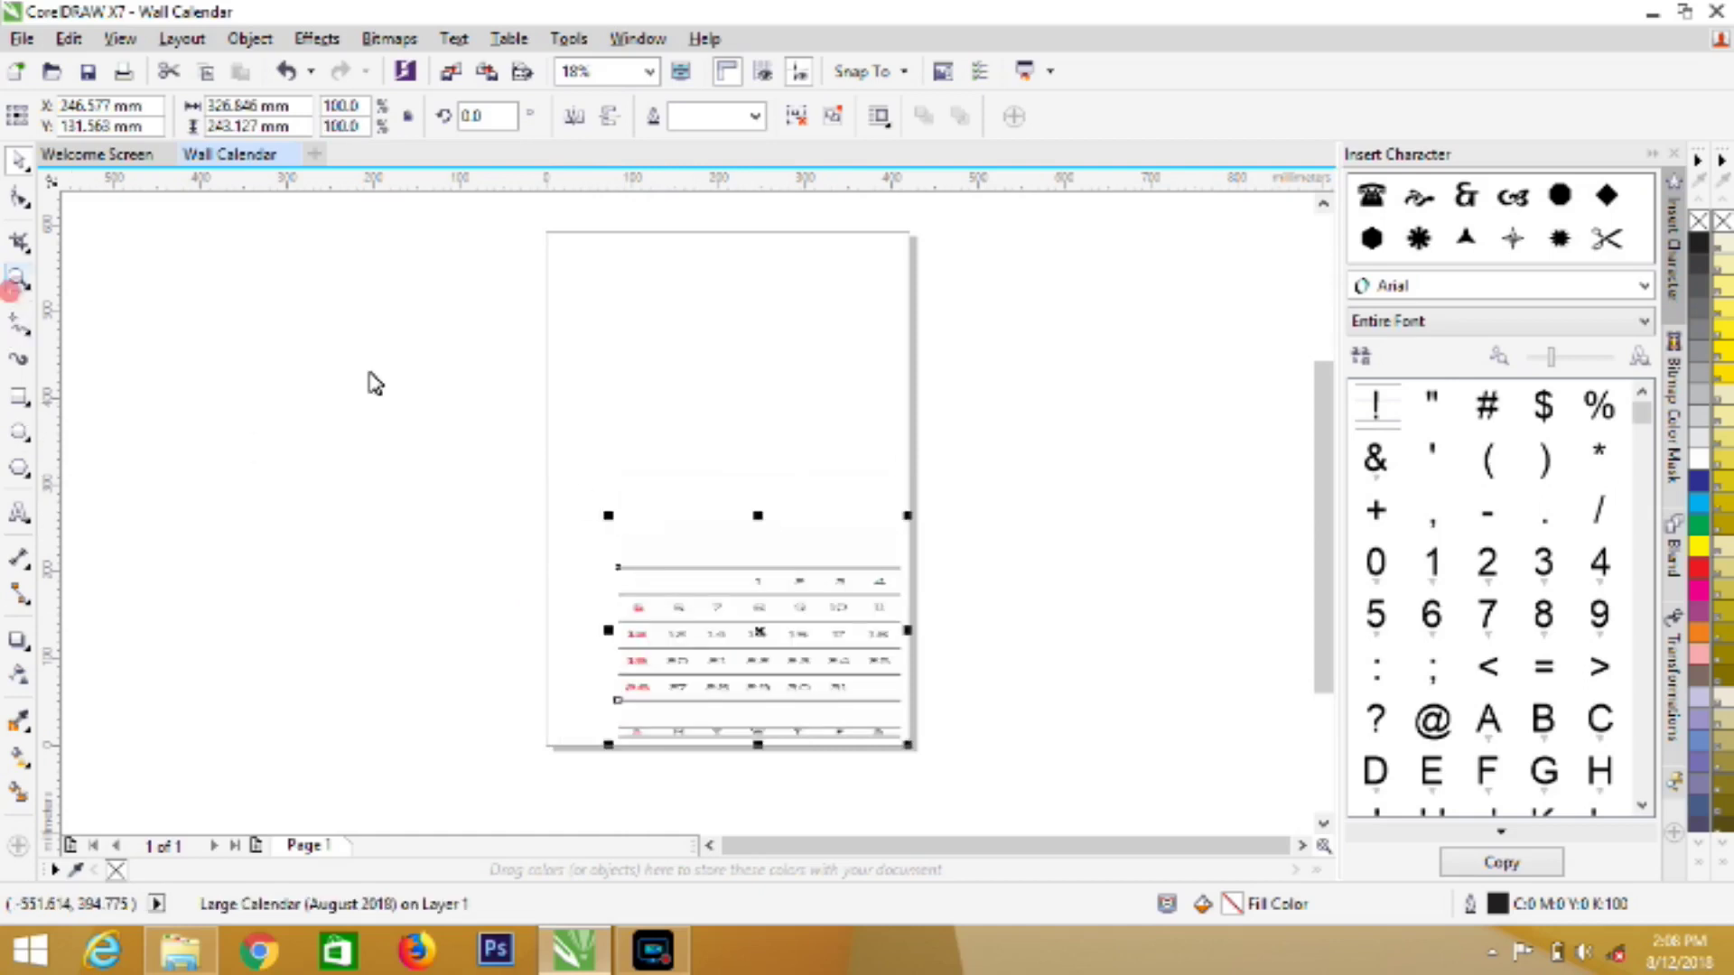
pyautogui.click(686, 560)
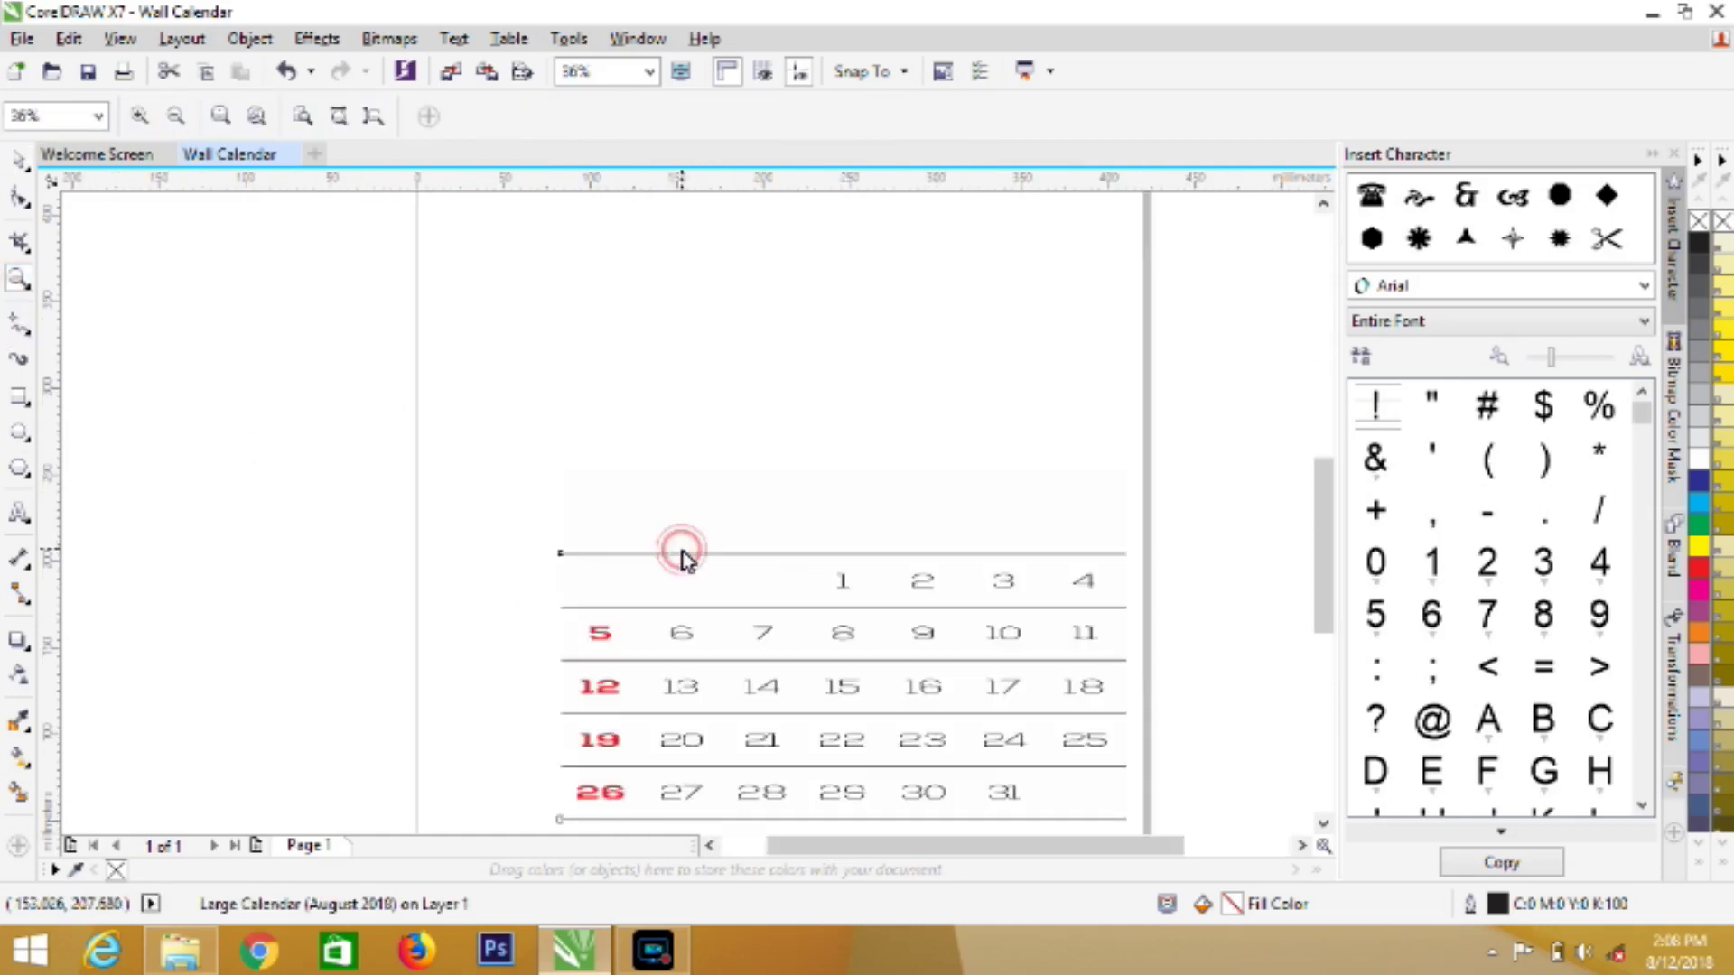
pyautogui.click(24, 162)
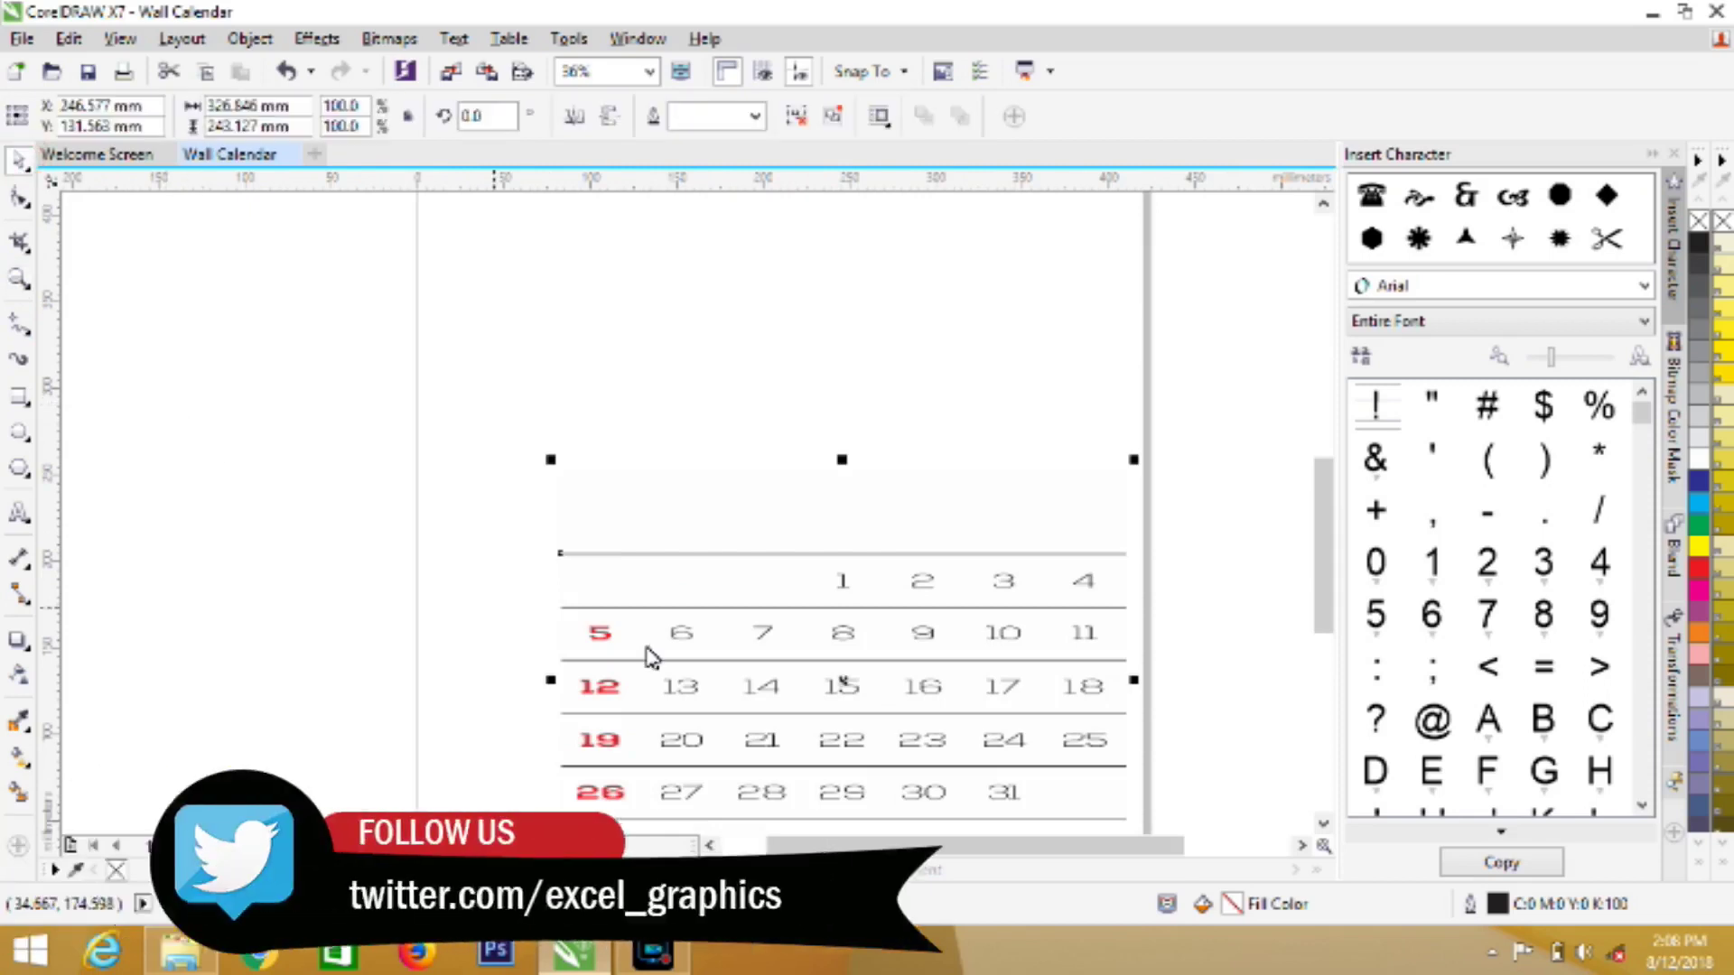
pyautogui.click(1324, 824)
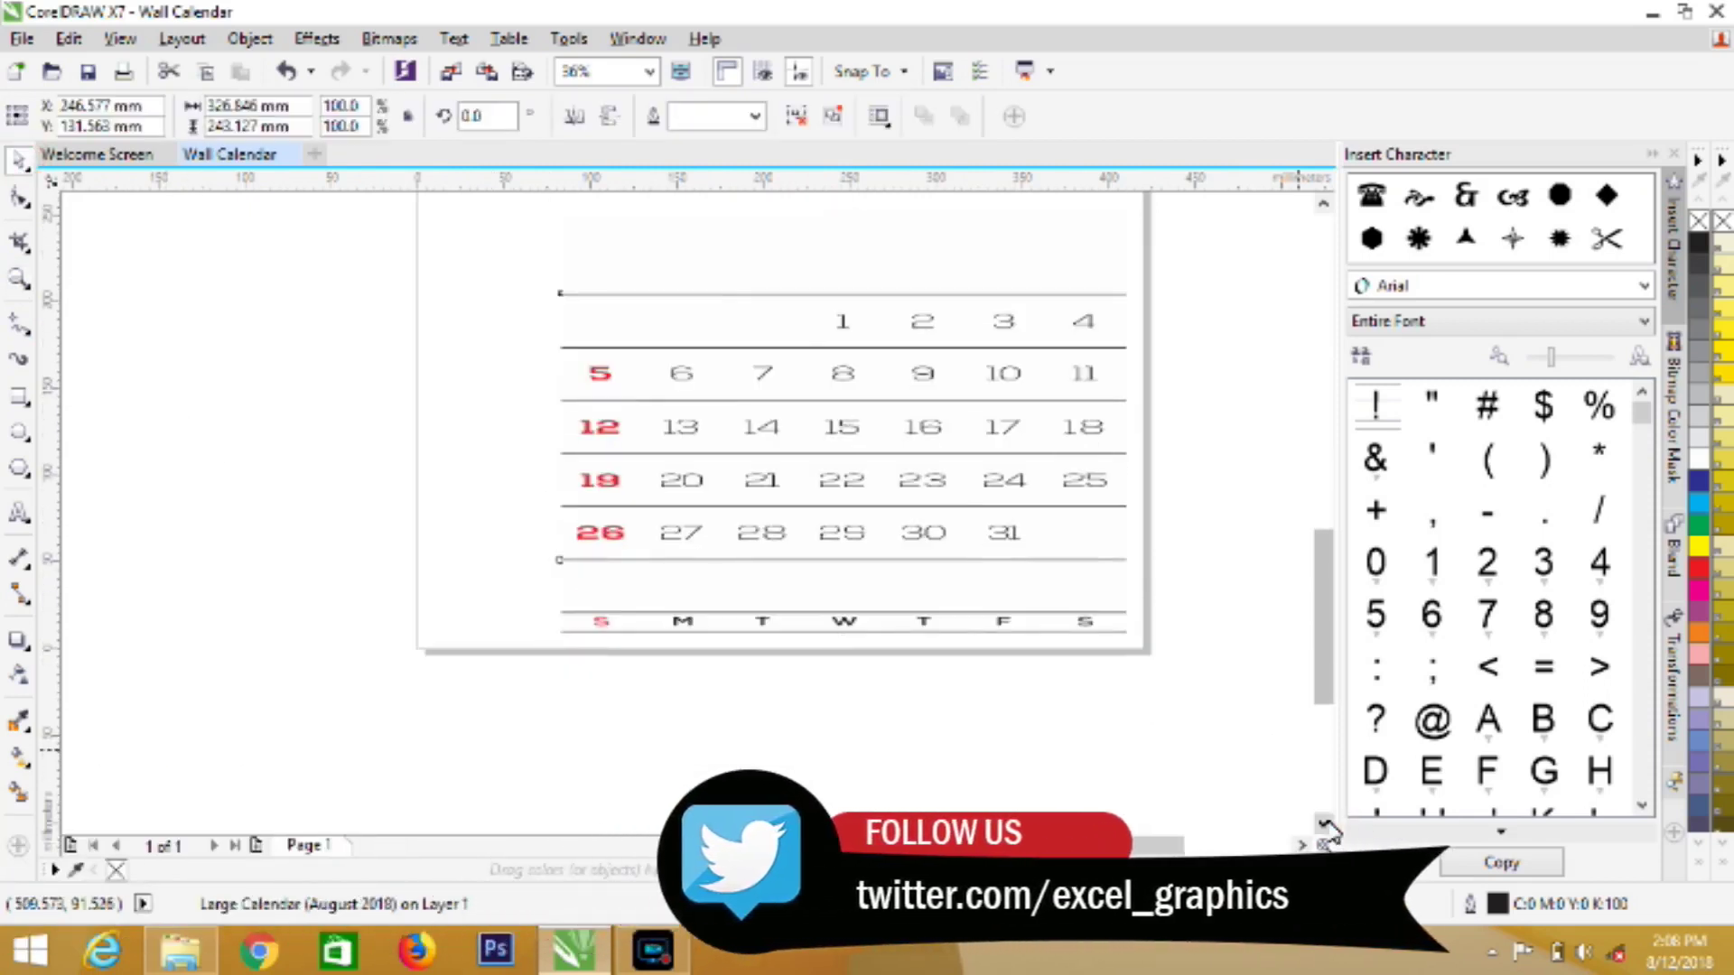
pyautogui.hotkey('ctrl', 'z')
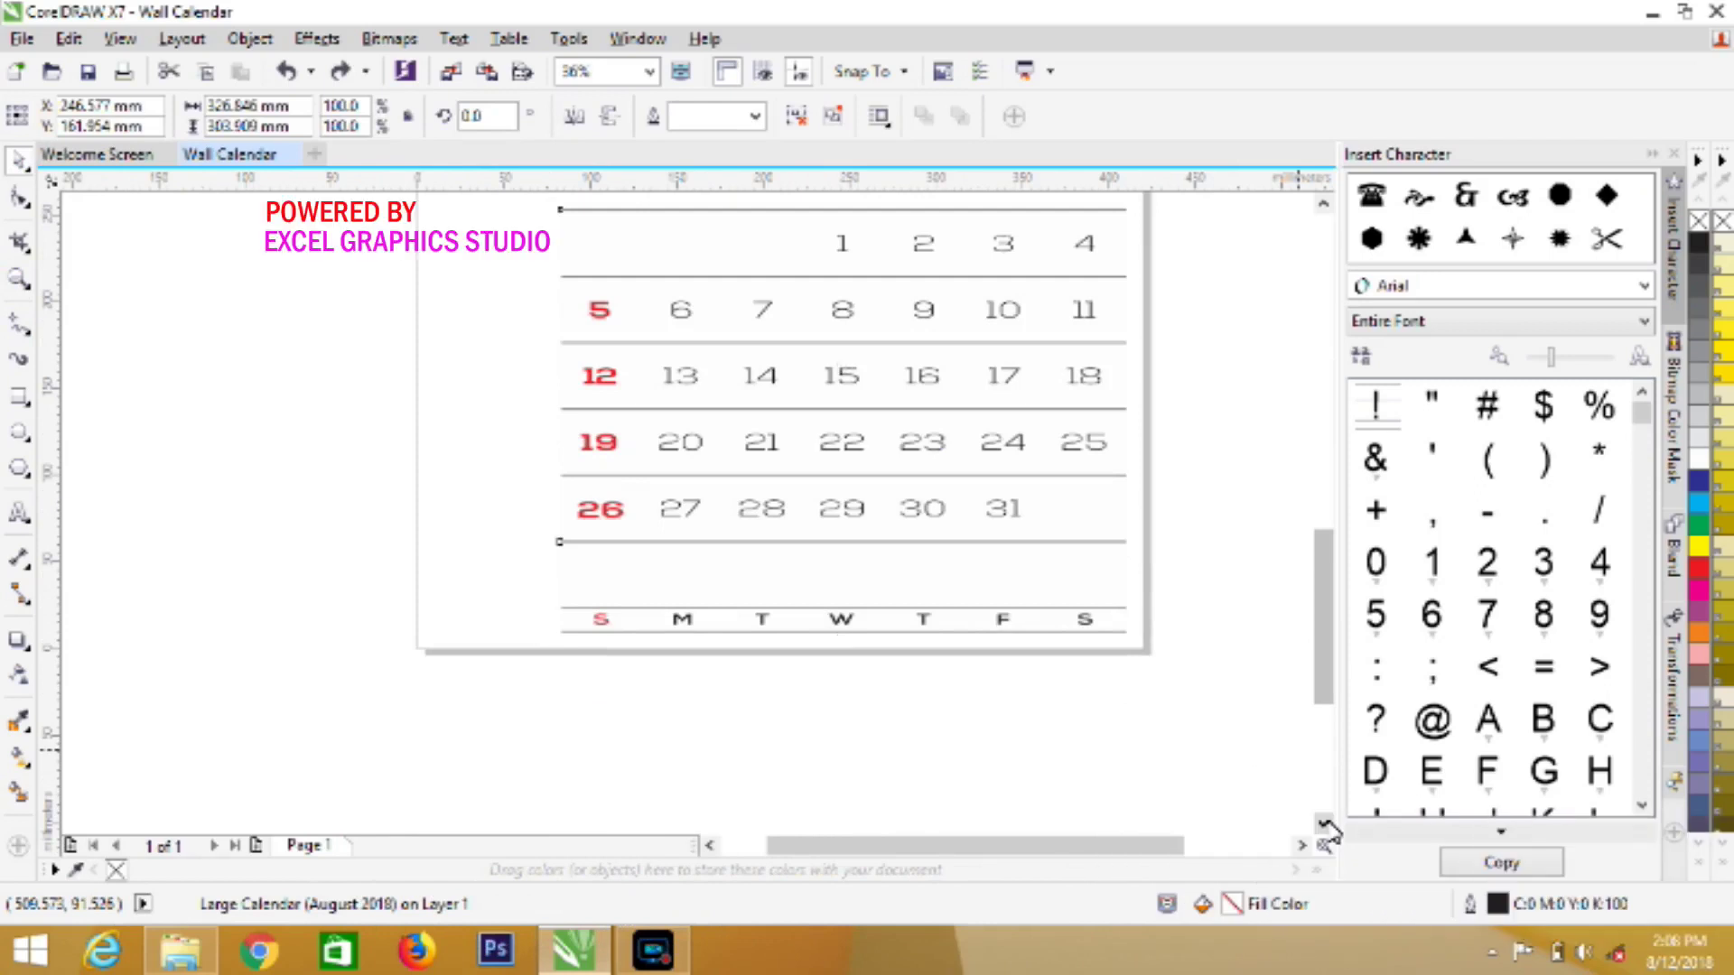
pyautogui.hotkey('ctrl', 'z')
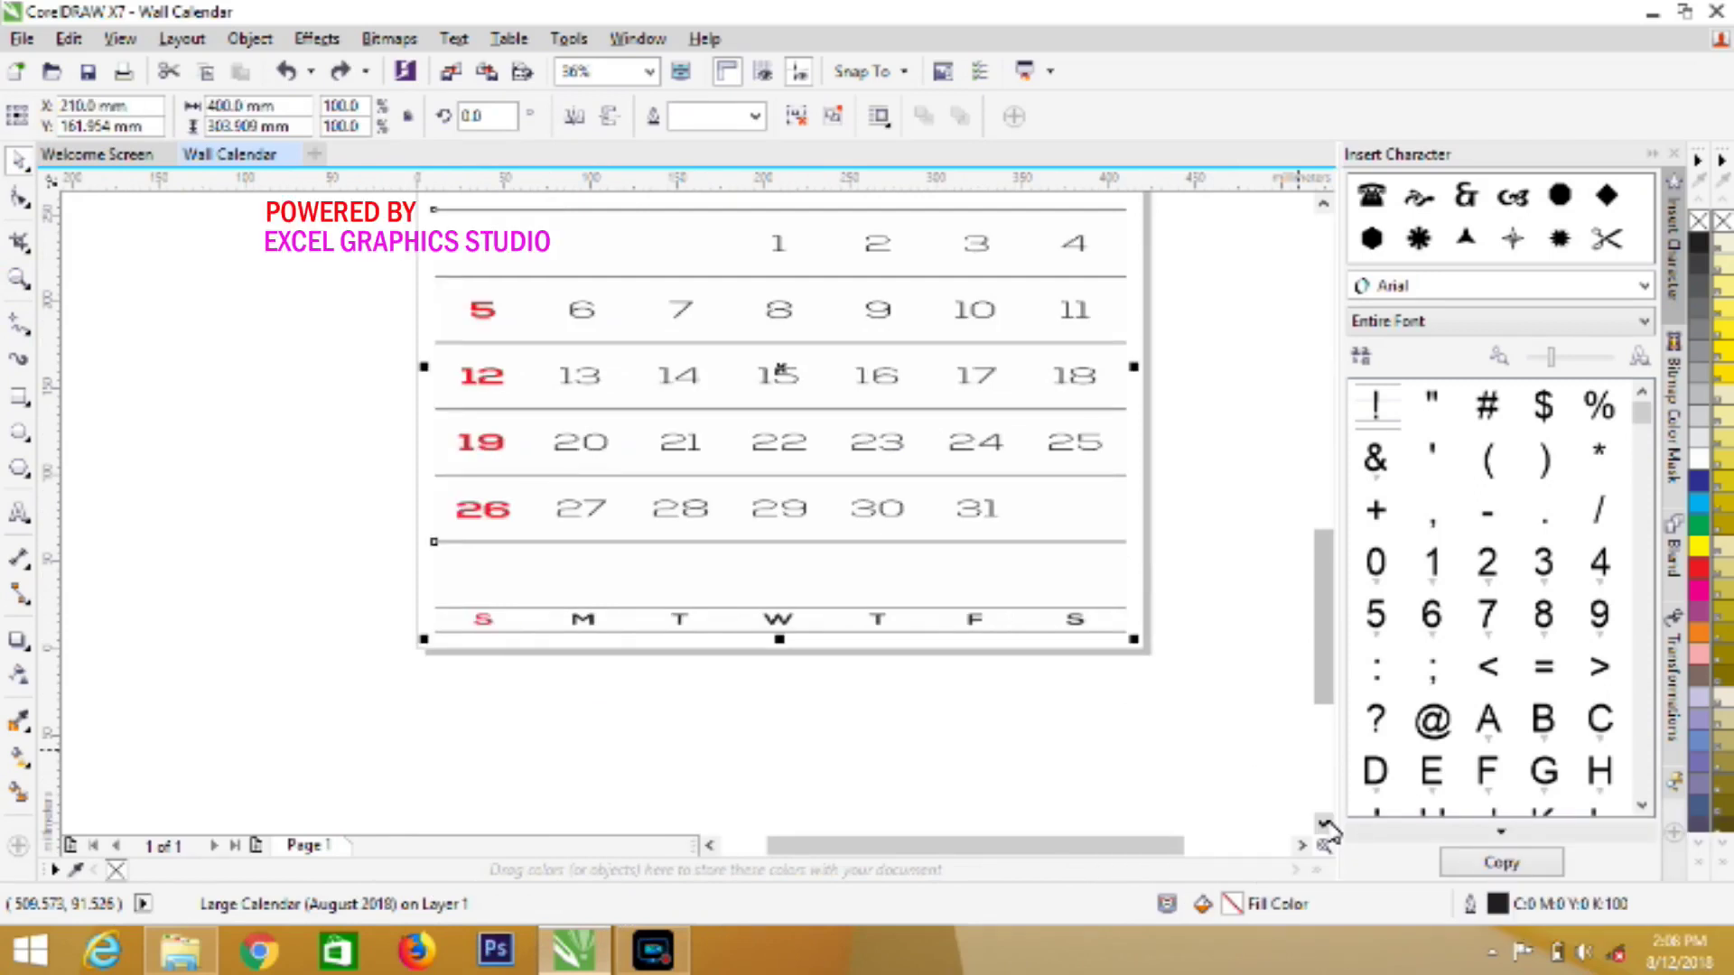
pyautogui.hotkey('ctrl', 'z')
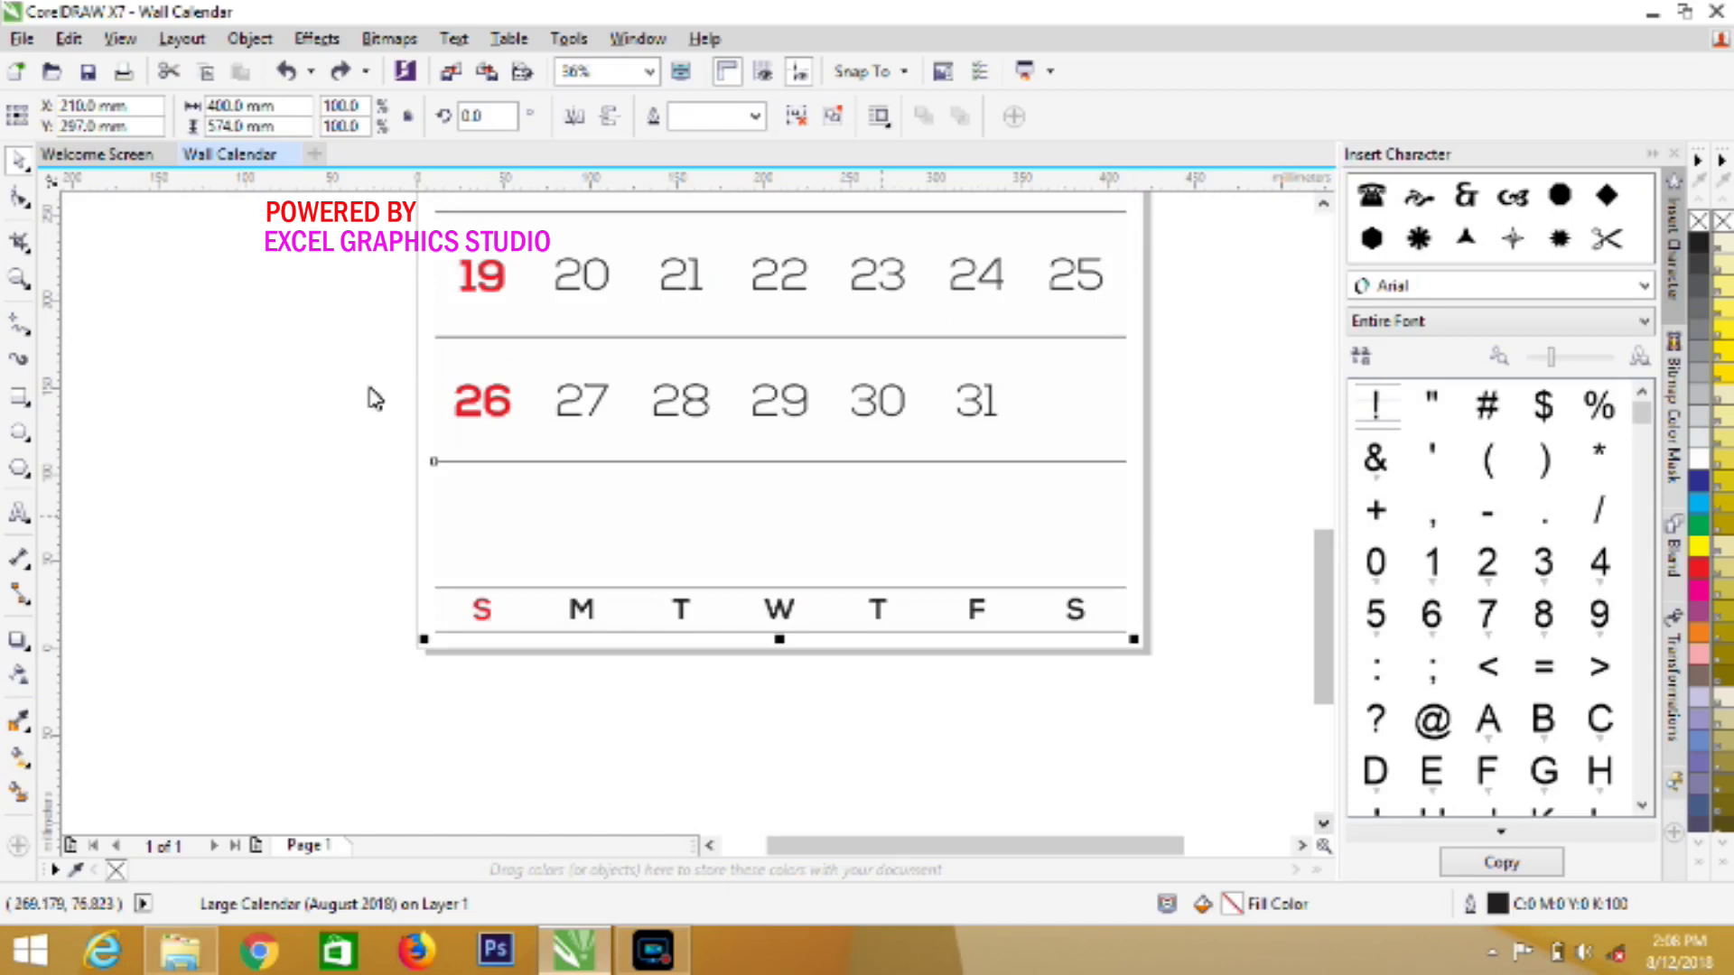
# Zoom out and scale the calendar down proportionally to about 66%
pyautogui.click(18, 278)
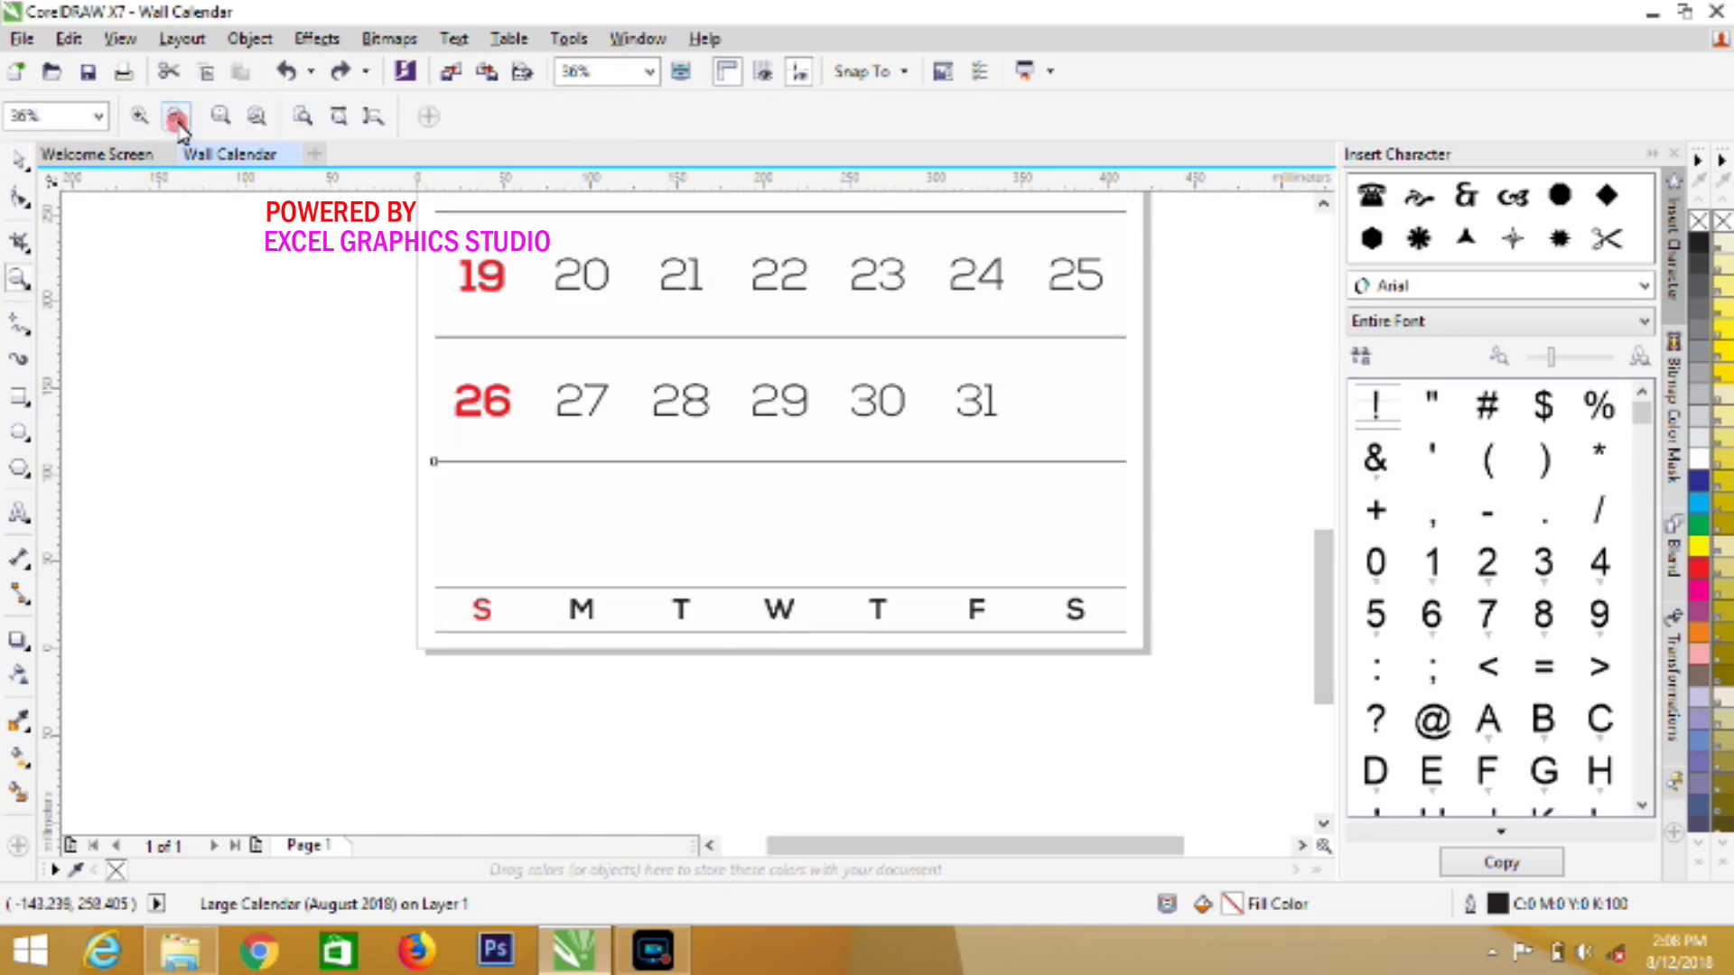
pyautogui.click(176, 116)
pyautogui.click(176, 117)
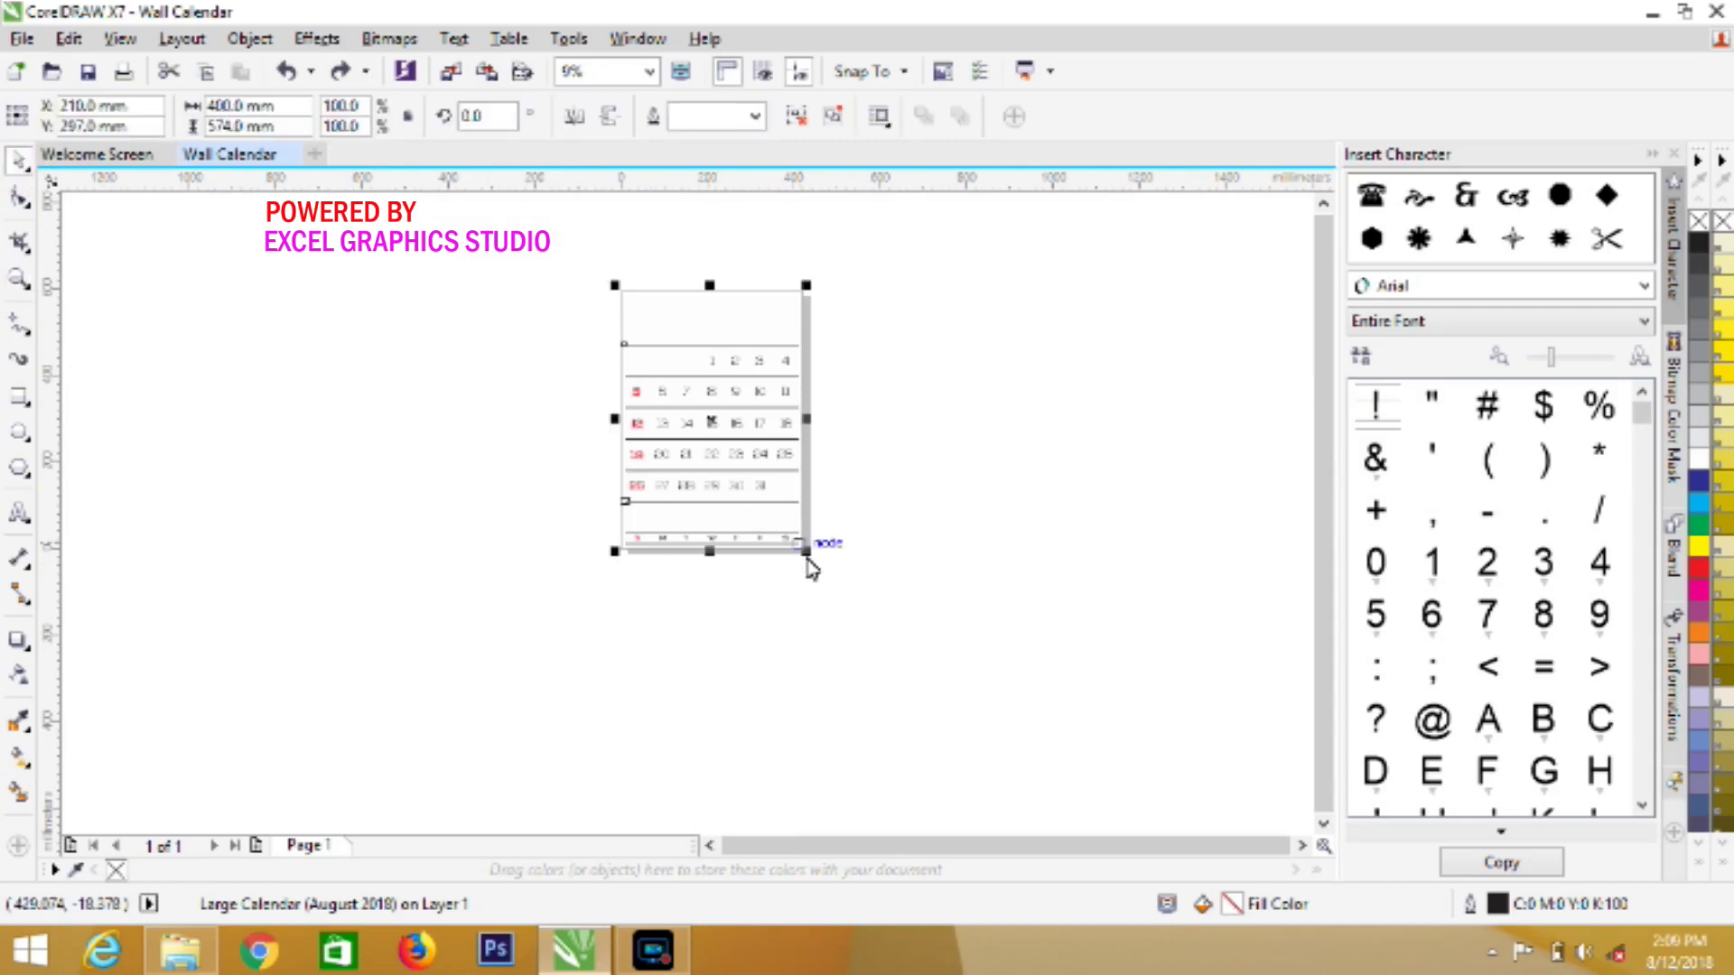
pyautogui.moveTo(807, 560); pyautogui.dragTo(743, 488)
pyautogui.click(712, 420)
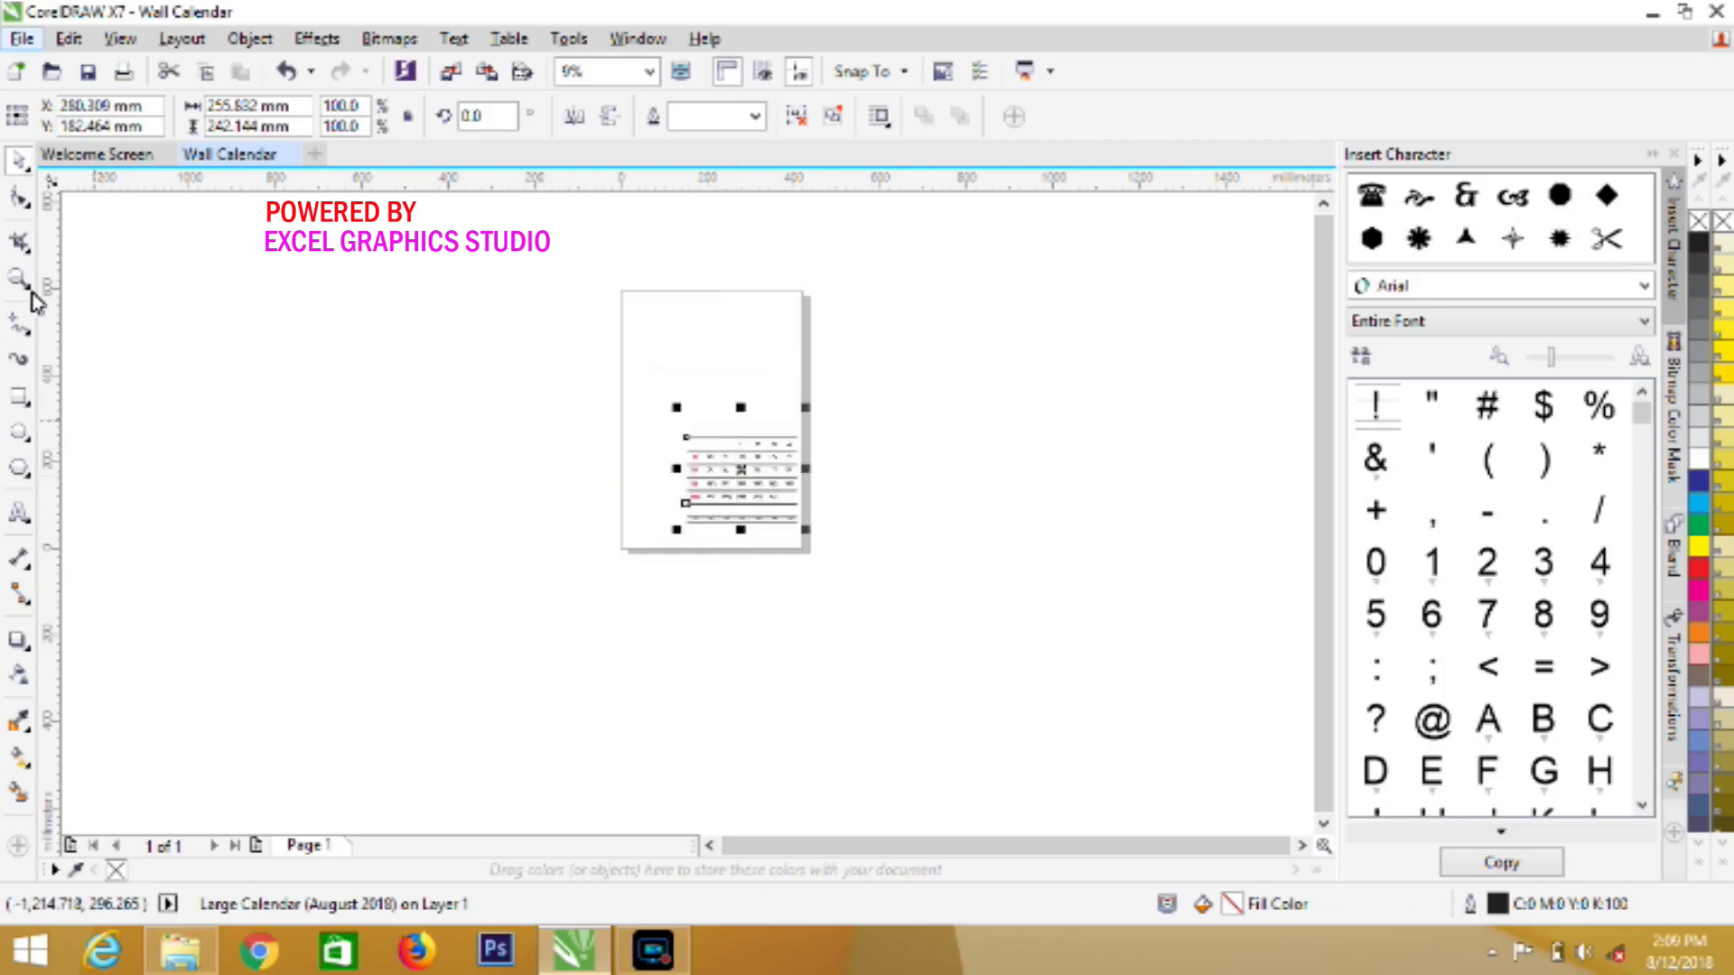
# Scroll up to the empty page top and pull a horizontal guideline down onto the page
pyautogui.click(759, 479)
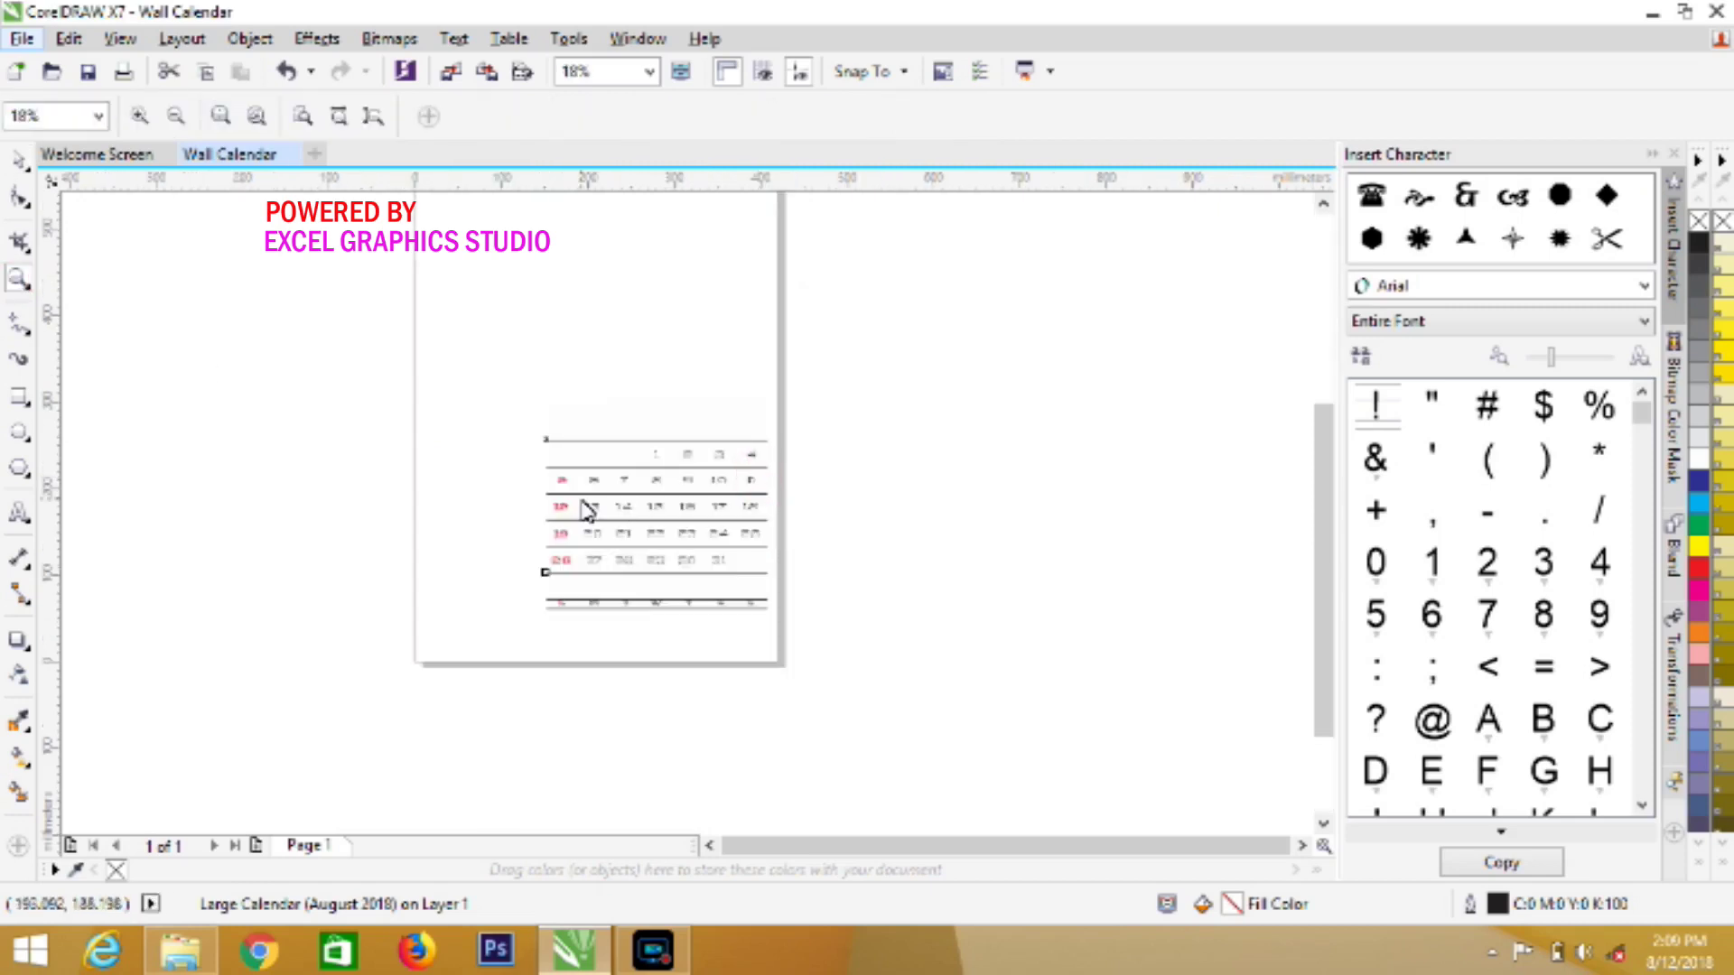
pyautogui.click(652, 576)
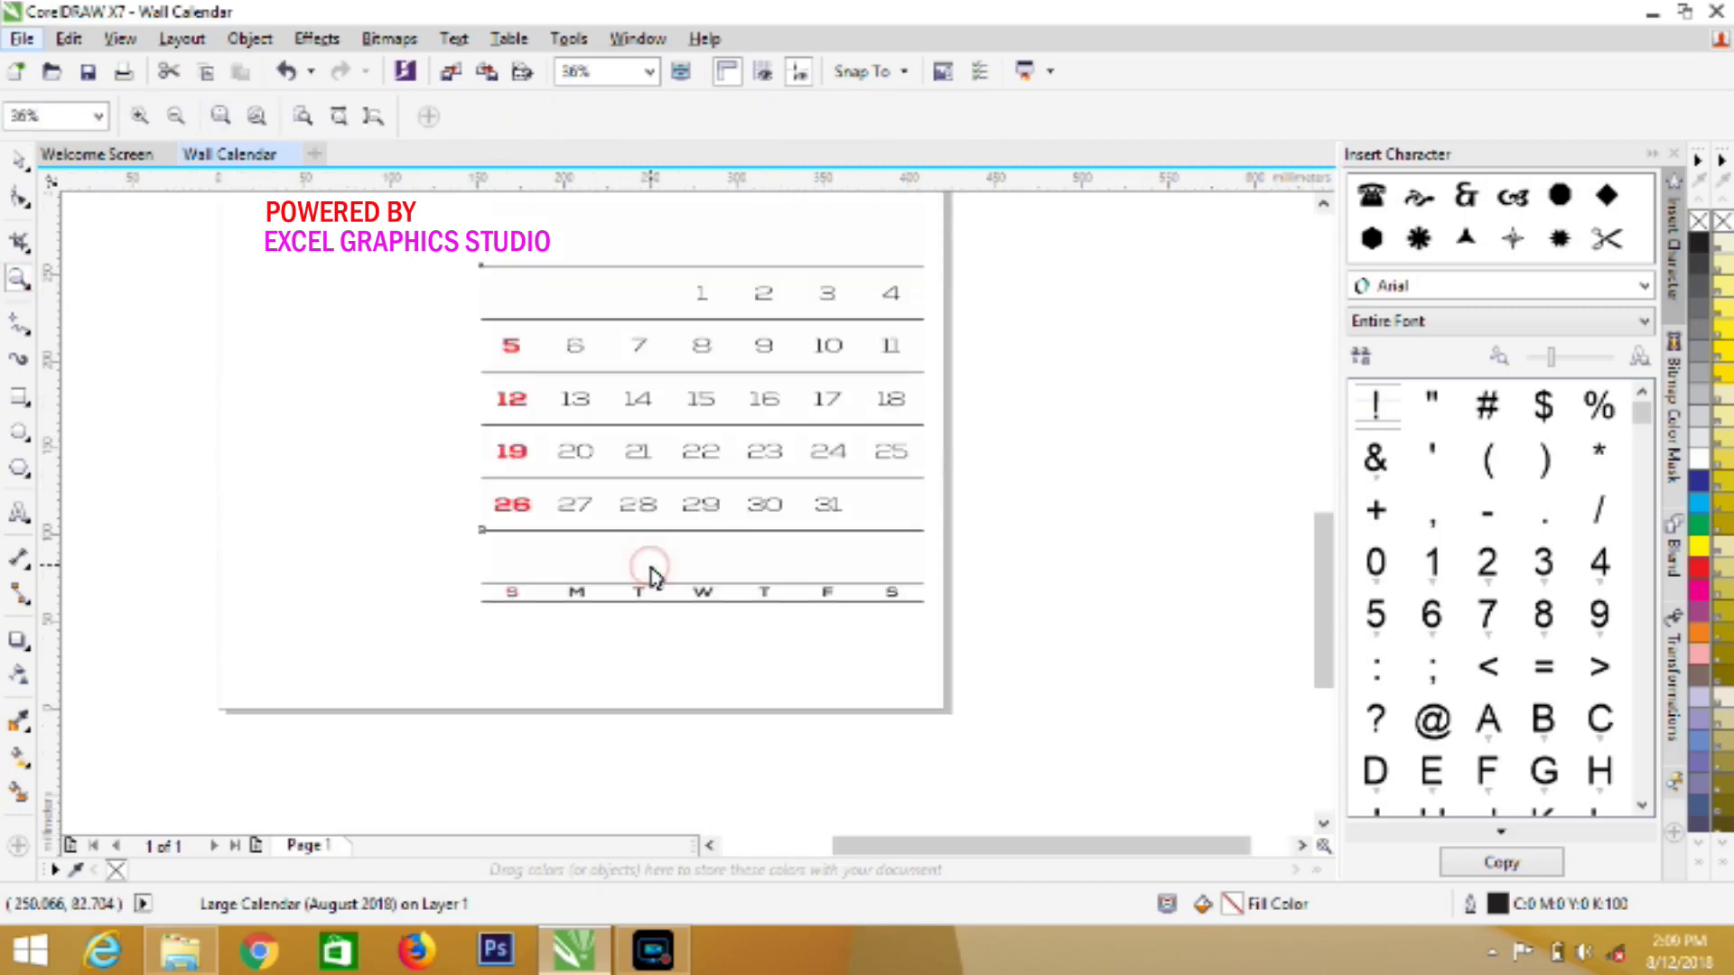
pyautogui.click(22, 167)
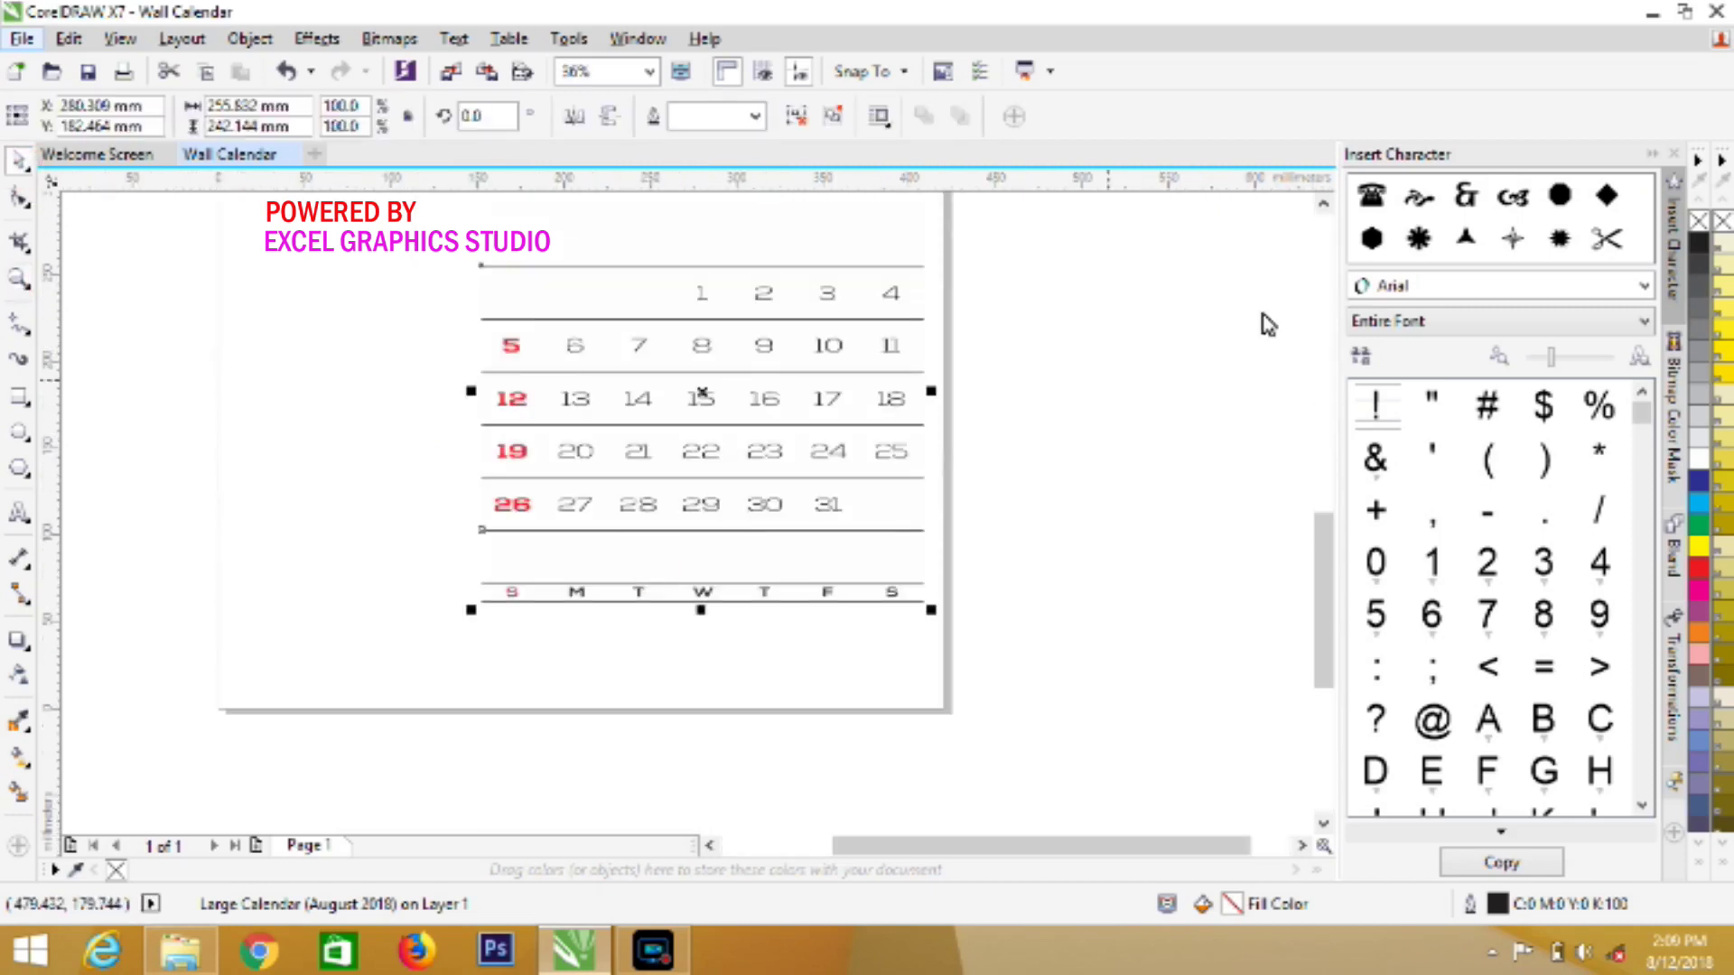
pyautogui.click(1323, 205)
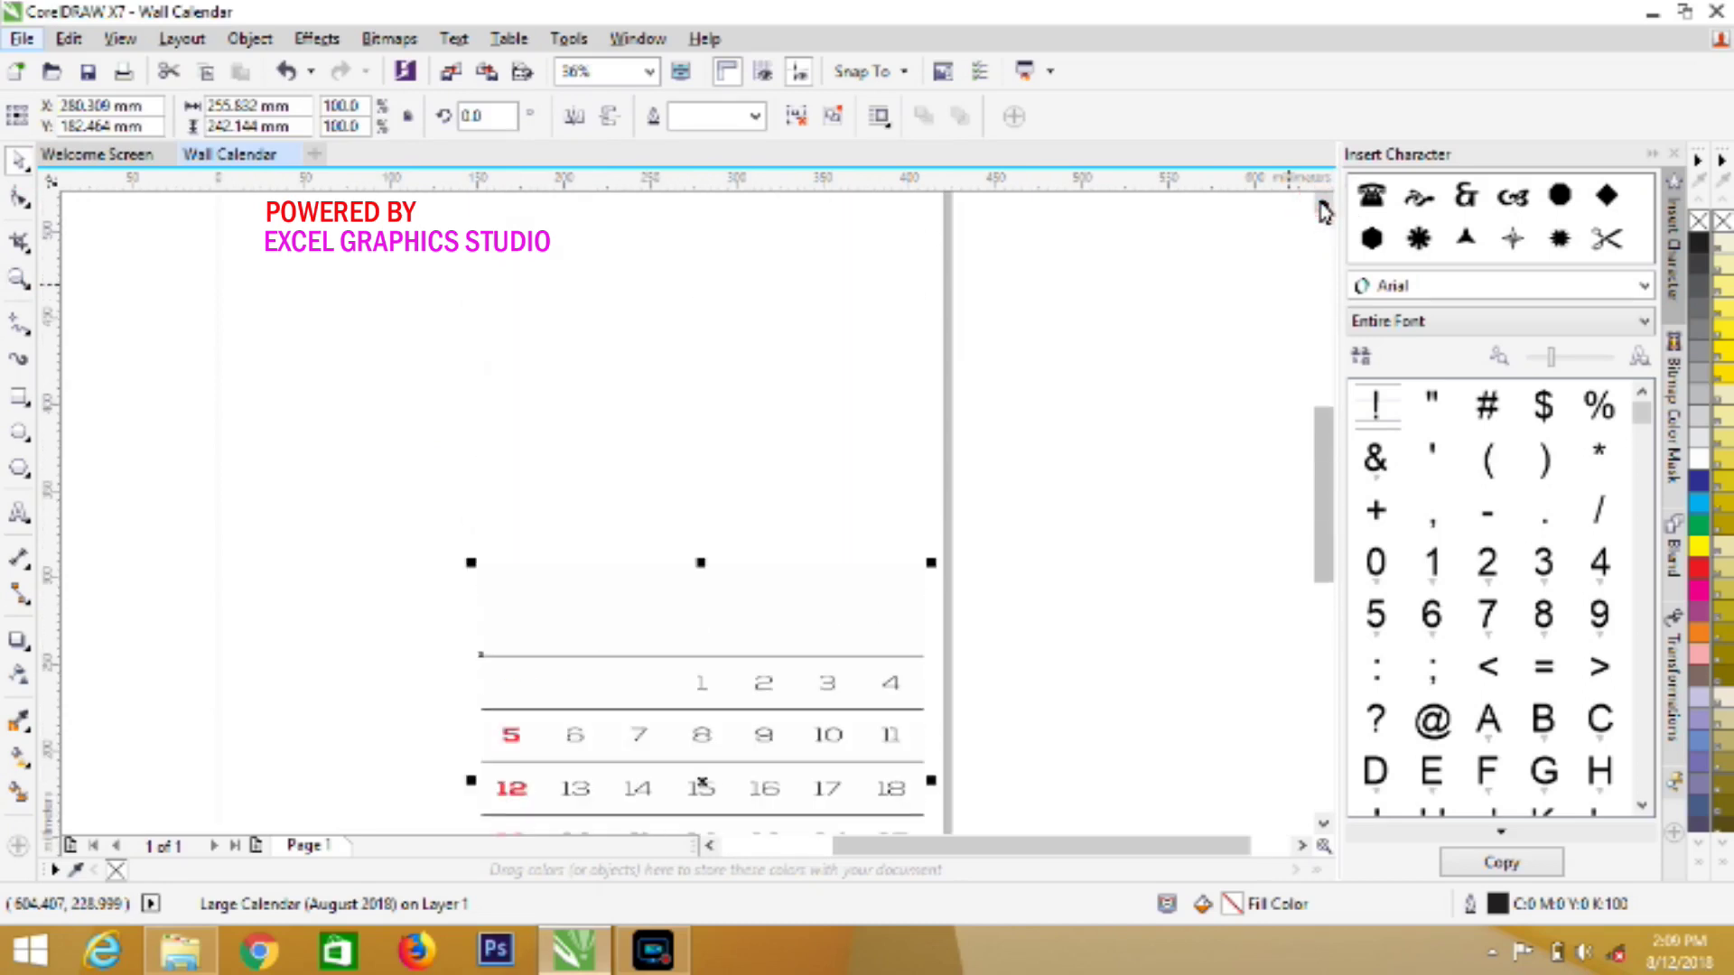
pyautogui.click(1323, 205)
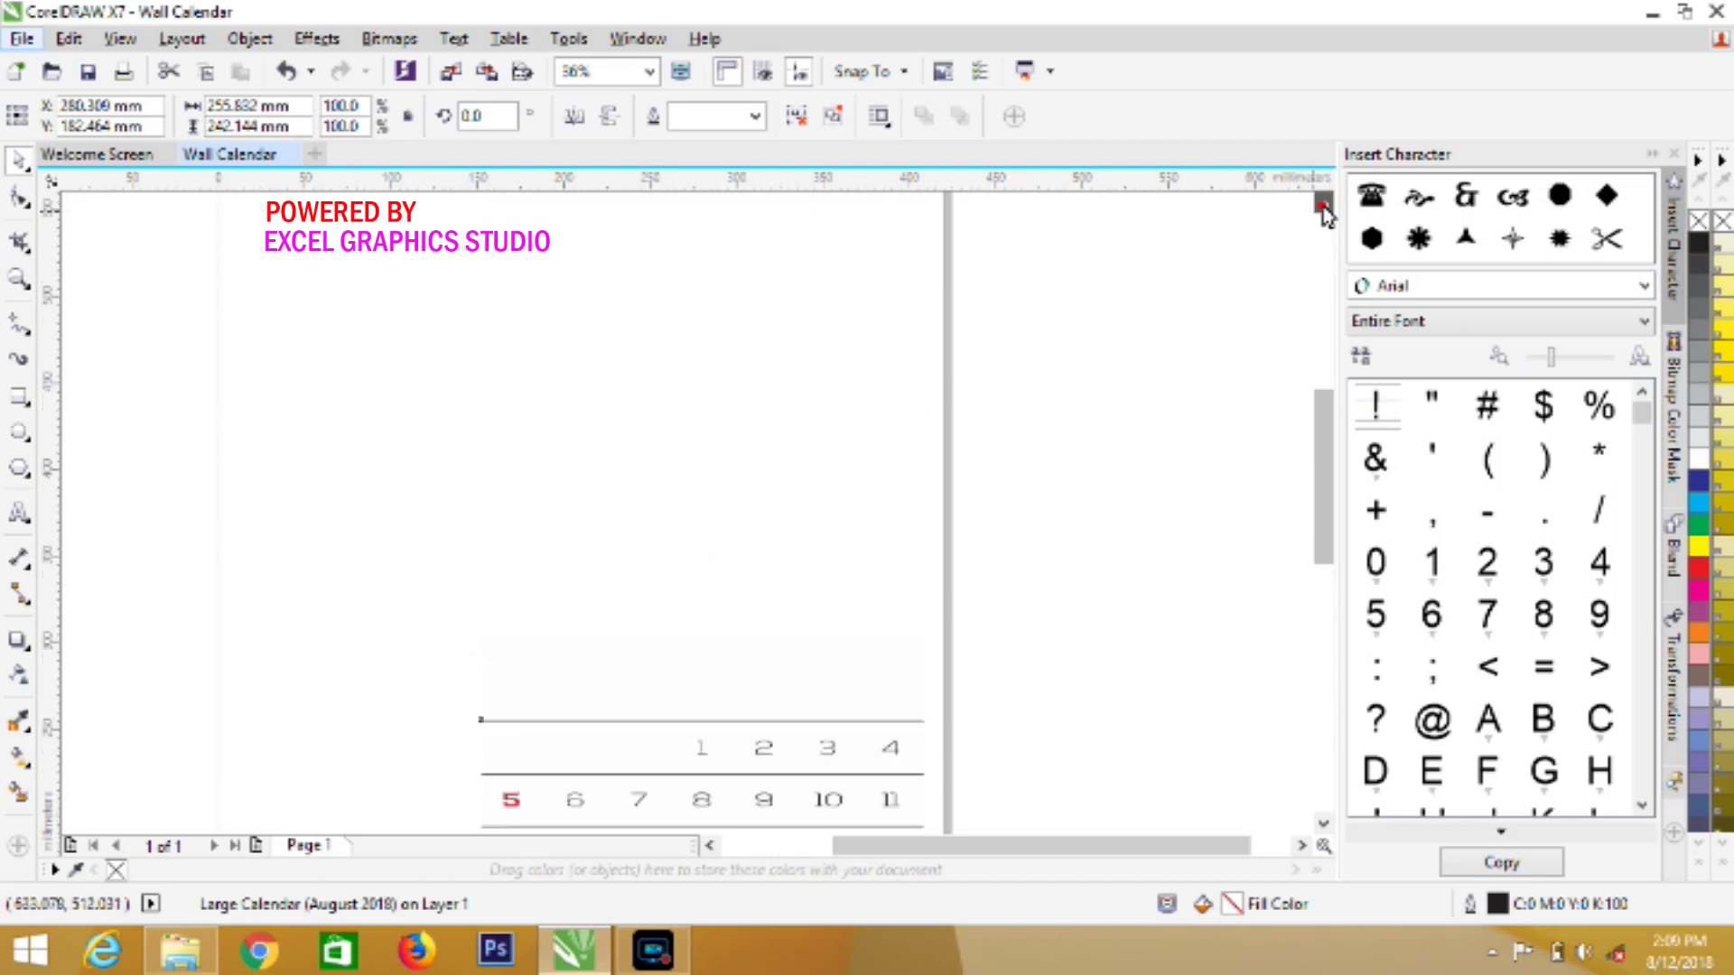
pyautogui.click(1323, 205)
pyautogui.moveTo(769, 184); pyautogui.dragTo(713, 753)
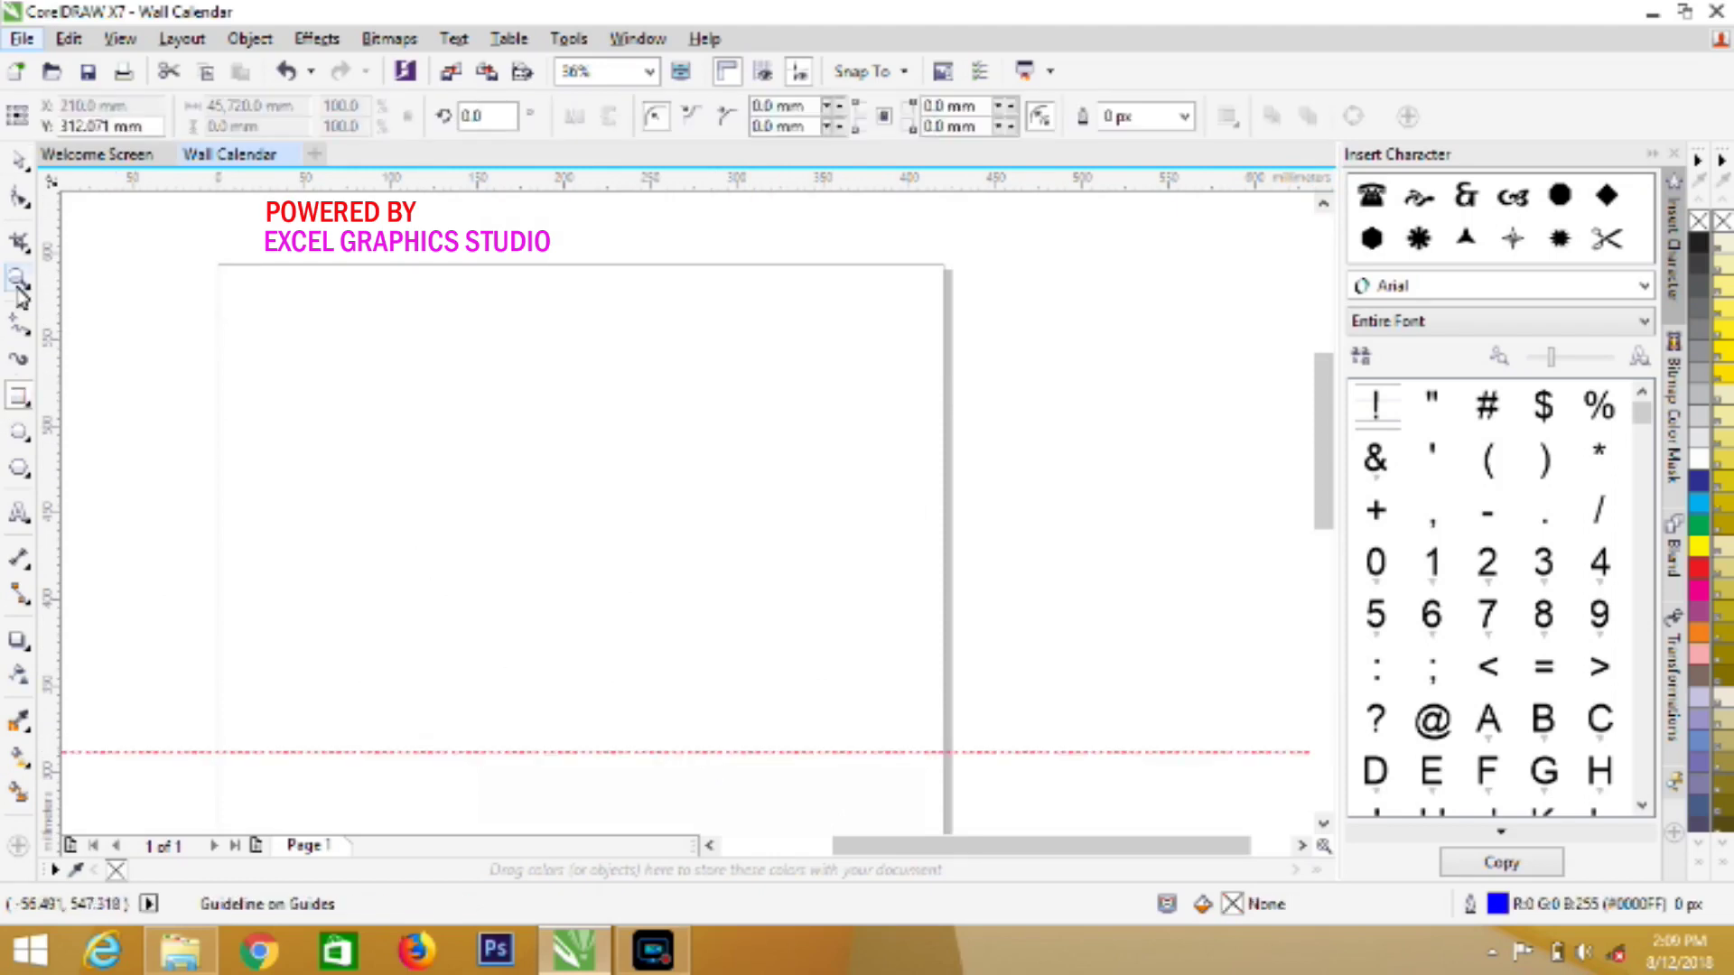
# Draw a full-width 420 × 281 mm header rectangle from the page's top-left corner to the guideline
pyautogui.doubleClick(20, 395)
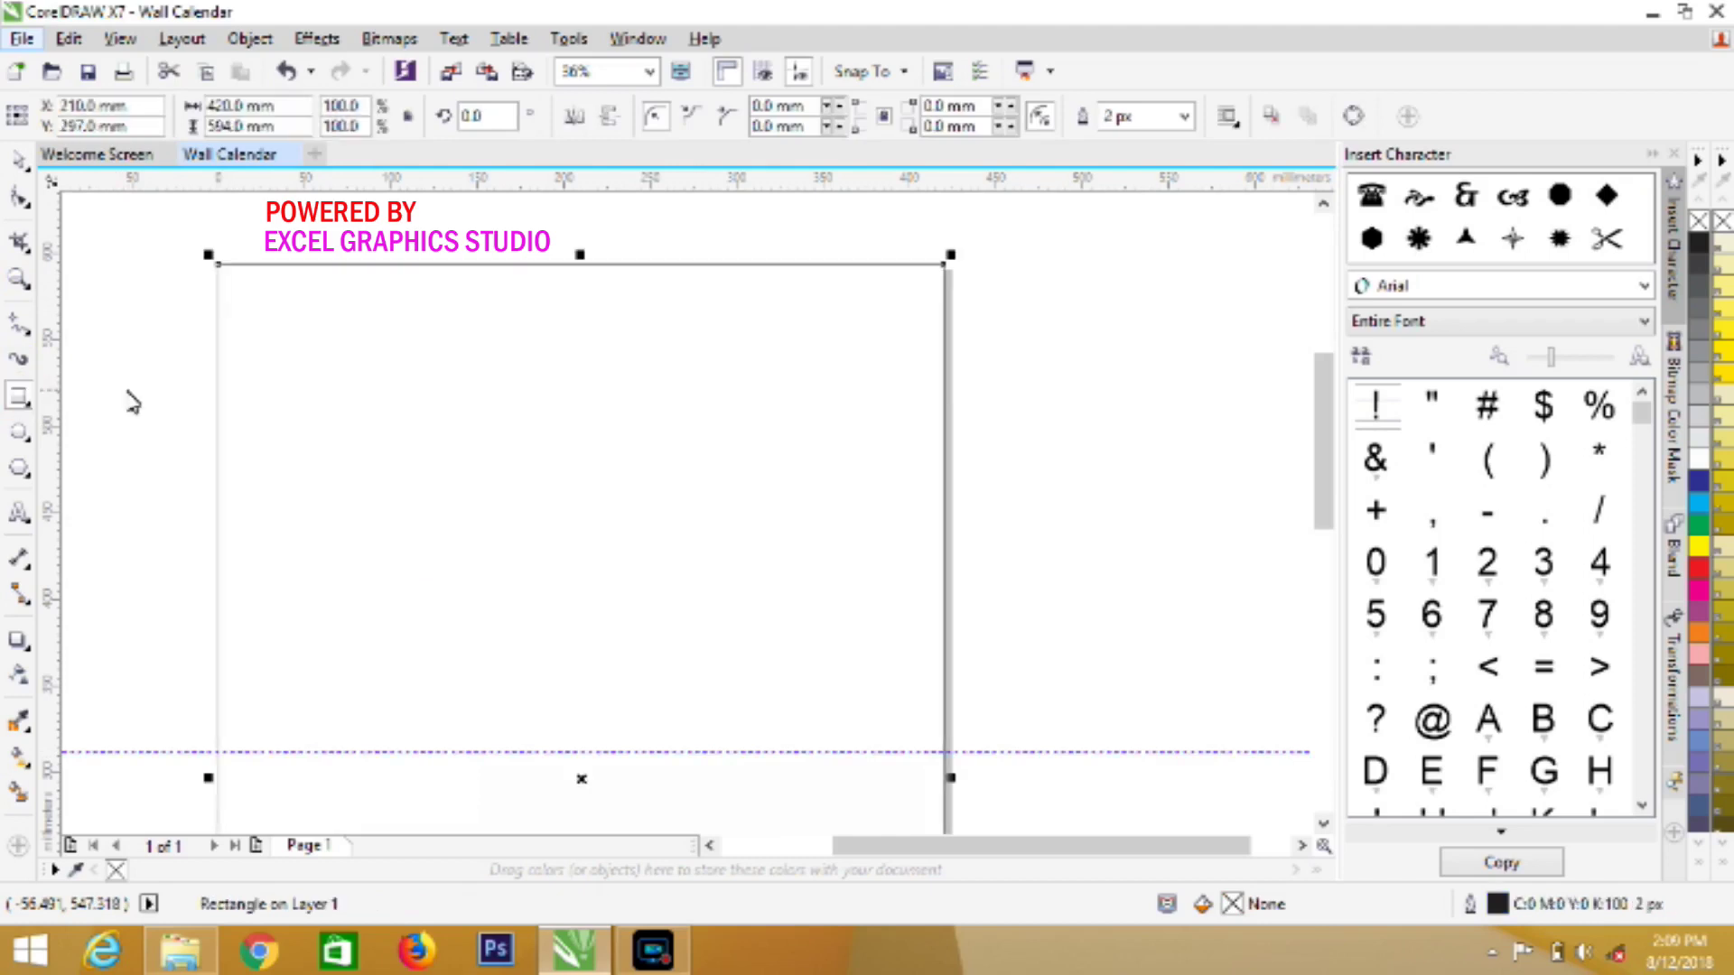
pyautogui.moveTo(217, 265); pyautogui.dragTo(944, 757)
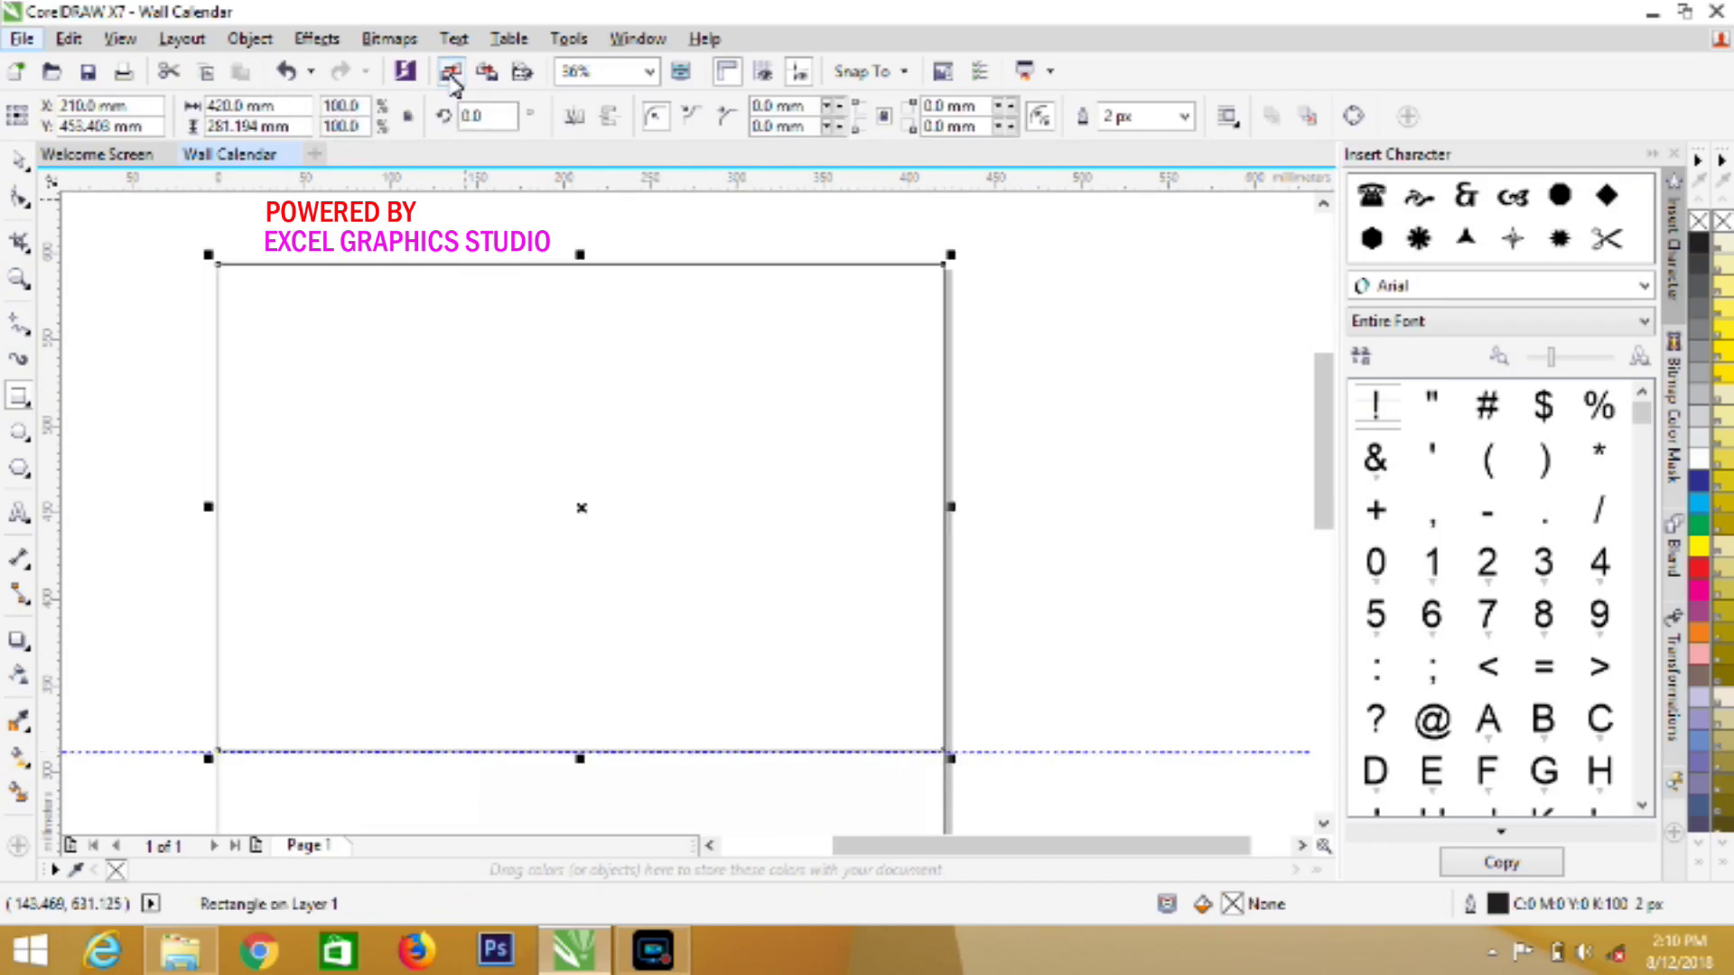
# Import laughing-gull-3419145_960_720.jpg at 420 × 280 mm from the page's top-left, then shift it right
pyautogui.click(452, 76)
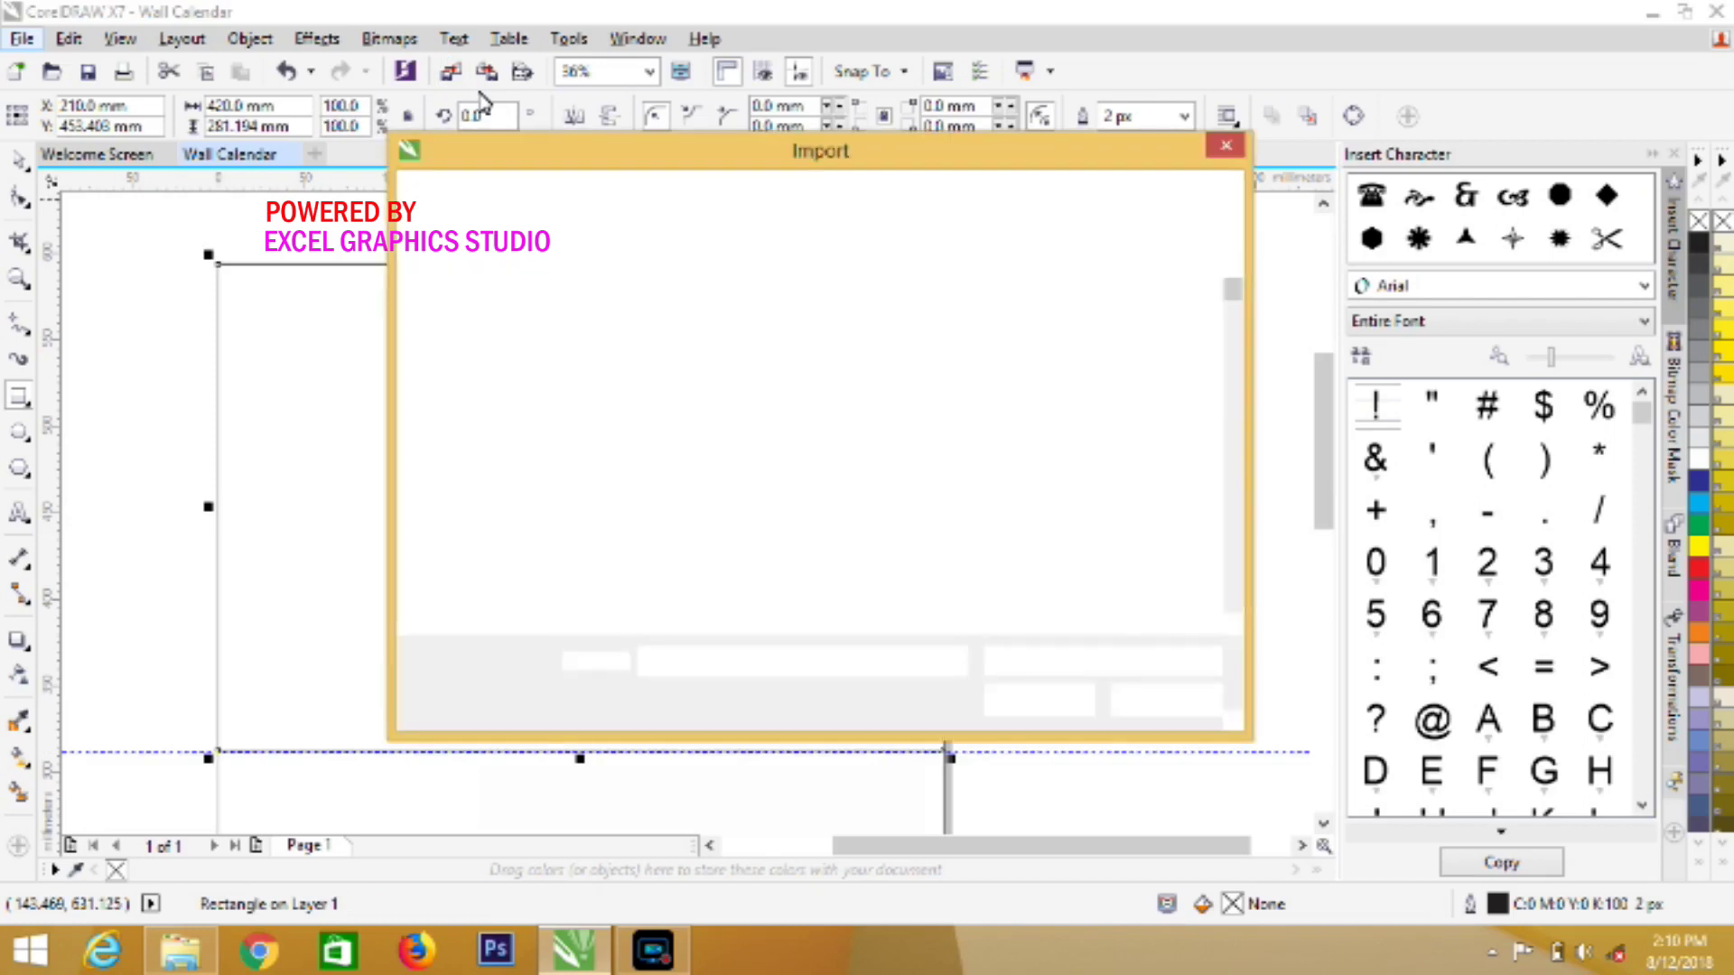
pyautogui.scroll(-10, 1239, 573)
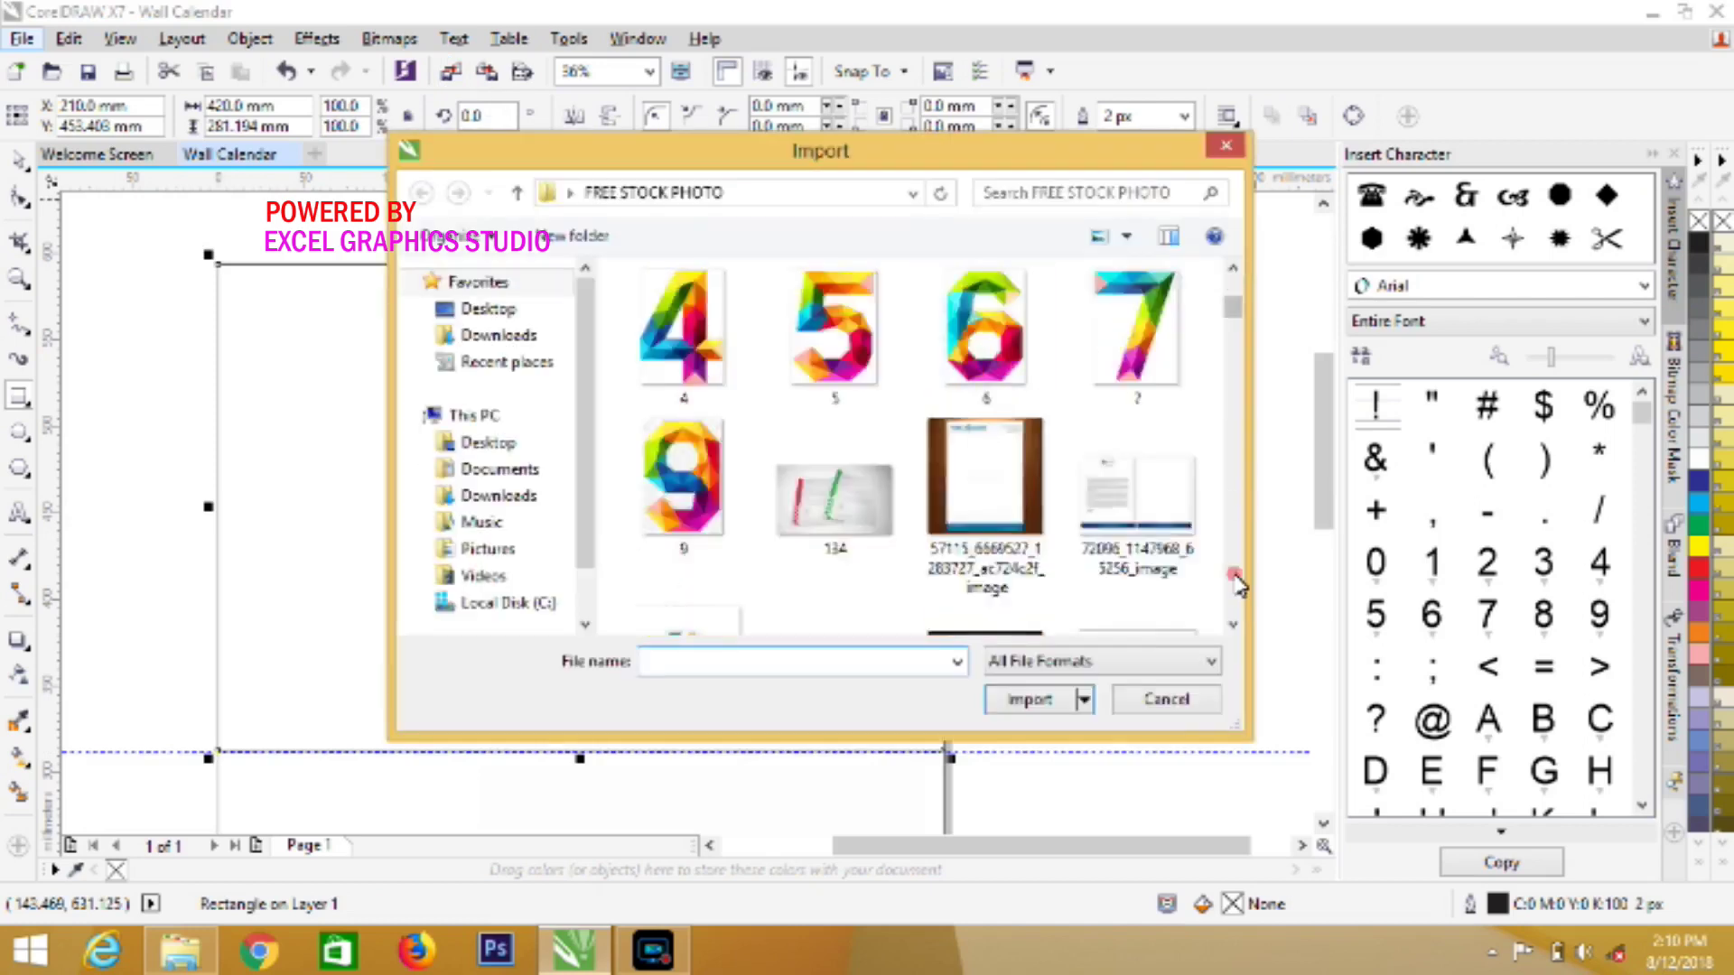
pyautogui.scroll(-15, 1239, 582)
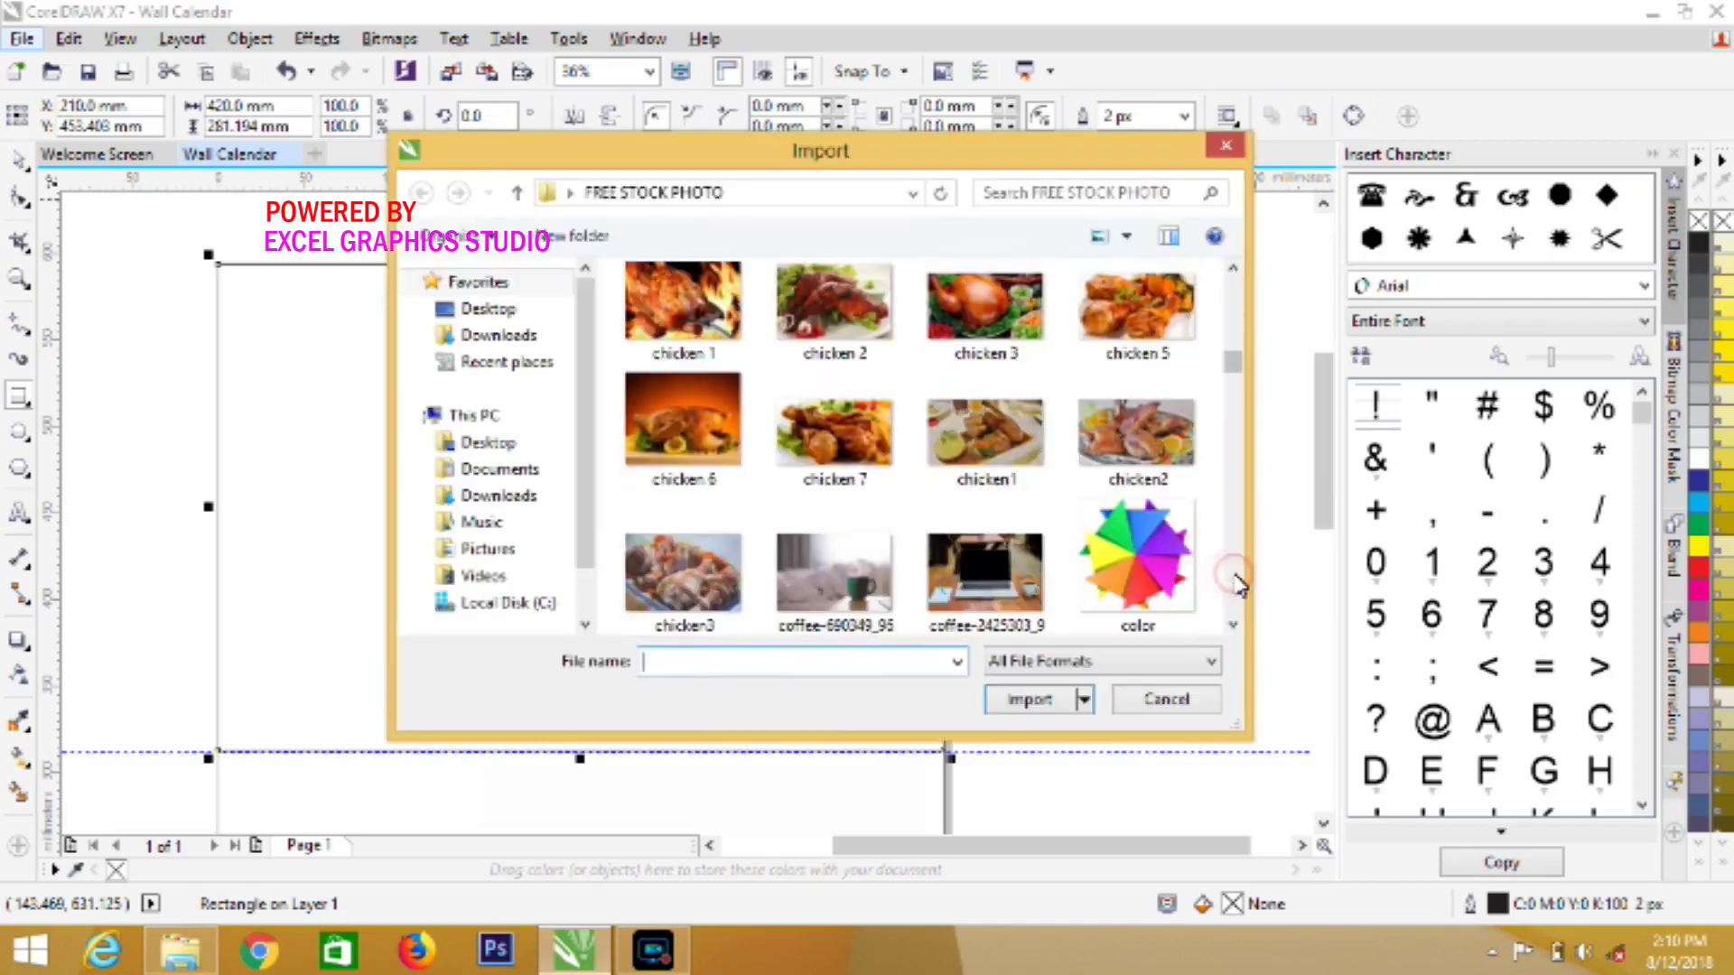
pyautogui.scroll(-8, 1237, 583)
pyautogui.scroll(-4, 1239, 583)
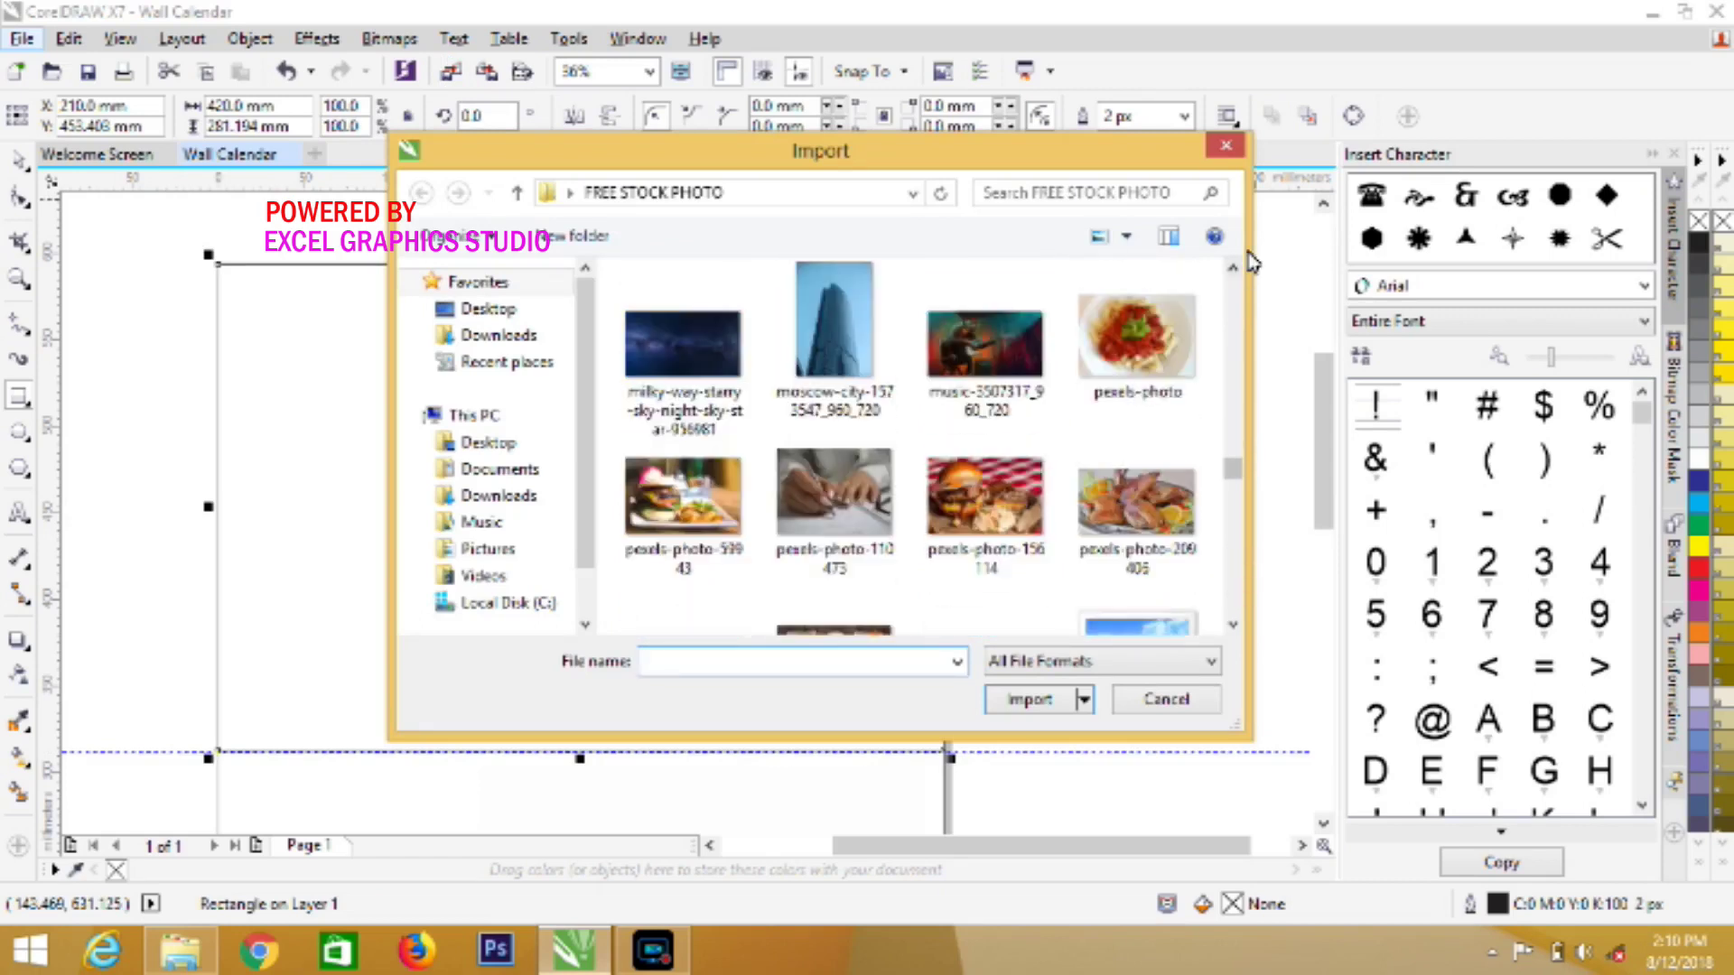
pyautogui.scroll(2, 1234, 271)
pyautogui.scroll(1, 1233, 275)
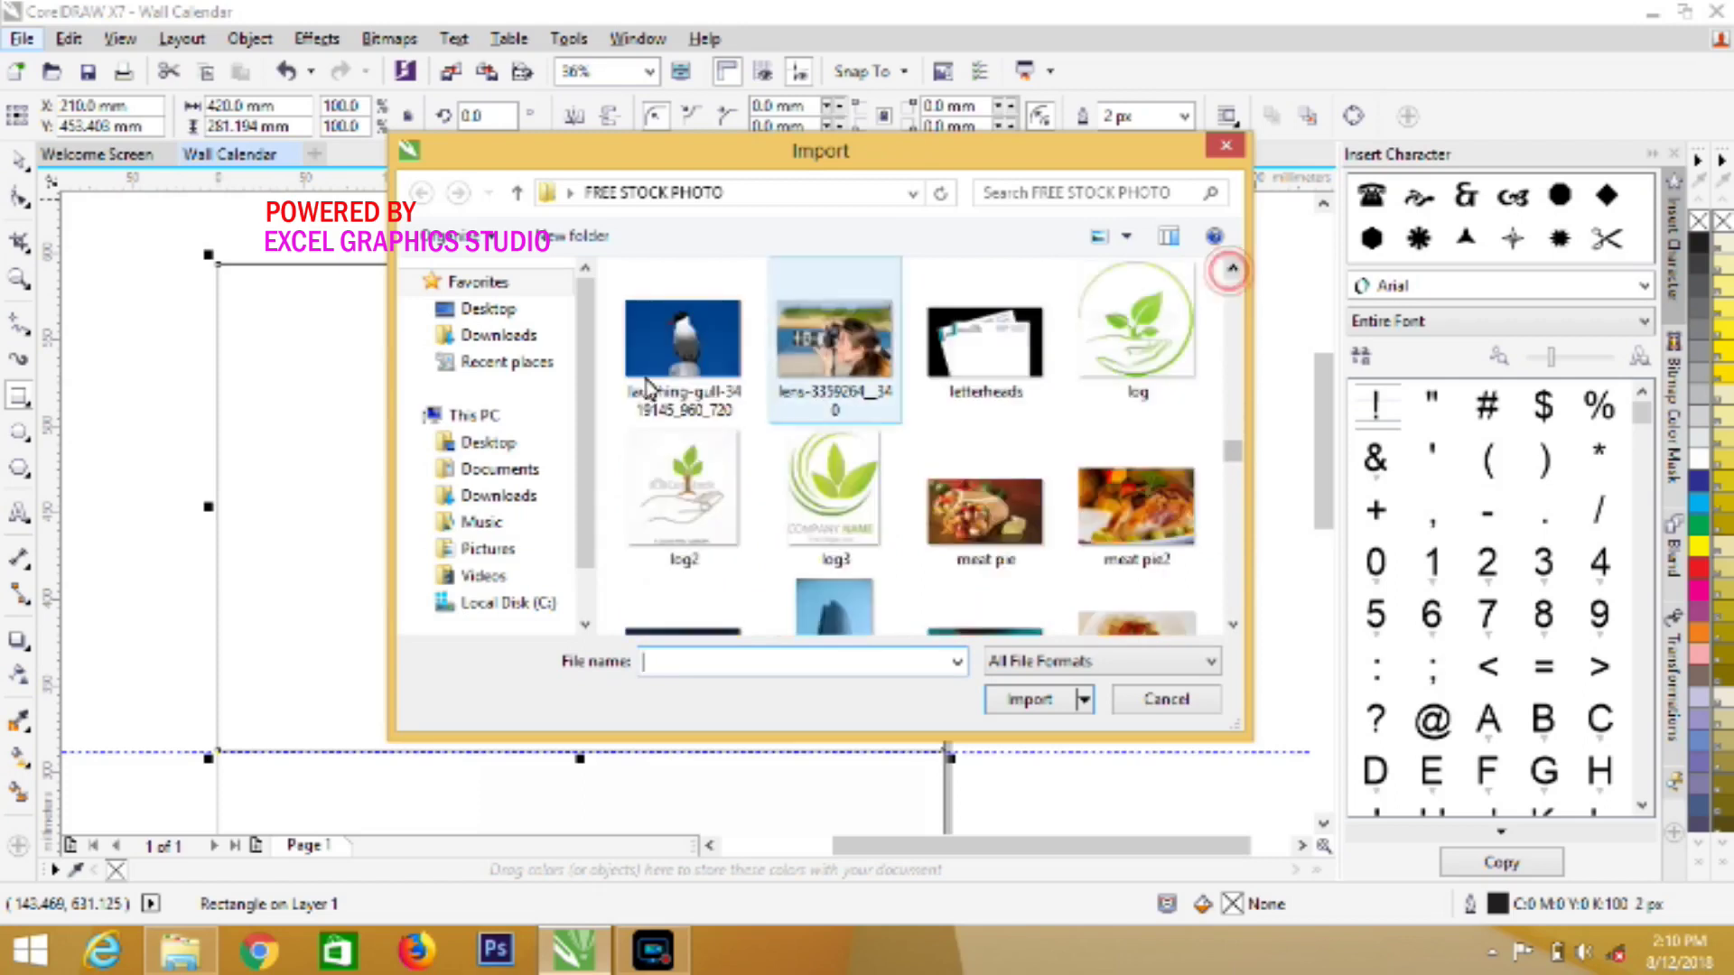
pyautogui.click(646, 388)
pyautogui.click(1029, 733)
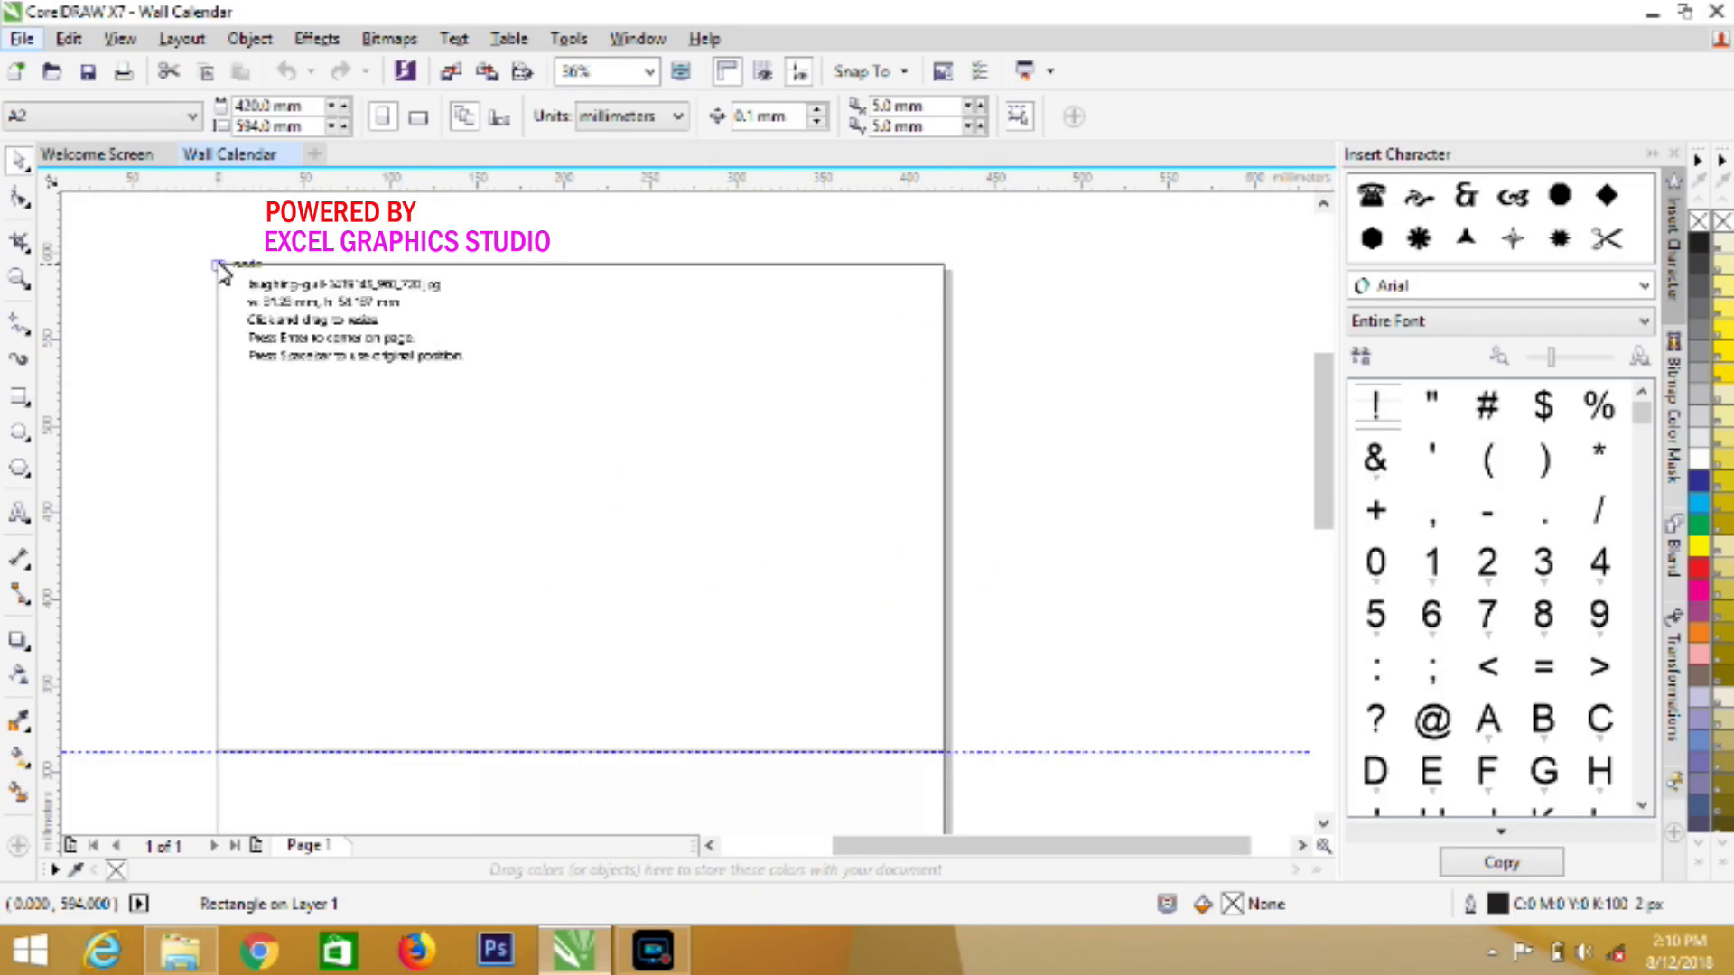
pyautogui.moveTo(220, 268); pyautogui.dragTo(947, 774)
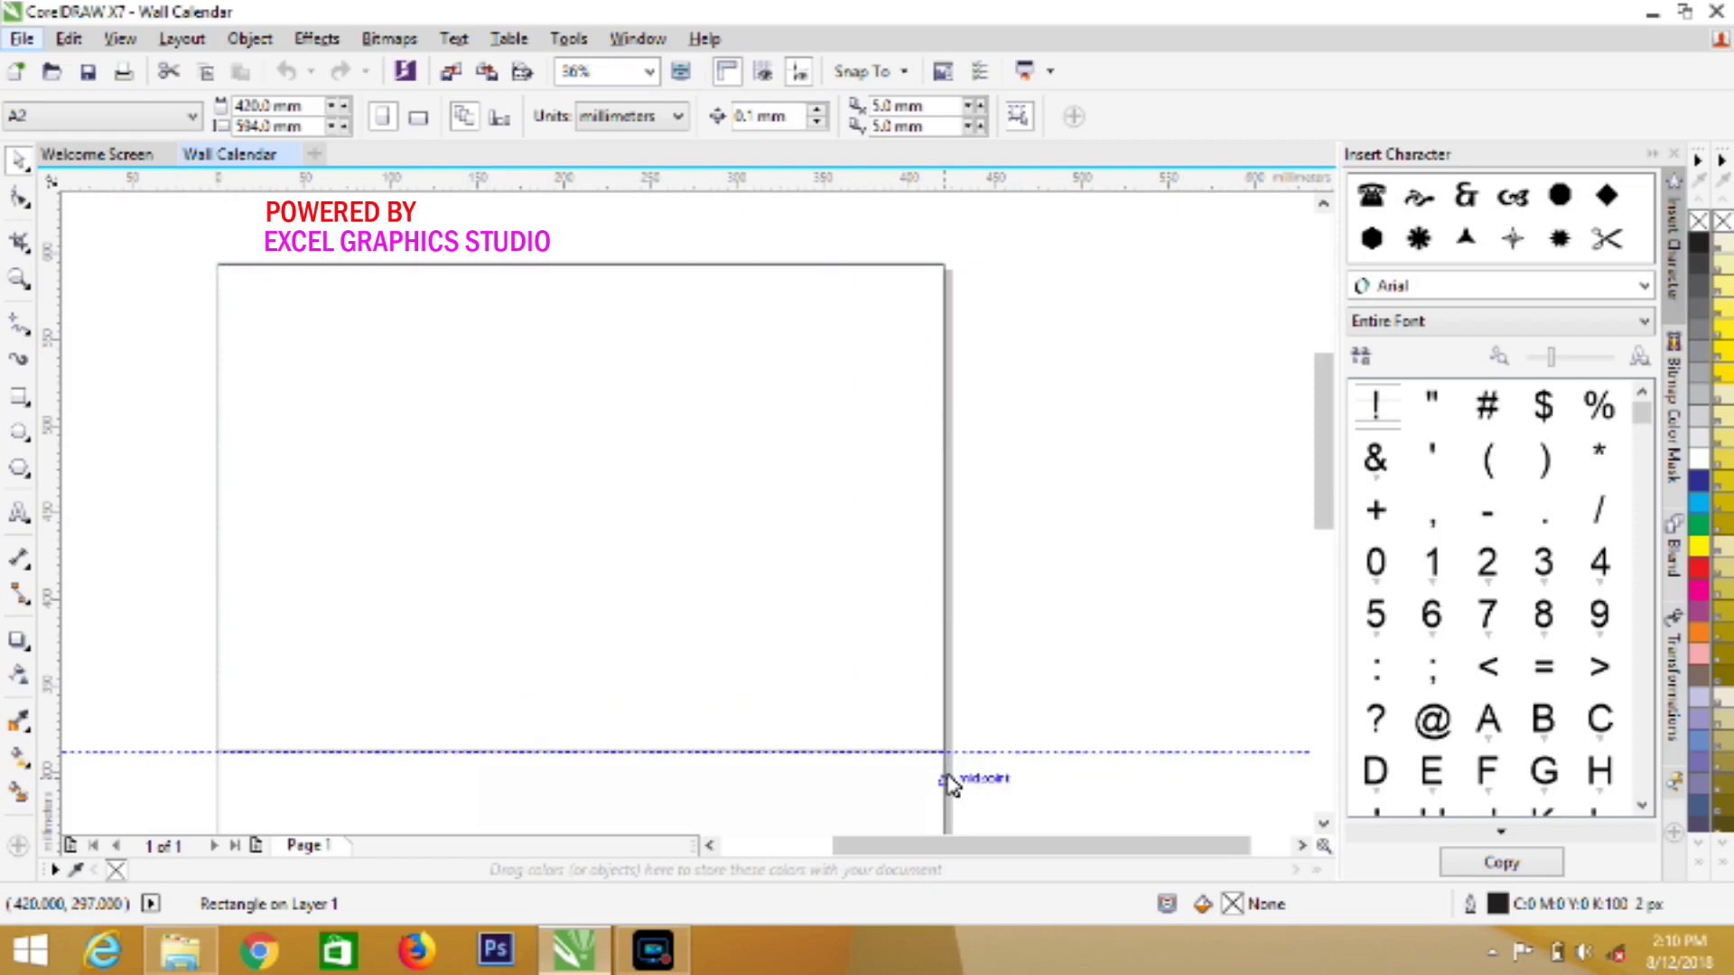
pyautogui.moveTo(612, 507); pyautogui.dragTo(1007, 492)
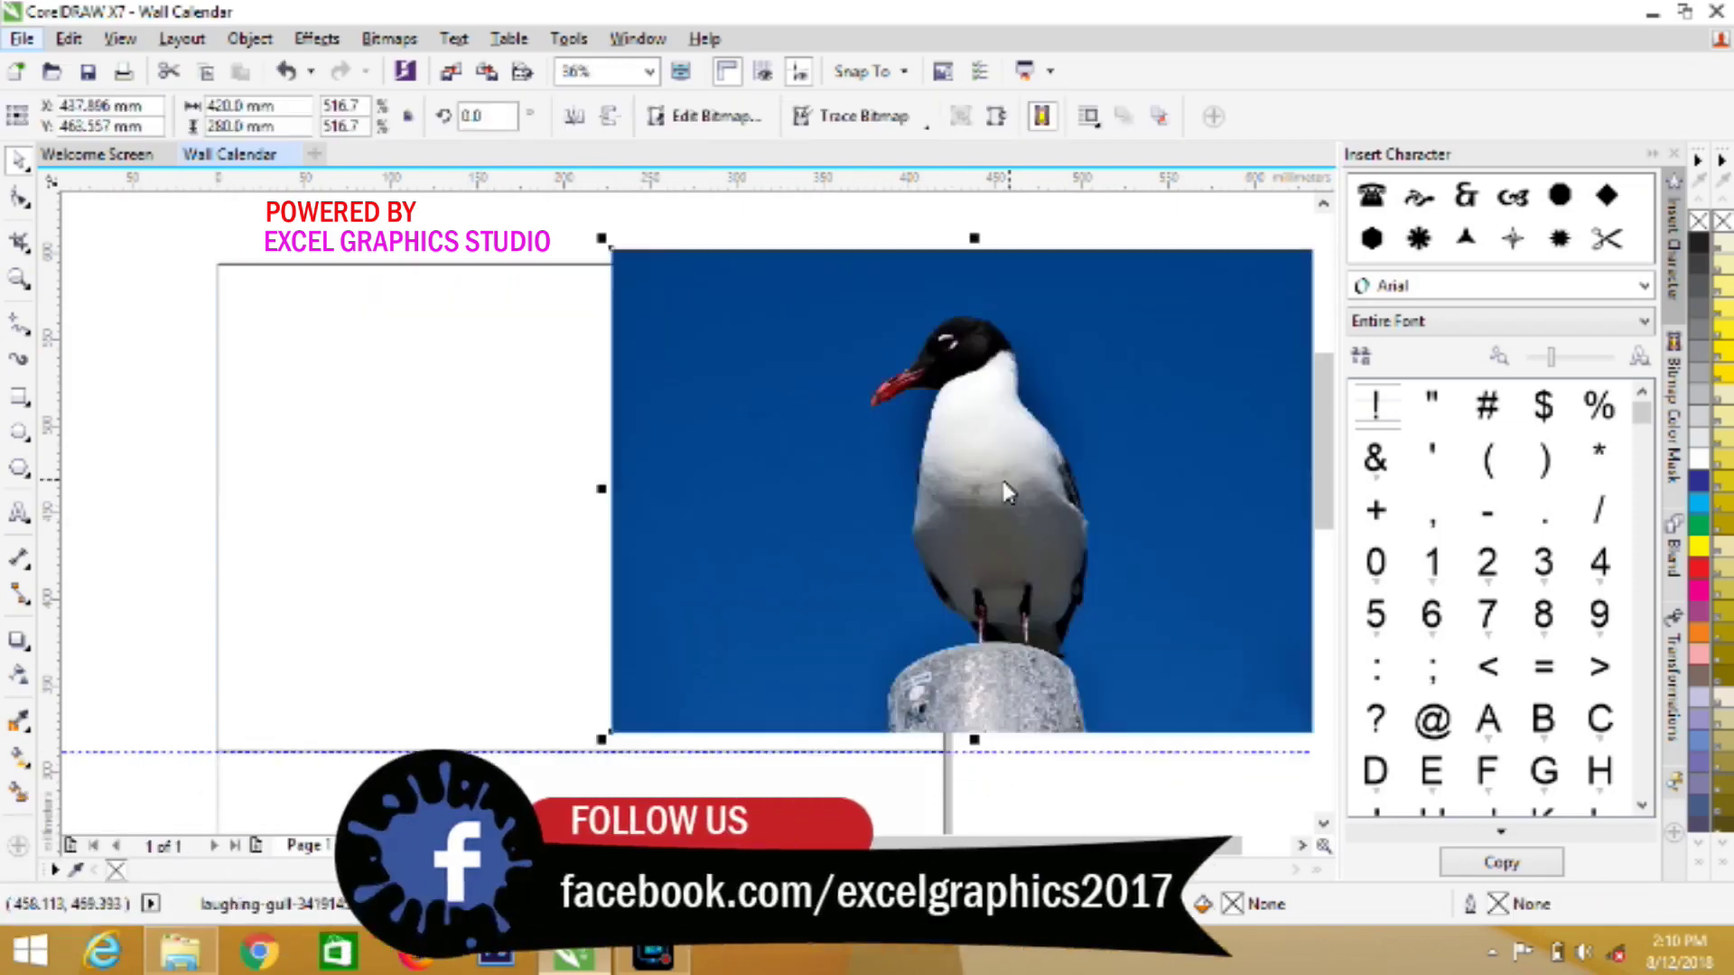
# PowerClip the gull photo into the header rectangle, shifting it left and stretching it to fill the frame
pyautogui.click(250, 38)
pyautogui.moveTo(298, 262)
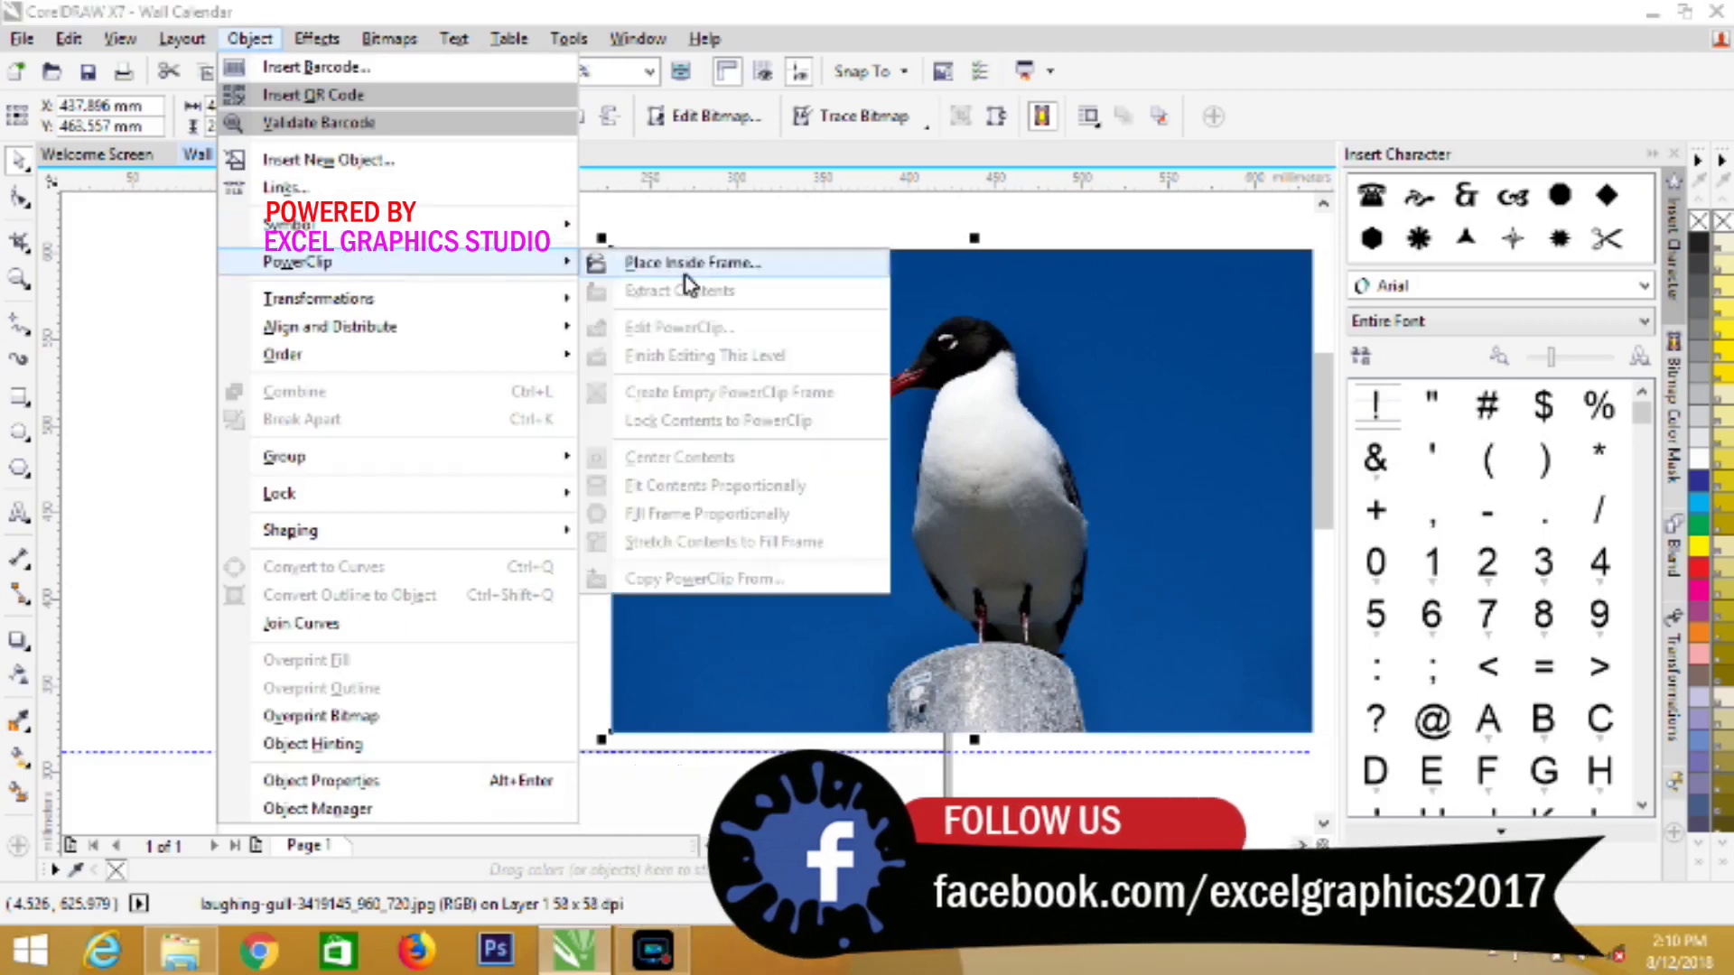
pyautogui.click(687, 275)
pyautogui.click(379, 451)
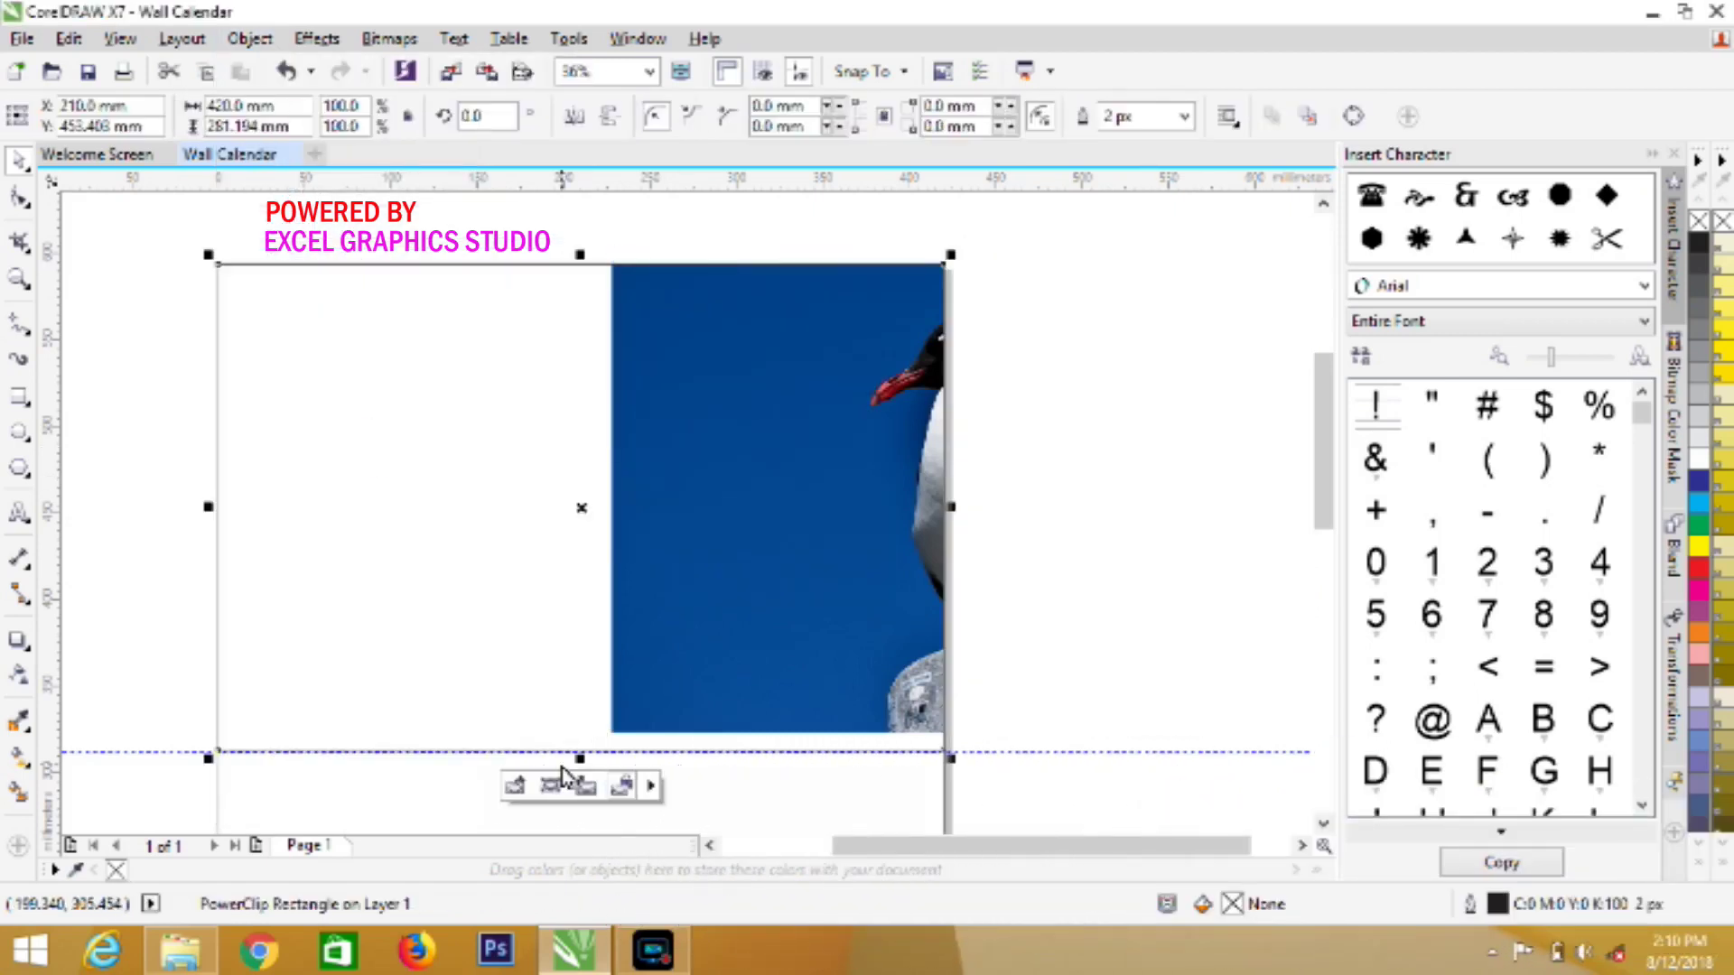
pyautogui.click(516, 786)
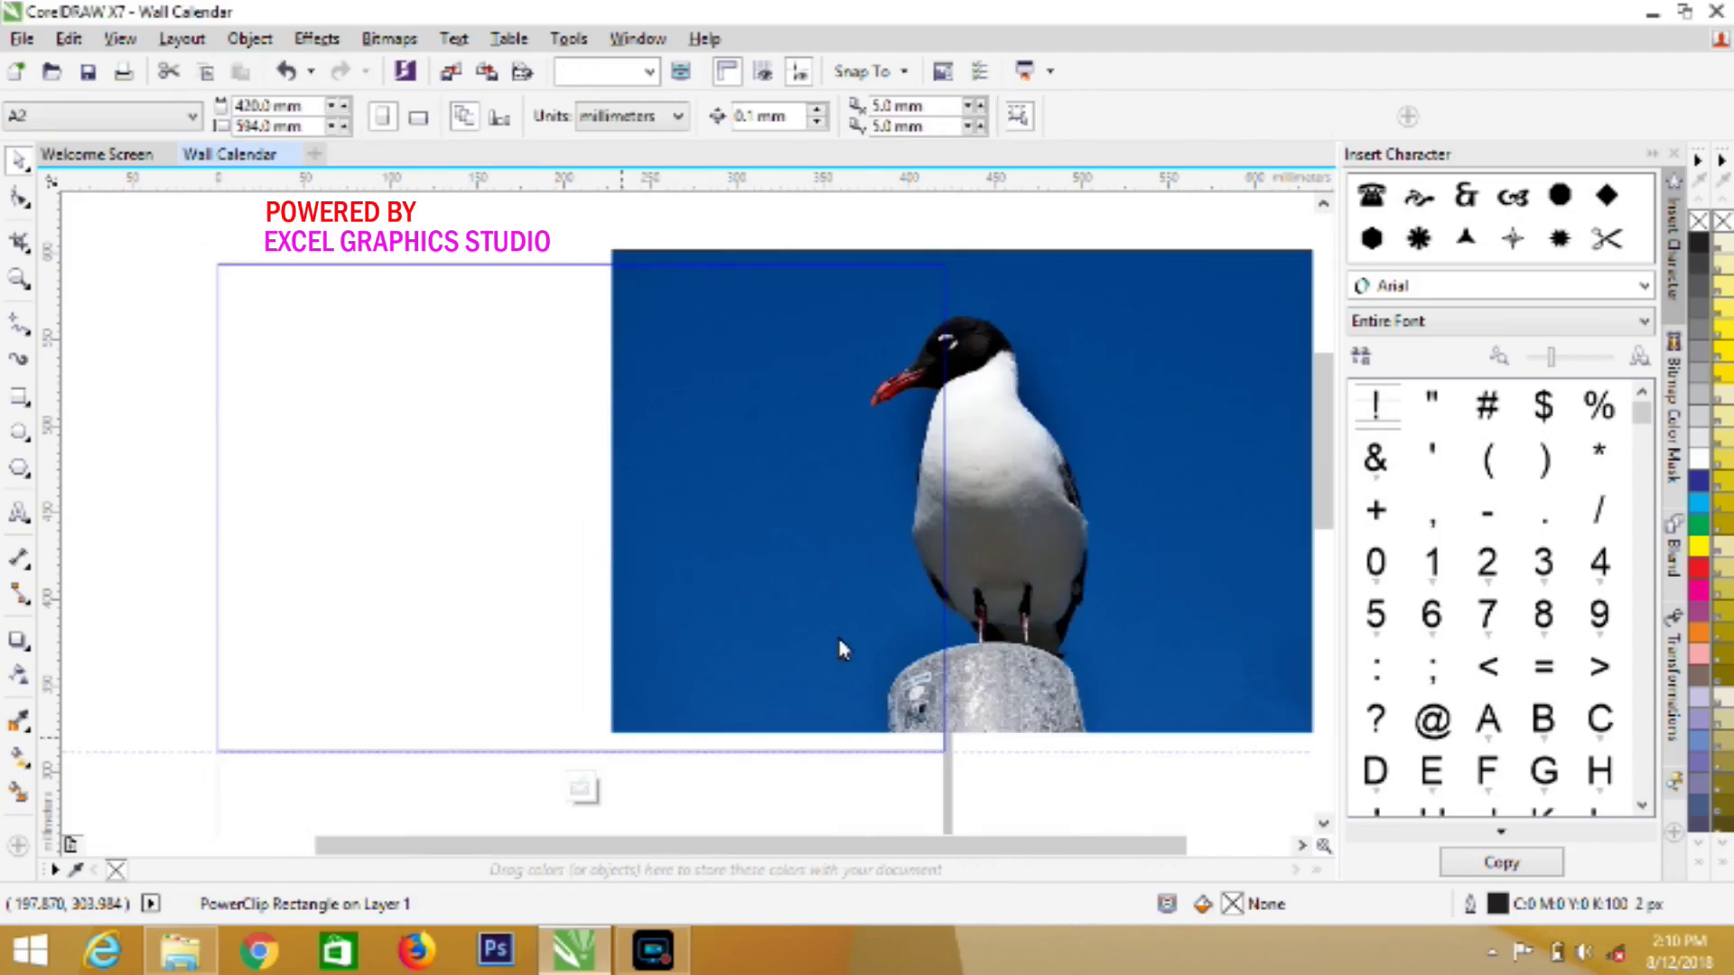
pyautogui.moveTo(865, 625); pyautogui.dragTo(474, 643)
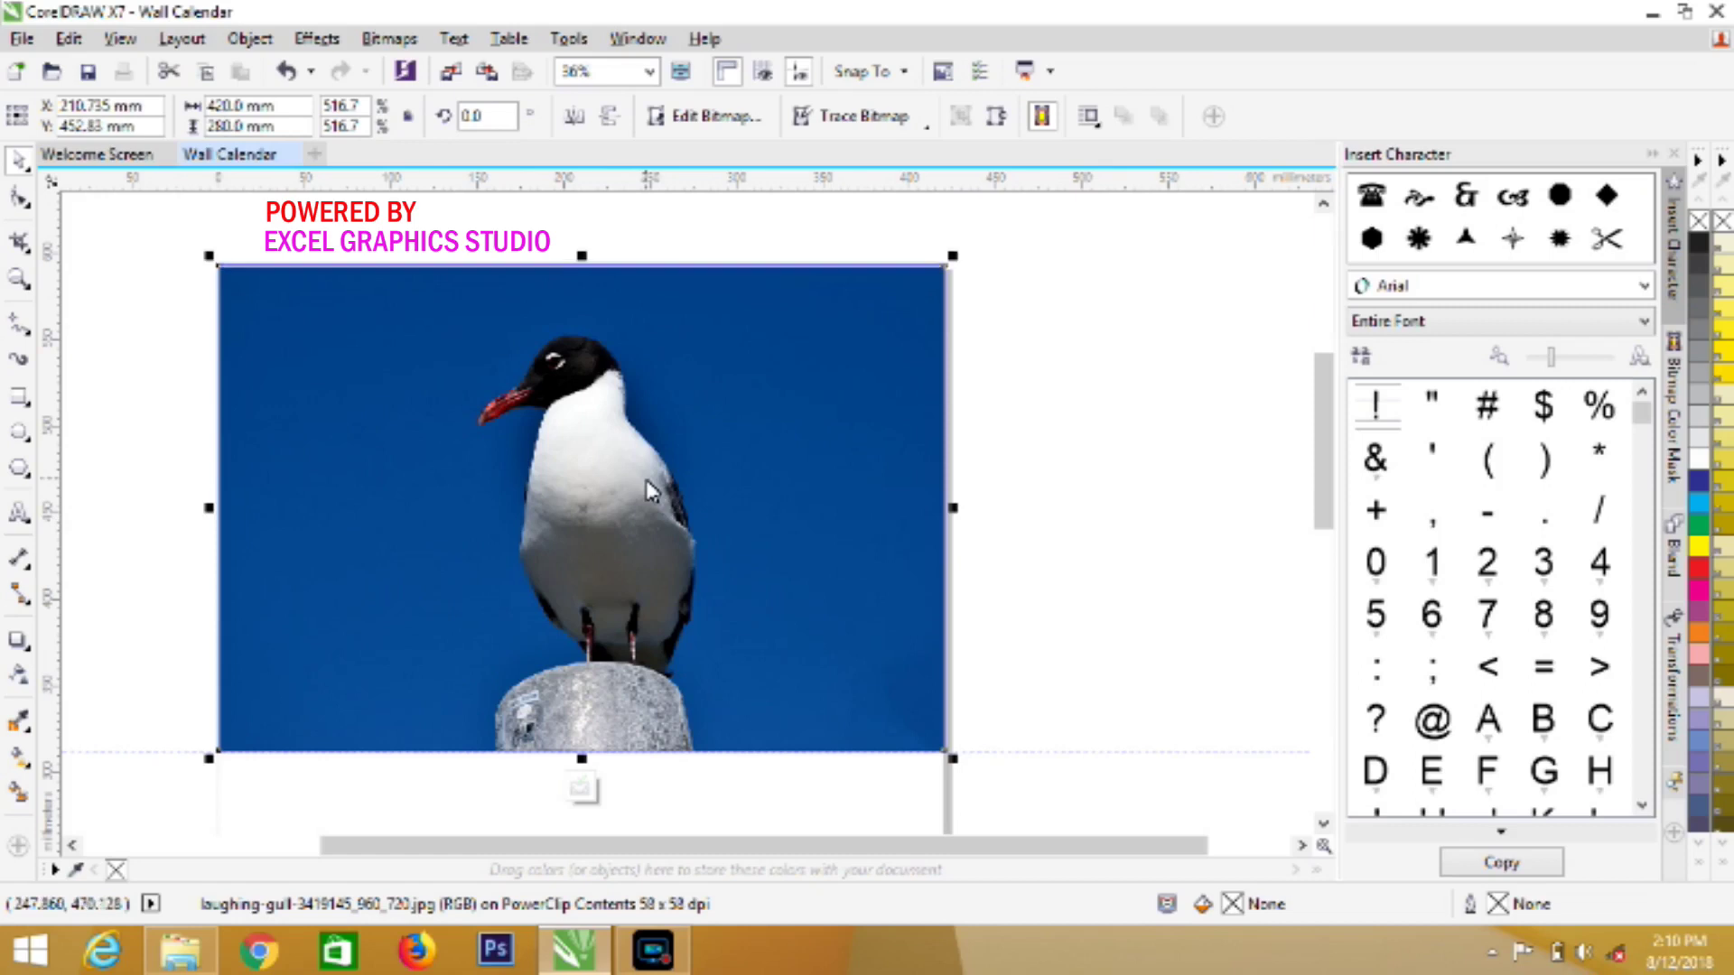
pyautogui.moveTo(582, 257); pyautogui.dragTo(582, 256)
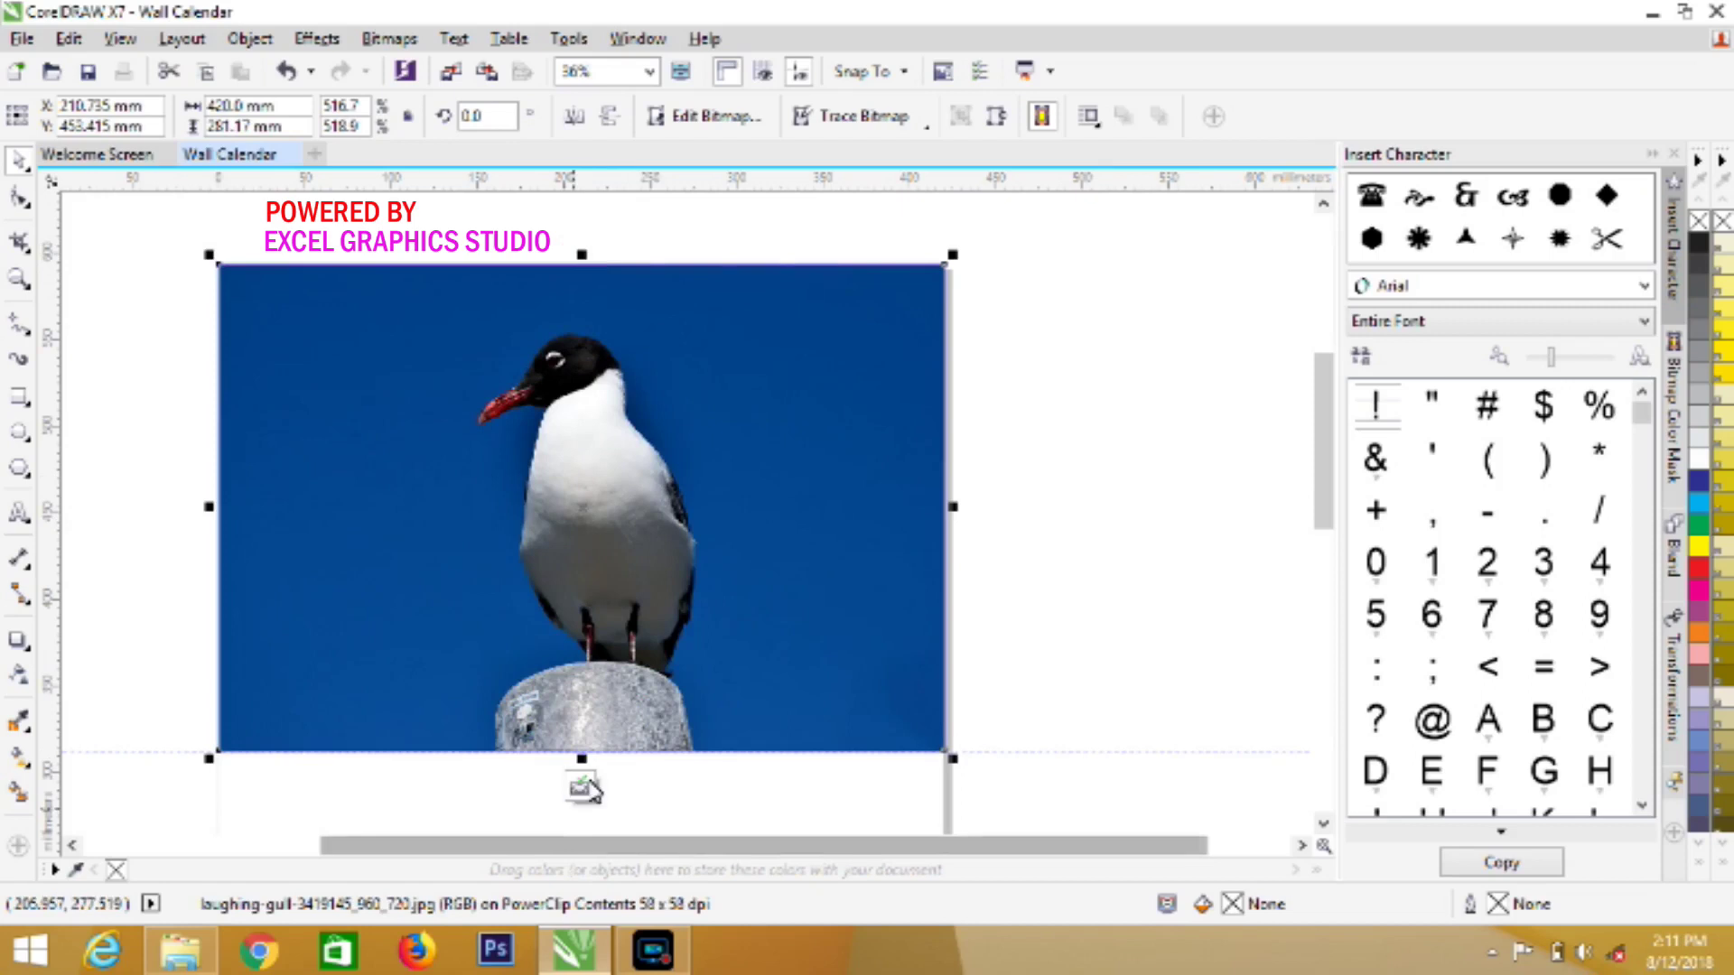
pyautogui.click(1134, 725)
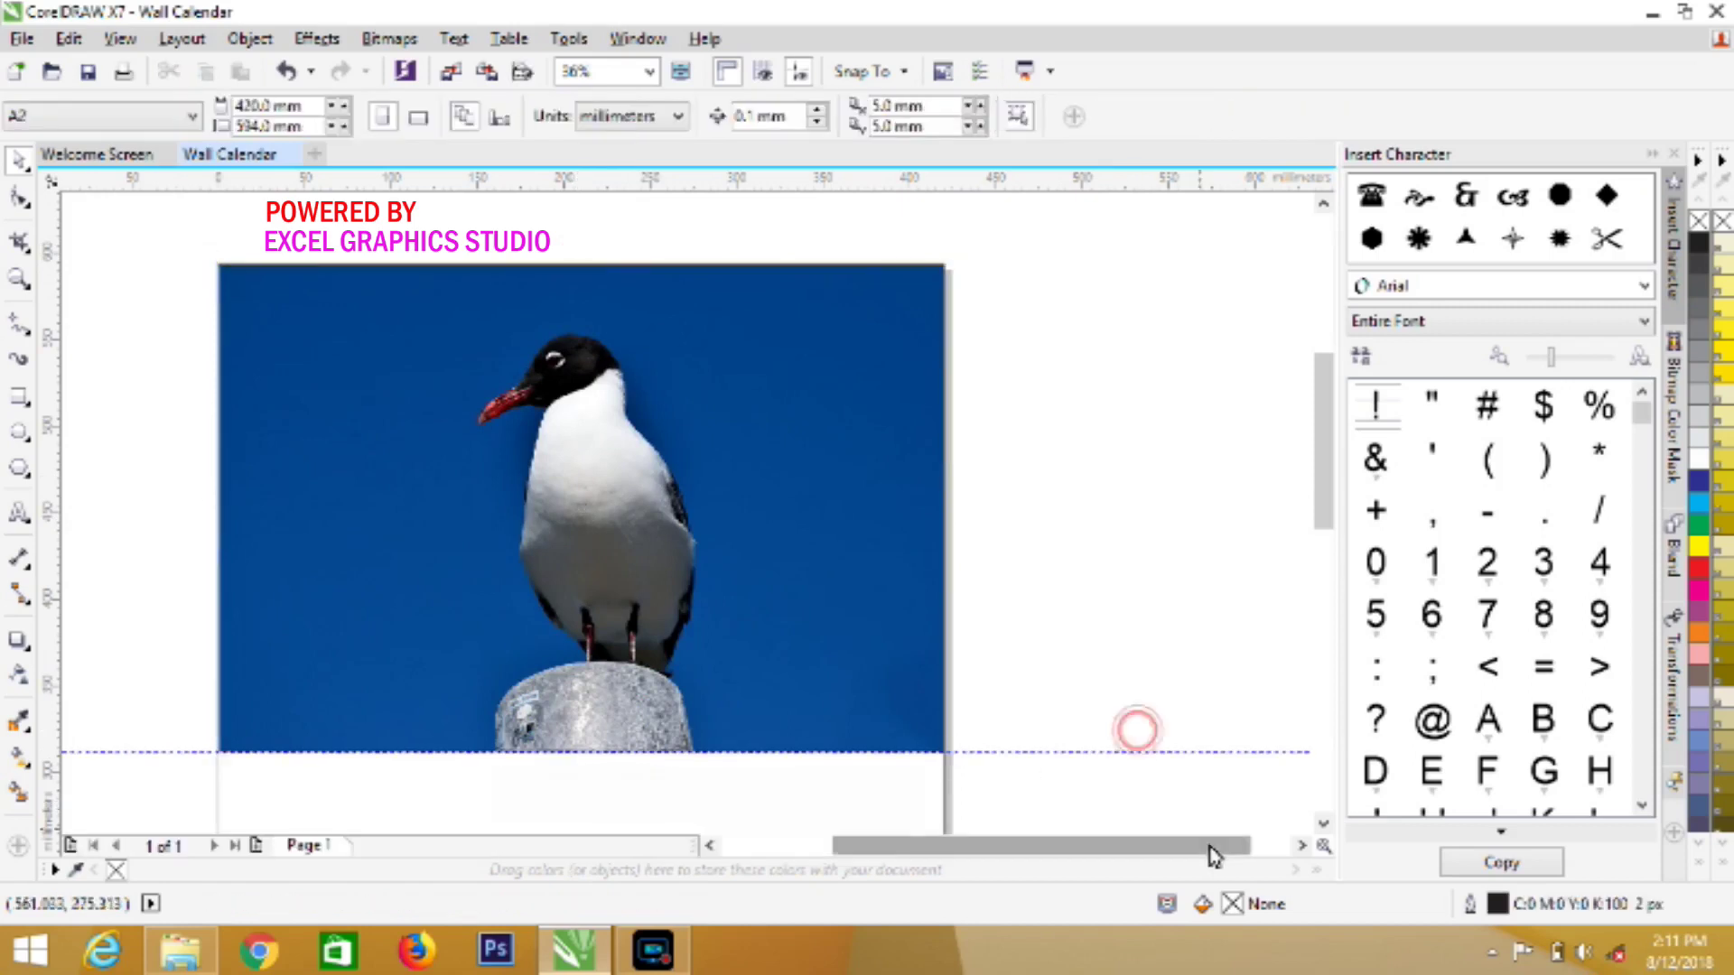
# Draw a 94.9 × 125 mm rectangle to the left of the August date grid
pyautogui.click(1321, 827)
pyautogui.click(1321, 828)
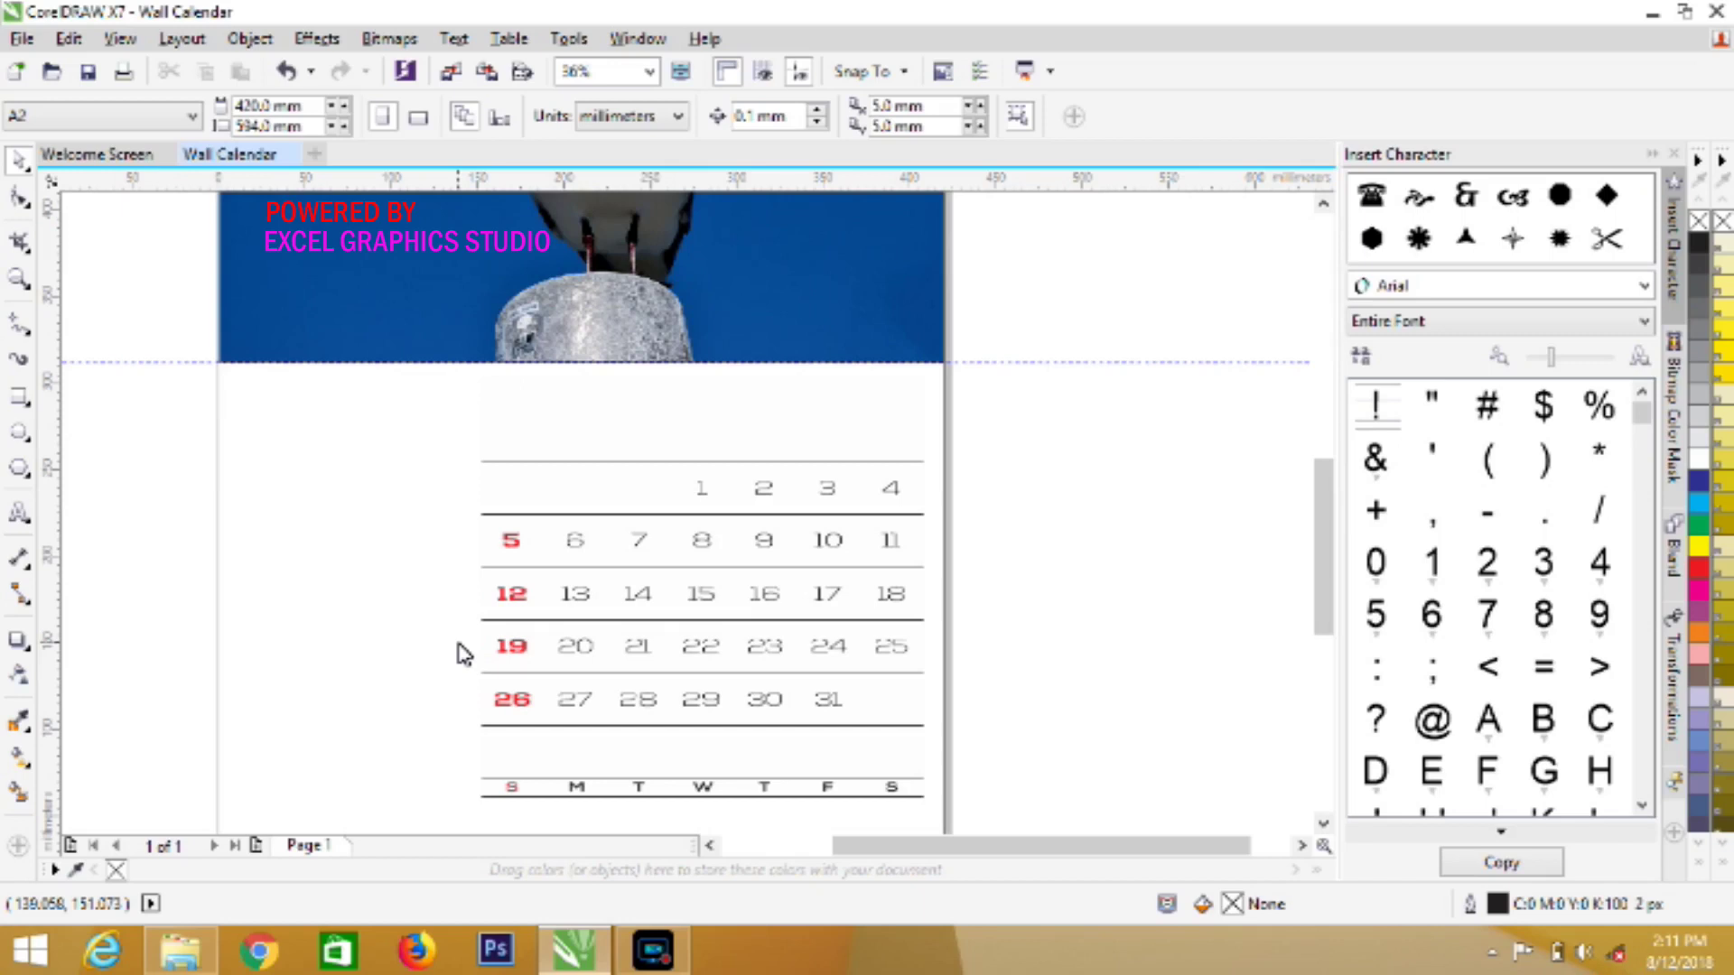
pyautogui.click(20, 407)
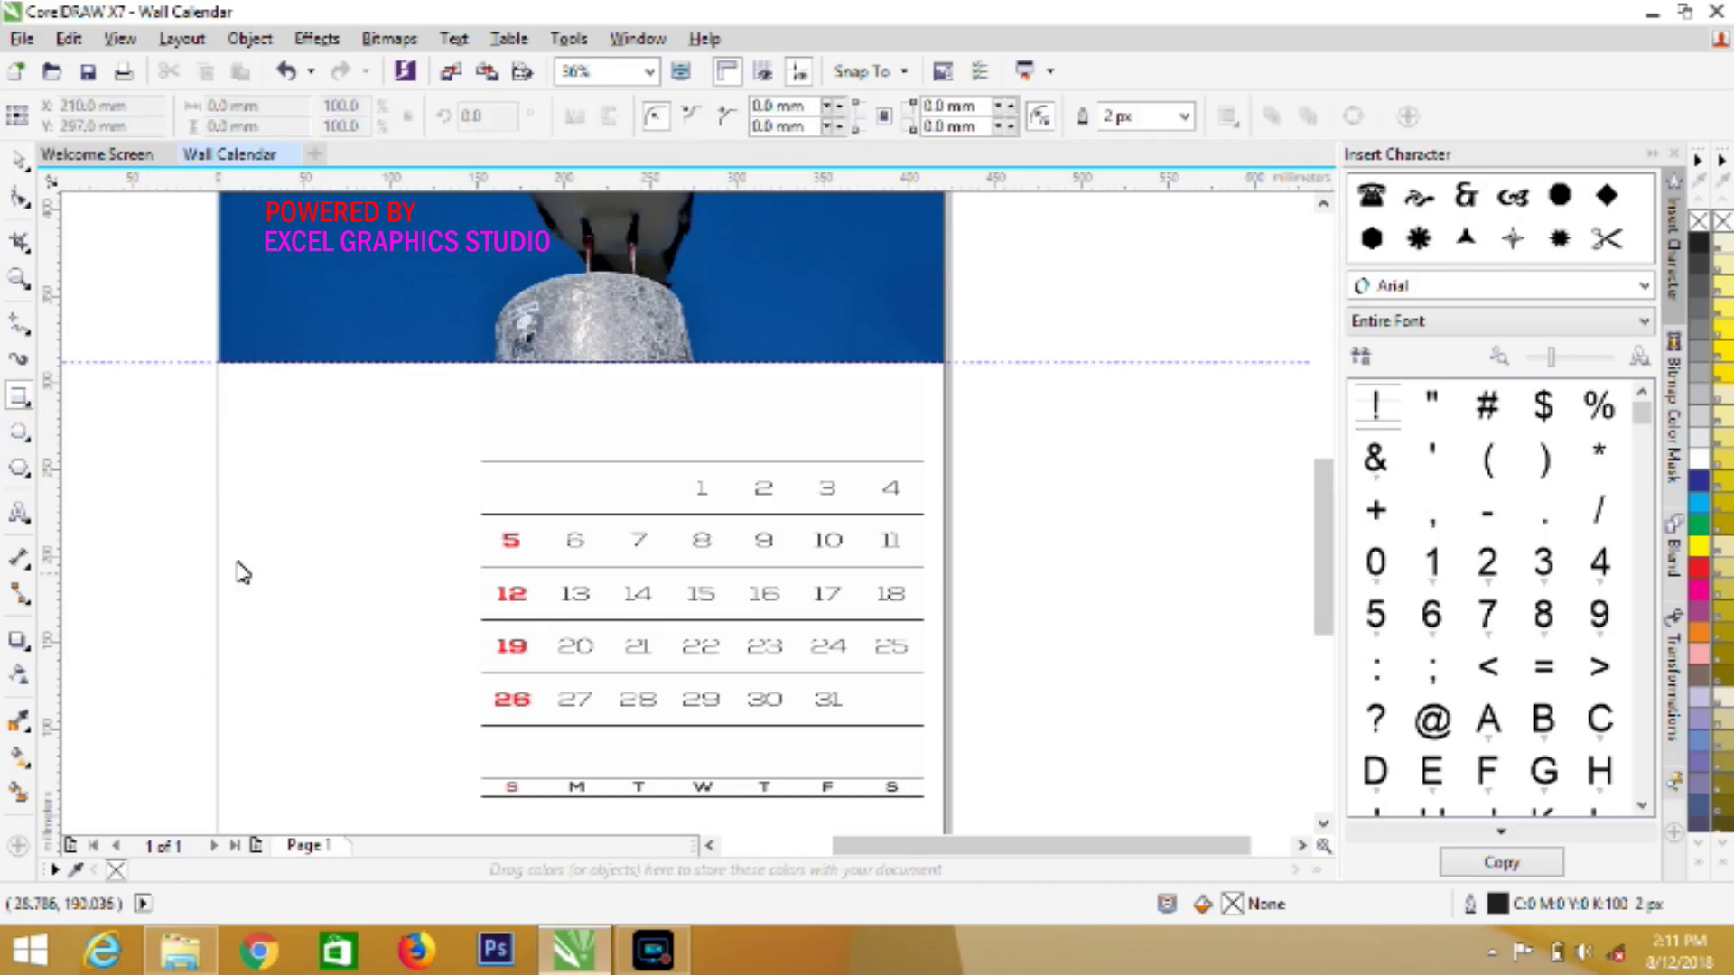
pyautogui.moveTo(220, 552)
pyautogui.mouseDown()
pyautogui.moveTo(343, 587)
pyautogui.moveTo(394, 787)
pyautogui.moveTo(425, 803)
pyautogui.moveTo(417, 746)
pyautogui.moveTo(384, 769)
pyautogui.mouseUp()
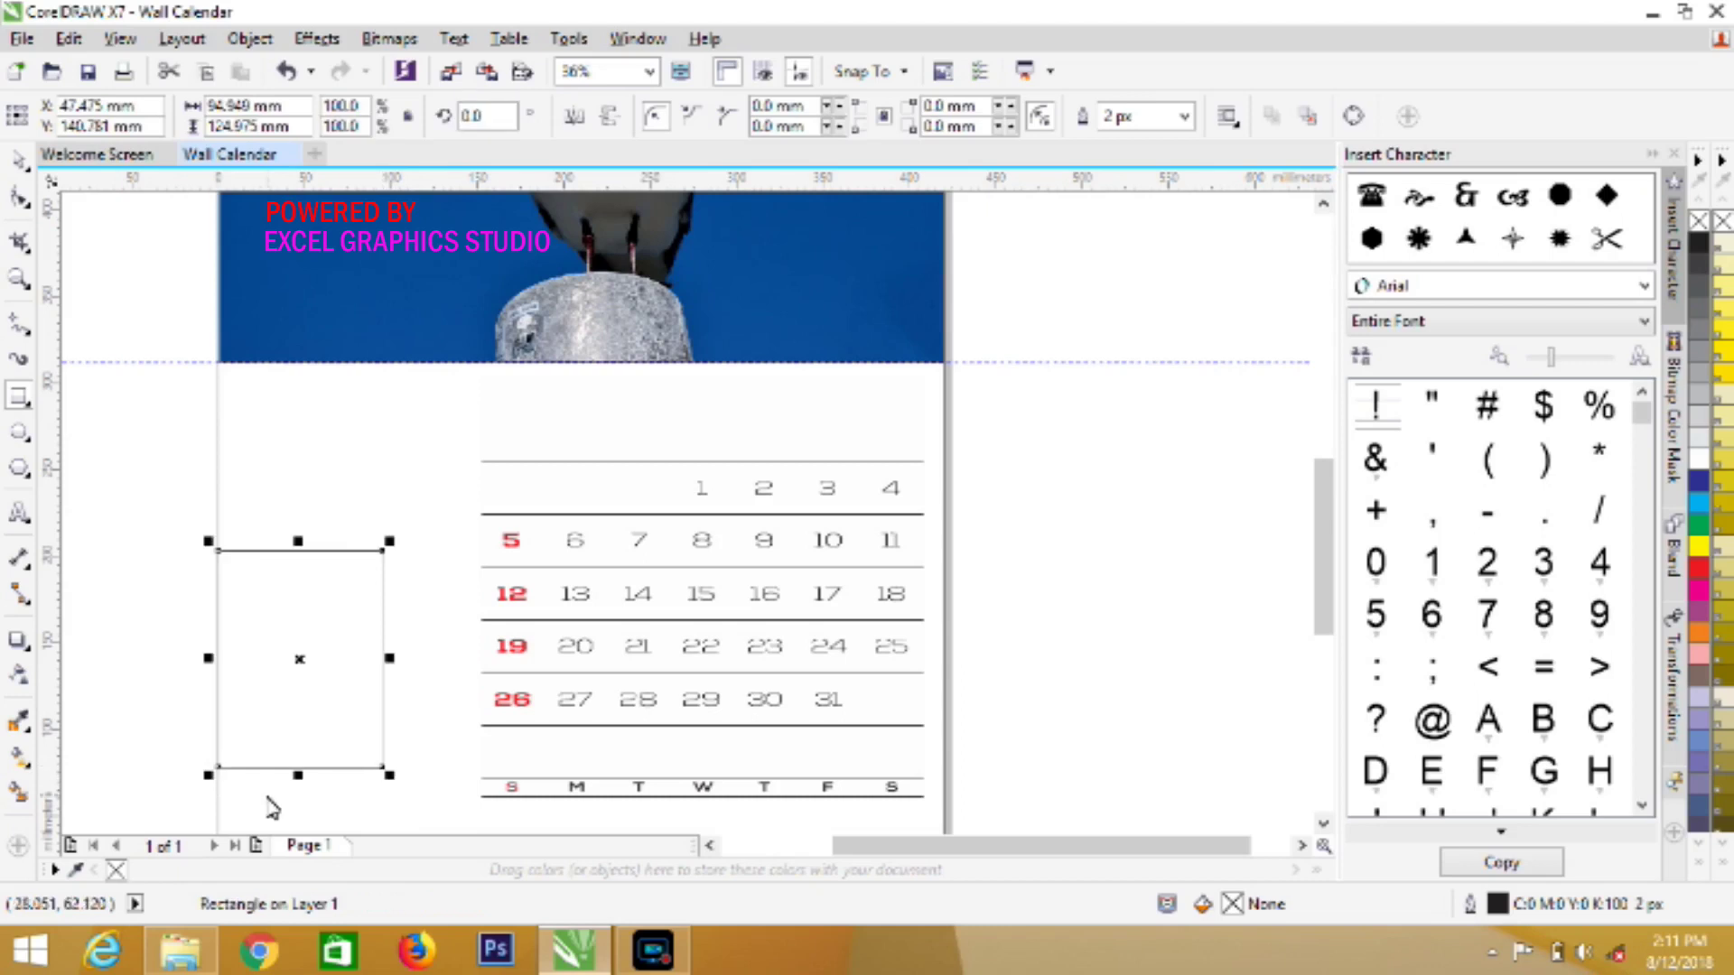
# Fill it with the sampled header blue (C100 M62 Y15 K3) and remove its outline
pyautogui.click(76, 870)
pyautogui.click(374, 307)
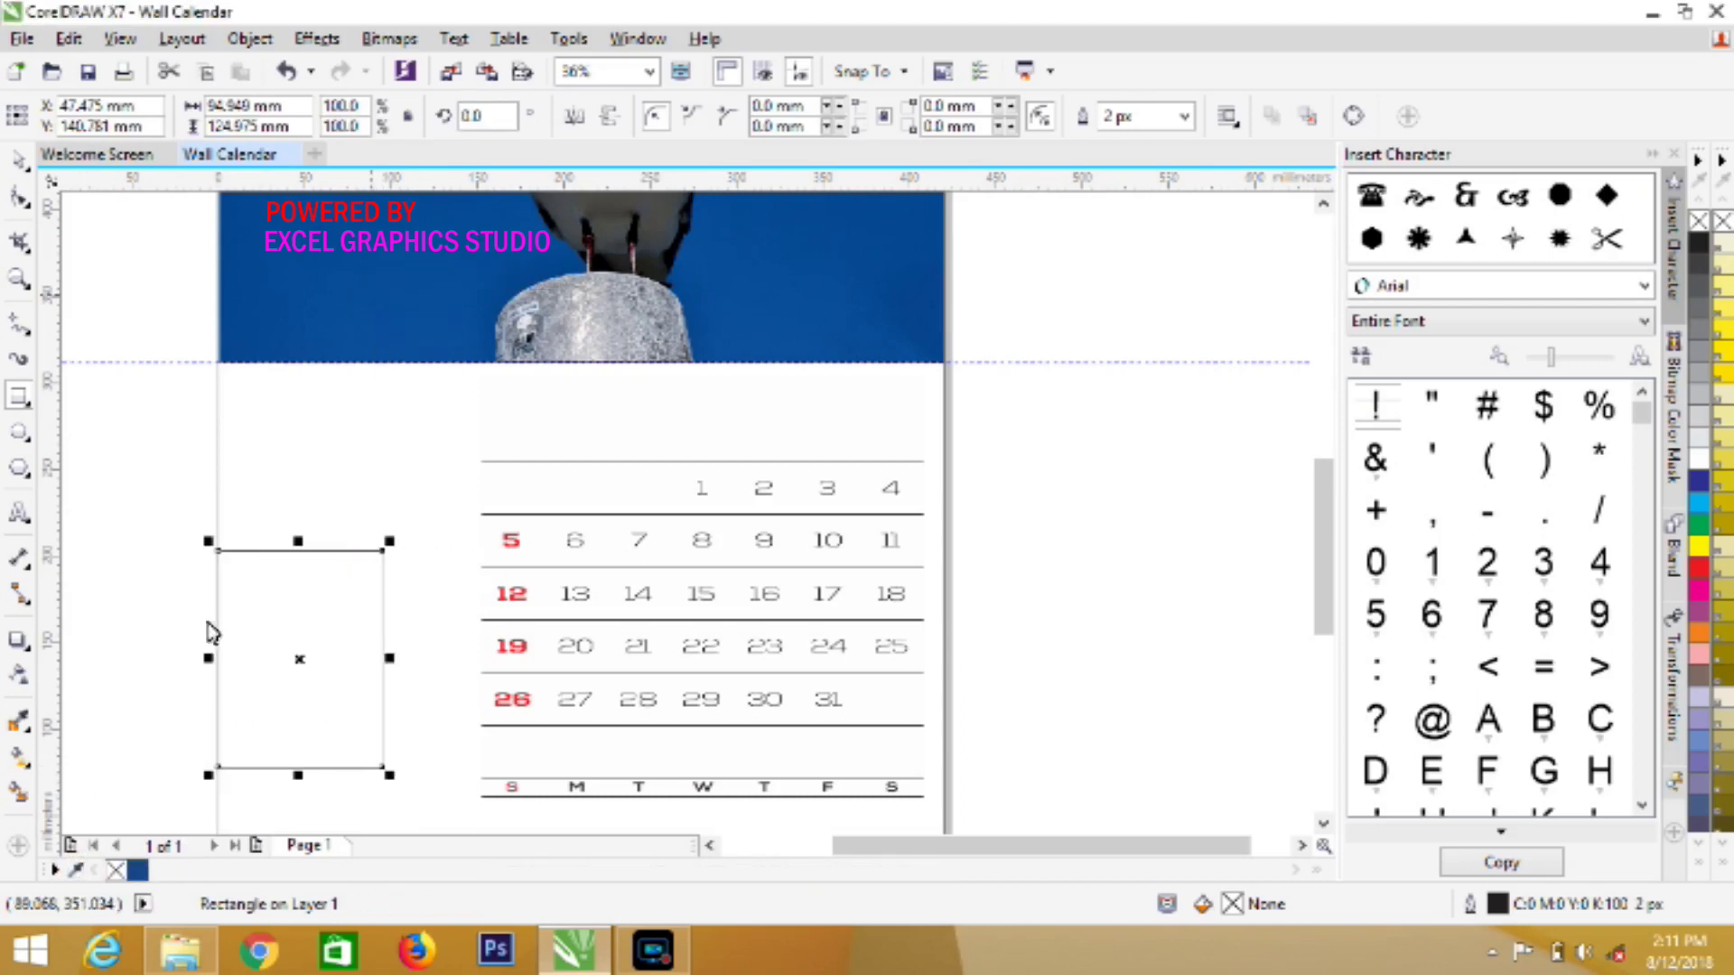
pyautogui.click(138, 870)
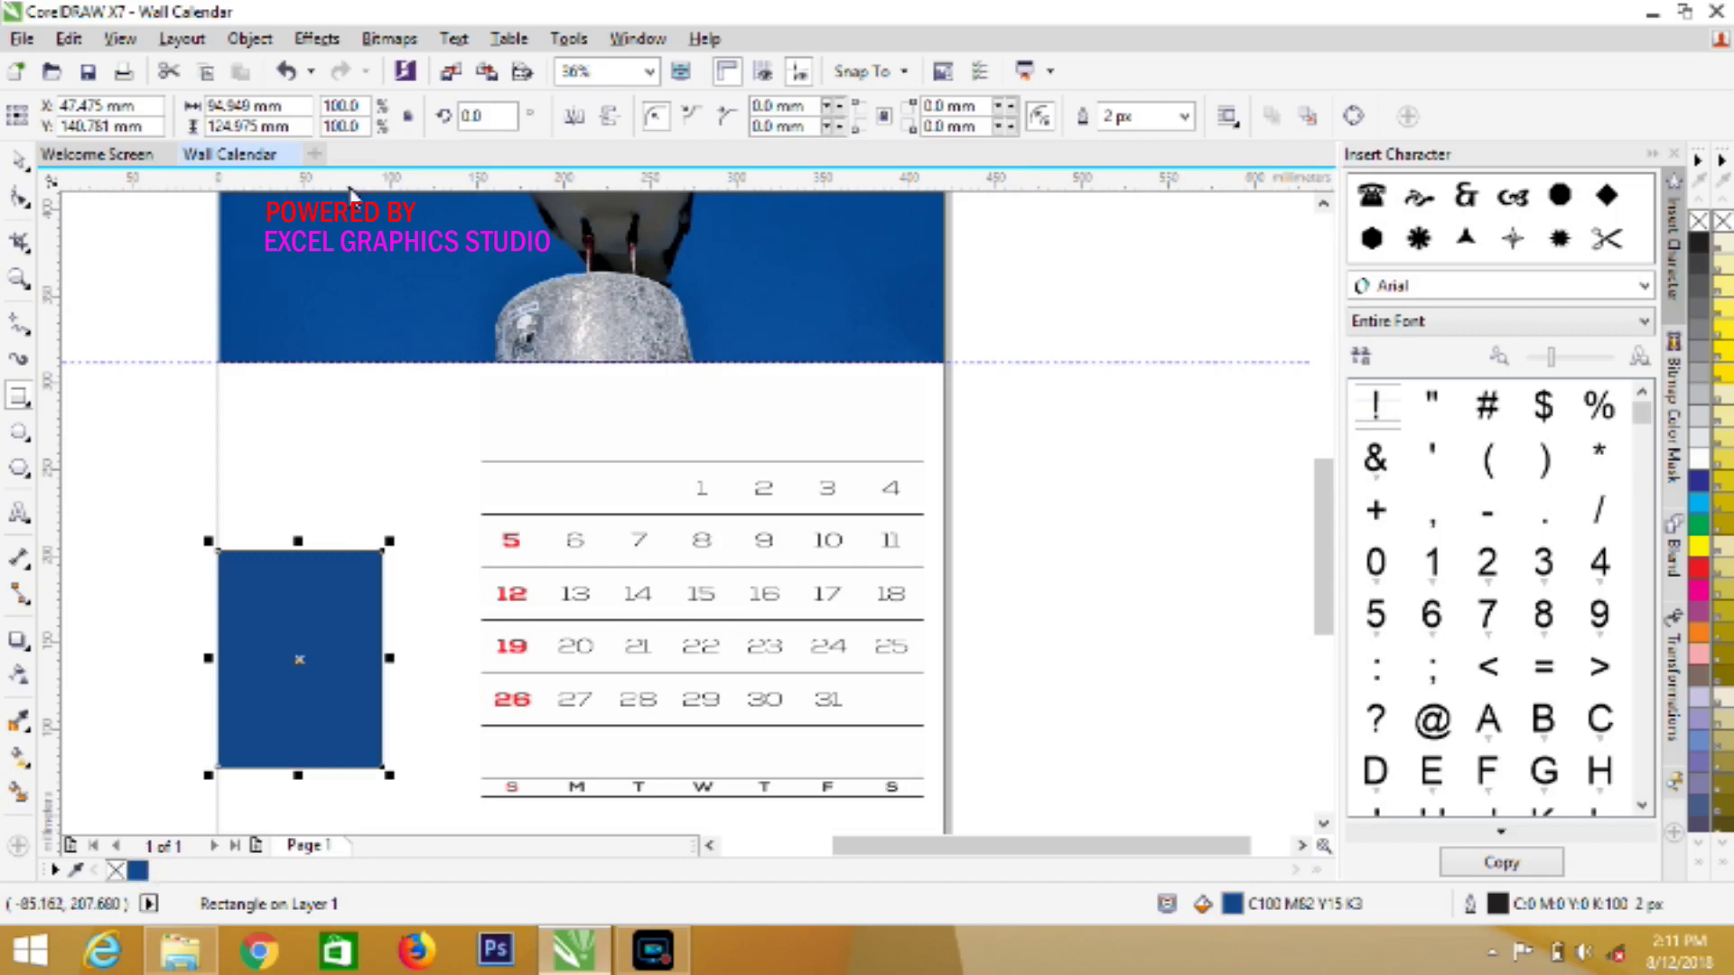
pyautogui.rightClick(1698, 224)
pyautogui.click(16, 158)
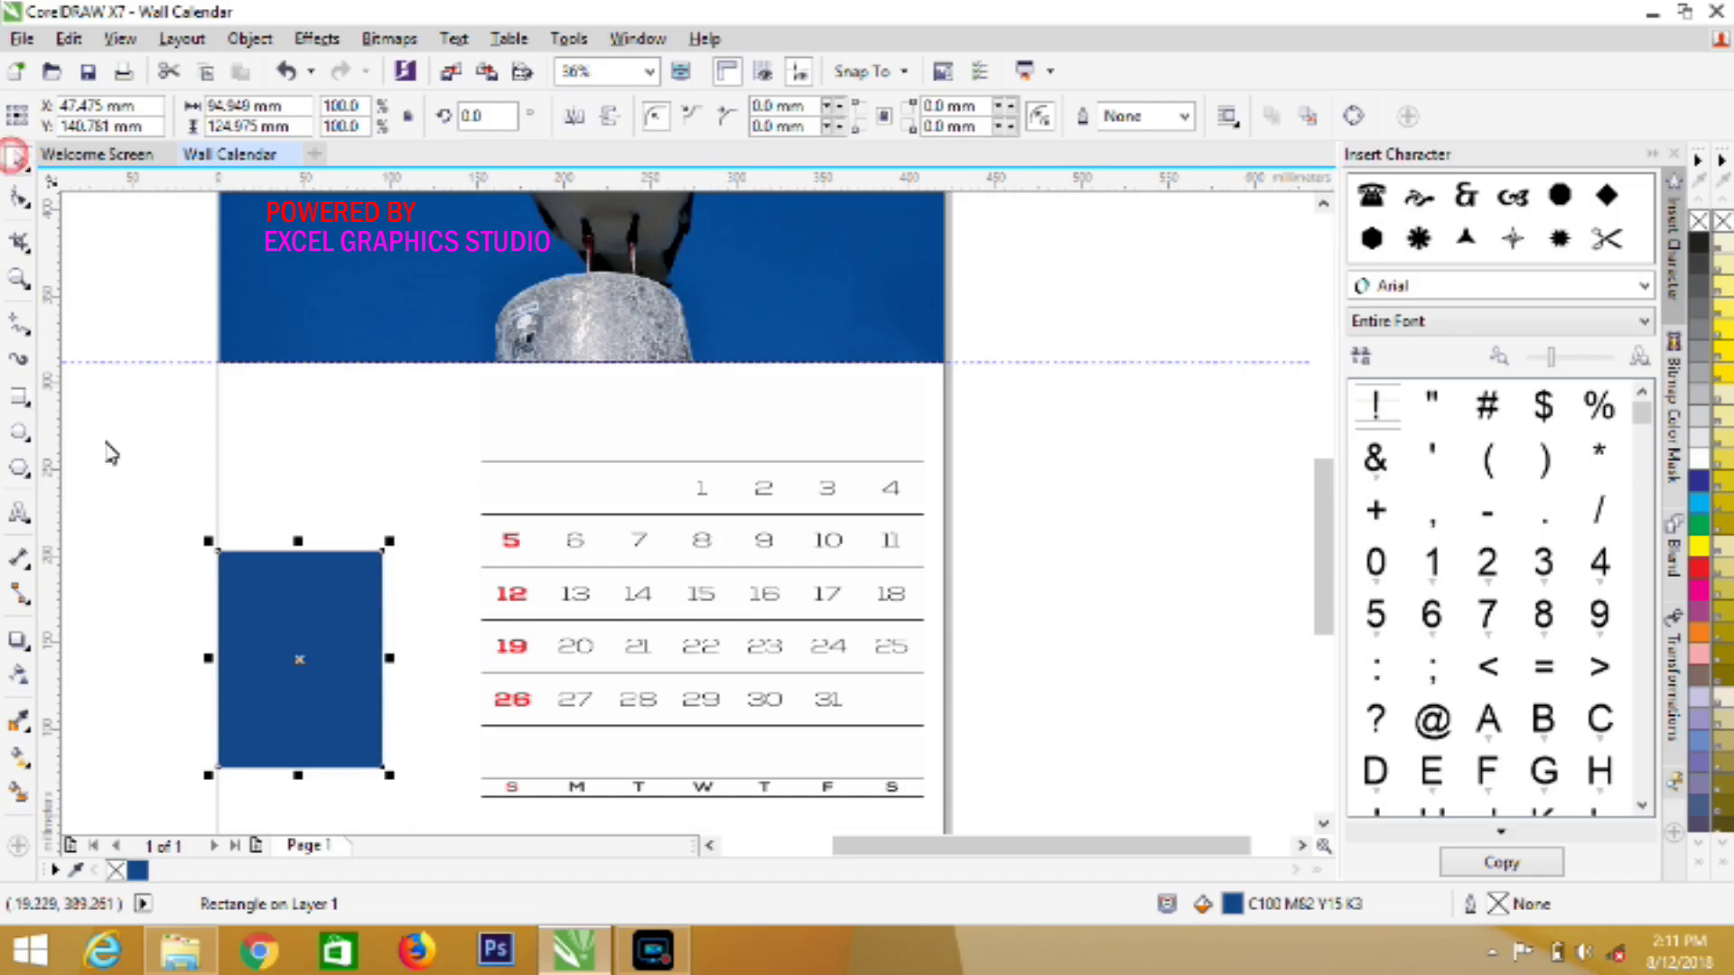
pyautogui.click(115, 517)
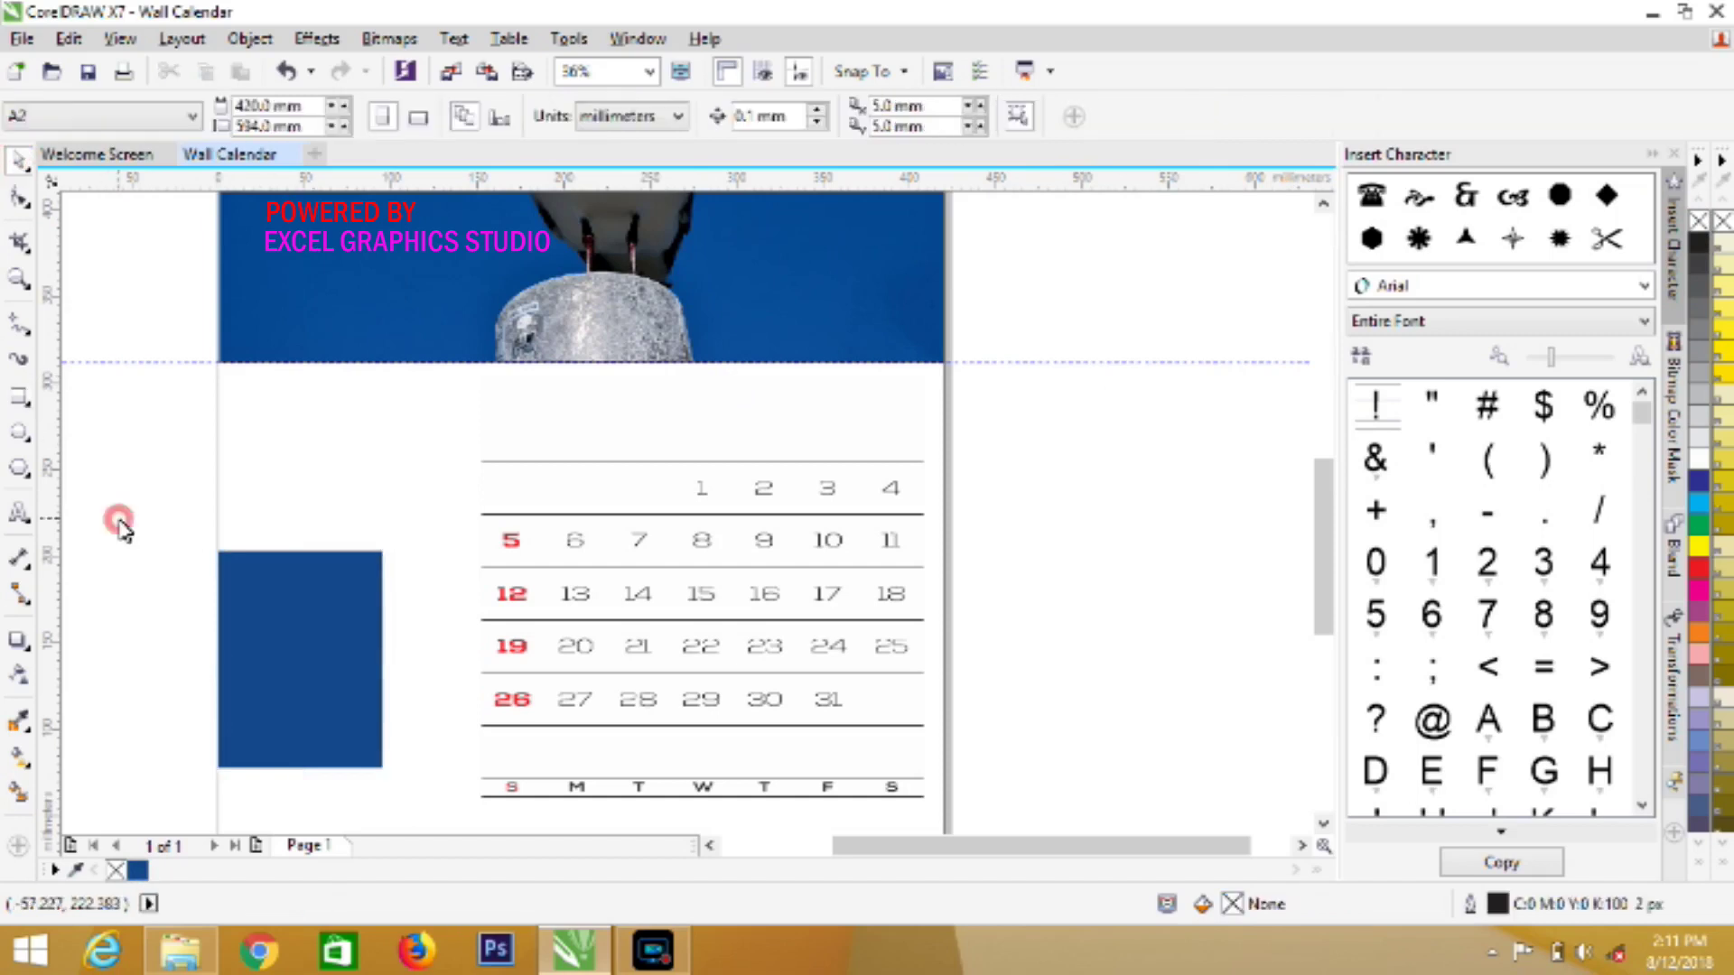
# Type 08 in a new text object on the blue rectangle
pyautogui.click(16, 515)
pyautogui.click(255, 616)
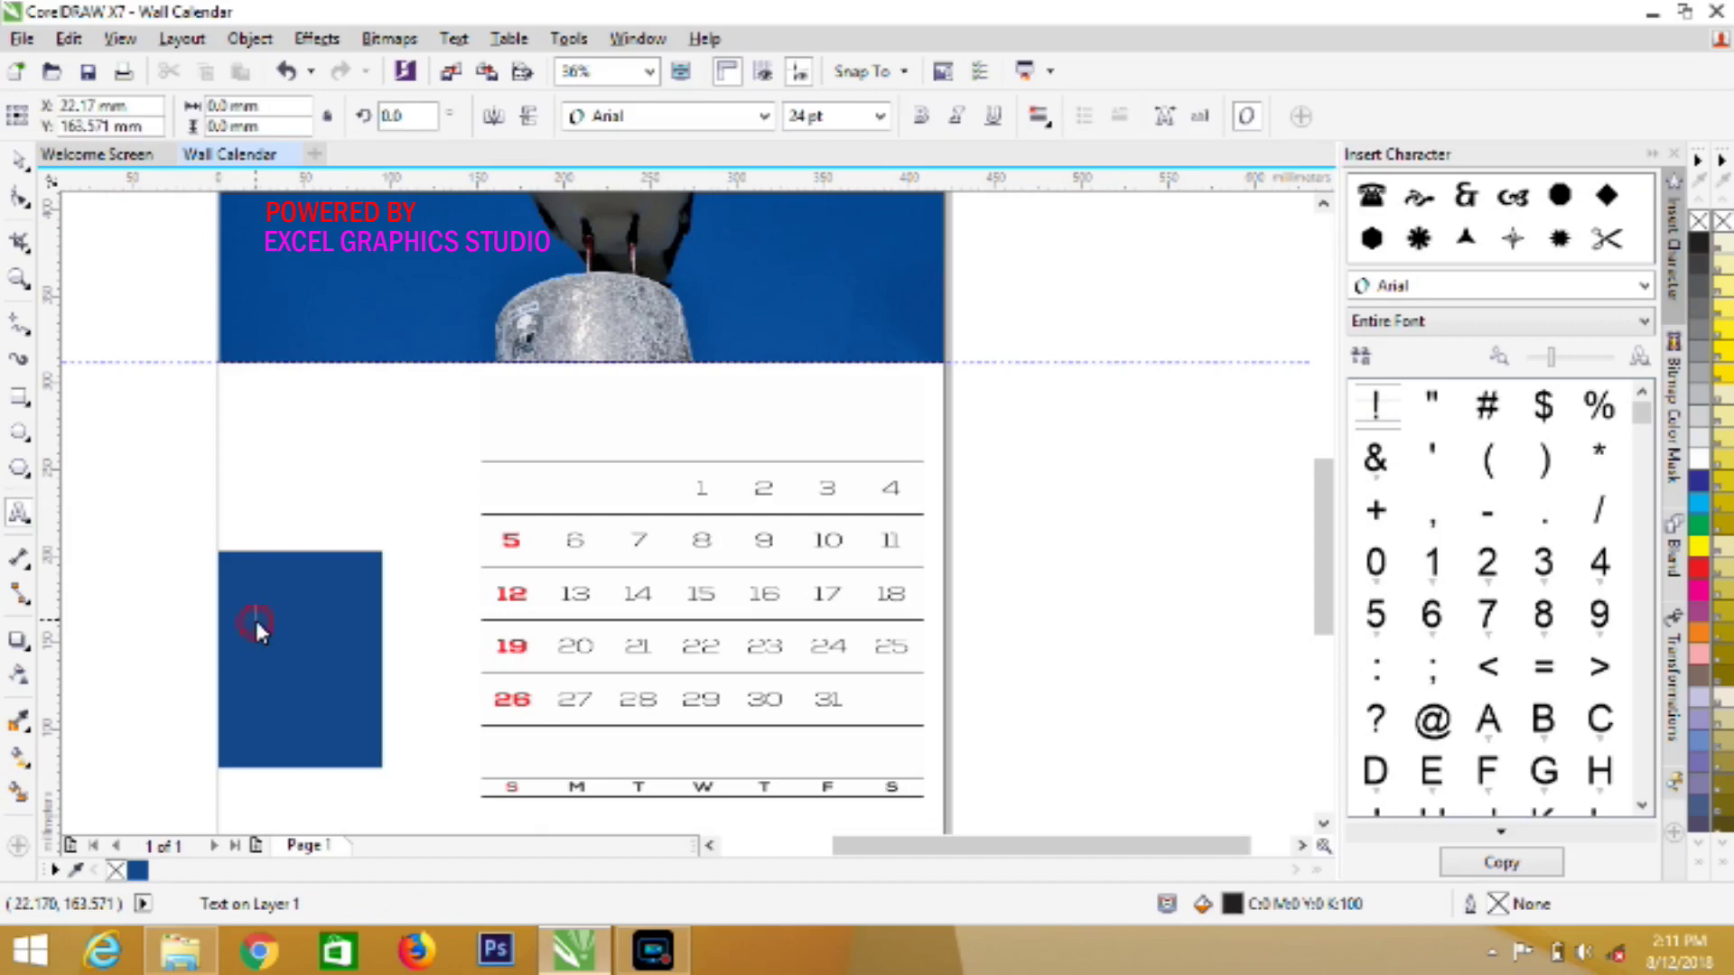
pyautogui.click(879, 116)
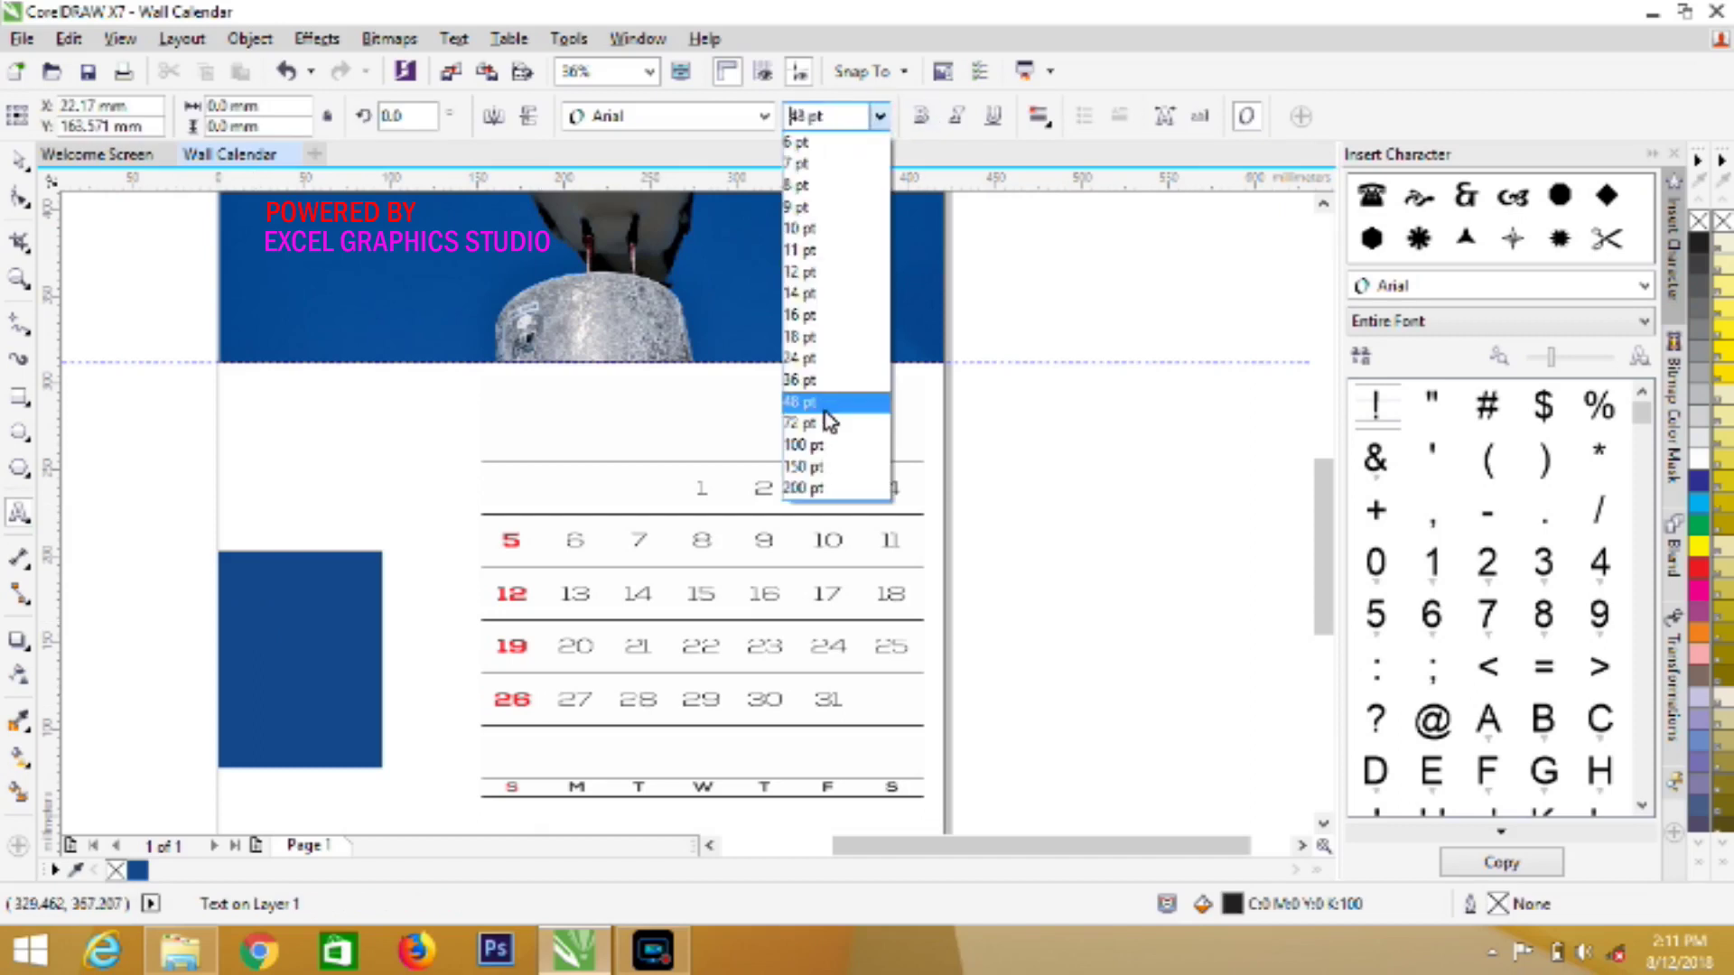
pyautogui.click(825, 423)
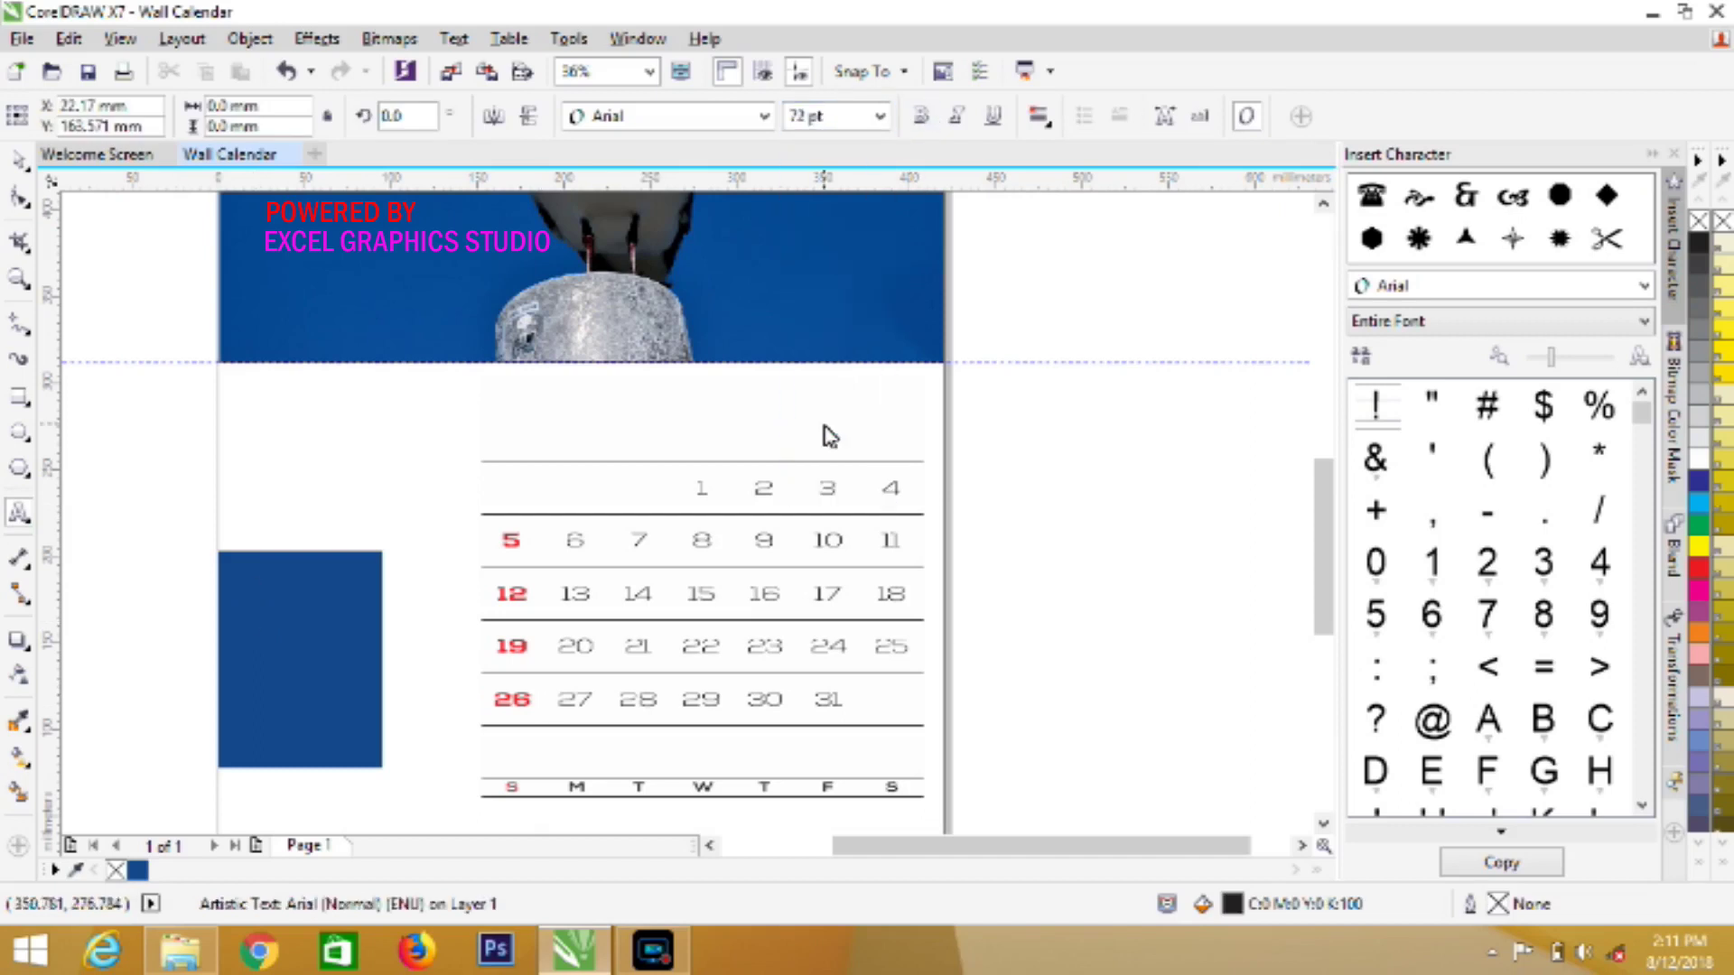
pyautogui.write('08')
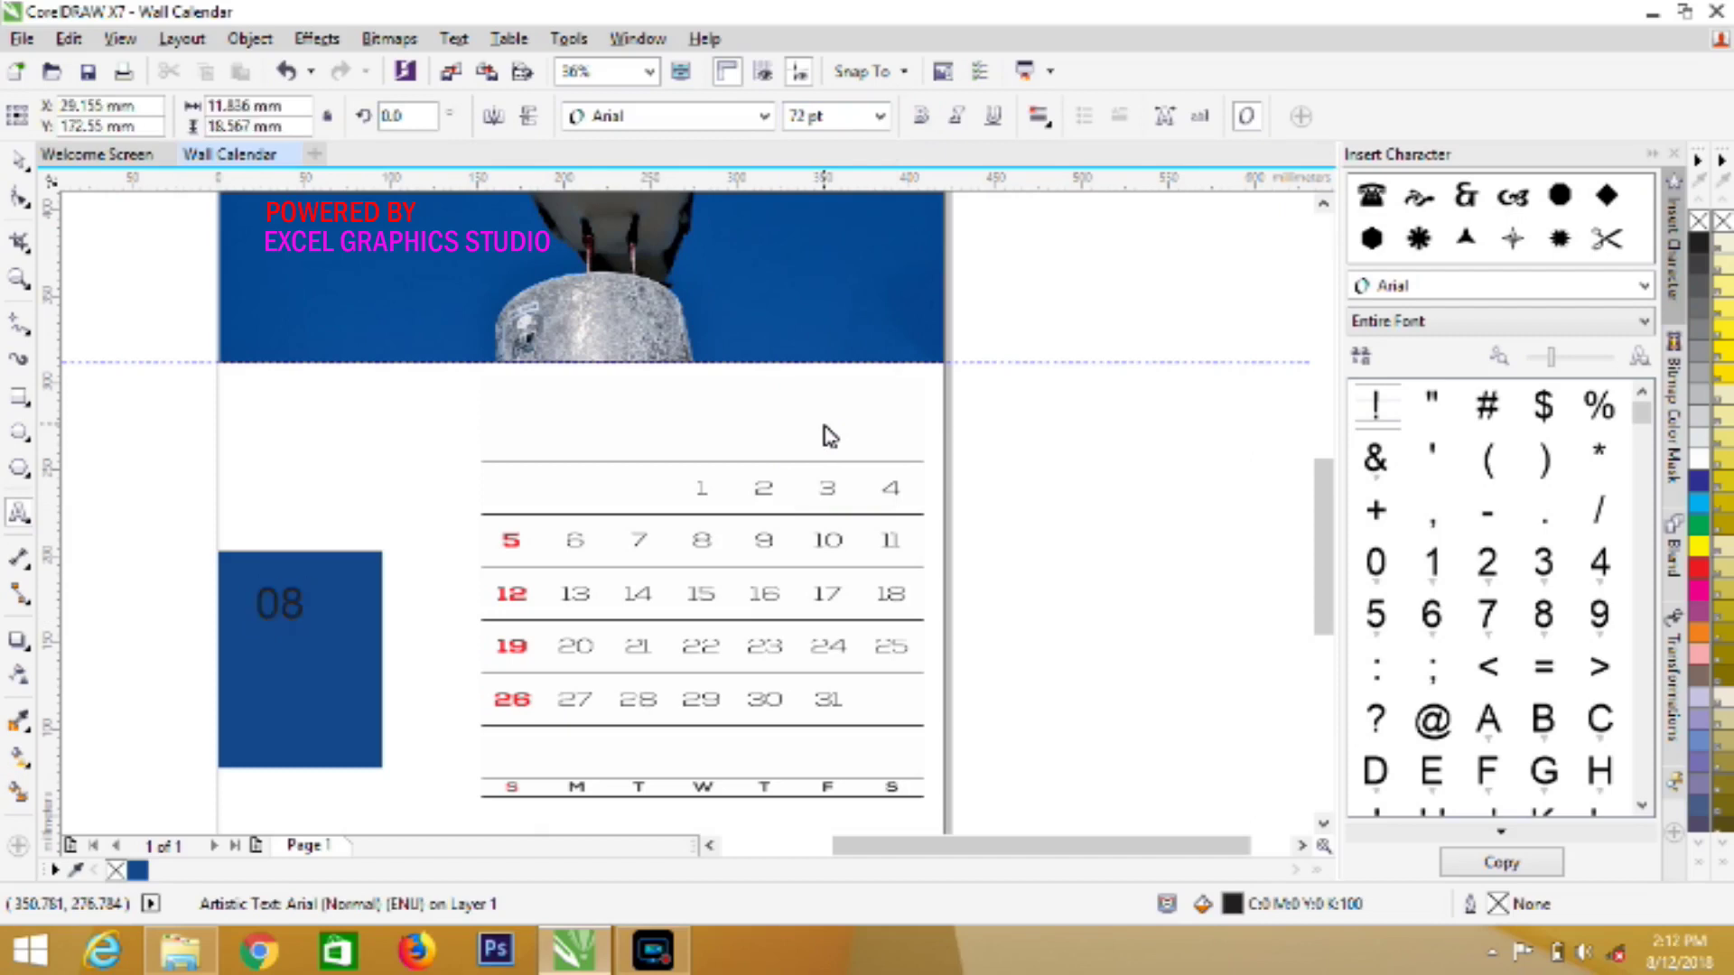
pyautogui.hotkey('ctrl', 'a')
pyautogui.press('Escape')
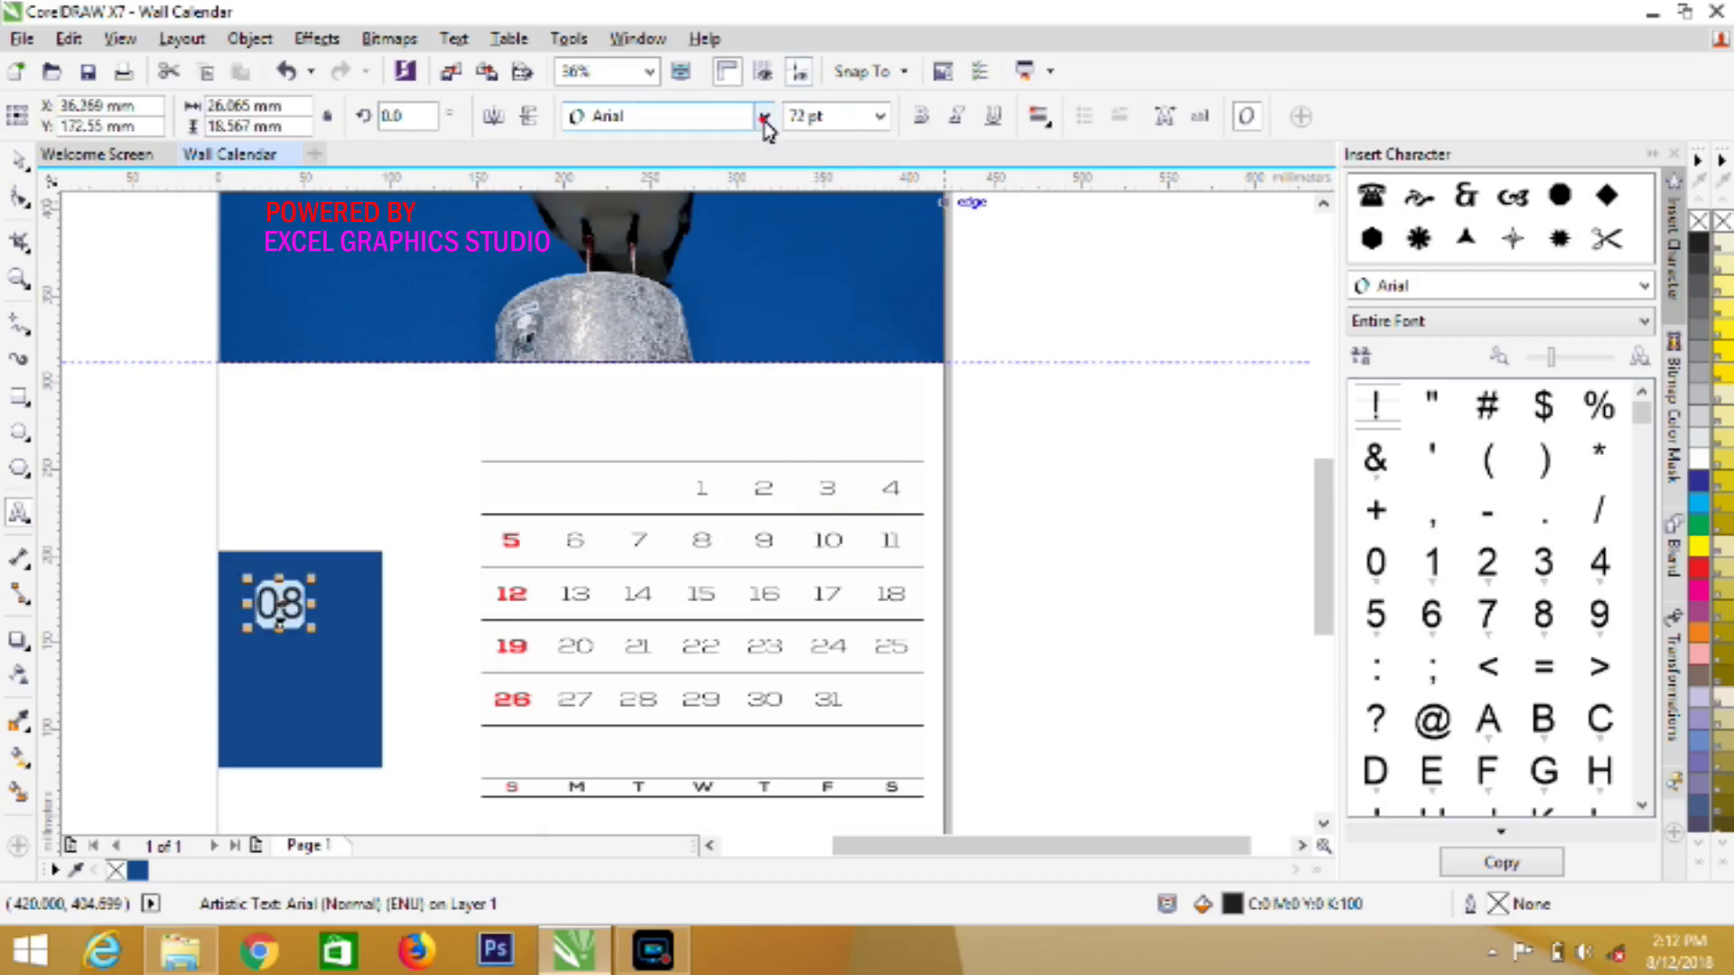
# Format the 08 as white 100 pt Nexa Bold
pyautogui.click(763, 117)
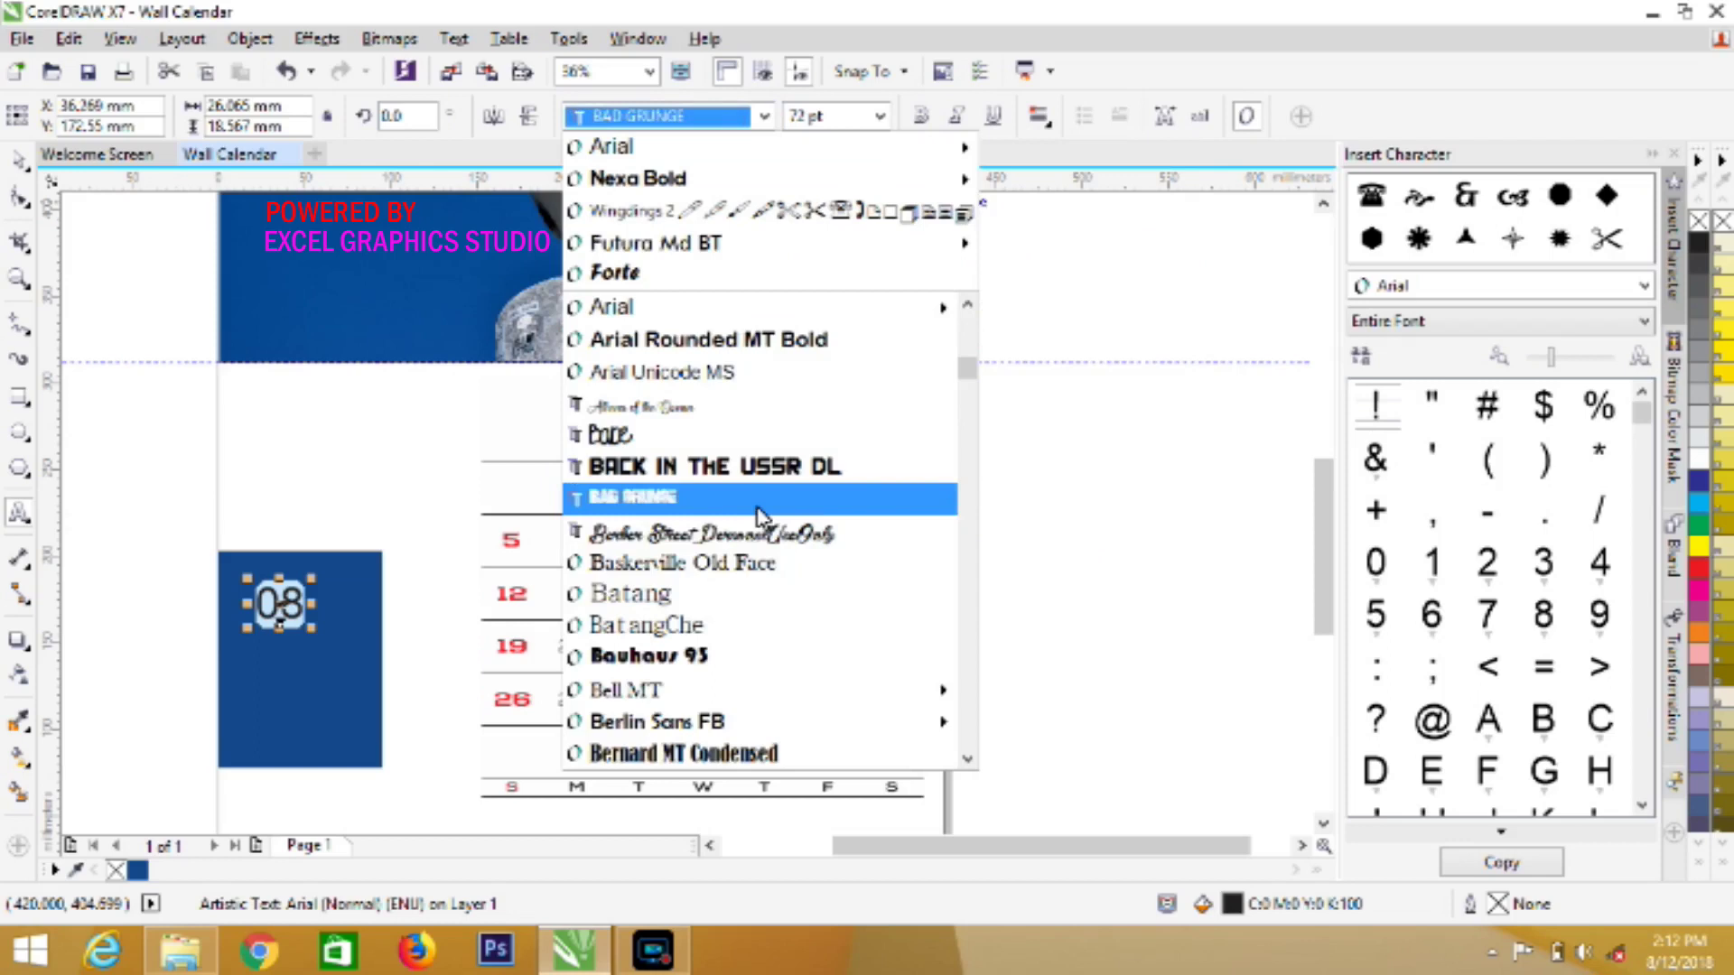
pyautogui.write('n')
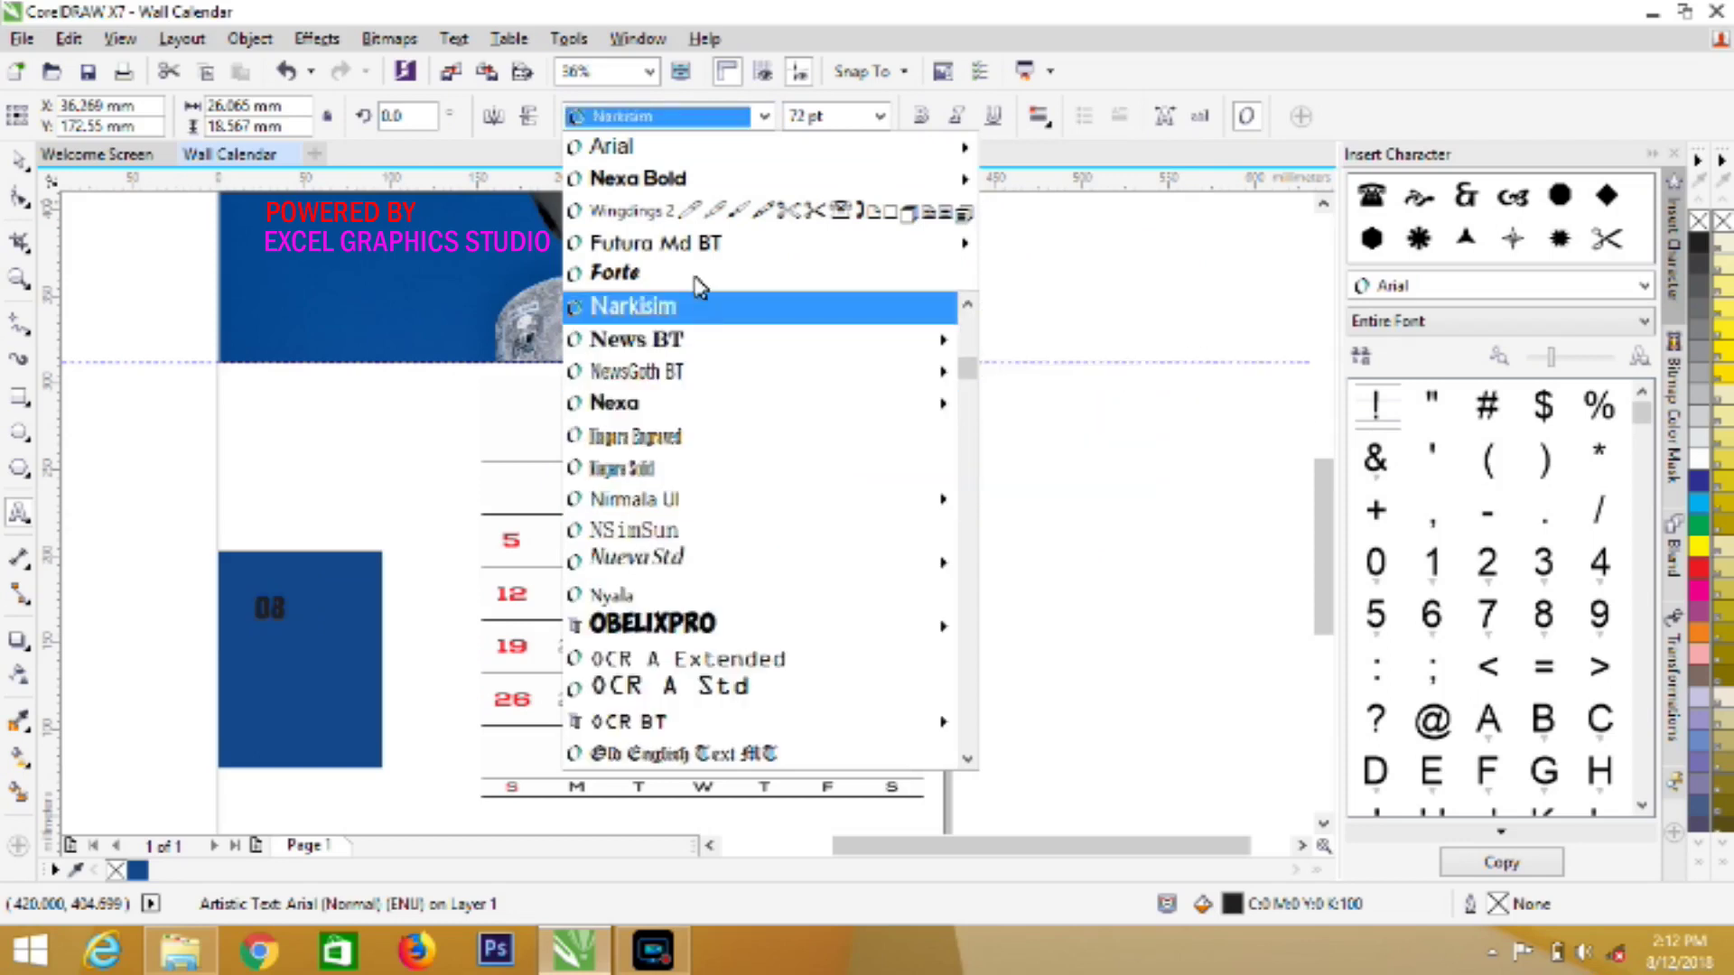
pyautogui.click(693, 187)
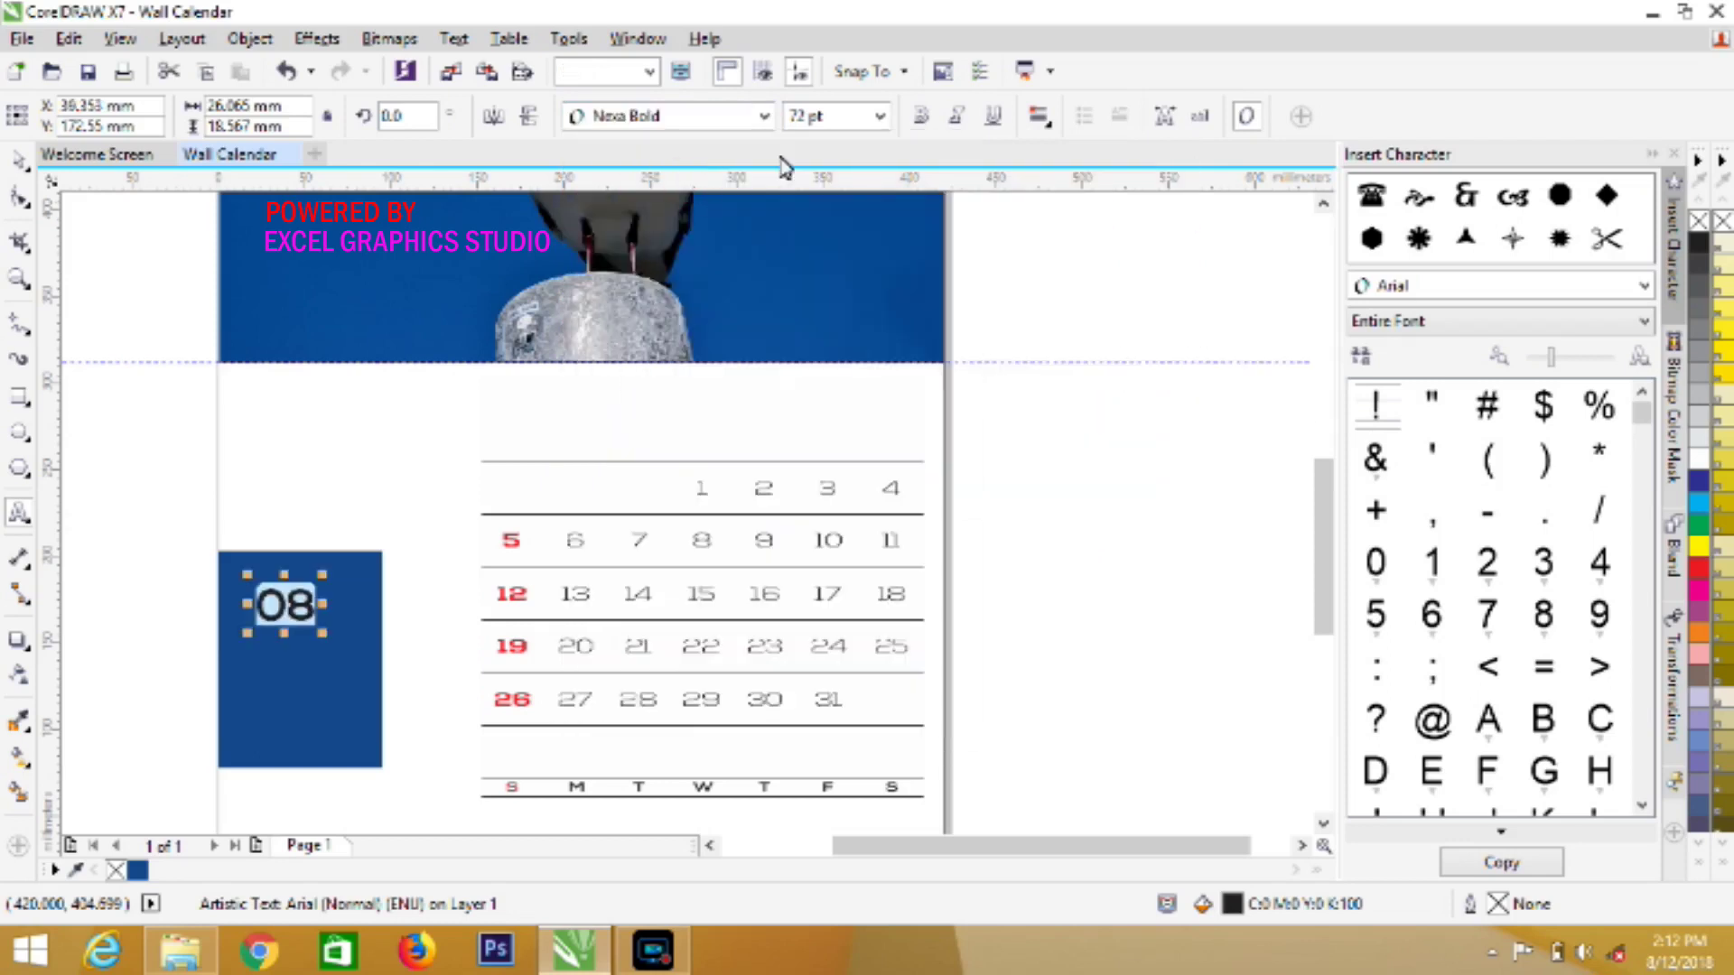
pyautogui.click(880, 118)
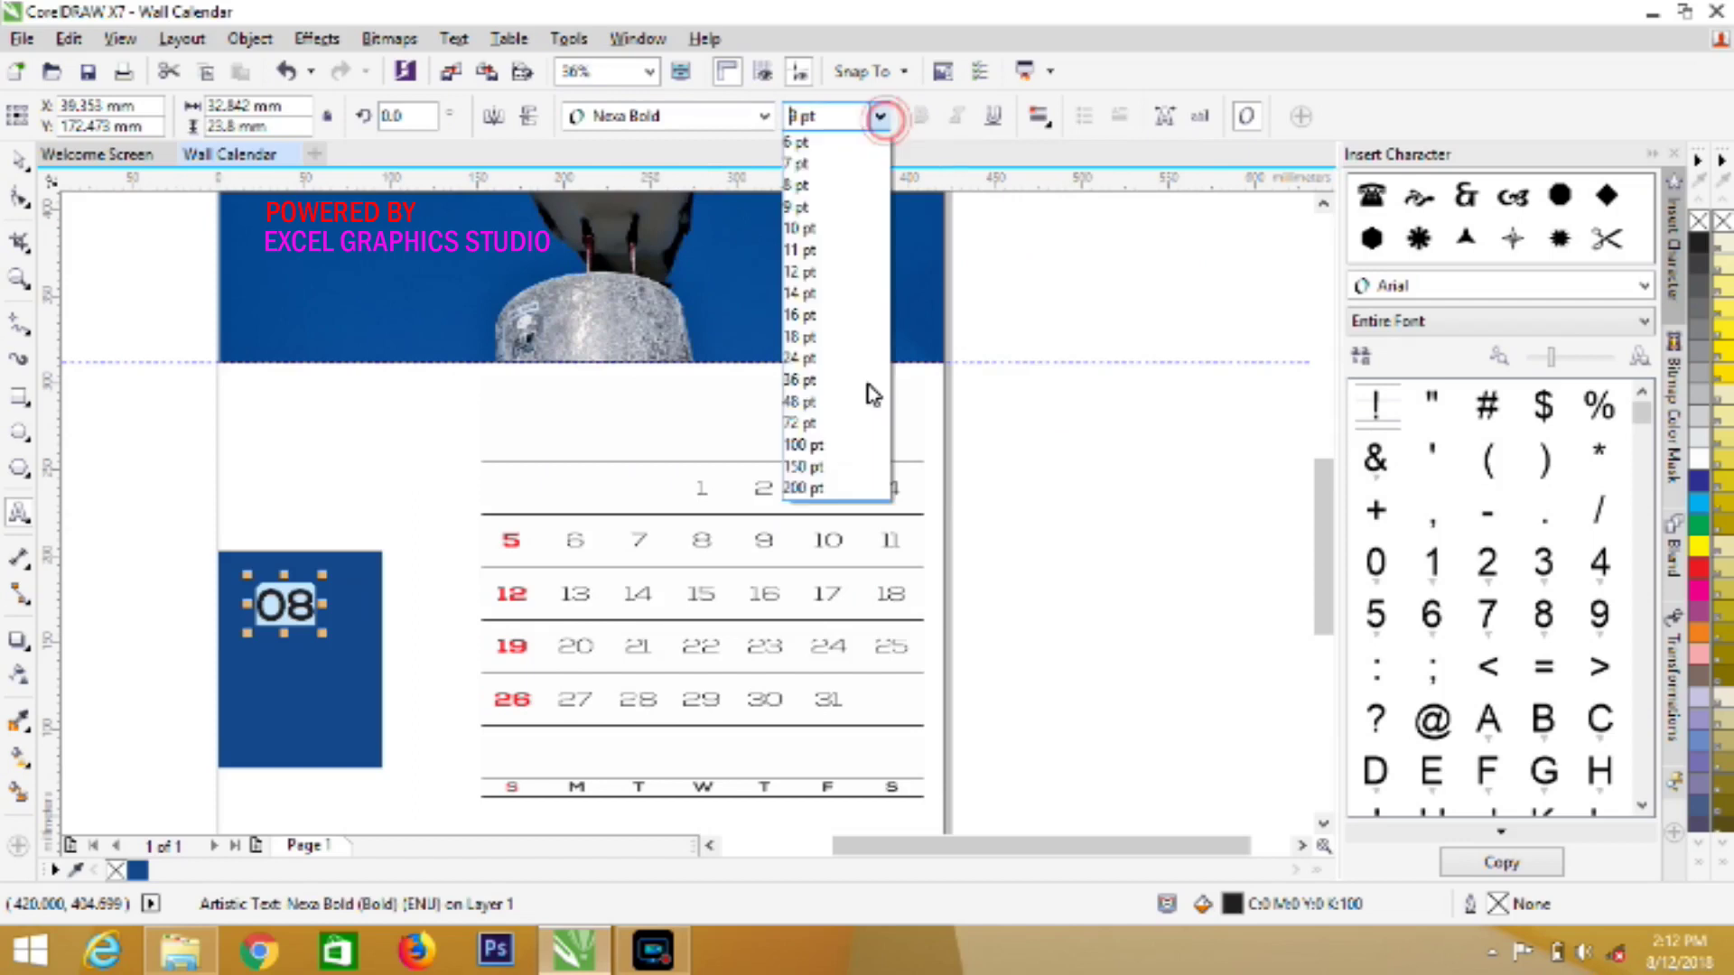
pyautogui.click(860, 452)
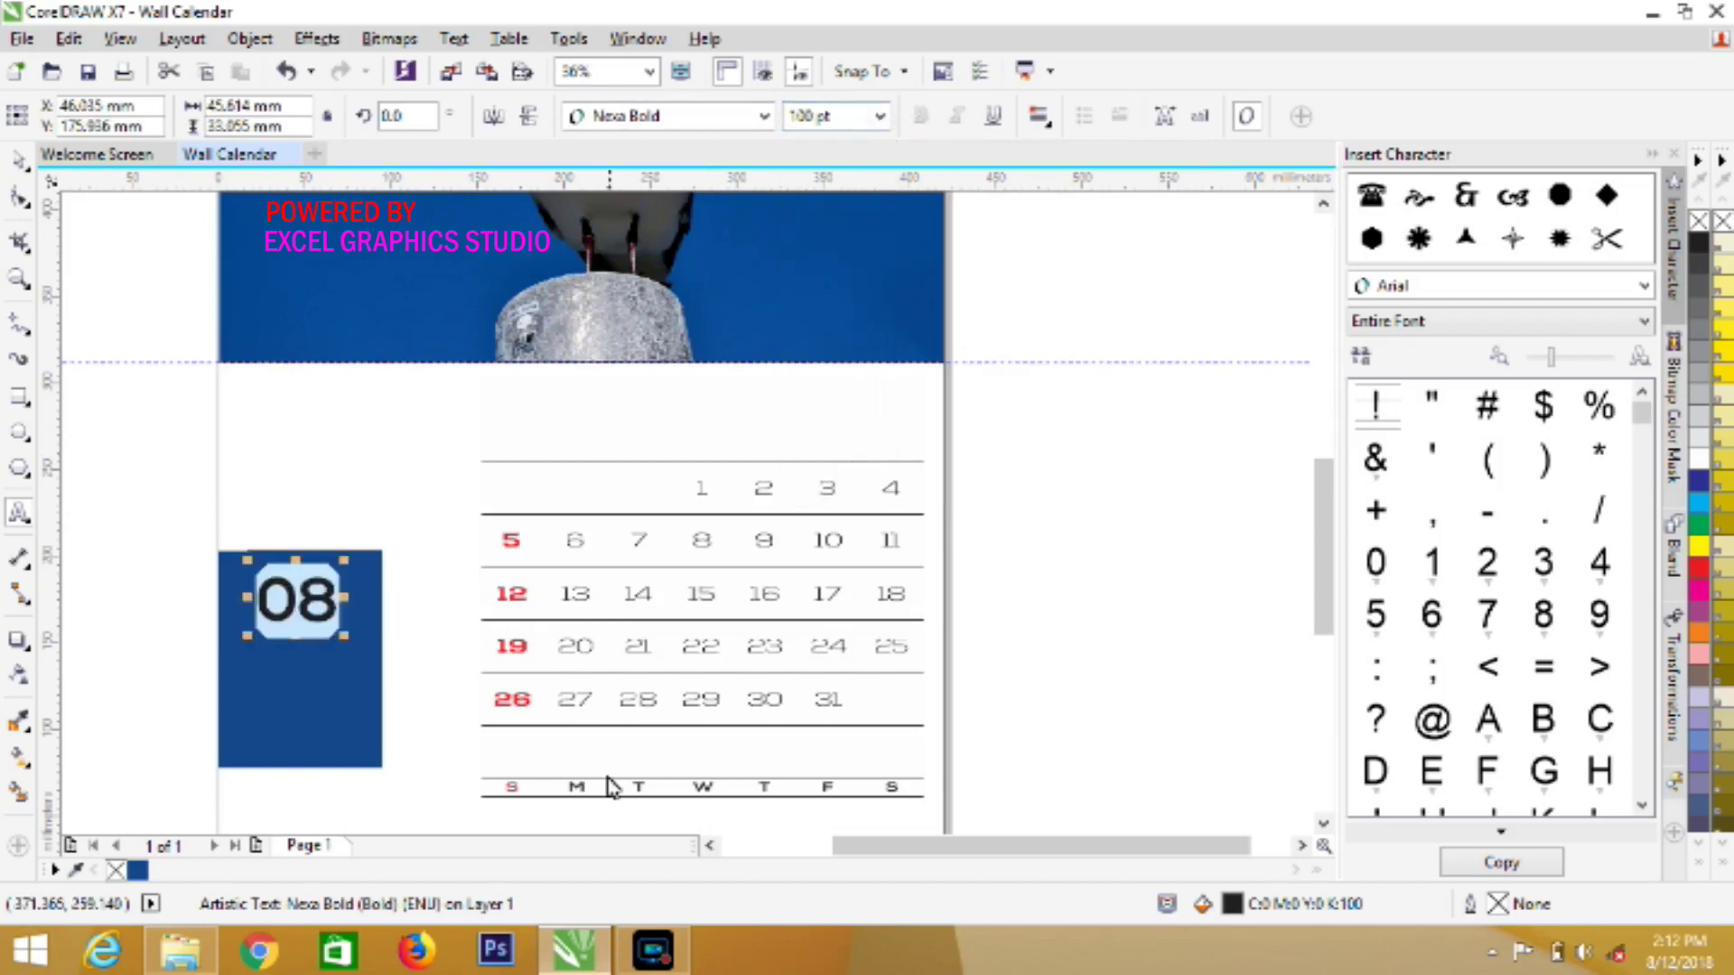
pyautogui.click(1698, 456)
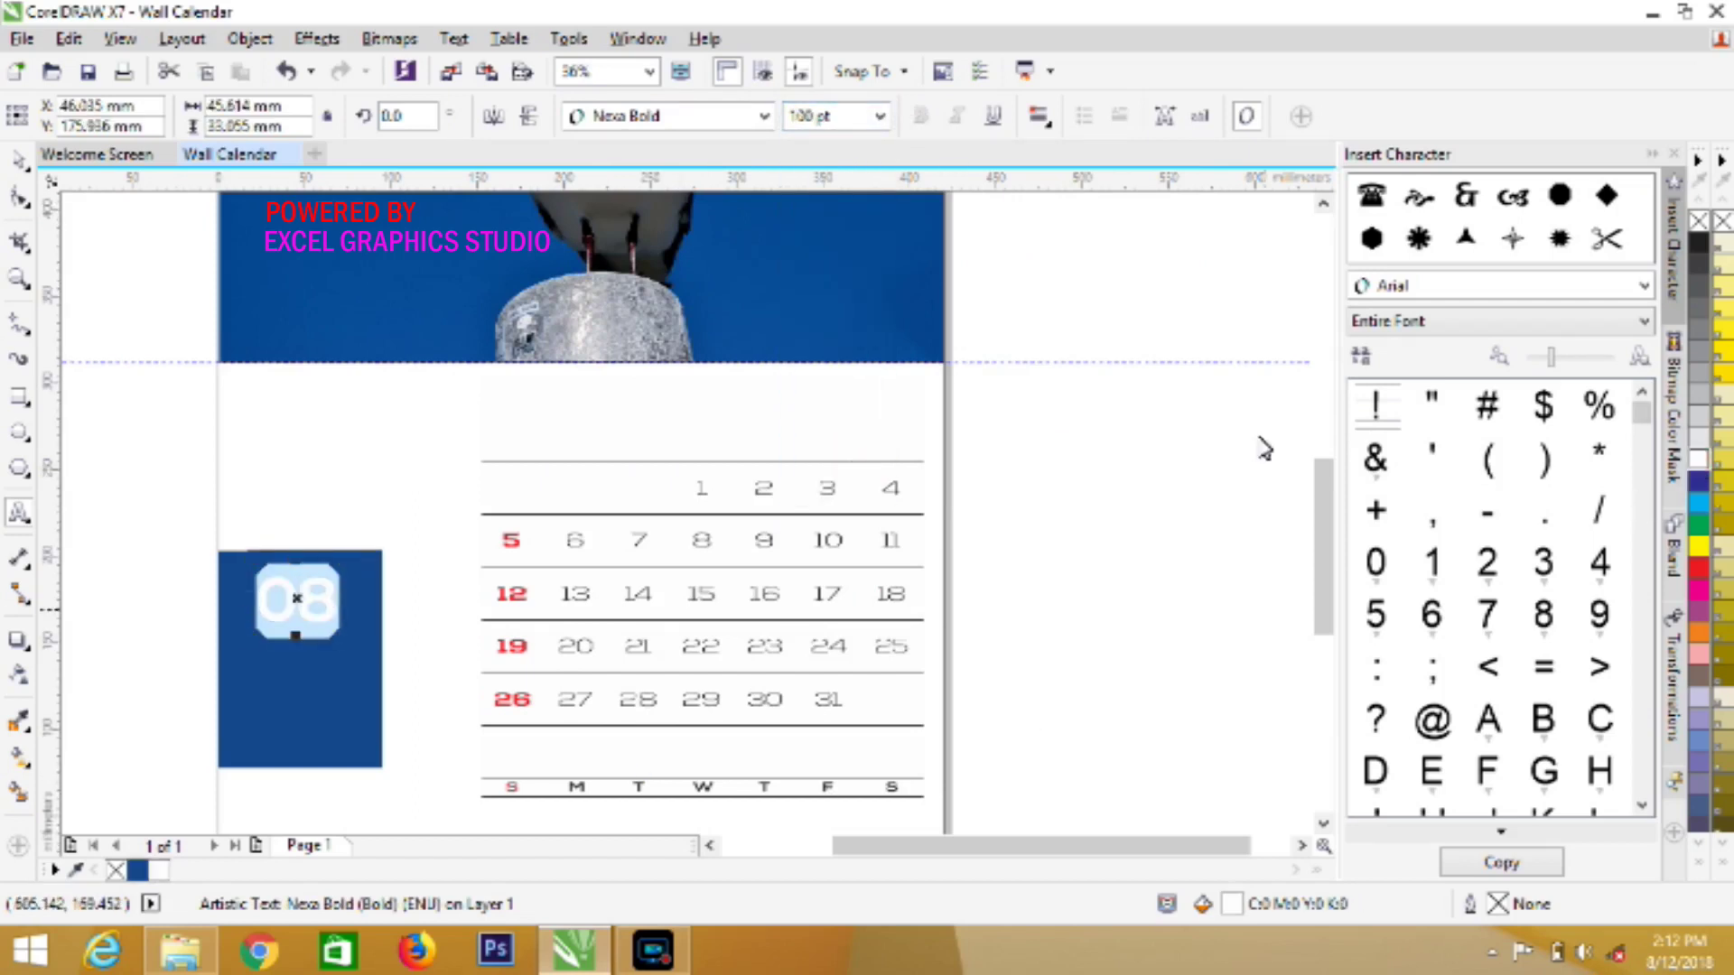
# Copy the 08 text and paste a duplicate on top
pyautogui.click(19, 161)
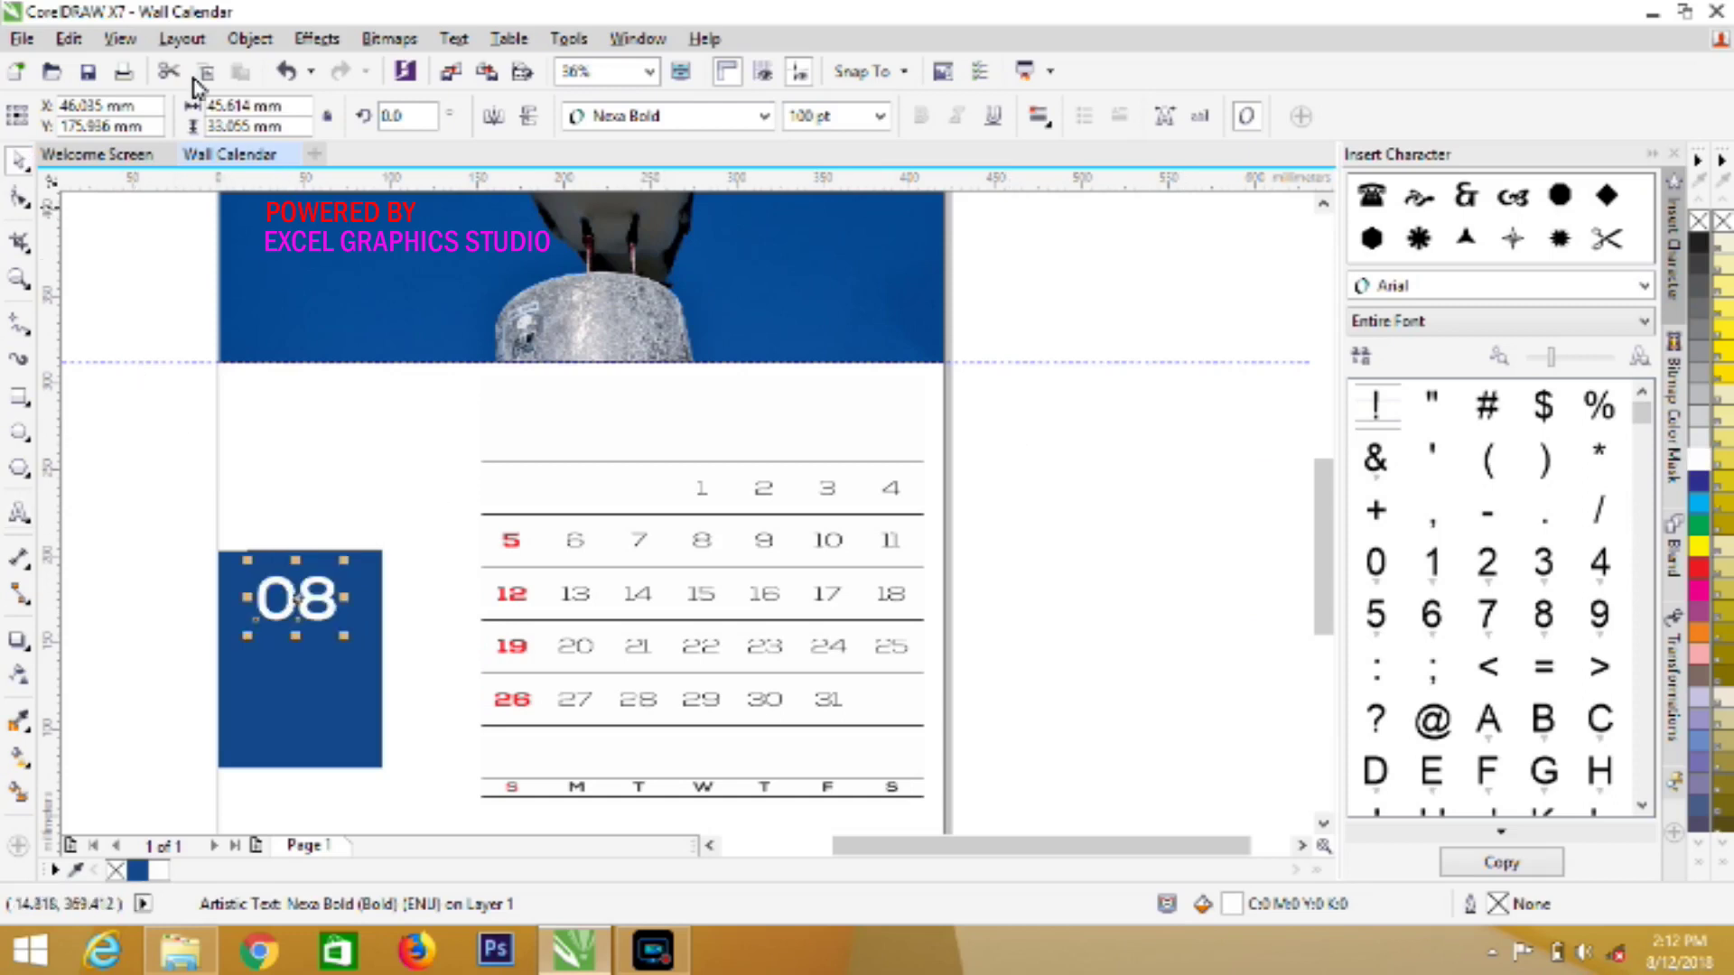
pyautogui.click(68, 39)
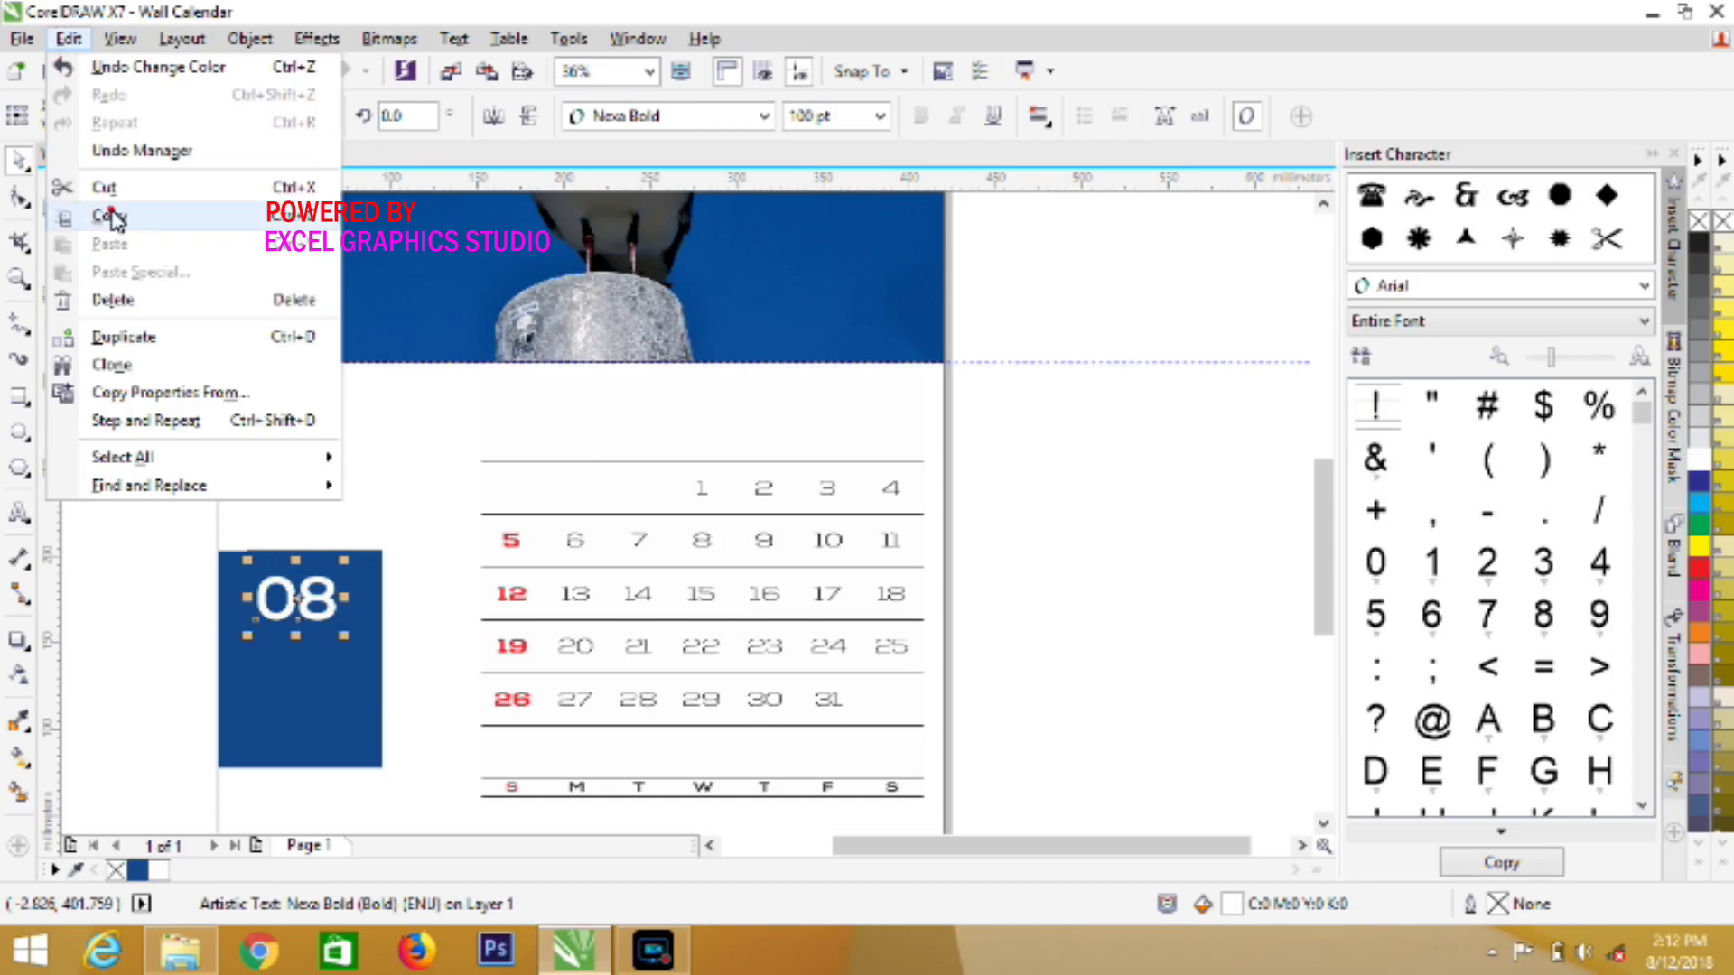
pyautogui.click(112, 216)
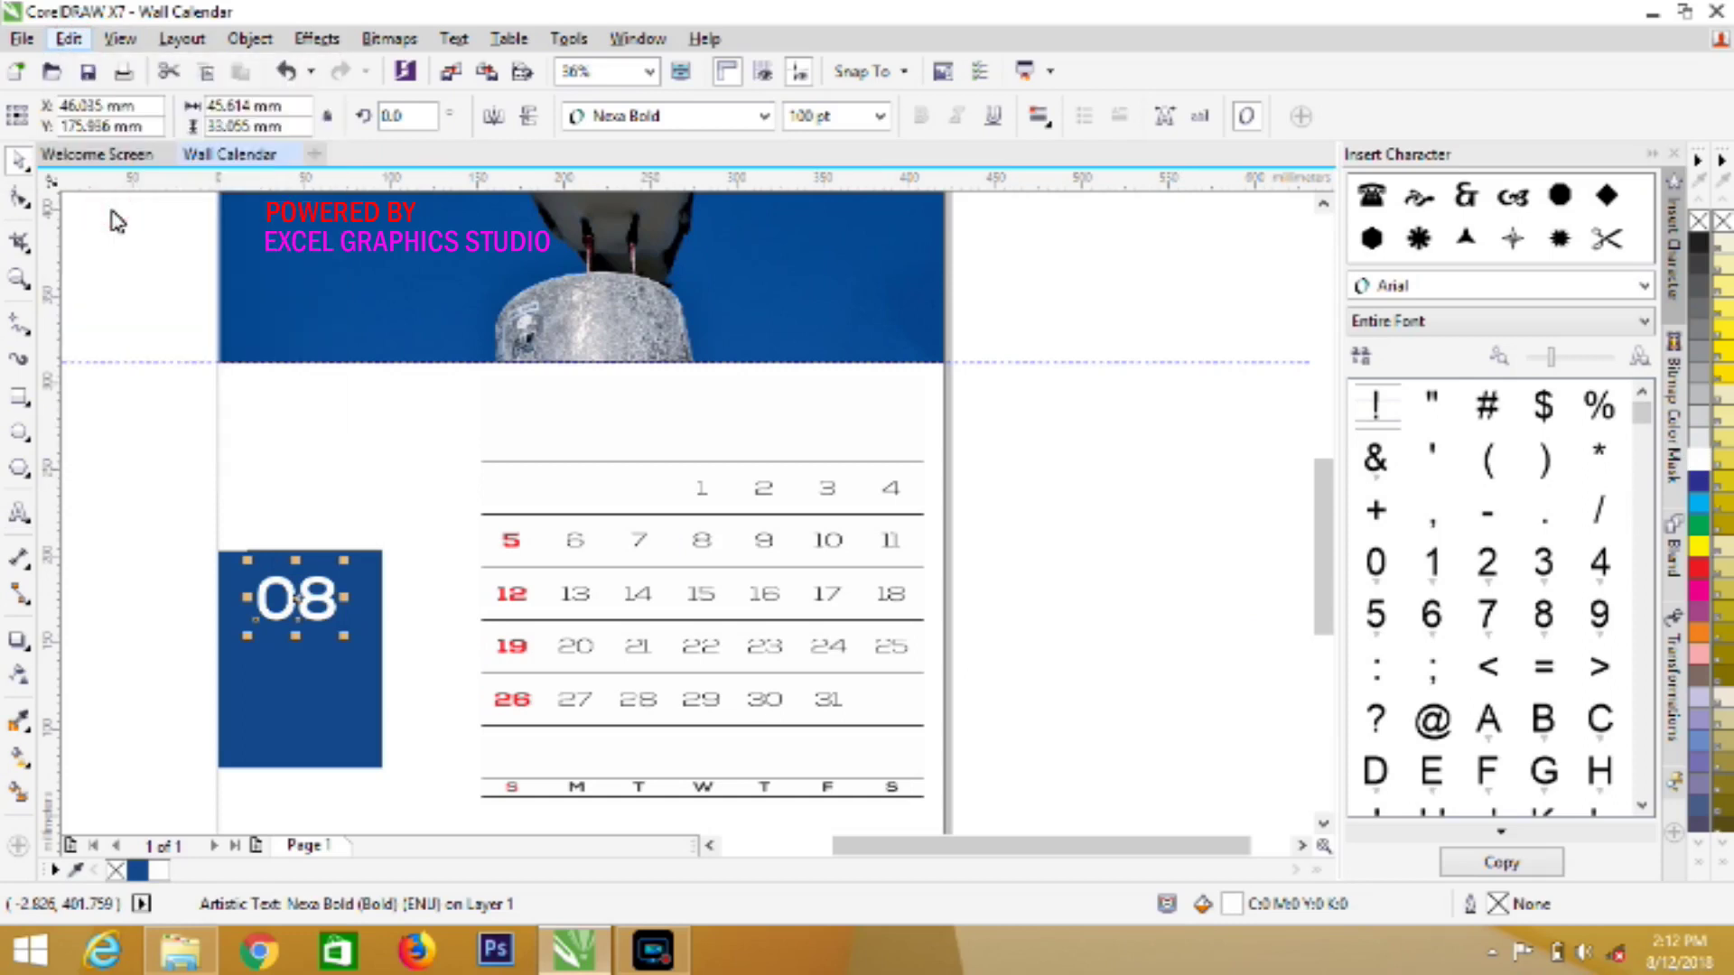
pyautogui.click(69, 39)
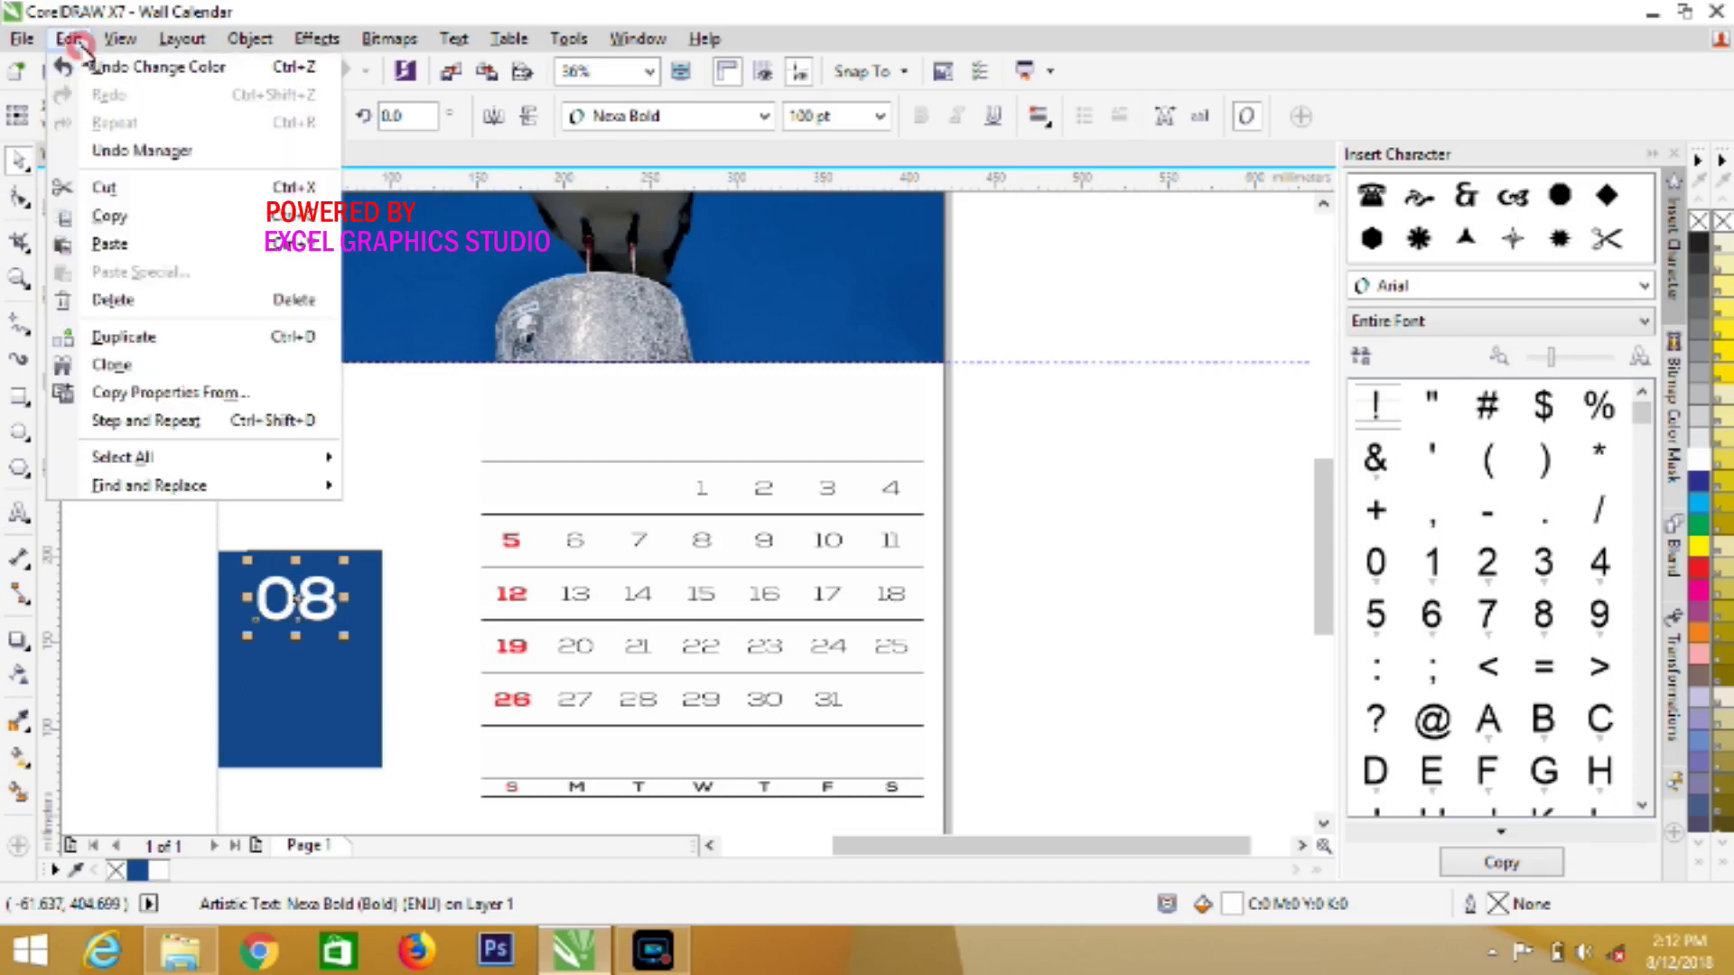
pyautogui.click(112, 244)
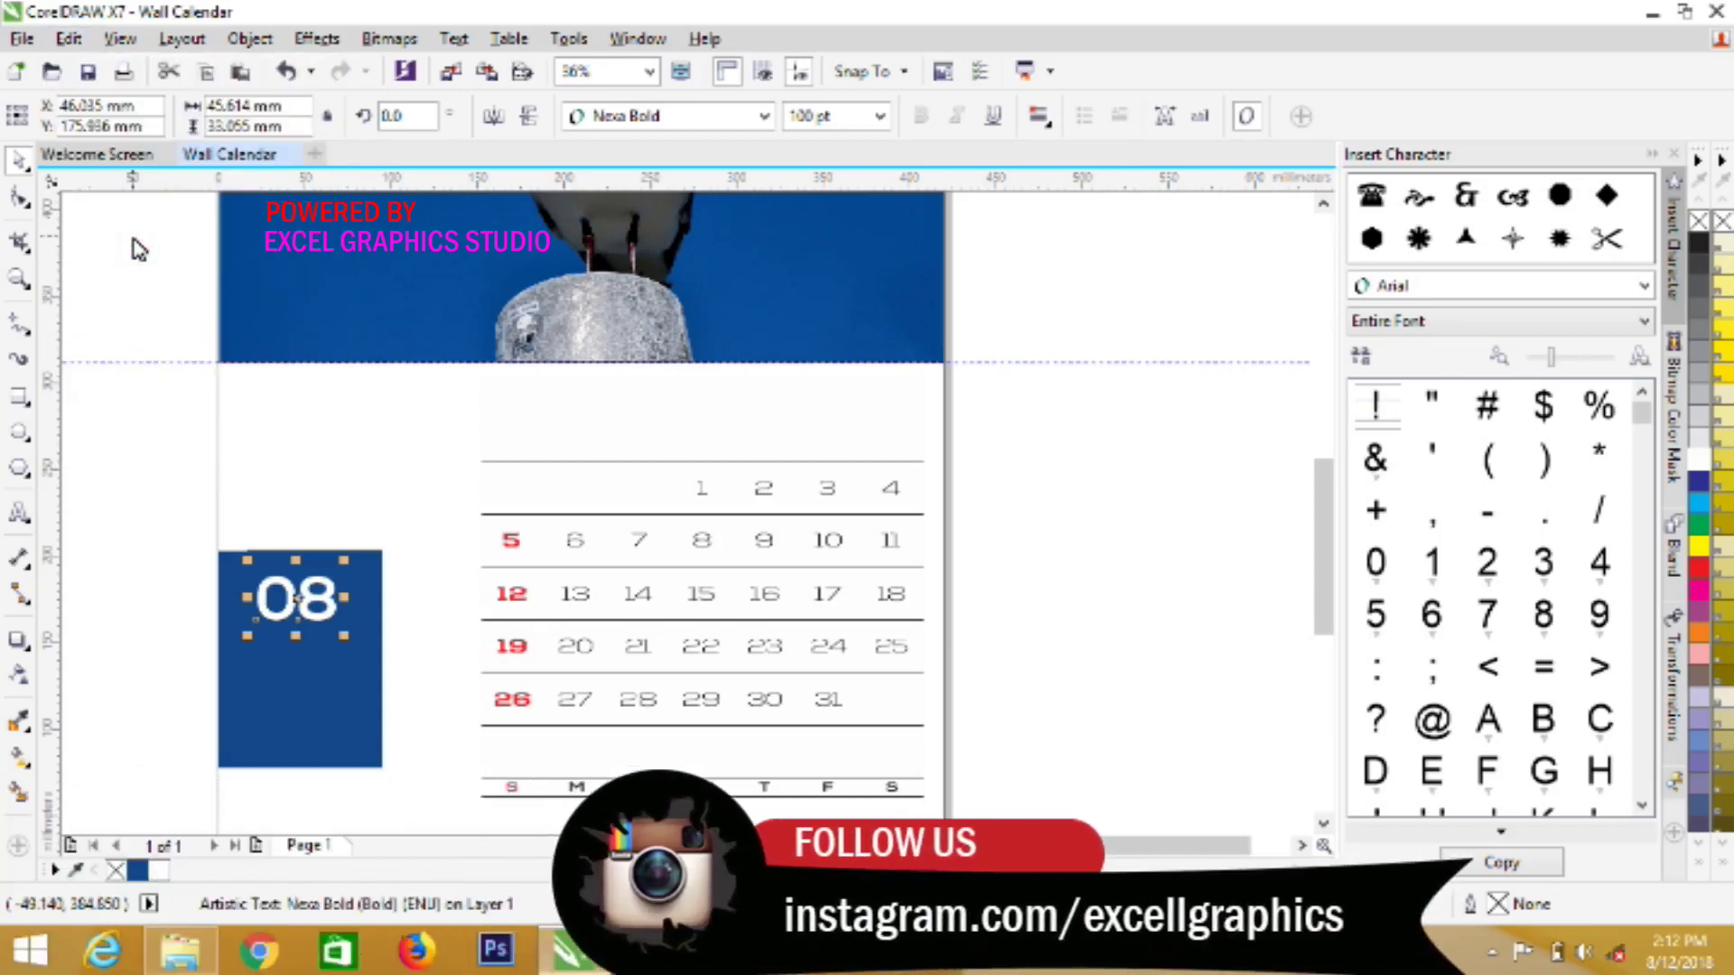
# Recolour the pasted 08 with the red (C0 M100 Y100 K0) sampled from date 12 and nudge it right
pyautogui.click(137, 872)
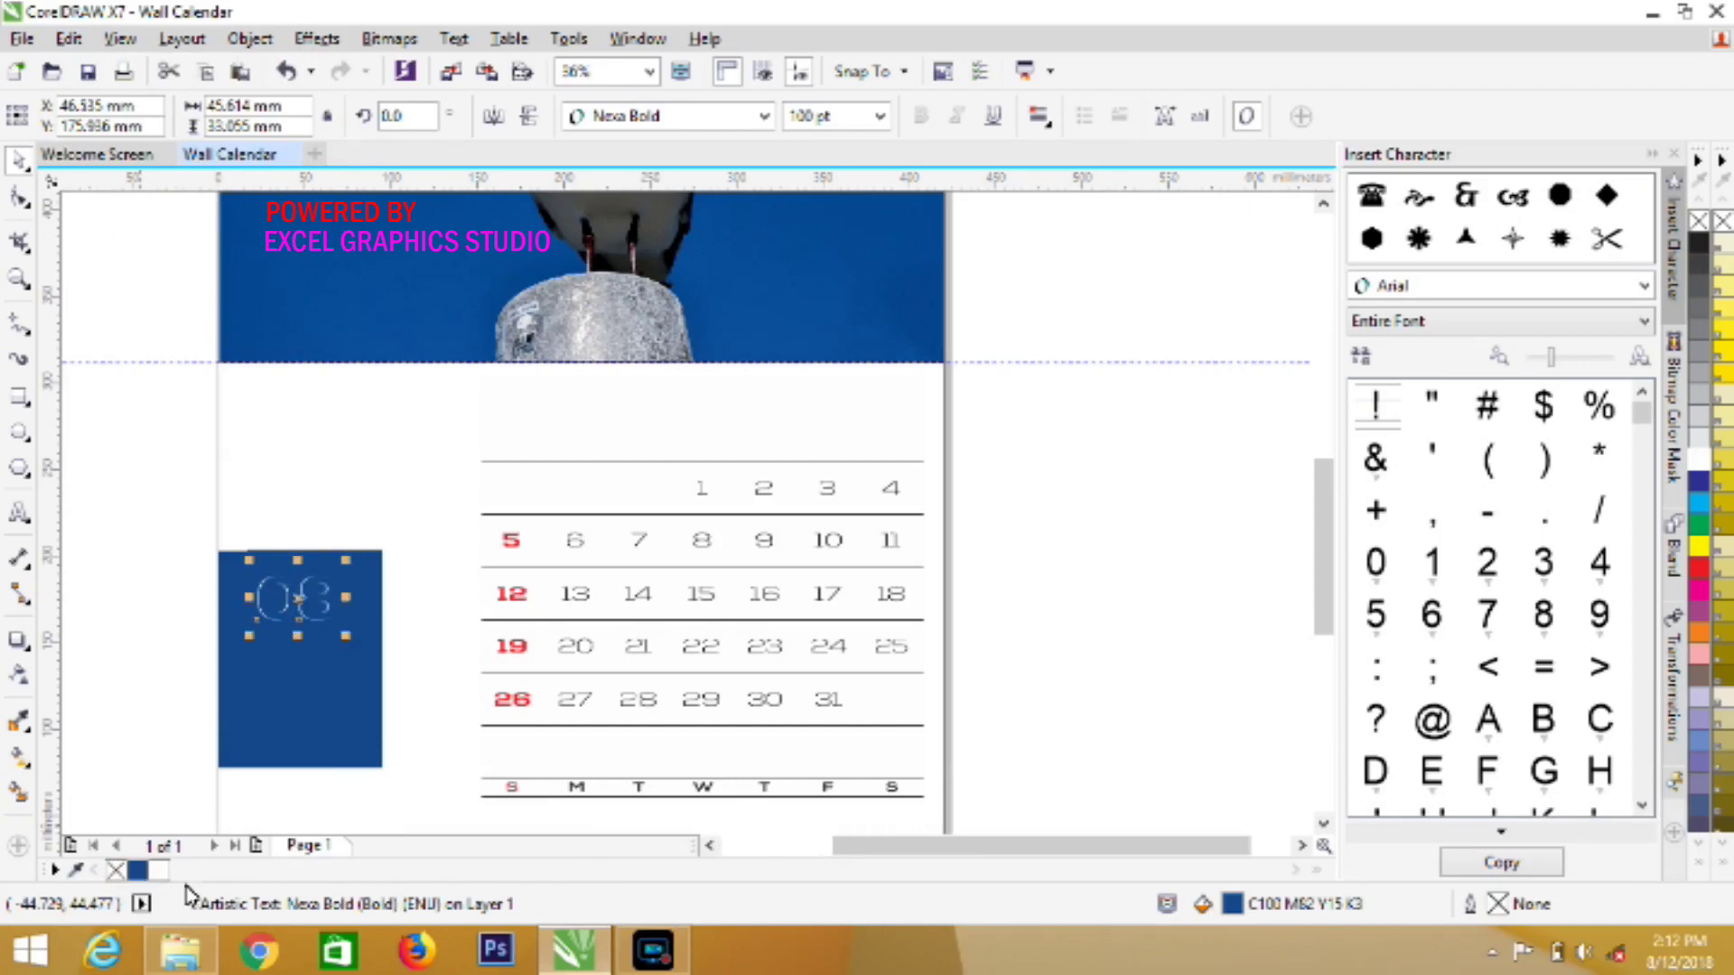
pyautogui.click(77, 875)
pyautogui.click(503, 600)
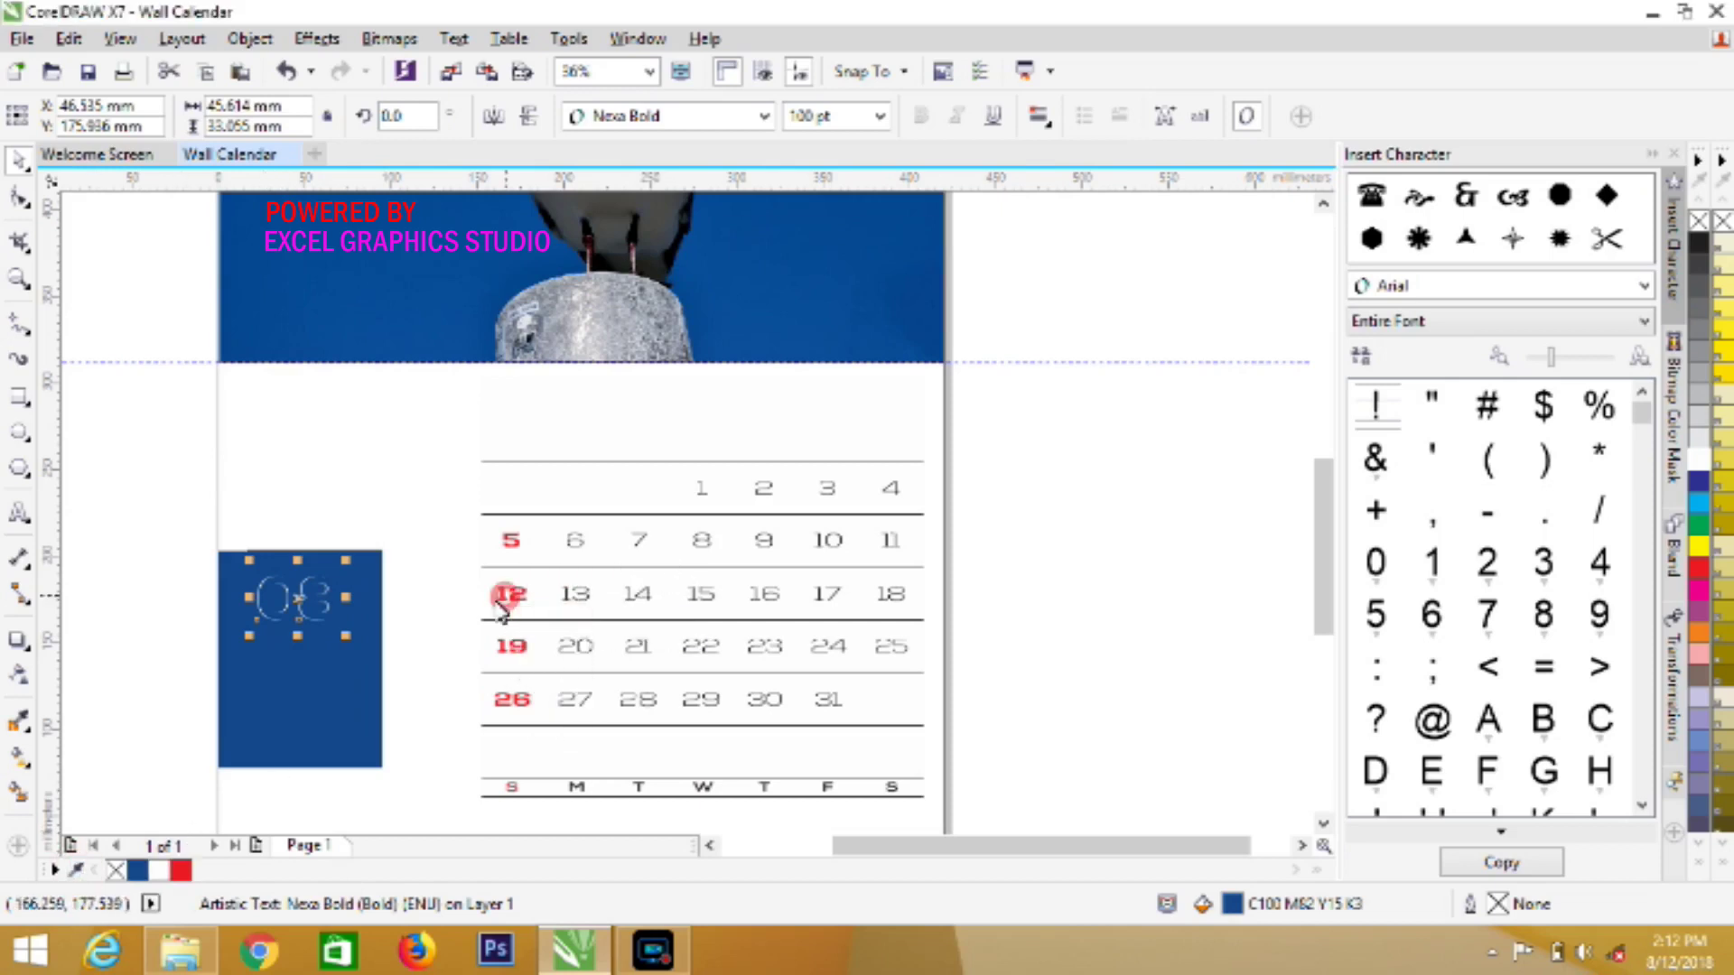
pyautogui.click(181, 871)
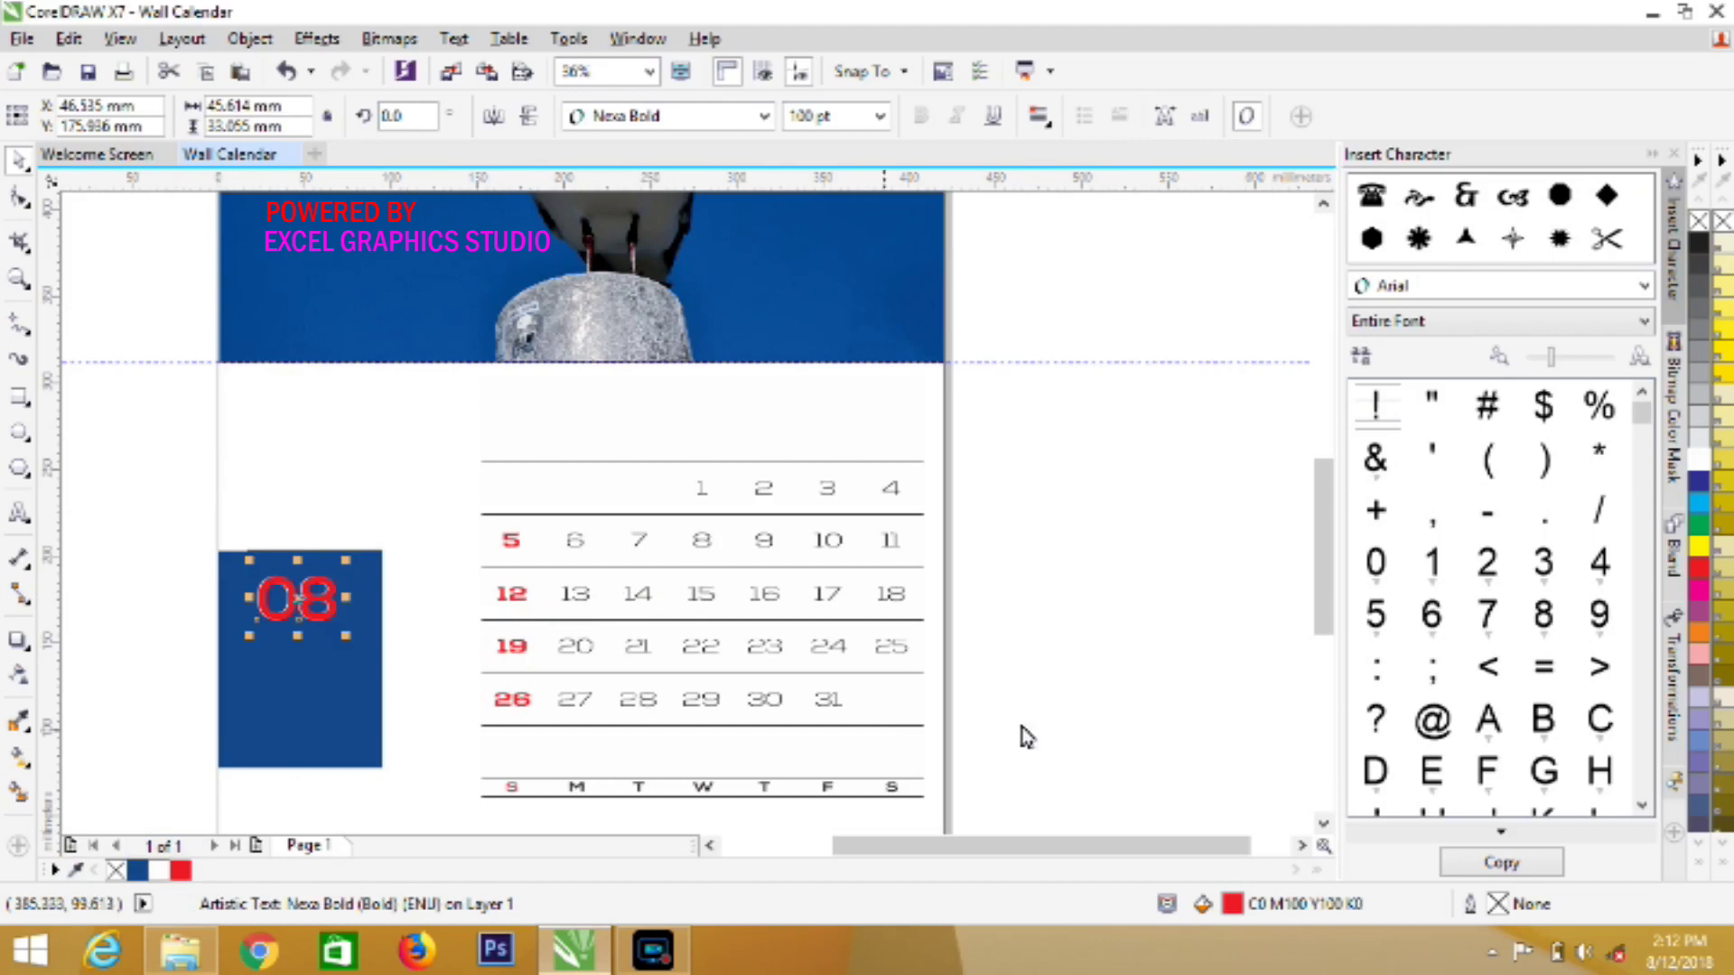
pyautogui.click(1323, 823)
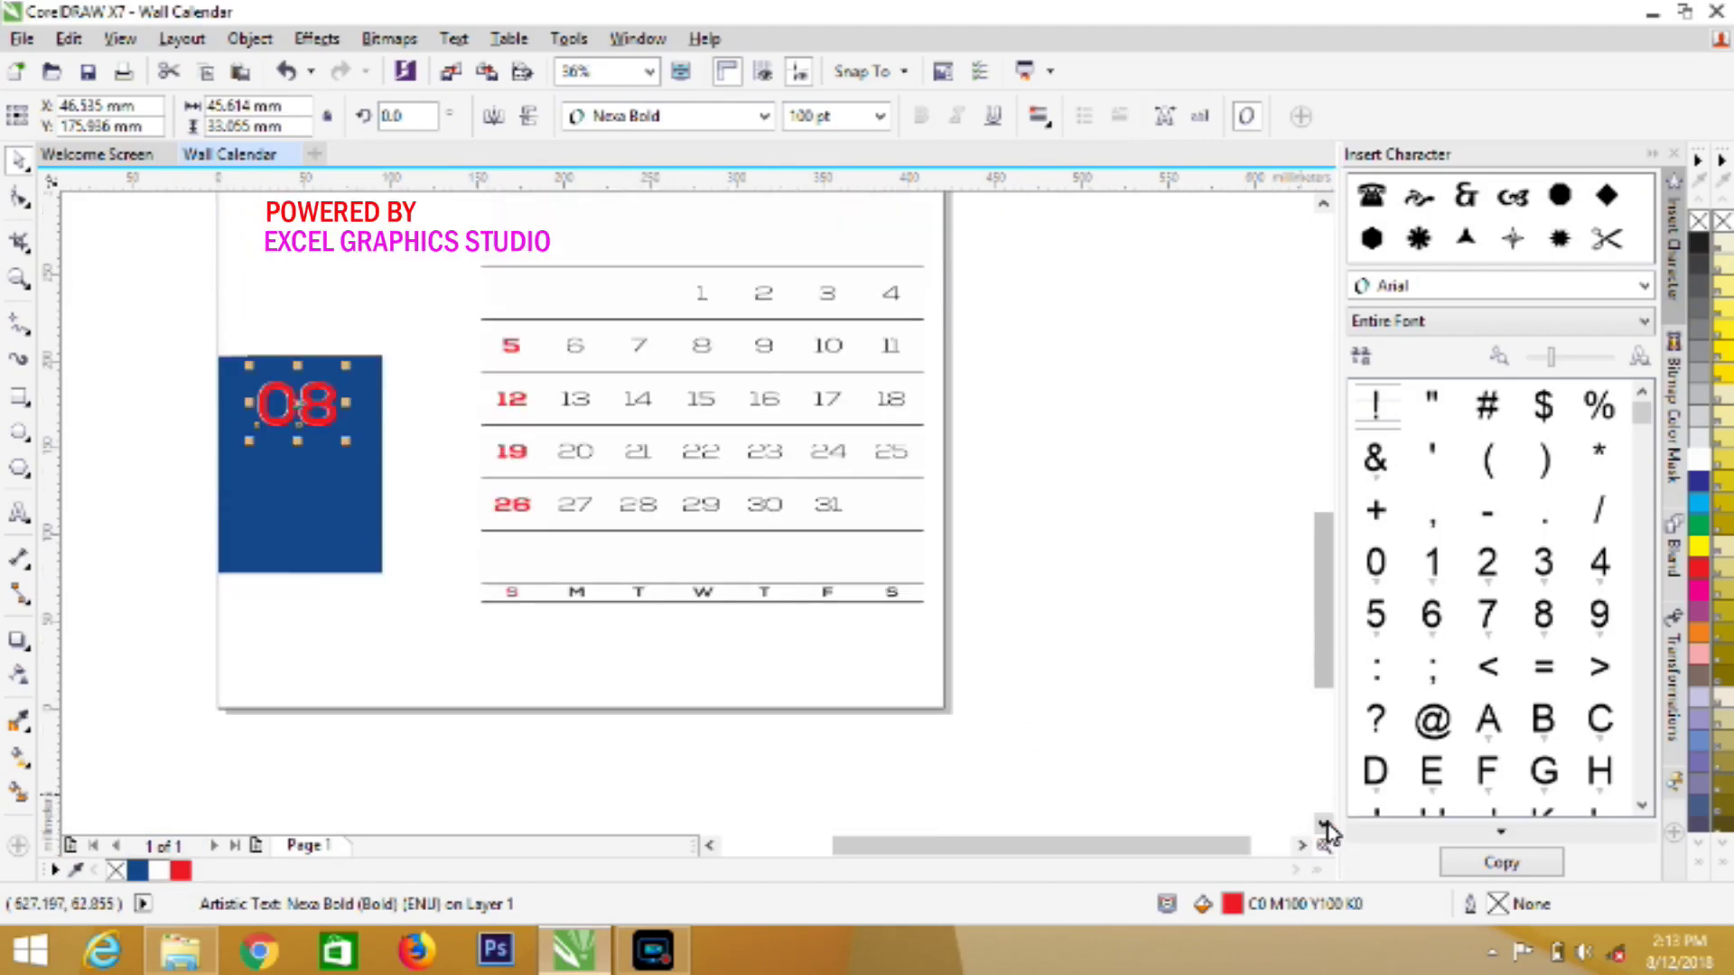
pyautogui.press('Right')
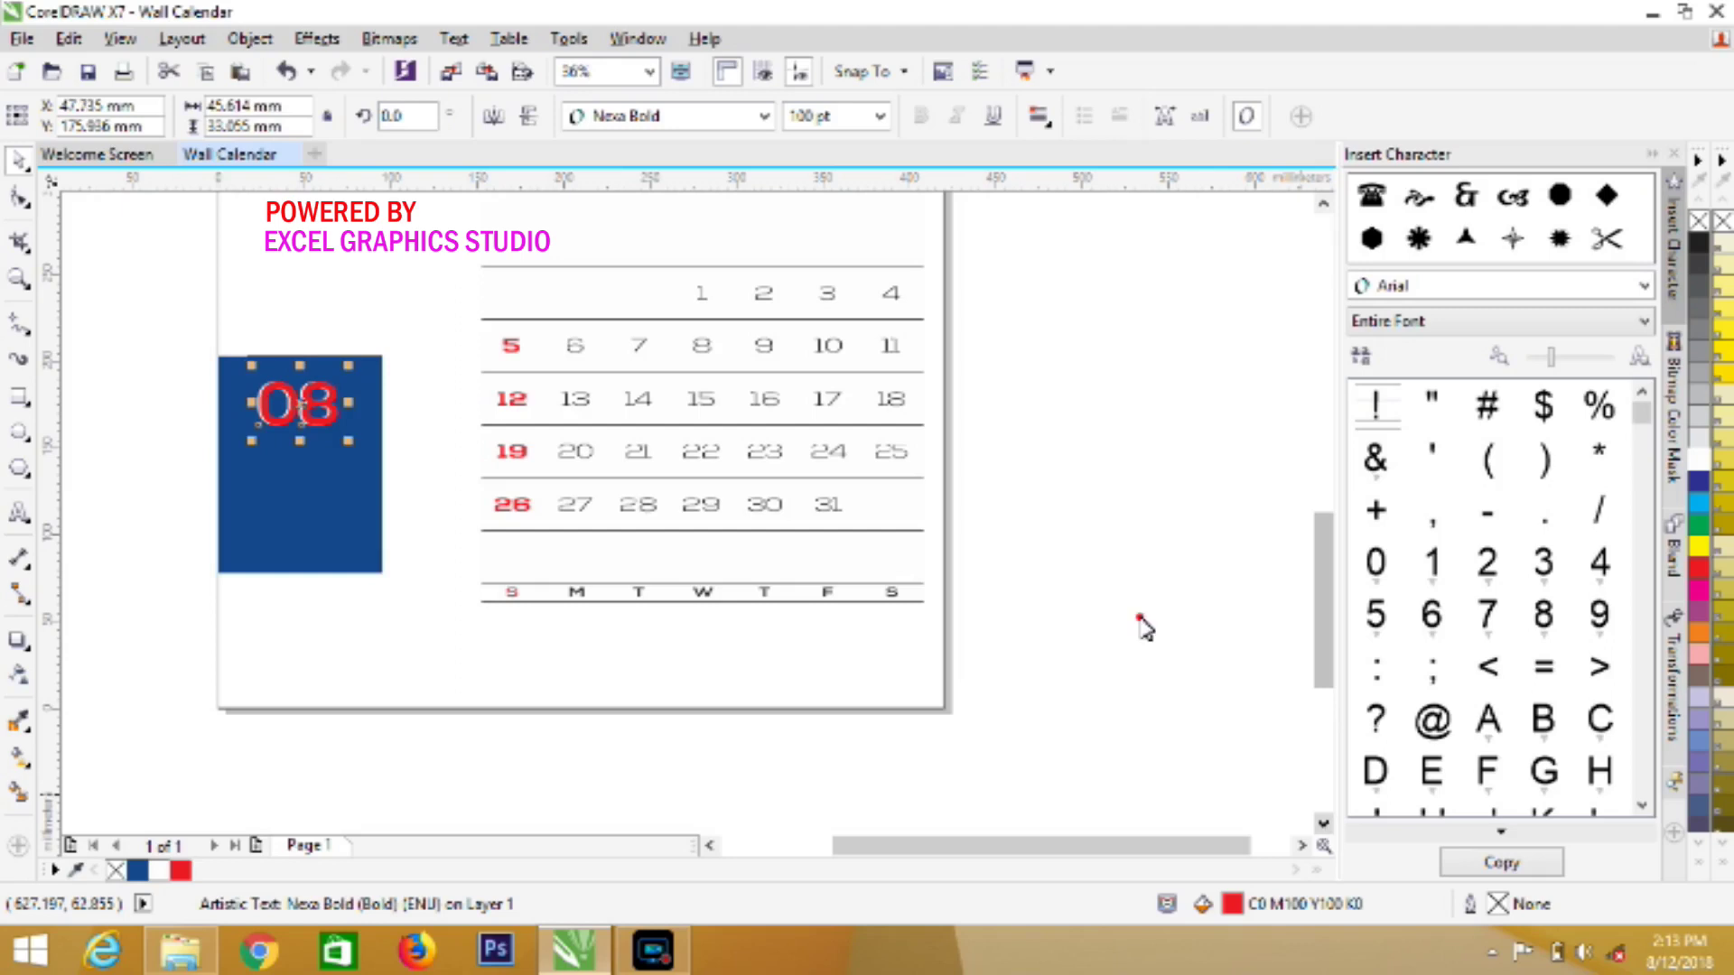
pyautogui.click(1139, 623)
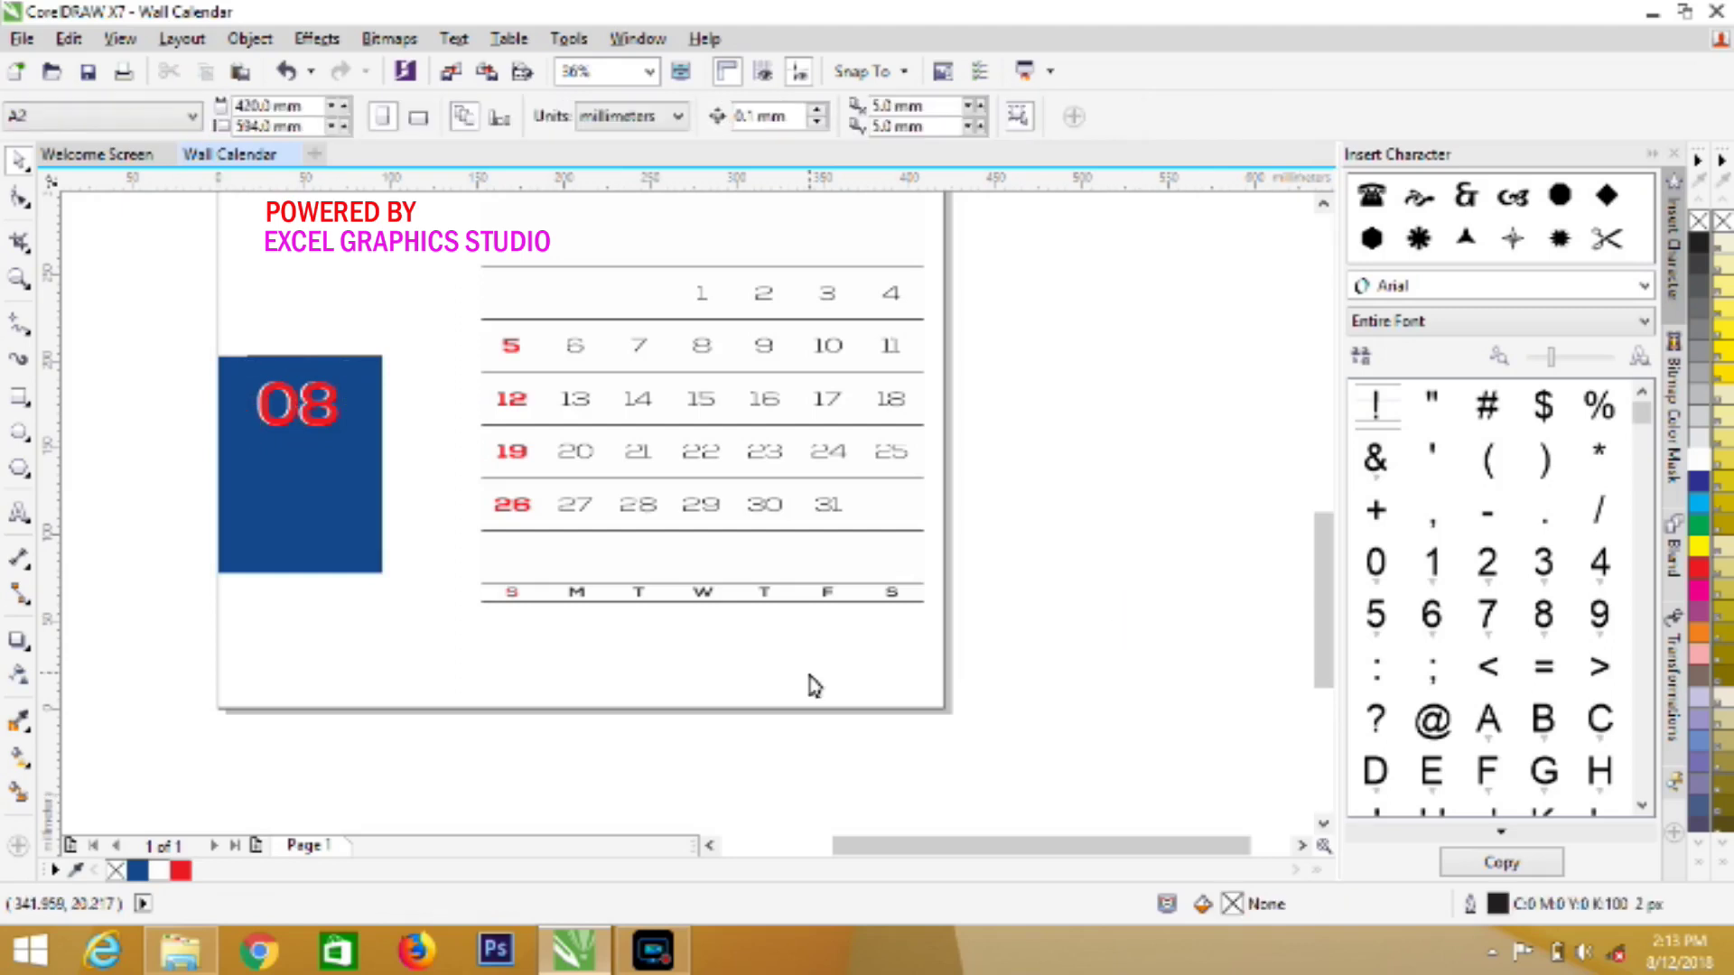
# Set the text font to Barber Street at 100 pt
pyautogui.click(16, 519)
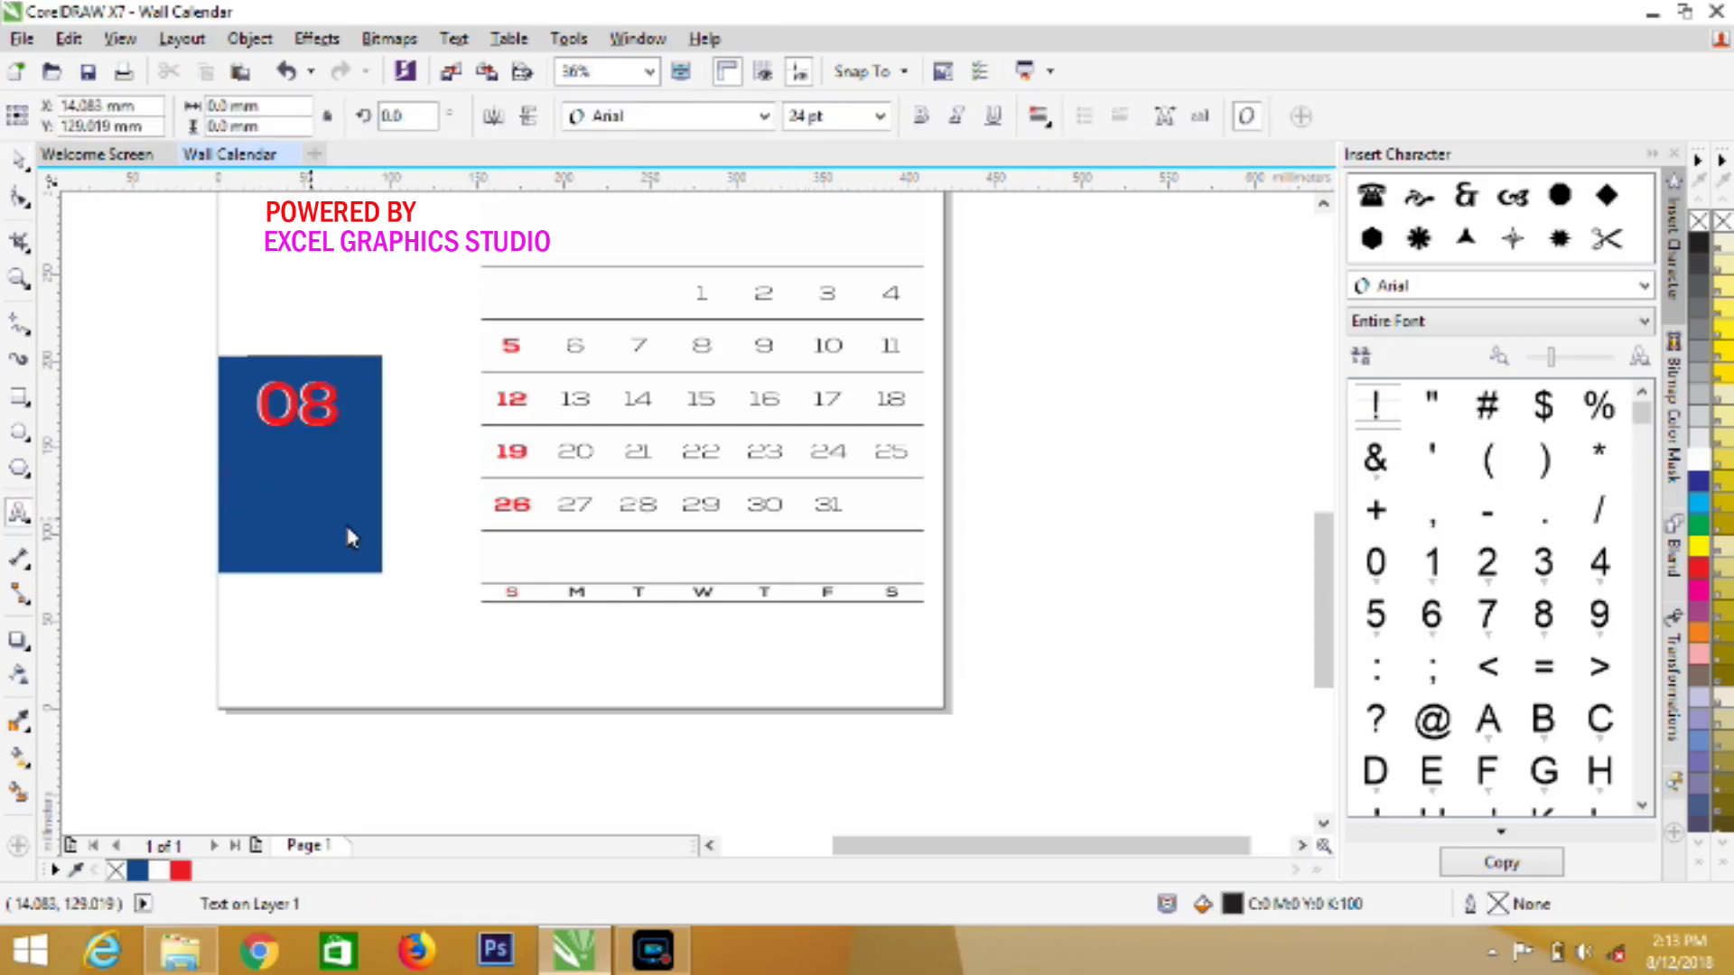
pyautogui.click(765, 115)
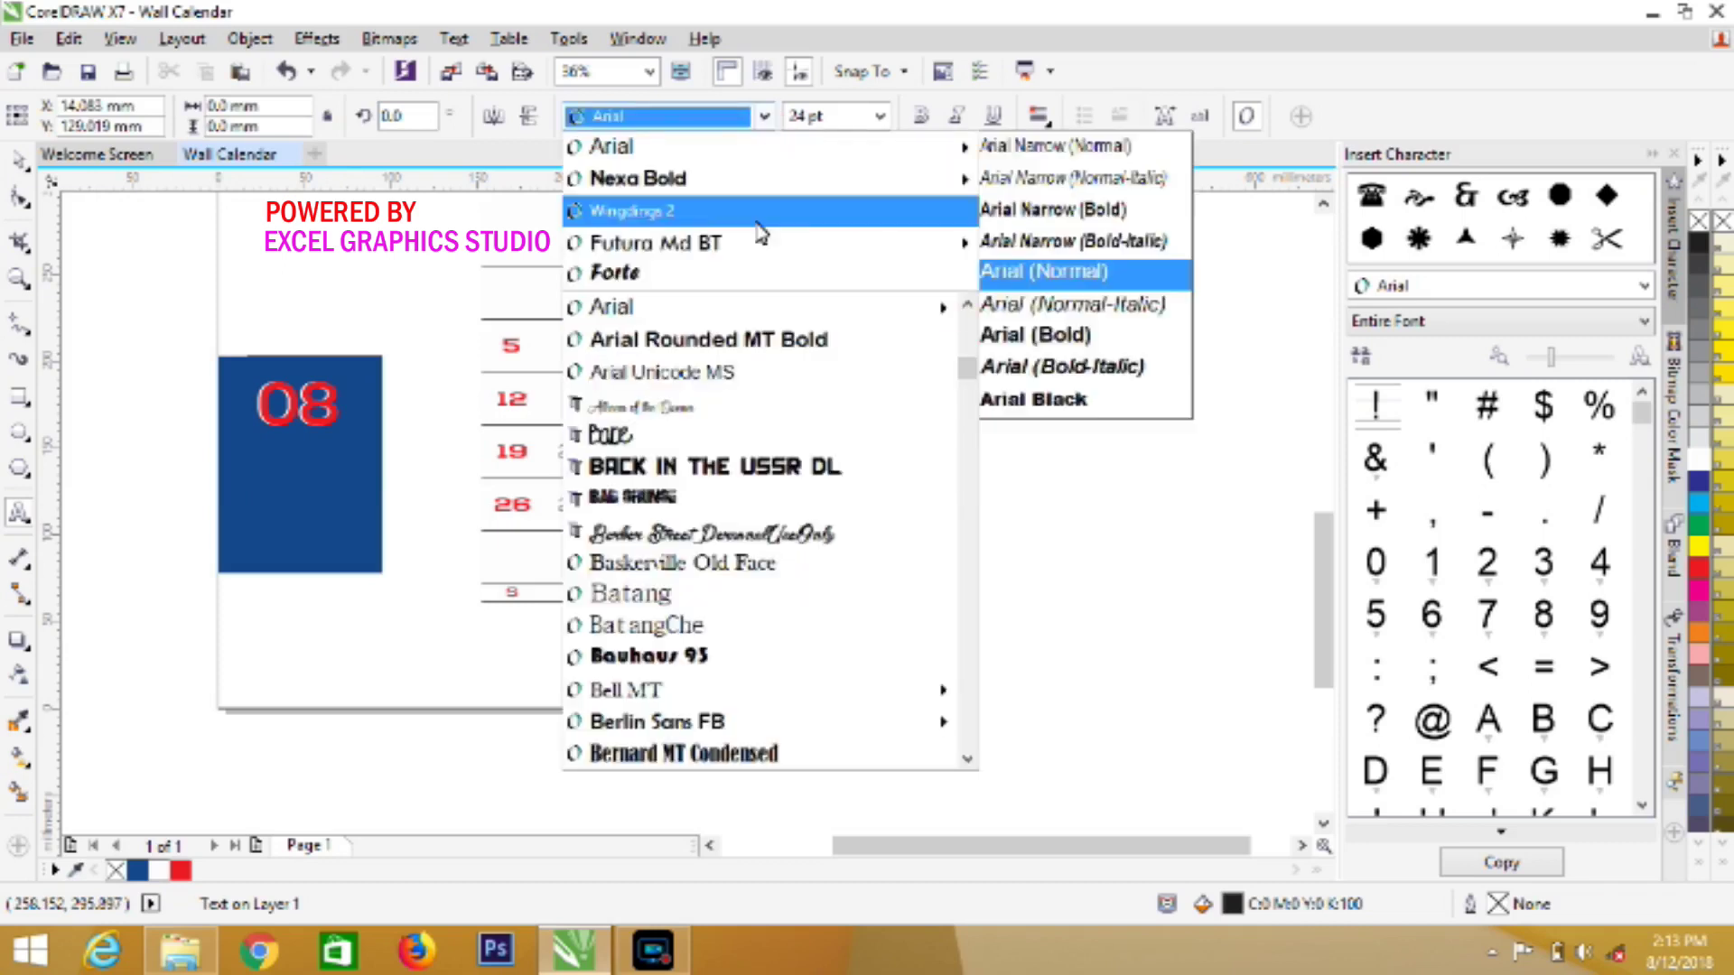
pyautogui.click(708, 531)
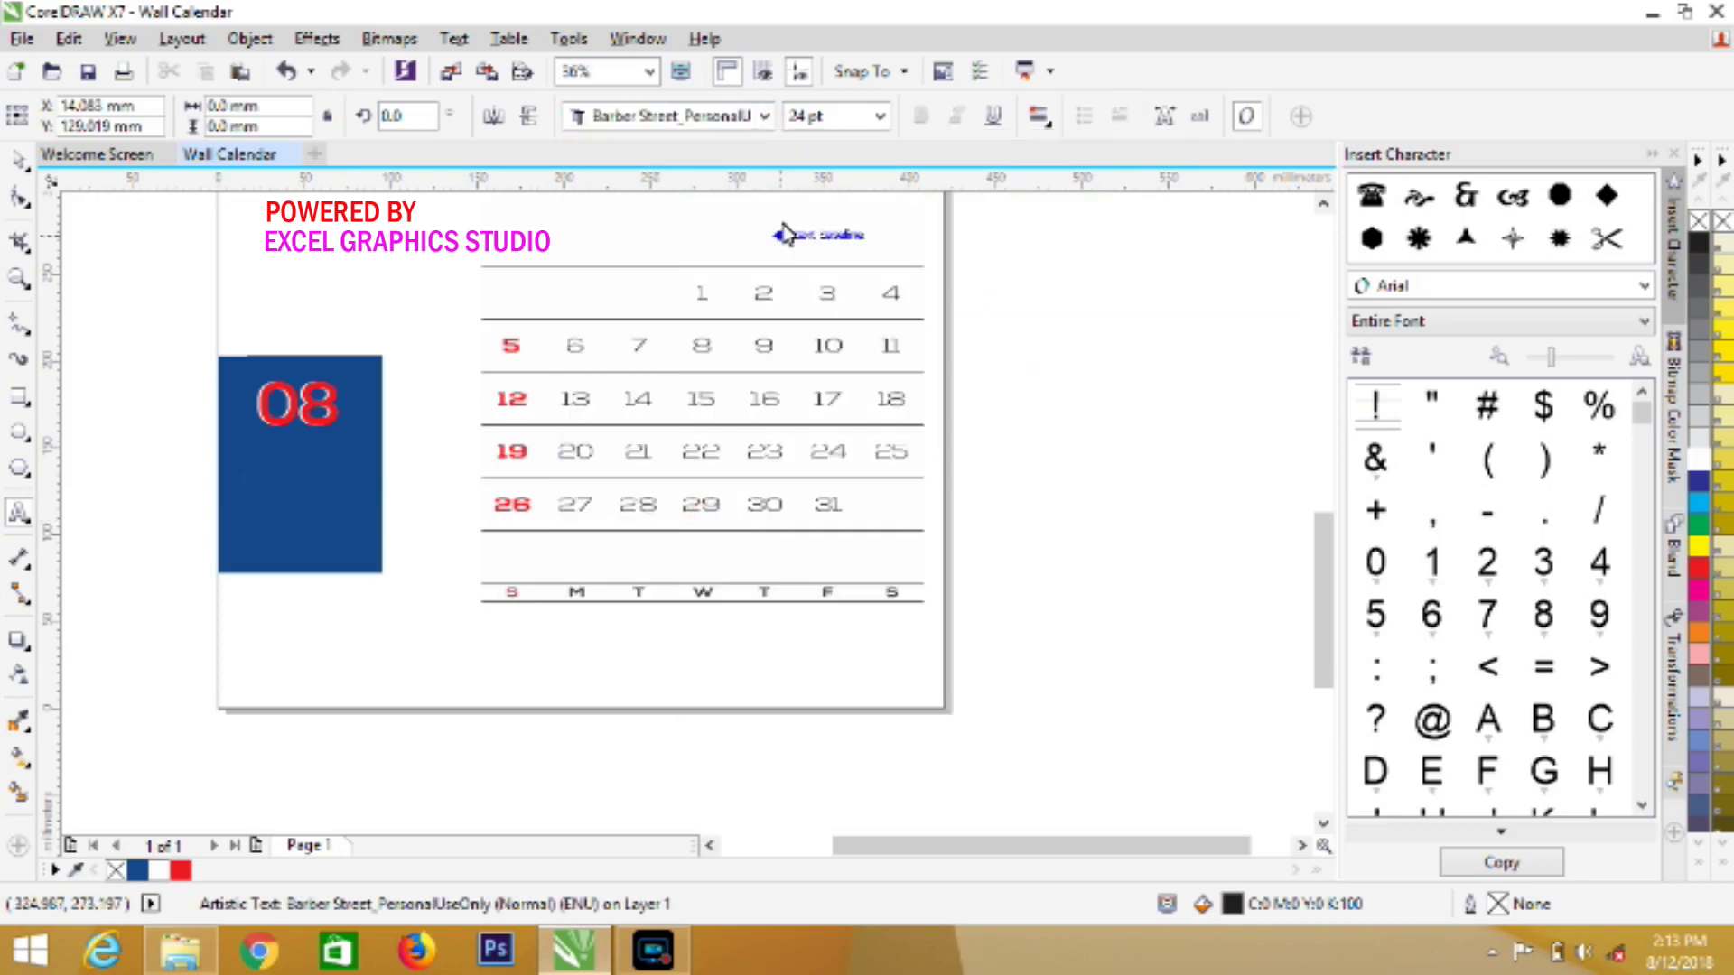
pyautogui.click(879, 116)
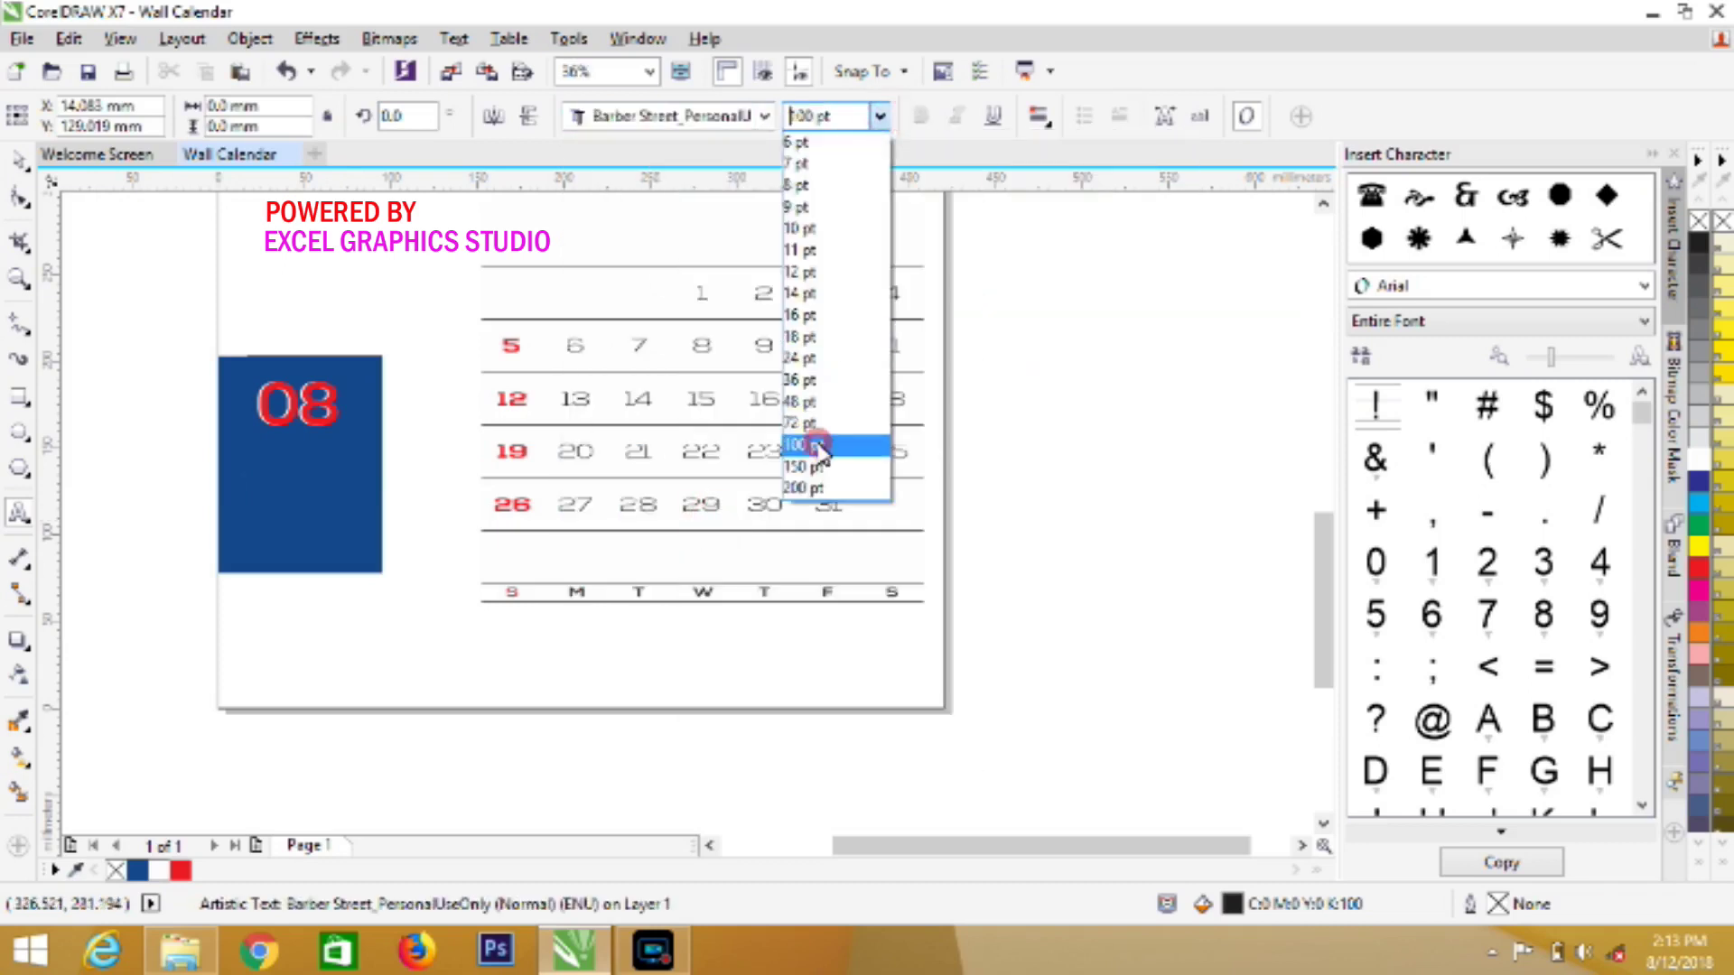
pyautogui.click(817, 446)
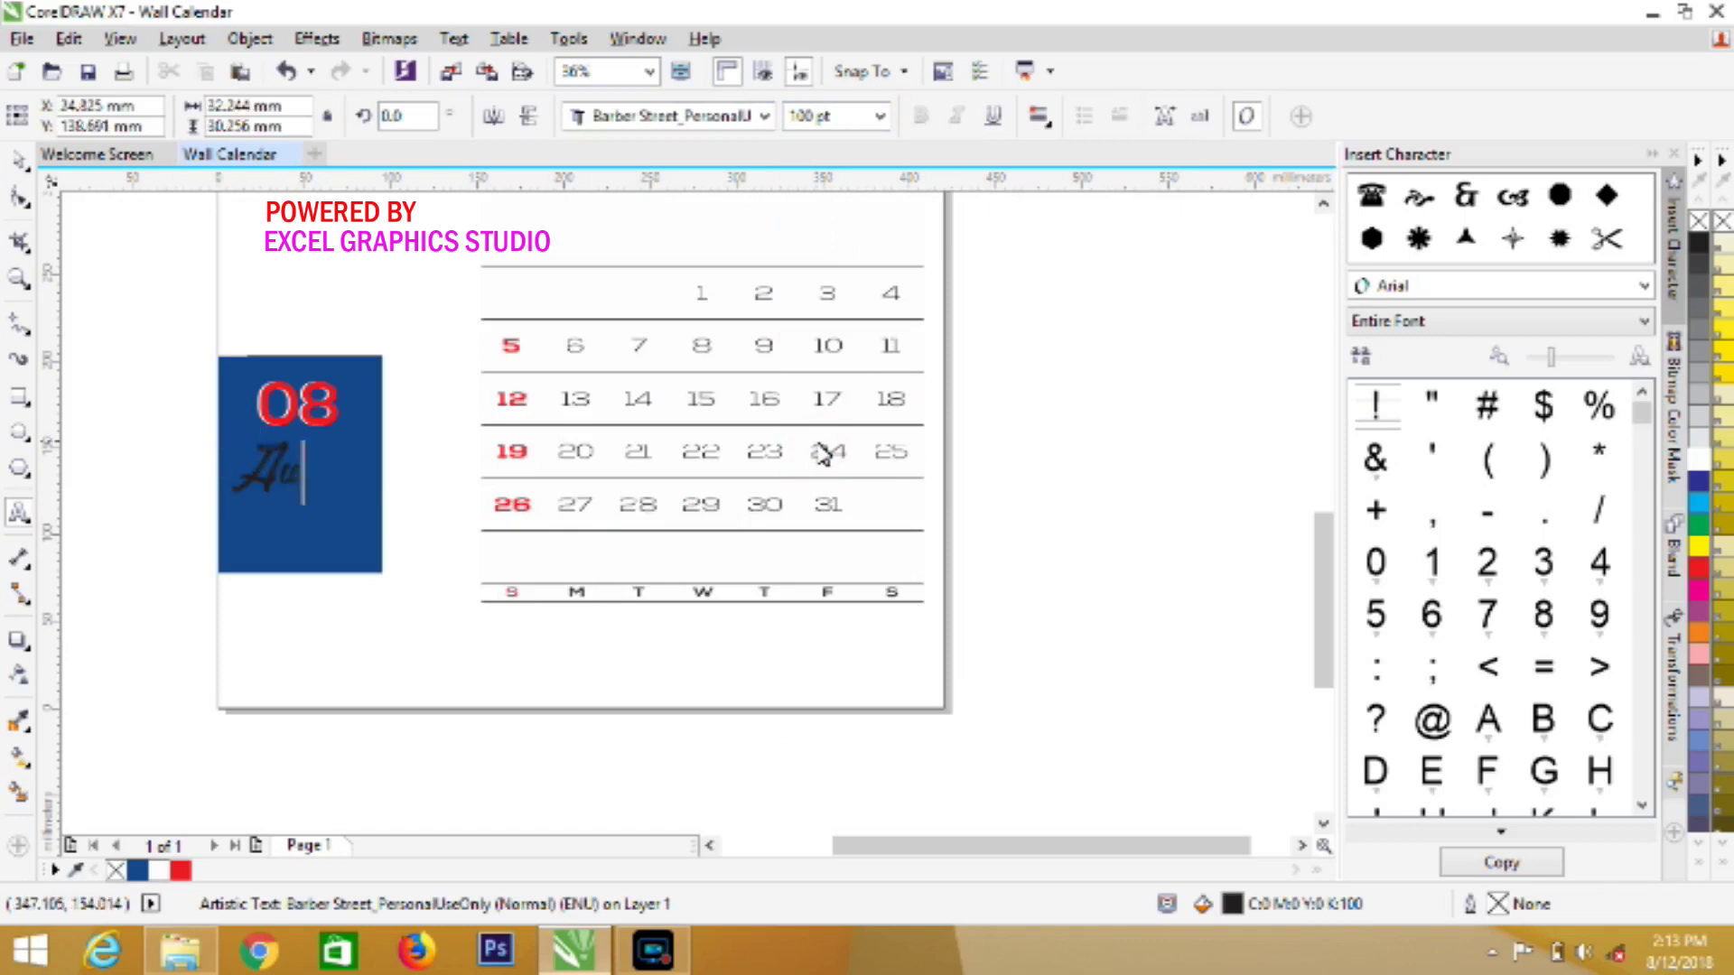
# Restyle the Aug text in Bleeding Cowboys at 72 pt
pyautogui.hotkey('ctrl', 'a')
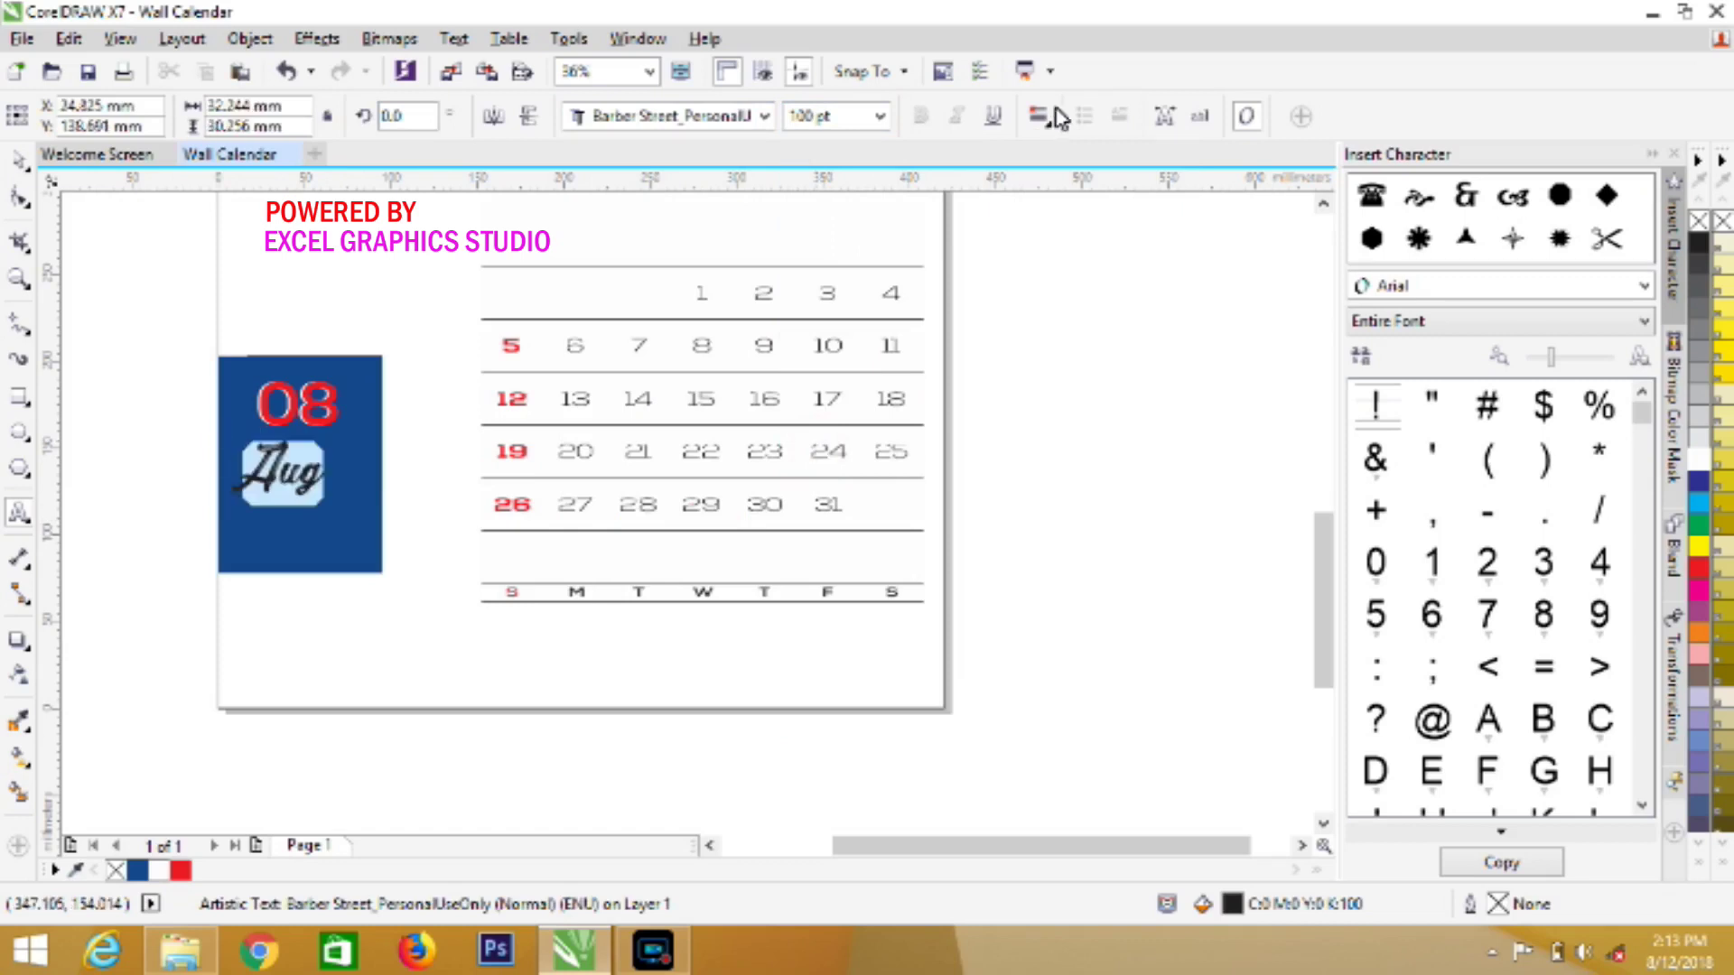
pyautogui.click(767, 117)
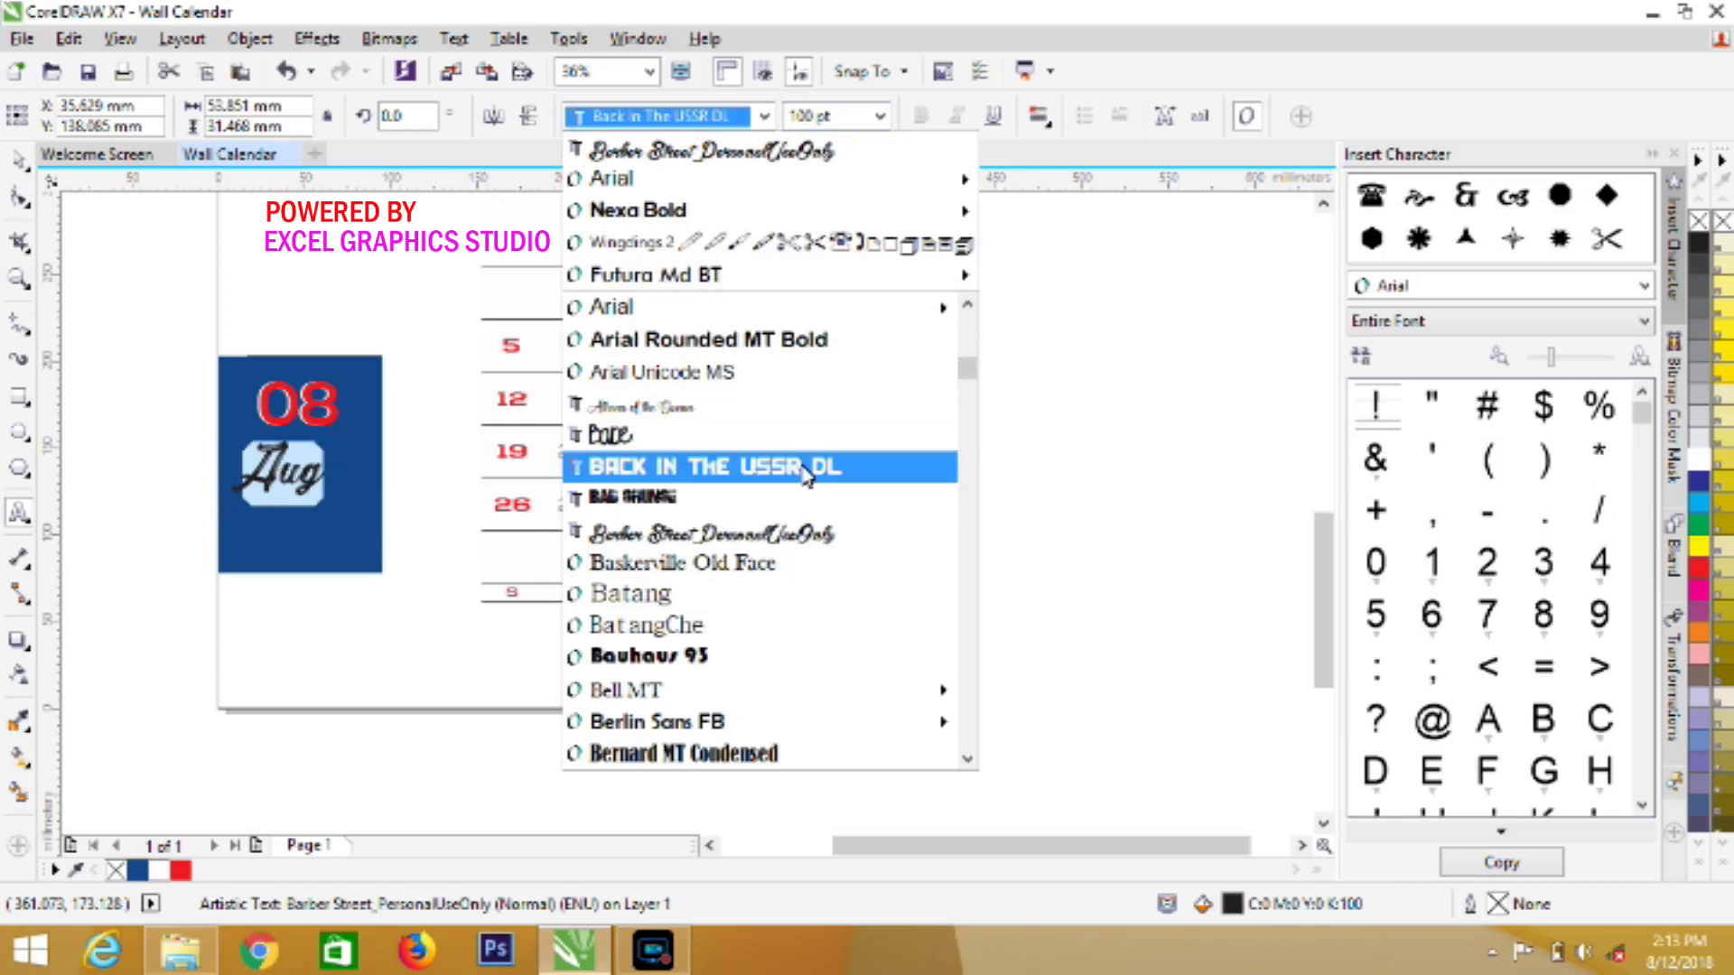
pyautogui.moveTo(939, 690)
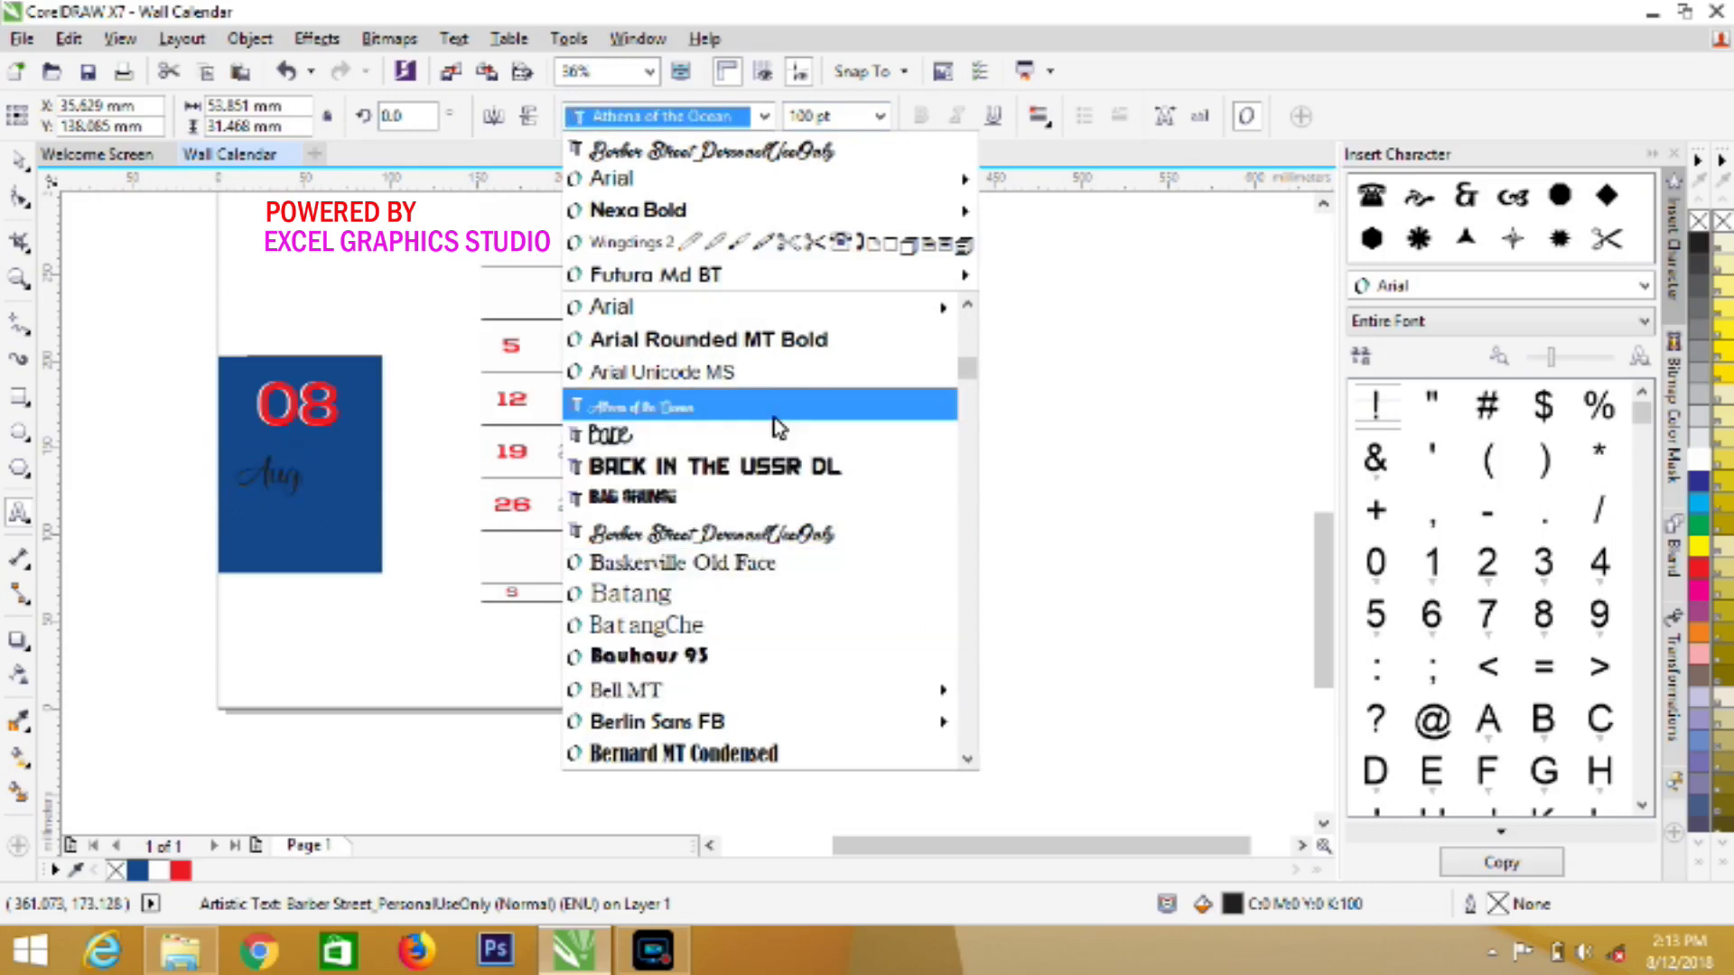
pyautogui.click(966, 761)
pyautogui.click(966, 762)
pyautogui.scroll(-4, 966, 766)
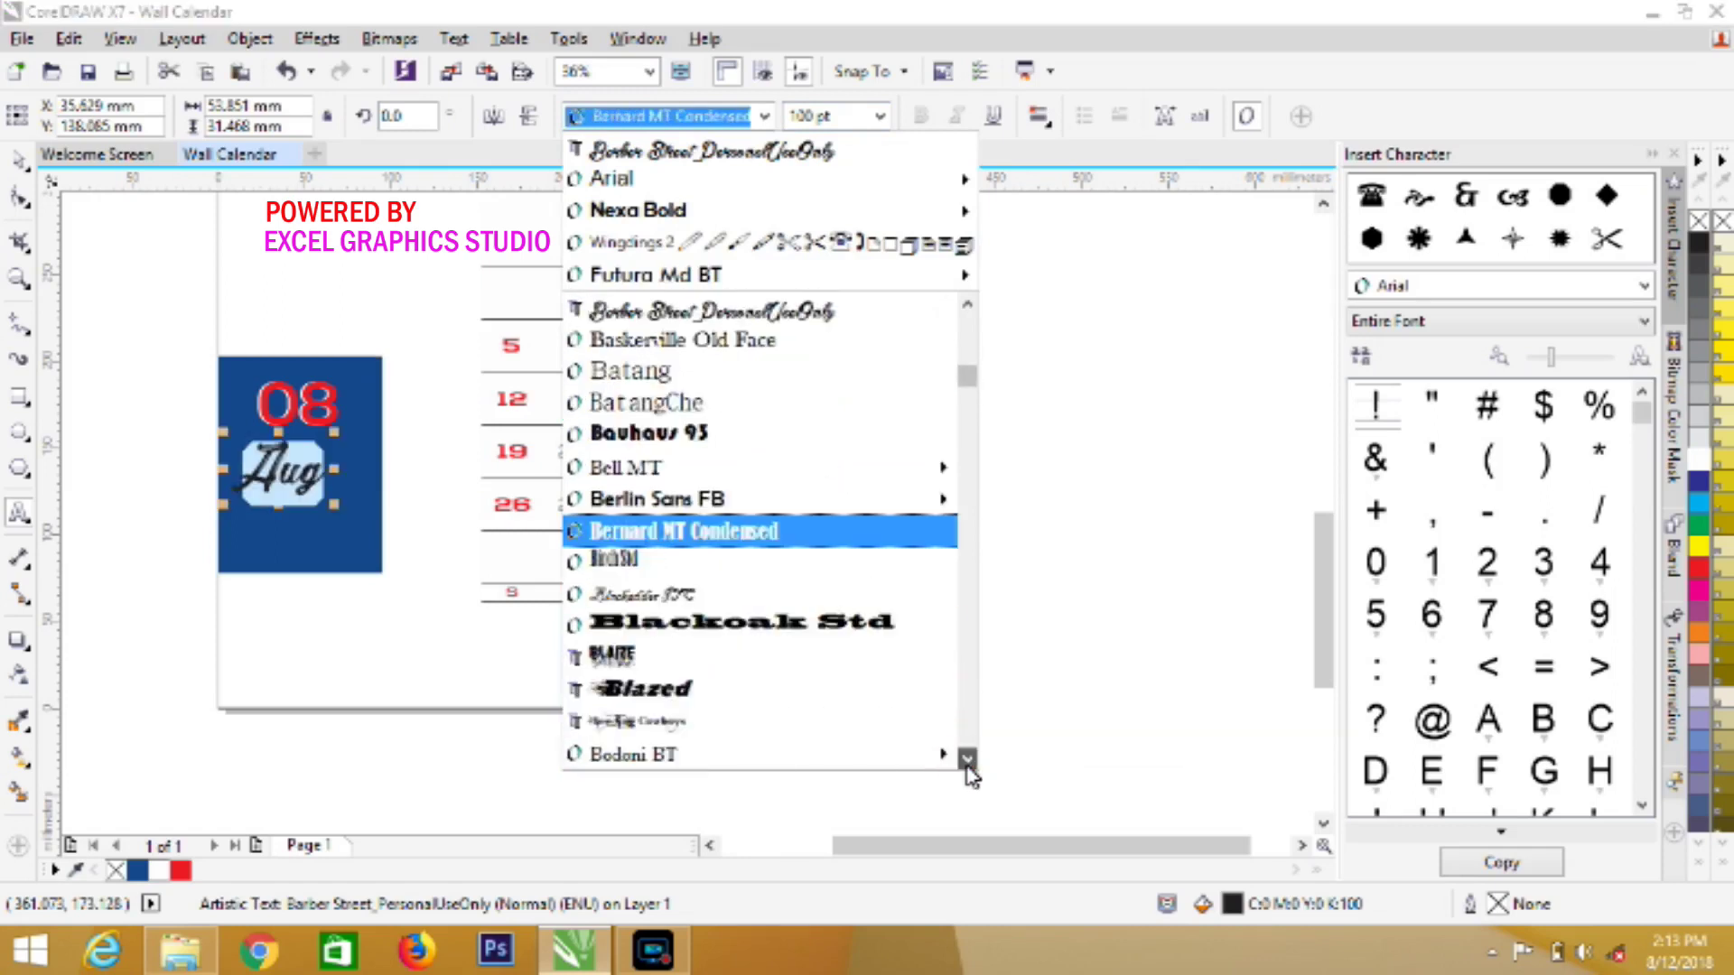
pyautogui.moveTo(761, 521)
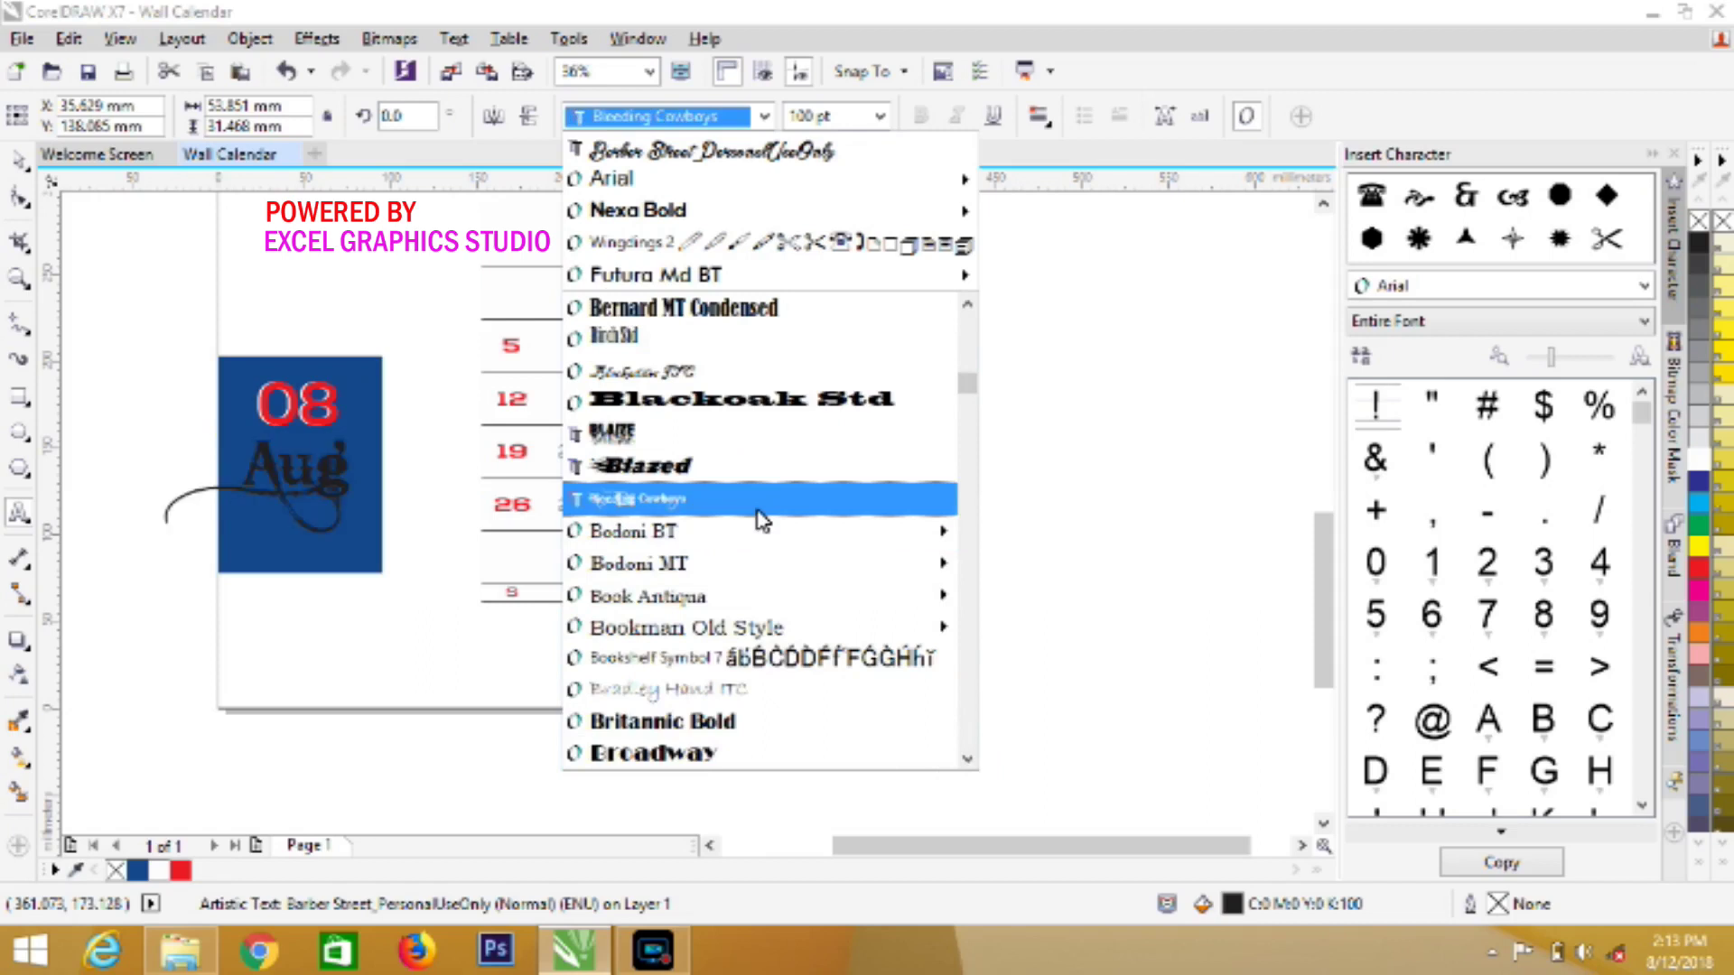
pyautogui.click(761, 499)
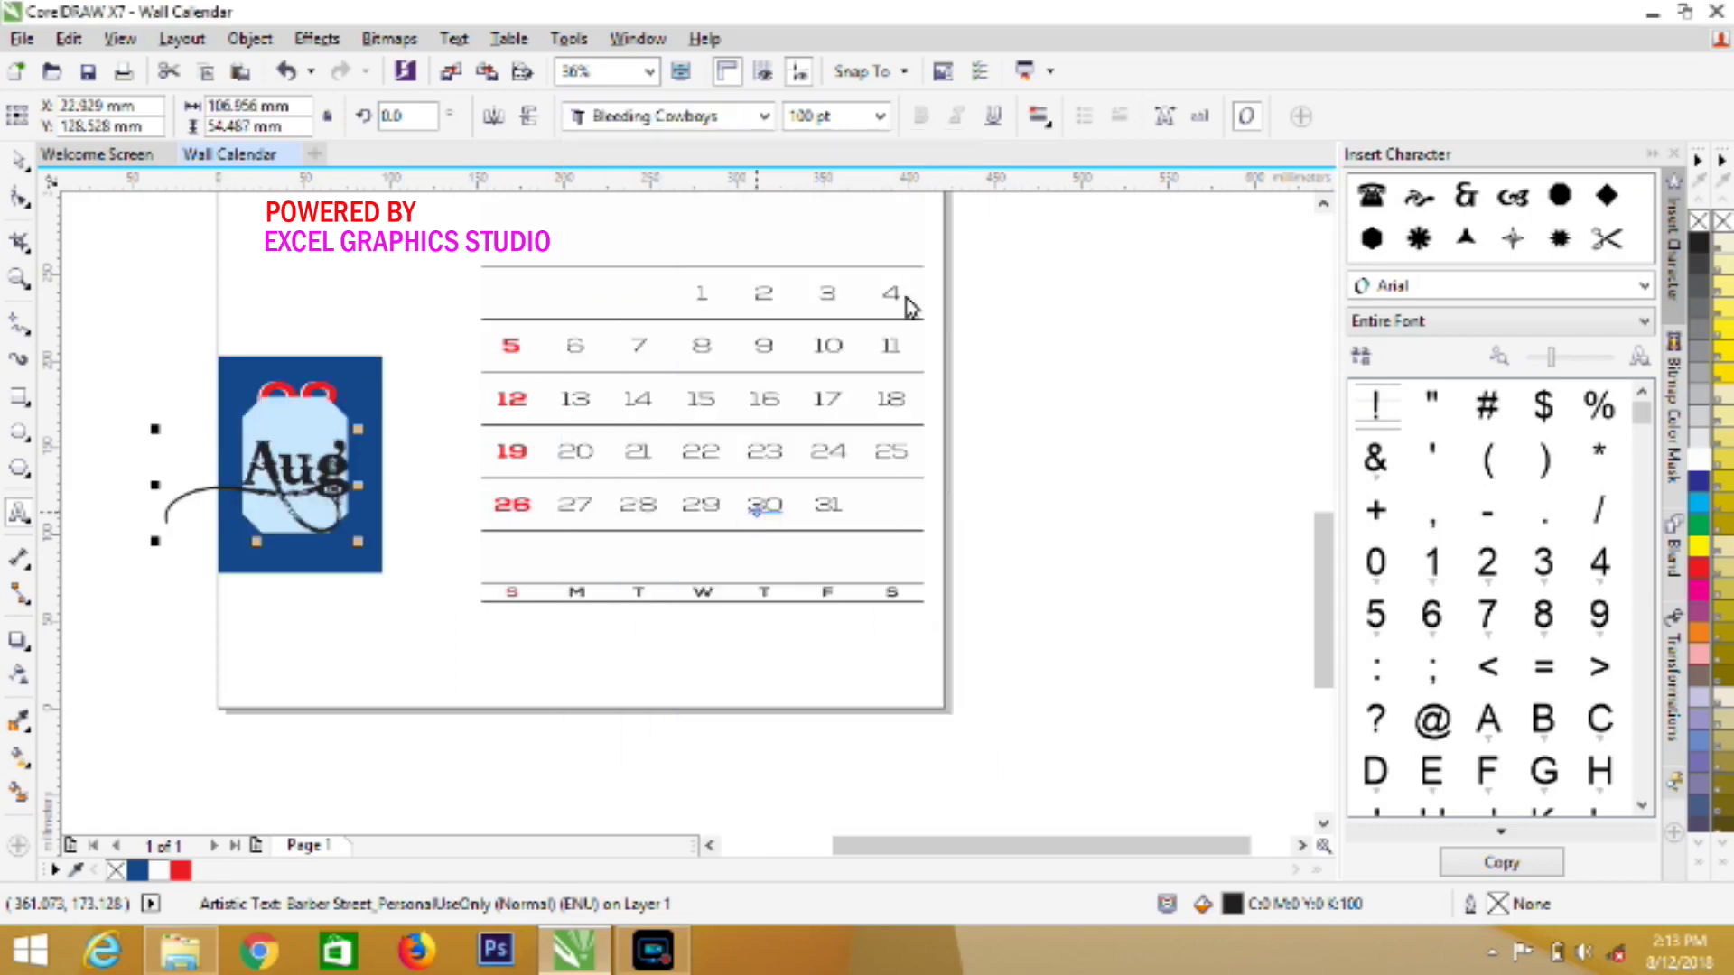
pyautogui.click(882, 117)
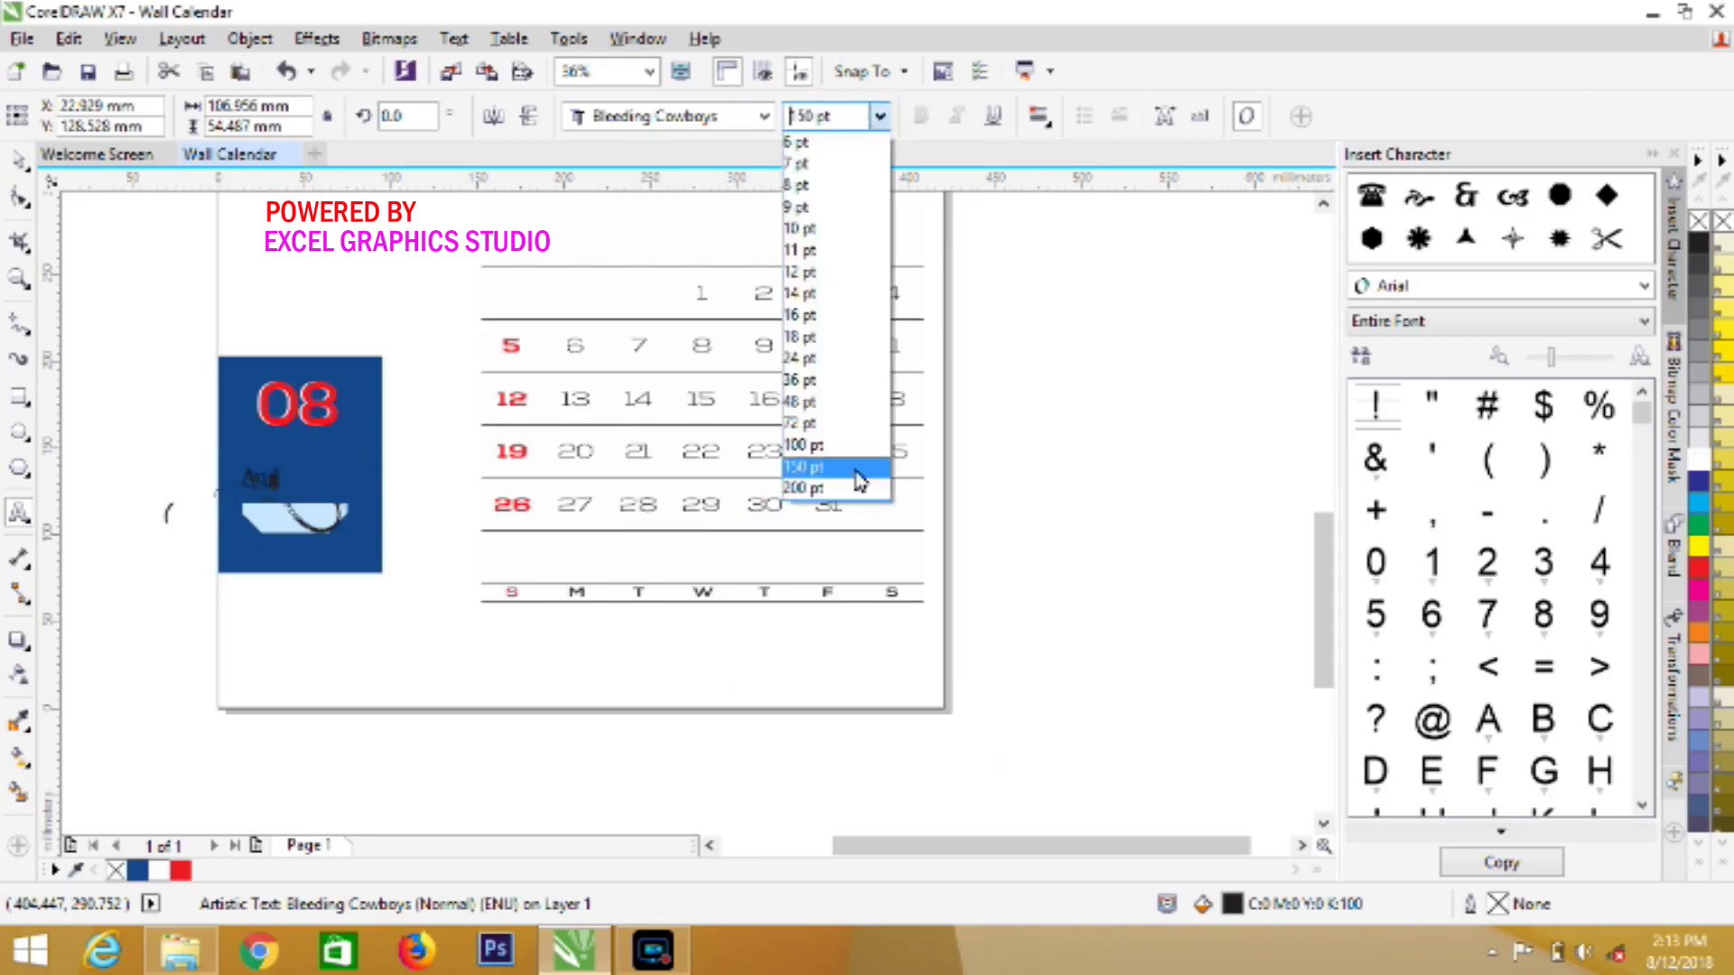
pyautogui.click(844, 425)
# Move Aug onto the blue box below 08 and colour it white
pyautogui.moveTo(257, 492); pyautogui.dragTo(291, 474)
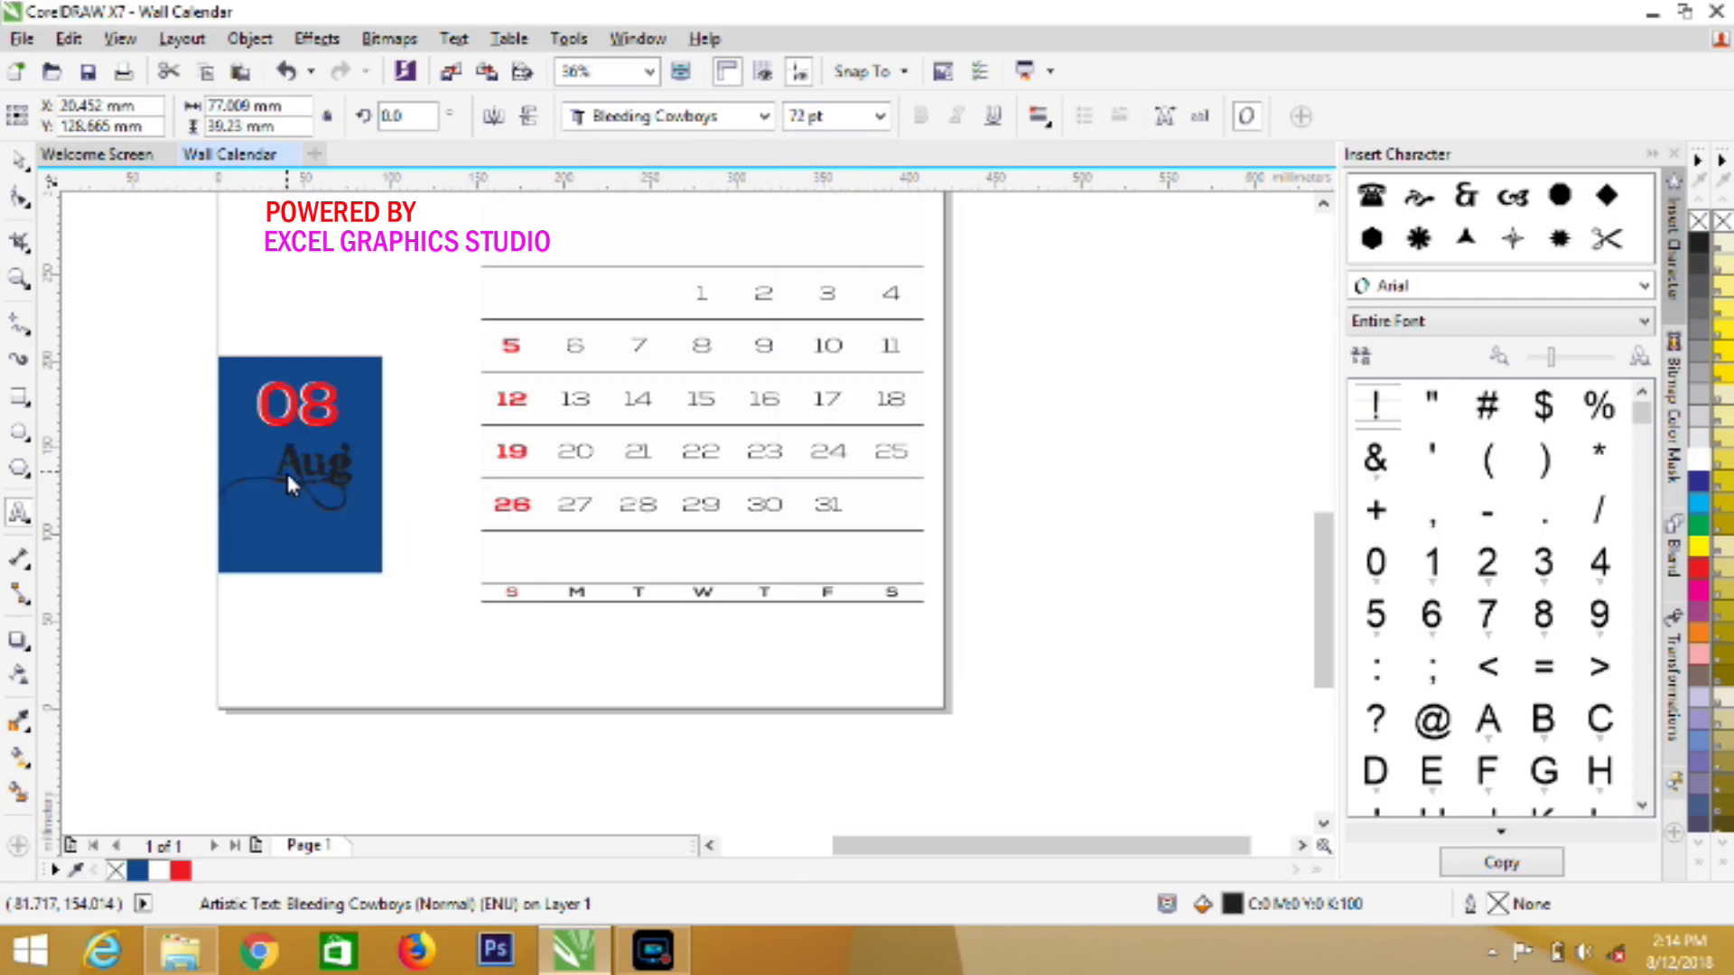
pyautogui.click(286, 469)
pyautogui.click(158, 869)
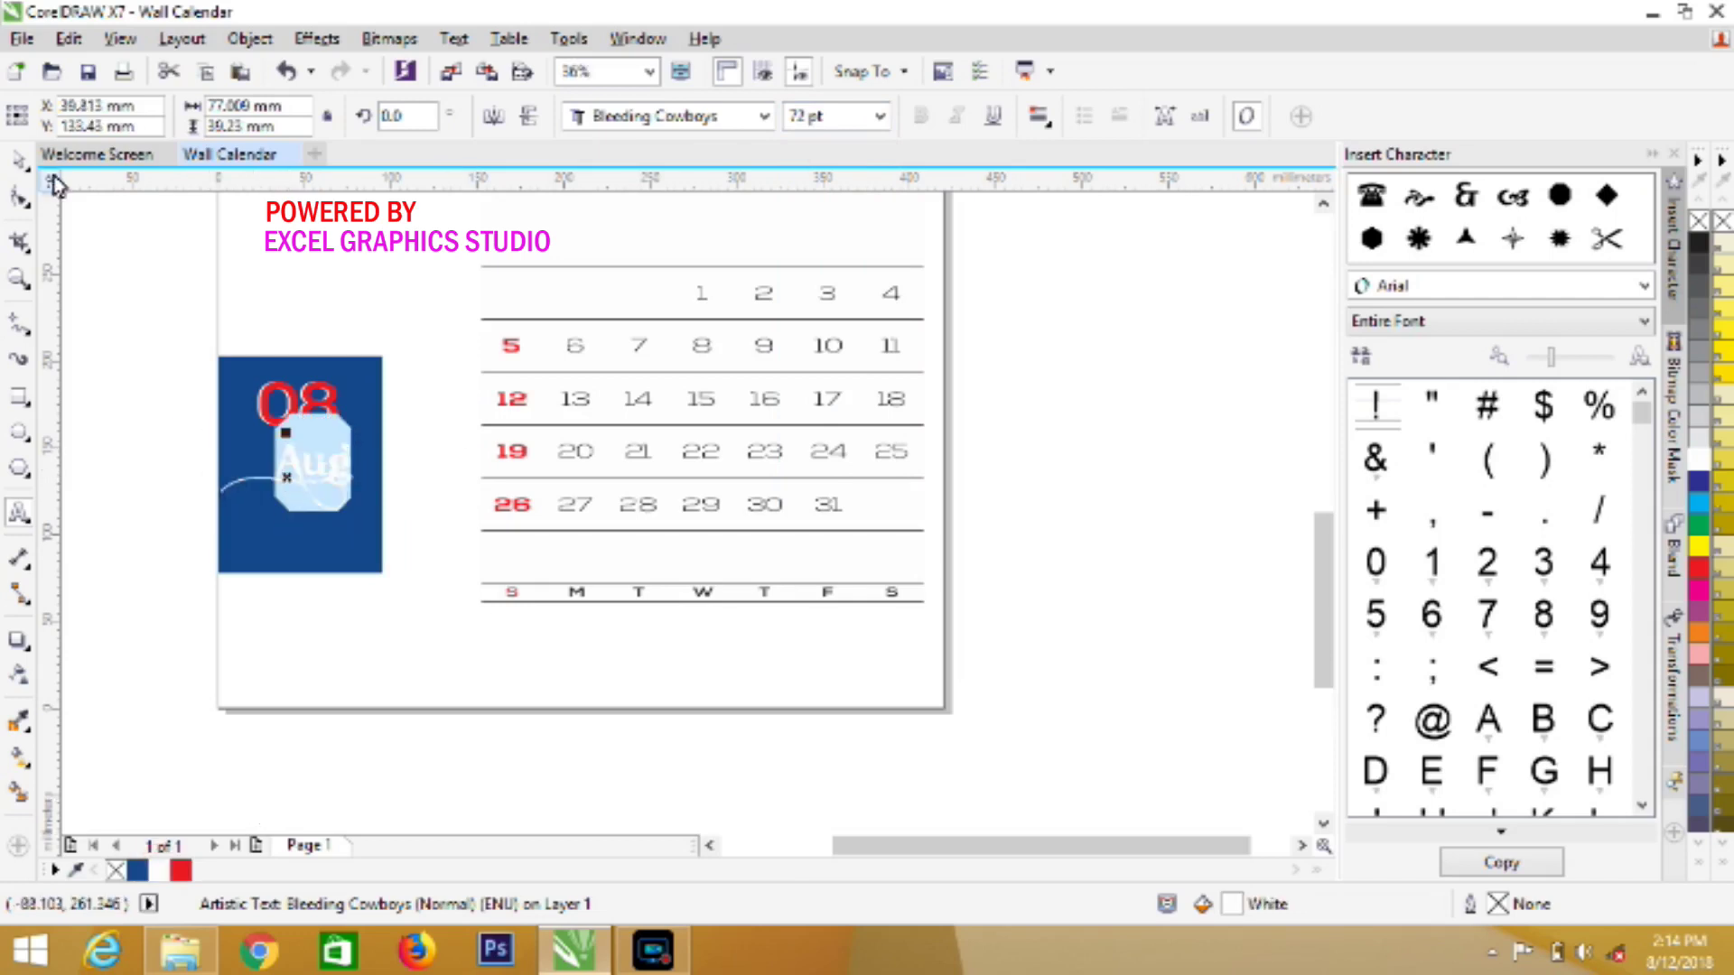
pyautogui.click(18, 160)
# Type 2018 at 100 pt in a new text object on the blue box
pyautogui.click(109, 676)
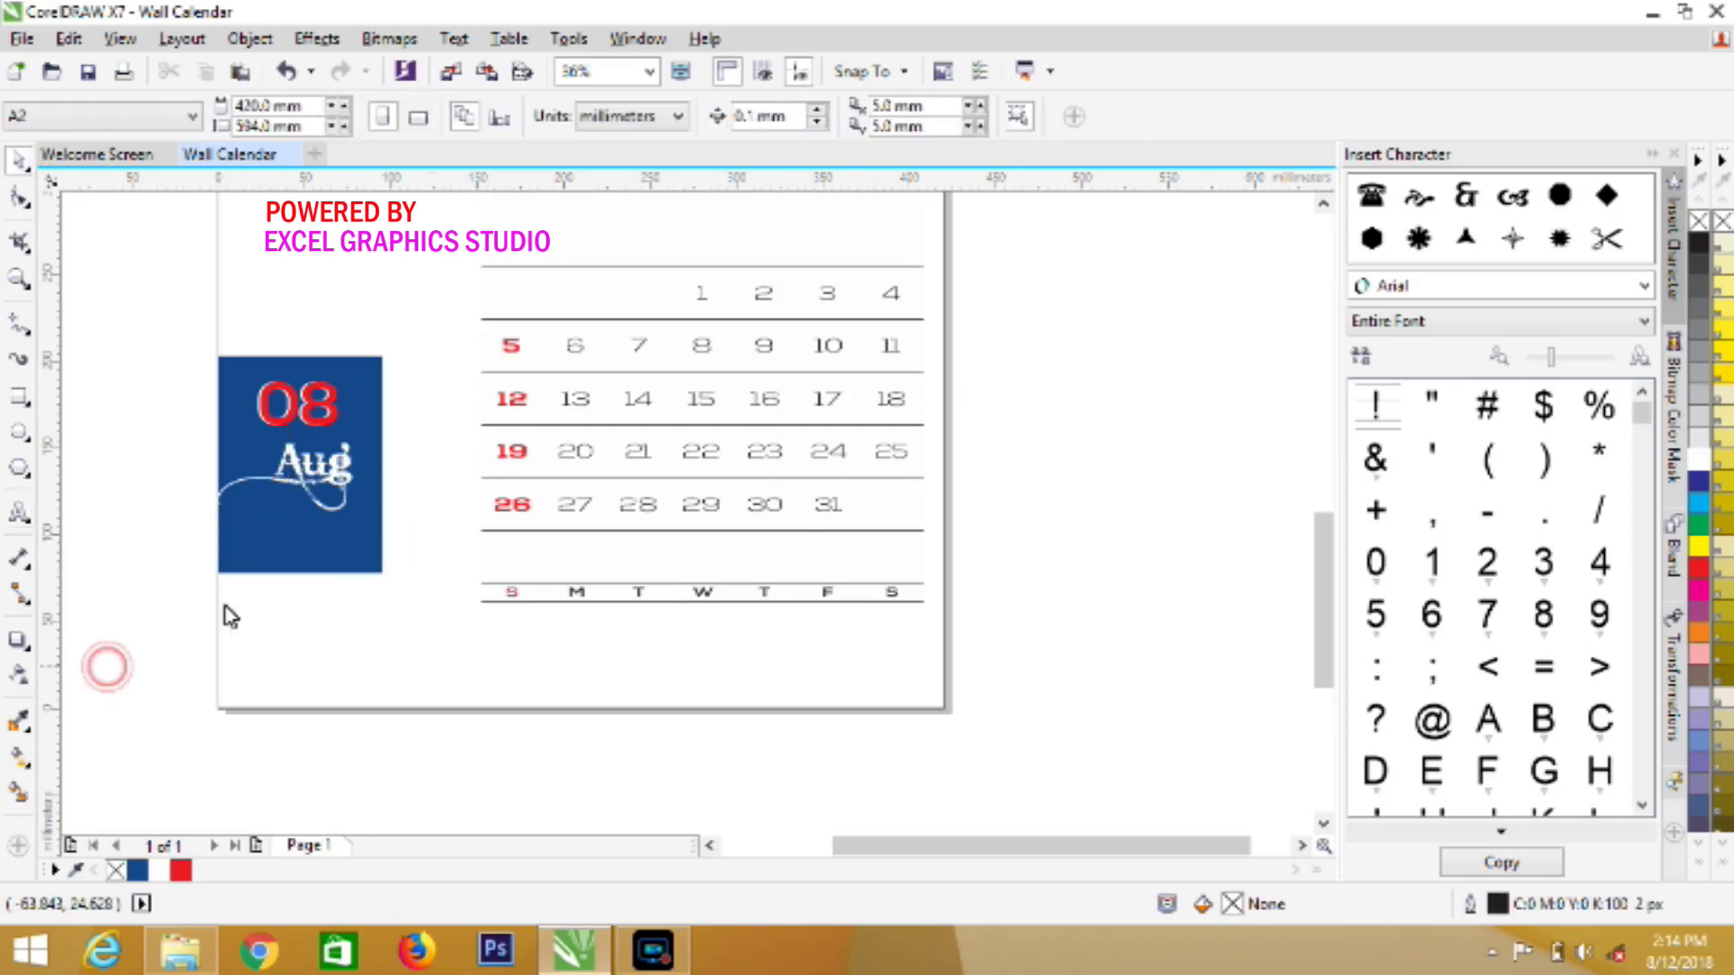
pyautogui.click(18, 512)
pyautogui.click(236, 528)
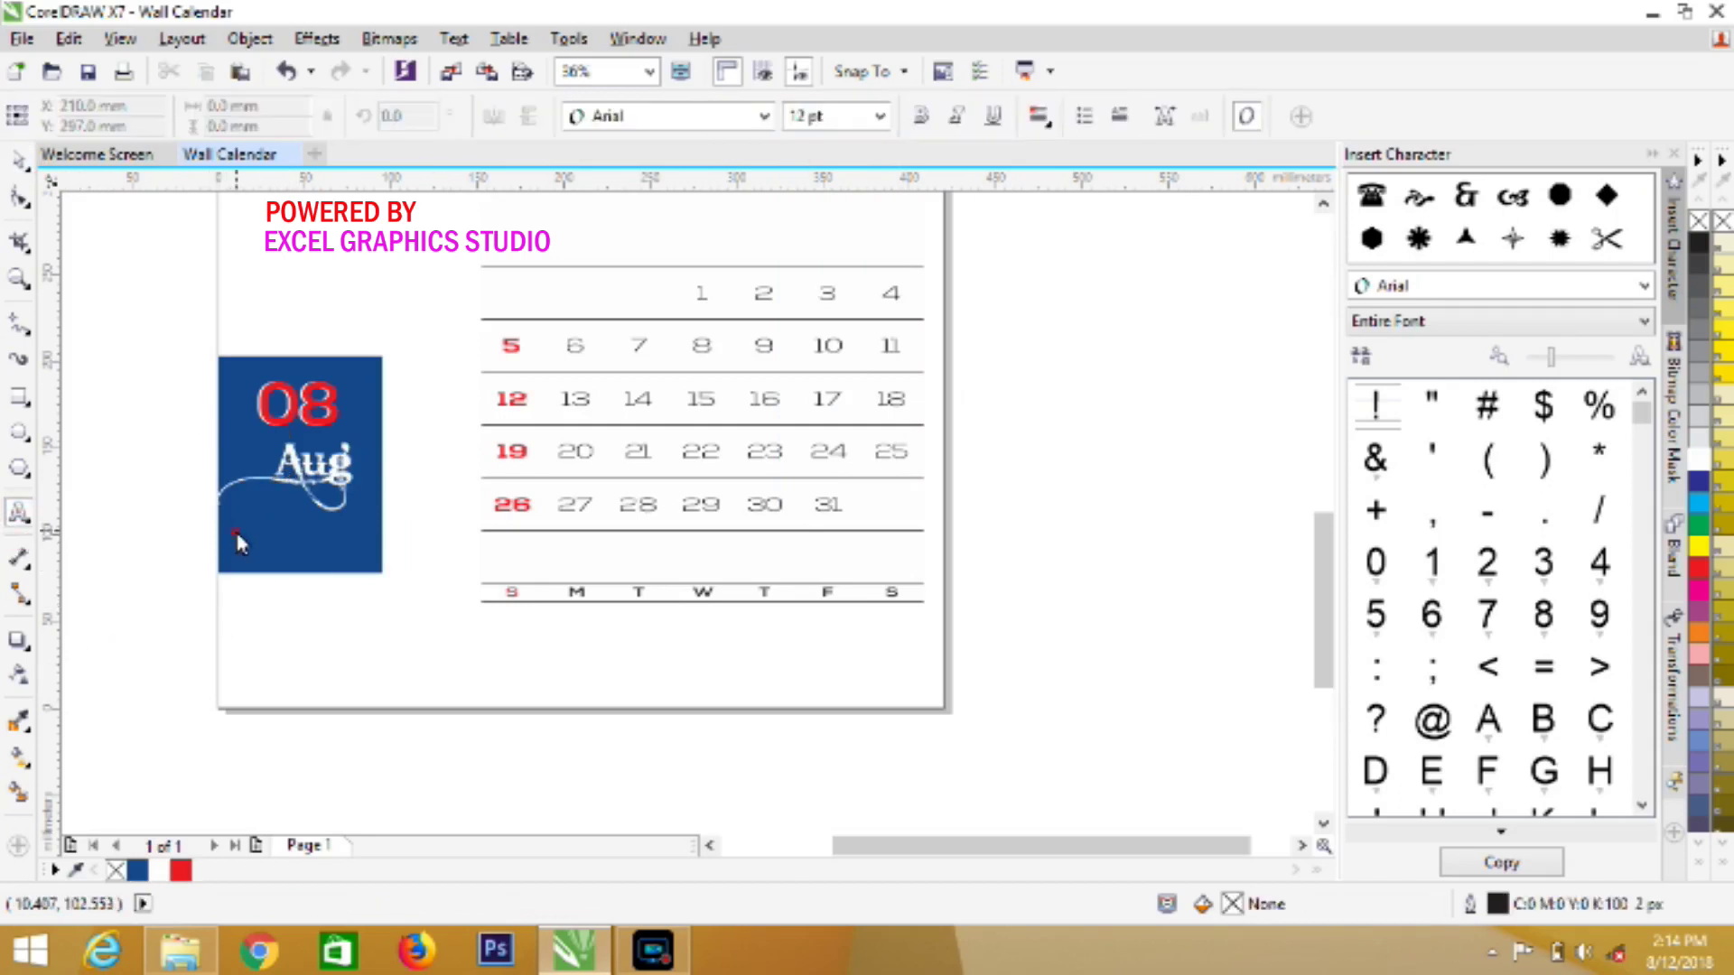
pyautogui.click(879, 116)
pyautogui.click(856, 447)
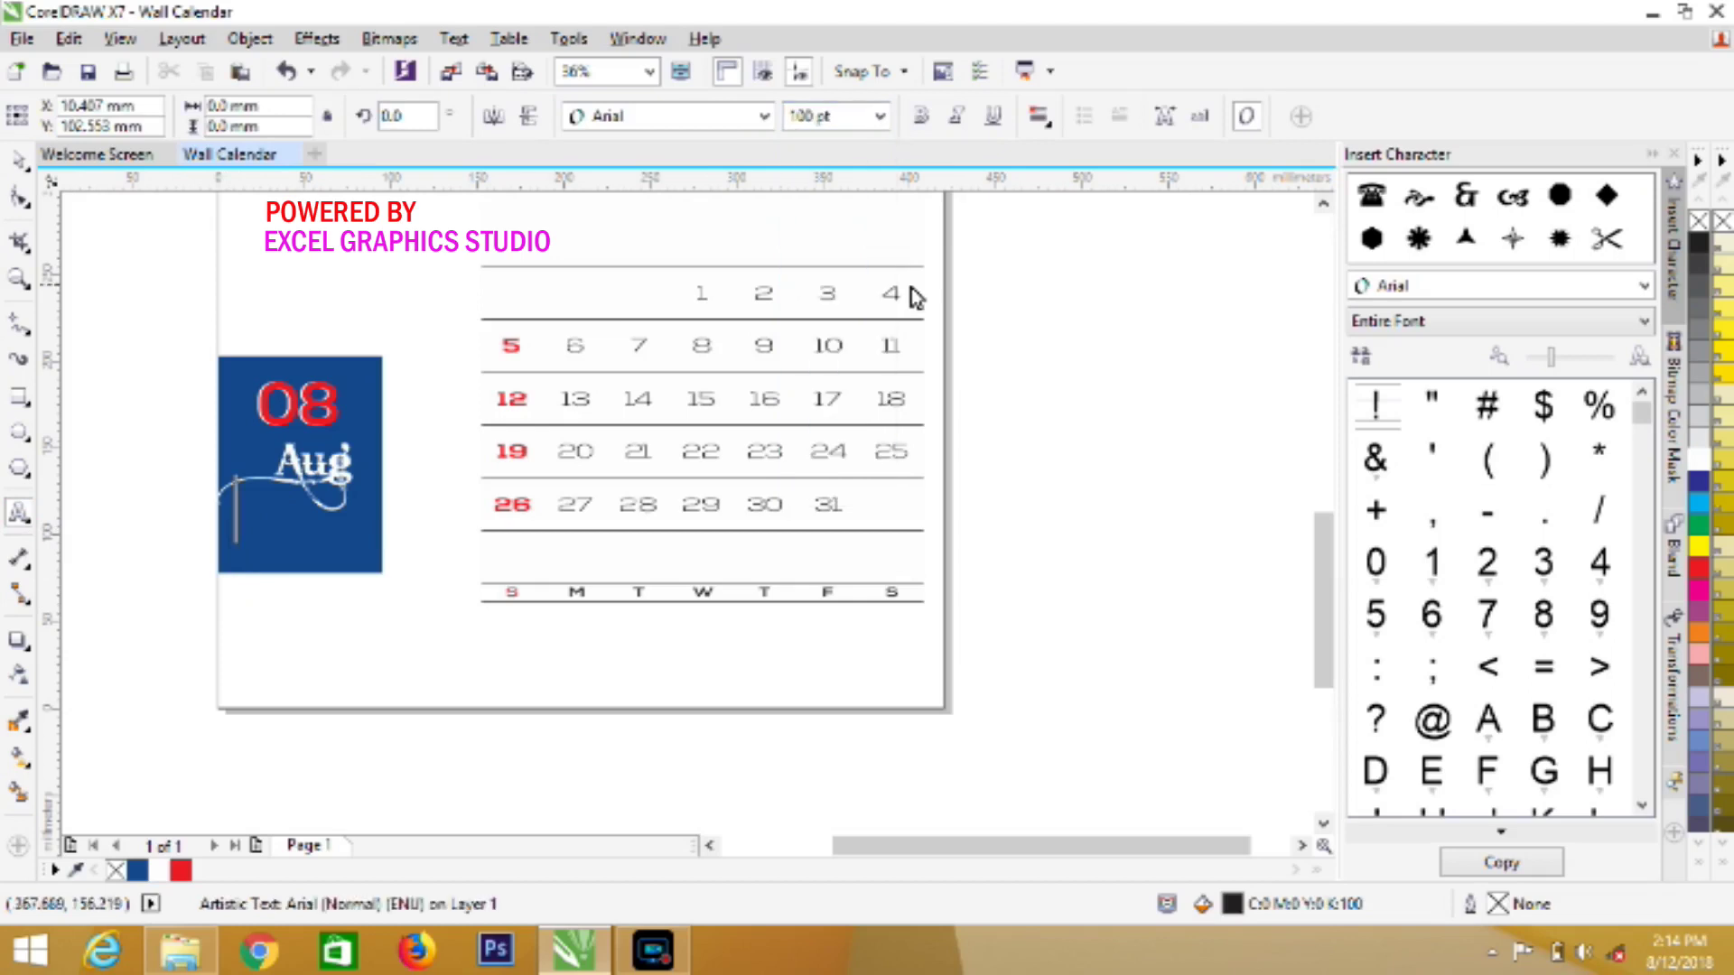
pyautogui.write('2')
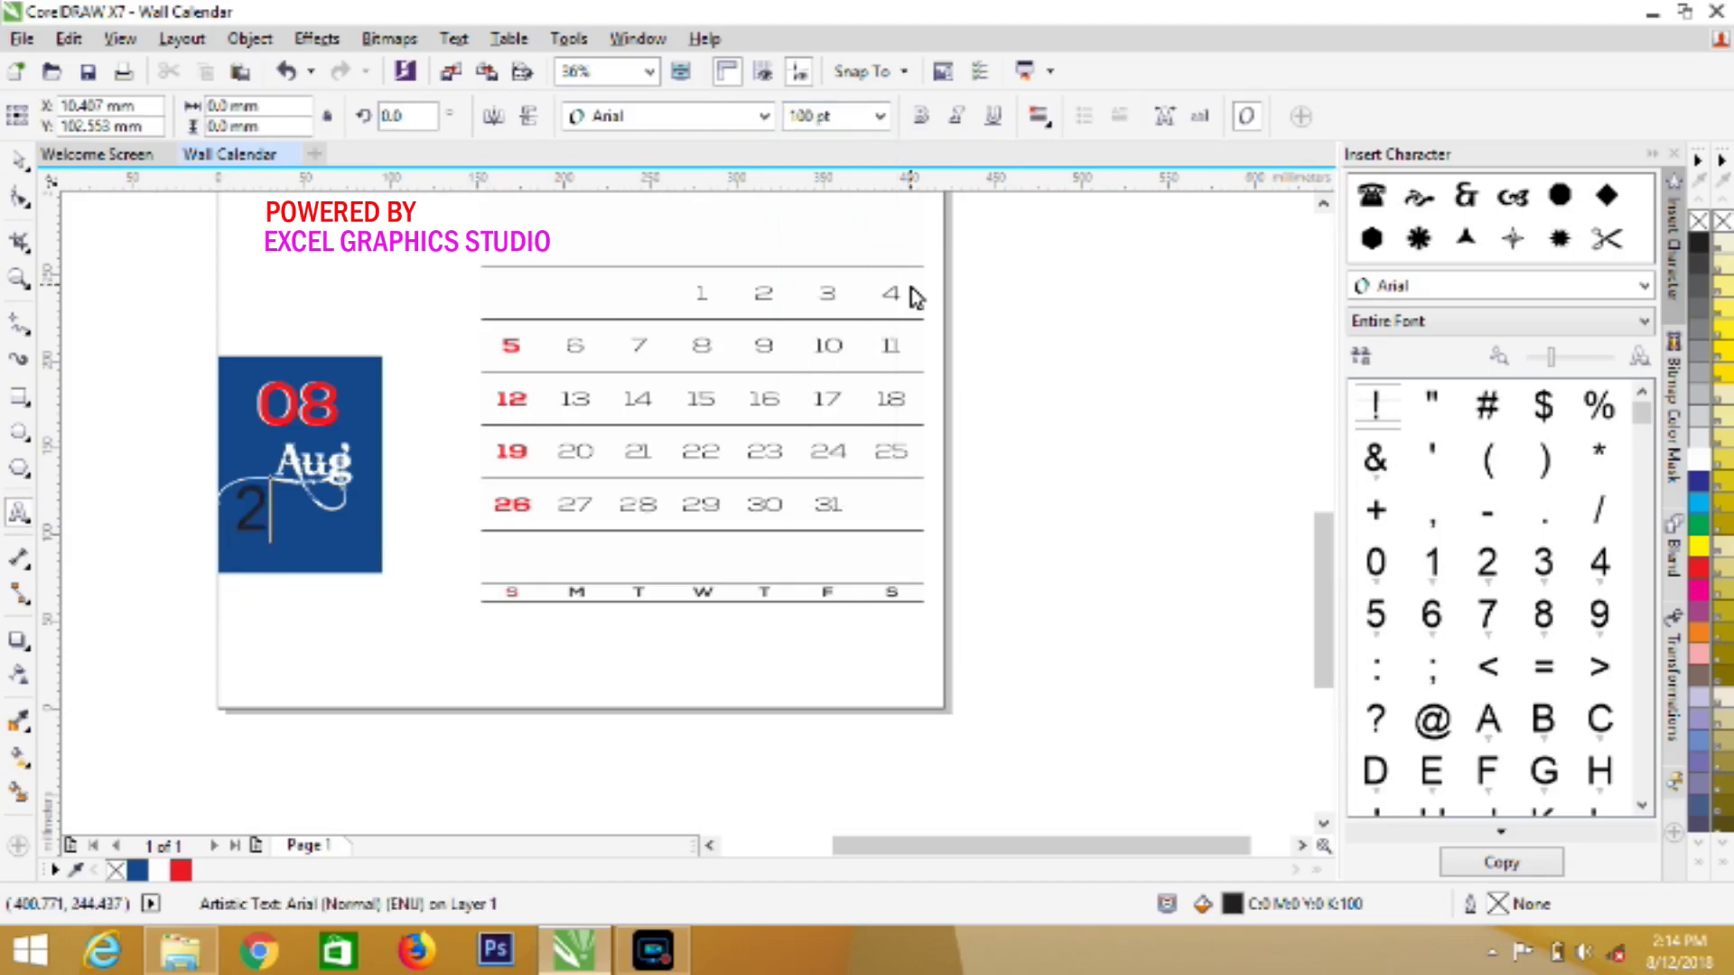
pyautogui.press('BackSpace')
pyautogui.write('2018')
# Set 2018 in red Nexa Bold and shift it slightly left
pyautogui.hotkey('ctrl', 'a')
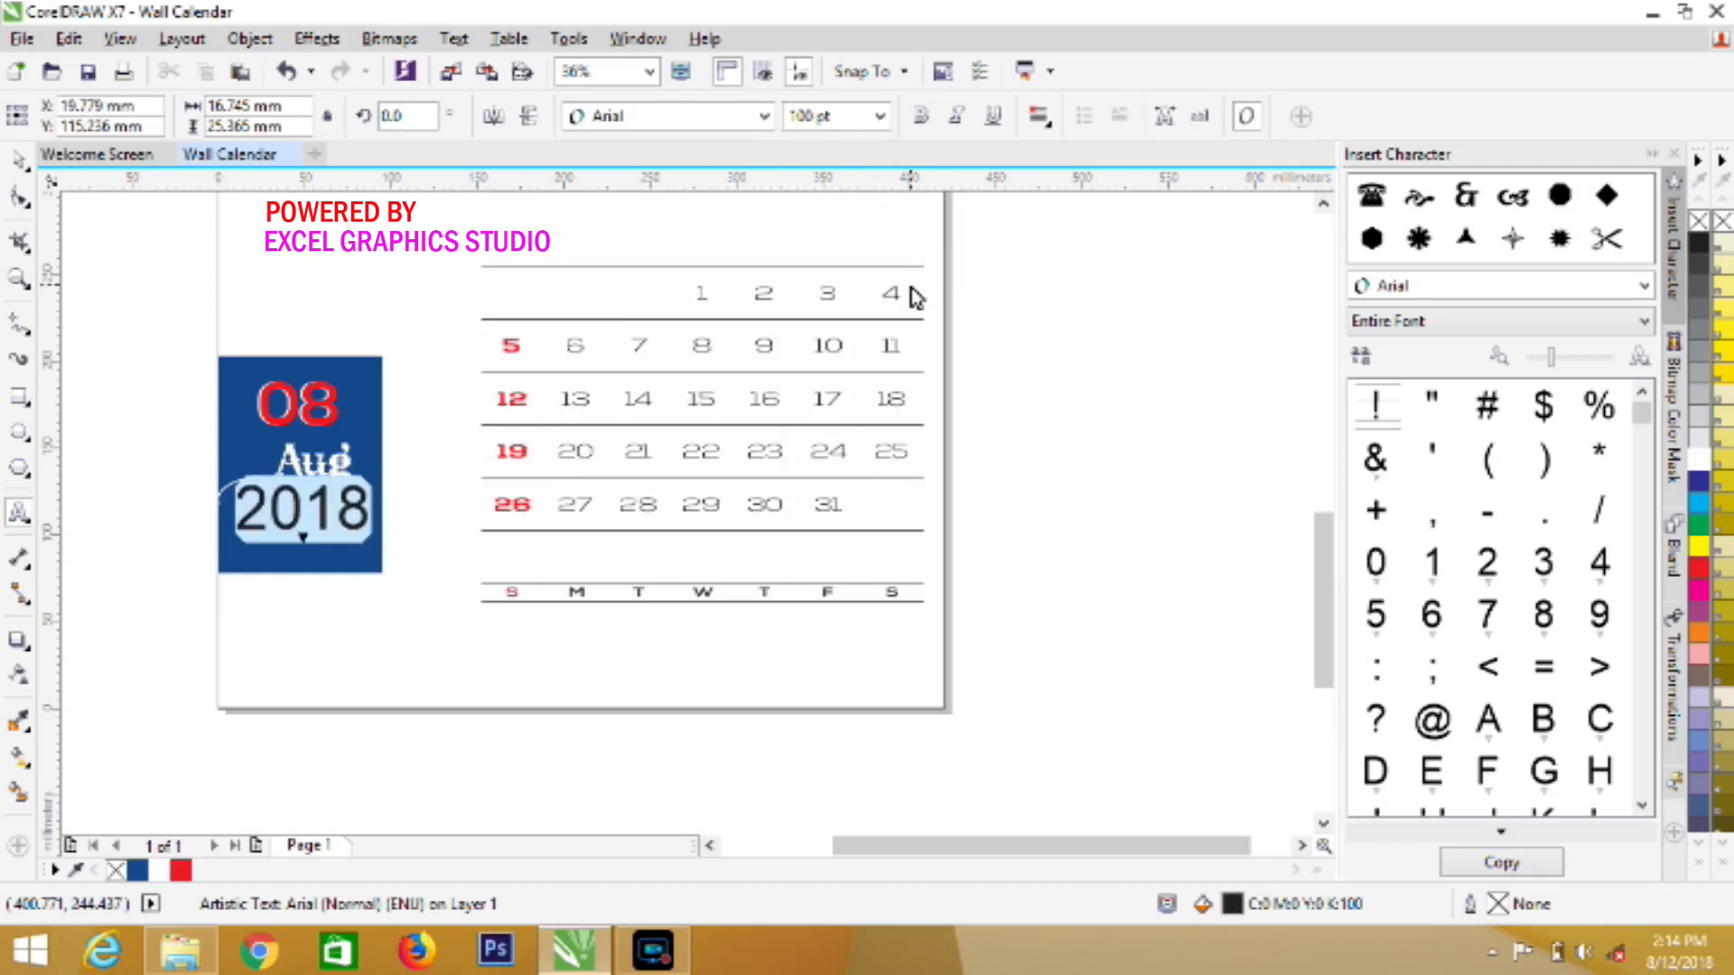
pyautogui.click(764, 115)
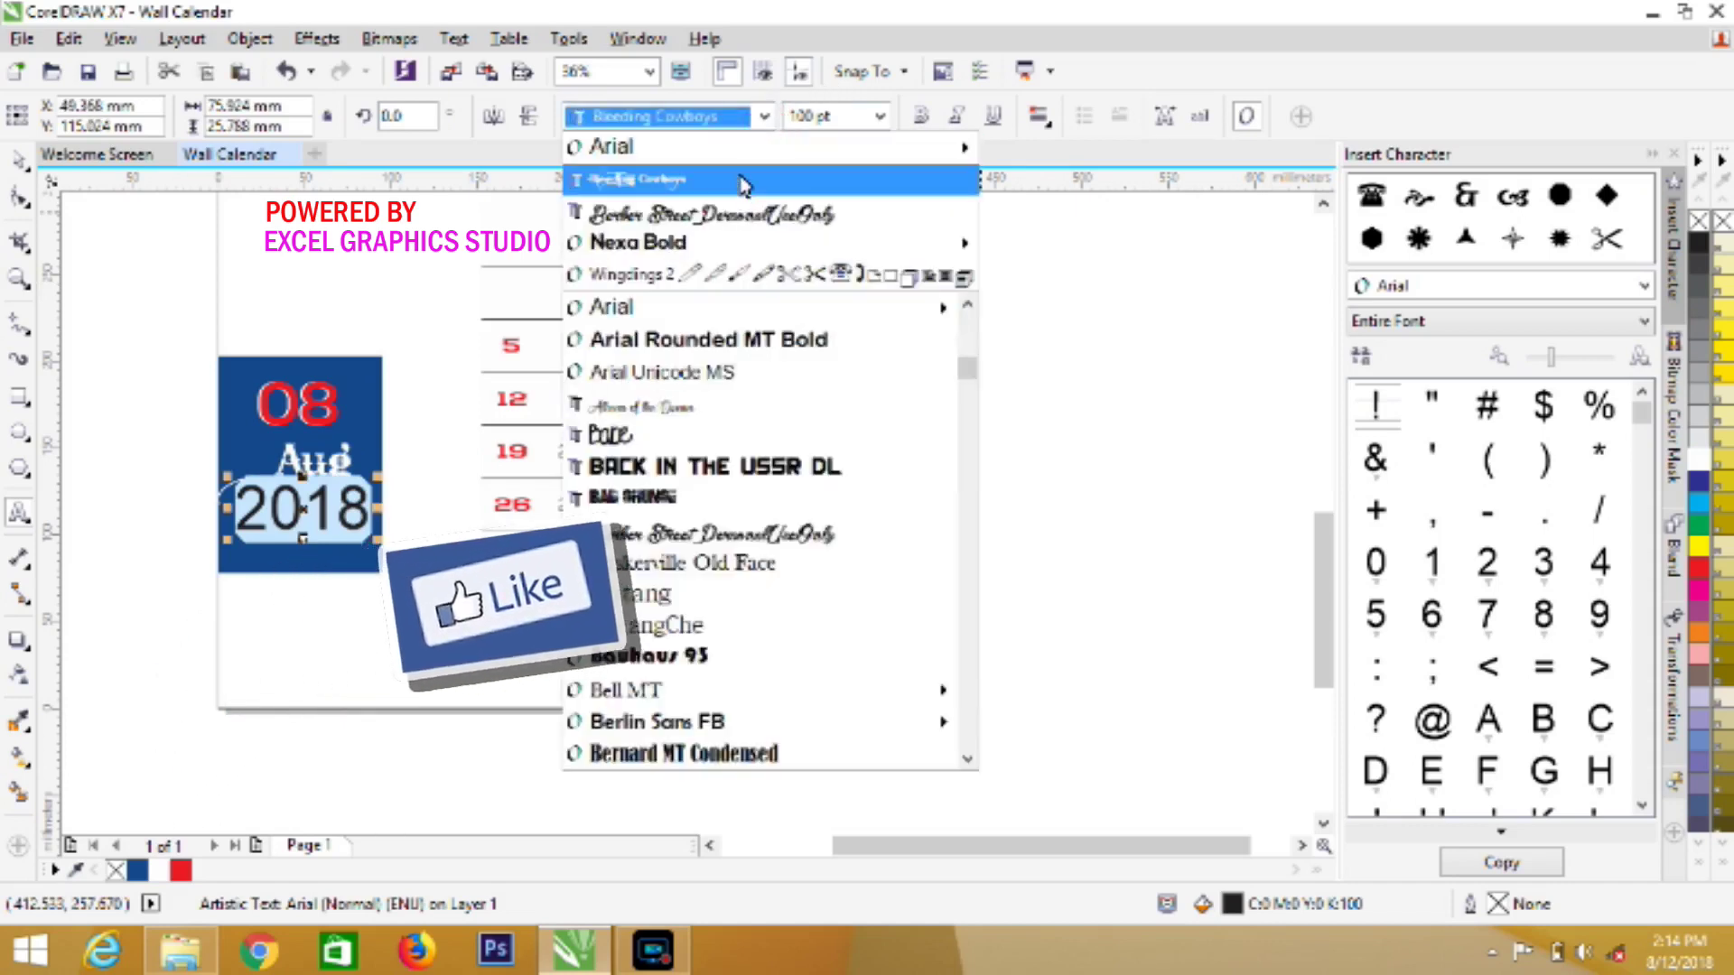
pyautogui.click(731, 241)
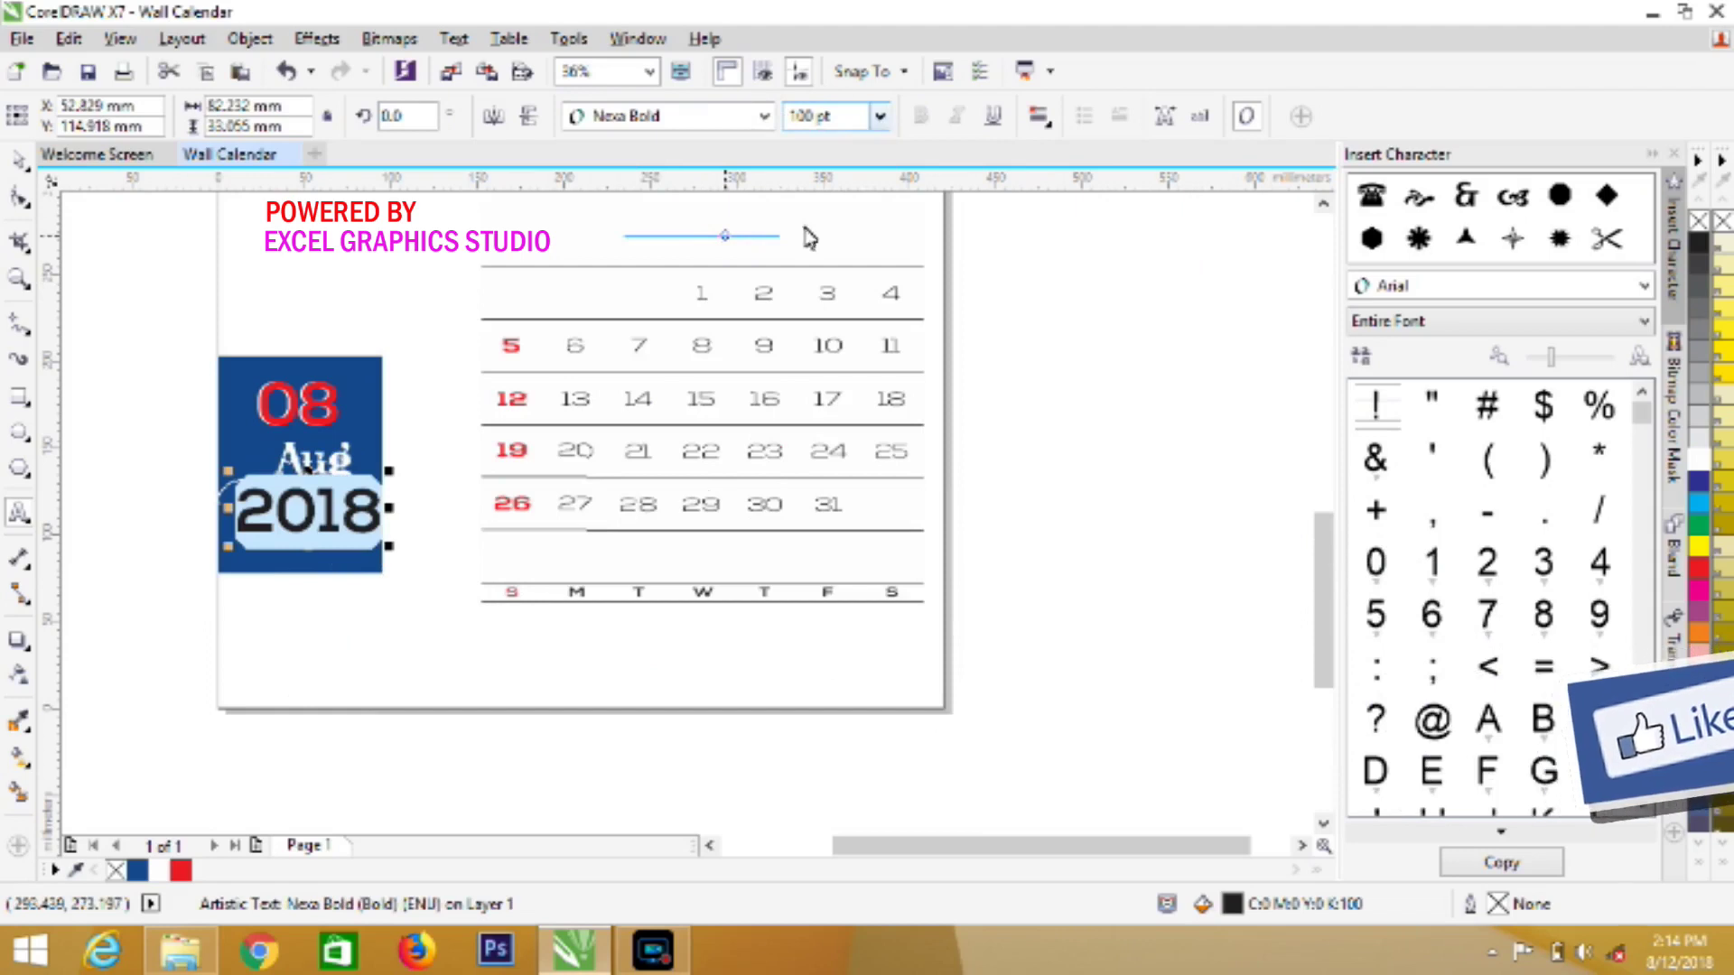
pyautogui.click(185, 876)
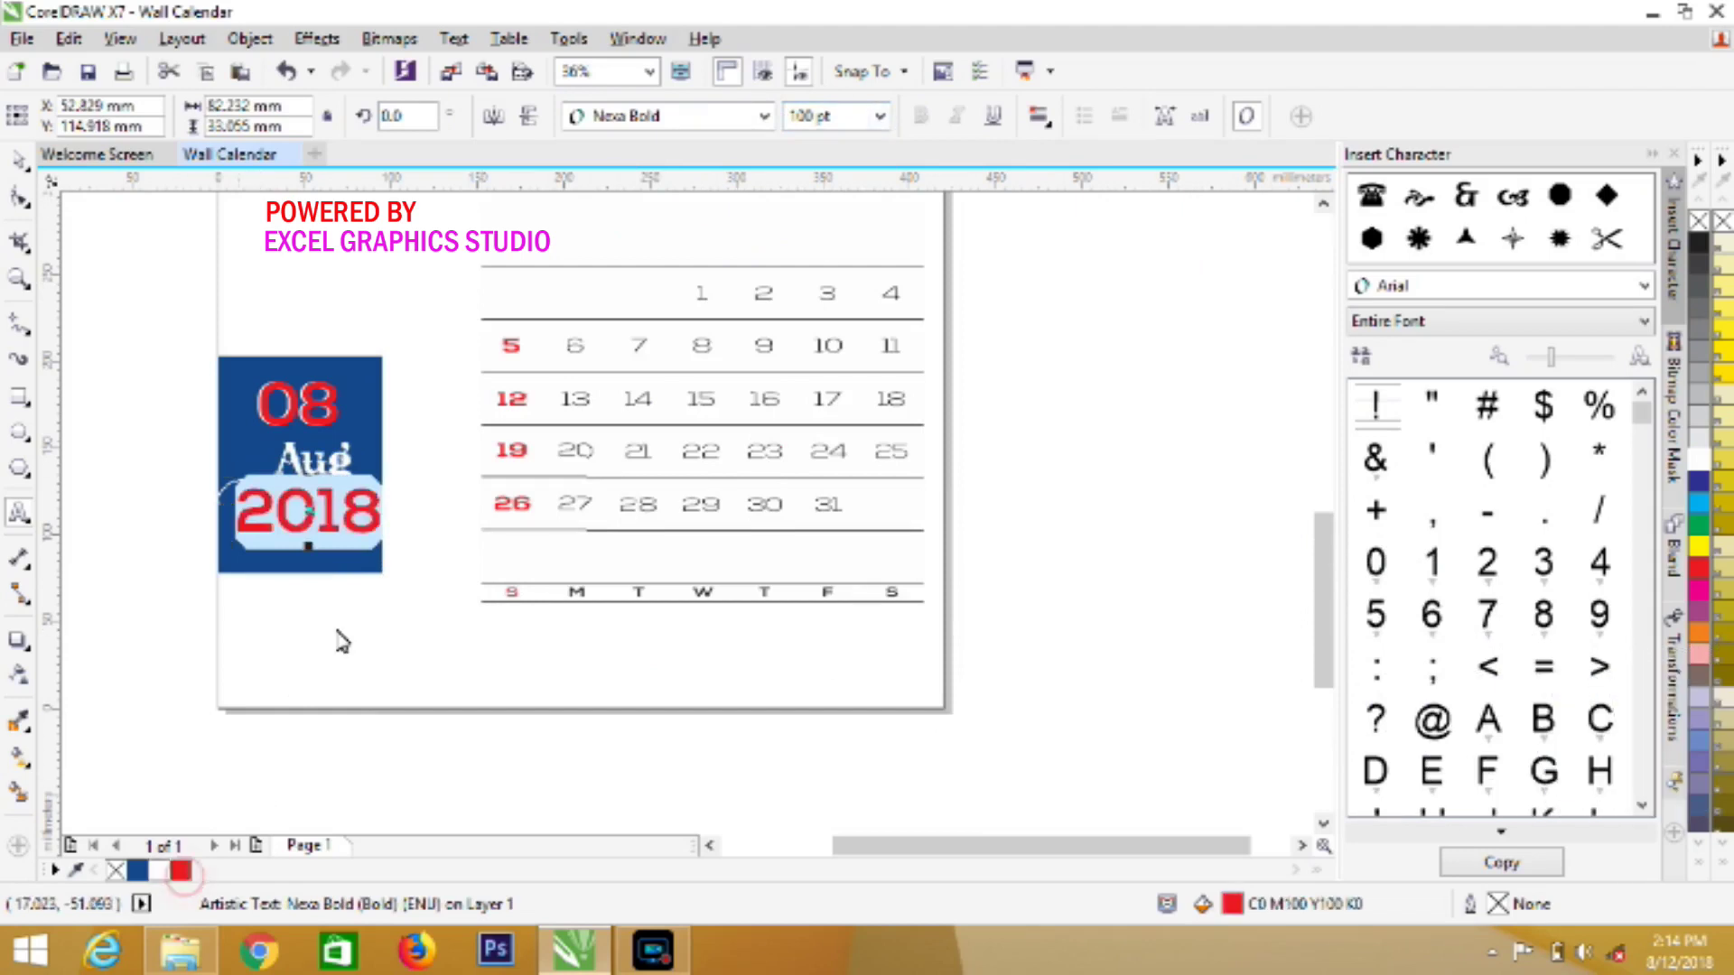
pyautogui.moveTo(308, 533); pyautogui.dragTo(296, 523)
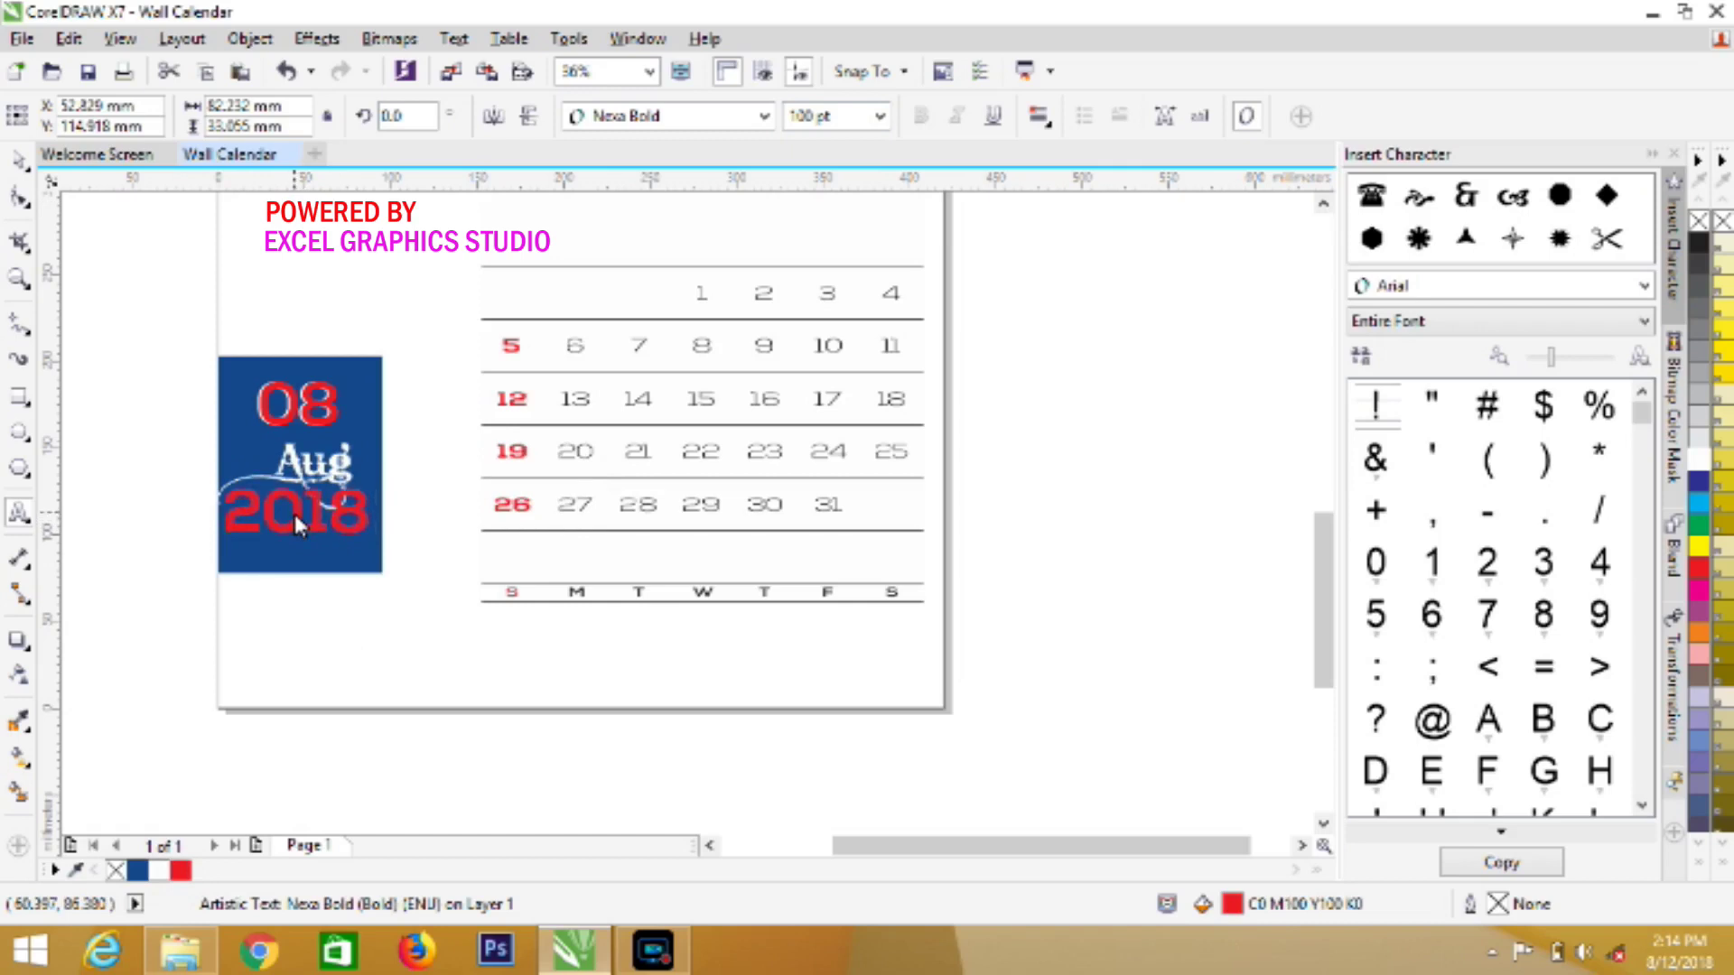
pyautogui.click(294, 511)
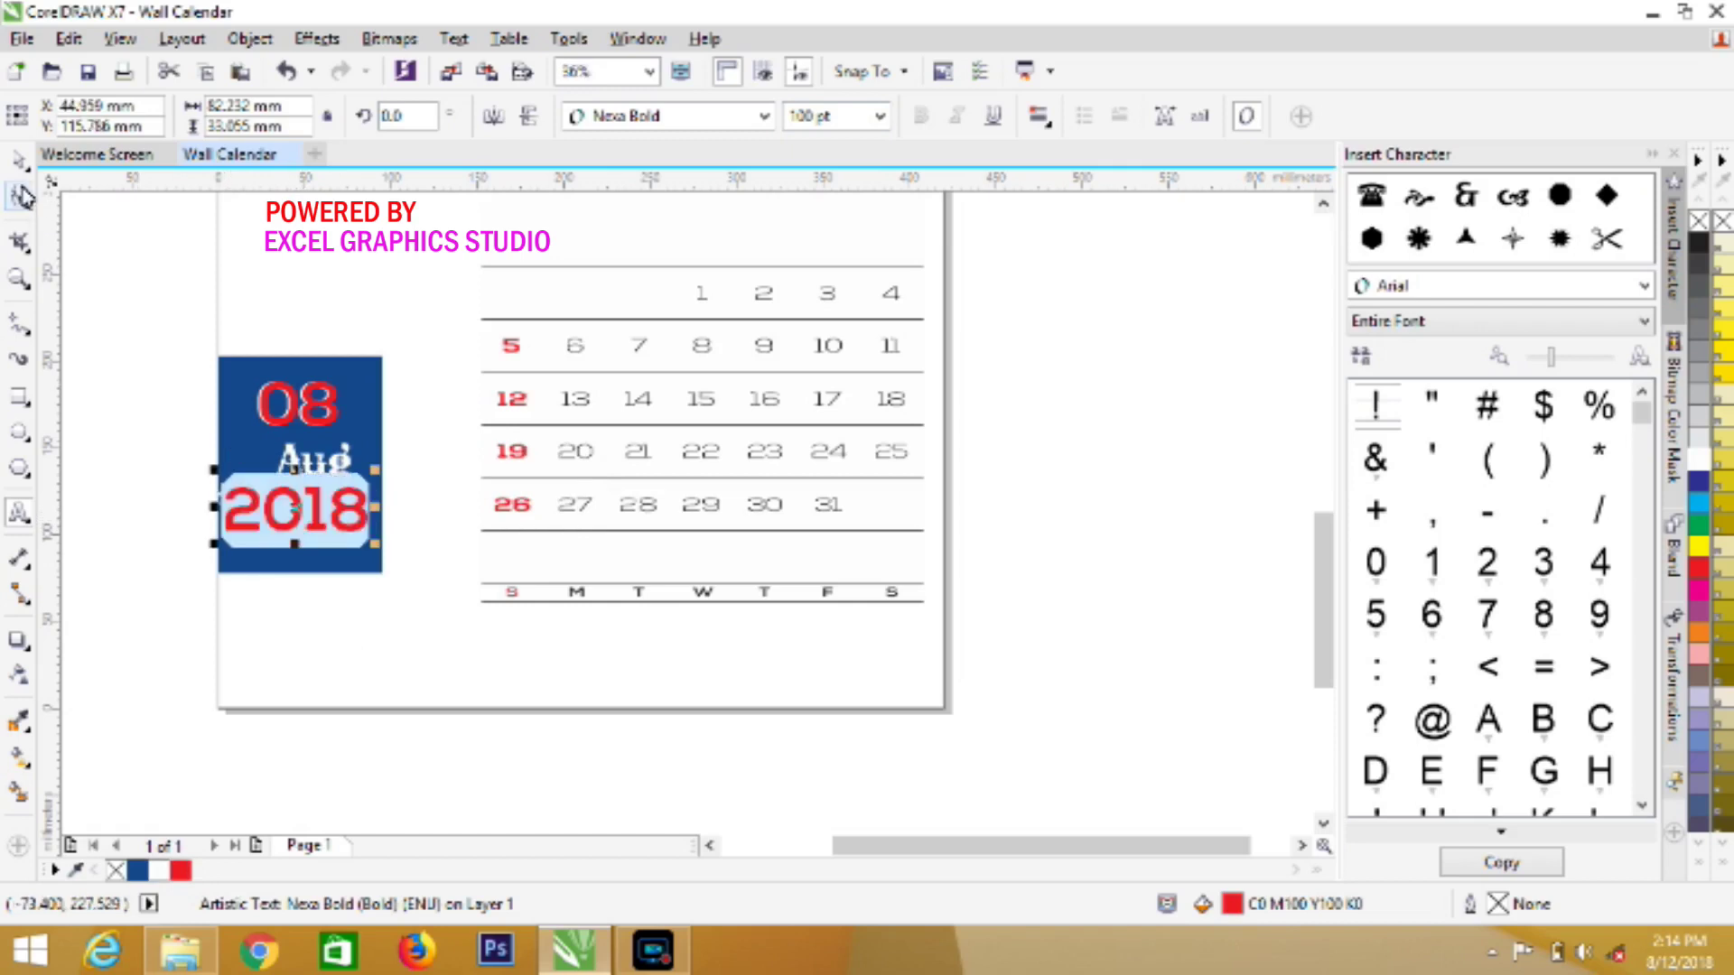
pyautogui.click(19, 161)
pyautogui.click(666, 659)
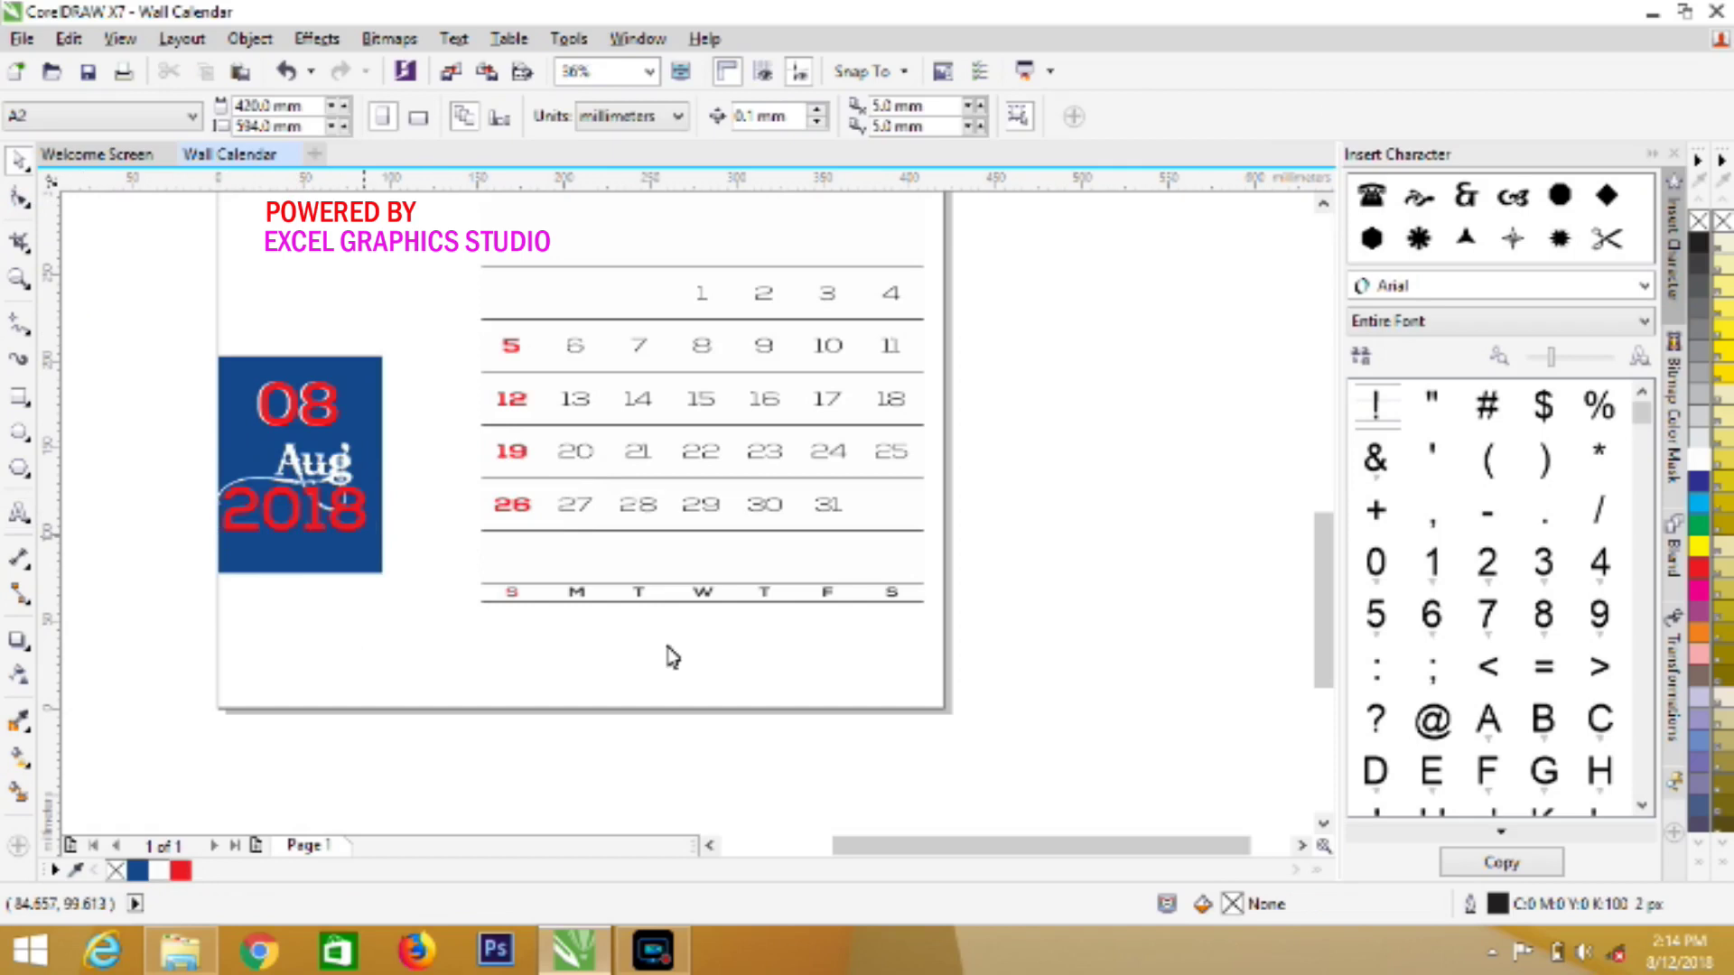
# Nudge 2018 down and Aug up and to the right to fine-tune their positions
pyautogui.click(315, 531)
pyautogui.press('Down')
pyautogui.press('Down')
pyautogui.press('Down')
pyautogui.press('Down')
pyautogui.press('Down')
pyautogui.press('Down')
pyautogui.press('Down')
pyautogui.press('Down')
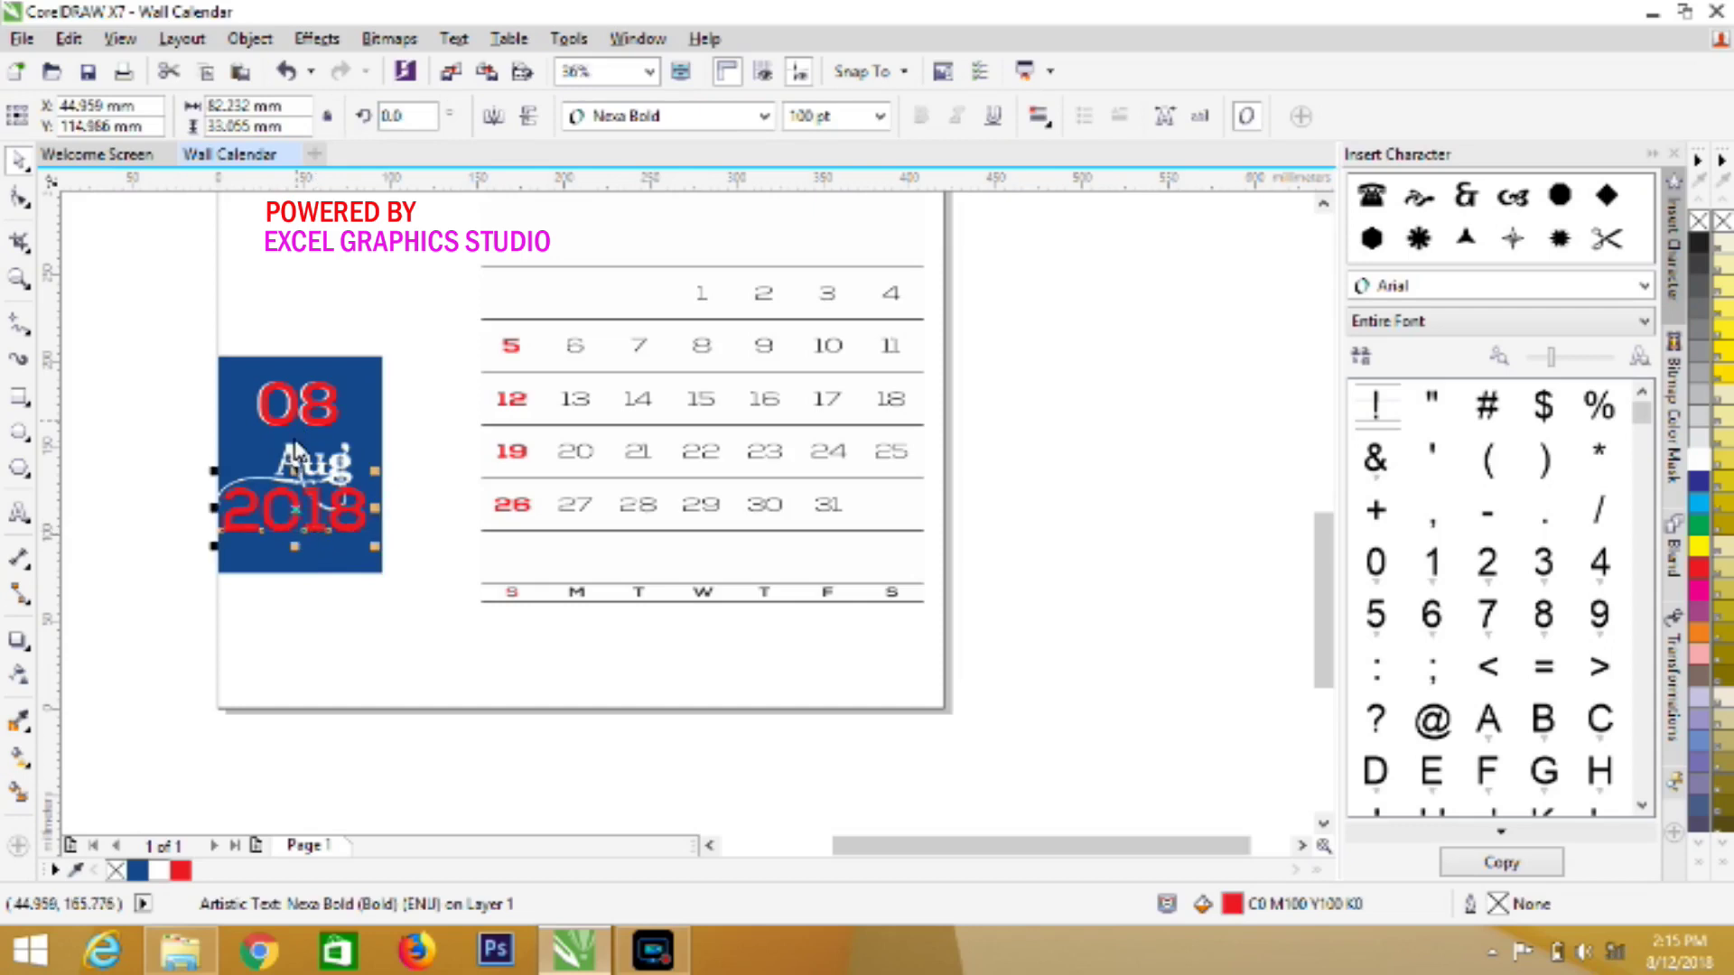
pyautogui.click(294, 452)
pyautogui.press('Up')
pyautogui.press('Up')
pyautogui.press('Up')
pyautogui.press('Up')
pyautogui.press('Up')
pyautogui.press('Up')
pyautogui.press('Up')
pyautogui.press('Up')
pyautogui.press('Up')
pyautogui.press('Up')
pyautogui.press('Up')
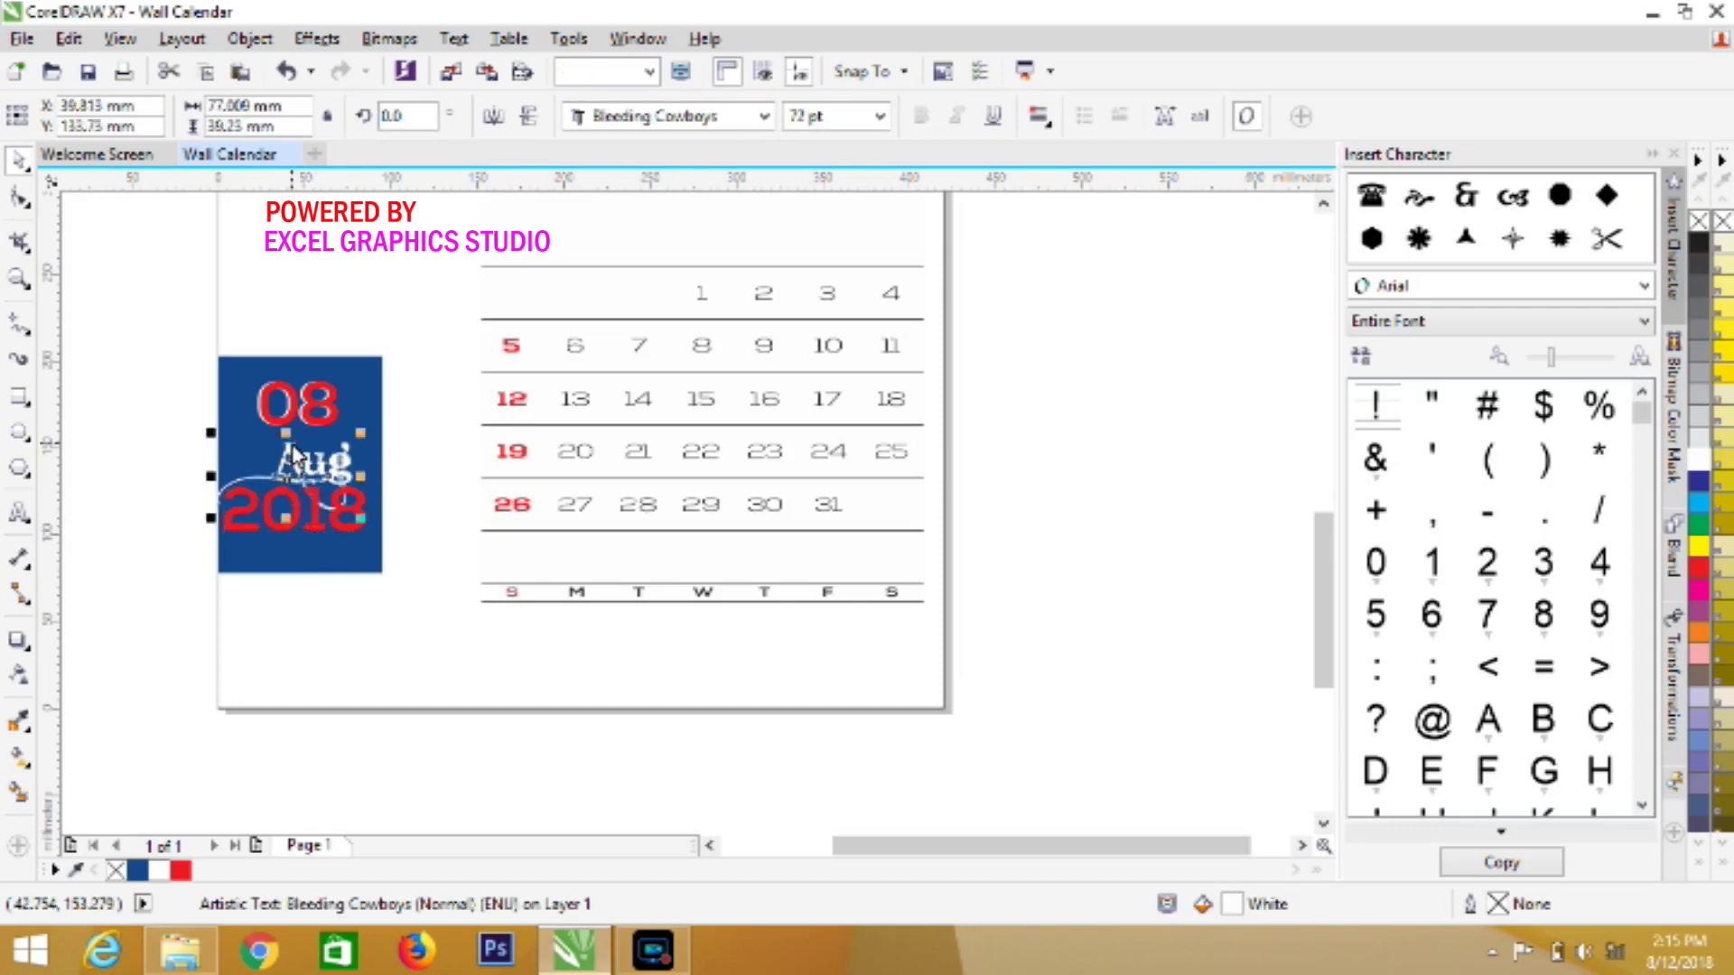
pyautogui.press('Up')
pyautogui.press('Up')
pyautogui.press('Right')
pyautogui.press('Right')
pyautogui.press('Right')
pyautogui.press('Right')
pyautogui.press('Right')
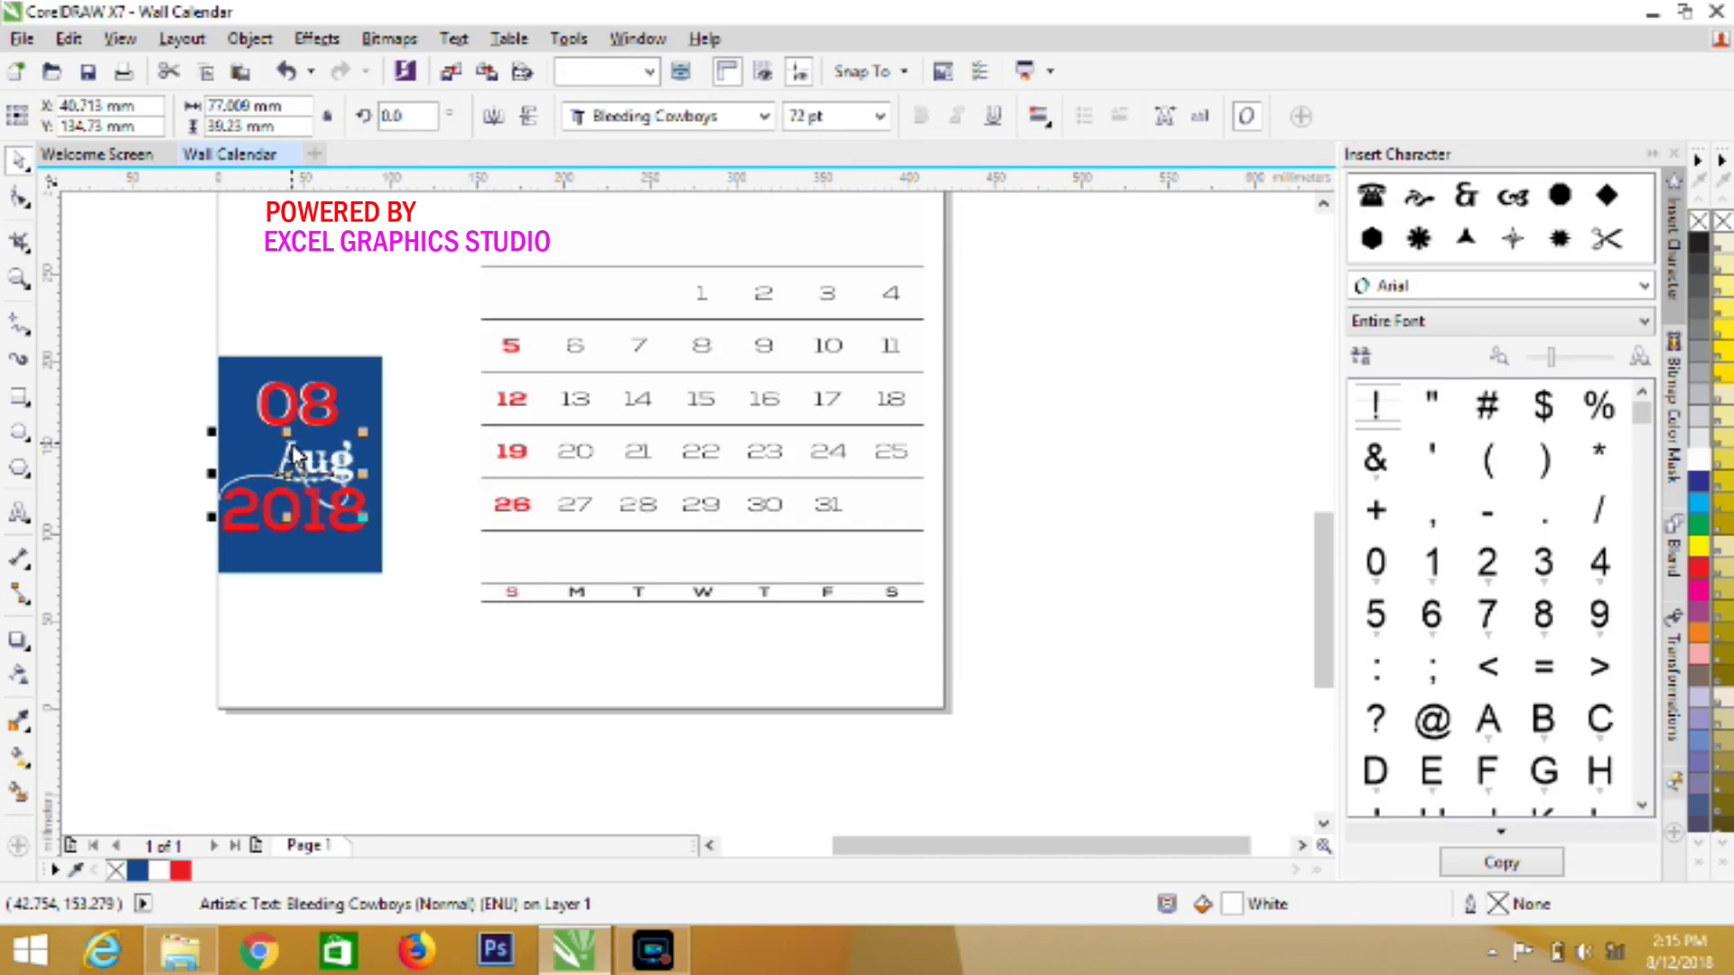
pyautogui.press('Right')
pyautogui.press('Right')
pyautogui.press('Right')
pyautogui.press('Right')
pyautogui.press('Right')
pyautogui.press('Right')
pyautogui.press('Right')
pyautogui.press('Right')
pyautogui.press('Right')
pyautogui.press('Right')
pyautogui.press('Right')
pyautogui.press('Right')
pyautogui.press('Right')
pyautogui.press('Right')
pyautogui.press('Right')
pyautogui.press('Up')
pyautogui.press('Up')
pyautogui.press('Up')
pyautogui.press('Up')
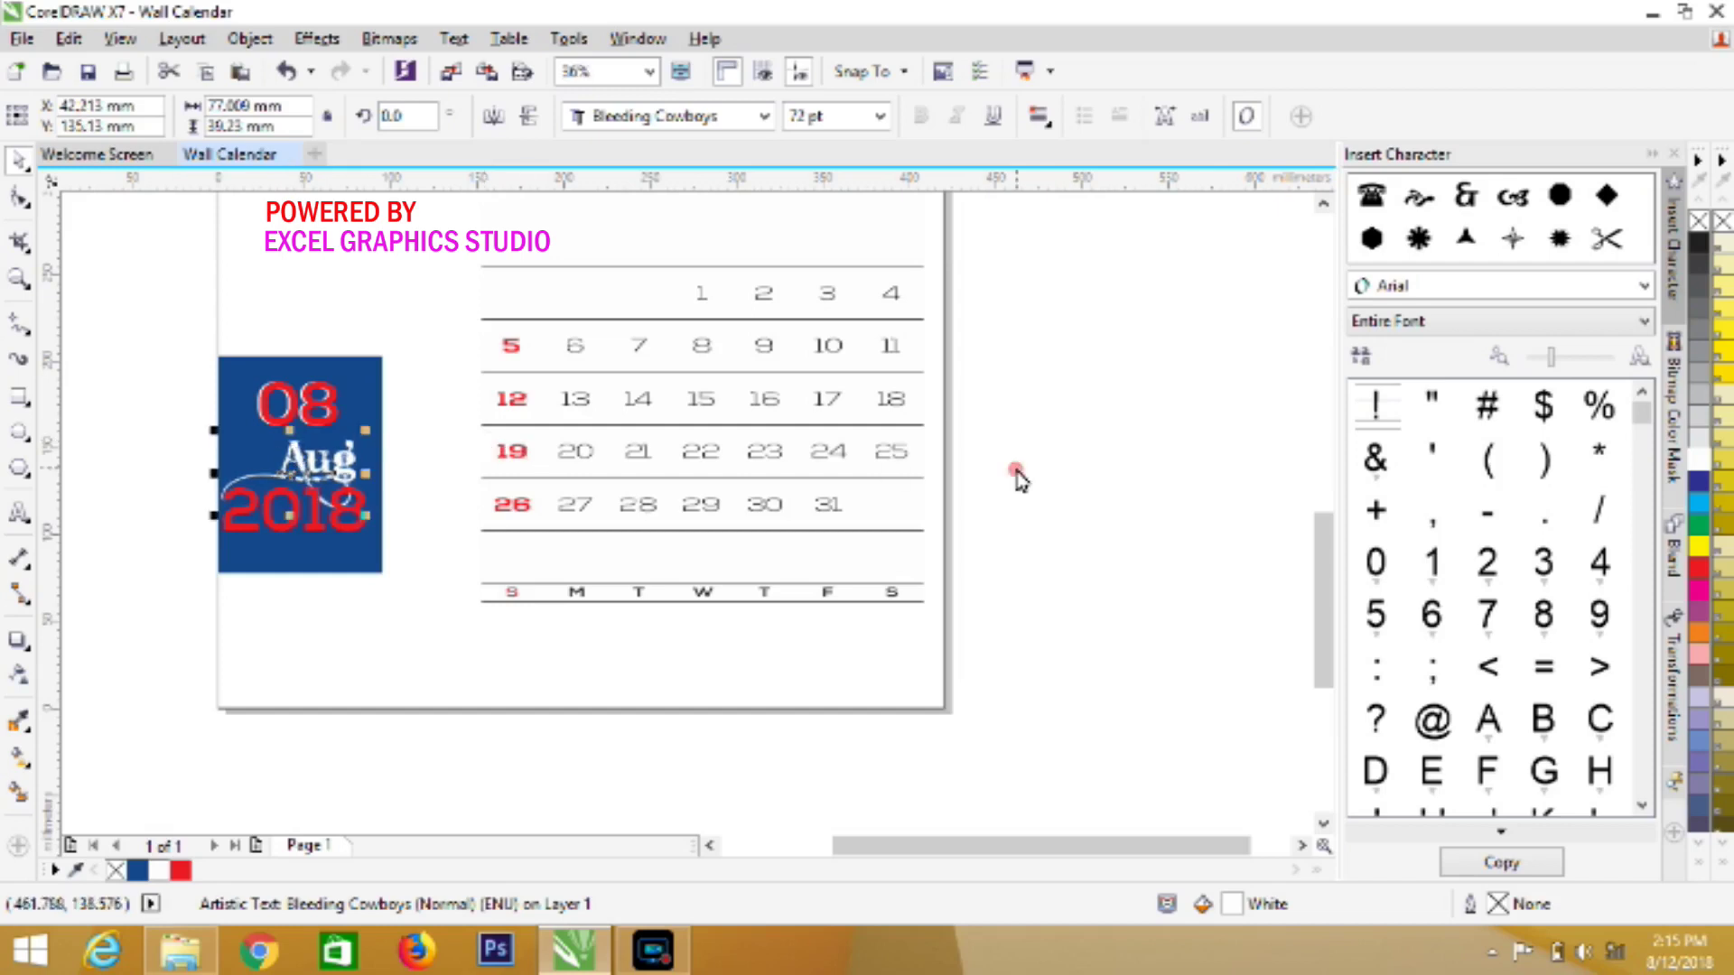
pyautogui.click(1017, 479)
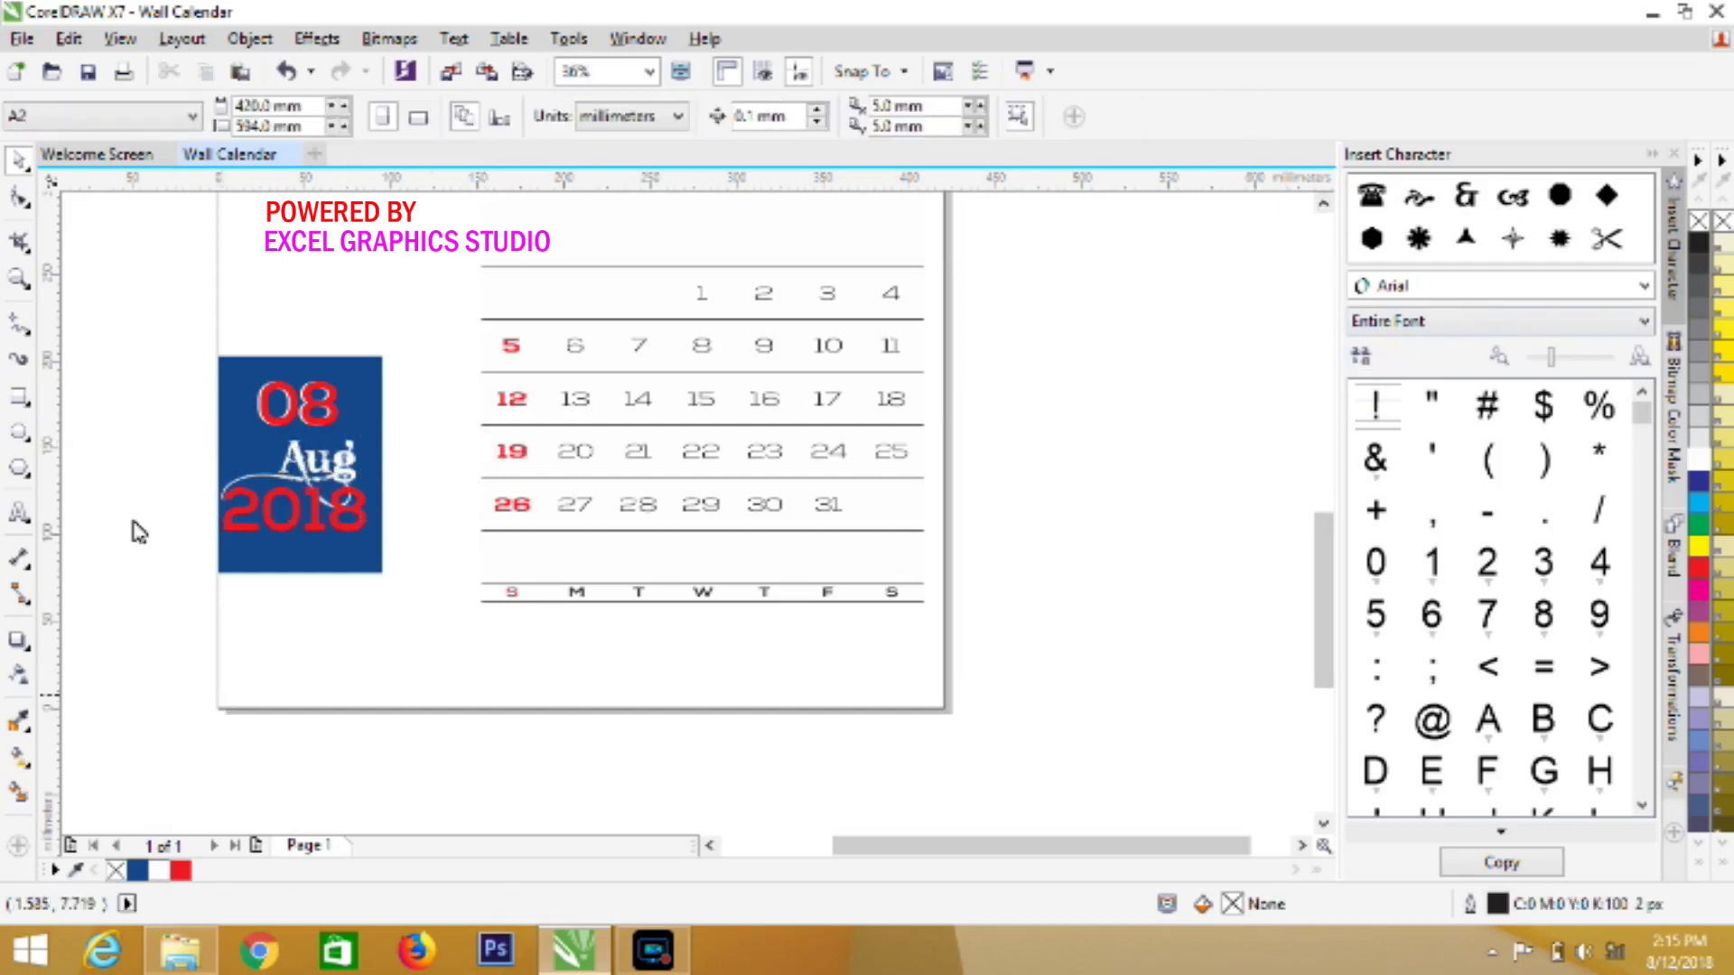
# Draw a 420 × 49.6 mm dark blue, outline-free band across the page bottom
pyautogui.click(19, 398)
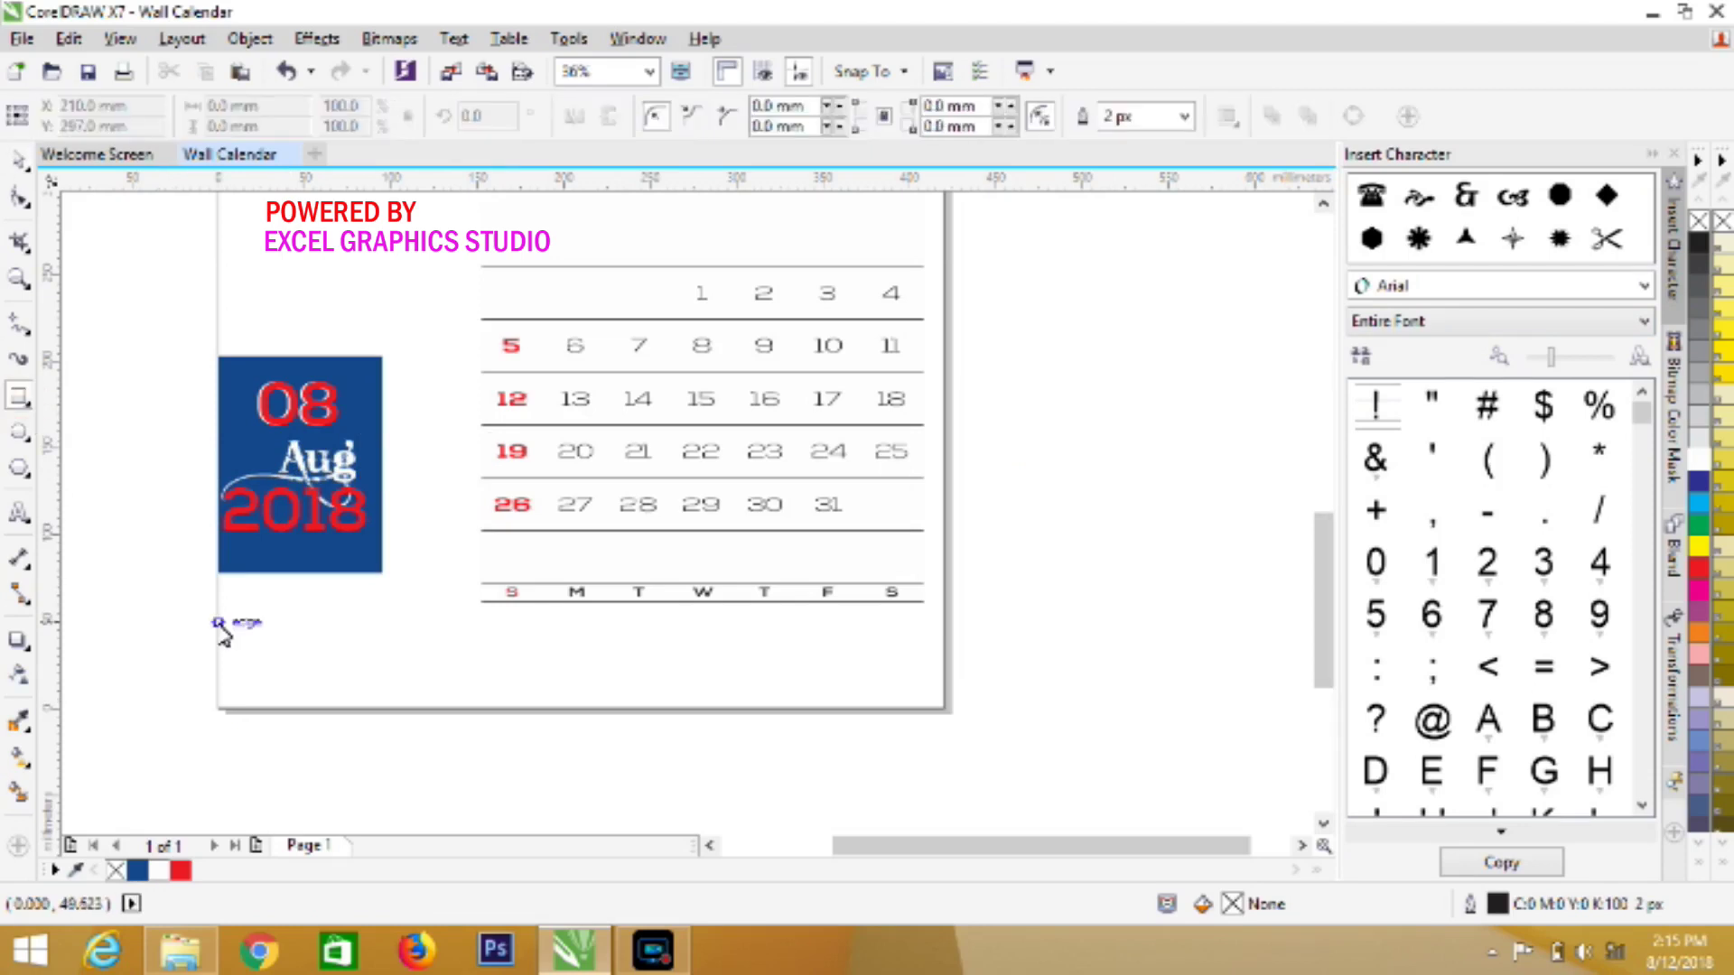
pyautogui.moveTo(219, 622); pyautogui.dragTo(948, 713)
pyautogui.click(137, 870)
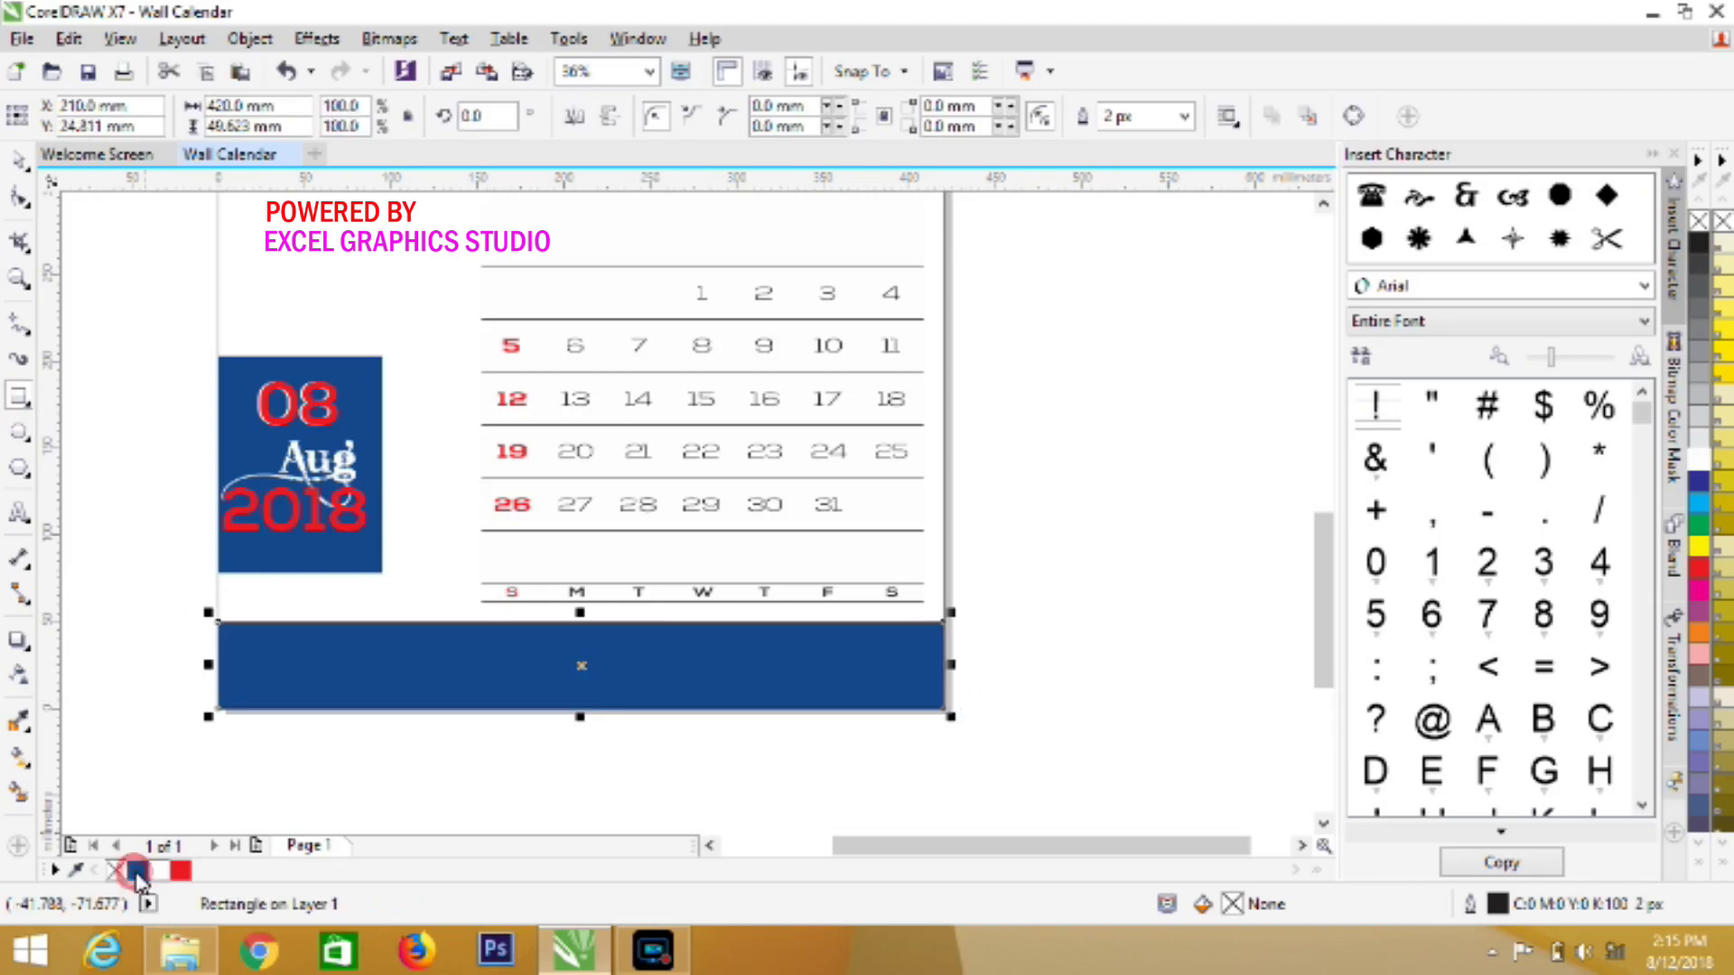
pyautogui.rightClick(1696, 225)
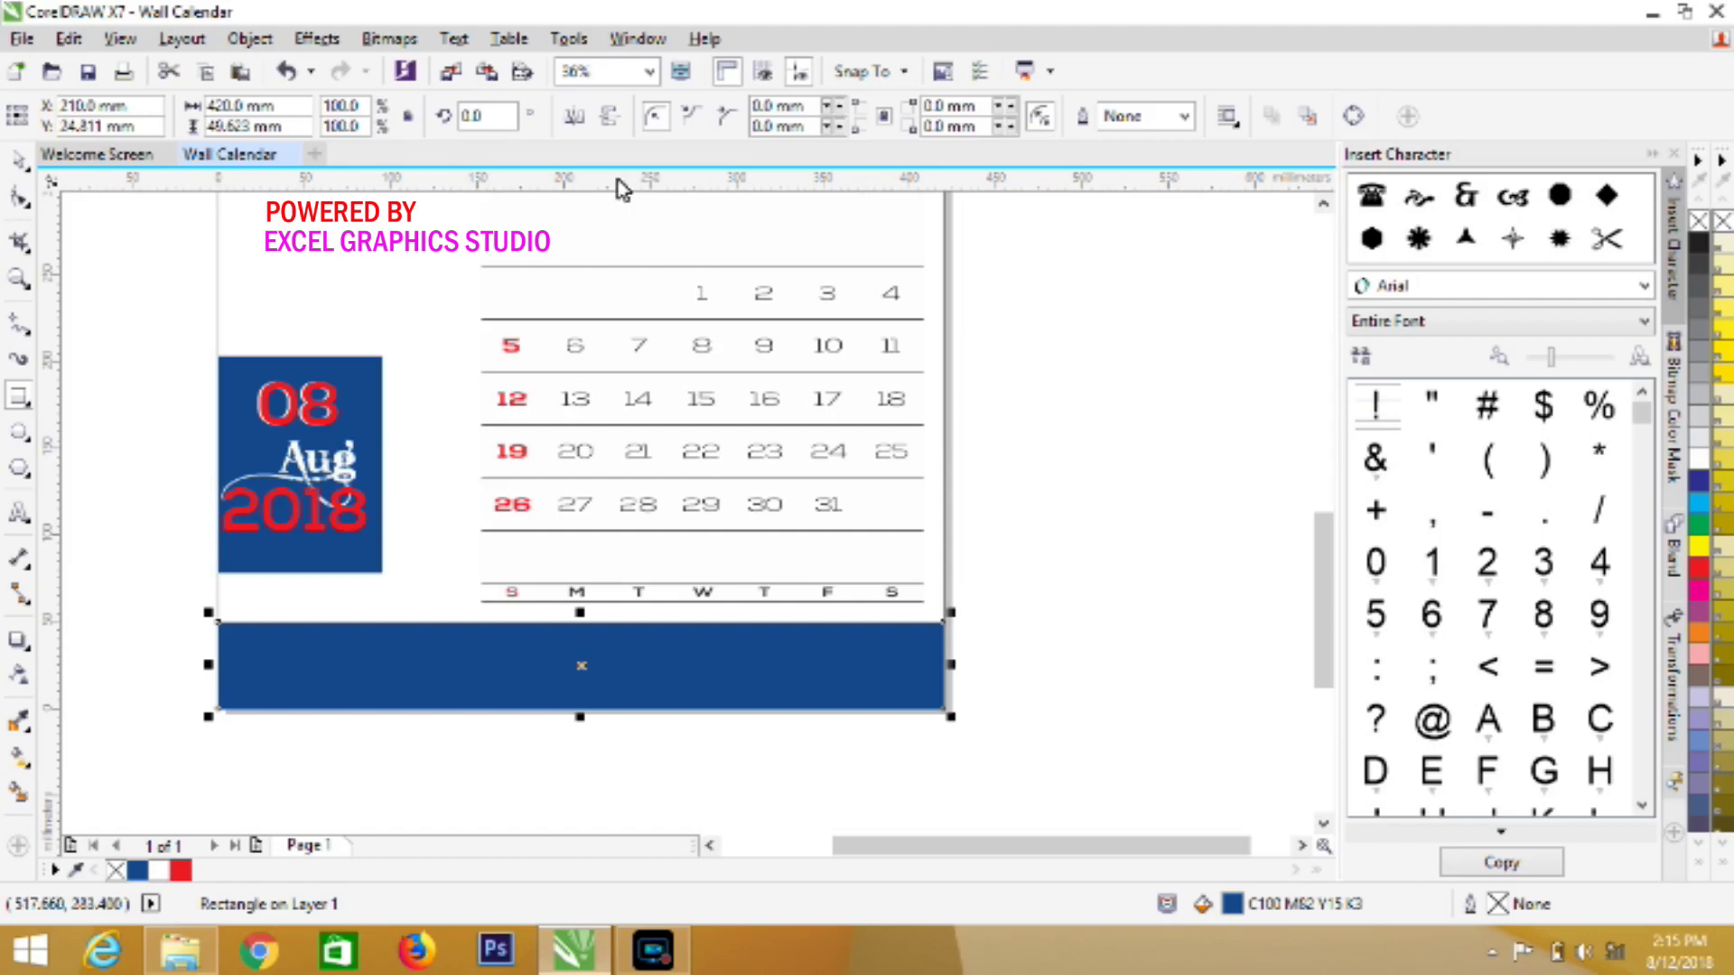
pyautogui.click(1016, 411)
# Type CALENDAR2018 as stacked 24 pt Arial text, one character per line, left of the gull photo
pyautogui.click(1323, 204)
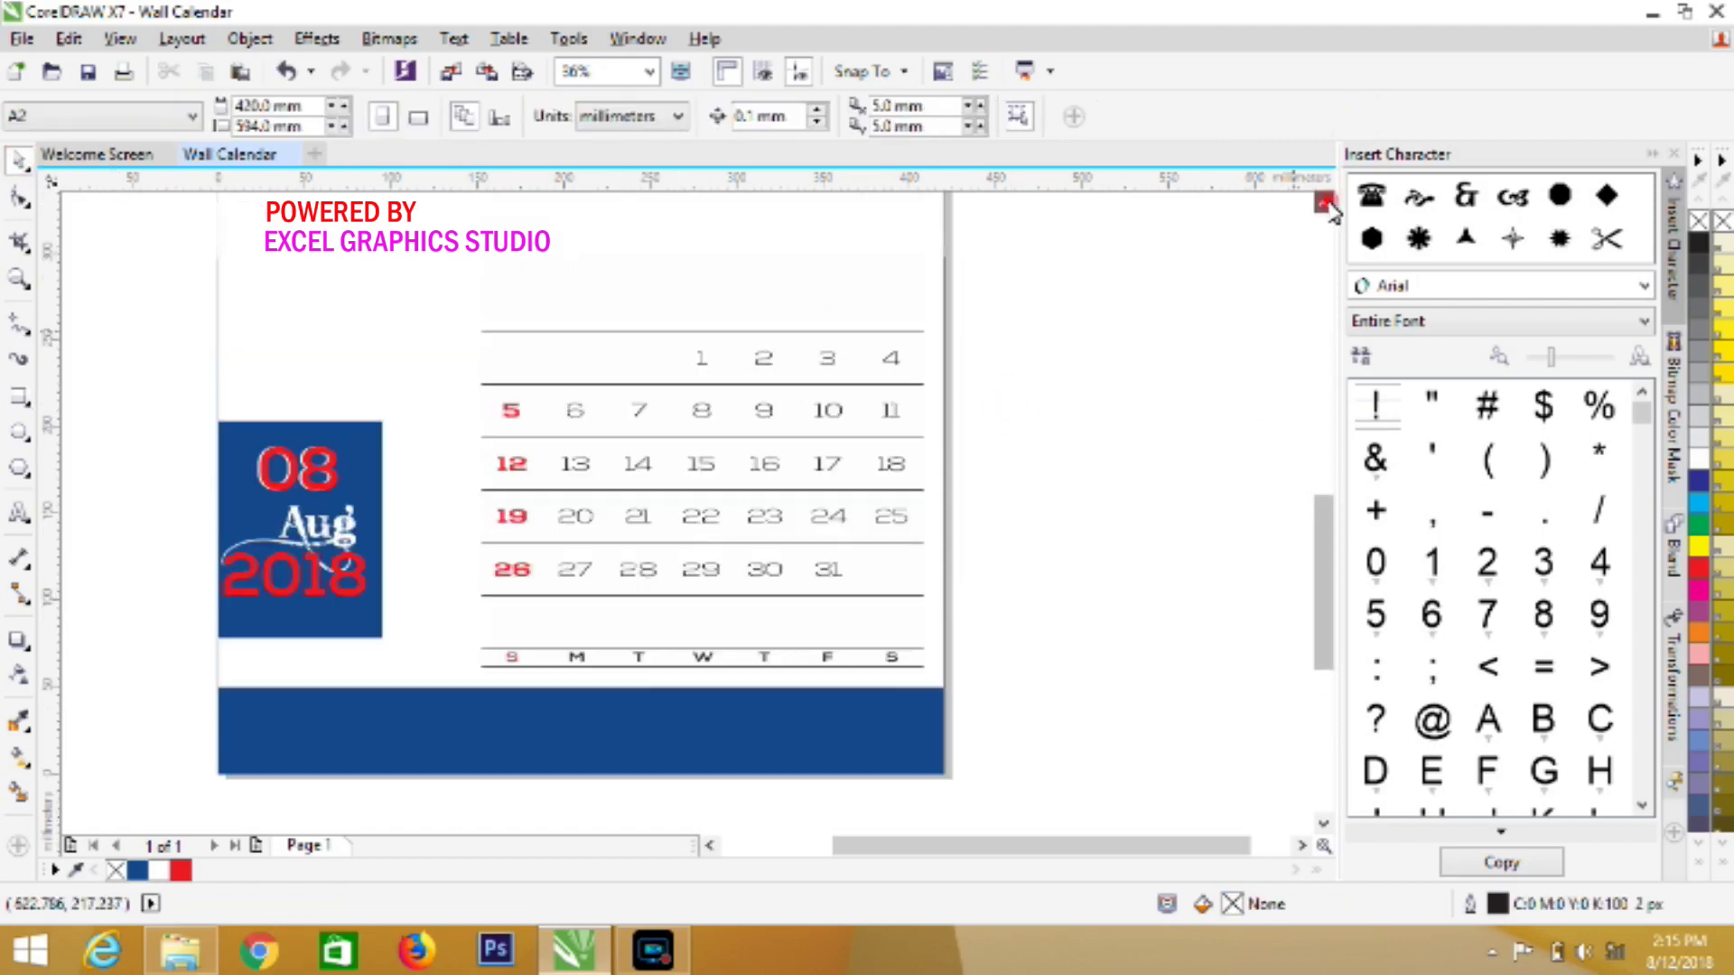
pyautogui.click(1324, 204)
pyautogui.click(1324, 204)
pyautogui.click(1323, 204)
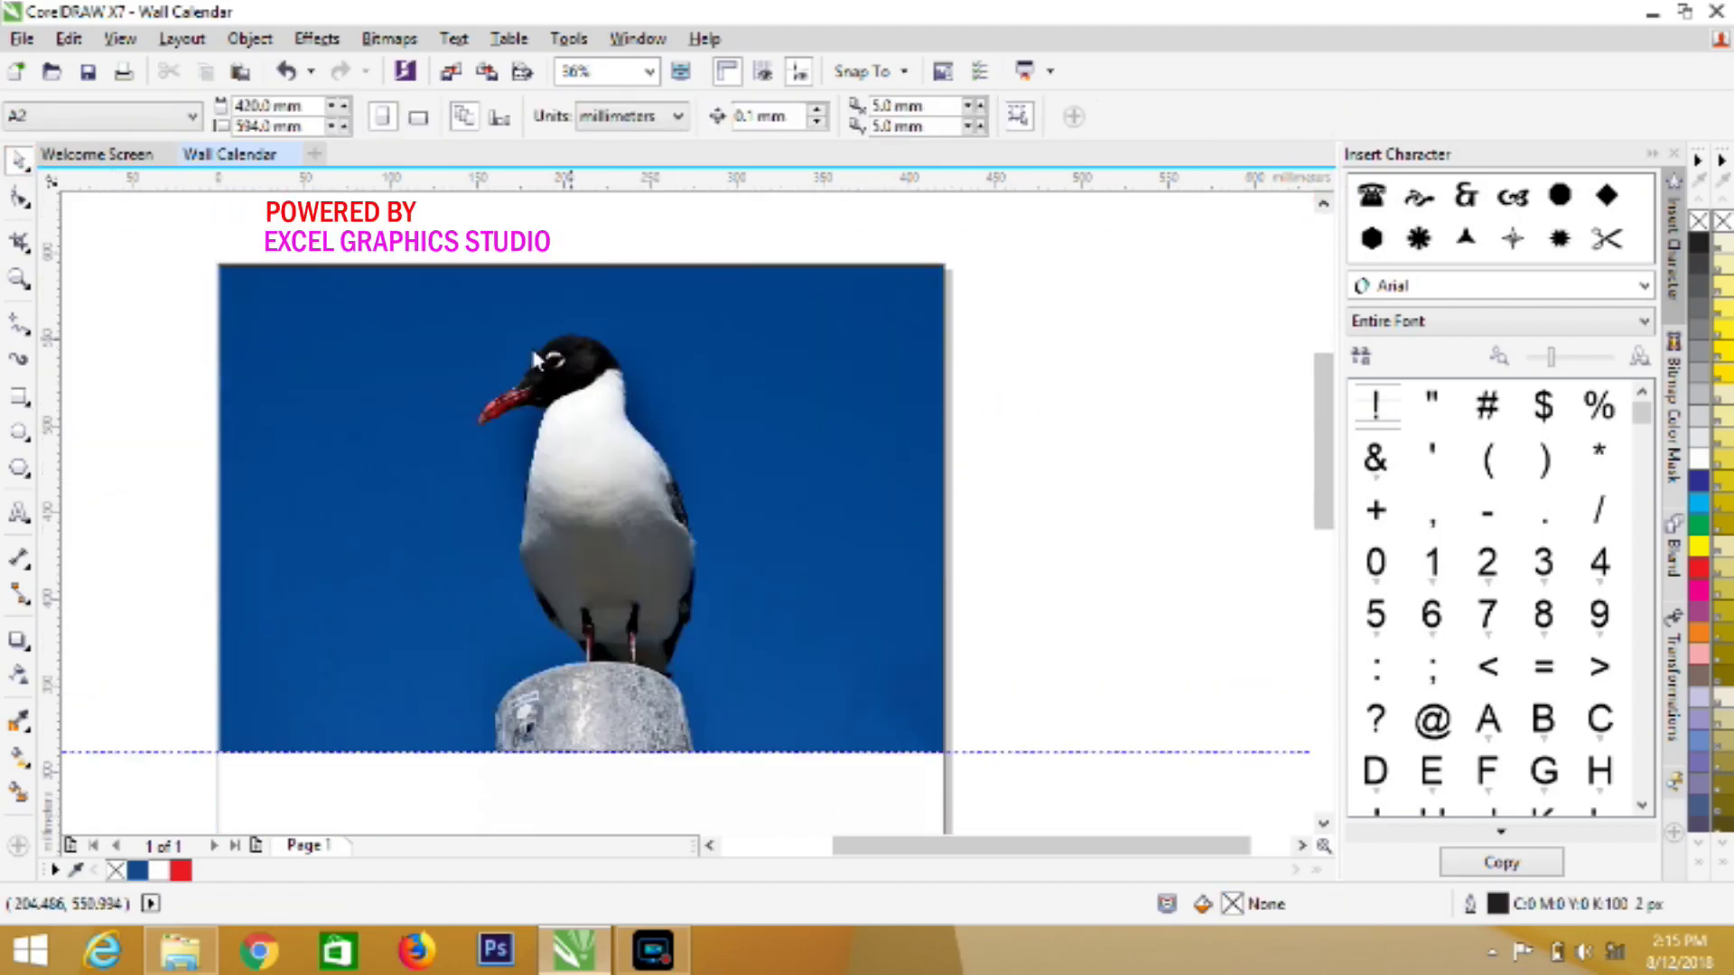
pyautogui.click(19, 516)
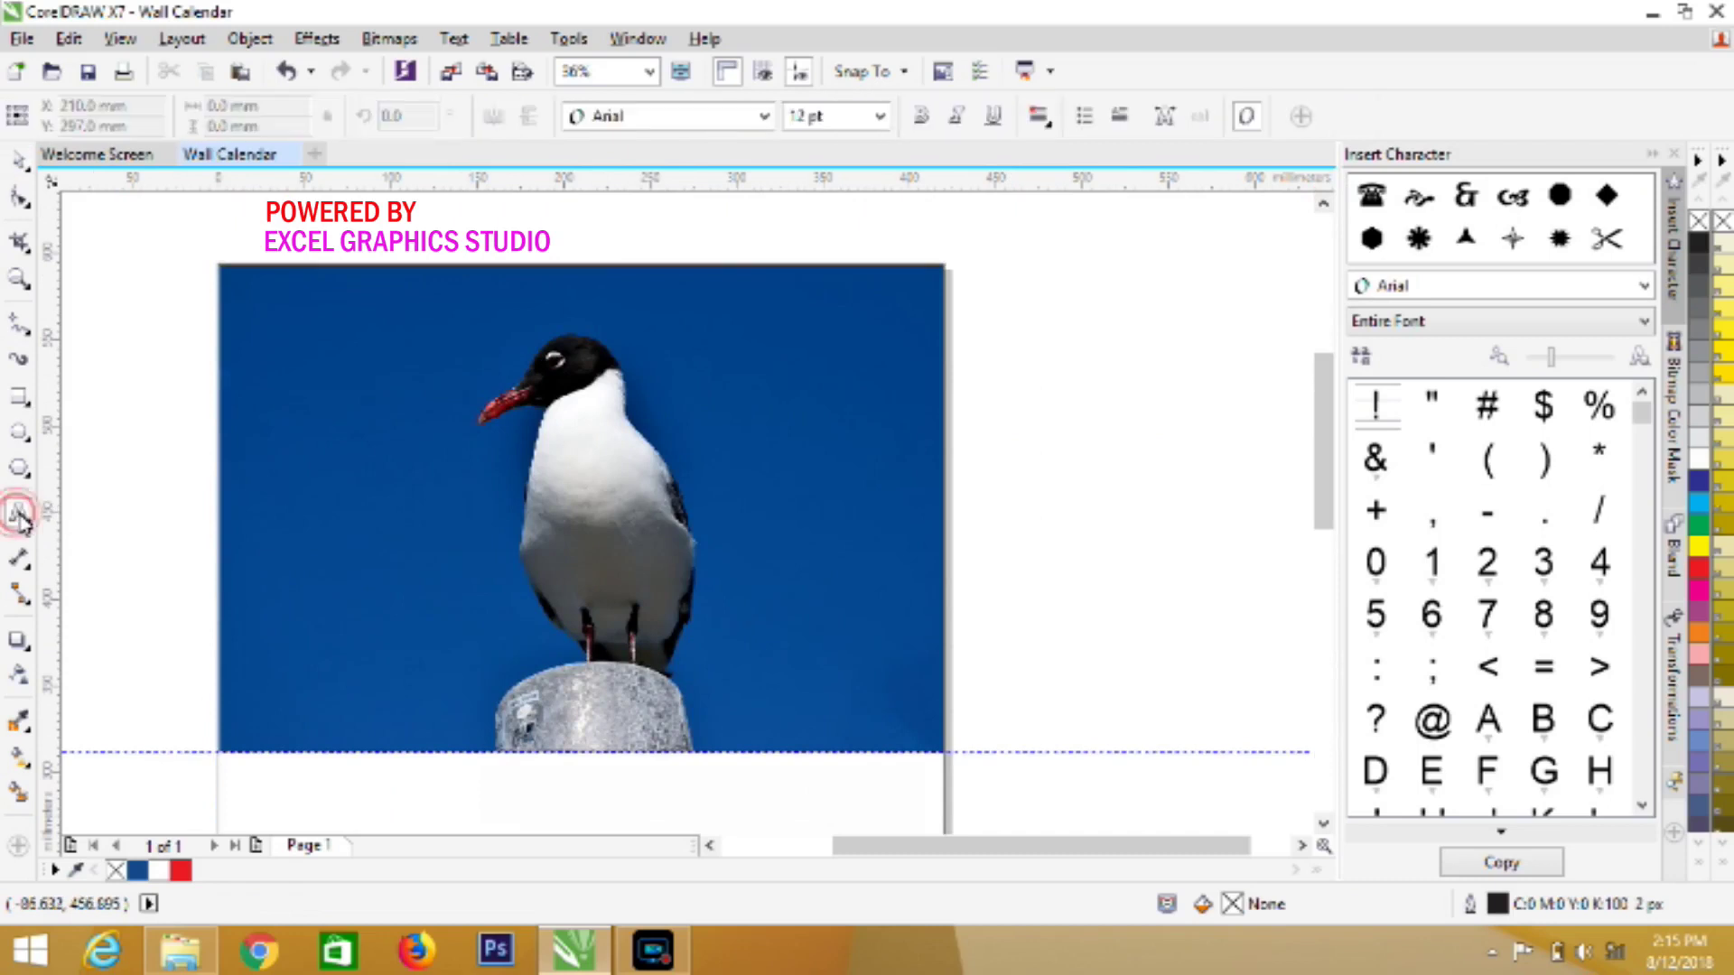
pyautogui.click(159, 343)
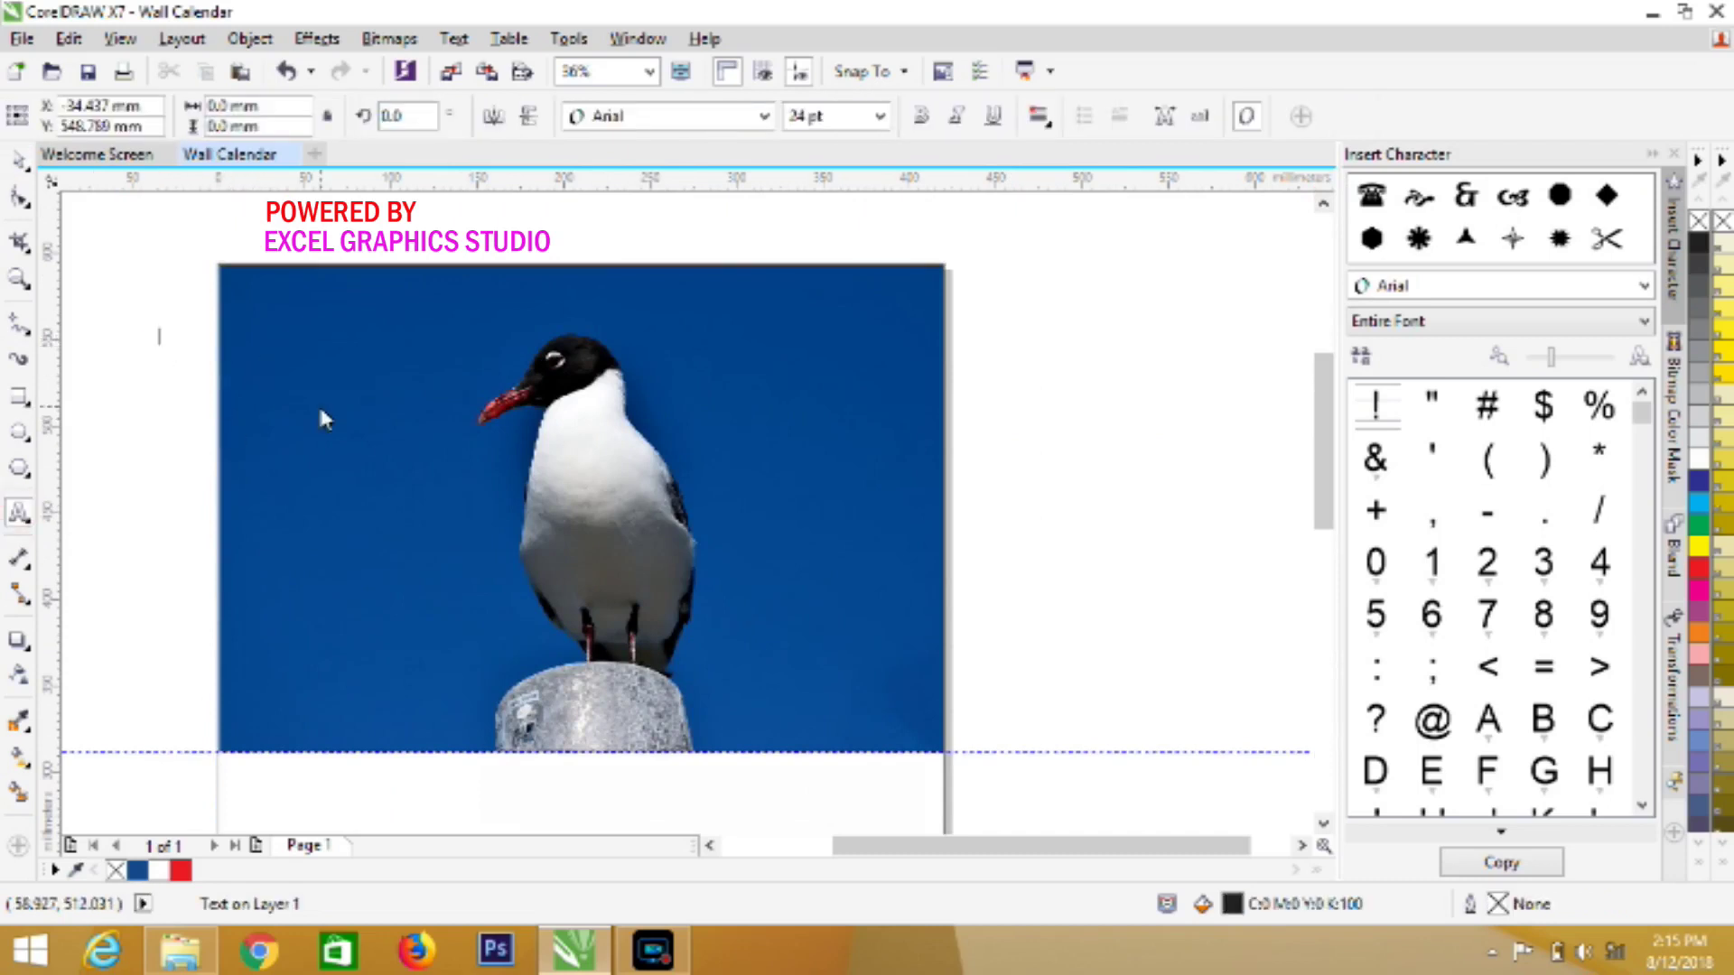
pyautogui.hotkey('ctrl', 'v')
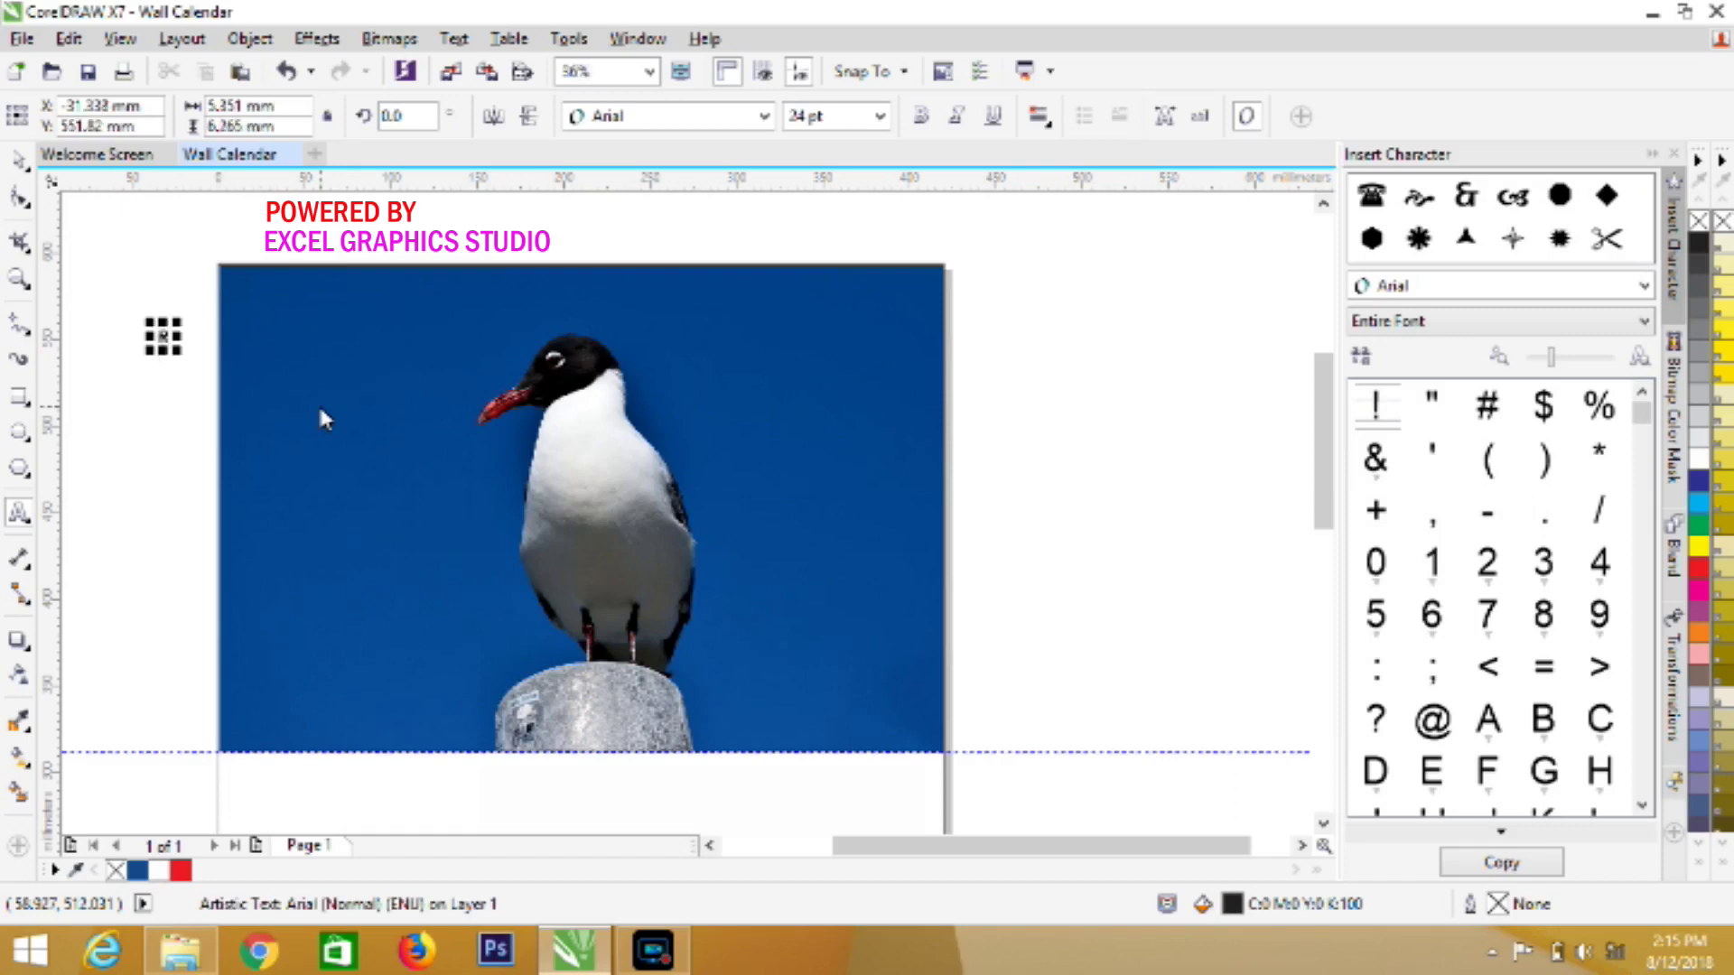
pyautogui.write('LEN')
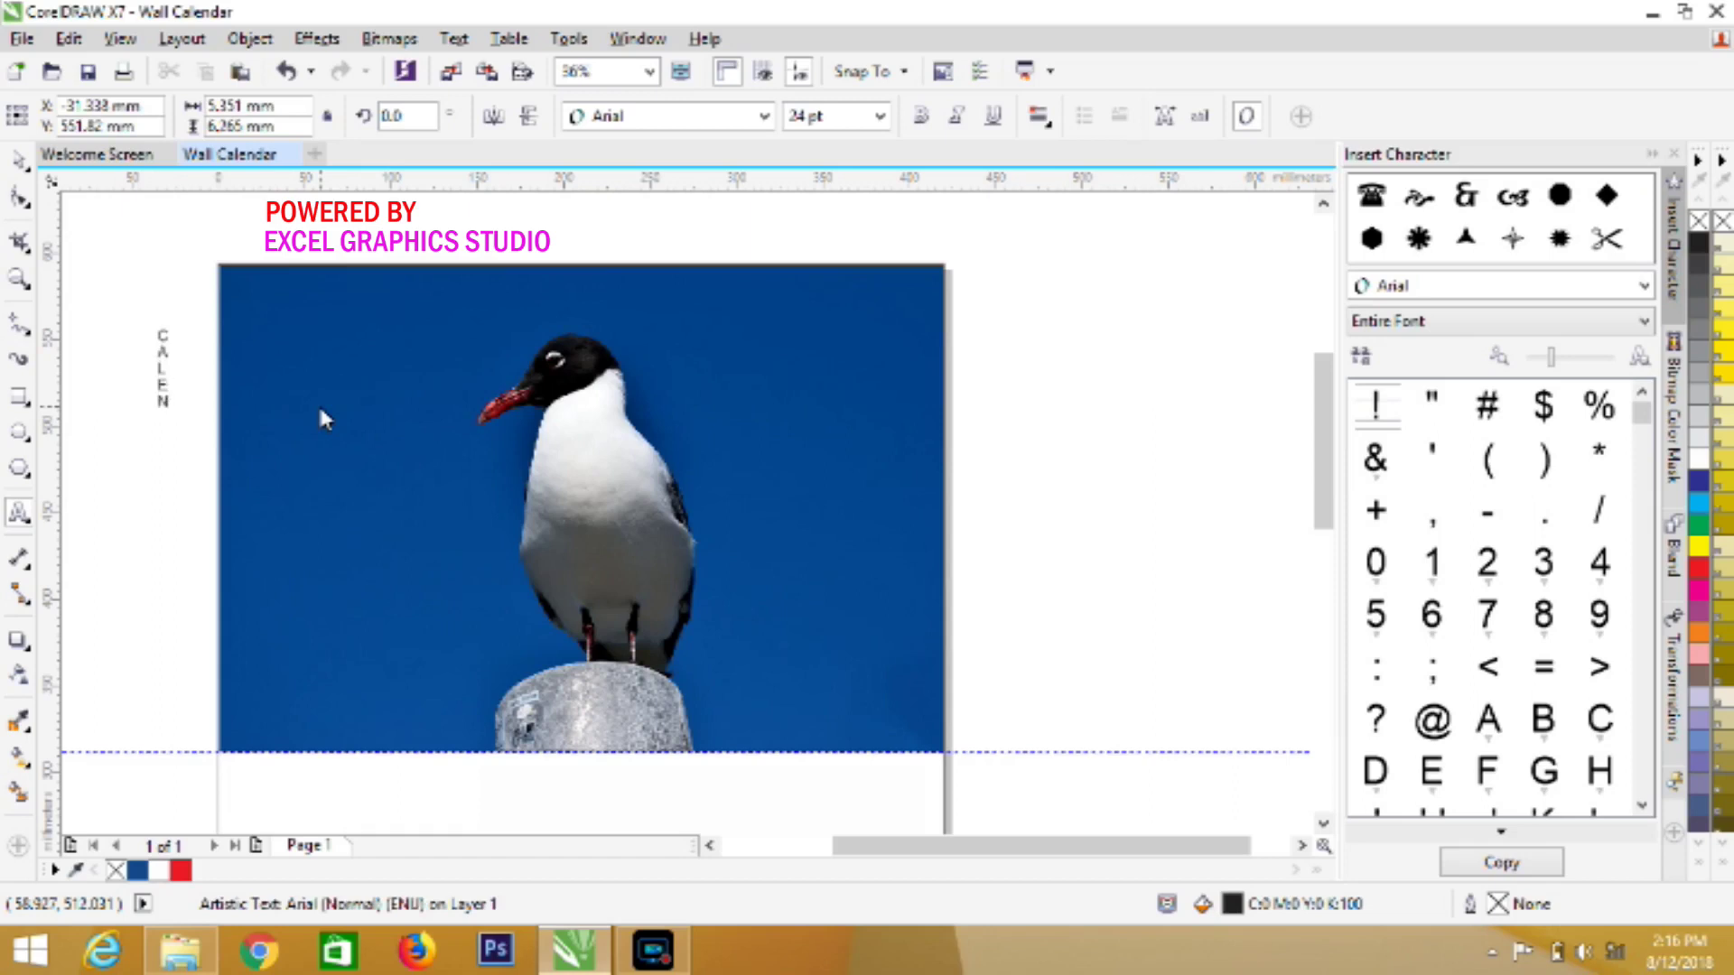
pyautogui.write('DI')
pyautogui.write('AR')
pyautogui.press('Return')
pyautogui.write('2 ')
pyautogui.write('0 1 ')
pyautogui.write('8')
pyautogui.hotkey('ctrl', 'a')
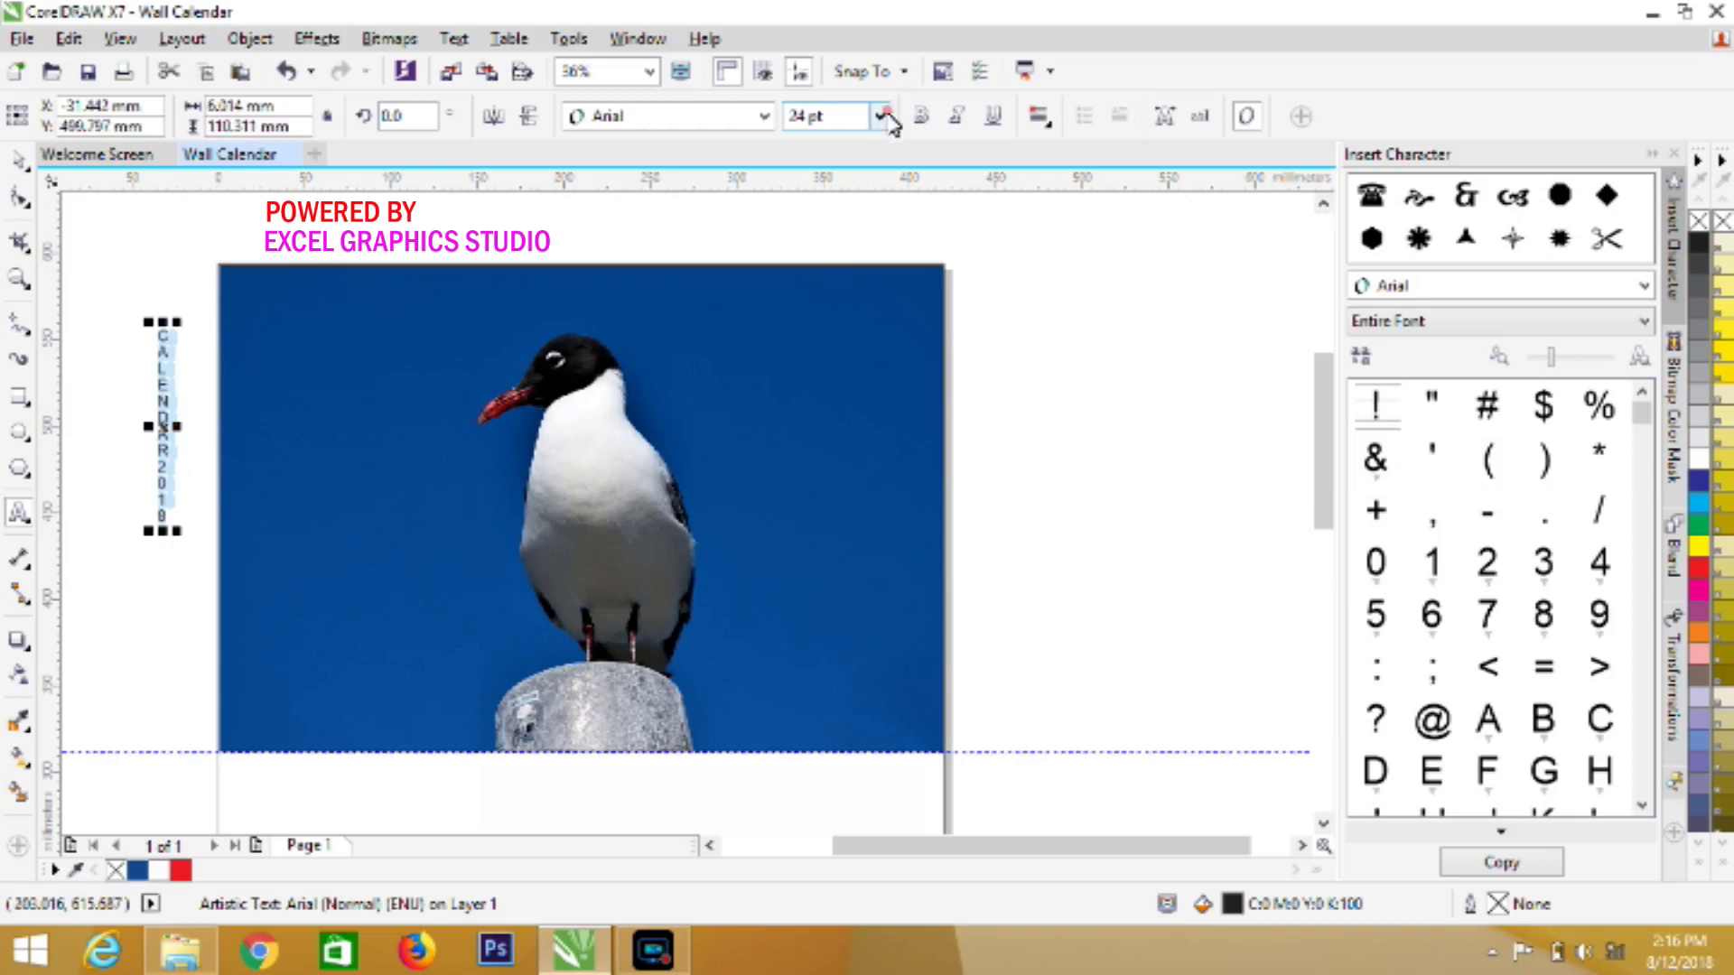
pyautogui.click(880, 116)
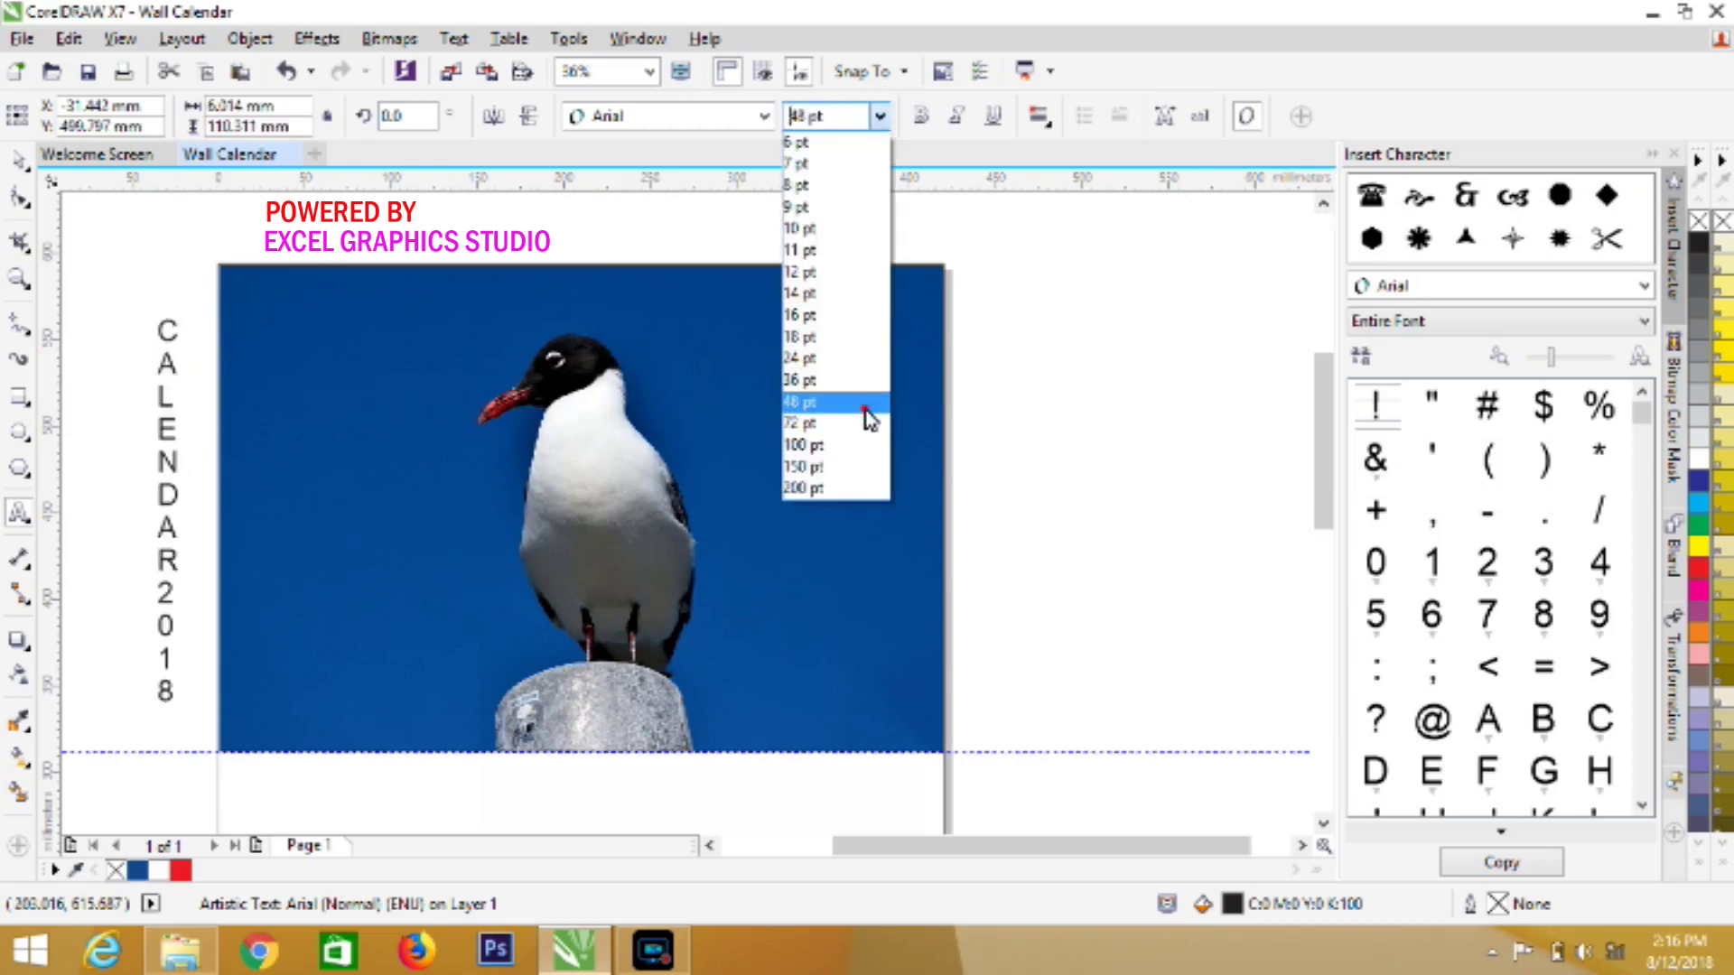
# Enlarge the vertical text to 48 pt, move it onto the photo's left side, and try BAD GRUNGE
pyautogui.click(865, 409)
pyautogui.moveTo(167, 517); pyautogui.dragTo(284, 516)
pyautogui.doubleClick(282, 516)
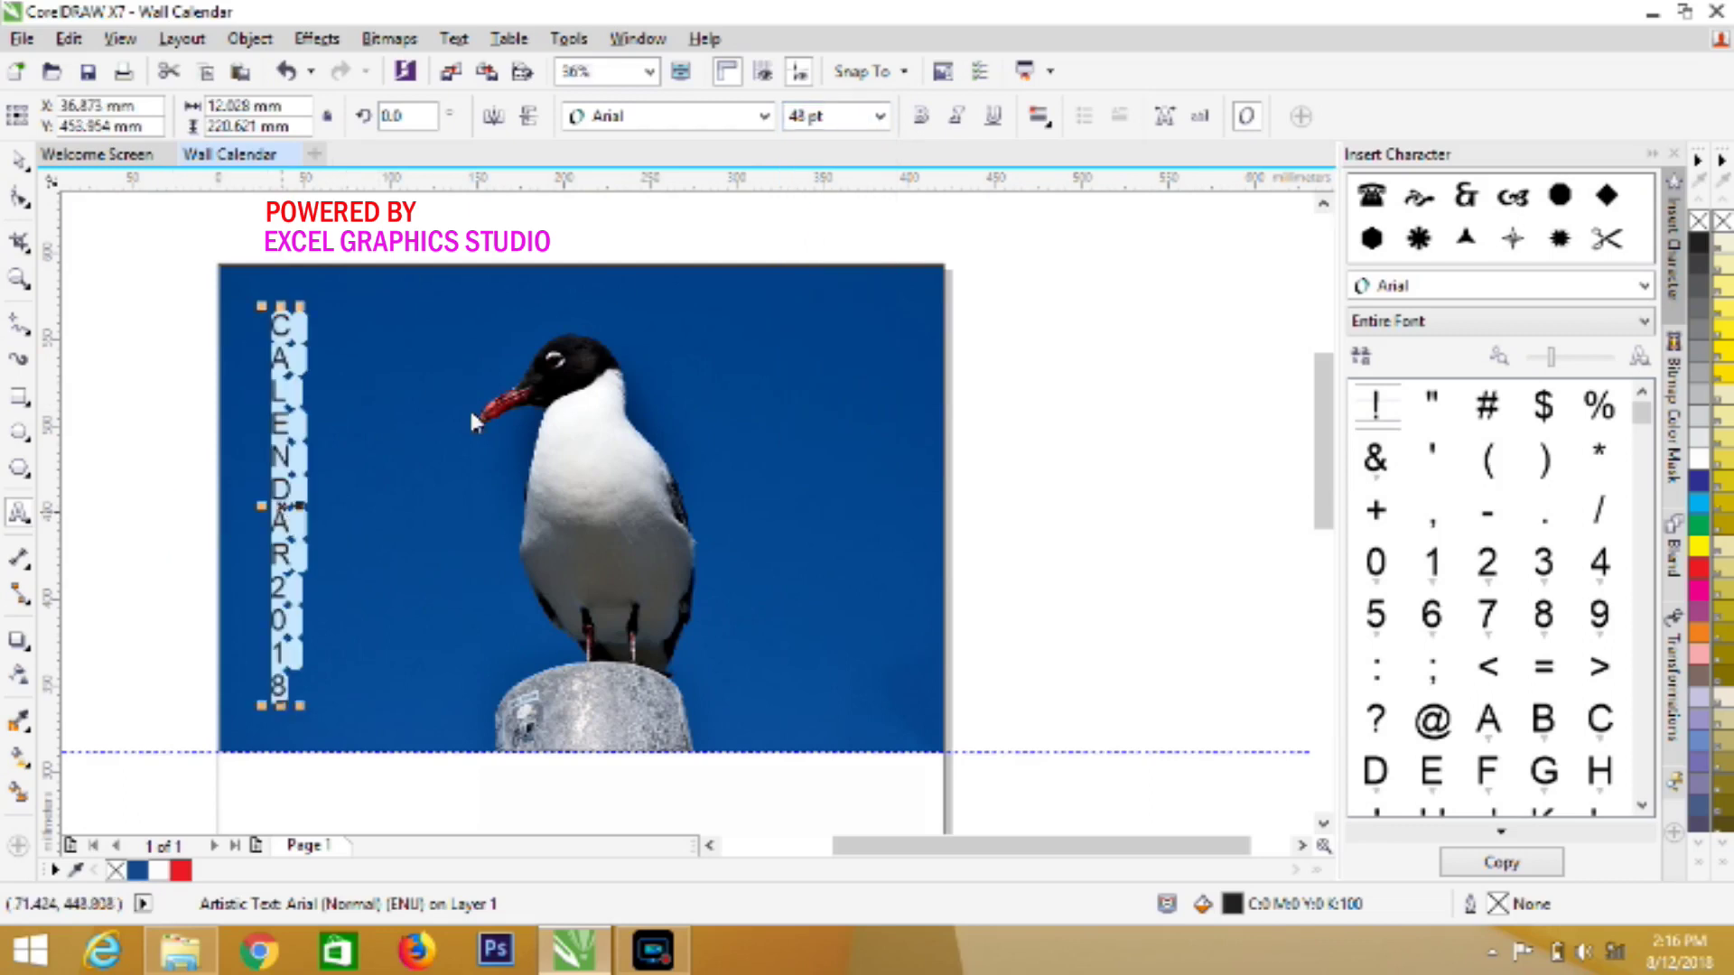
pyautogui.click(765, 117)
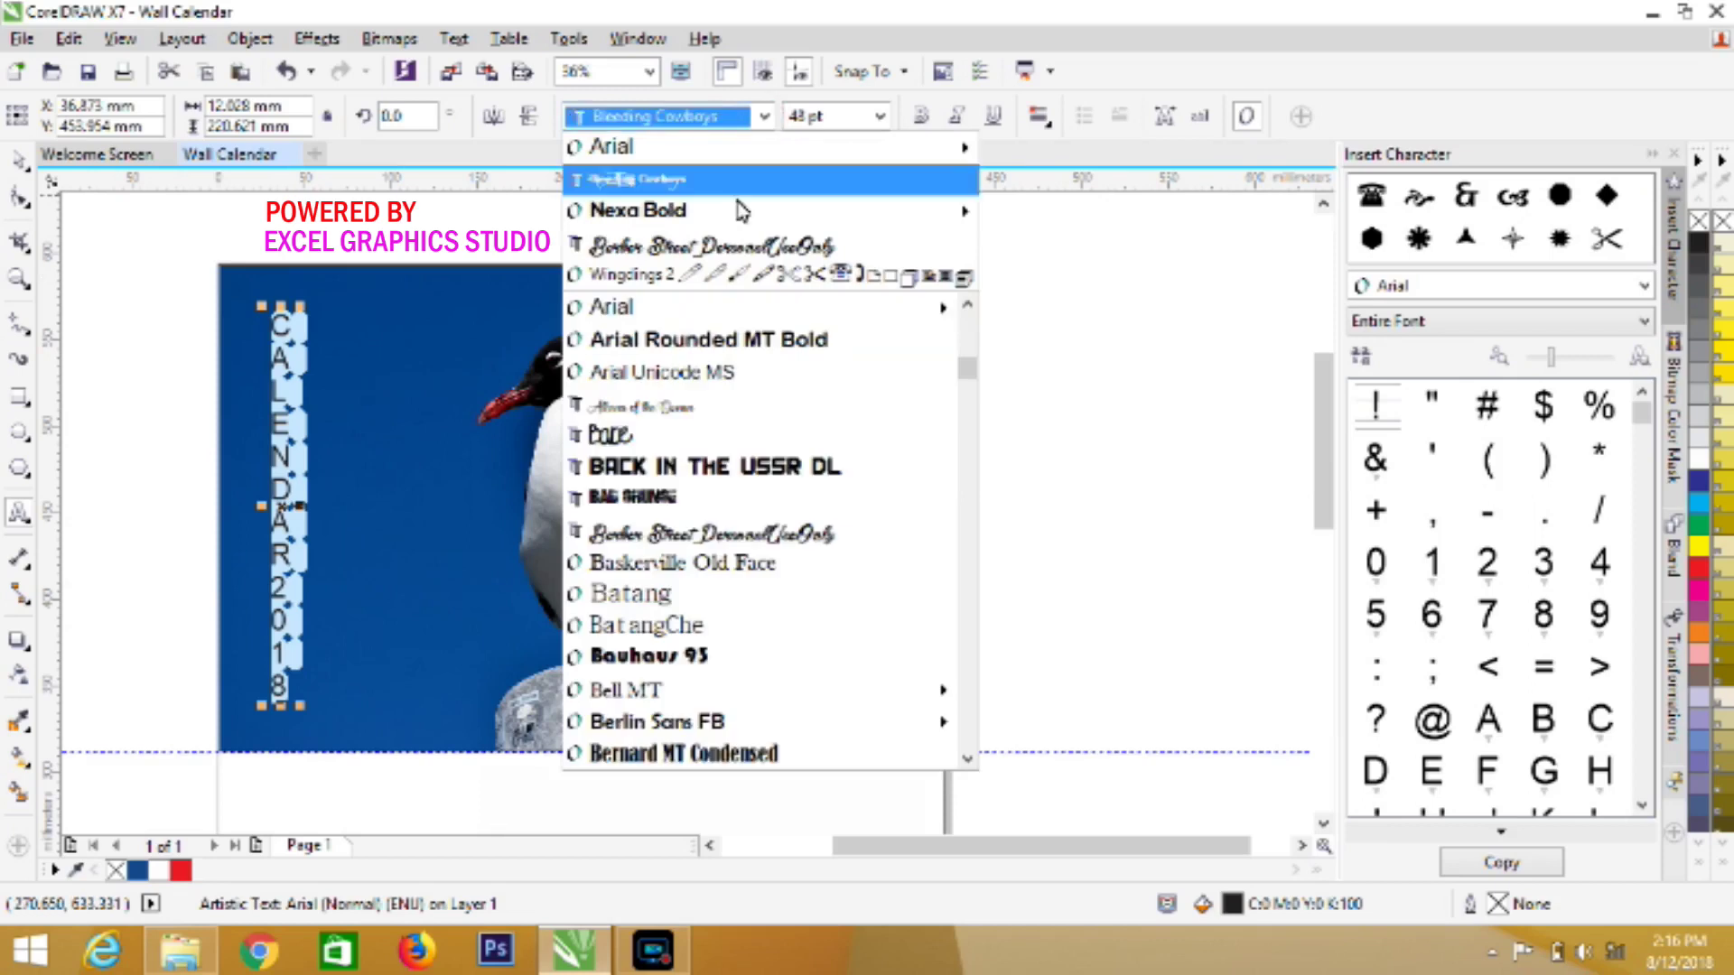
pyautogui.moveTo(740, 219)
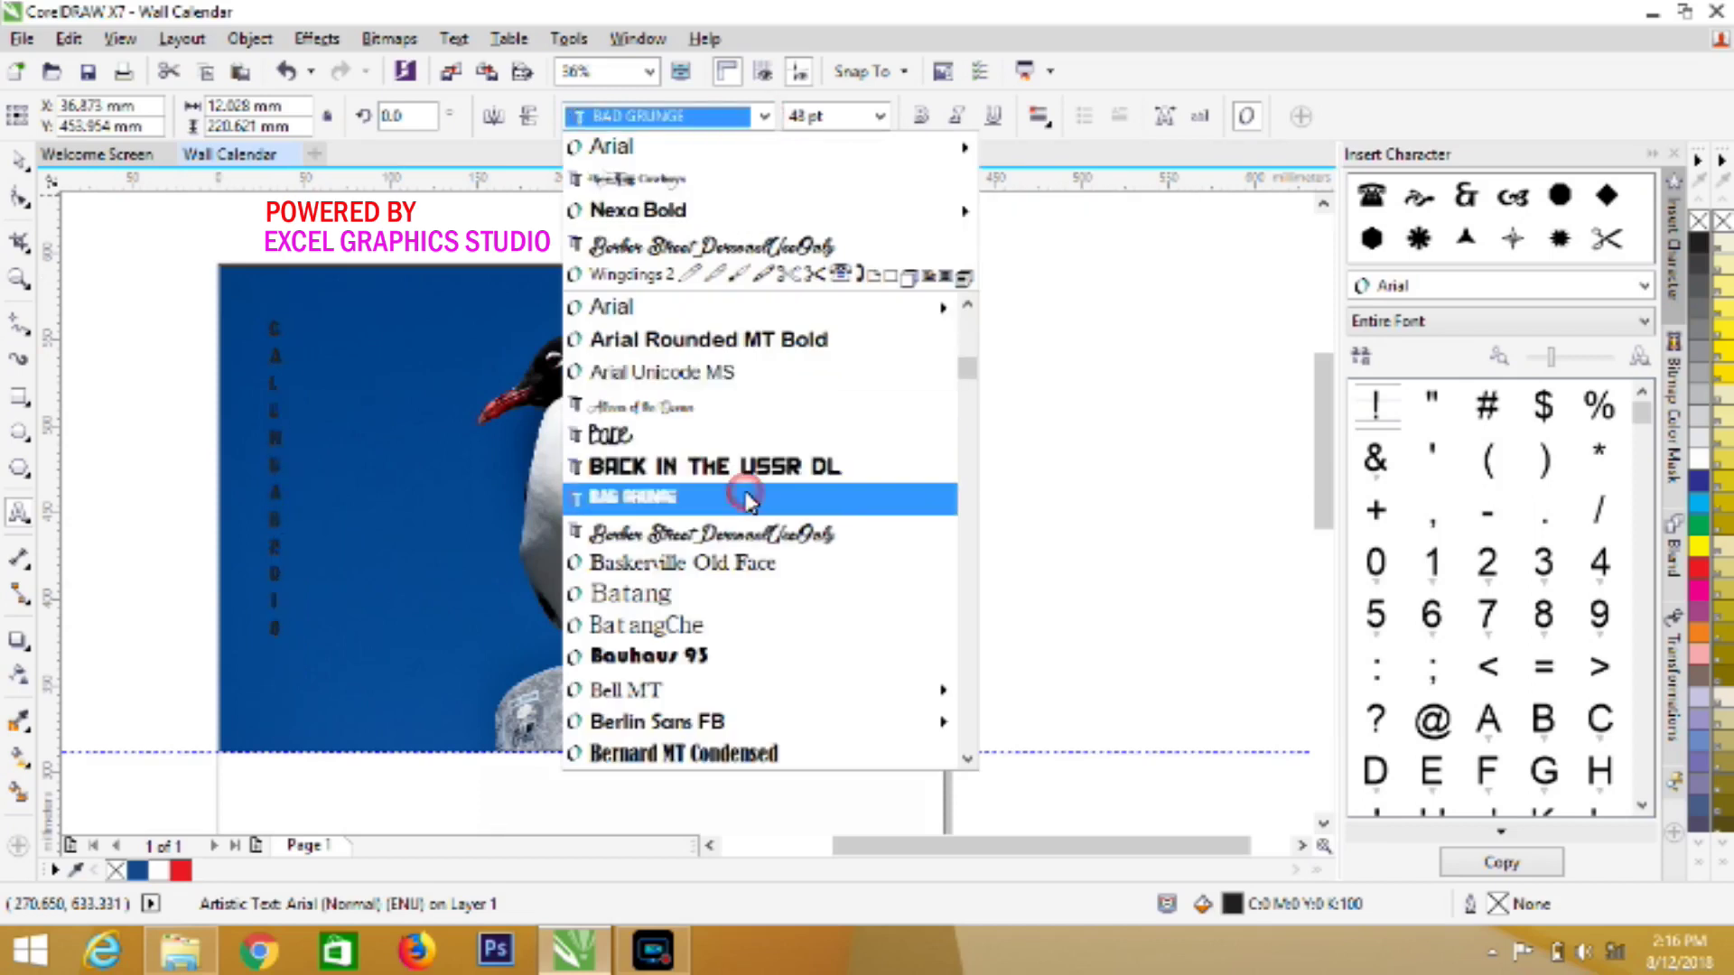
pyautogui.click(746, 499)
pyautogui.click(888, 123)
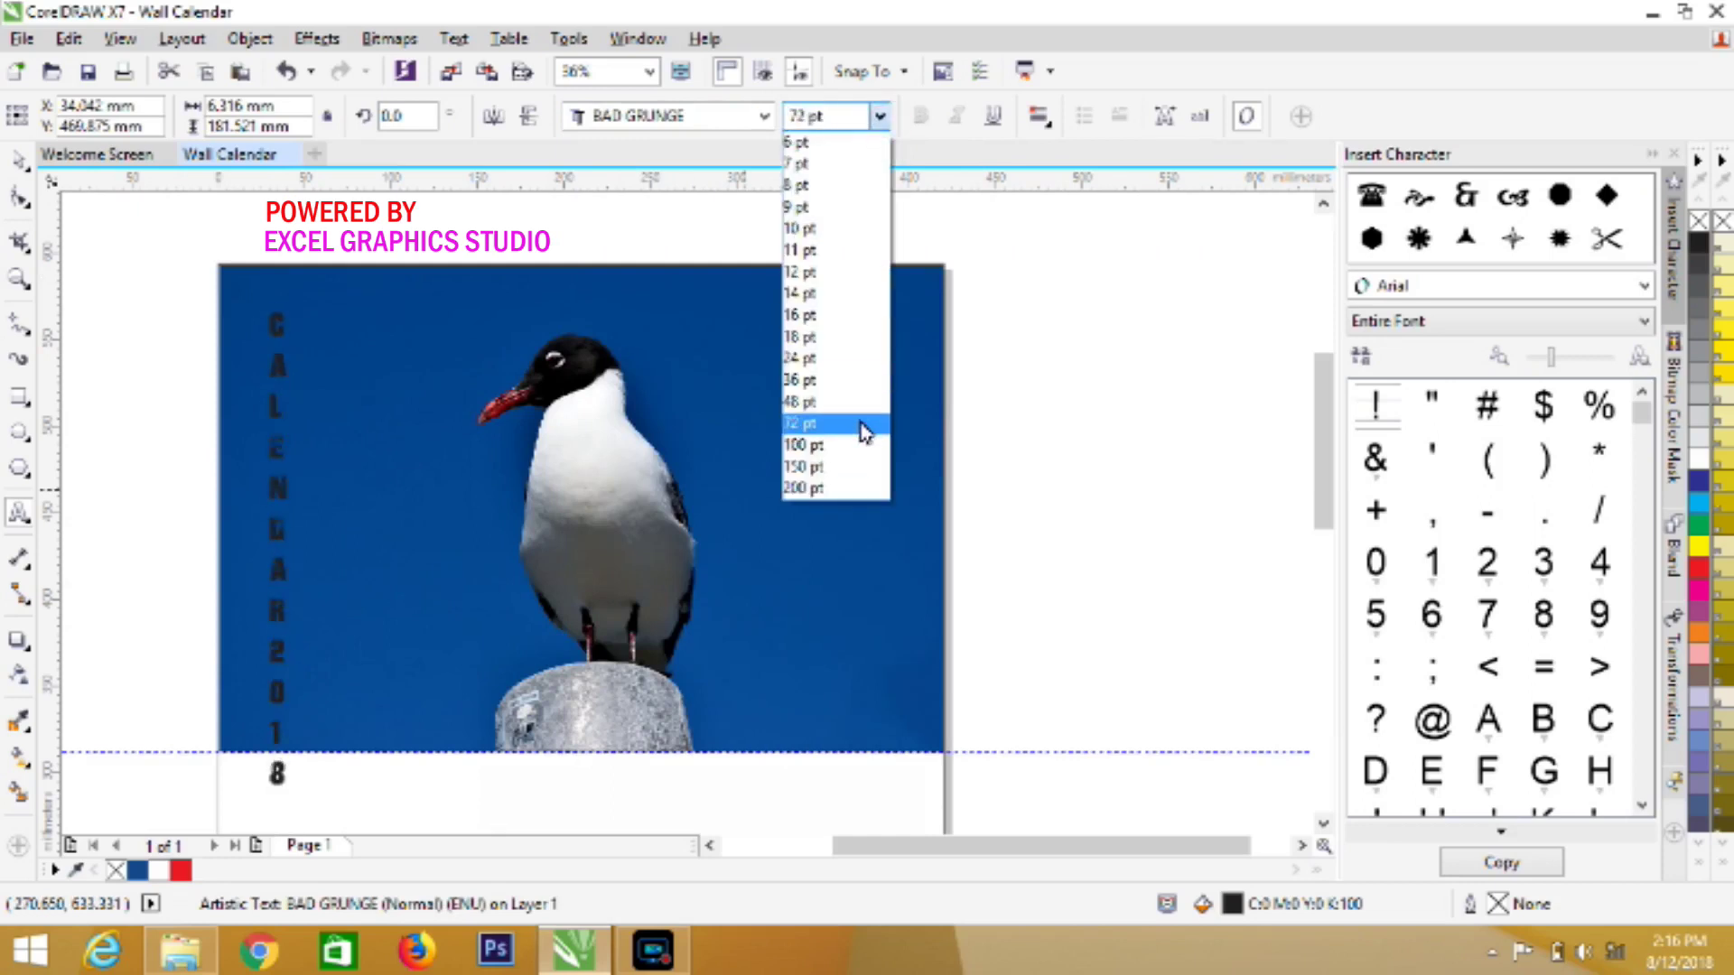
pyautogui.click(865, 418)
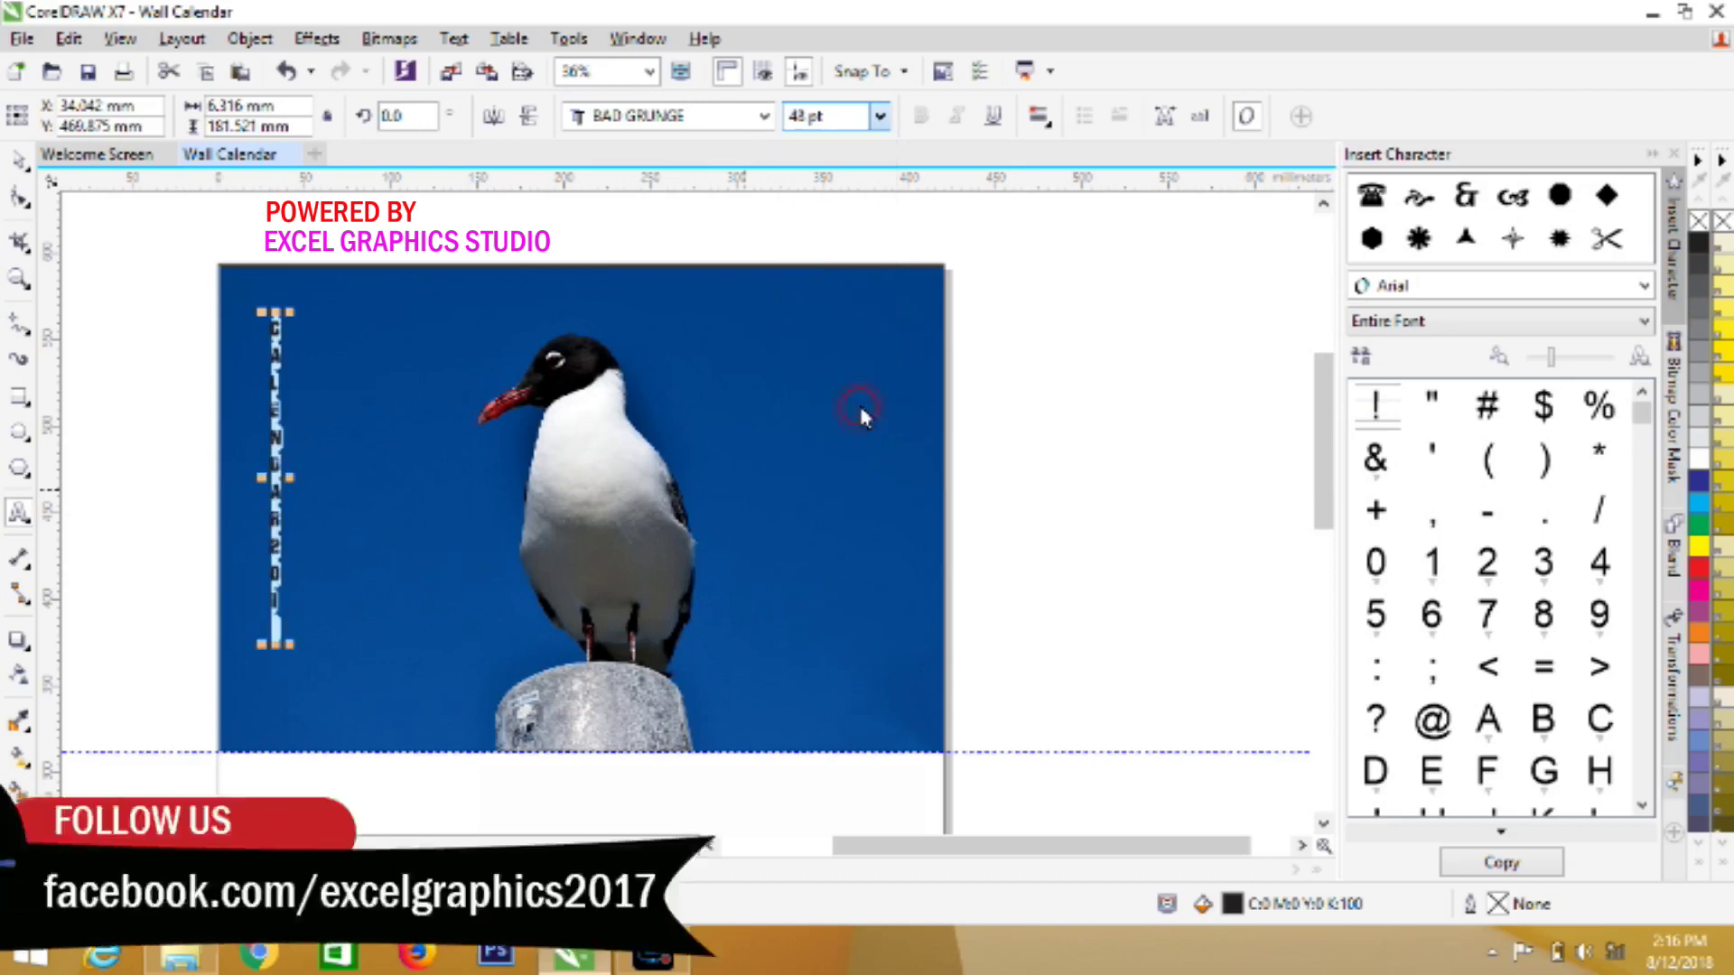
# Switch the vertical text to the Capture it font and fill it white
pyautogui.click(767, 120)
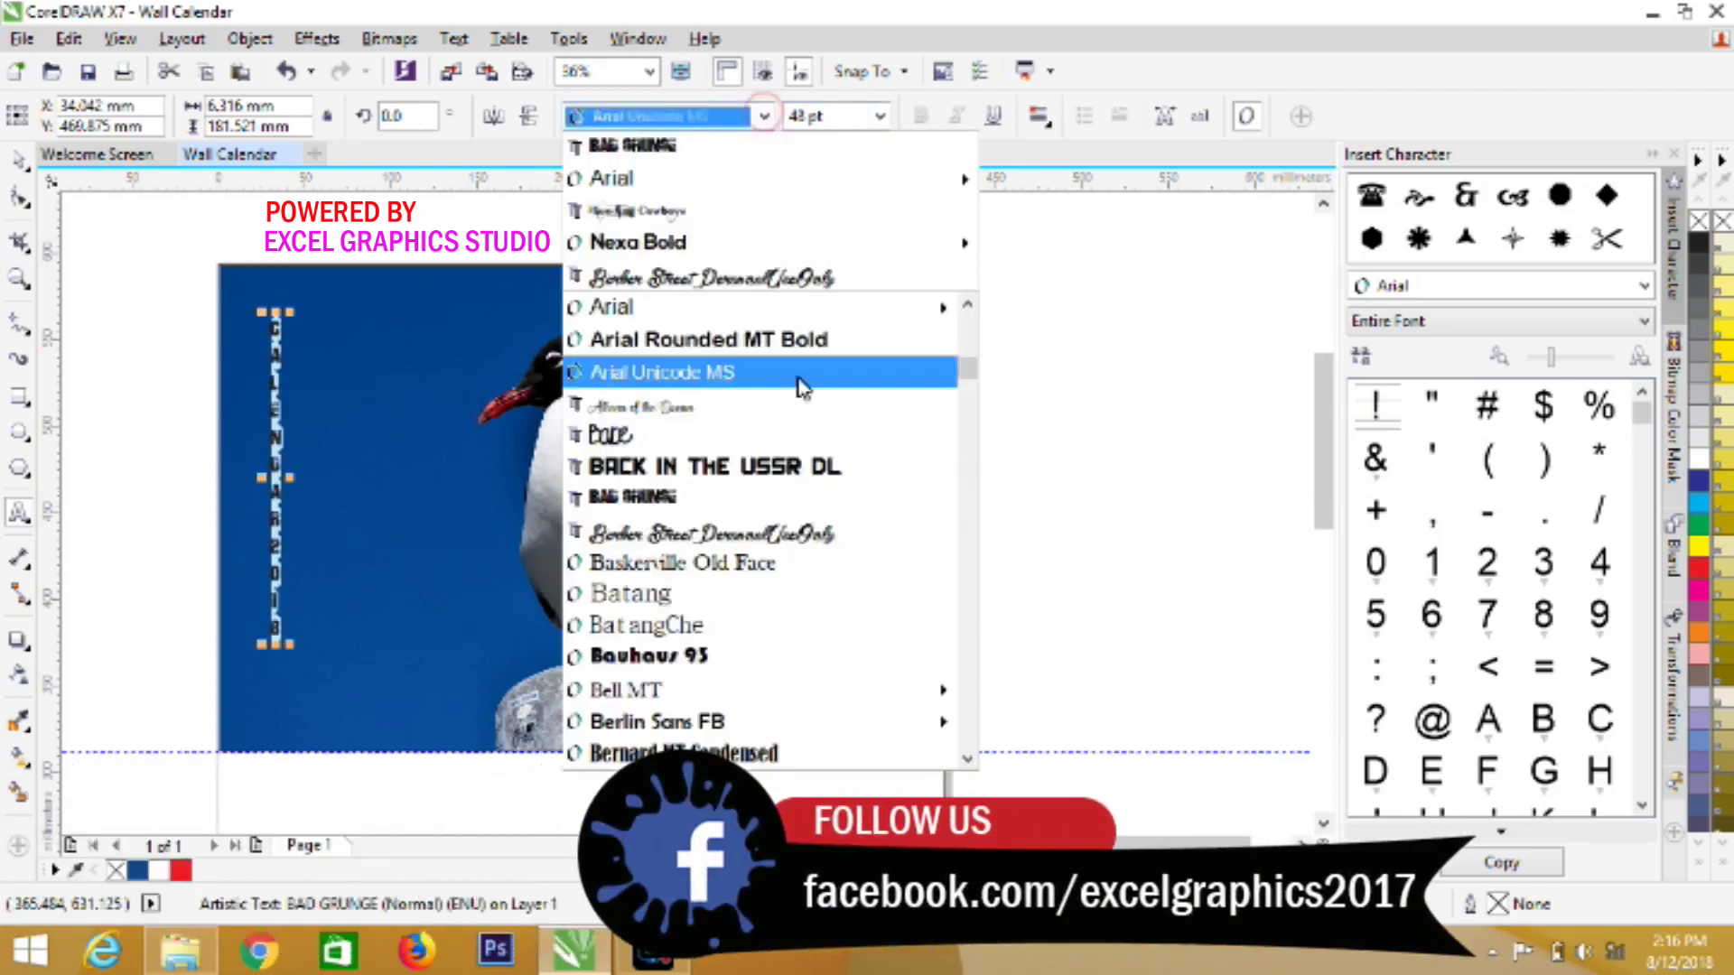
pyautogui.moveTo(854, 727)
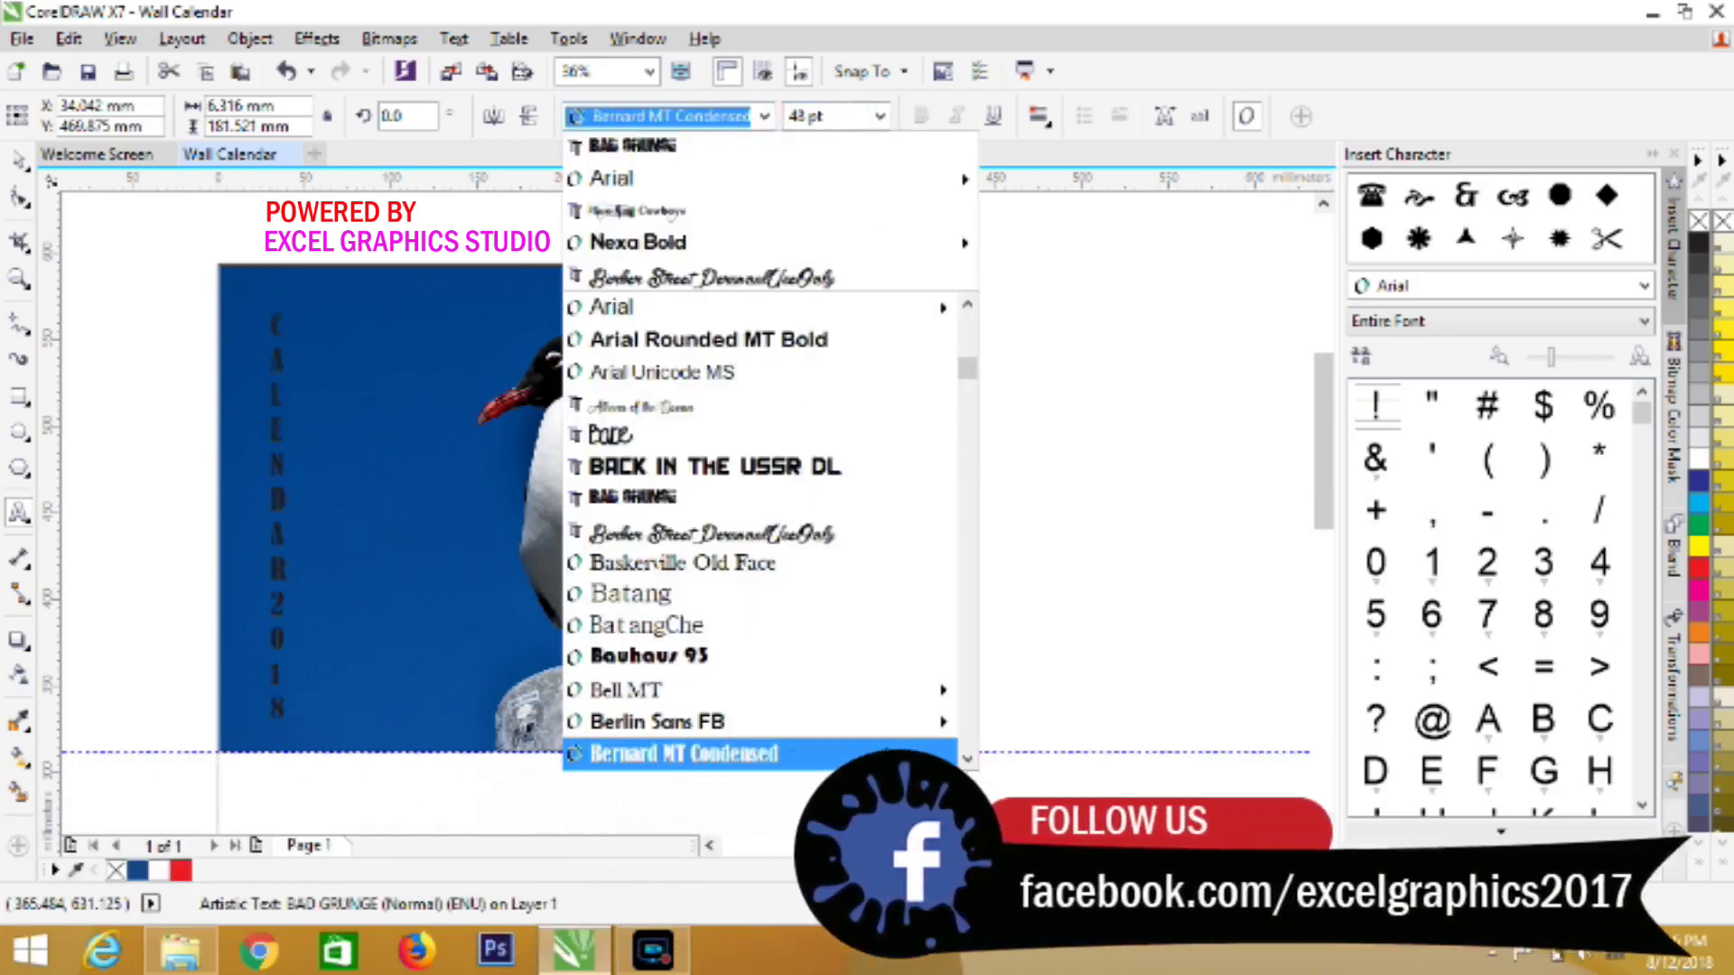
pyautogui.click(964, 761)
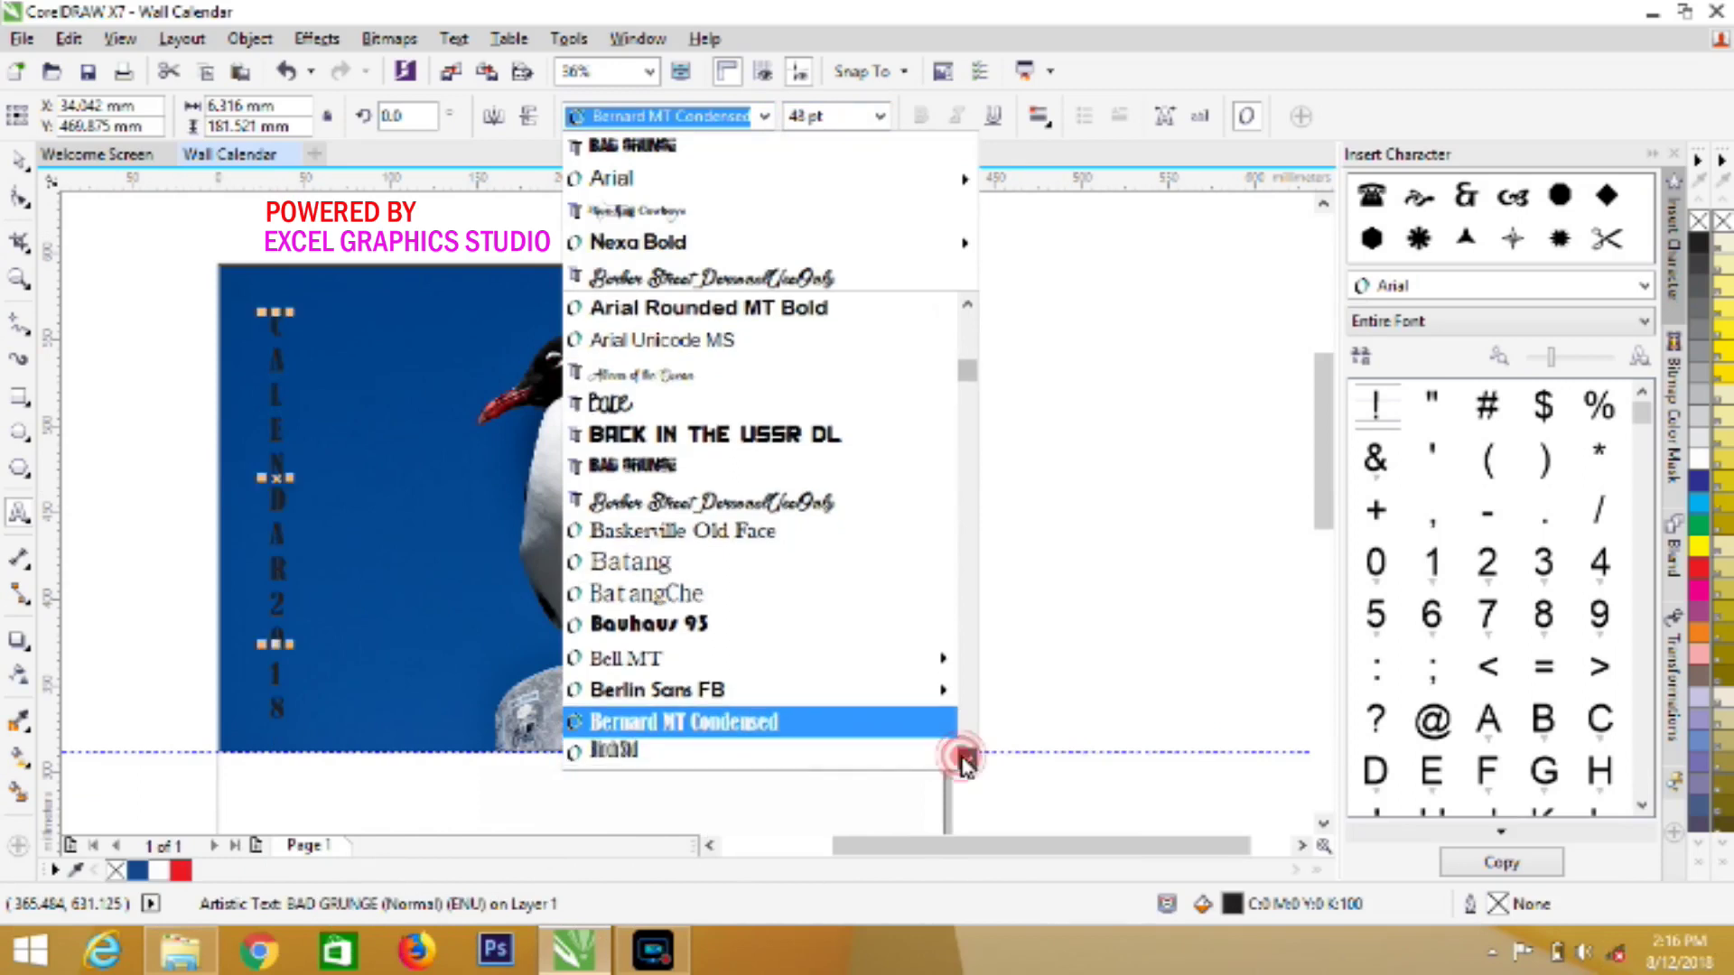
pyautogui.click(965, 761)
pyautogui.click(964, 761)
pyautogui.click(965, 762)
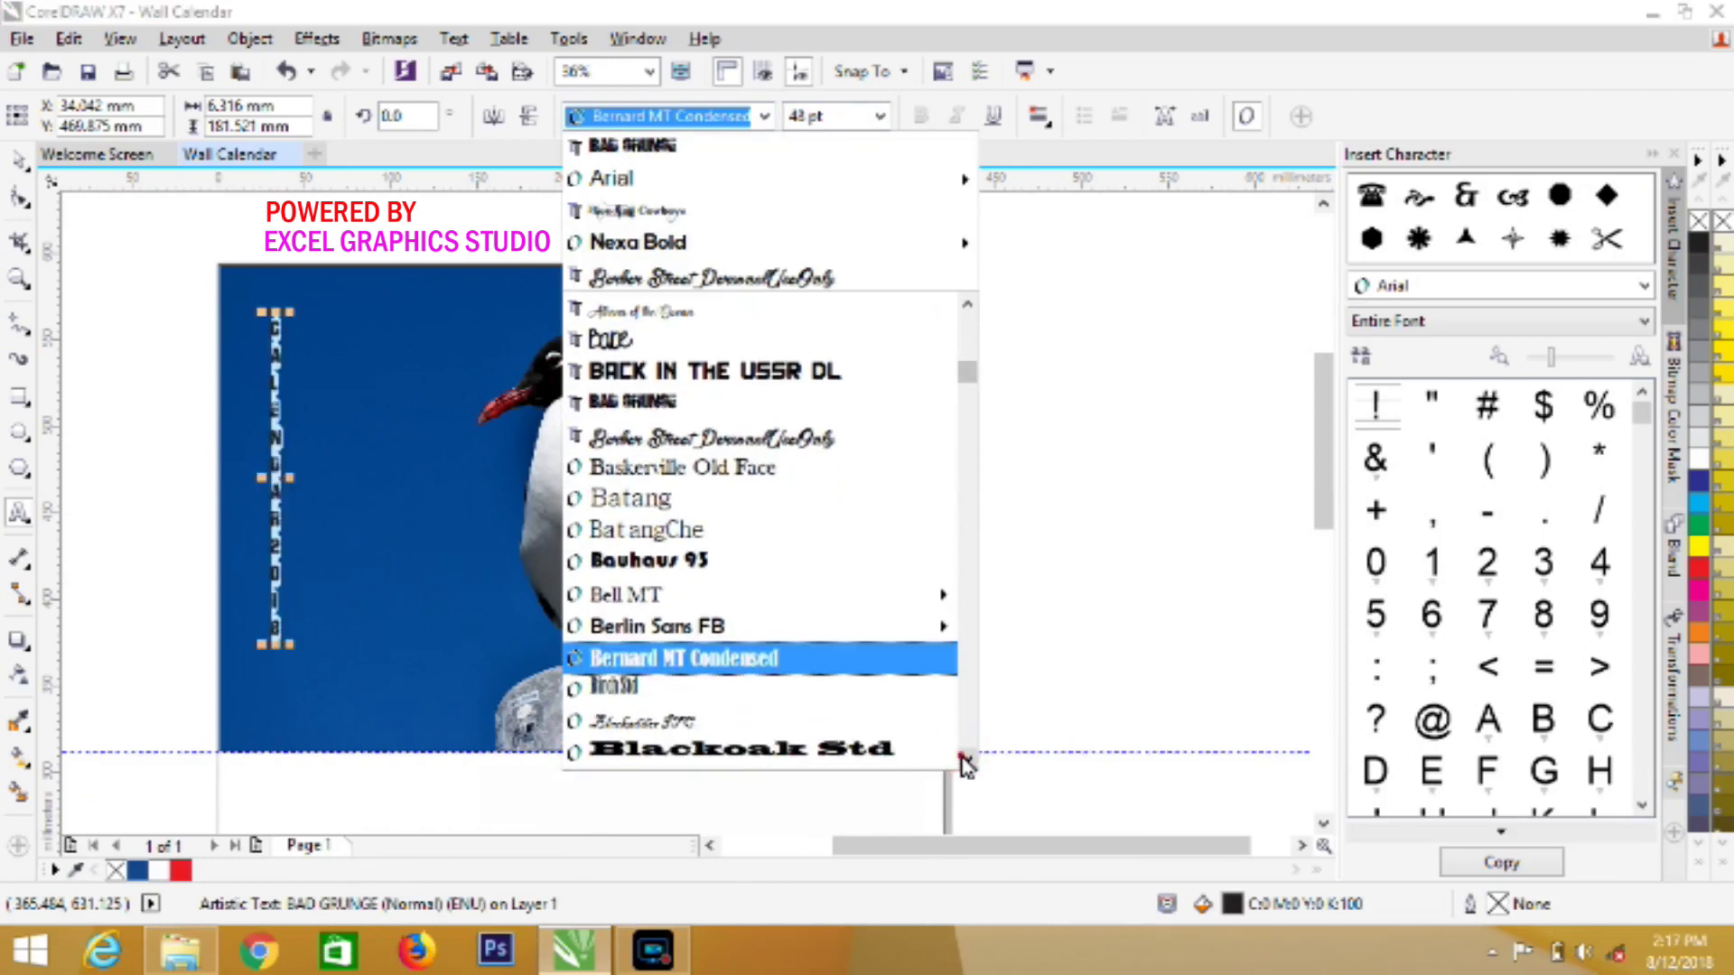
pyautogui.click(965, 762)
pyautogui.click(965, 762)
pyautogui.click(964, 762)
pyautogui.click(964, 761)
pyautogui.click(962, 762)
pyautogui.click(963, 761)
pyautogui.click(963, 761)
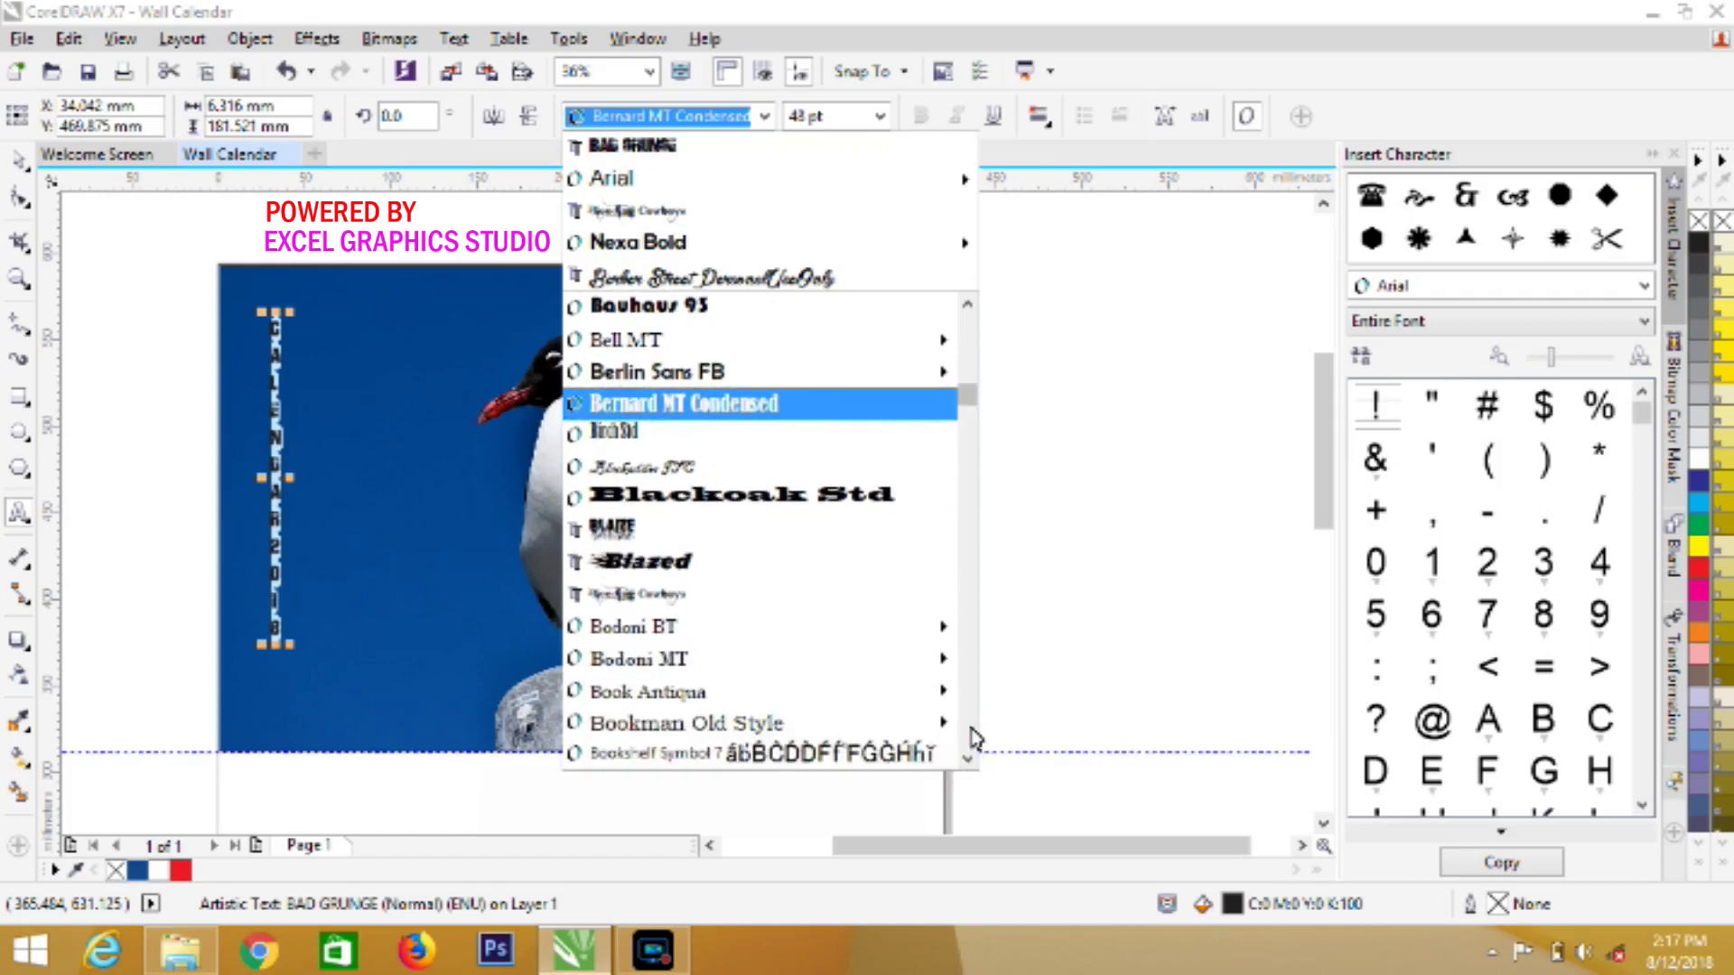
pyautogui.click(966, 754)
pyautogui.click(966, 754)
pyautogui.click(966, 754)
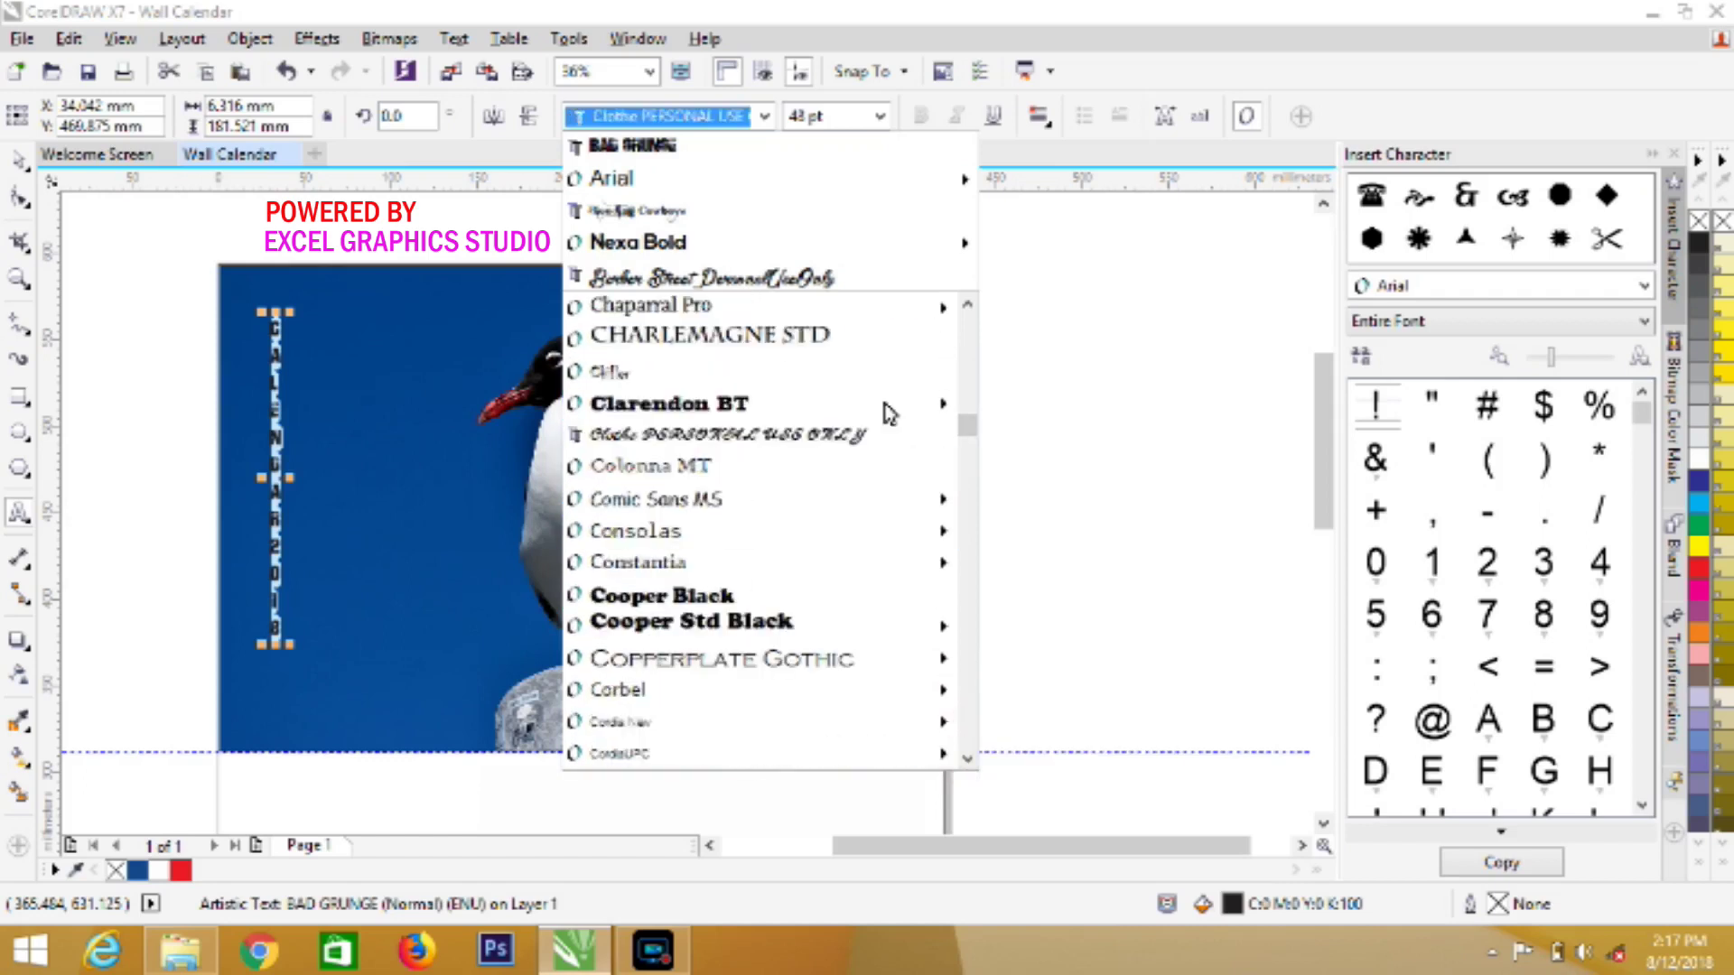
pyautogui.scroll(5, 959, 370)
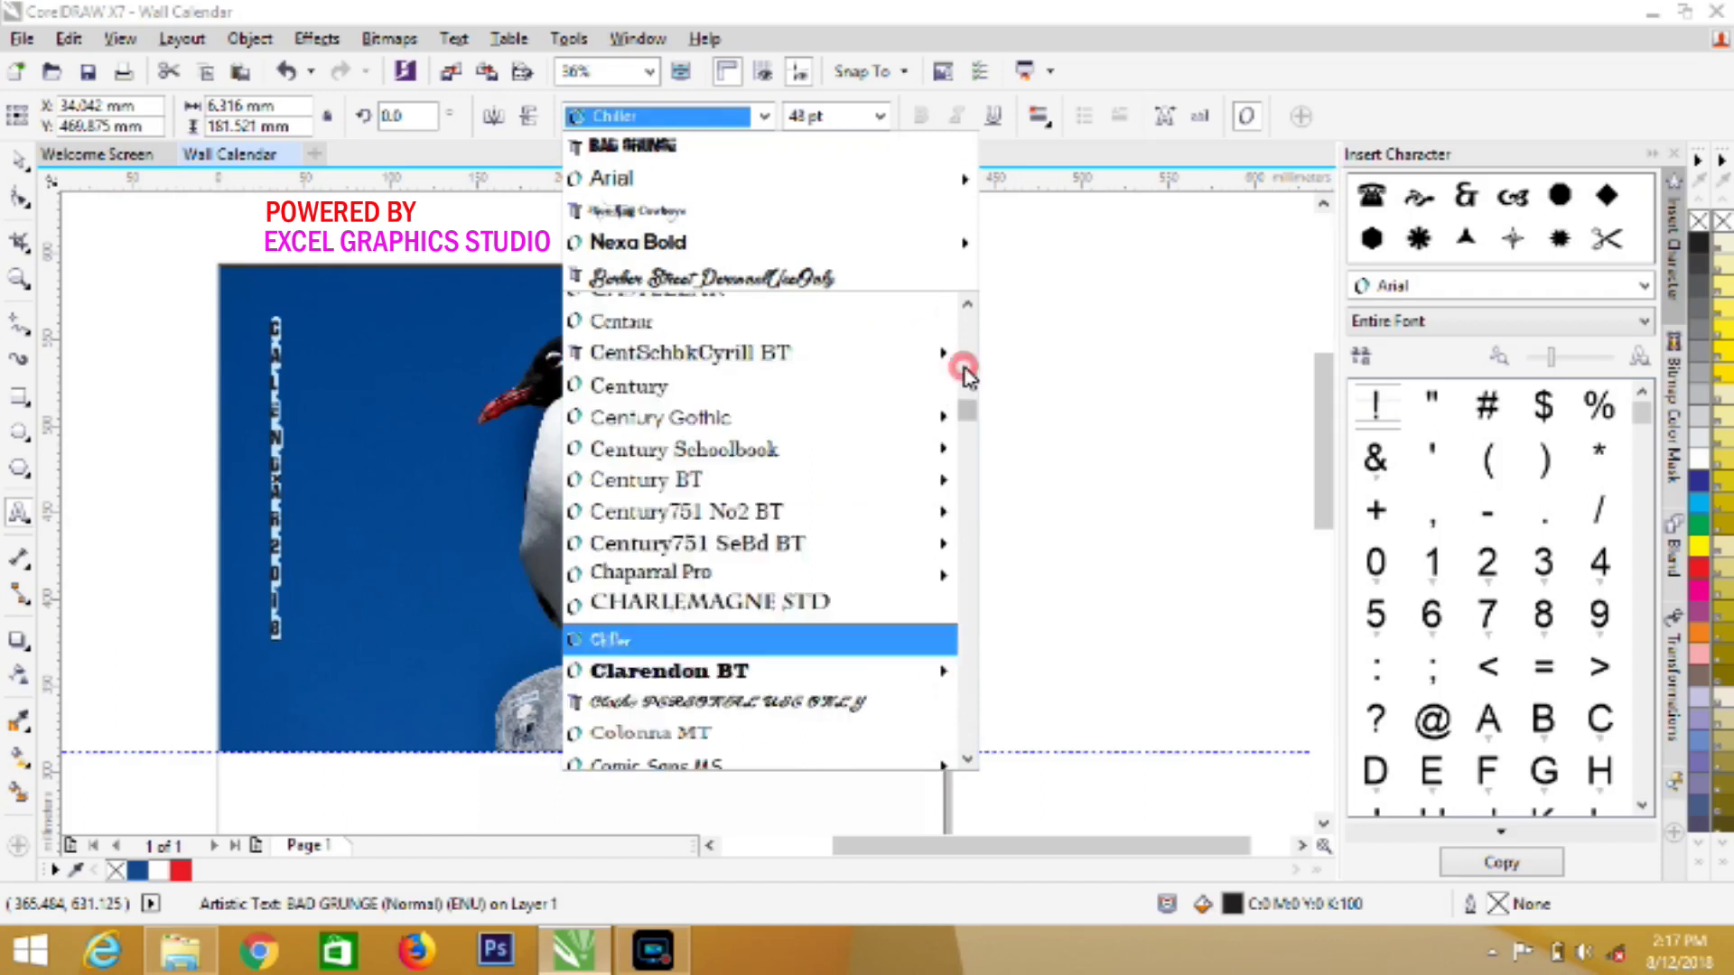
pyautogui.click(772, 436)
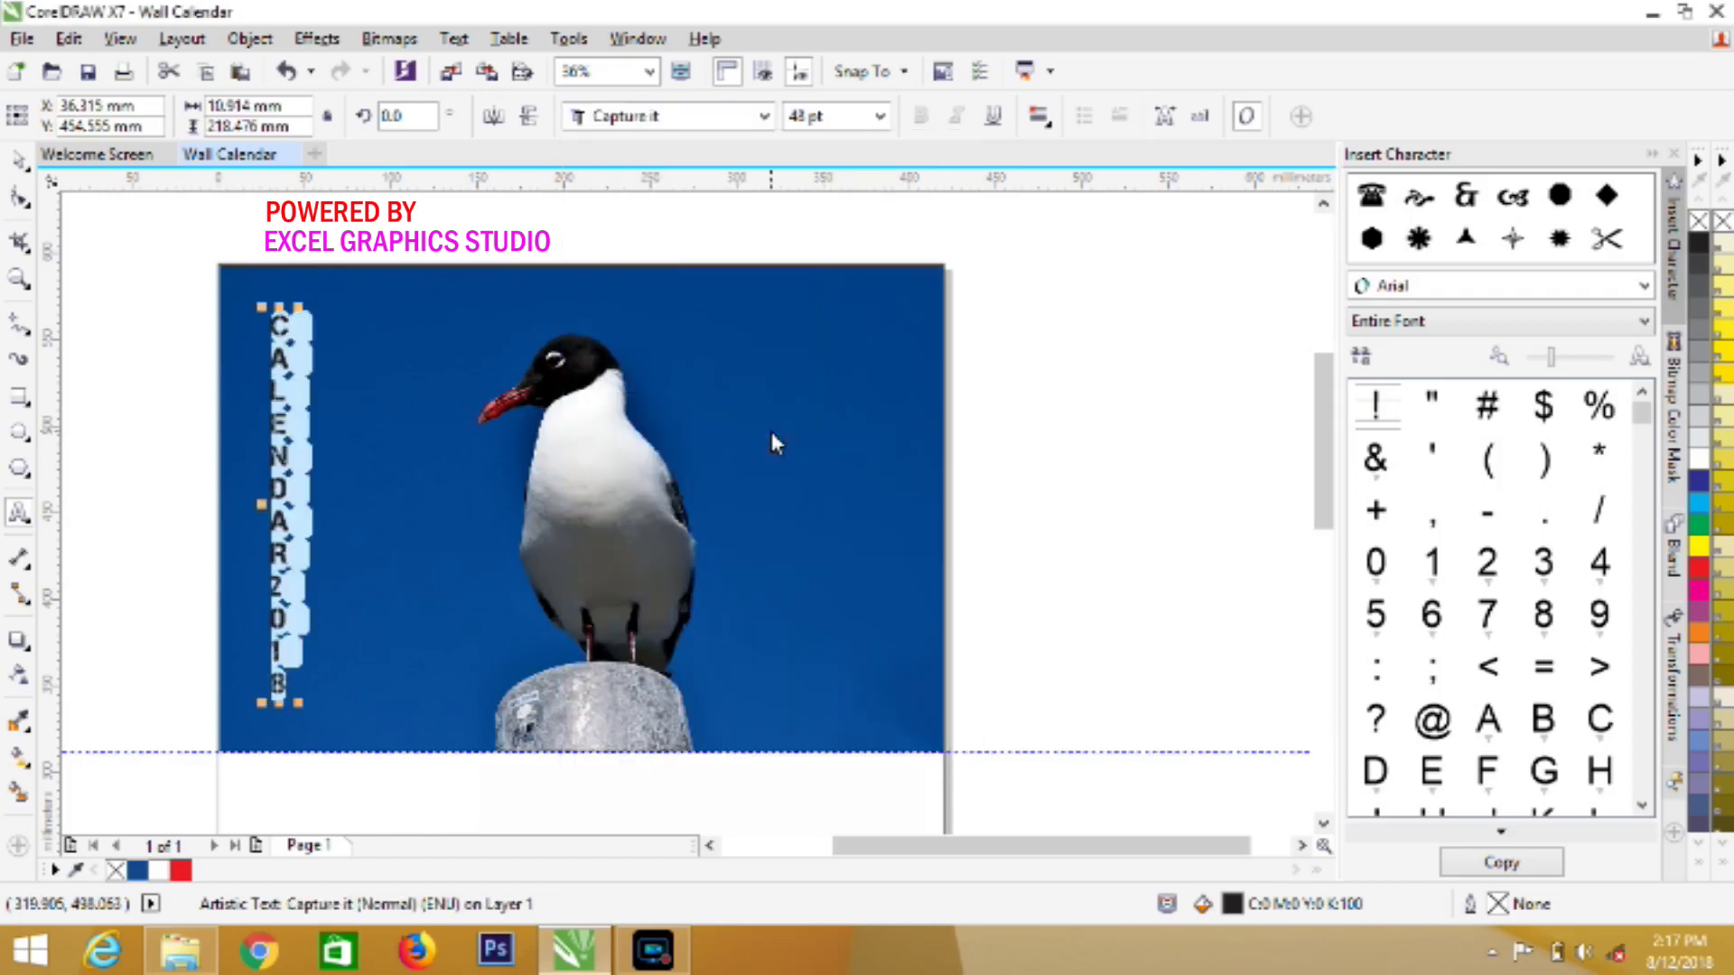
pyautogui.click(160, 871)
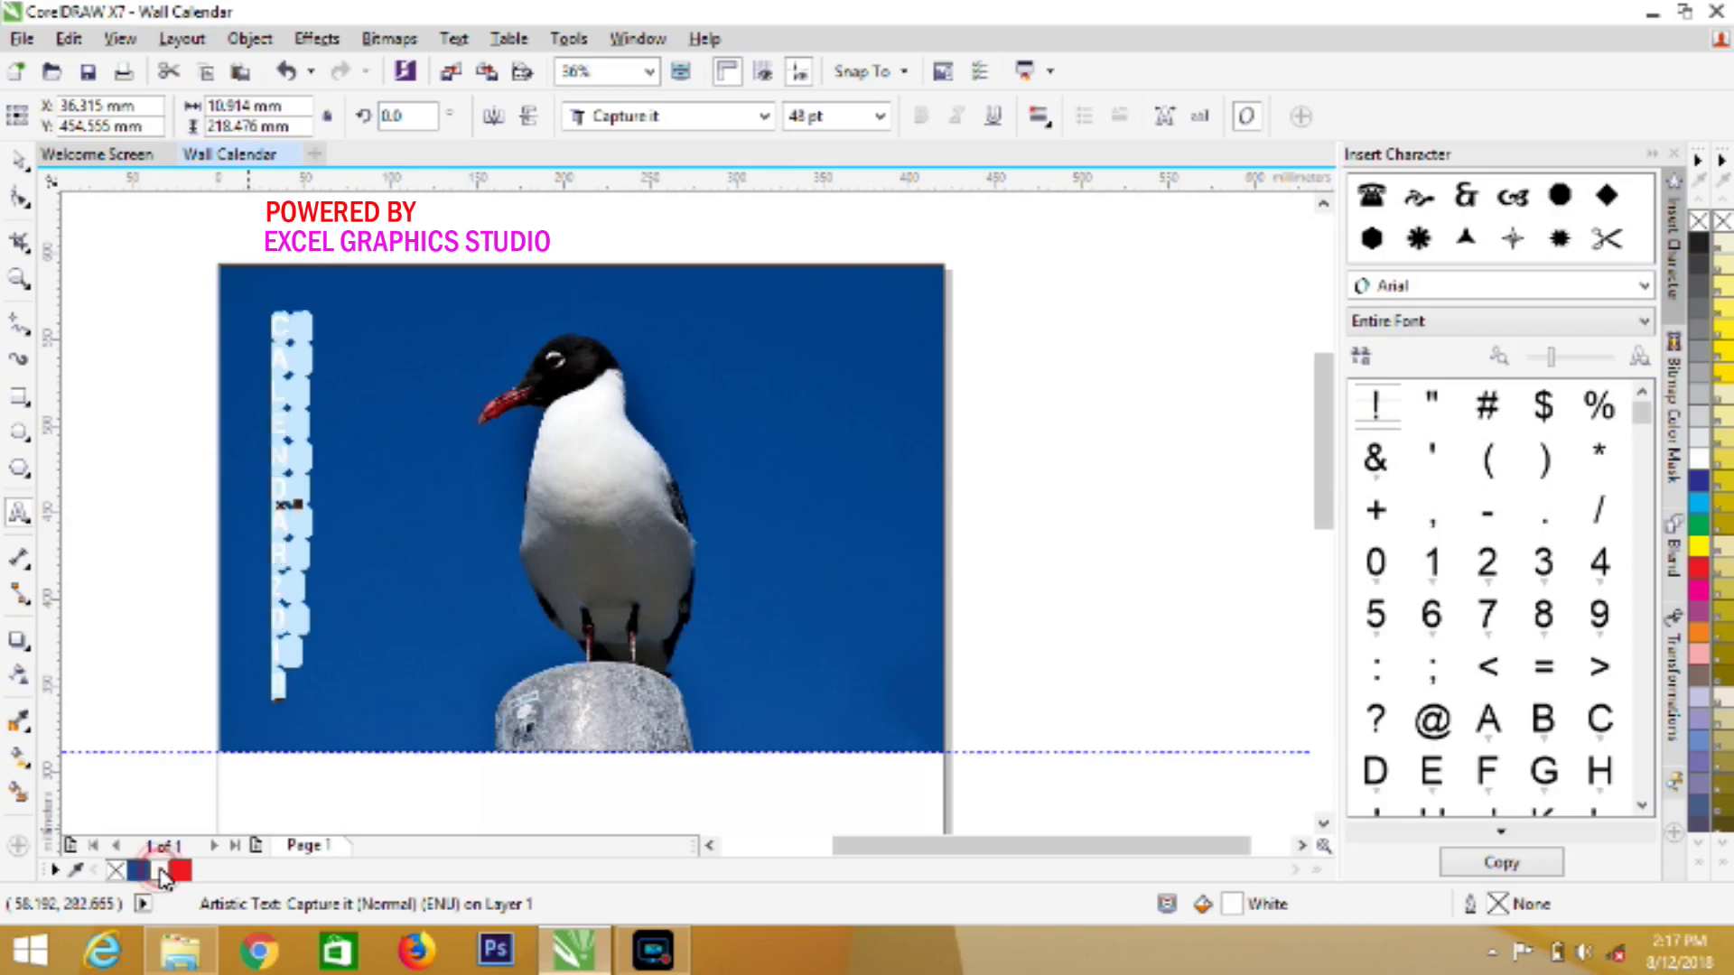
# Reselect the vertical CALENDAR 2018 text and paste a copy of it from the Edit menu
pyautogui.click(18, 163)
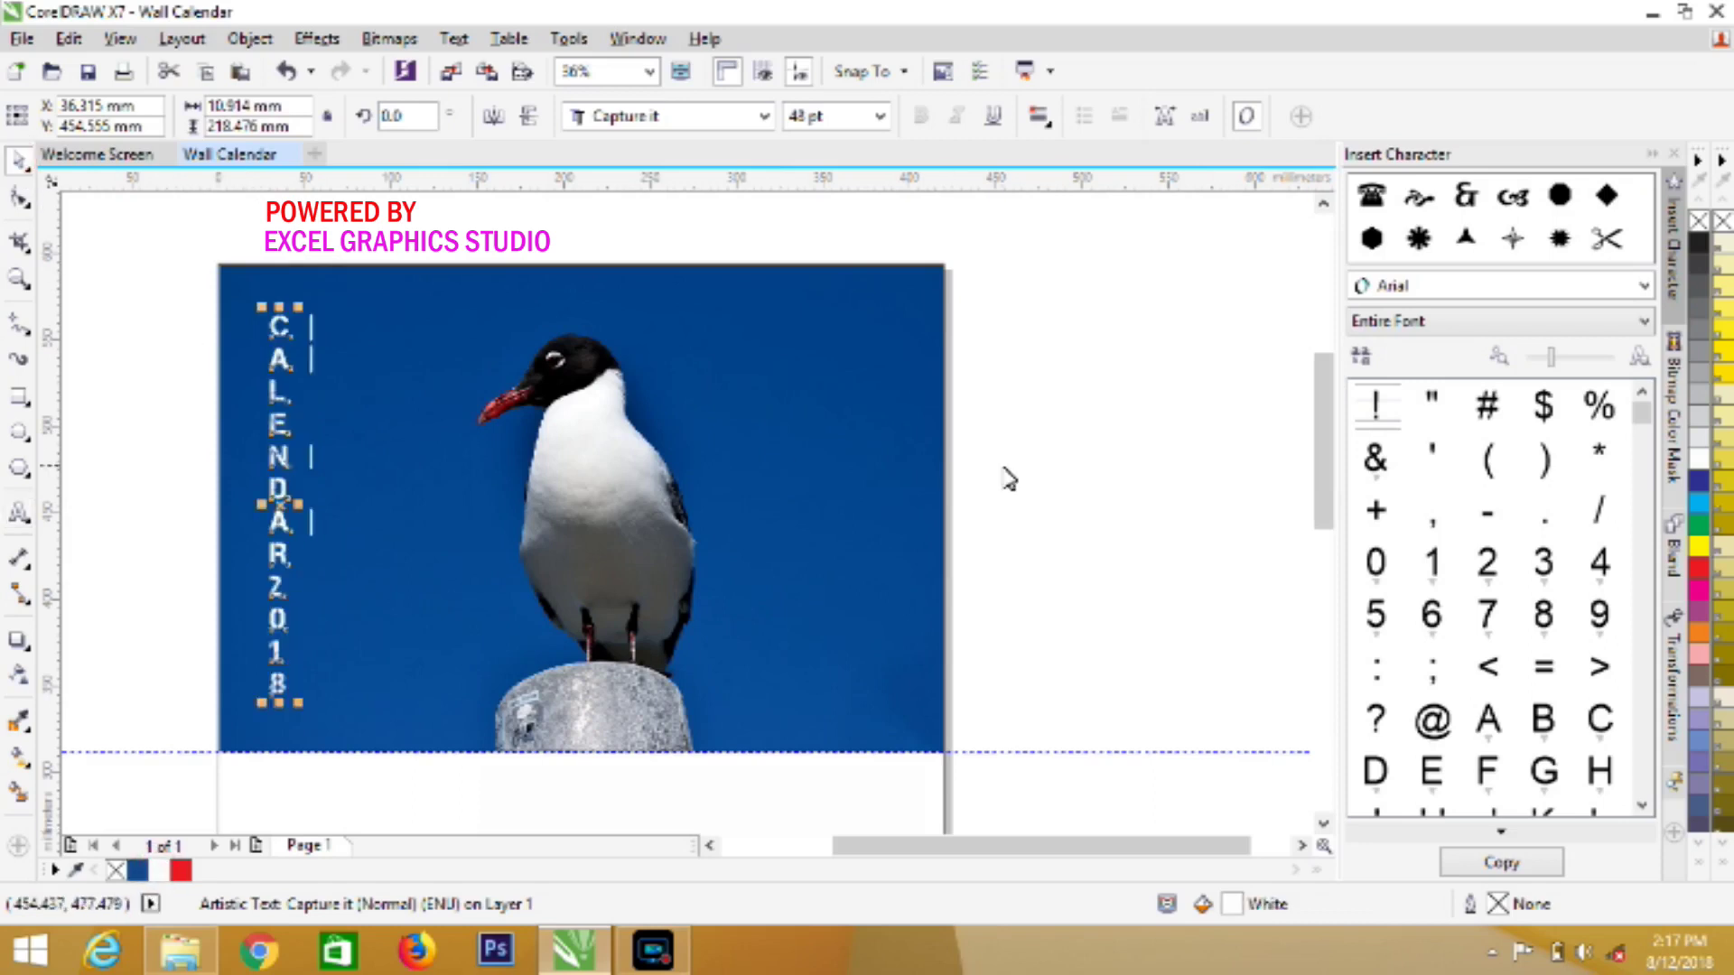
pyautogui.click(116, 348)
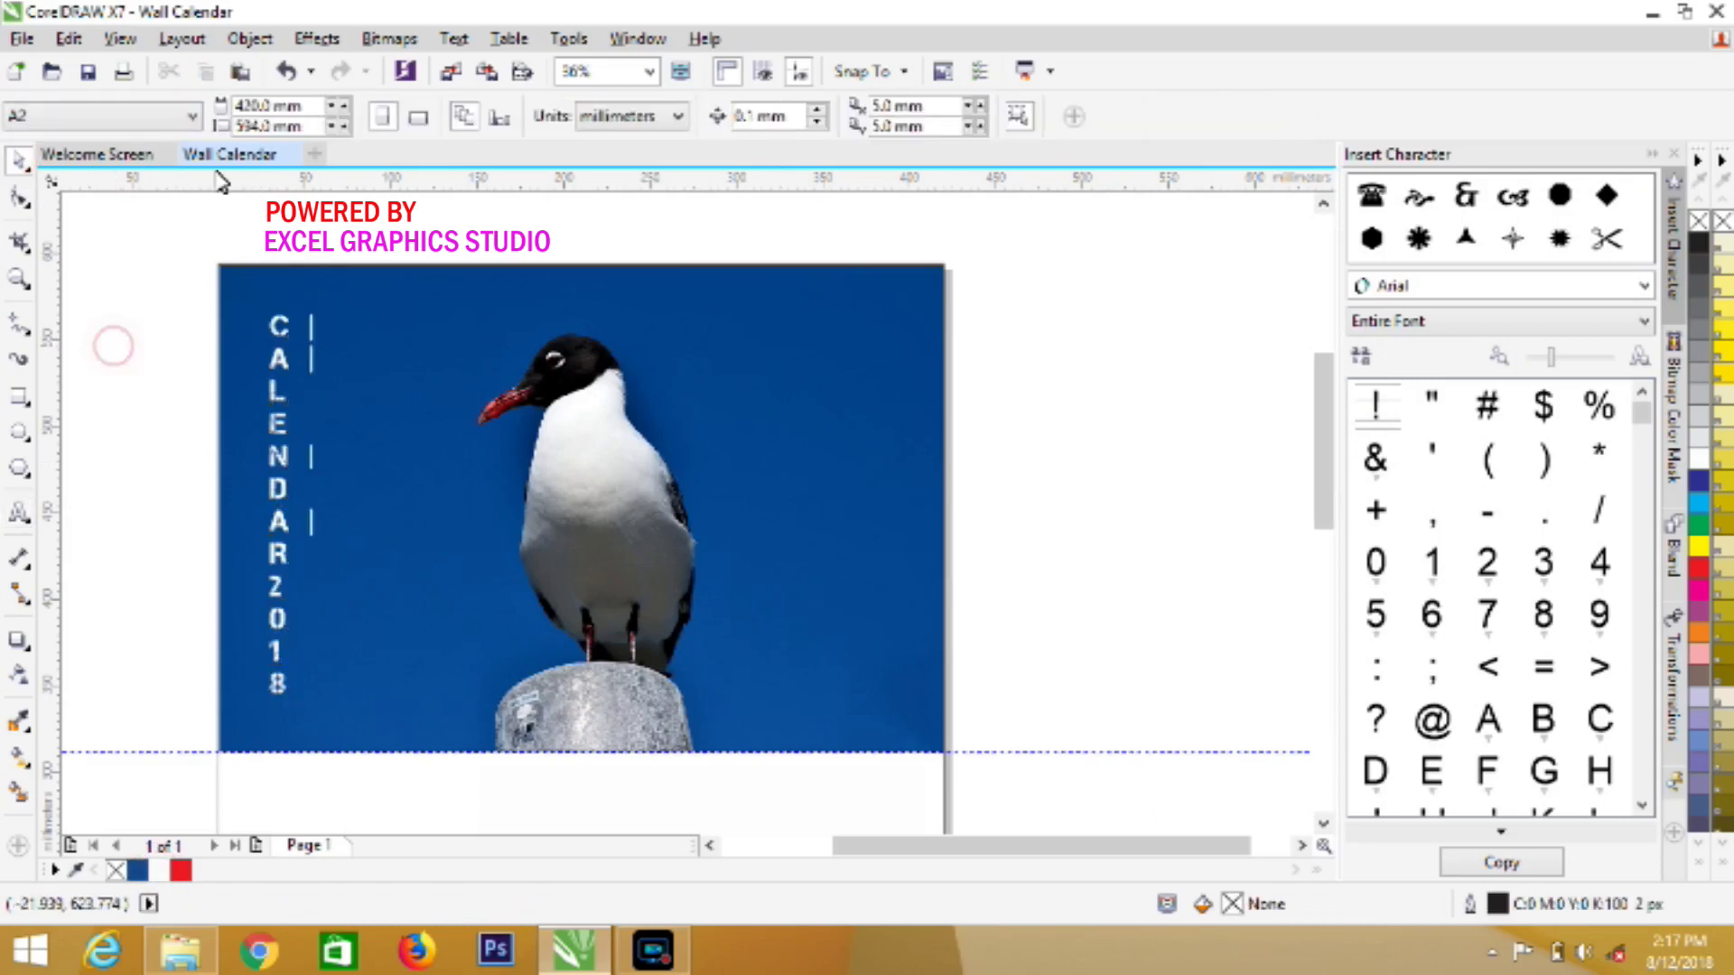
pyautogui.click(276, 362)
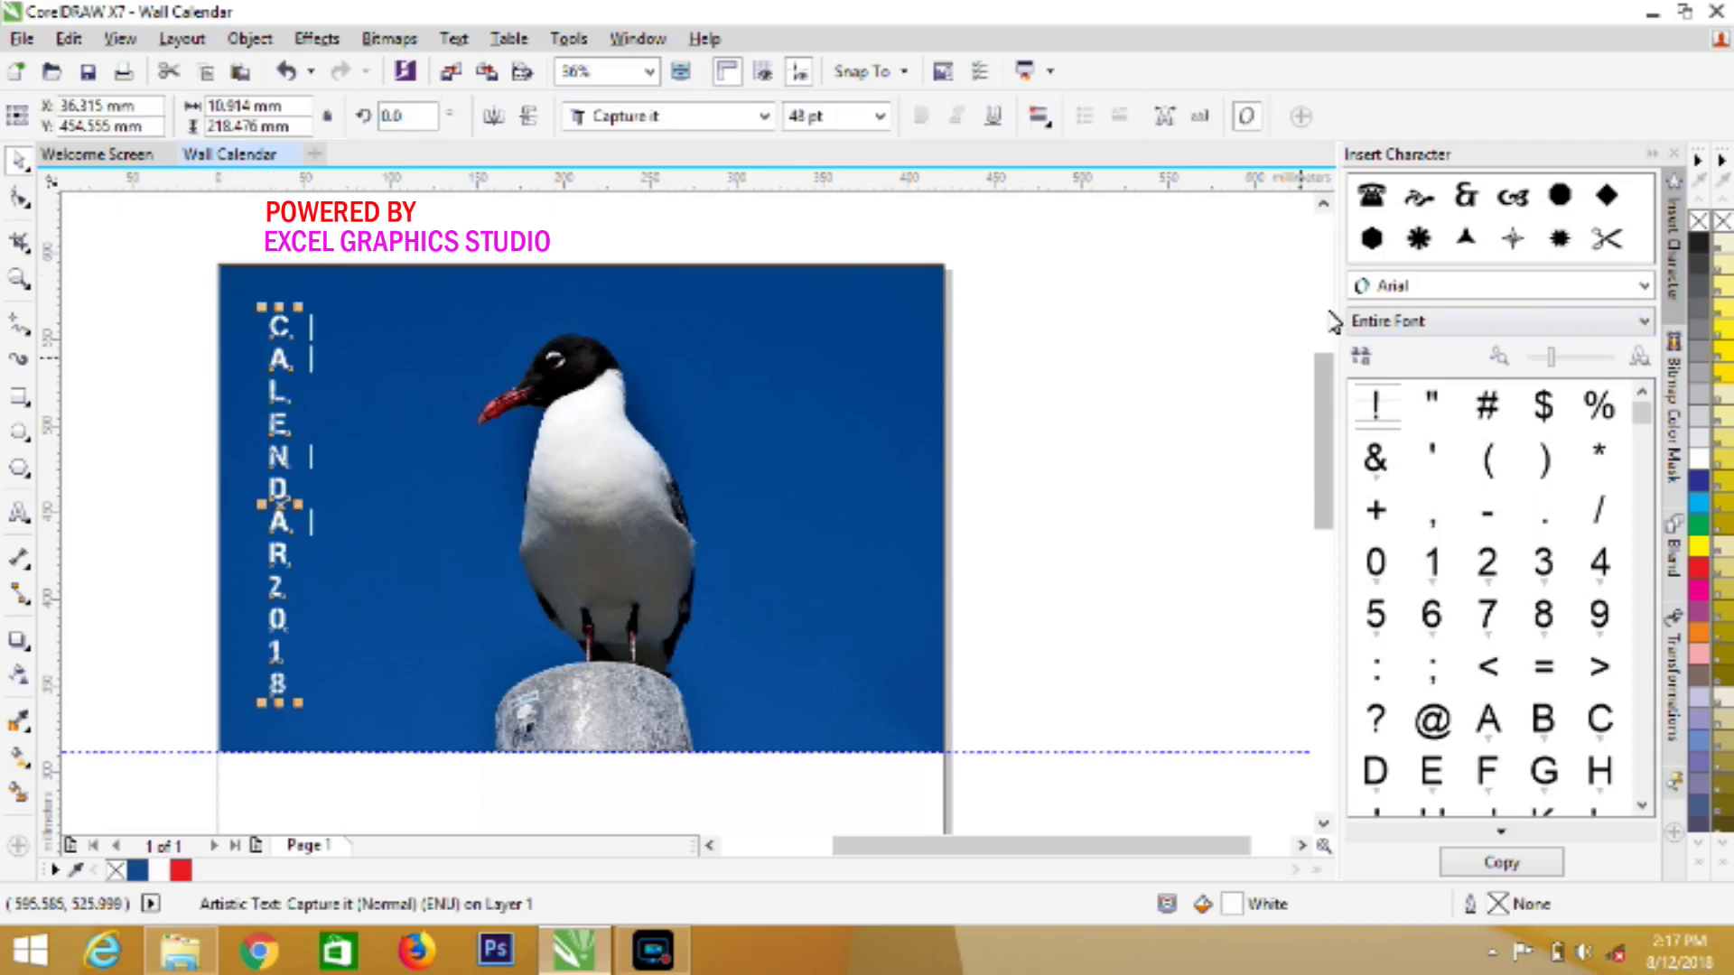
pyautogui.click(1325, 313)
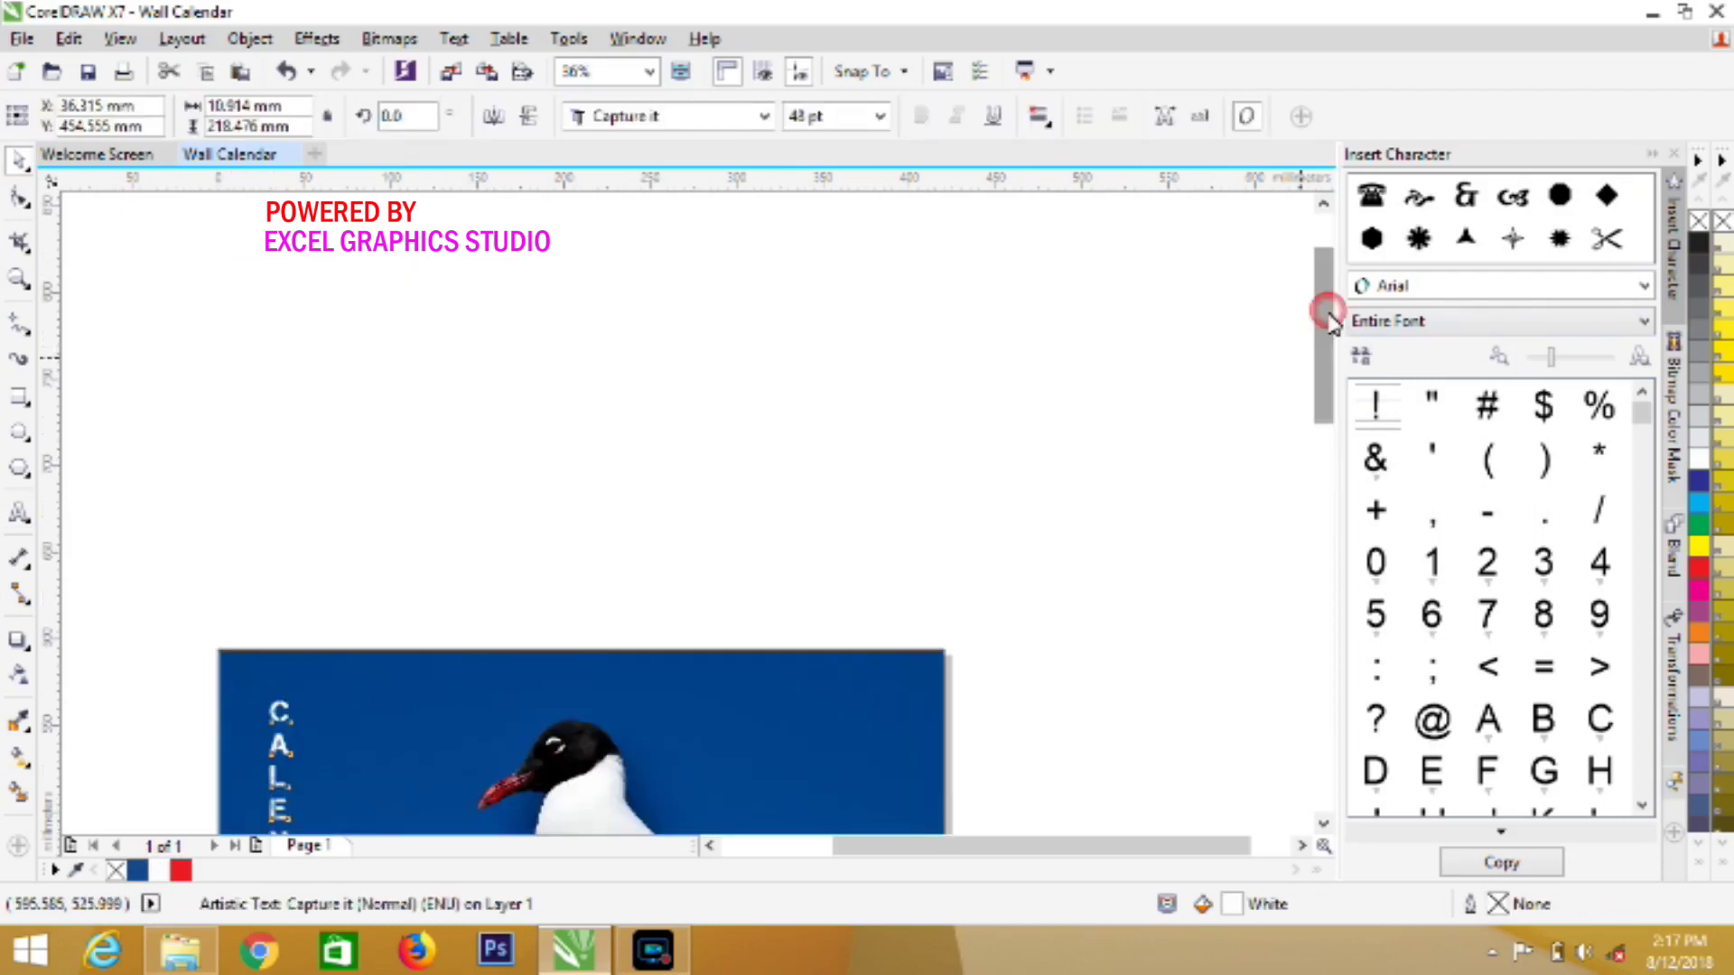
pyautogui.click(1321, 823)
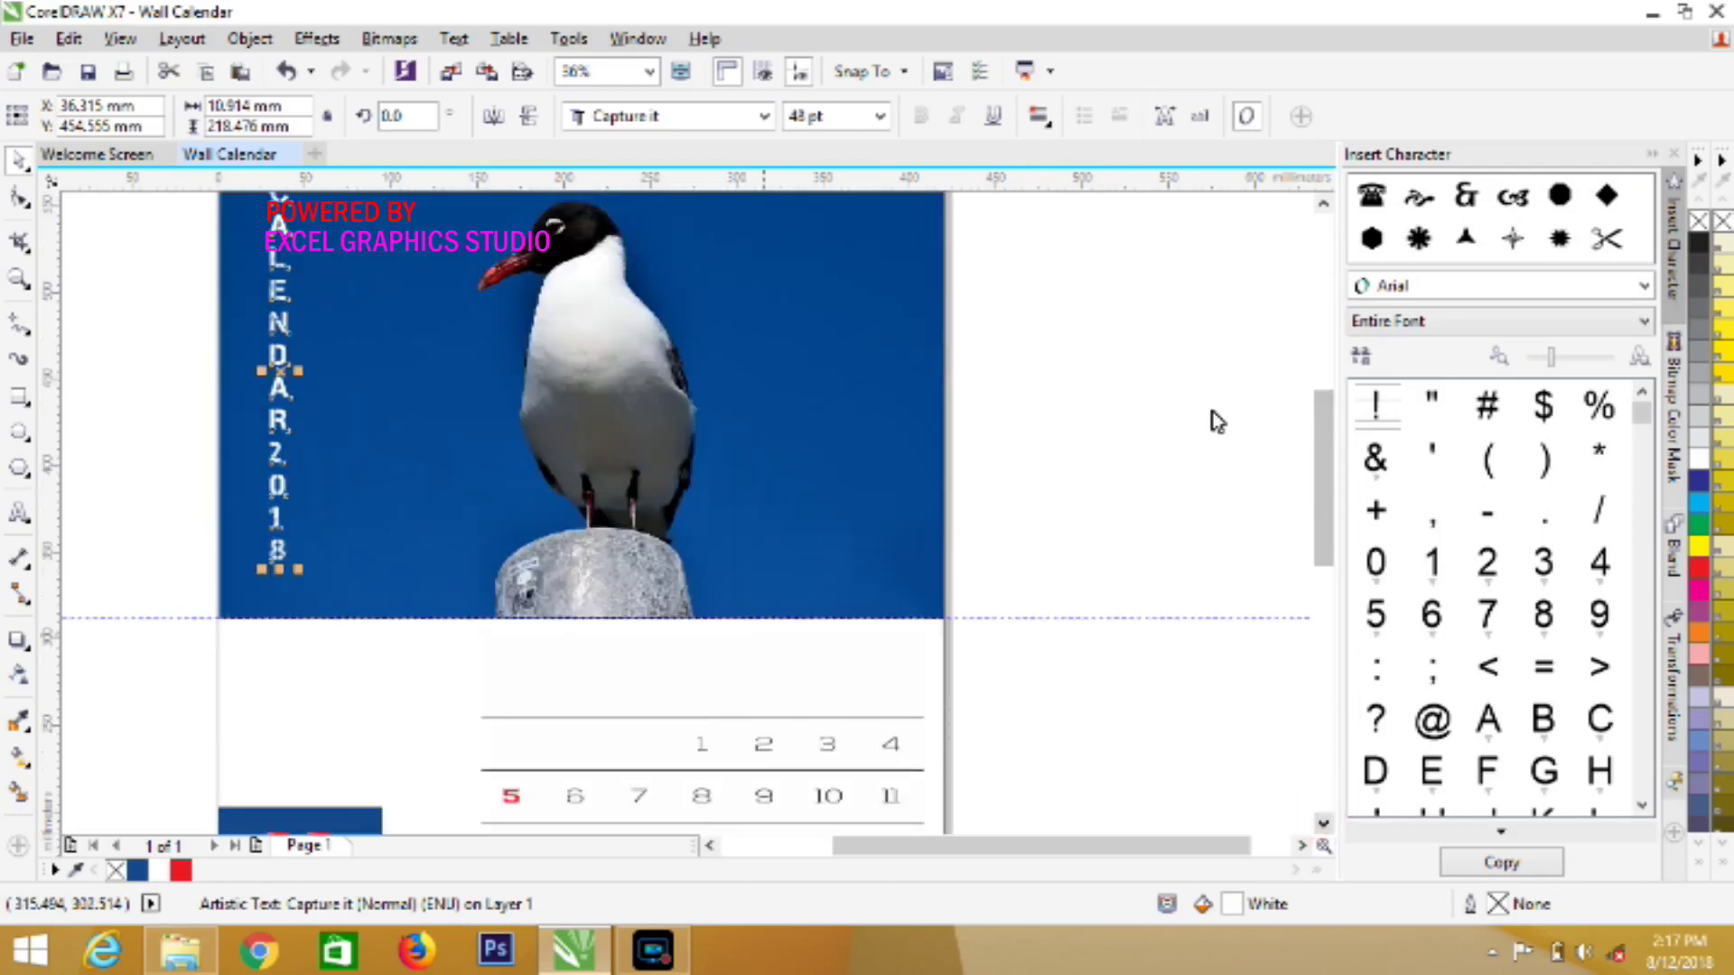
pyautogui.click(1321, 207)
pyautogui.click(1322, 208)
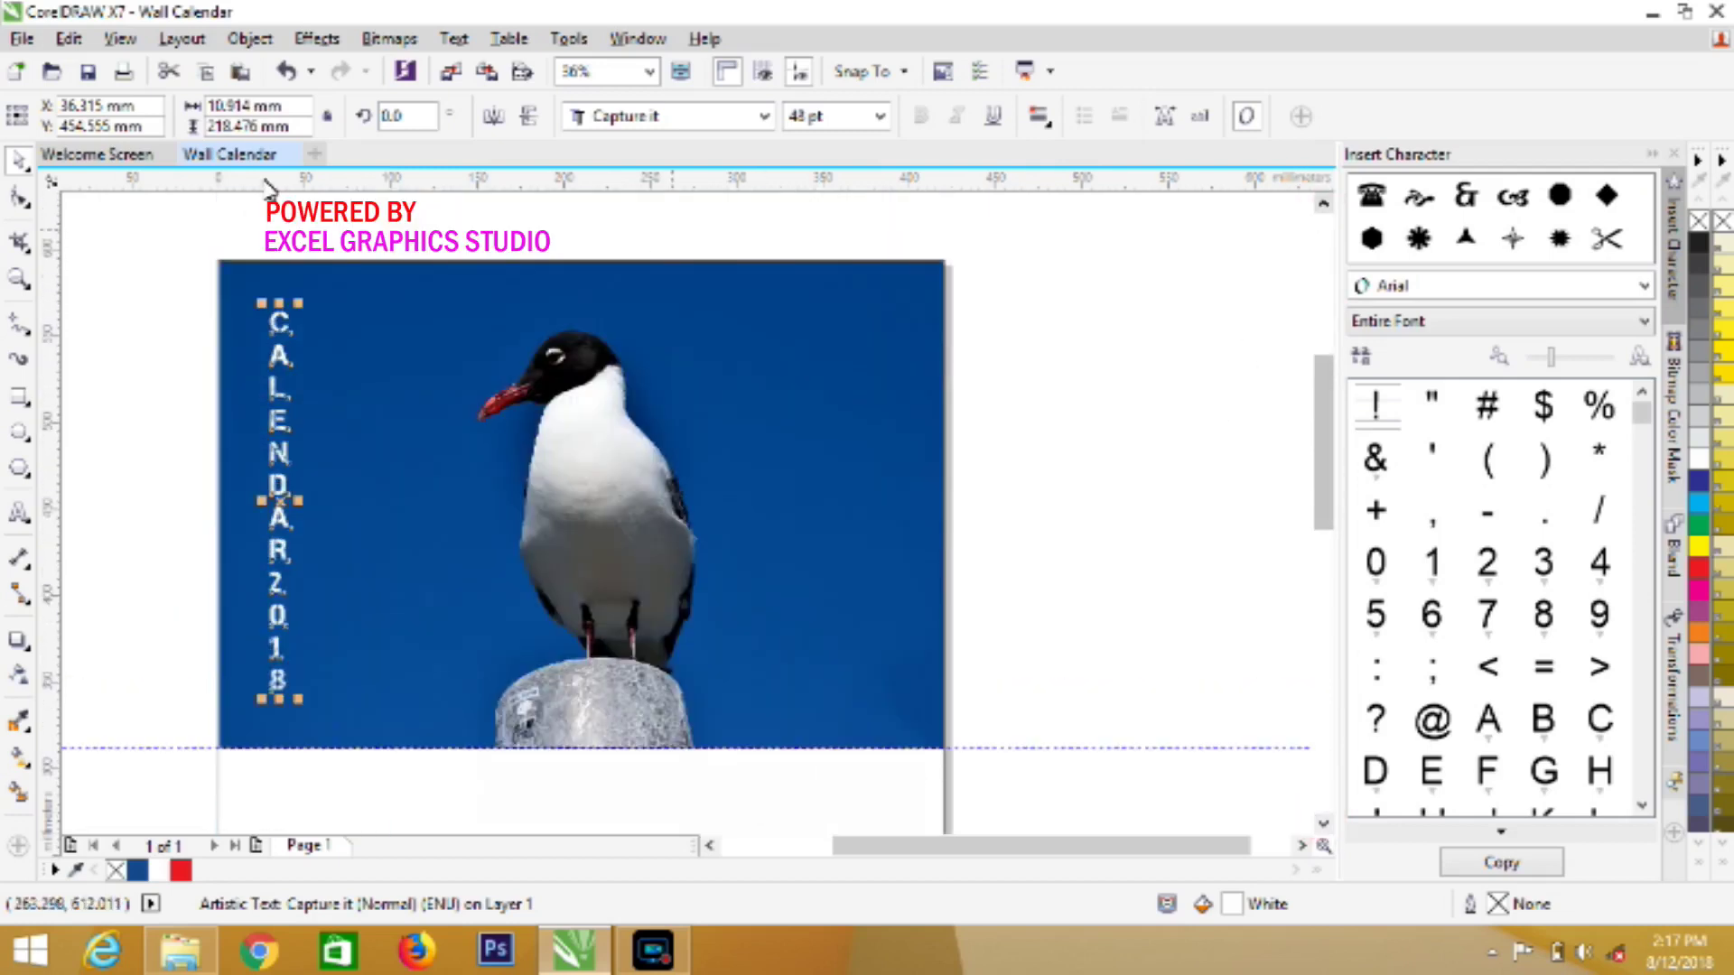
pyautogui.click(69, 43)
pyautogui.click(136, 221)
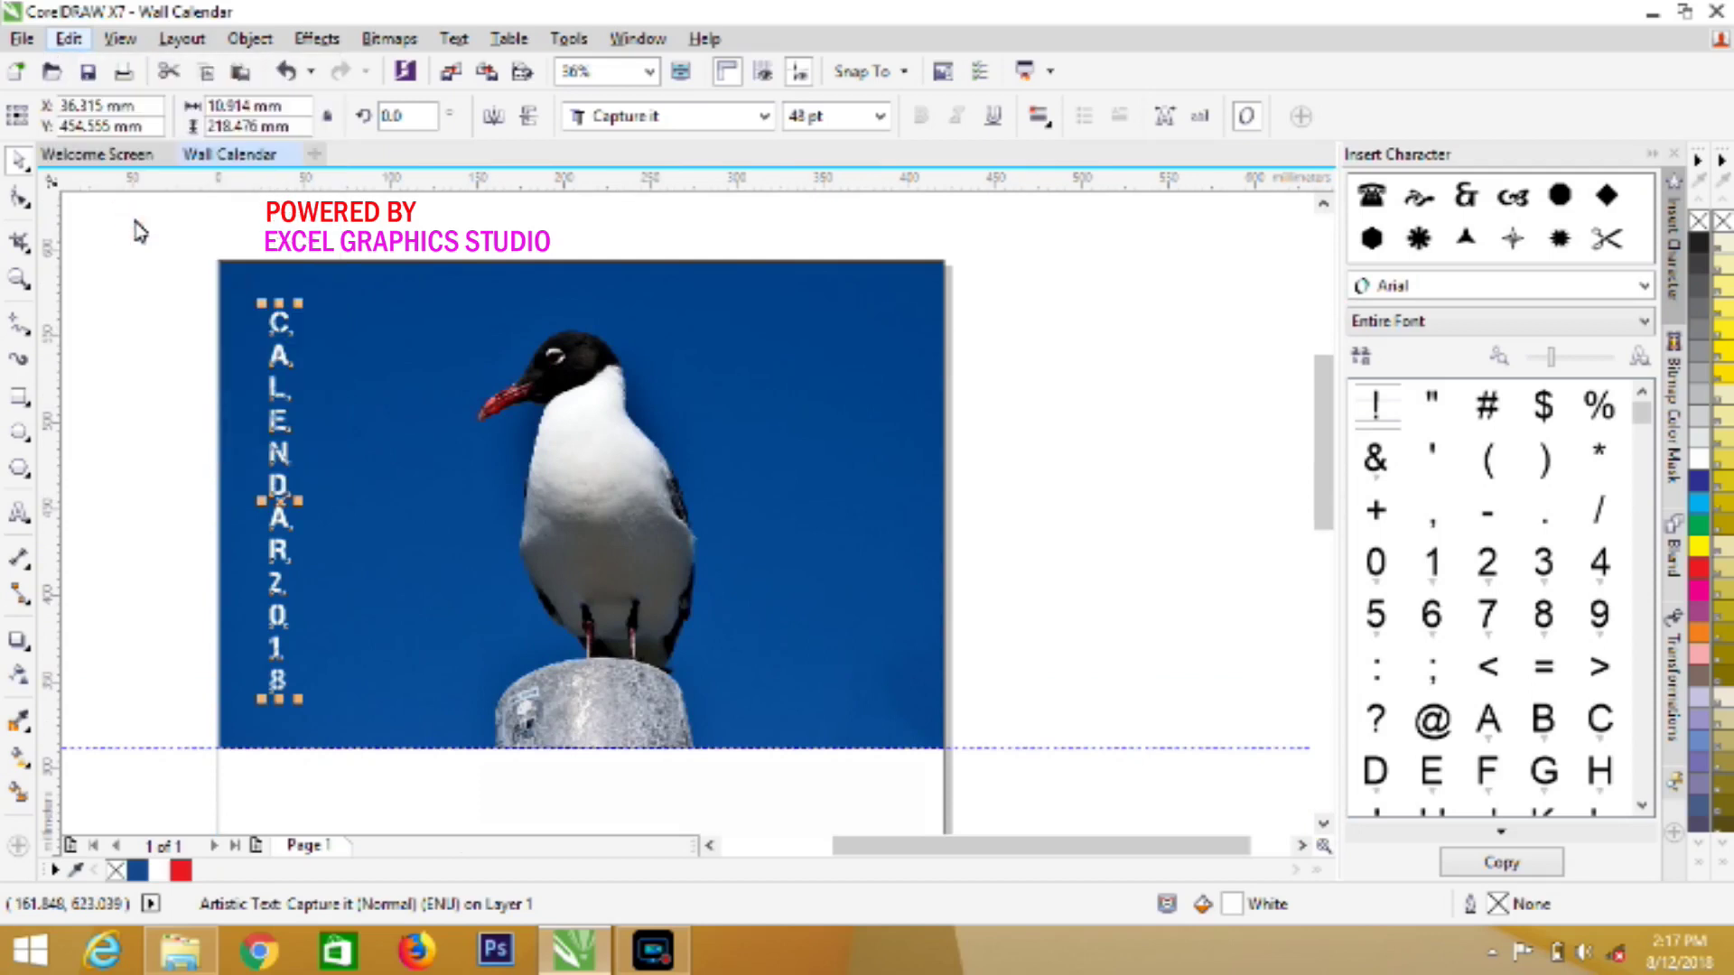
pyautogui.click(76, 42)
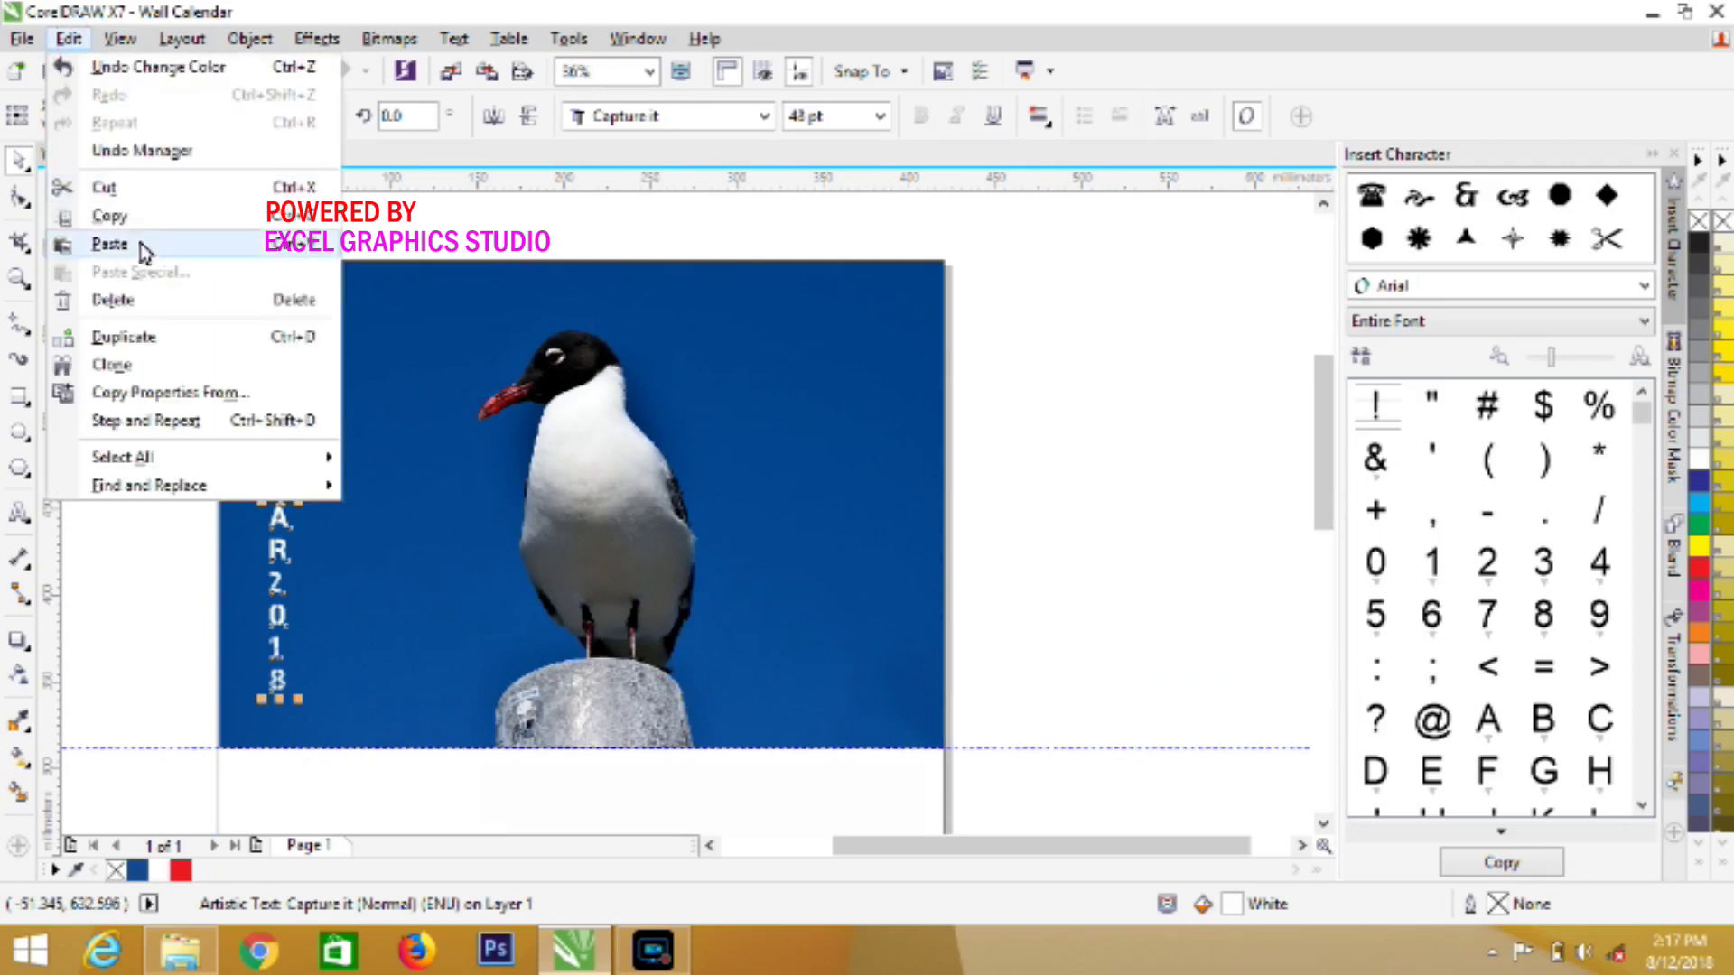
pyautogui.click(140, 240)
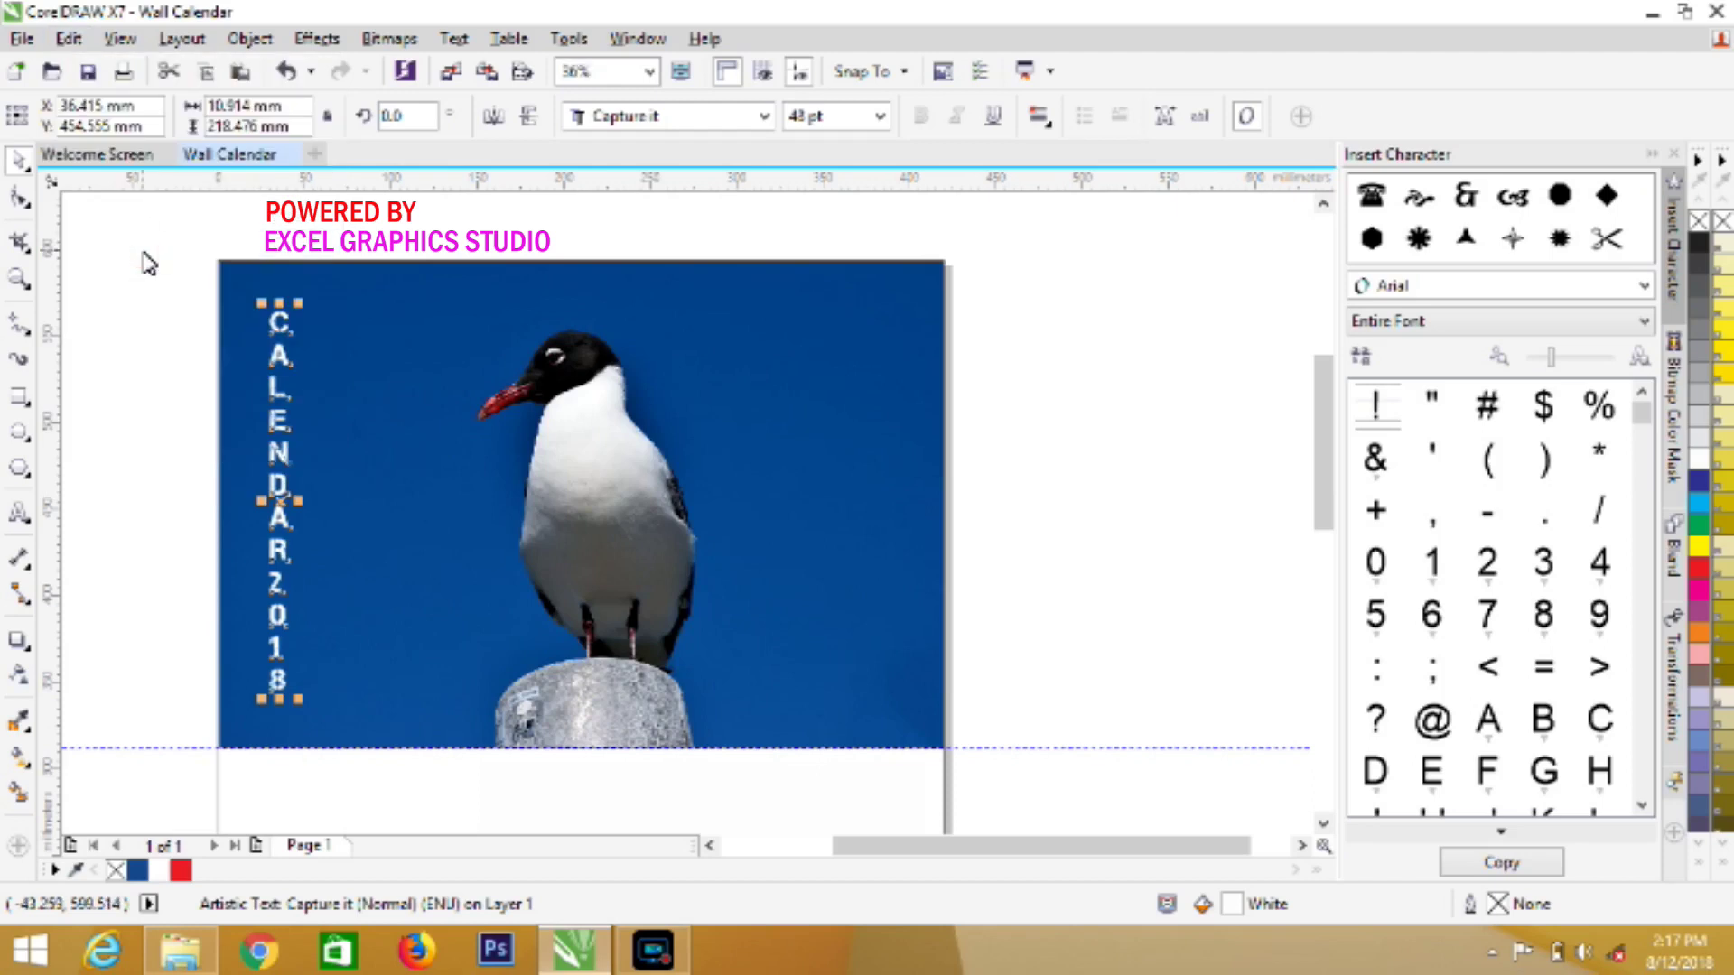
# Nudge the vertical text right and fill it red (C0 M100 Y100 K0)
pyautogui.press('Right')
pyautogui.press('Right')
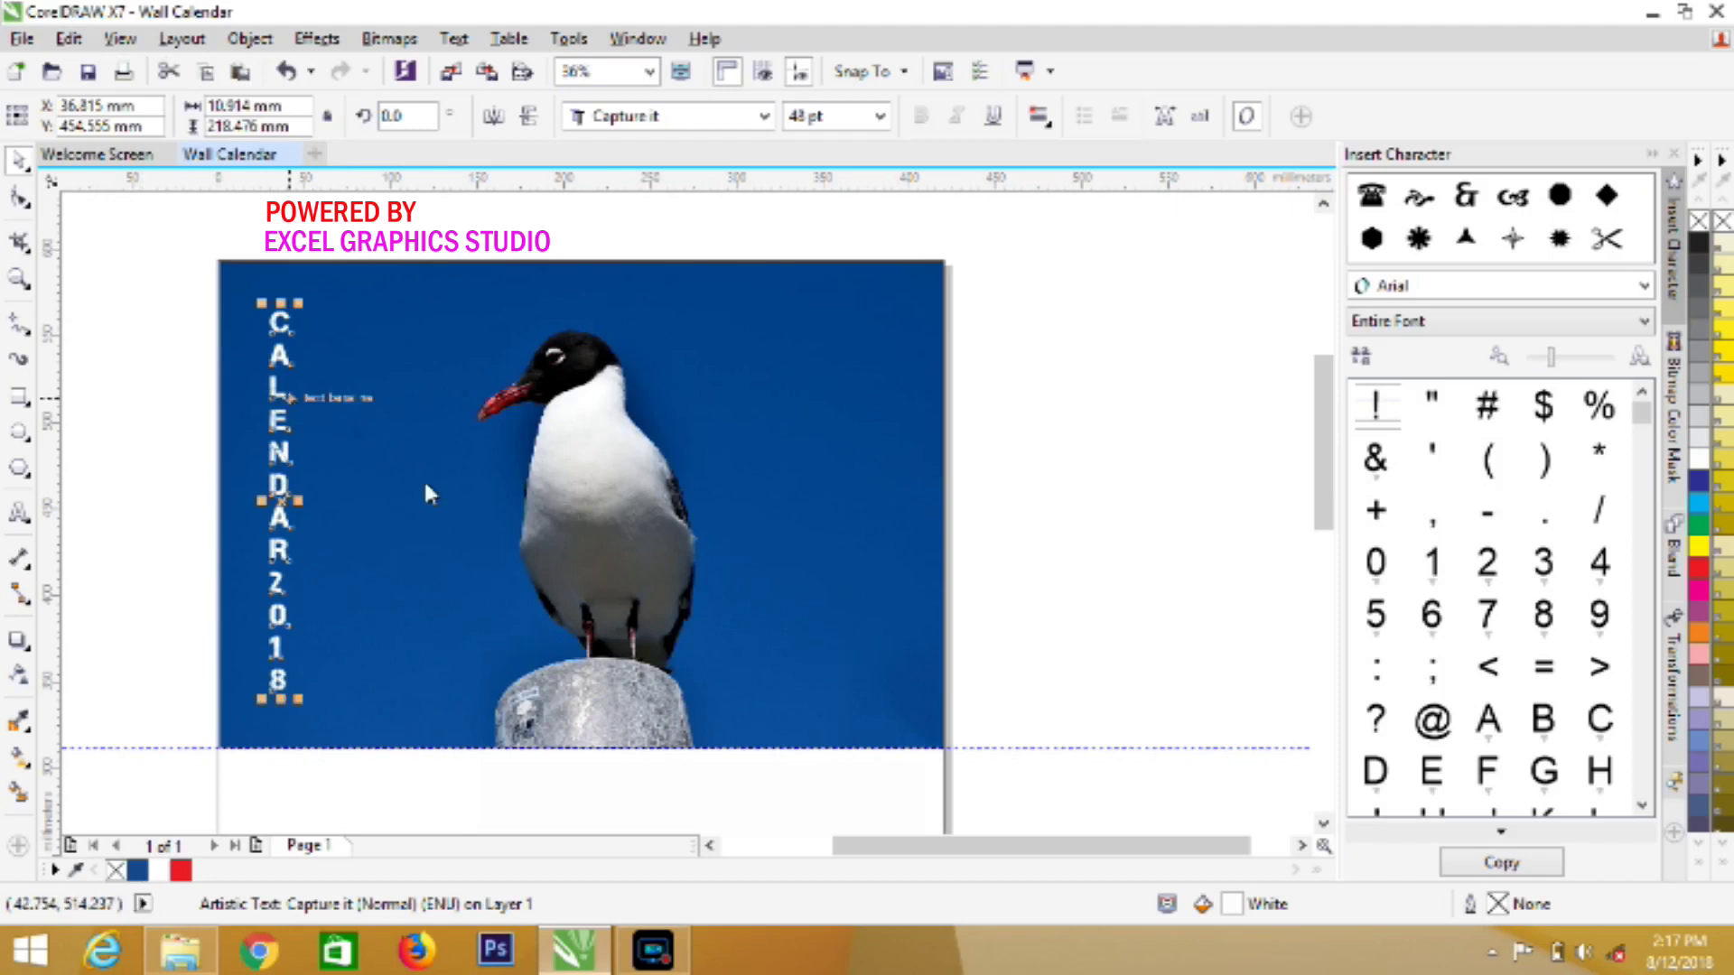
pyautogui.click(181, 870)
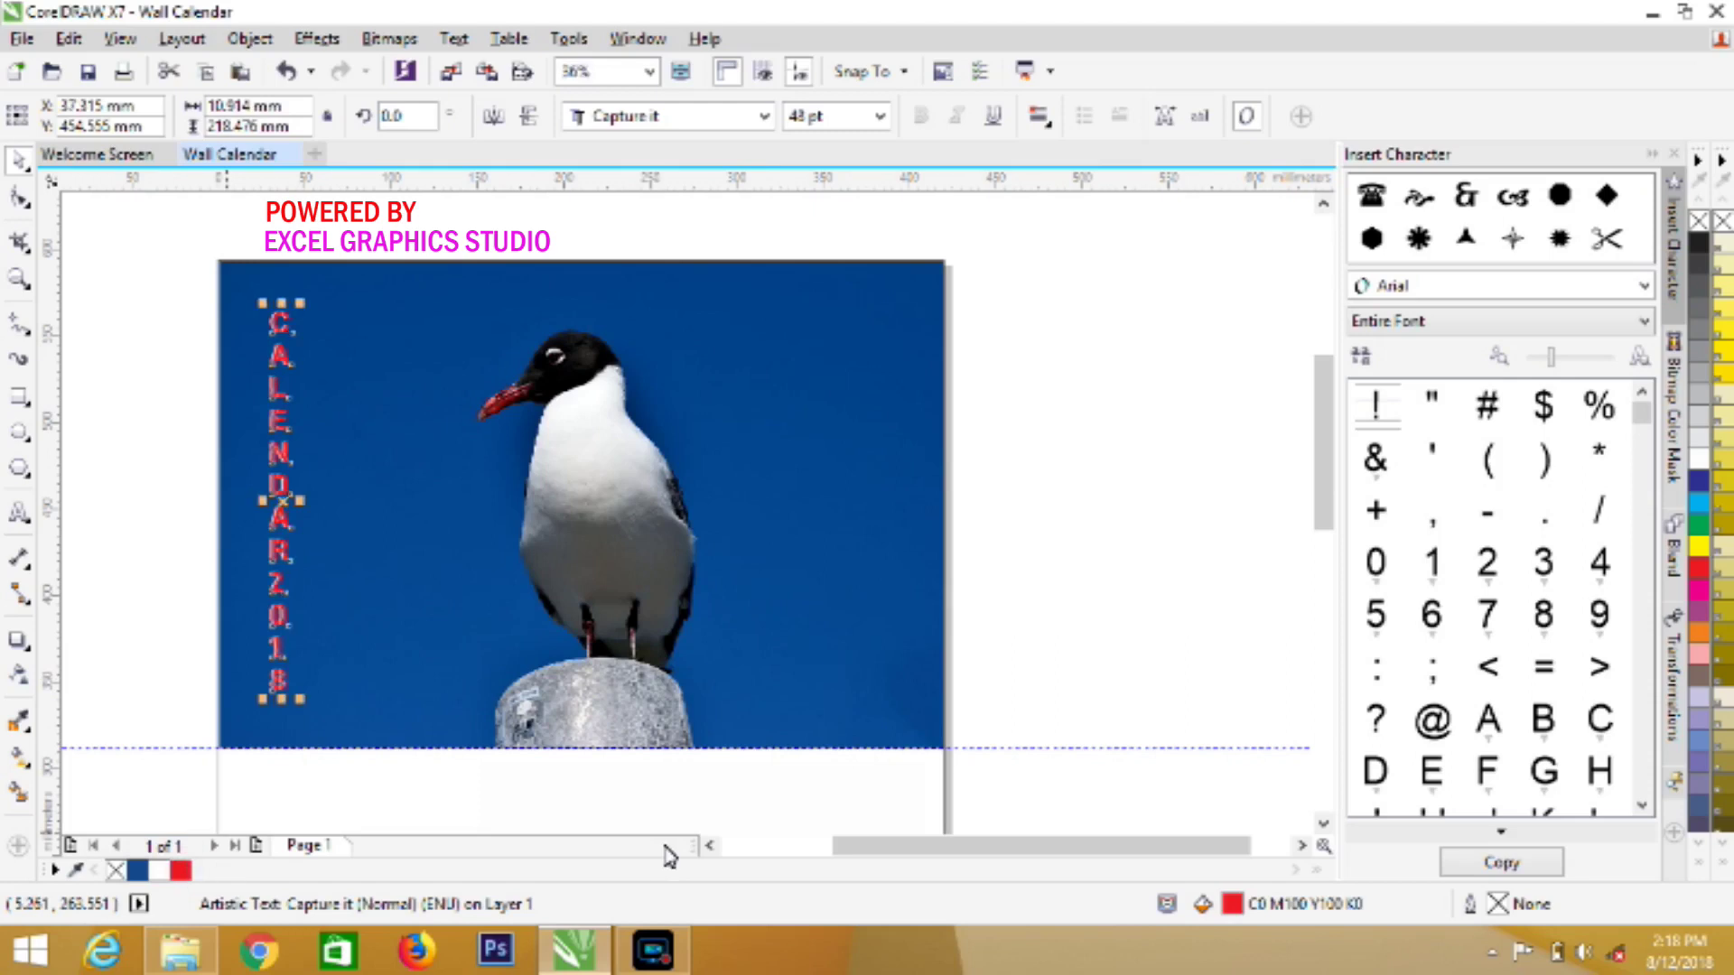
pyautogui.click(1127, 640)
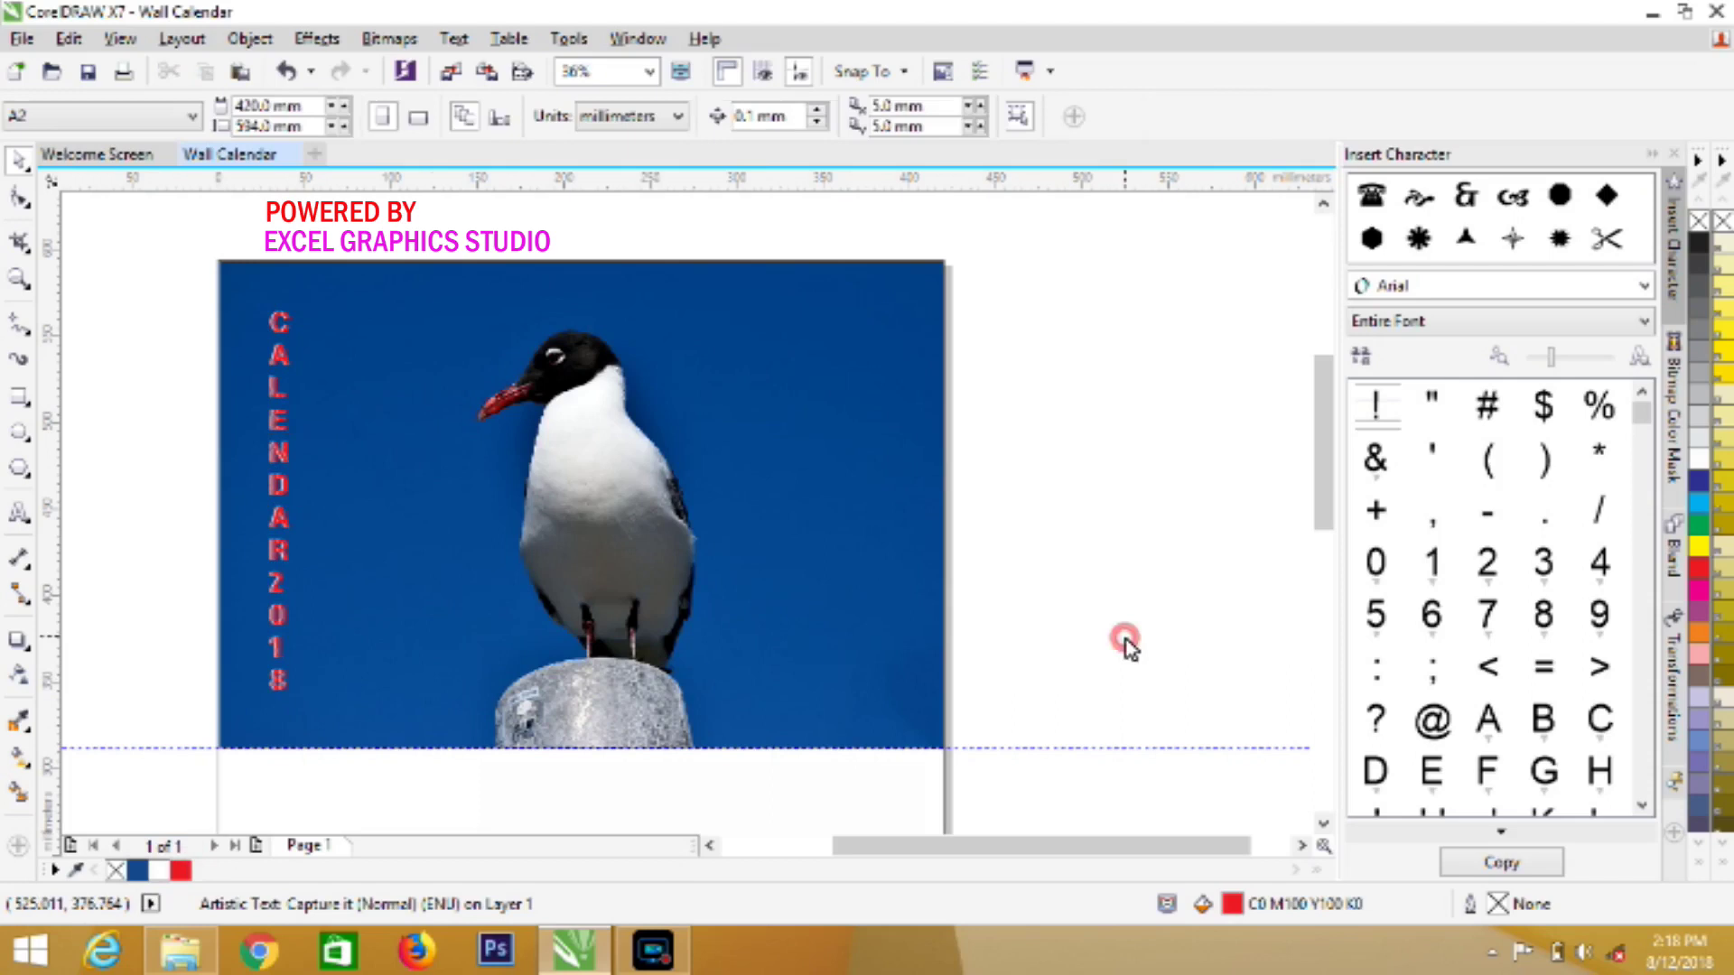
# Type the studio name EXCEL GRAPHIC STUDIO inside the blue footer band
pyautogui.click(1321, 822)
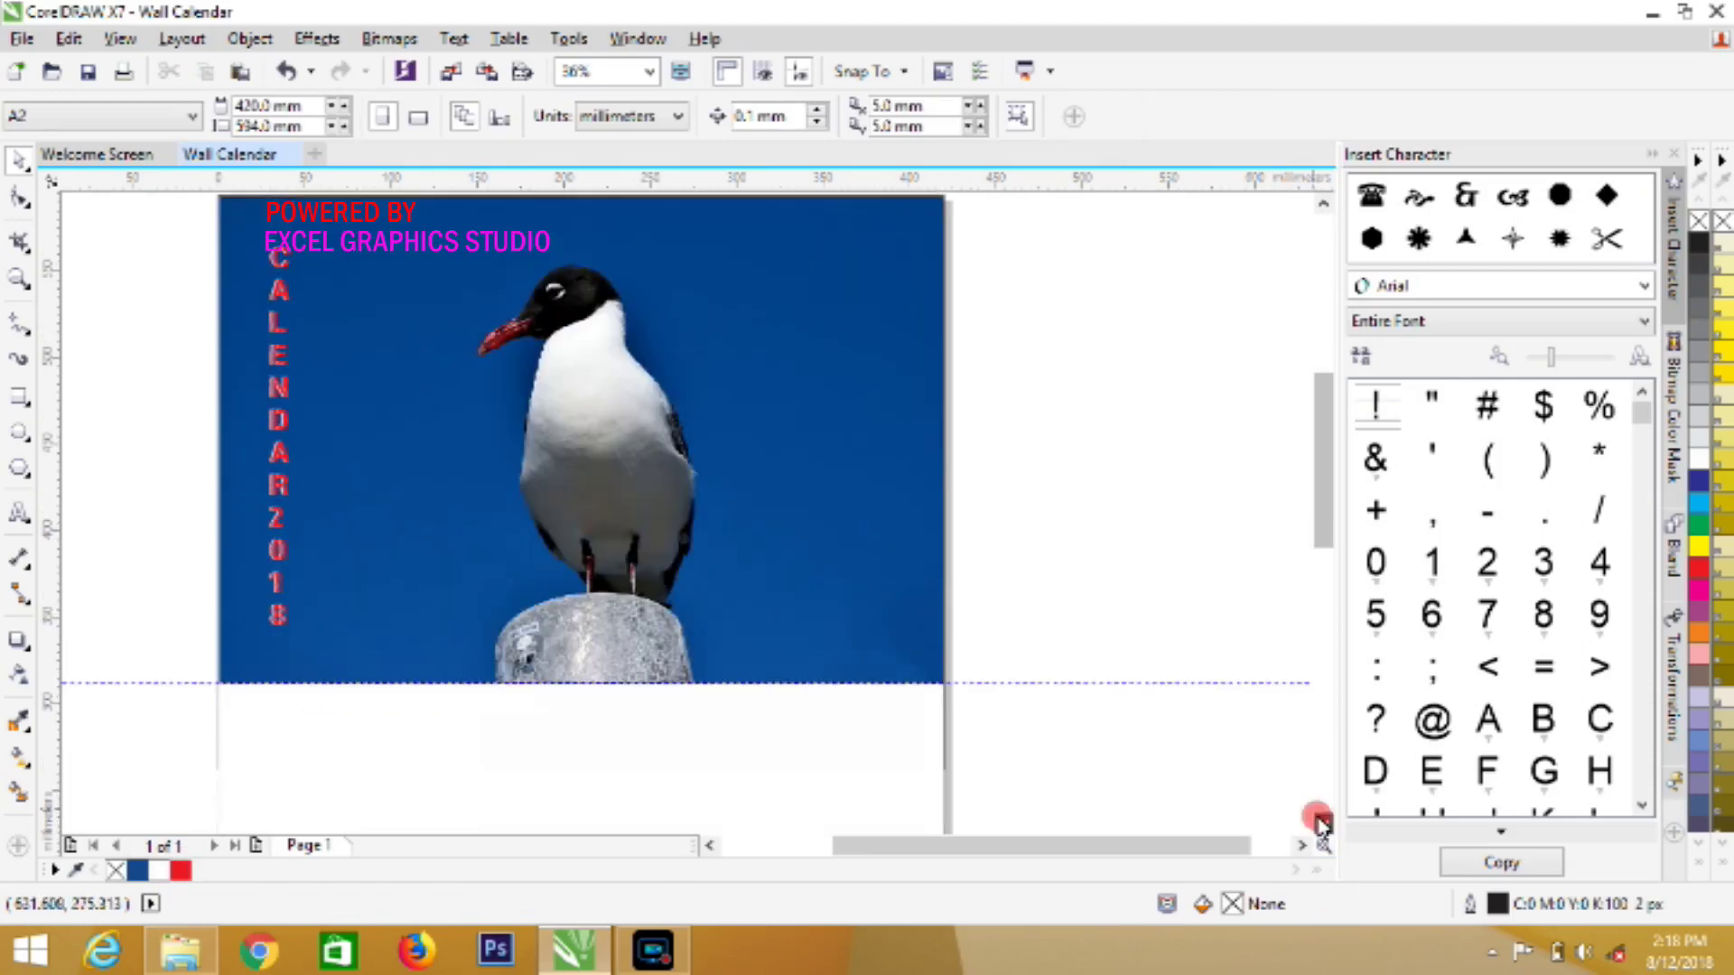
pyautogui.click(1322, 823)
pyautogui.click(1322, 822)
pyautogui.click(1322, 823)
pyautogui.click(1322, 822)
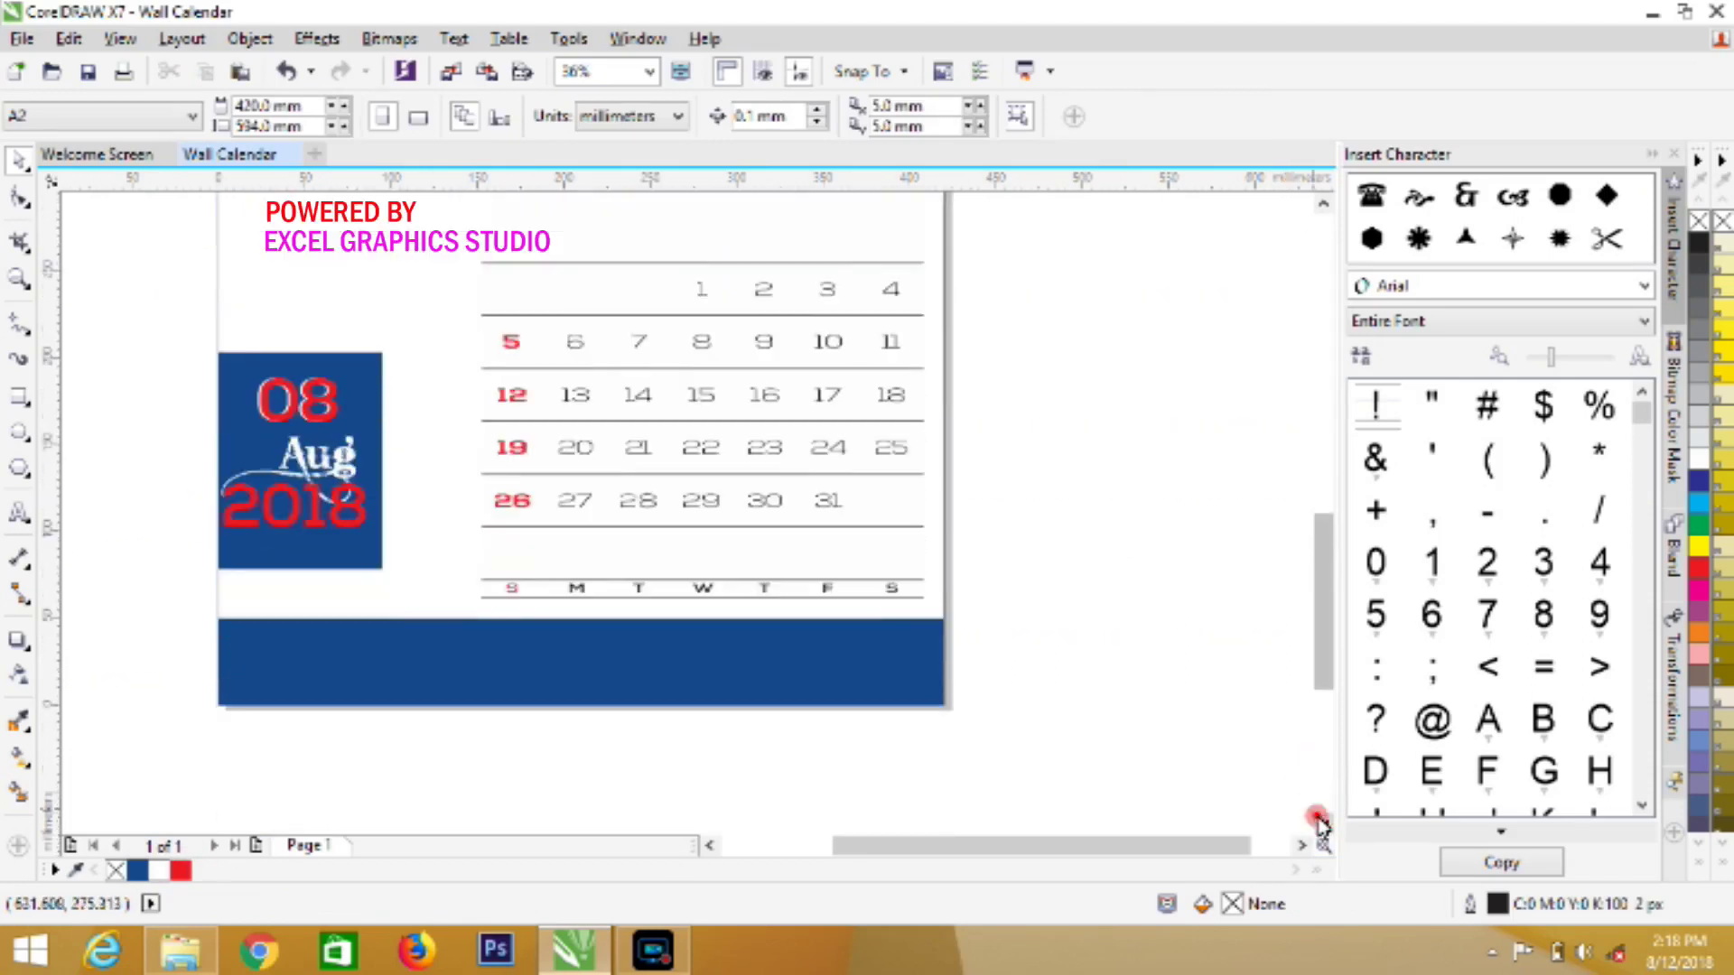
pyautogui.click(1322, 823)
pyautogui.click(1322, 823)
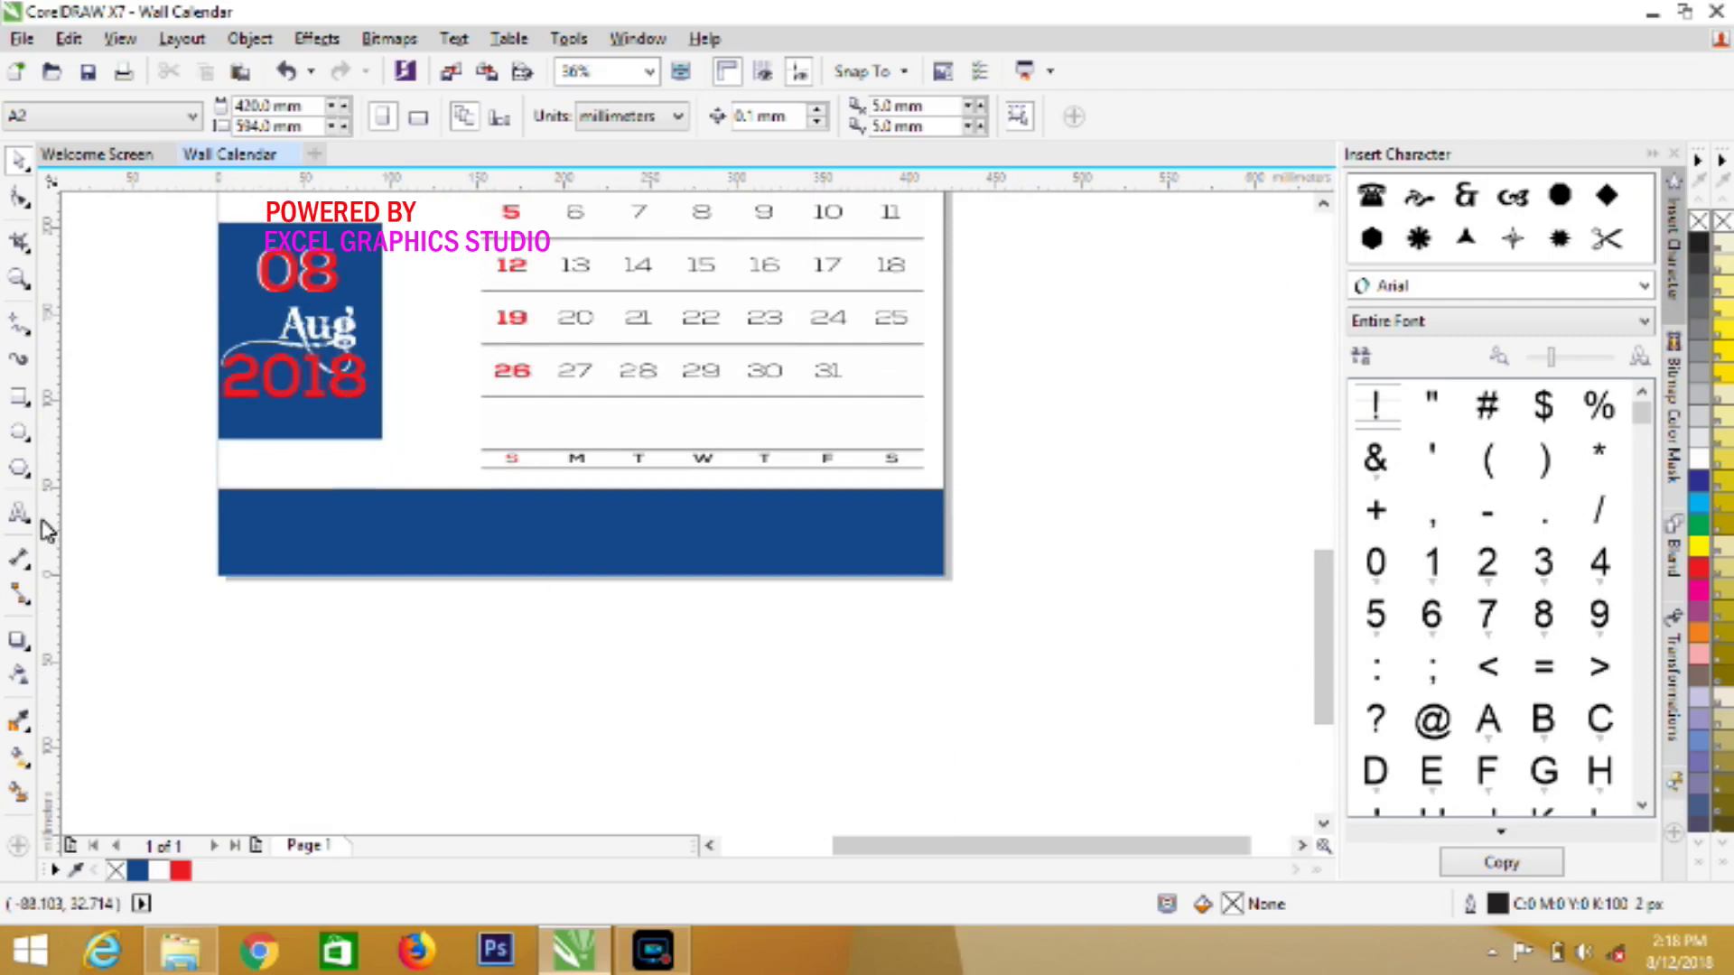
pyautogui.click(299, 516)
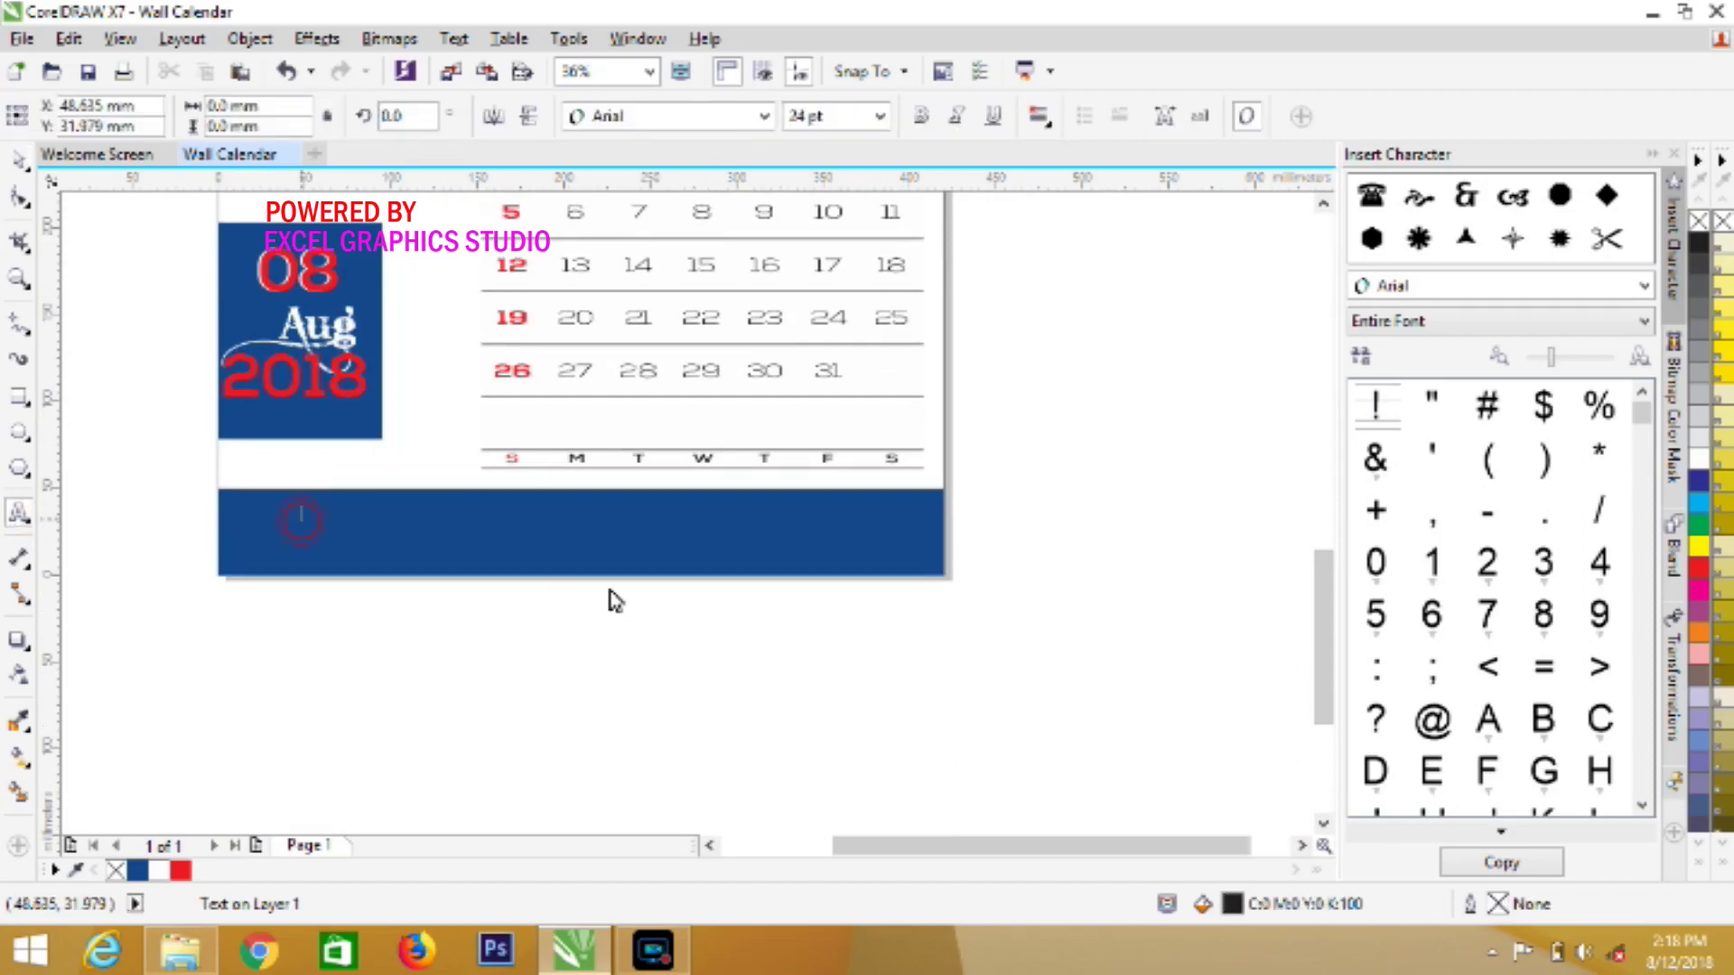
pyautogui.write('EXCEL GRAPHIC STUDIO')
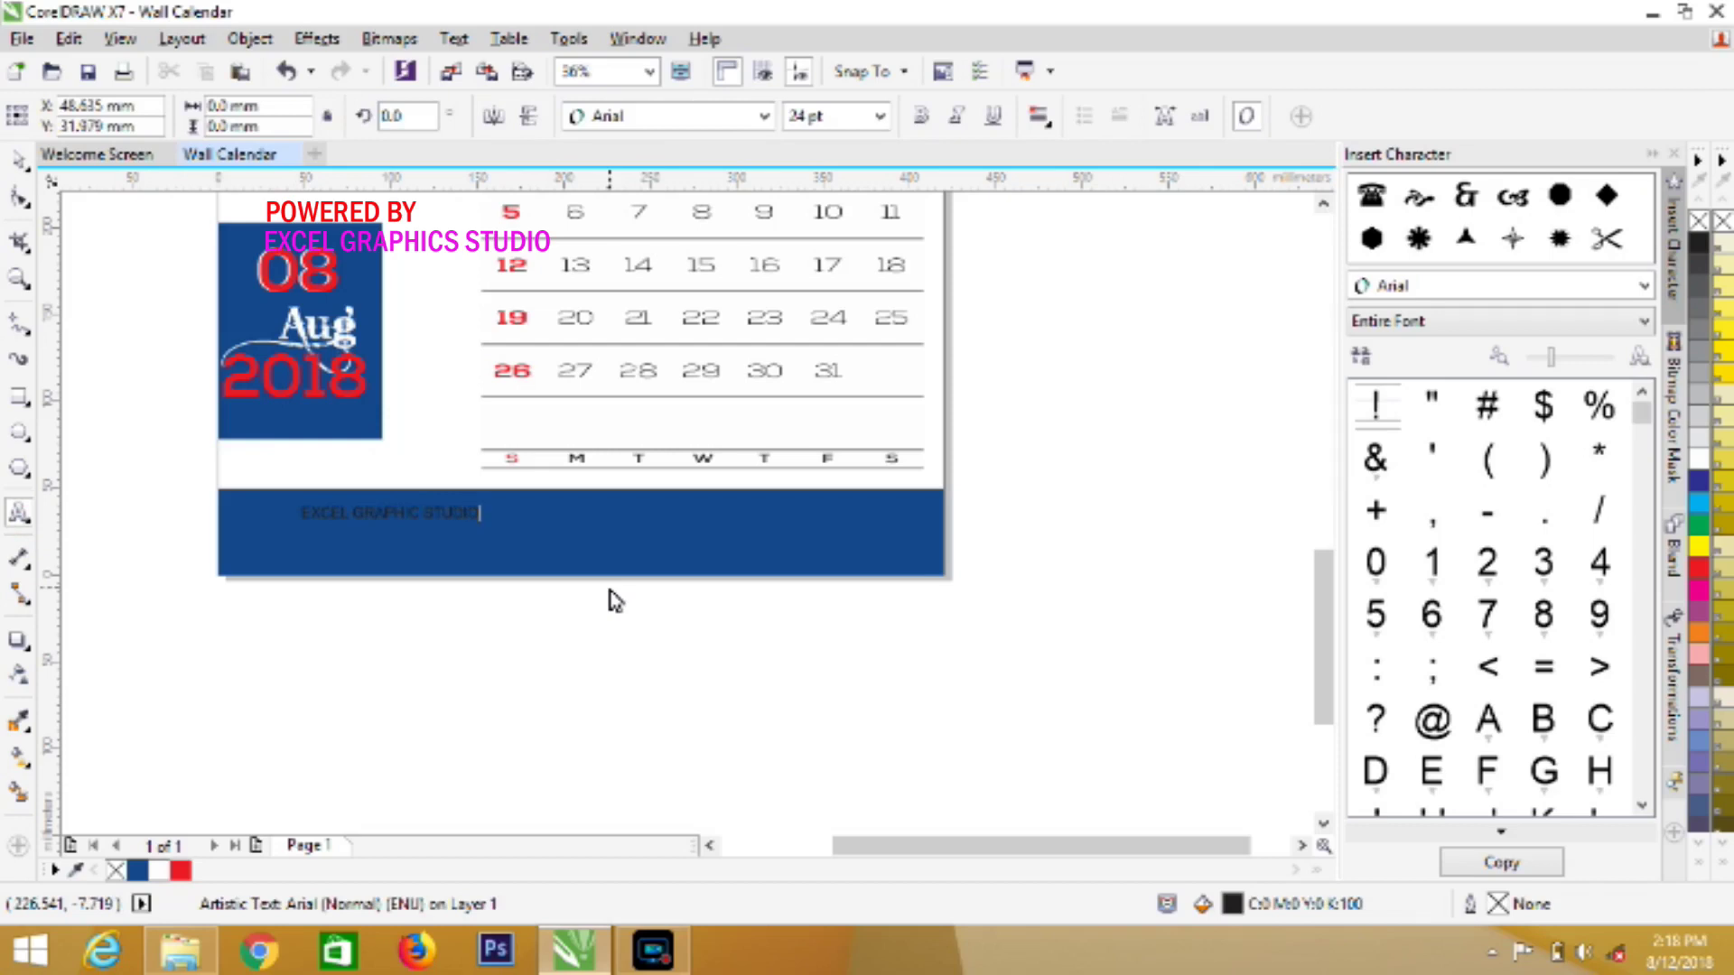
# Set the studio name in Nexa Bold at 48 pt with a white fill
pyautogui.hotkey('ctrl', 'a')
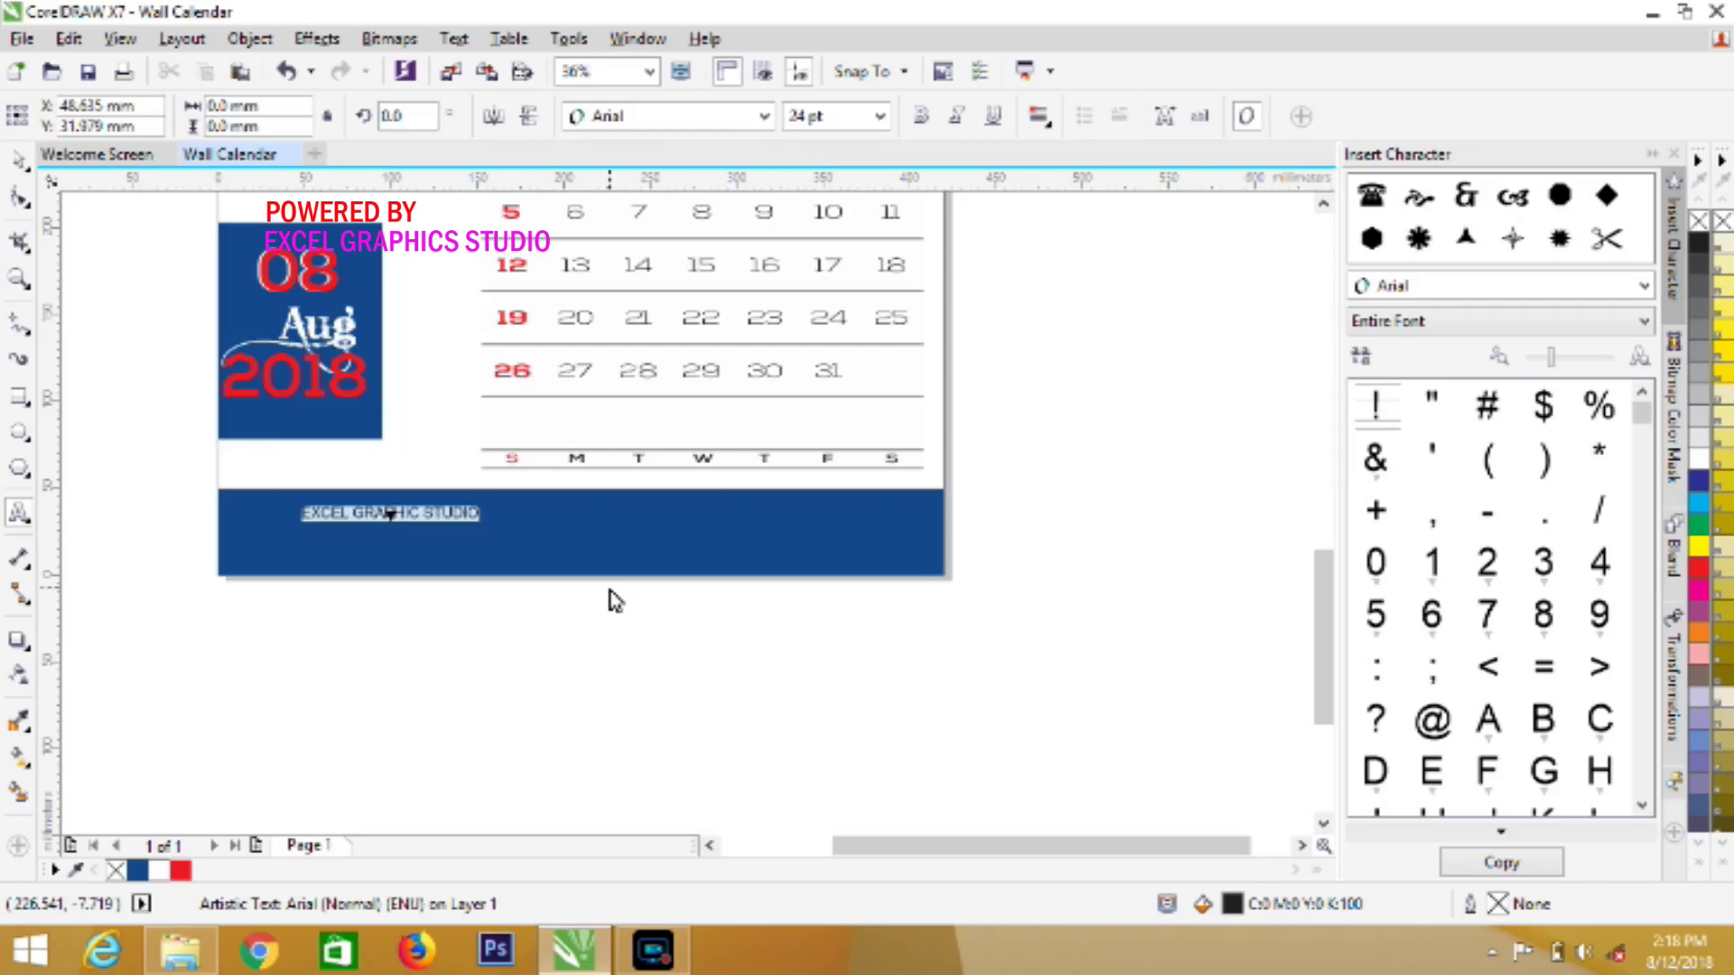
pyautogui.click(764, 115)
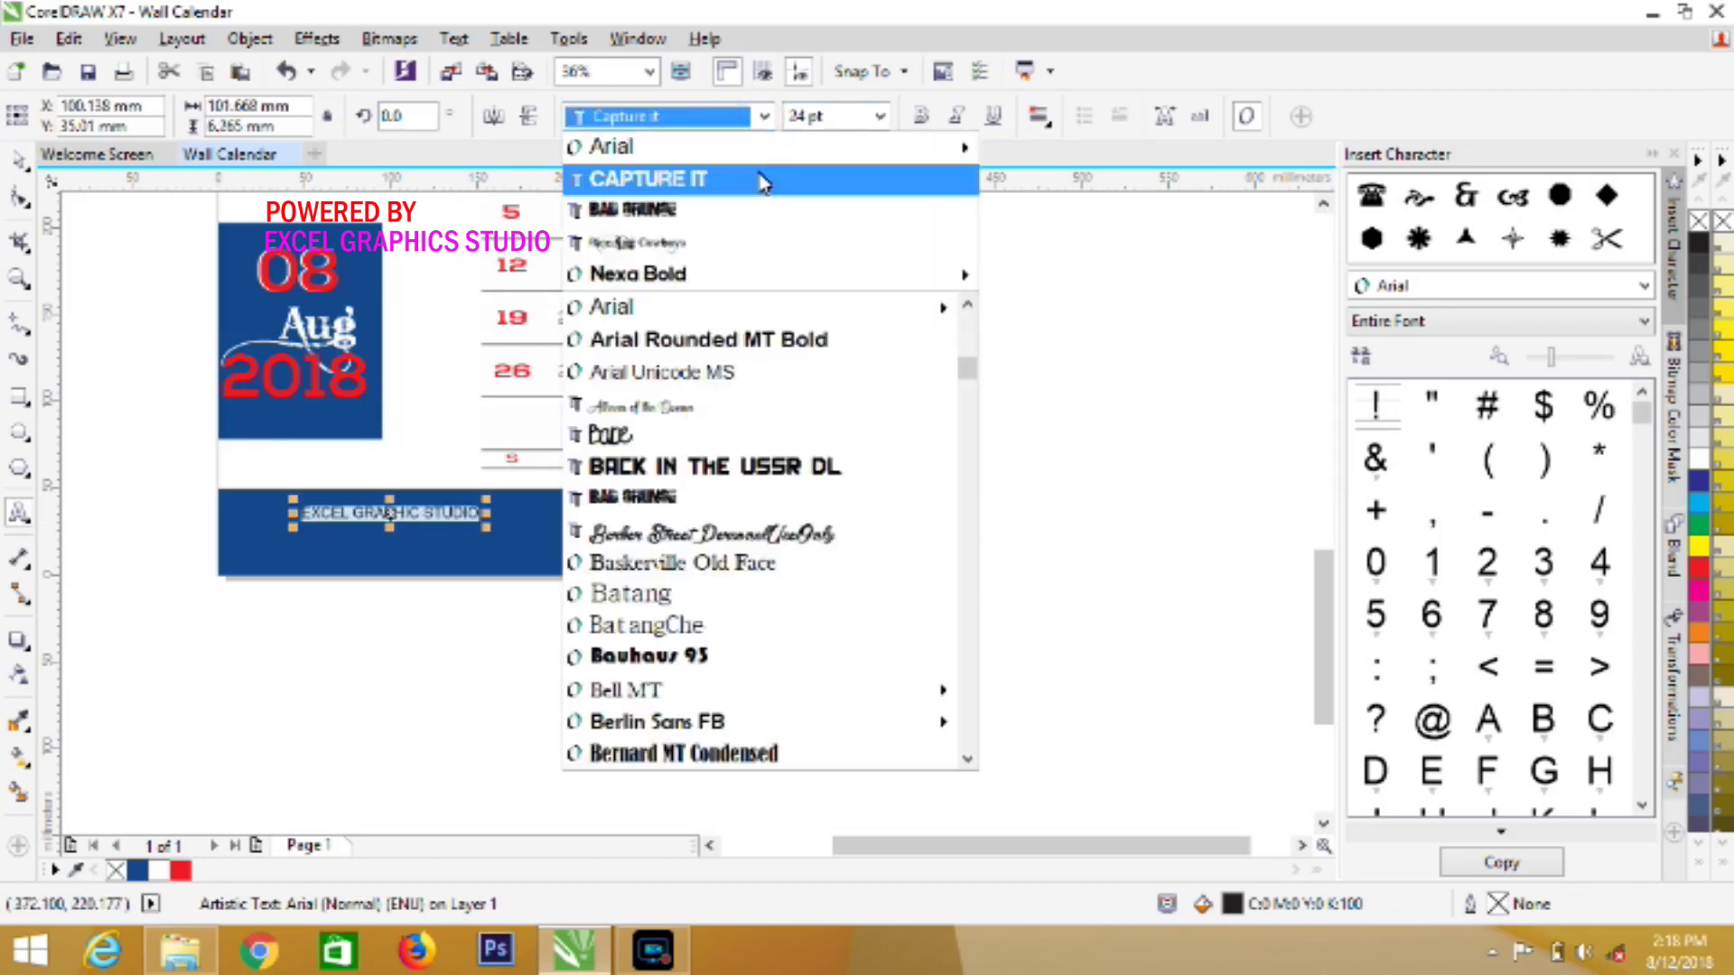
pyautogui.click(753, 282)
pyautogui.click(878, 115)
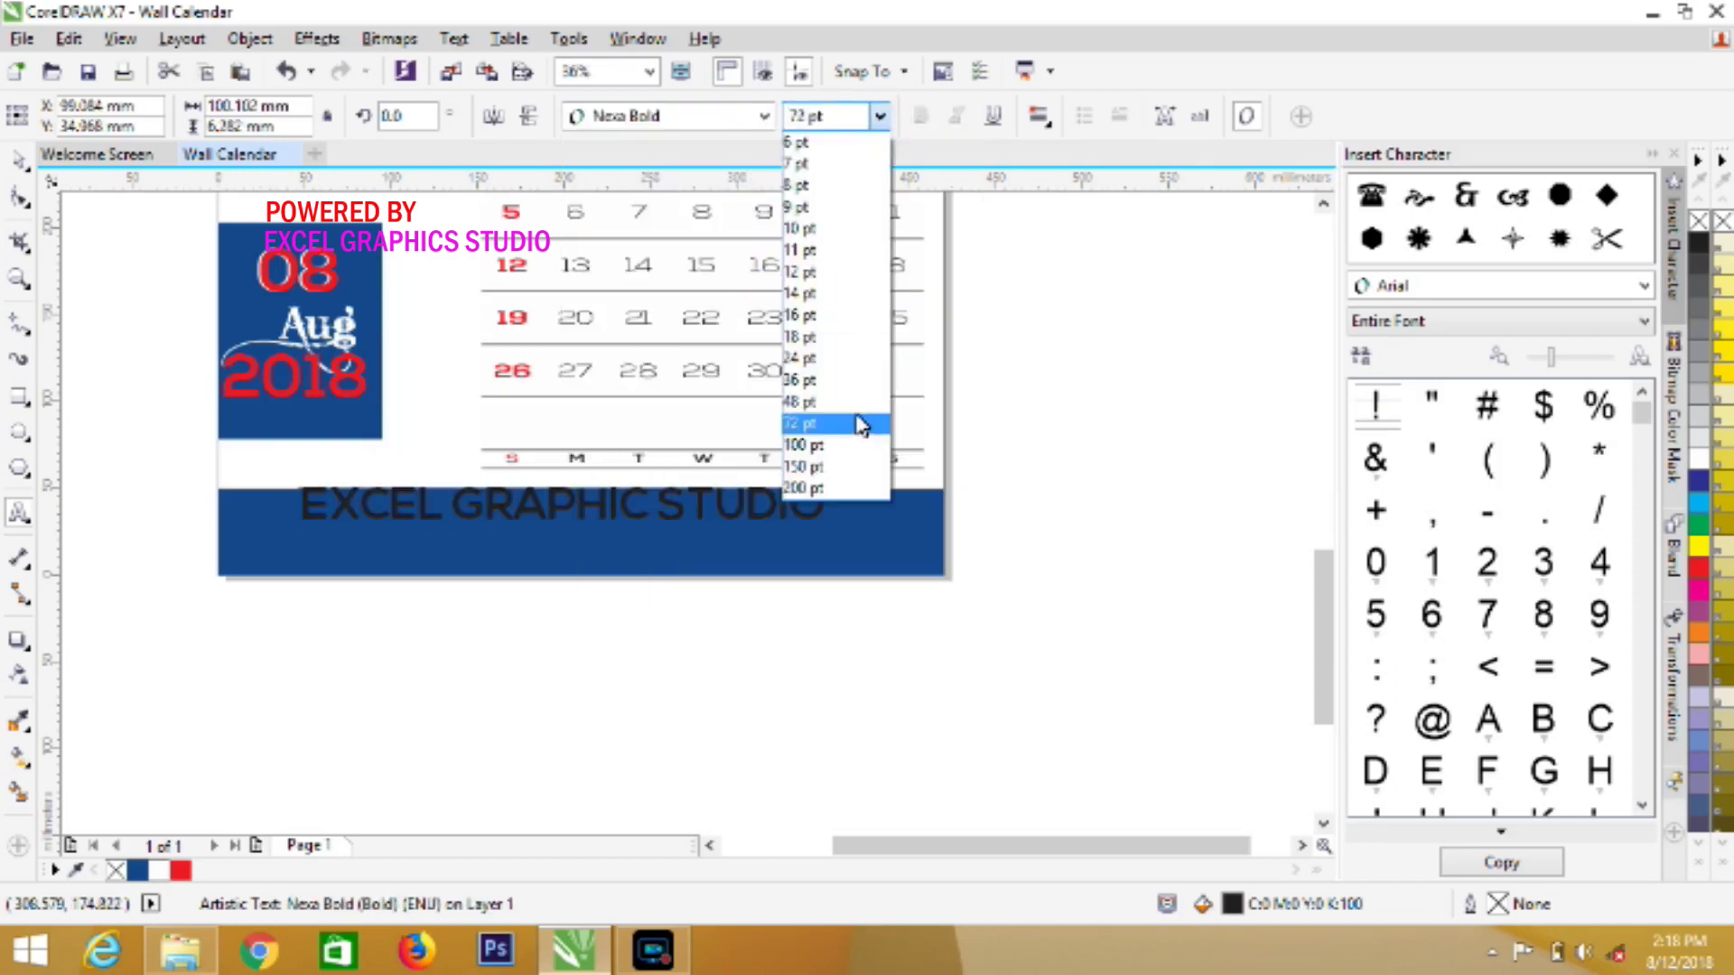
pyautogui.click(859, 402)
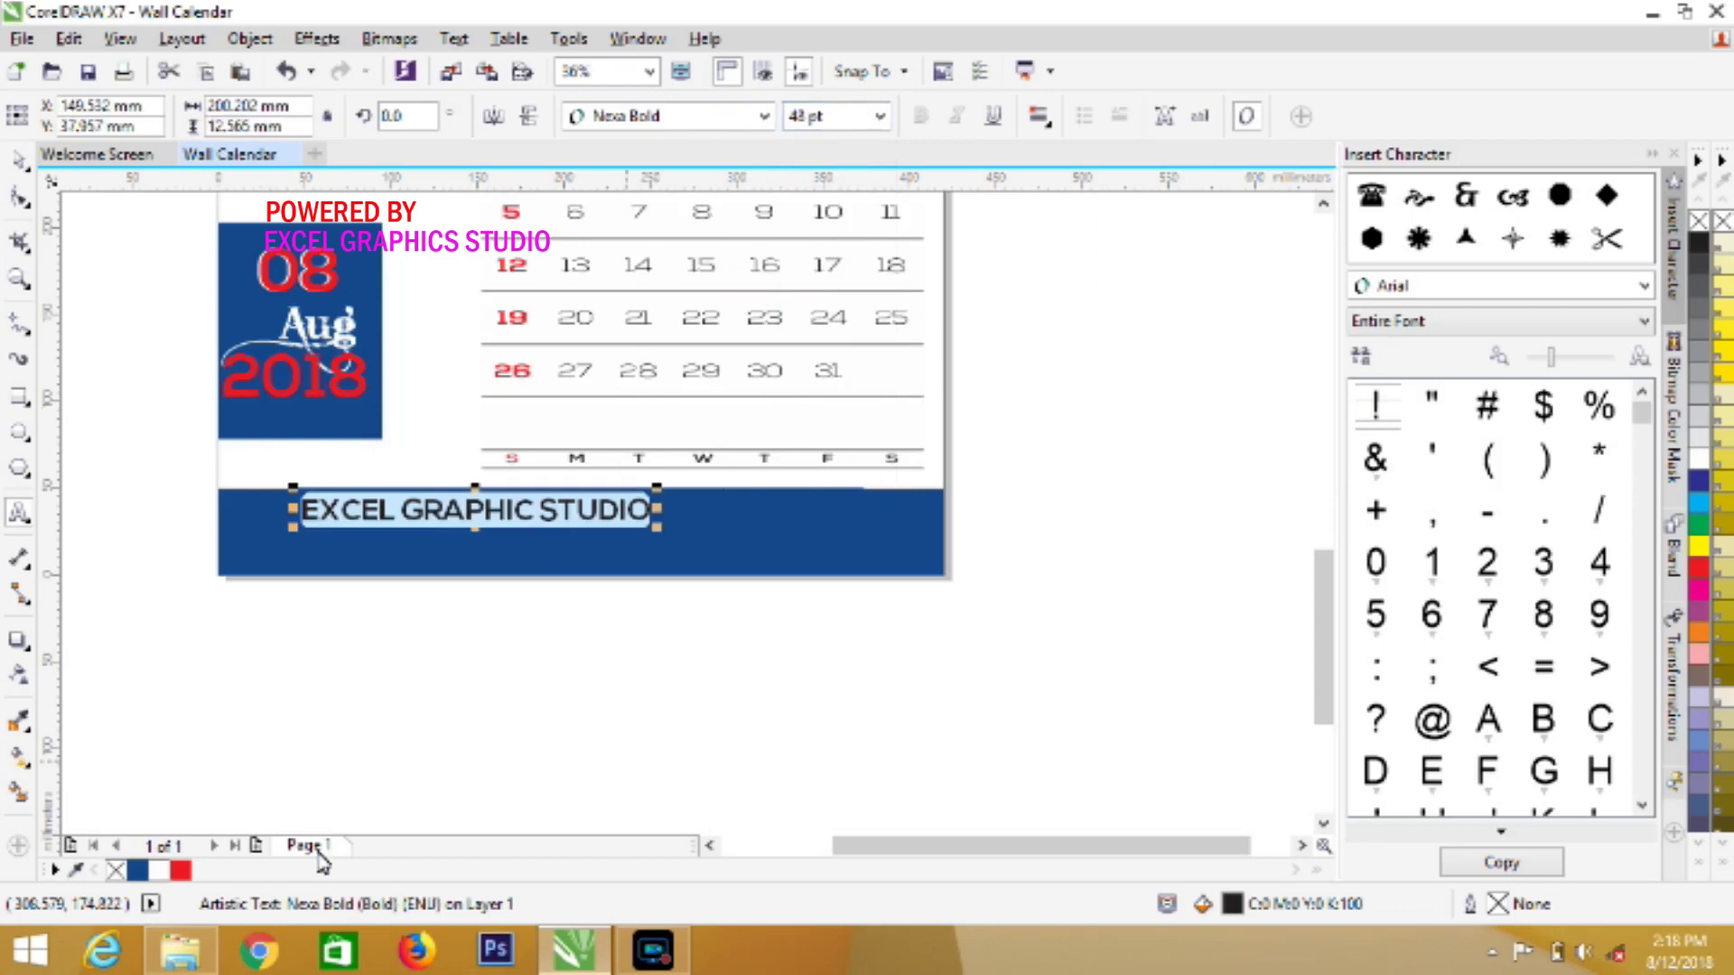
pyautogui.click(158, 871)
# Centre the studio name horizontally across the blue footer band
pyautogui.click(18, 161)
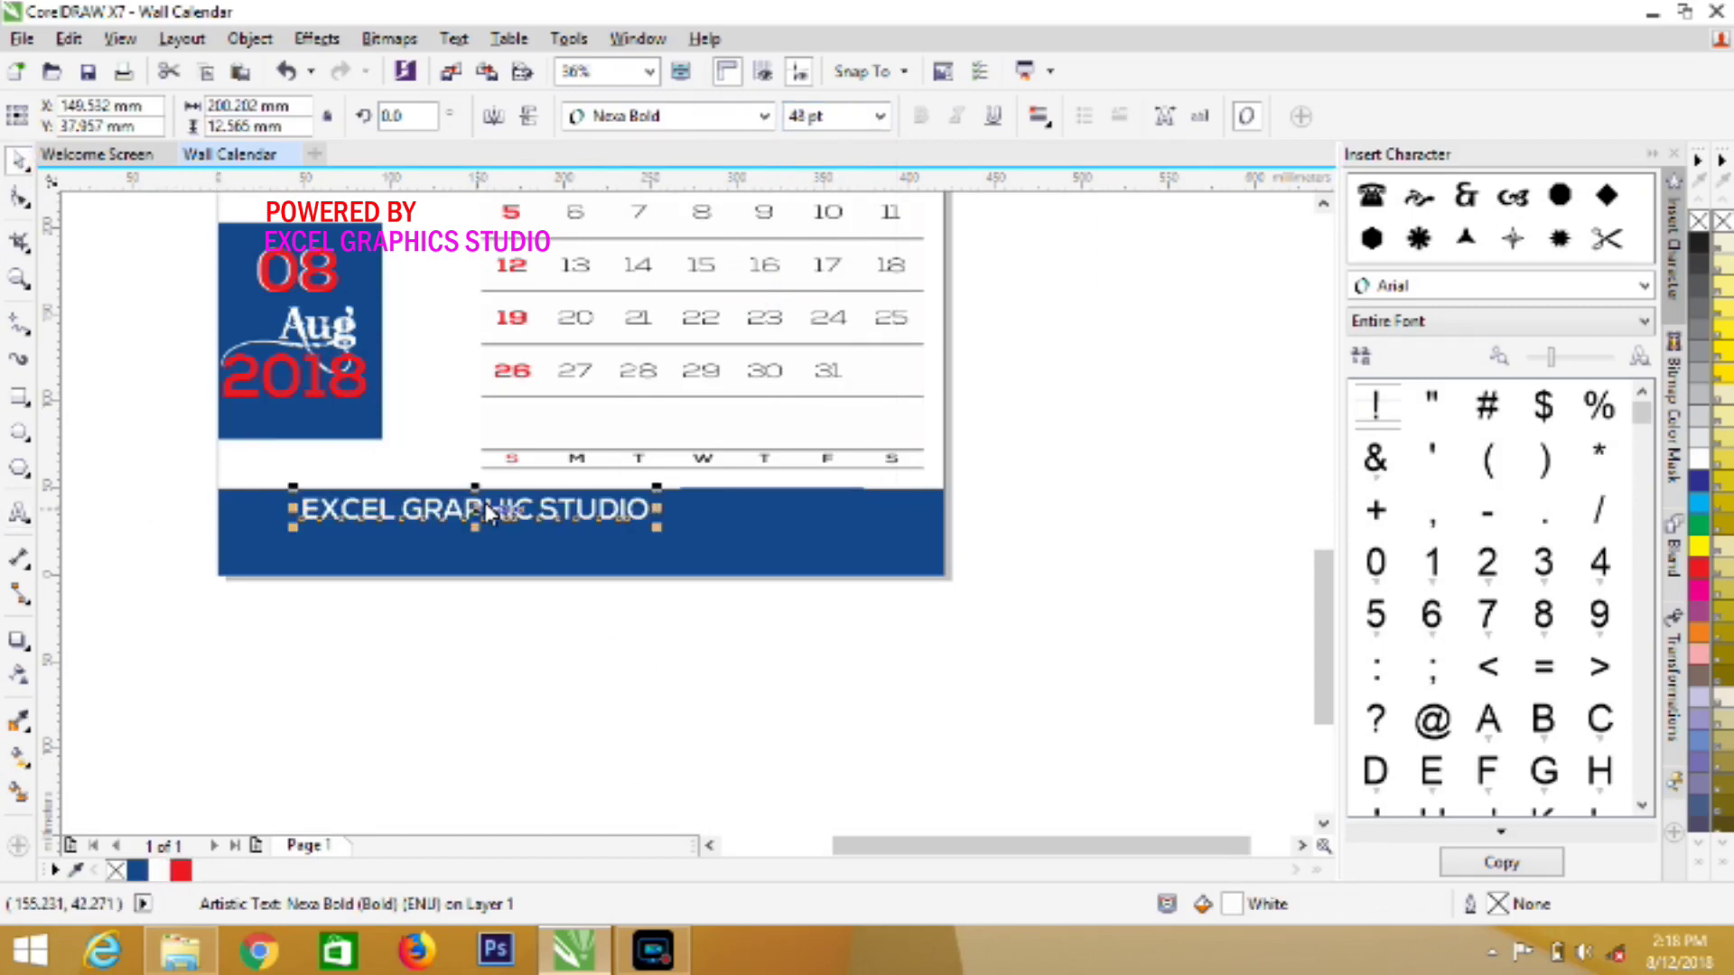
pyautogui.press('Delete')
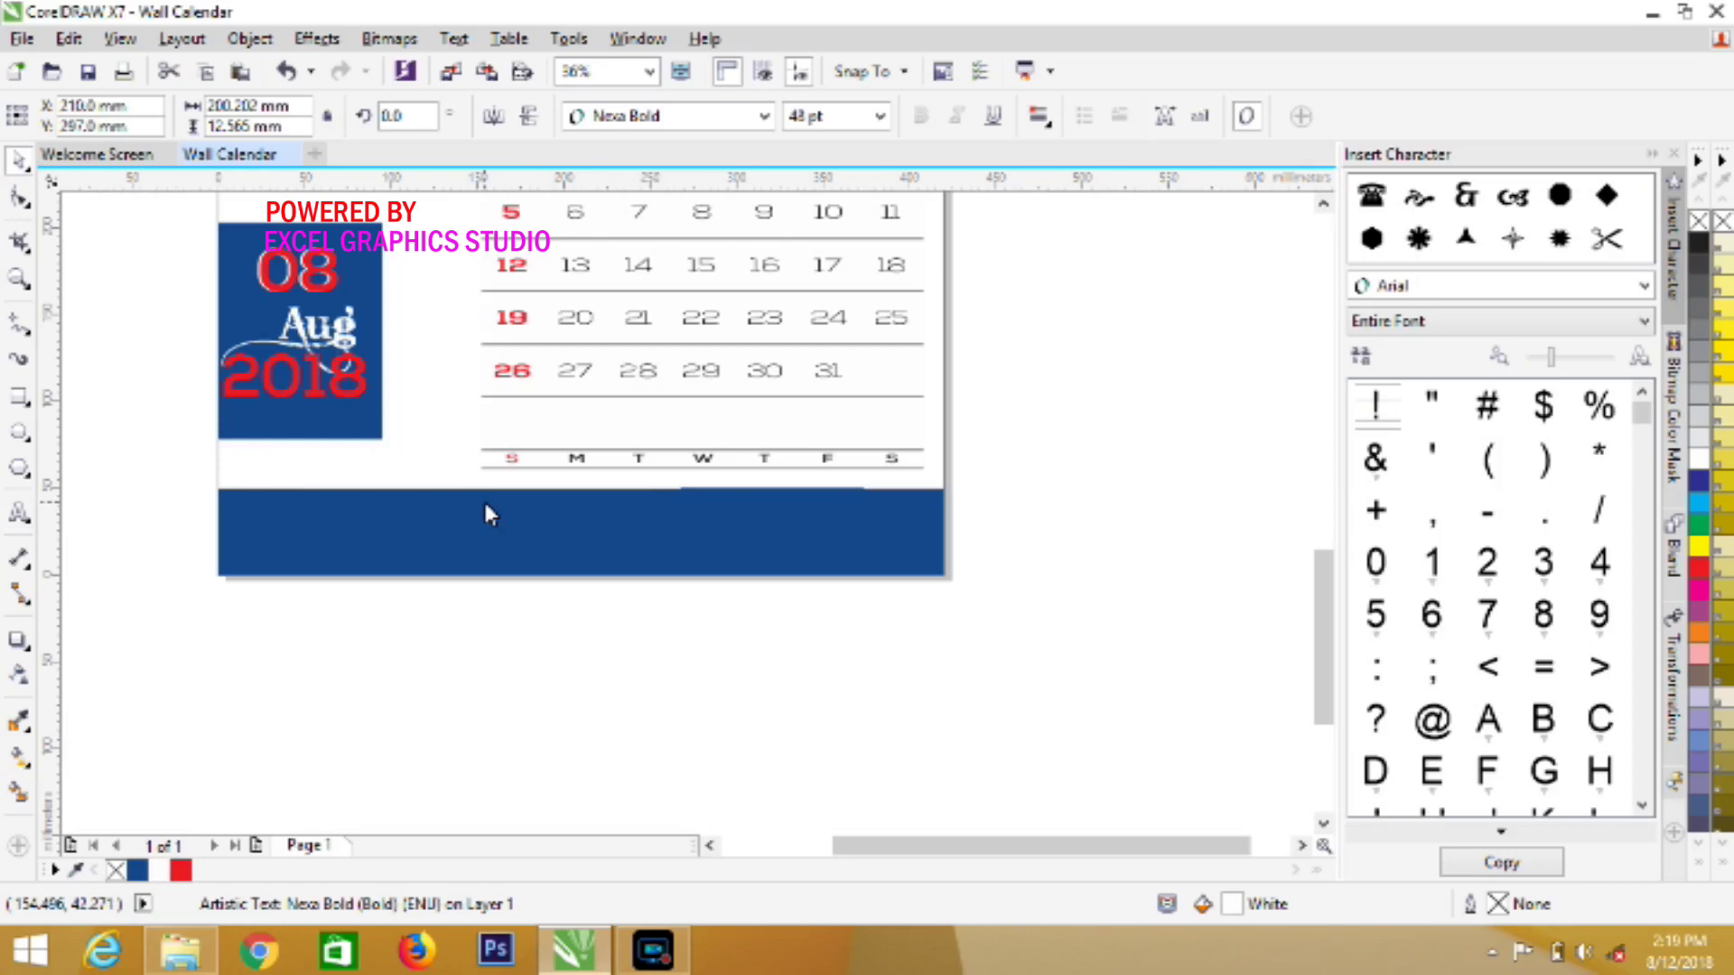
pyautogui.hotkey('ctrl', 'z')
pyautogui.moveTo(484, 502); pyautogui.dragTo(581, 516)
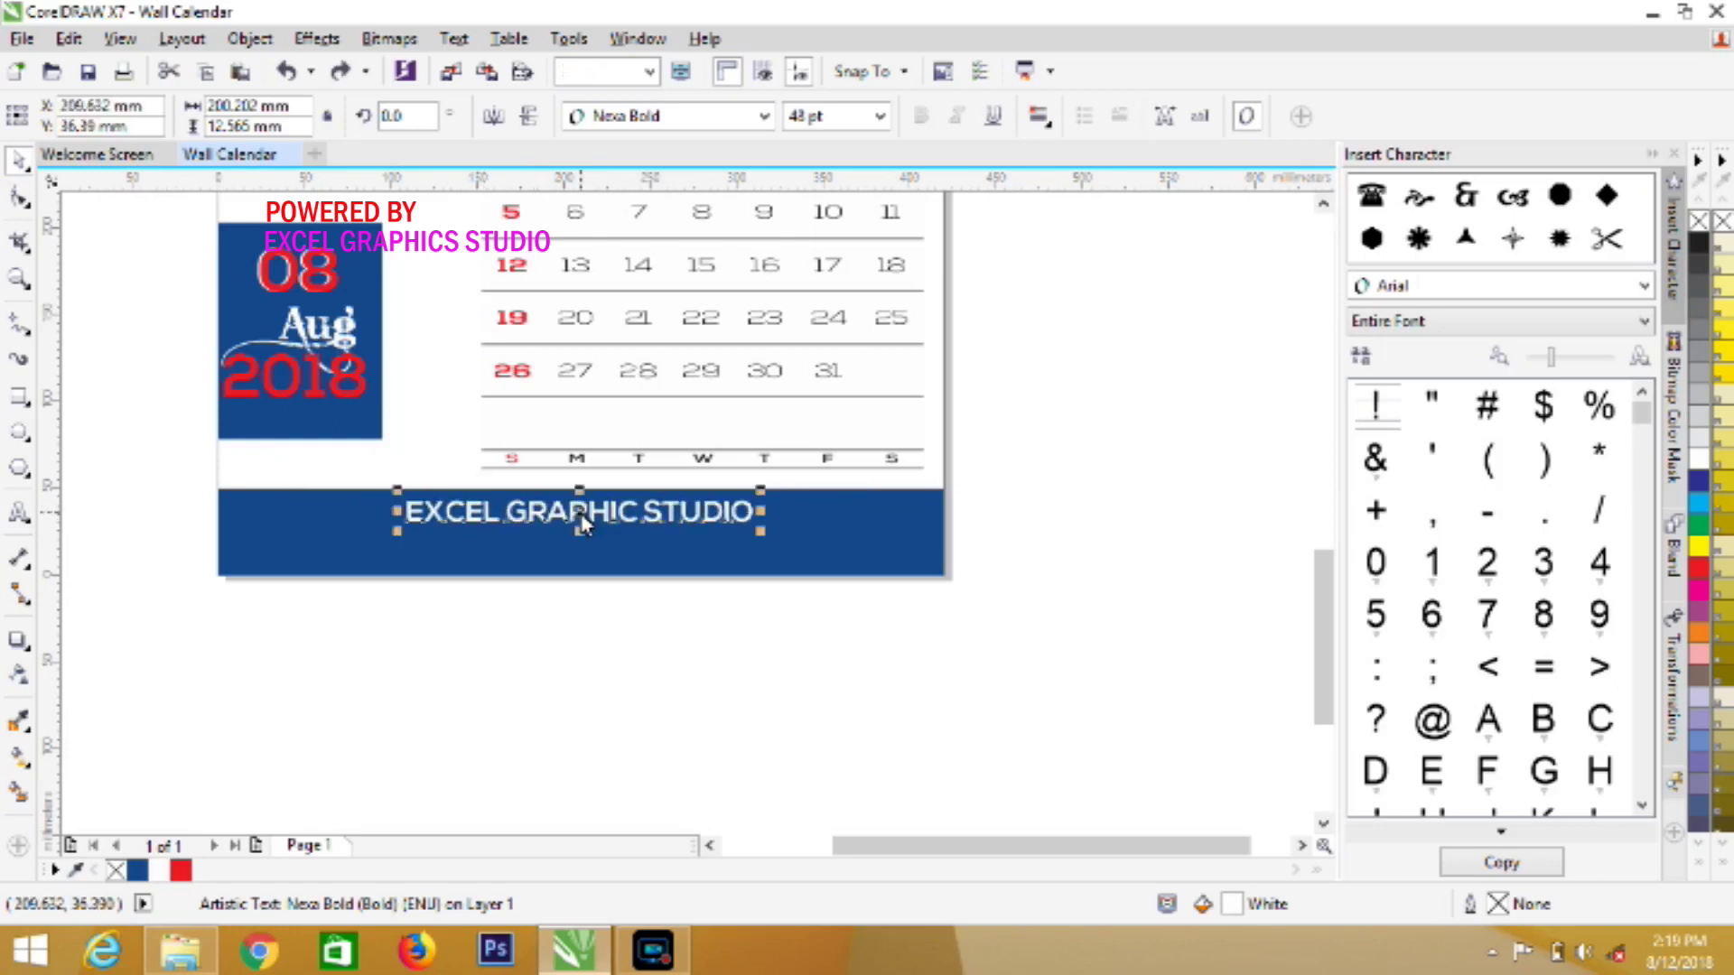
pyautogui.click(491, 724)
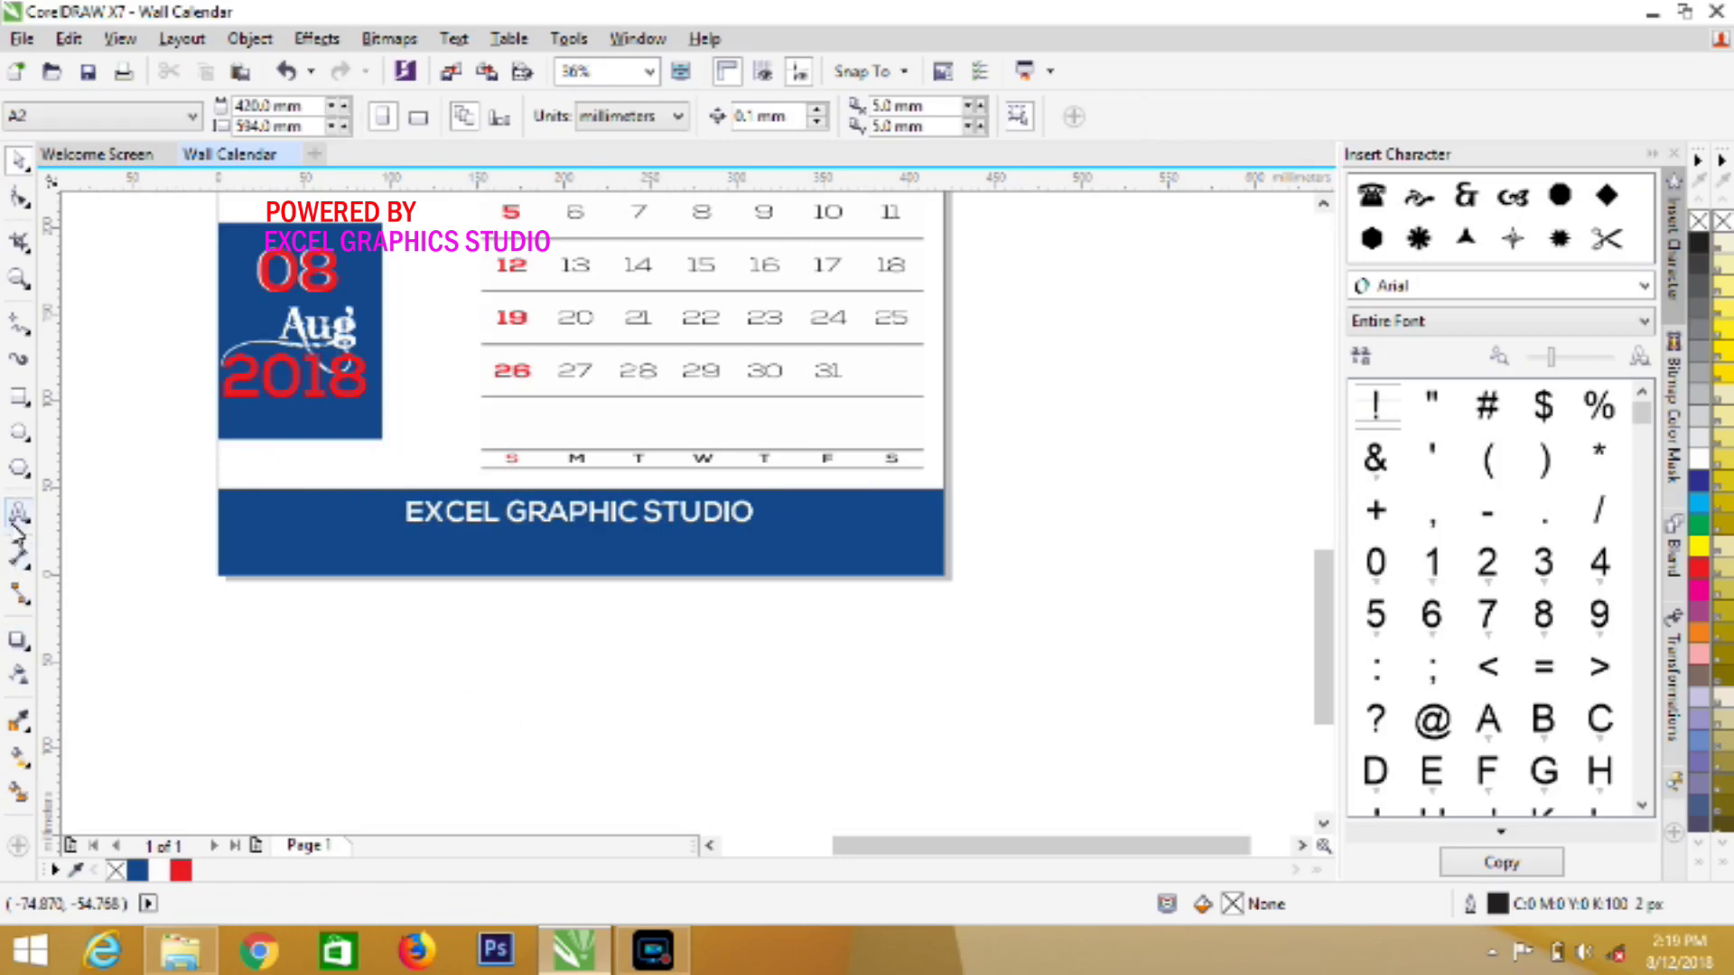
pyautogui.click(18, 512)
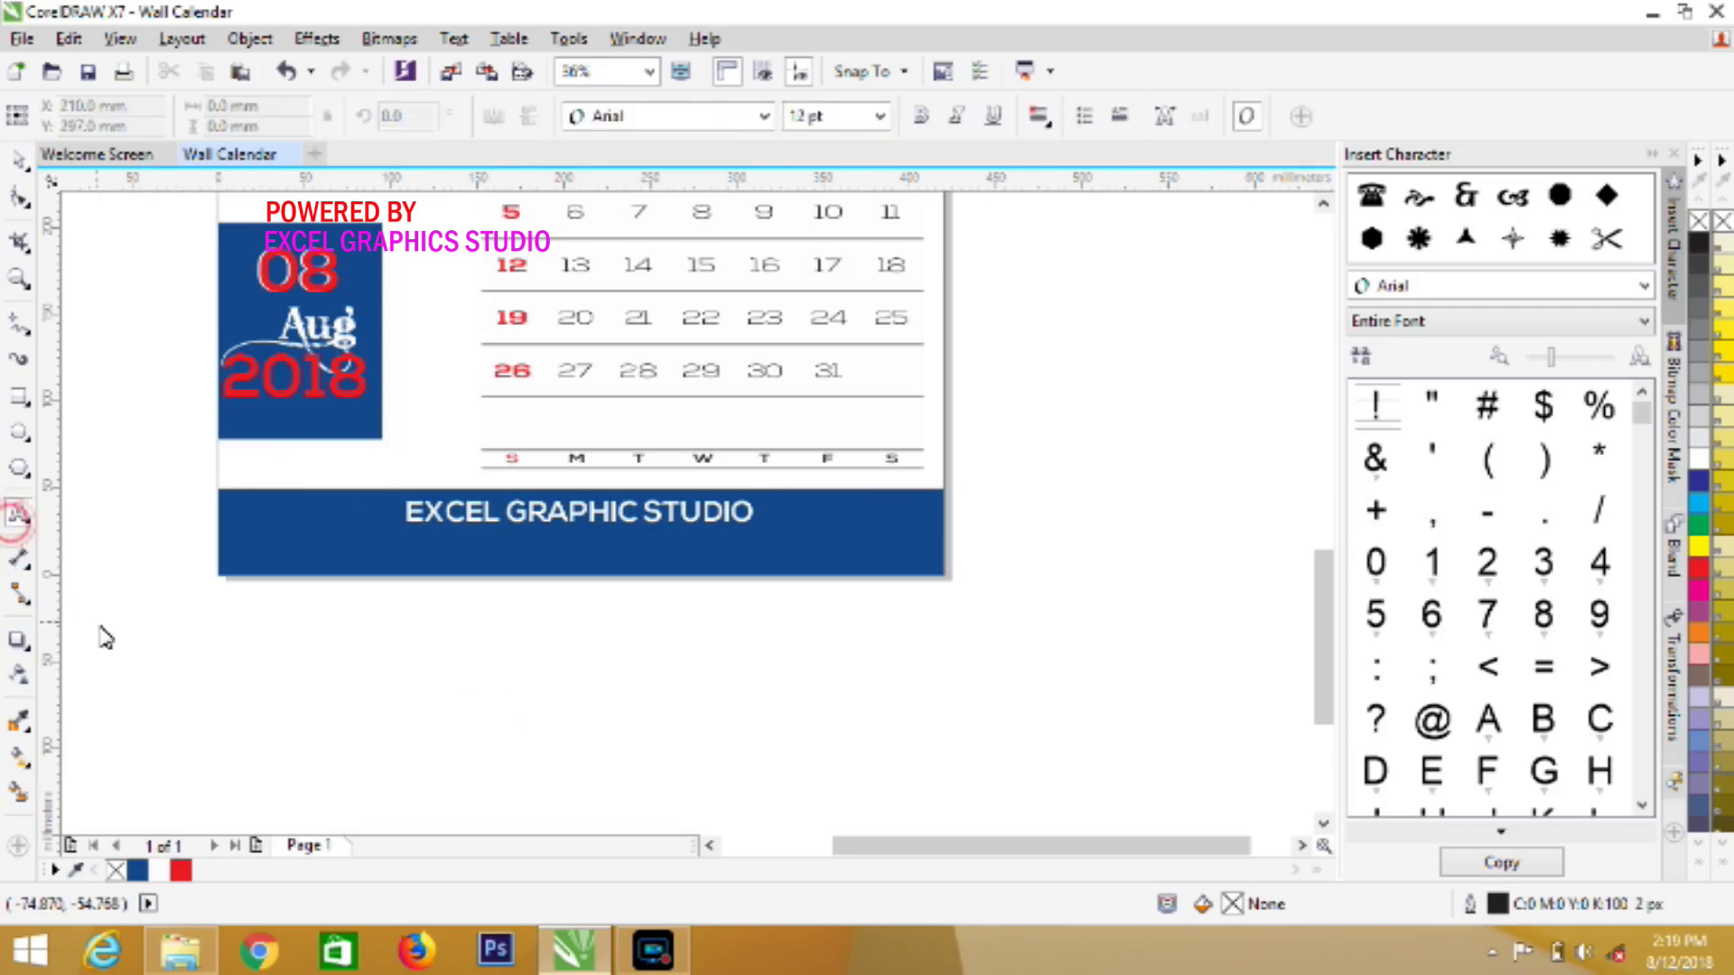
# Type the telephone and website contact lines in the footer below the studio name
pyautogui.click(234, 543)
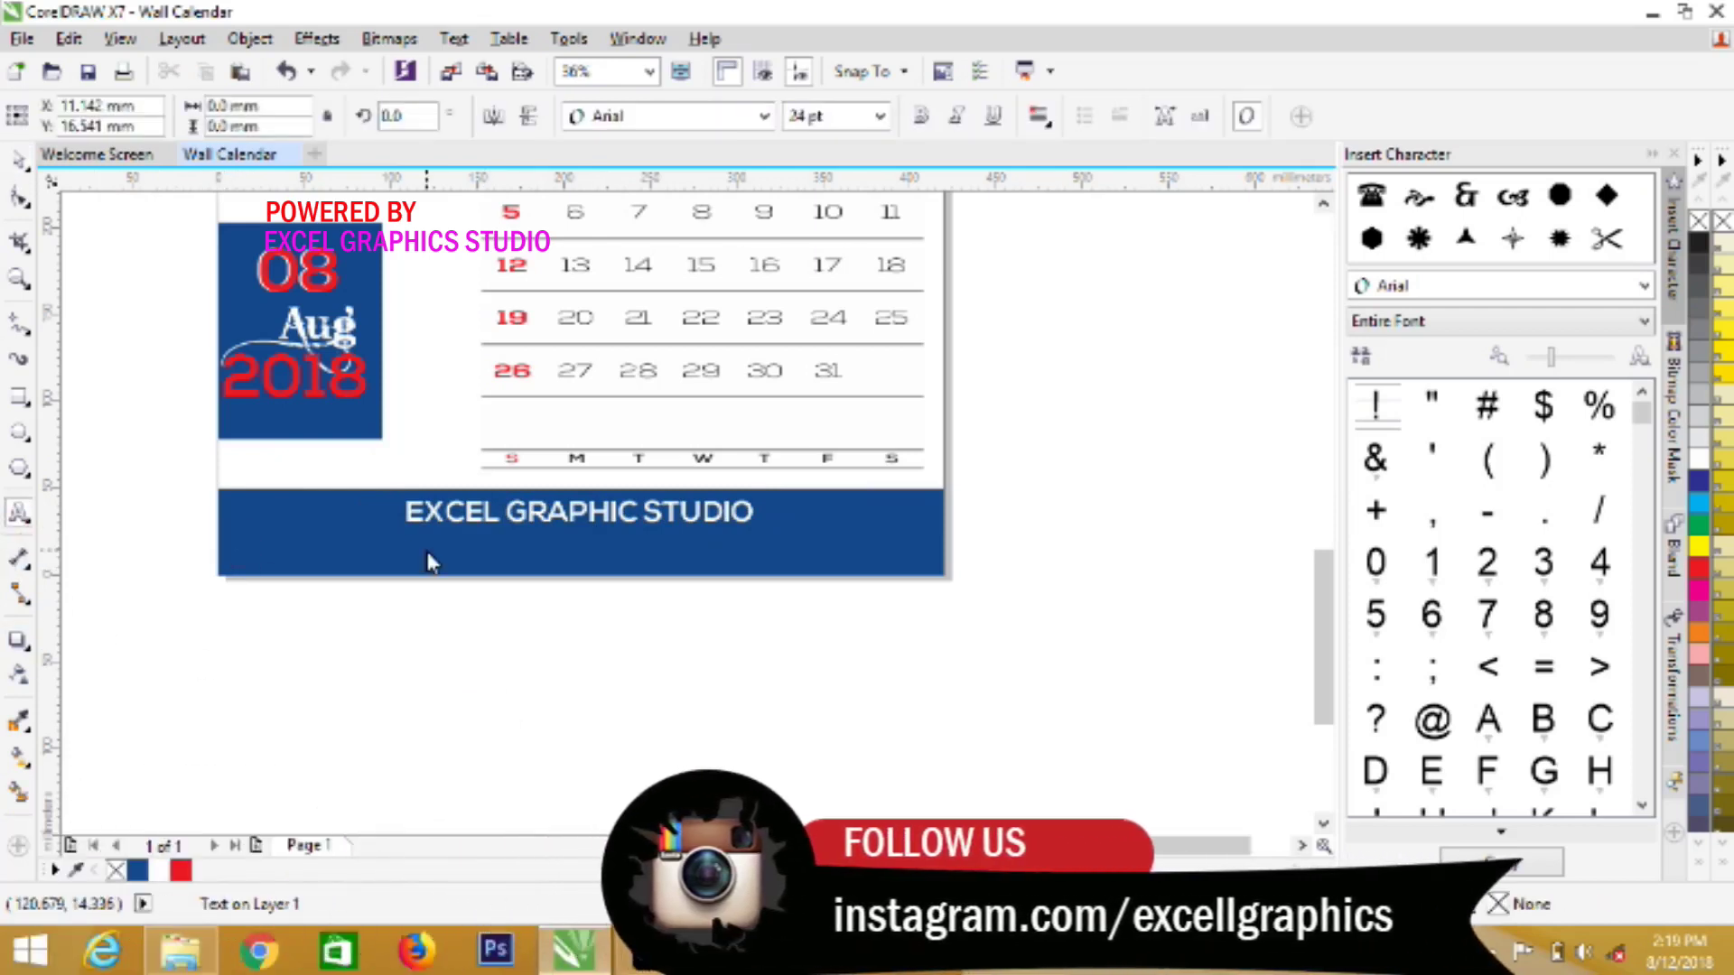
pyautogui.write('Te')
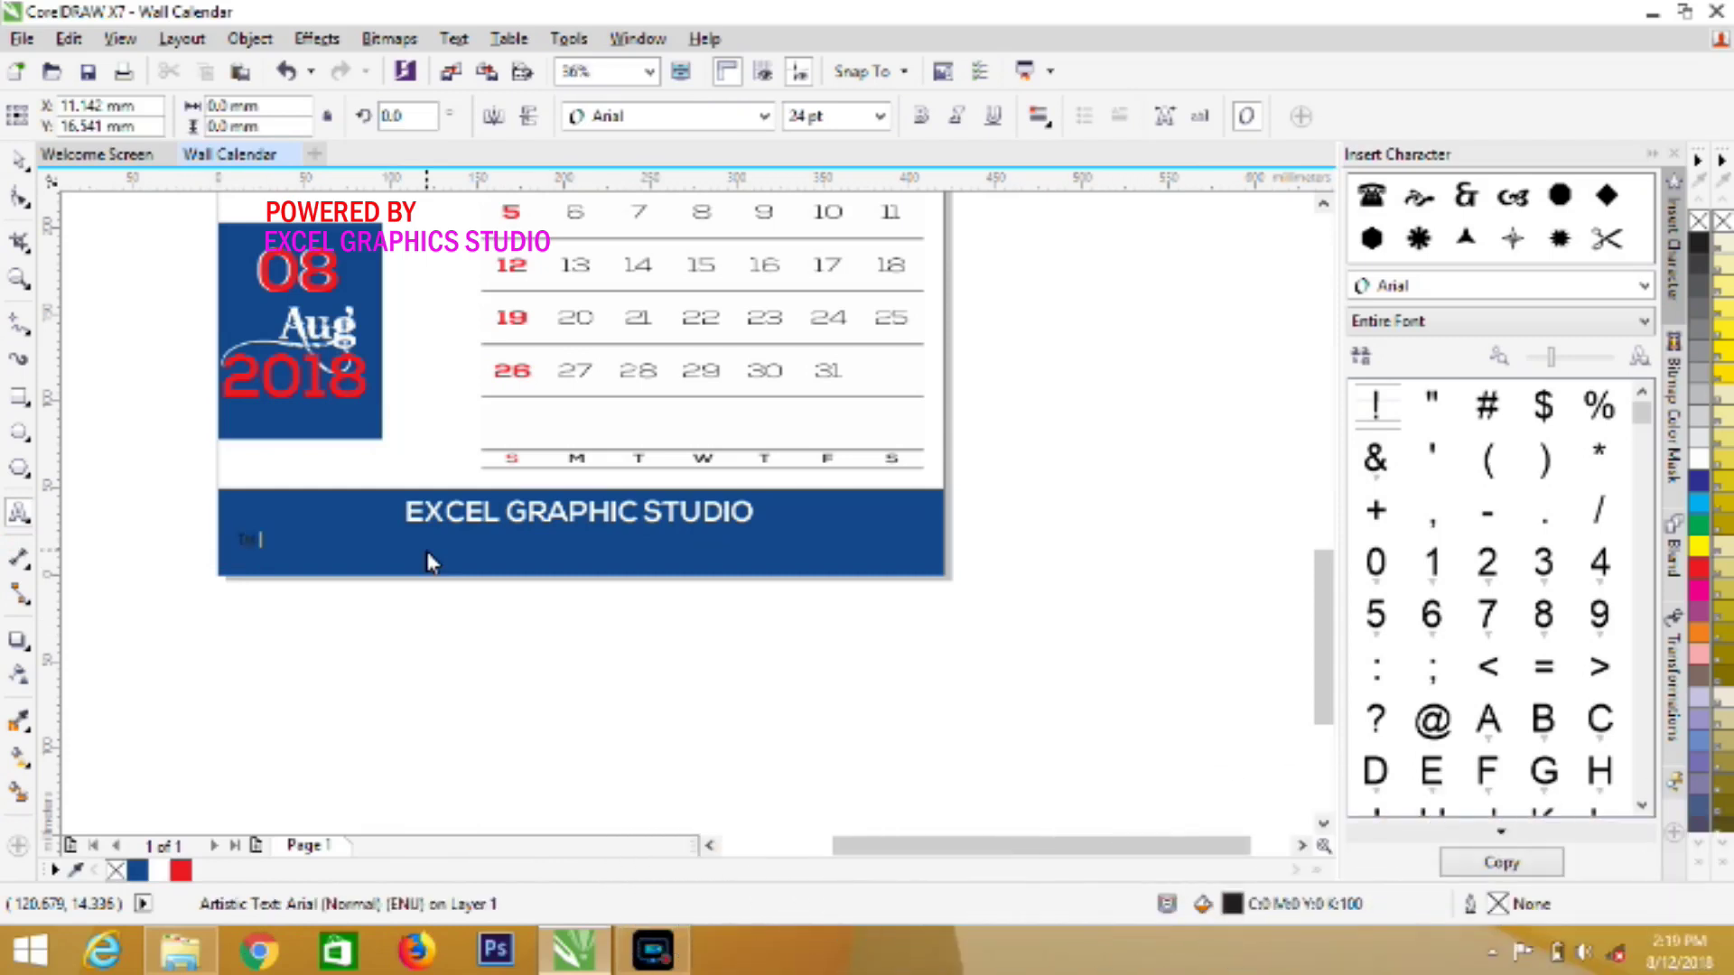
pyautogui.write('E')
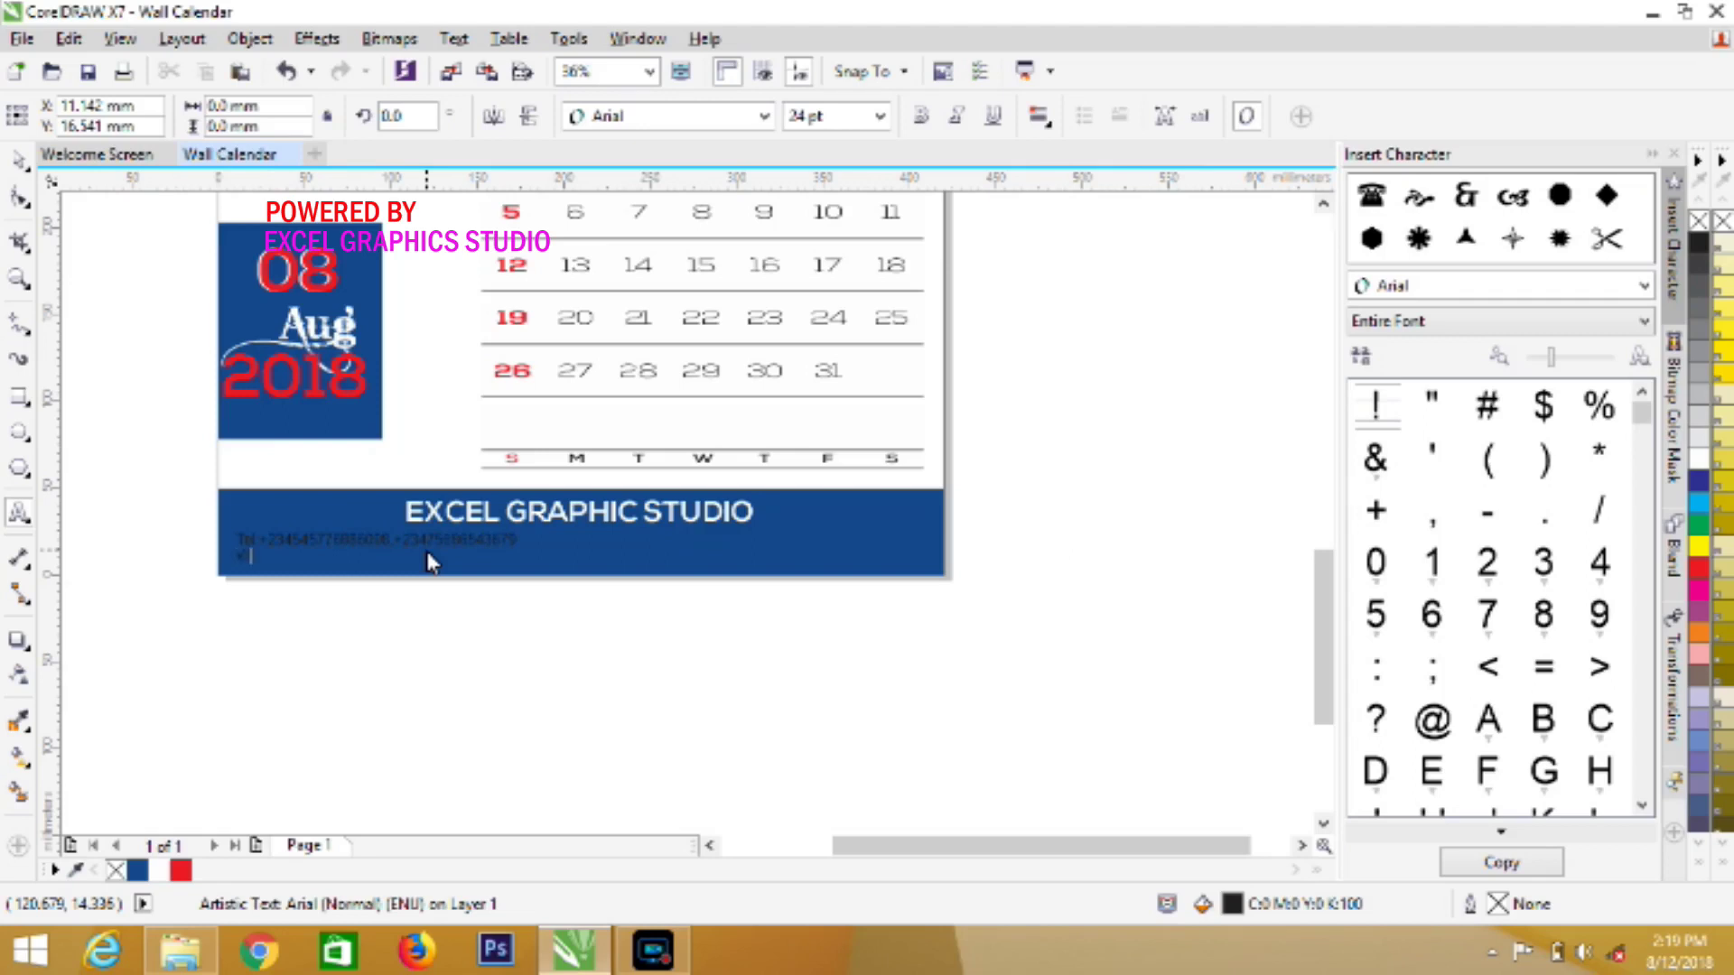
pyautogui.write('mail: email@website.com')
pyautogui.hotkey('ctrl', 'a')
pyautogui.press('Escape')
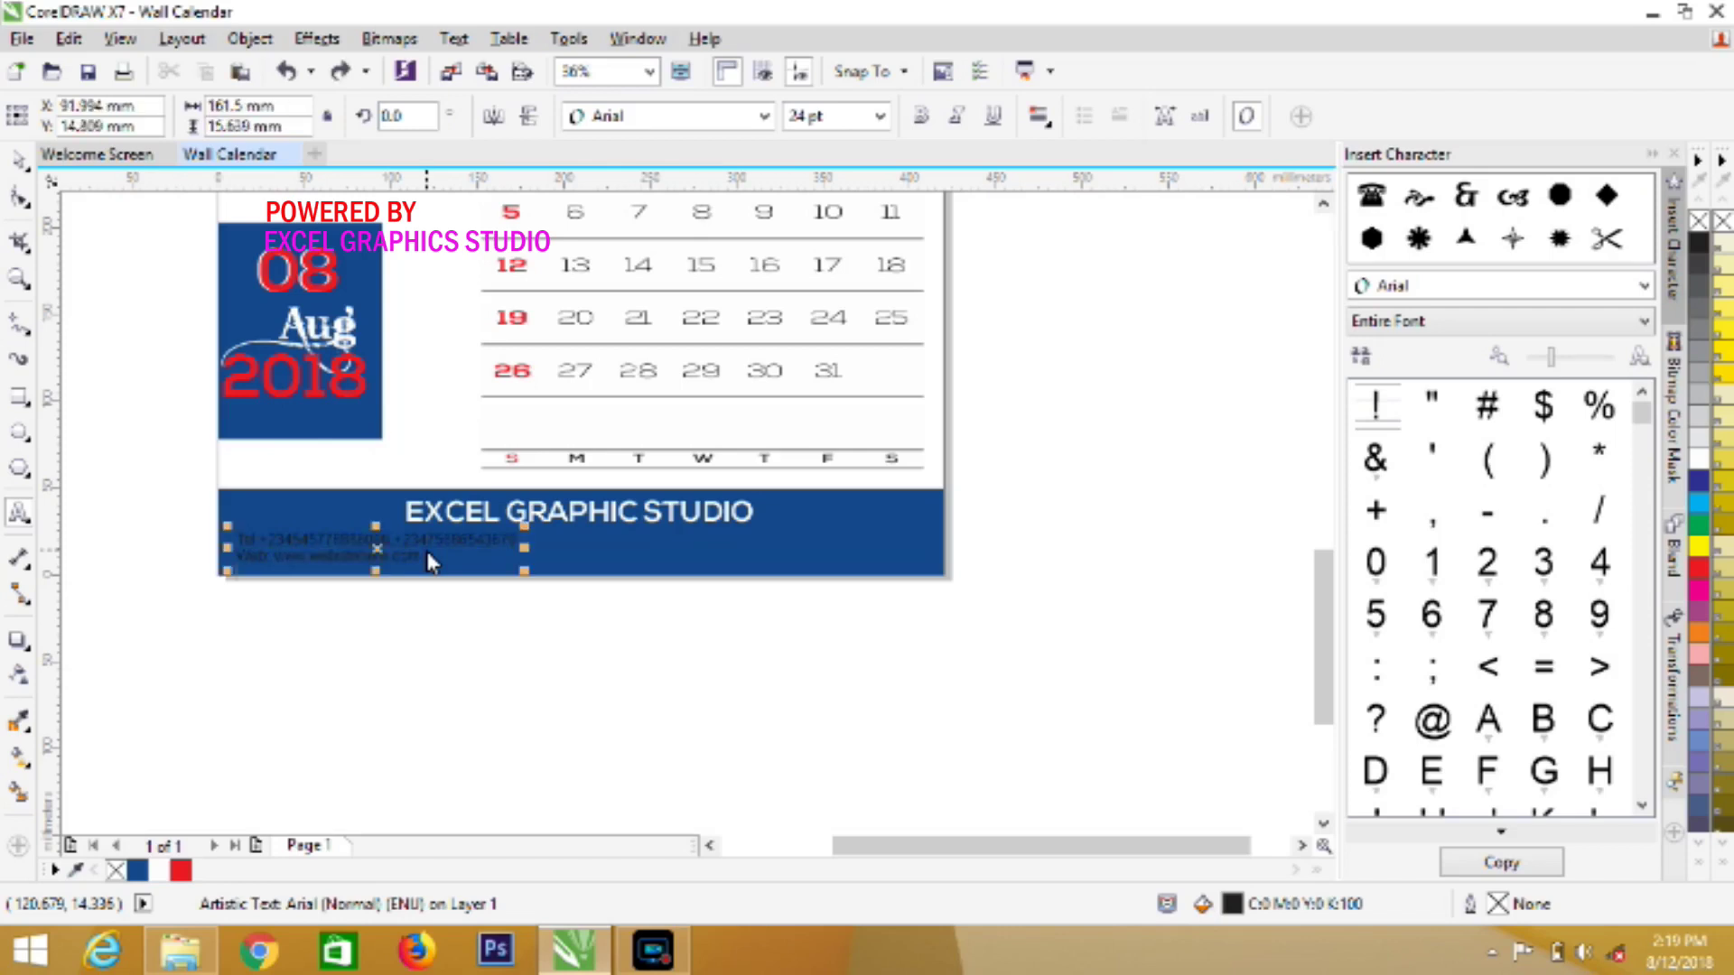
# Centre-align the two contact lines
pyautogui.doubleClick(426, 550)
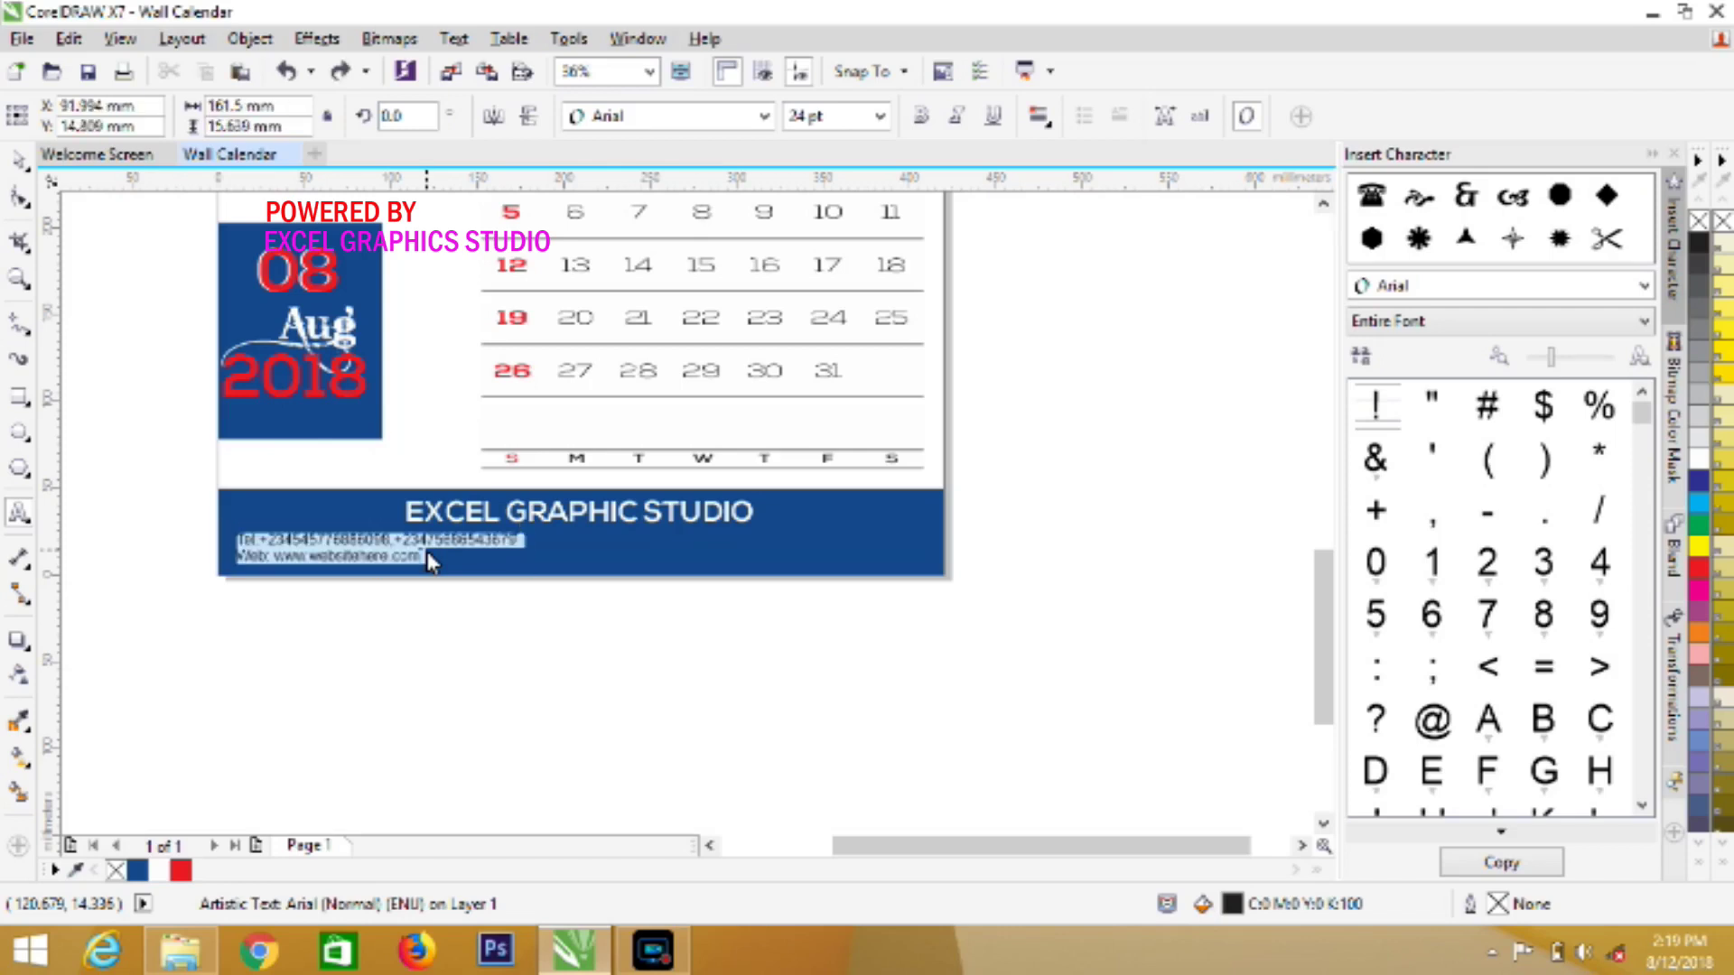
pyautogui.click(1050, 135)
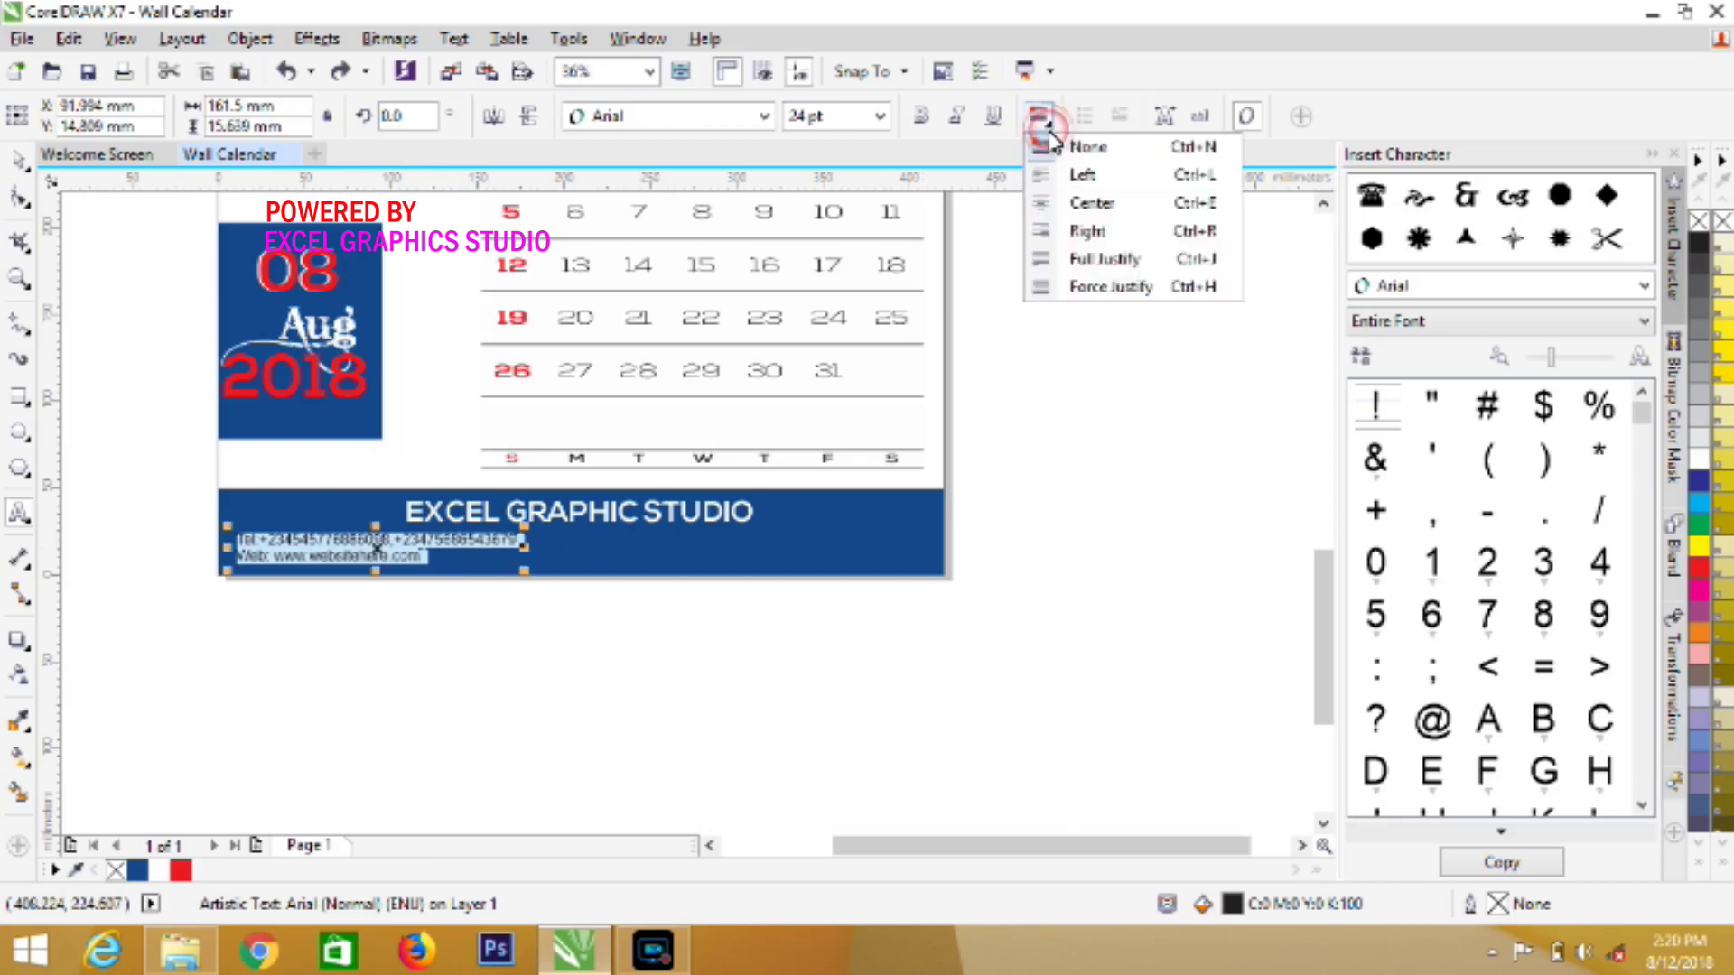
pyautogui.click(1109, 208)
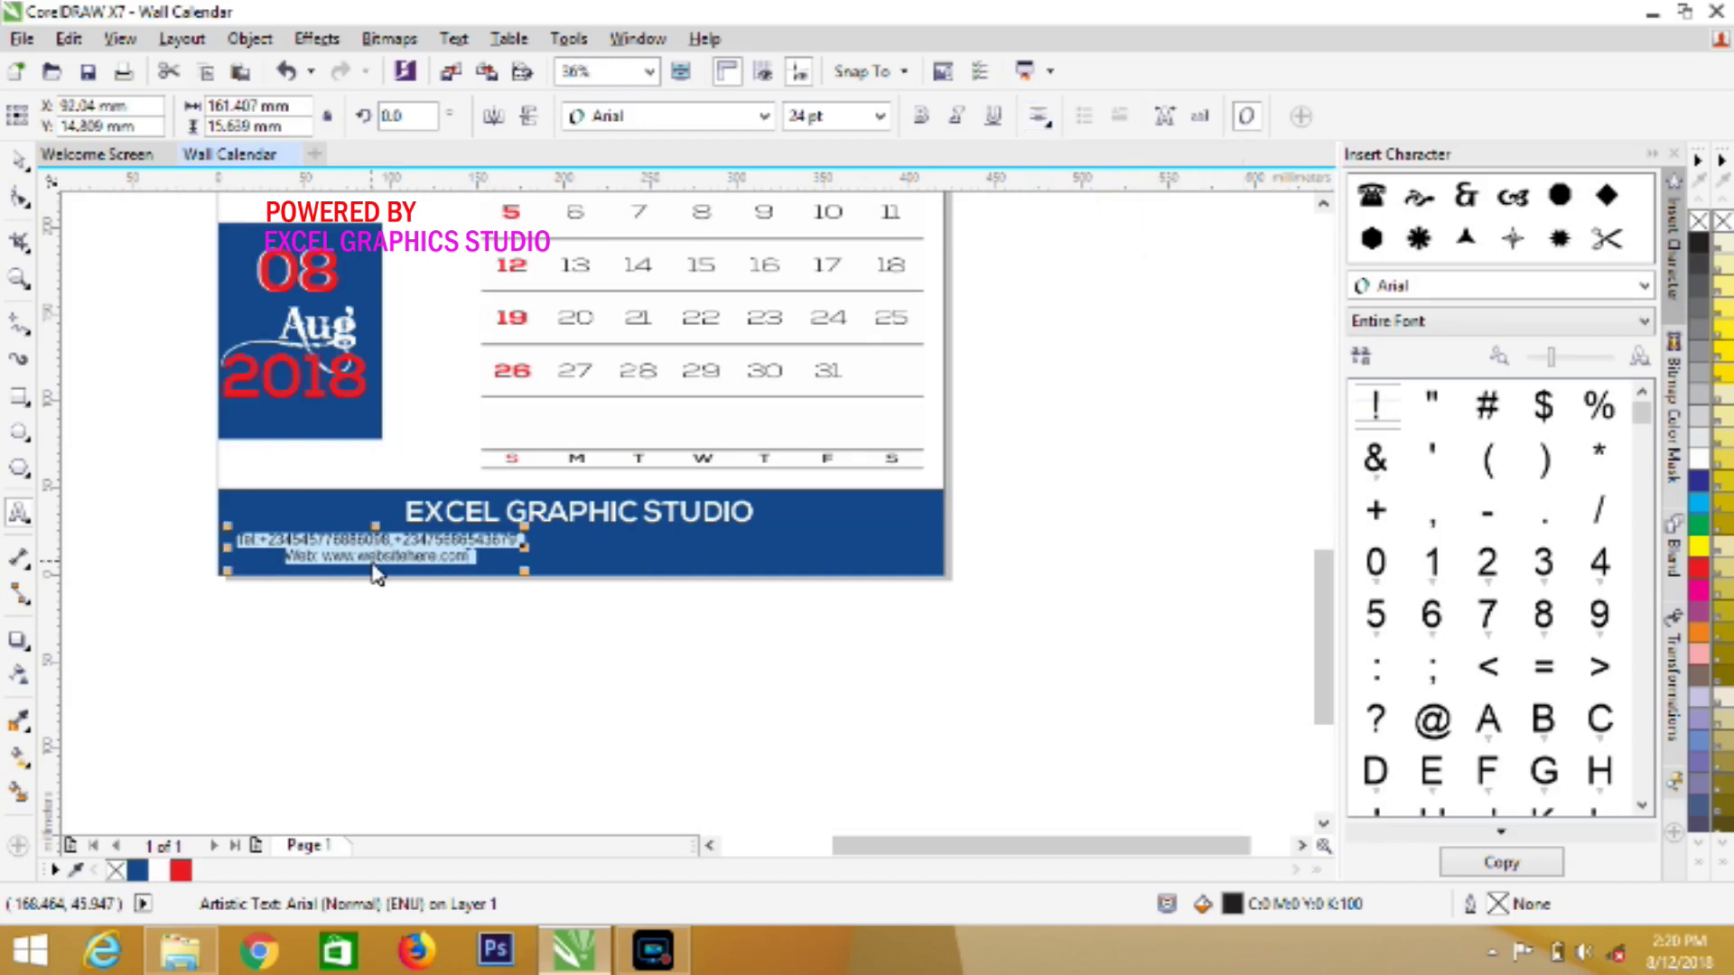
# Centre the contact block under the studio name and make it white
pyautogui.moveTo(372, 556); pyautogui.dragTo(569, 551)
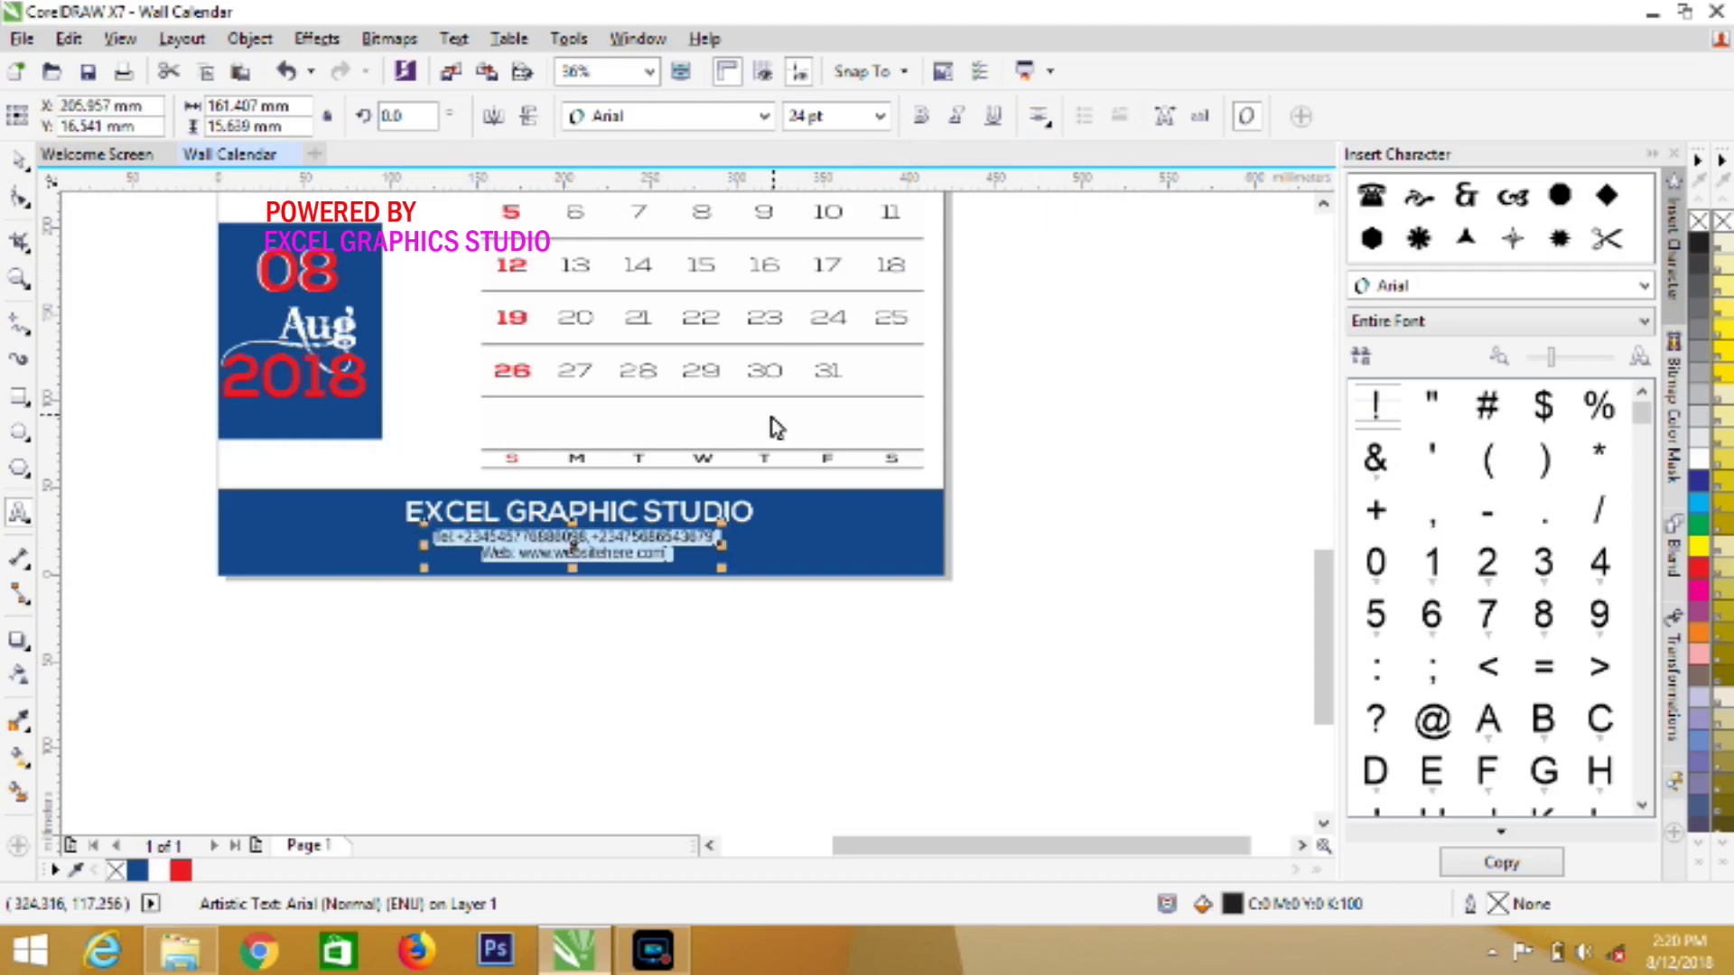
pyautogui.click(183, 870)
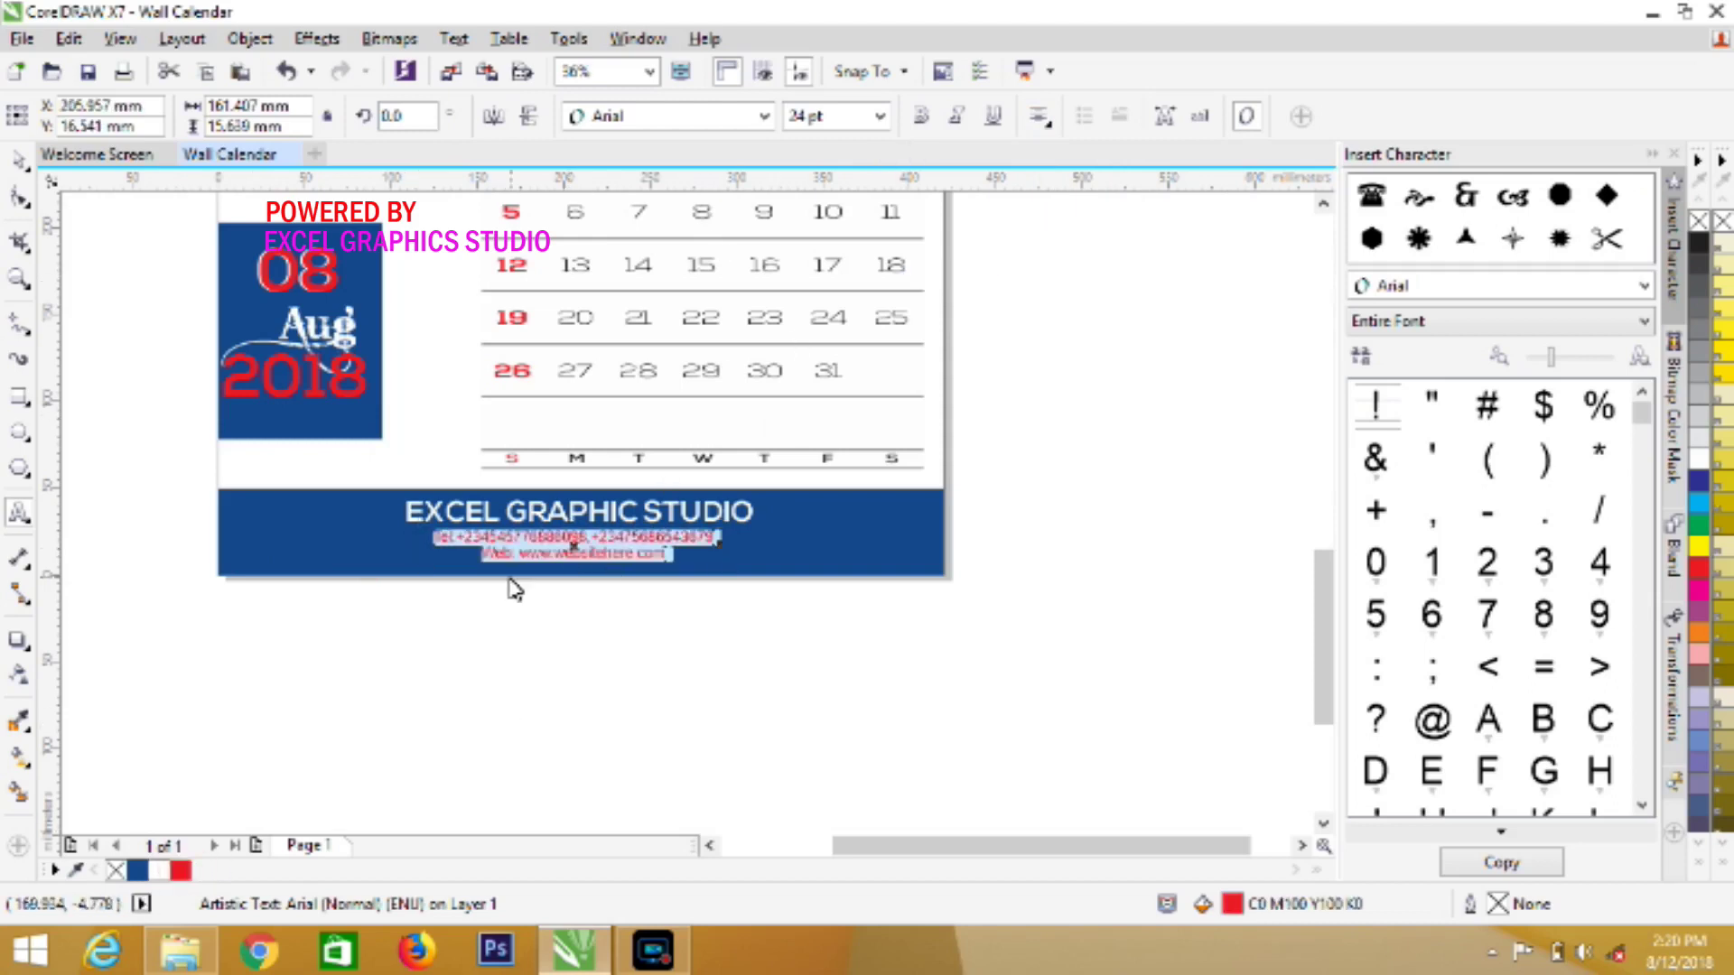
pyautogui.click(158, 871)
# Colour the Tel and Web labels red, leaving the numbers and address white
pyautogui.click(475, 547)
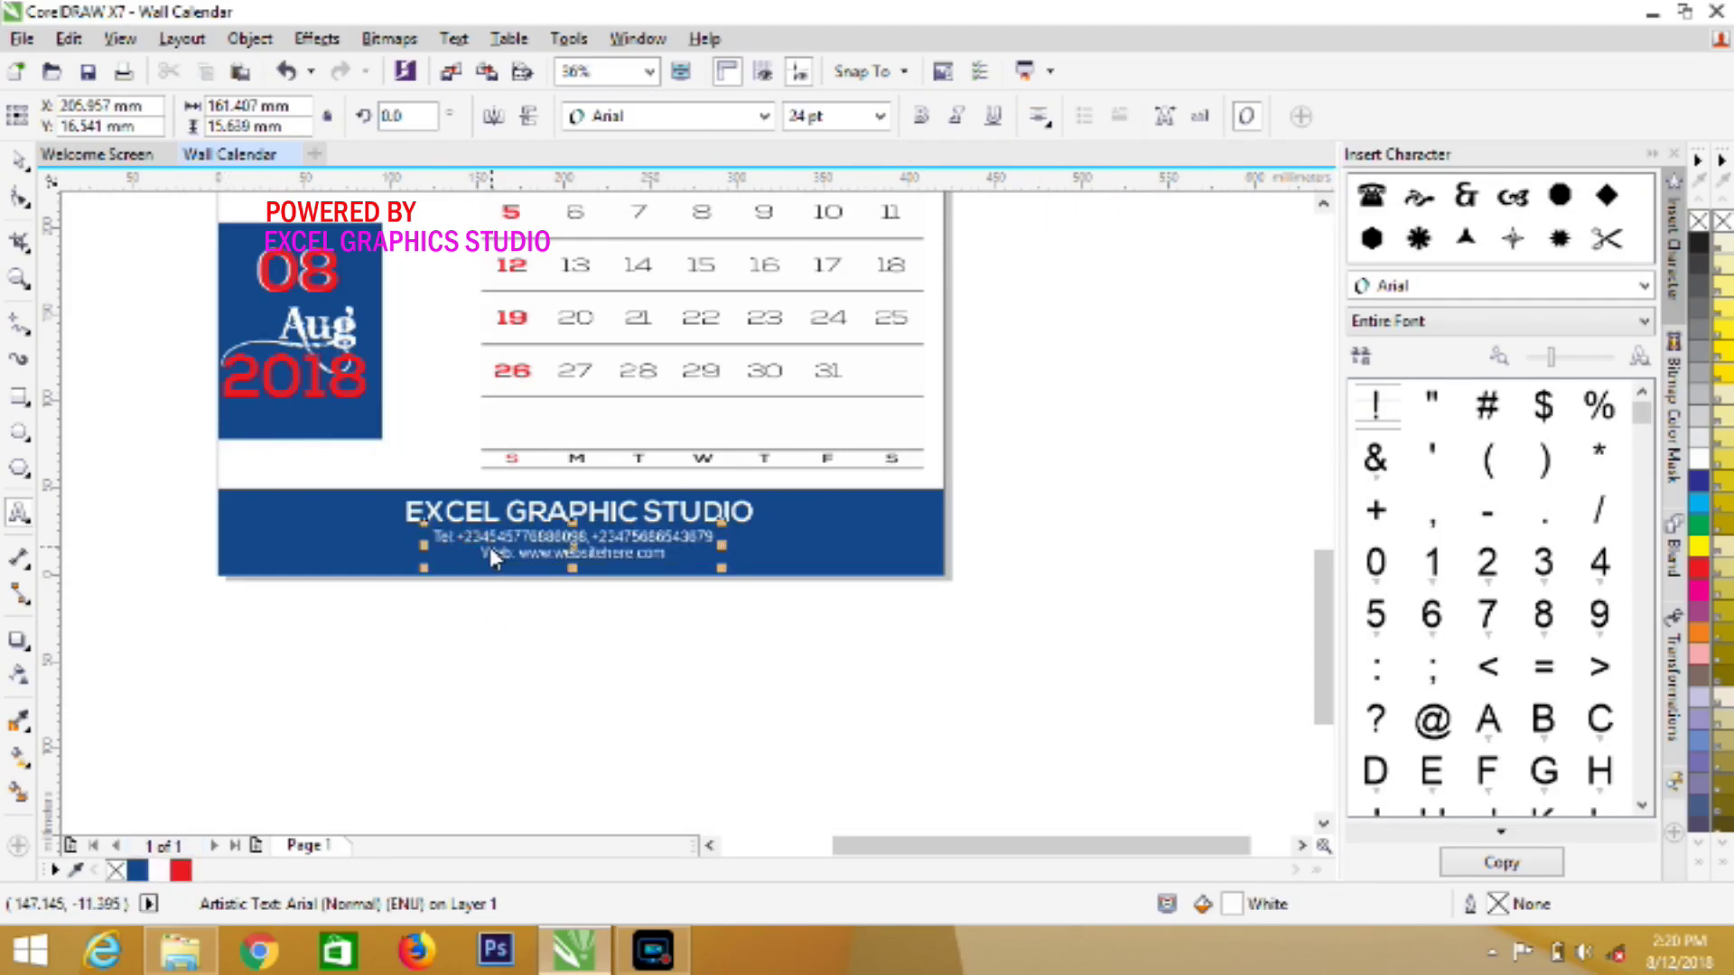
pyautogui.click(459, 548)
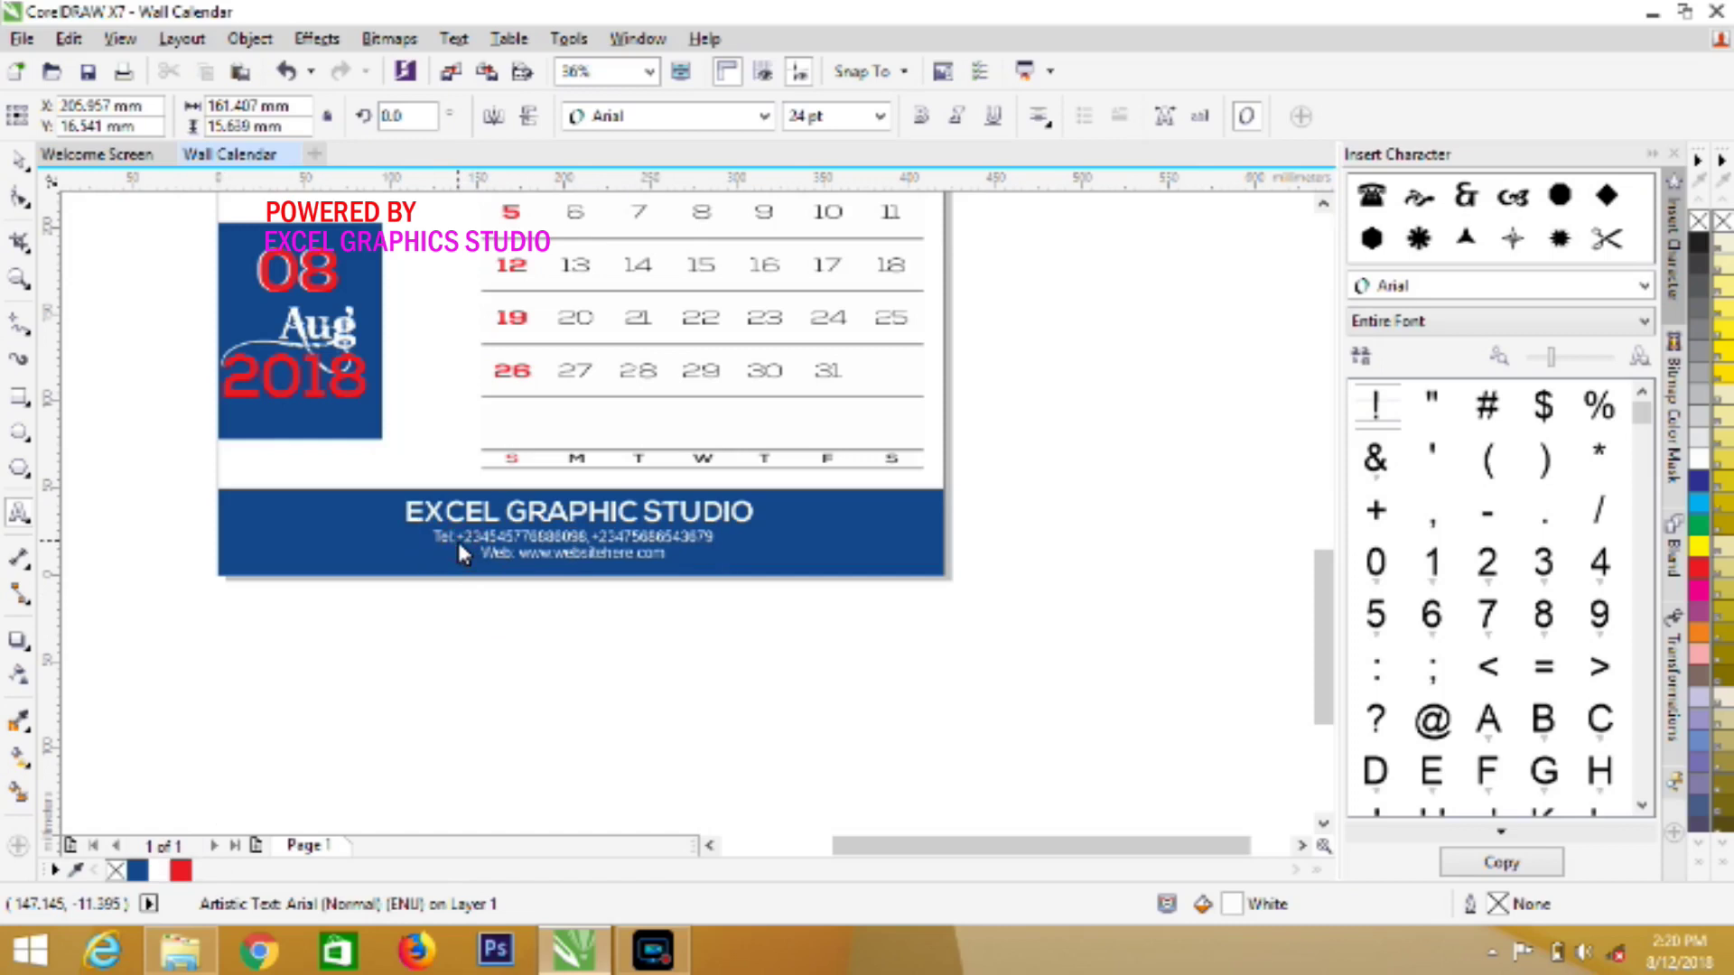
pyautogui.click(181, 871)
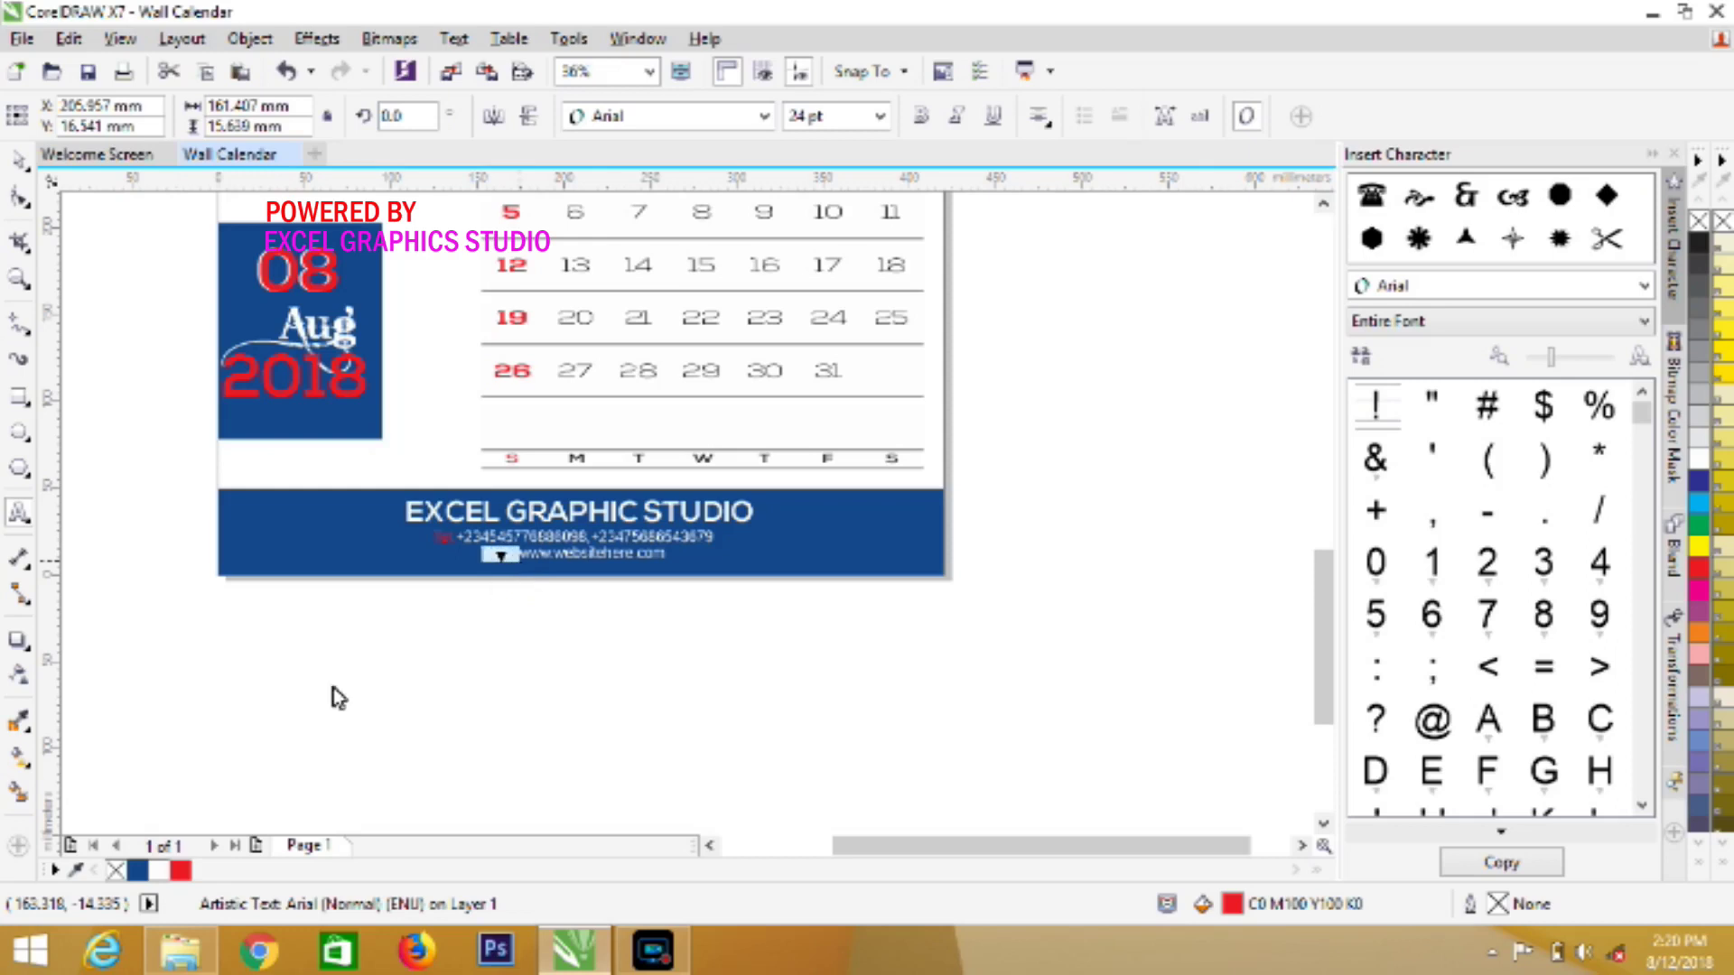
pyautogui.click(180, 870)
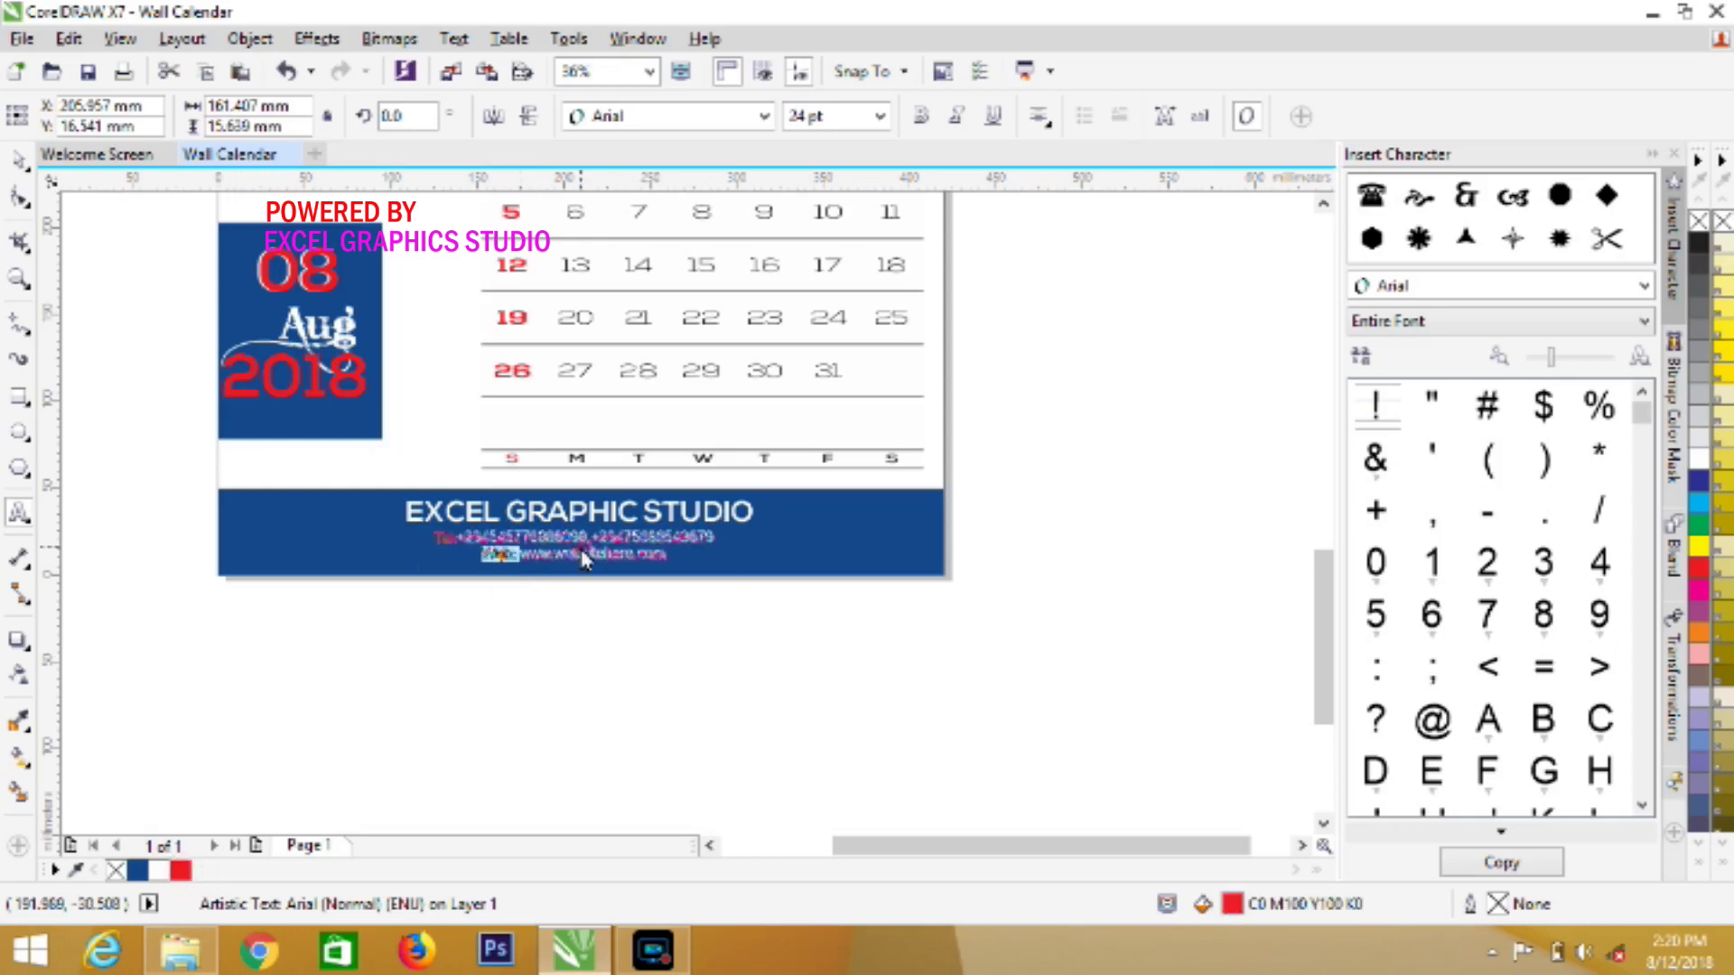
pyautogui.press('Escape')
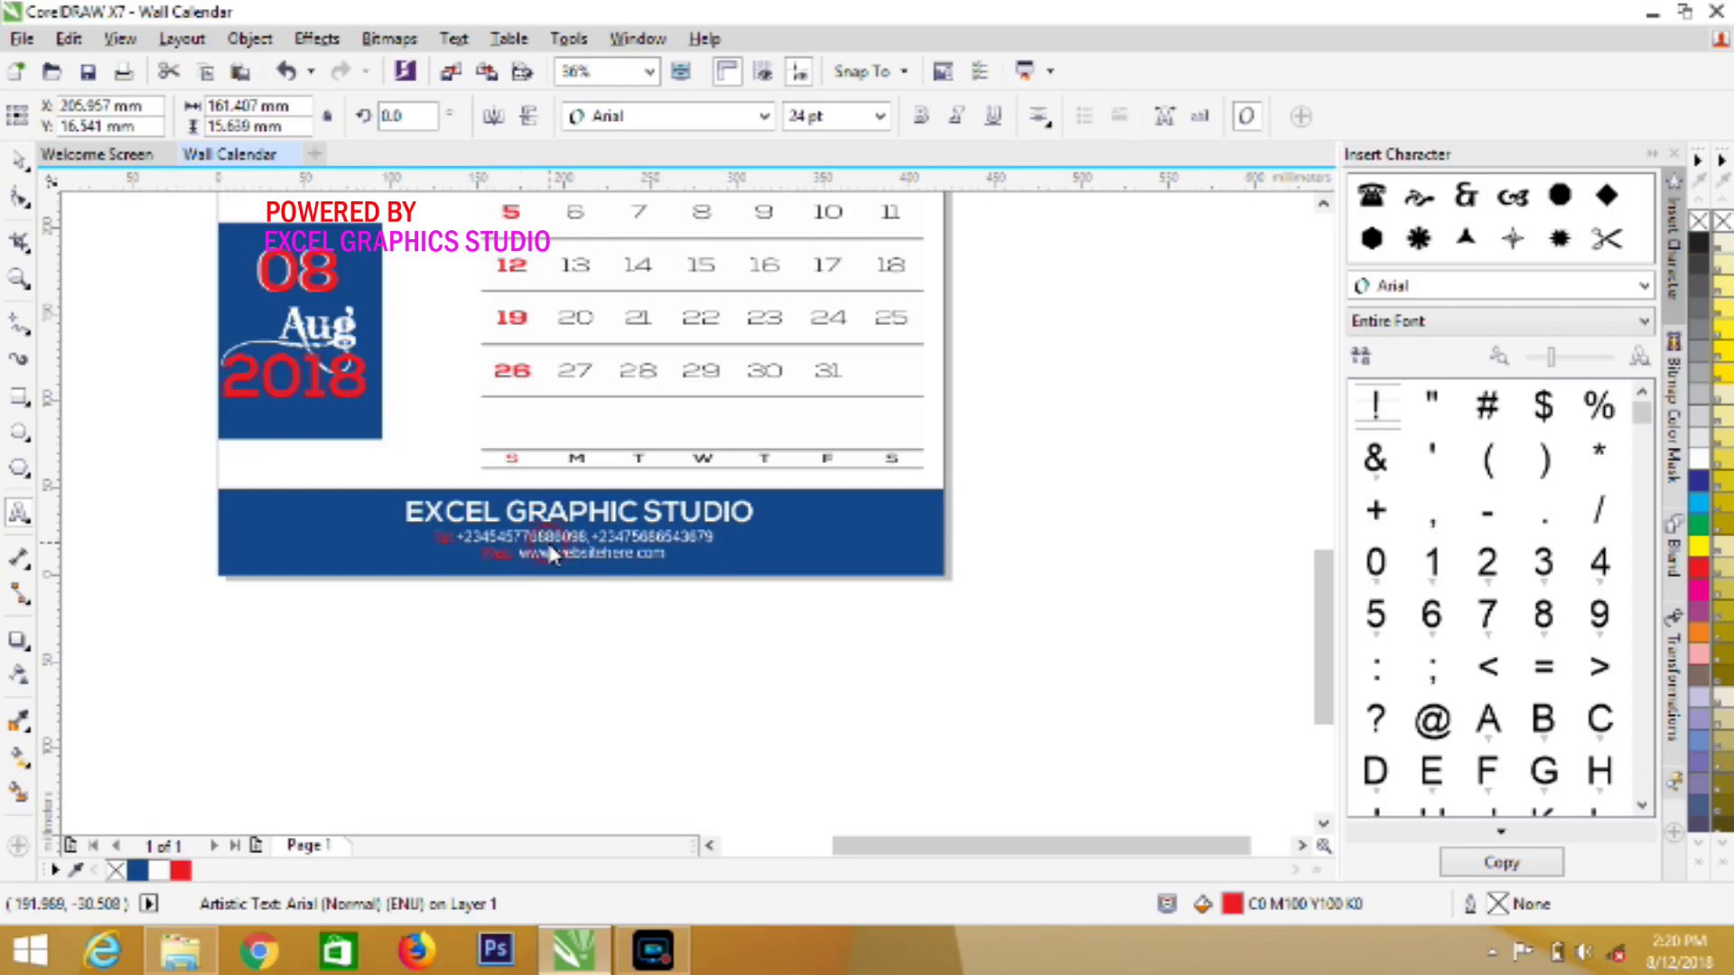
pyautogui.tripleClick(551, 554)
# Set the contact text to 24 pt, first trying Bernard MT Condensed
pyautogui.click(767, 118)
pyautogui.click(767, 117)
pyautogui.click(768, 118)
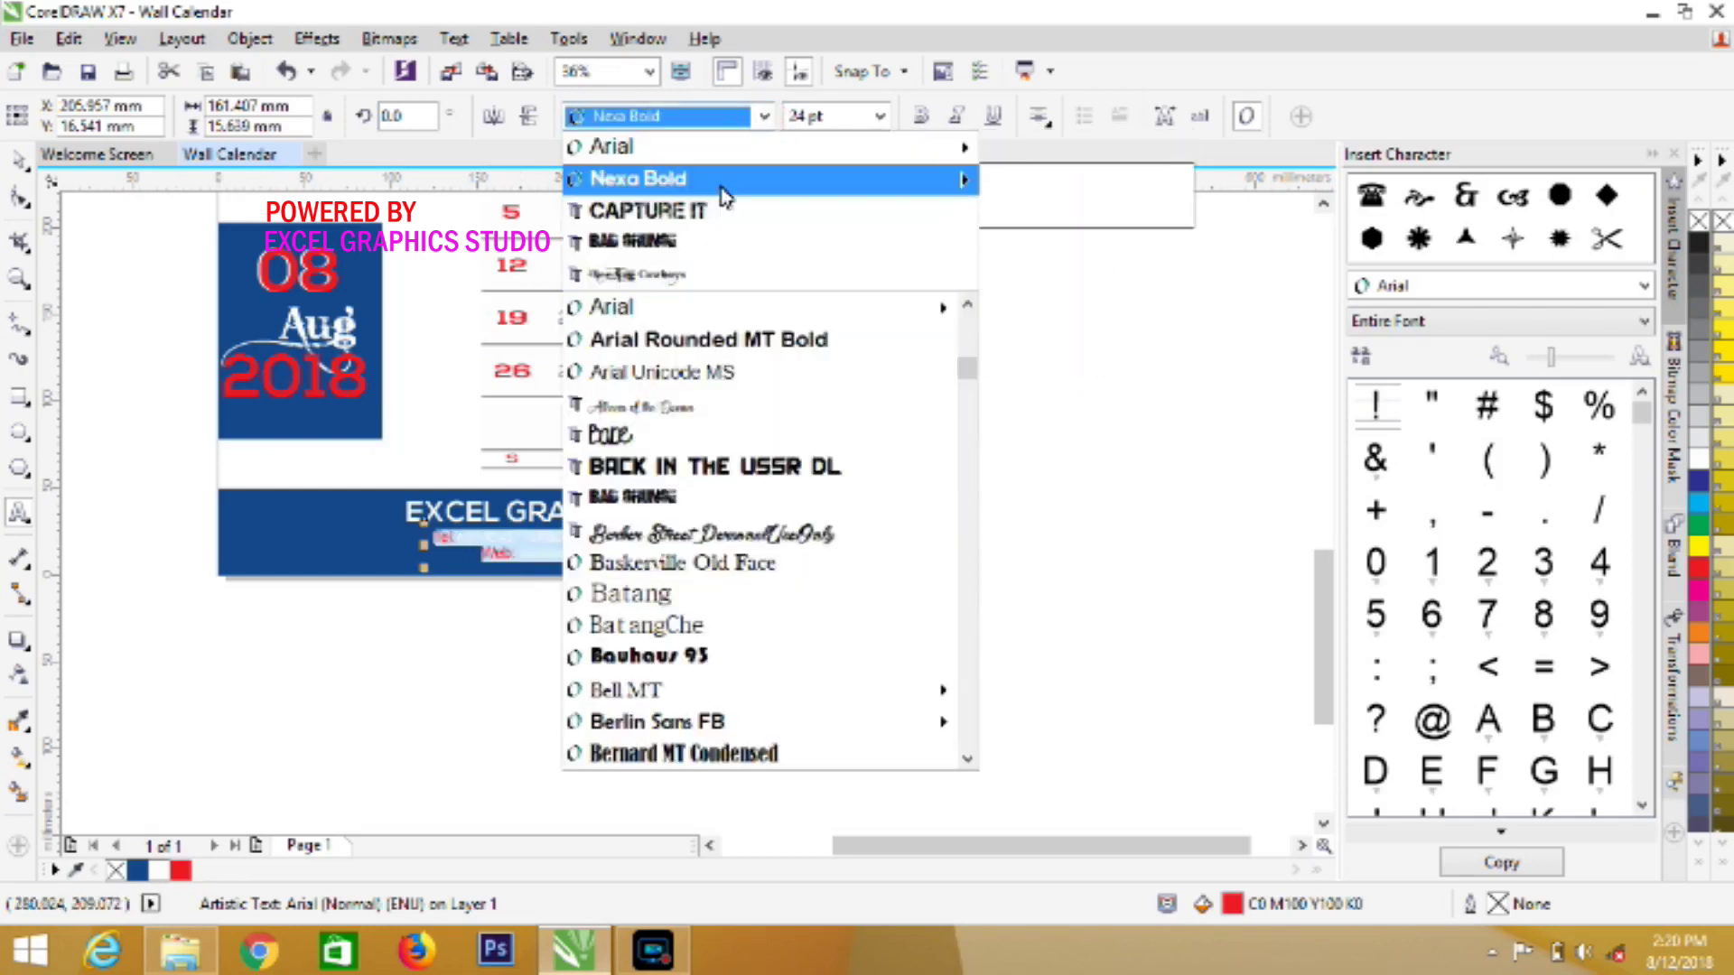
pyautogui.moveTo(723, 185)
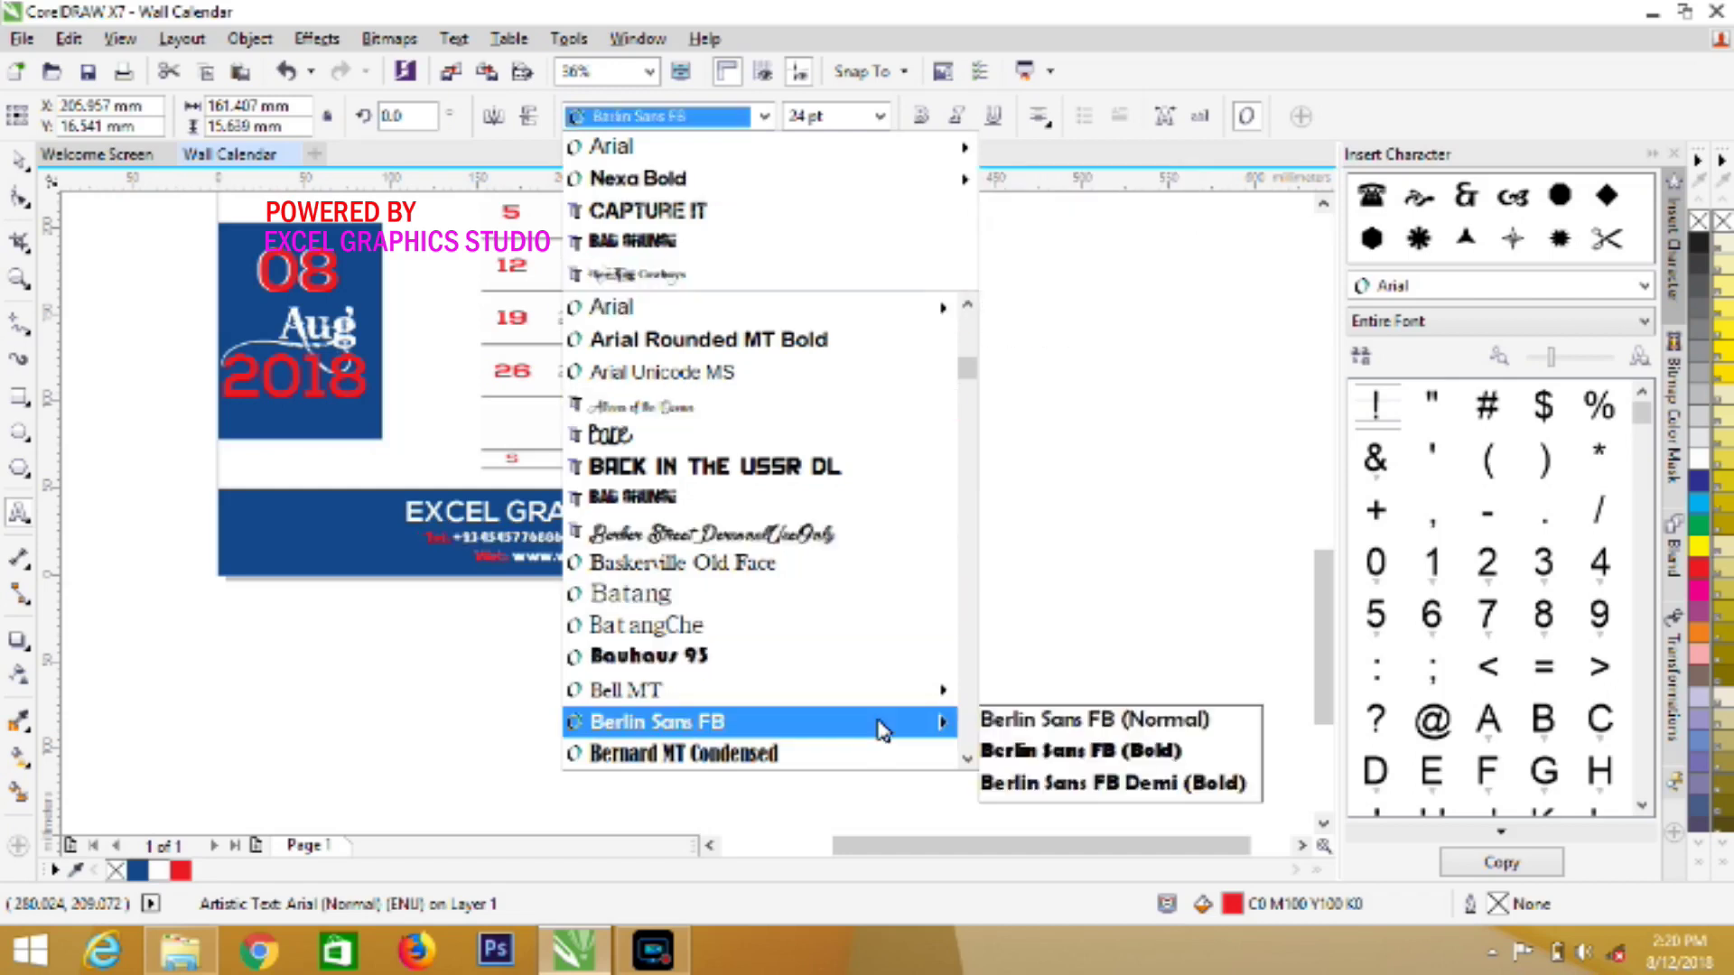
pyautogui.click(909, 761)
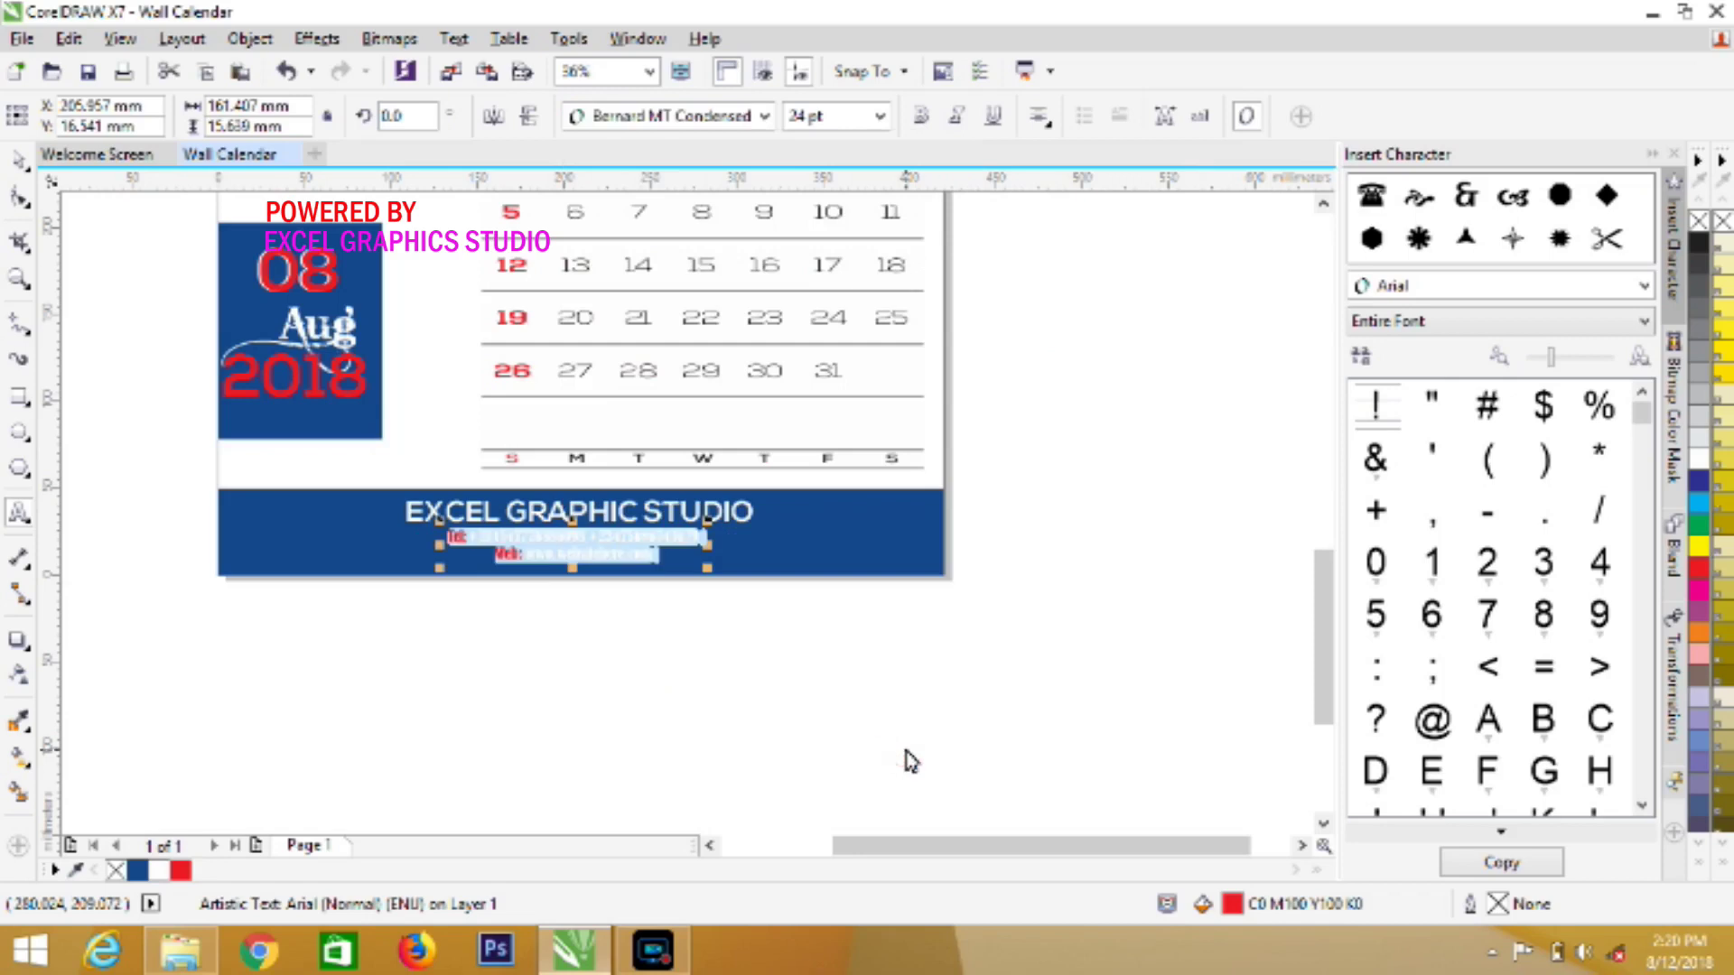
pyautogui.click(882, 117)
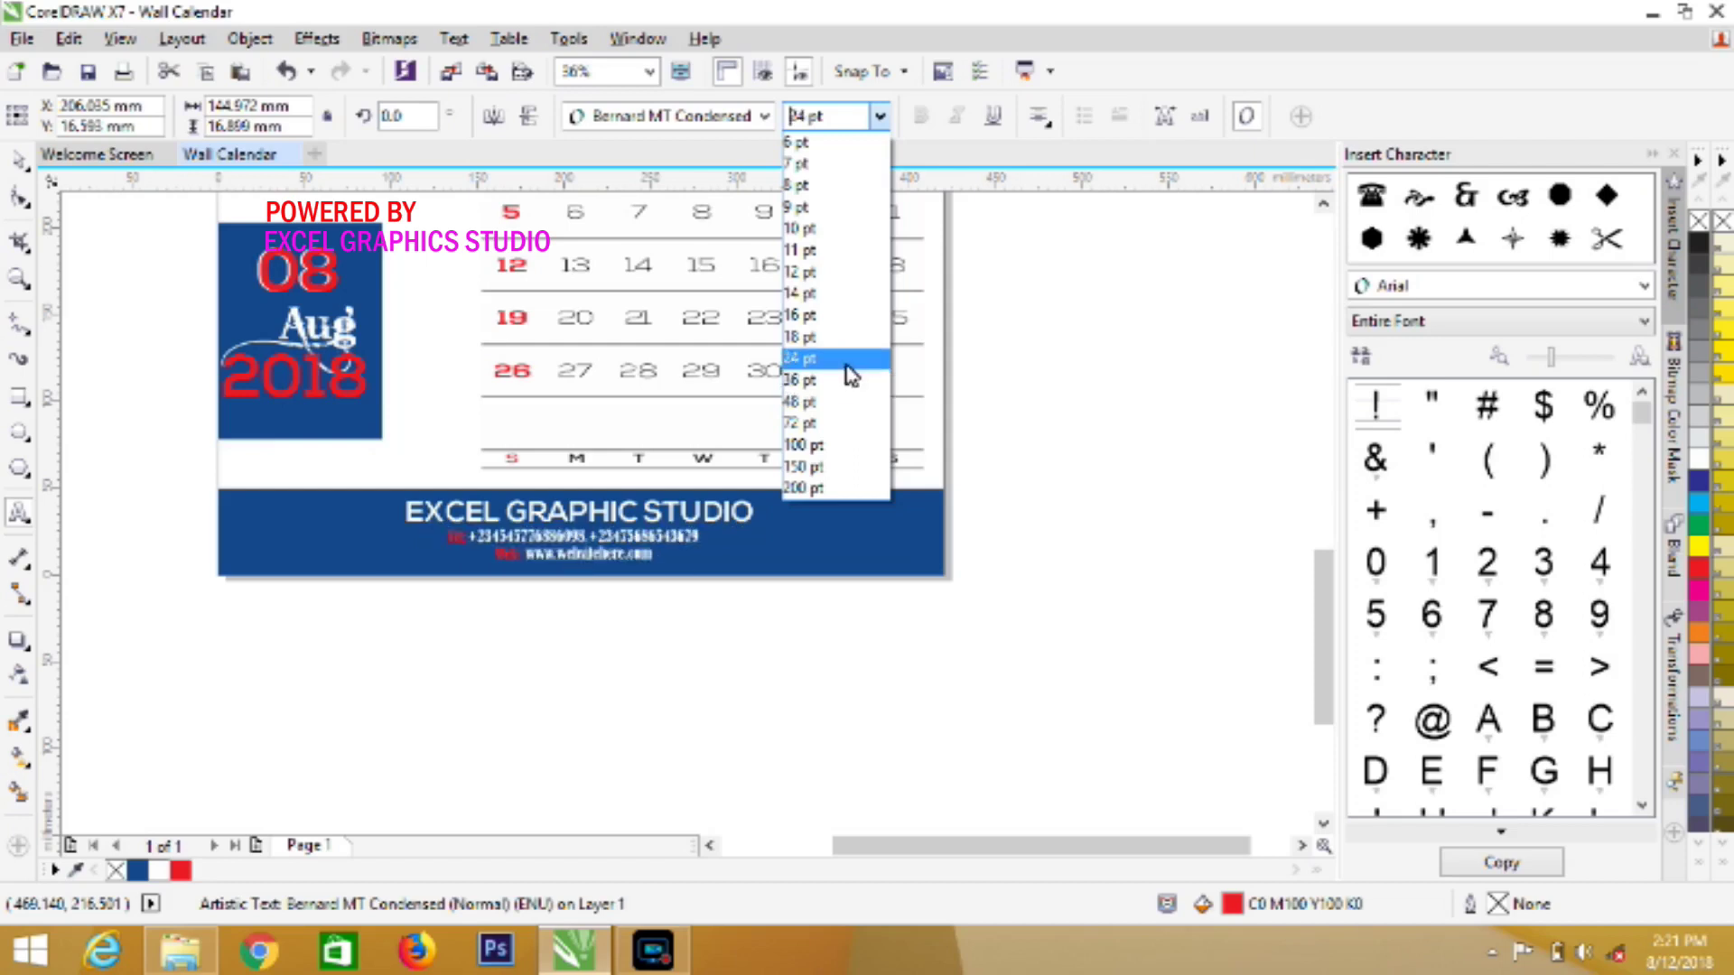
pyautogui.click(847, 359)
# Change the contact text font to Berlin Sans FB Normal
pyautogui.click(768, 118)
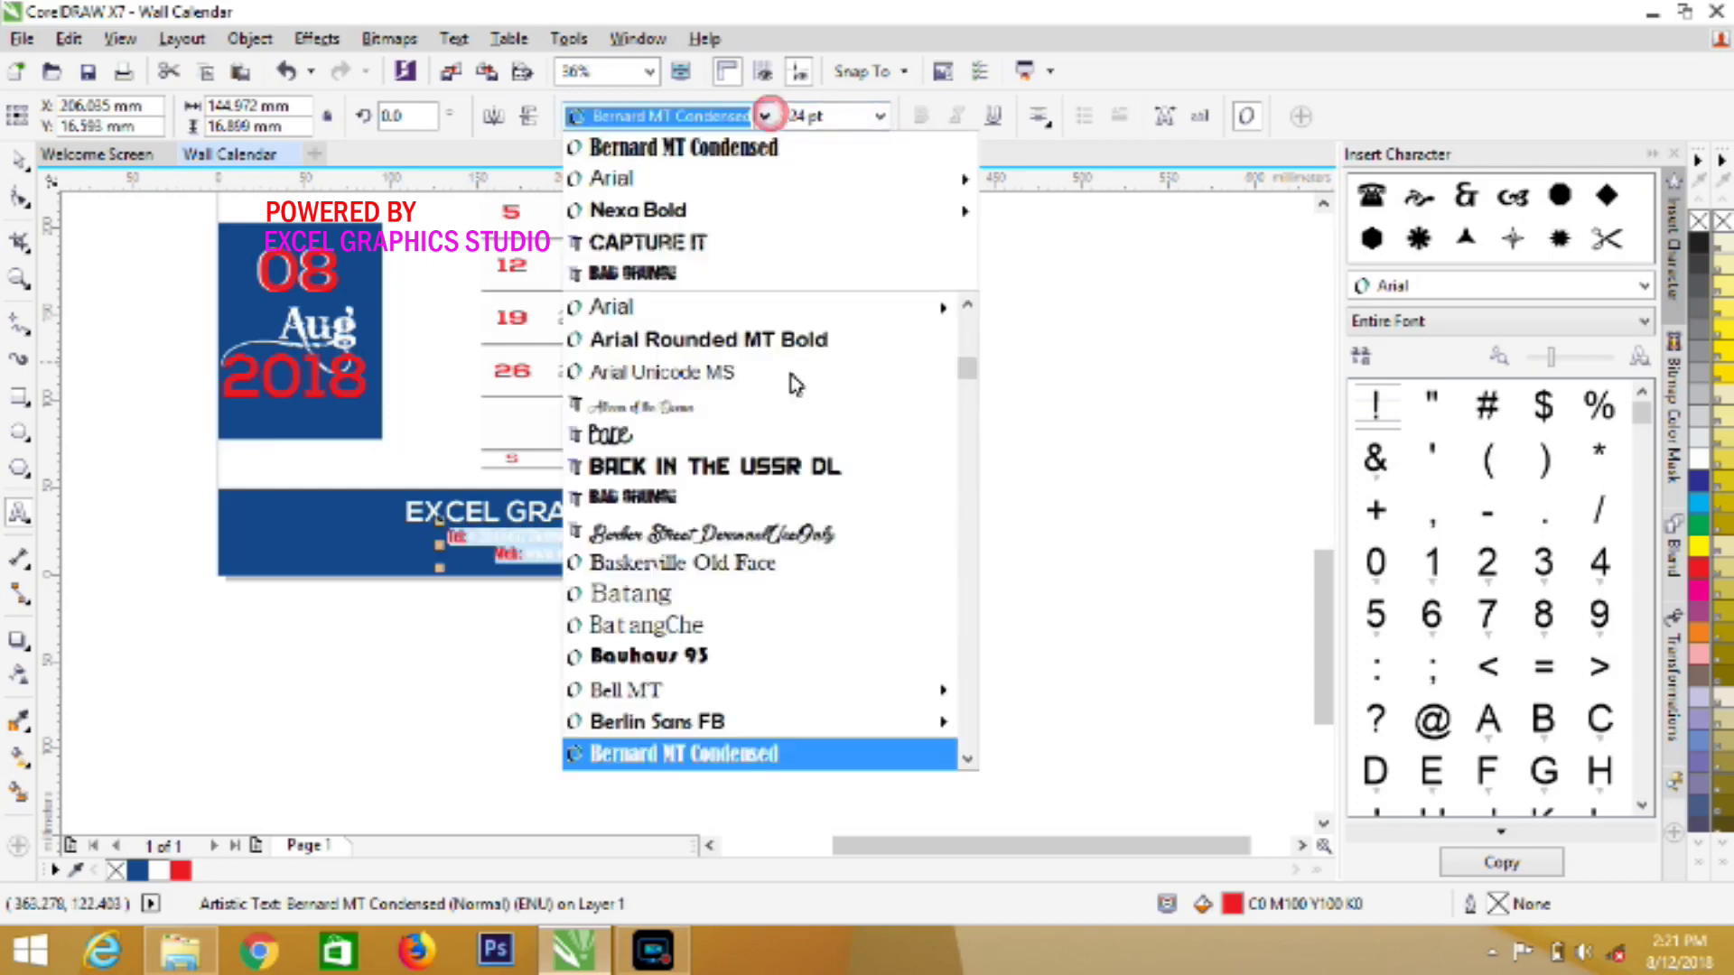
pyautogui.moveTo(837, 728)
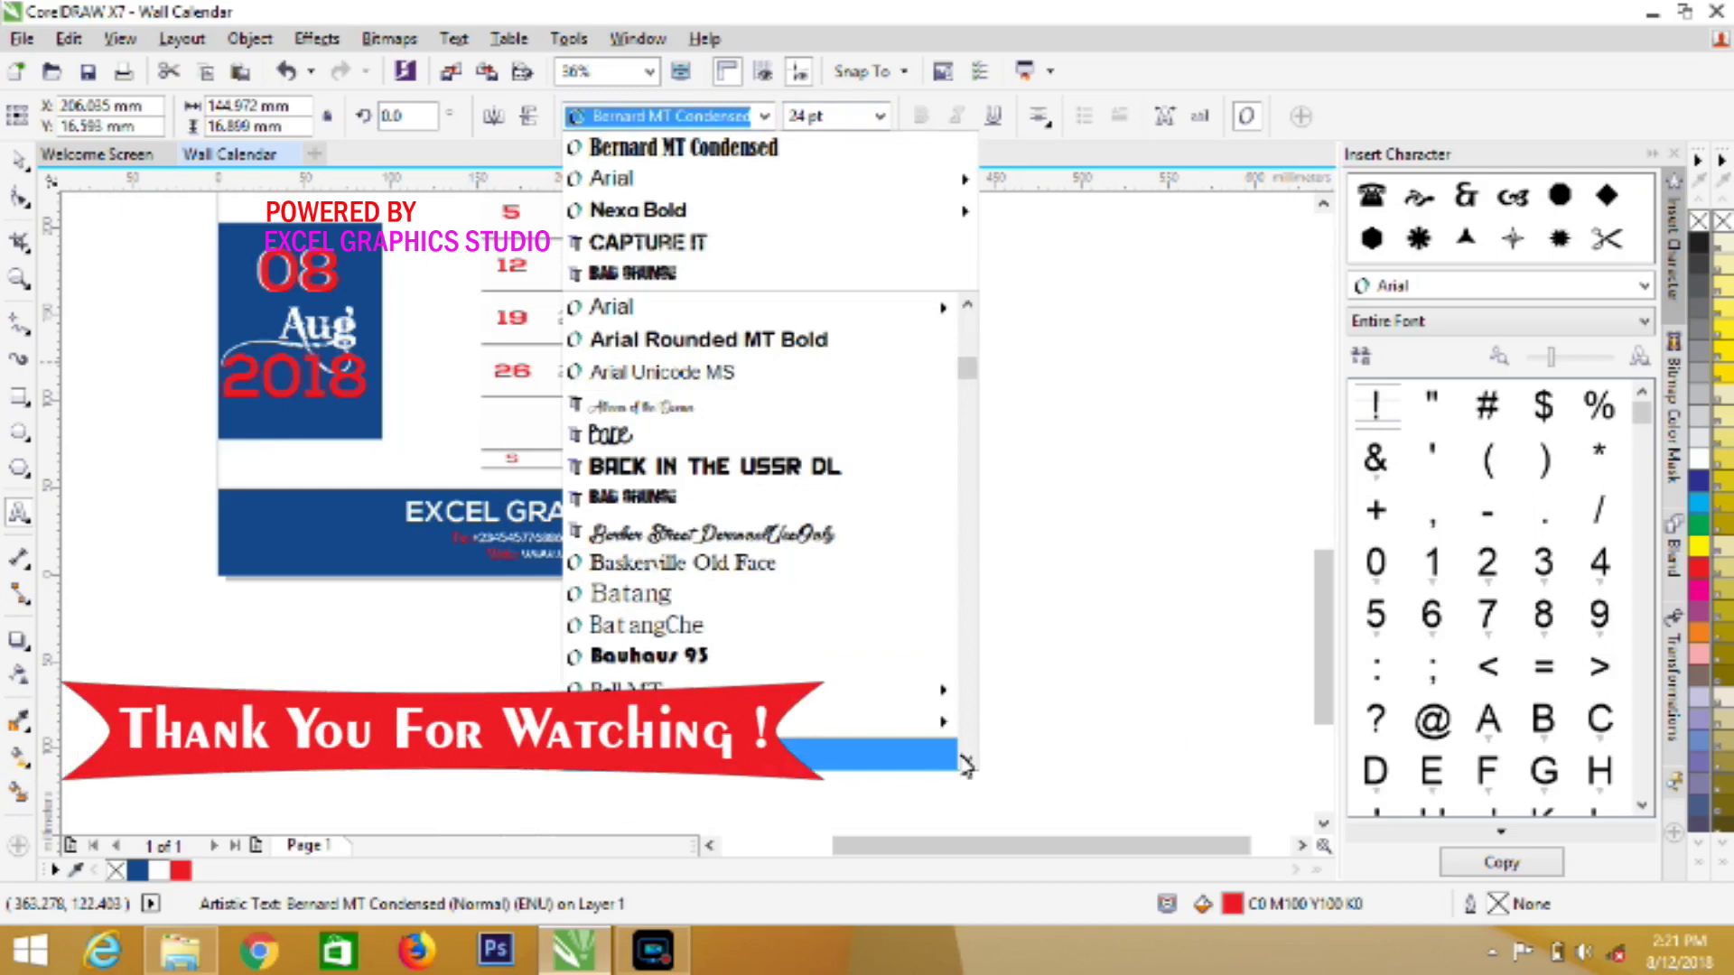
pyautogui.scroll(-1, 867, 709)
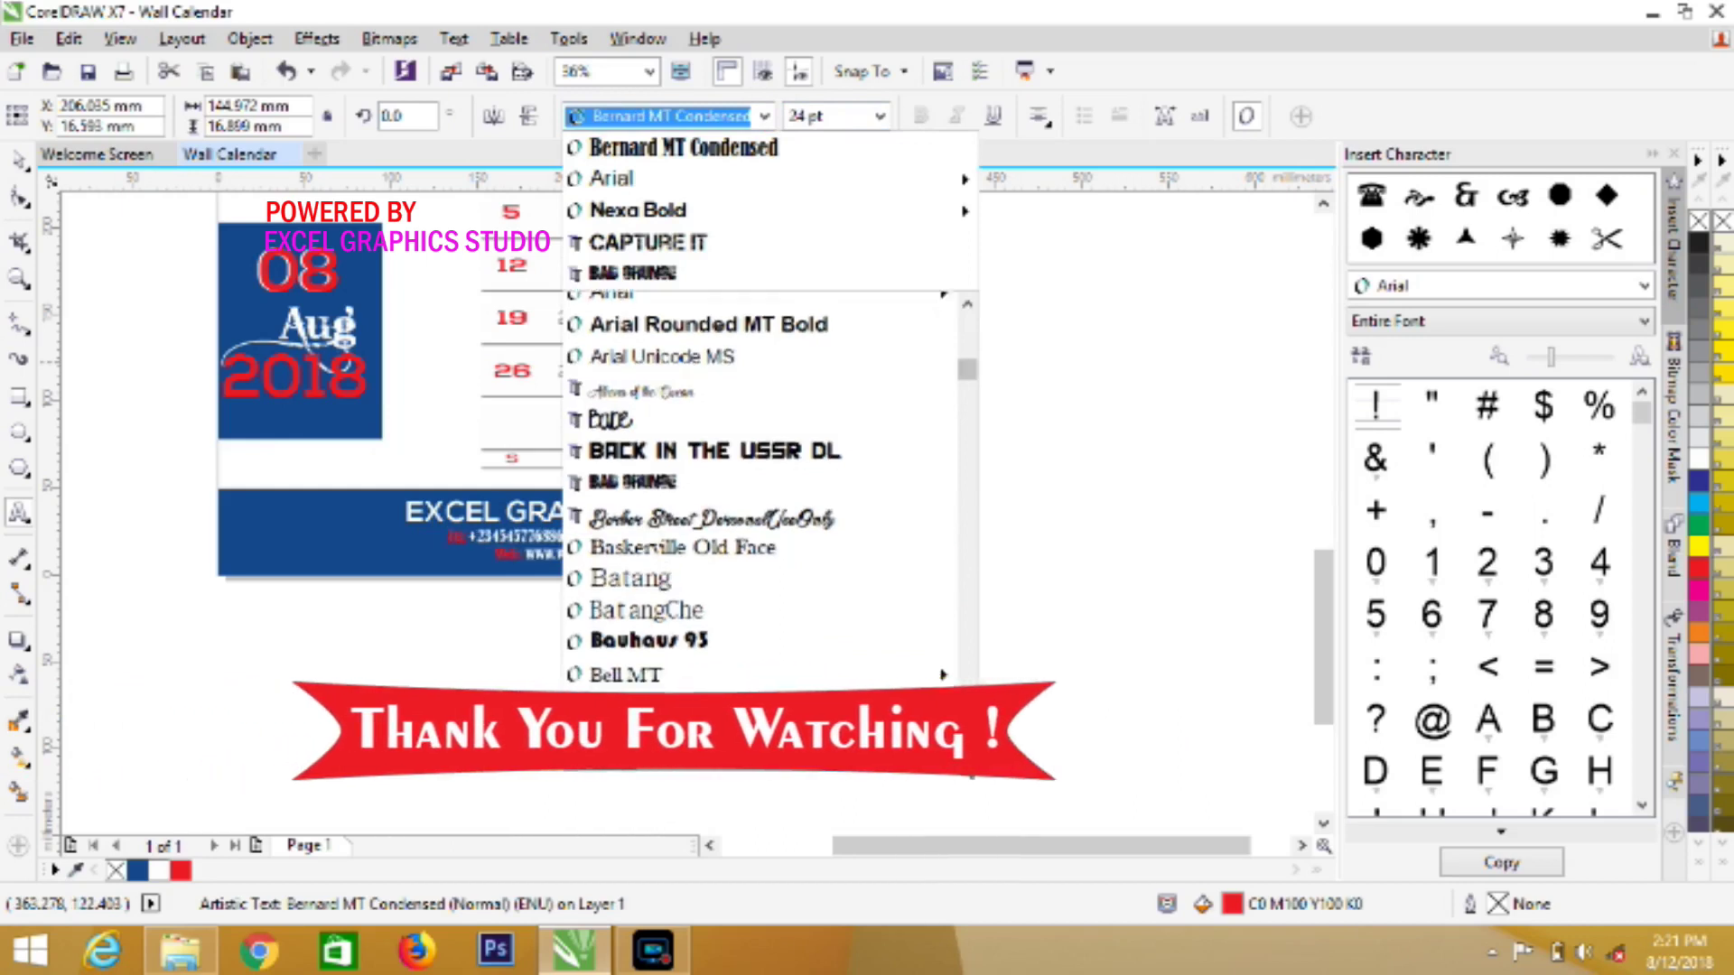
pyautogui.click(840, 689)
pyautogui.click(25, 155)
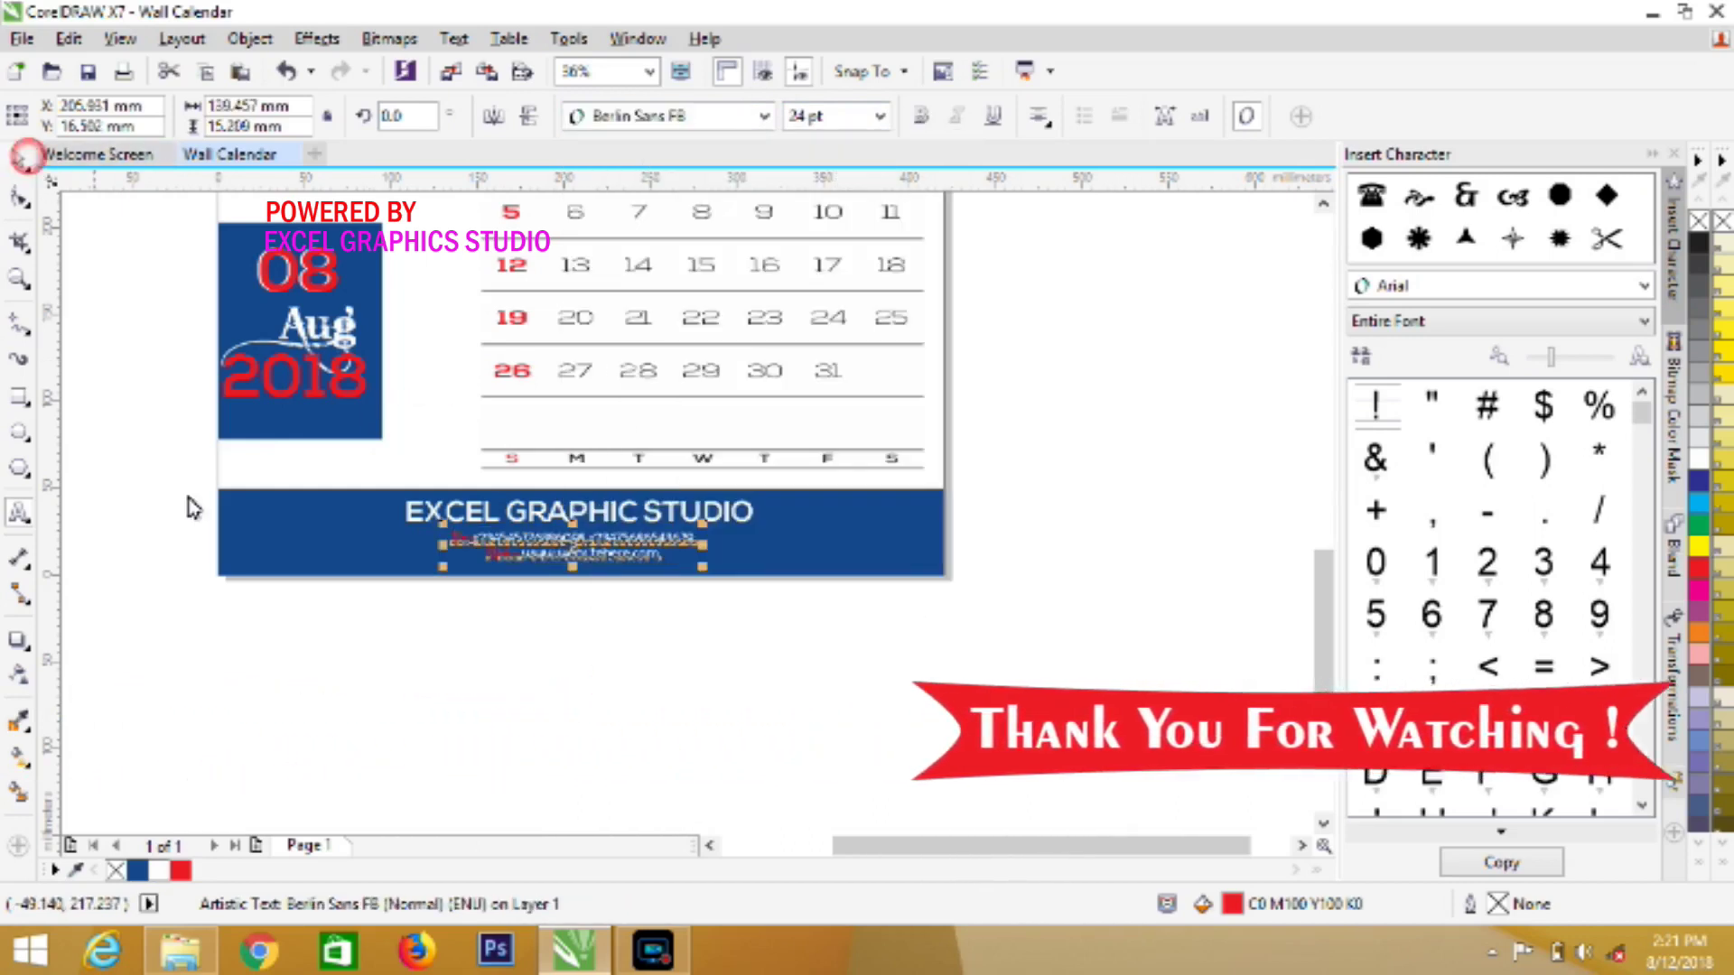
# Deselect the footer text and adjust the view
pyautogui.click(786, 611)
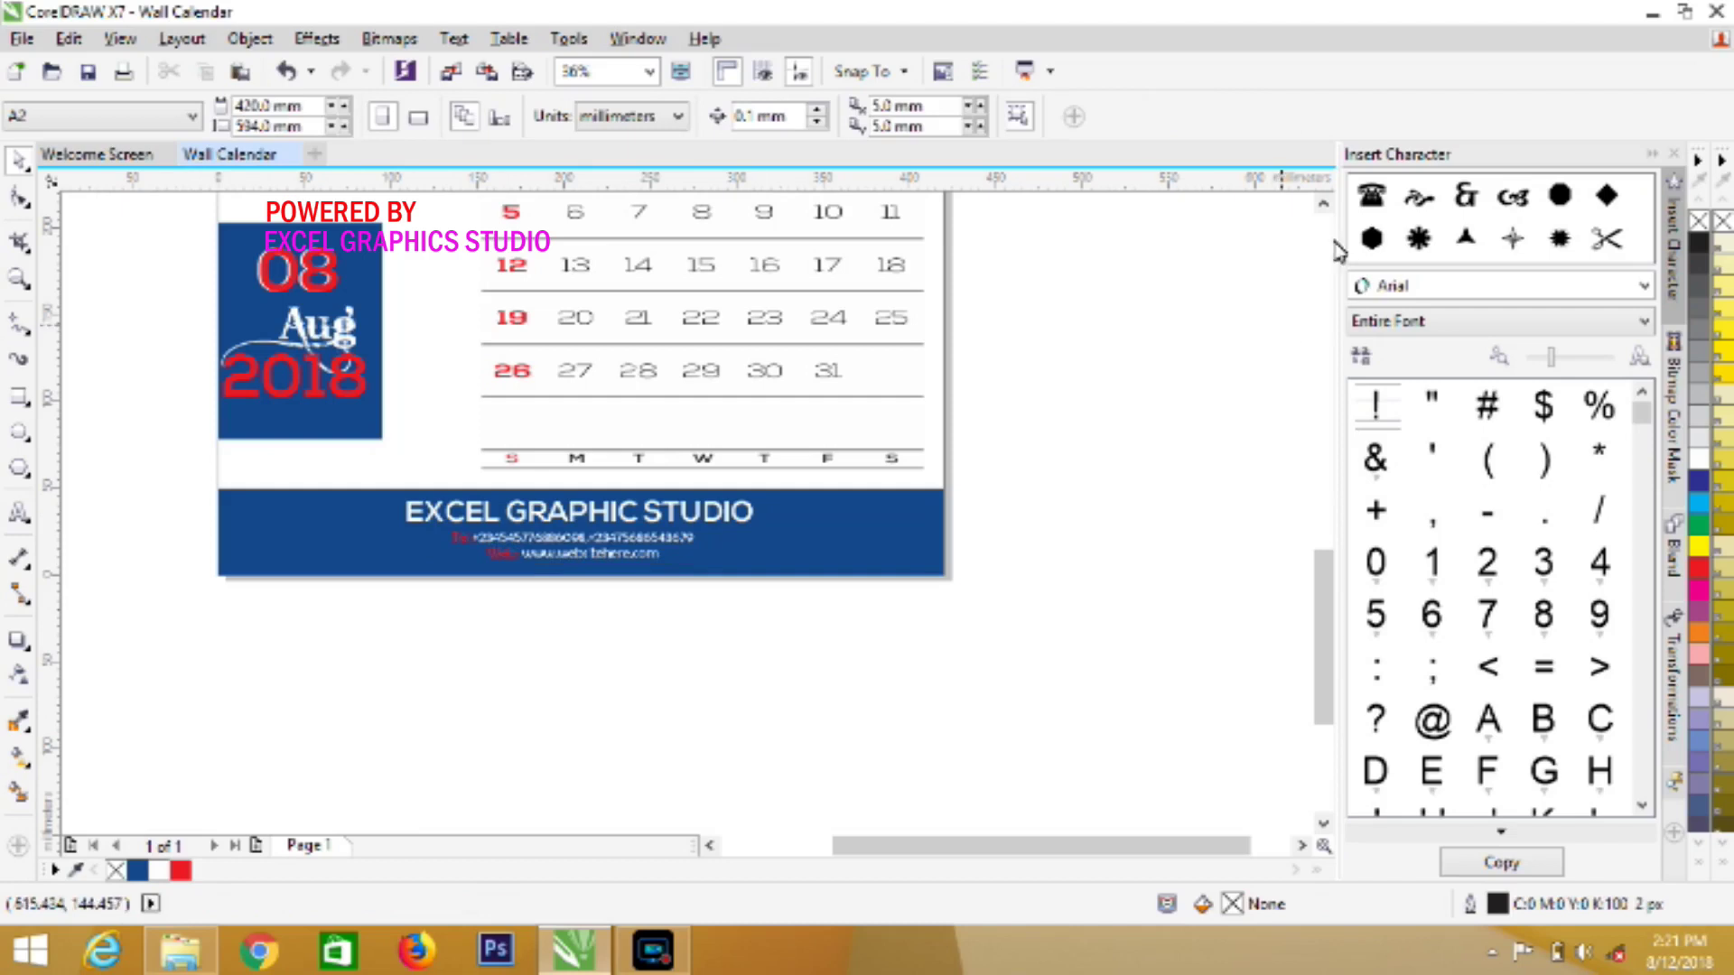
pyautogui.click(1324, 205)
pyautogui.click(1324, 204)
pyautogui.click(1323, 204)
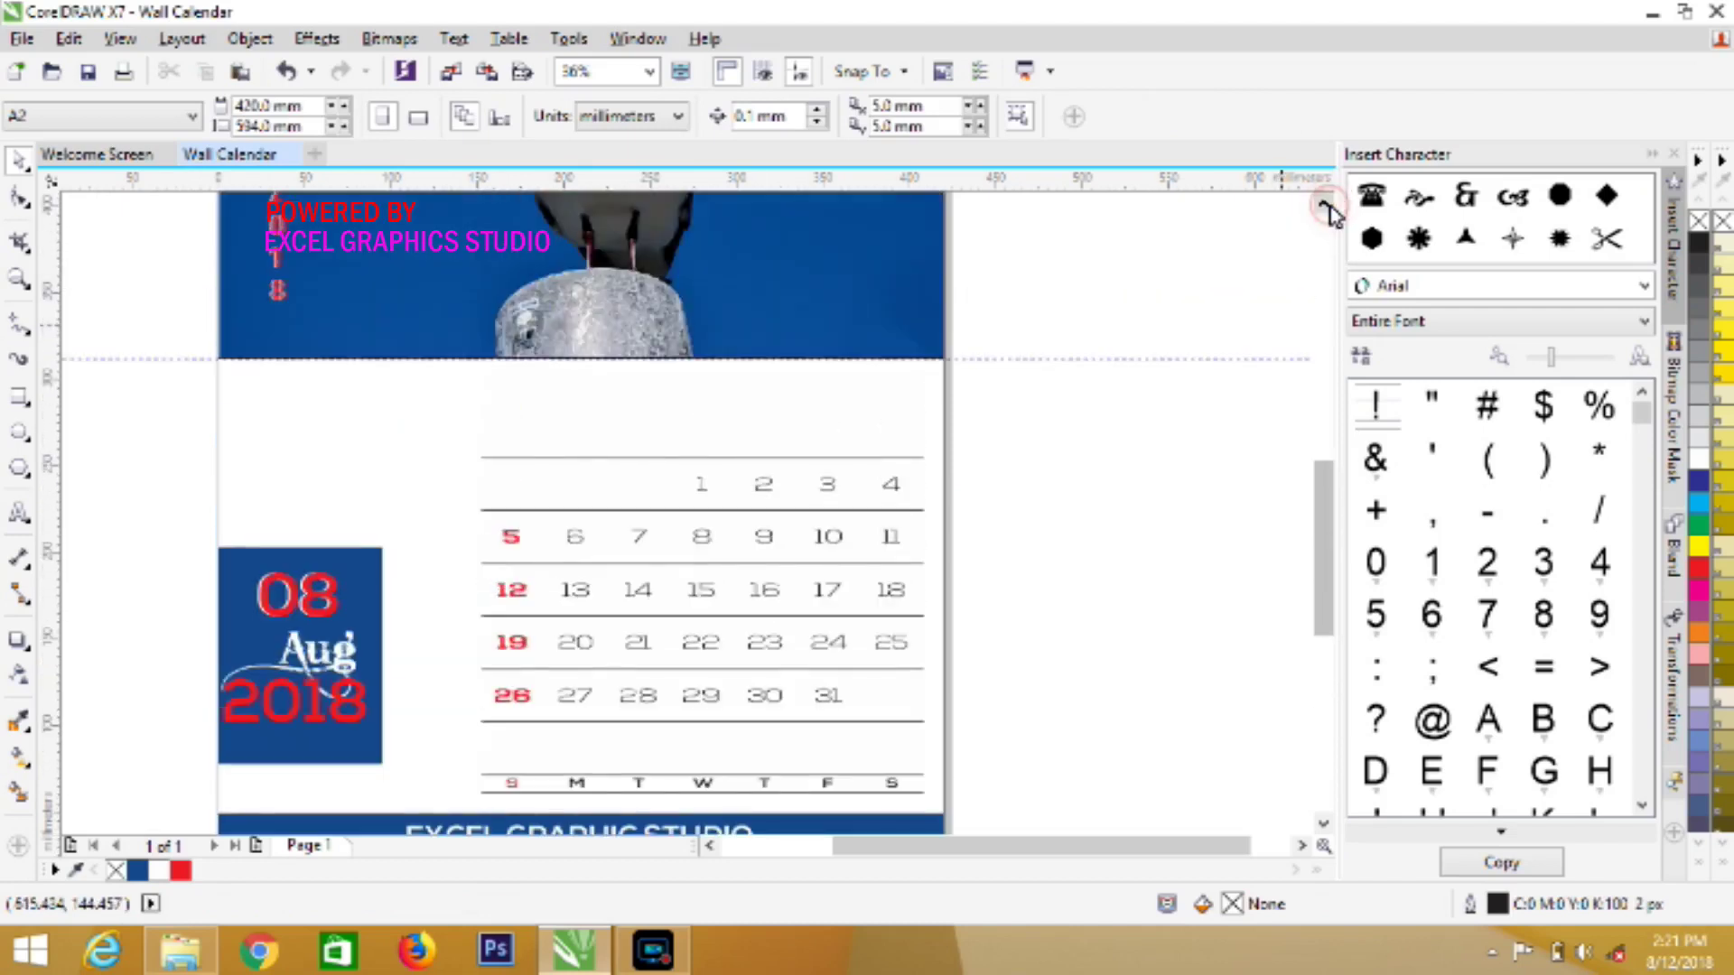
pyautogui.click(1324, 206)
pyautogui.click(1324, 206)
pyautogui.click(1324, 205)
pyautogui.click(1324, 206)
pyautogui.click(1323, 206)
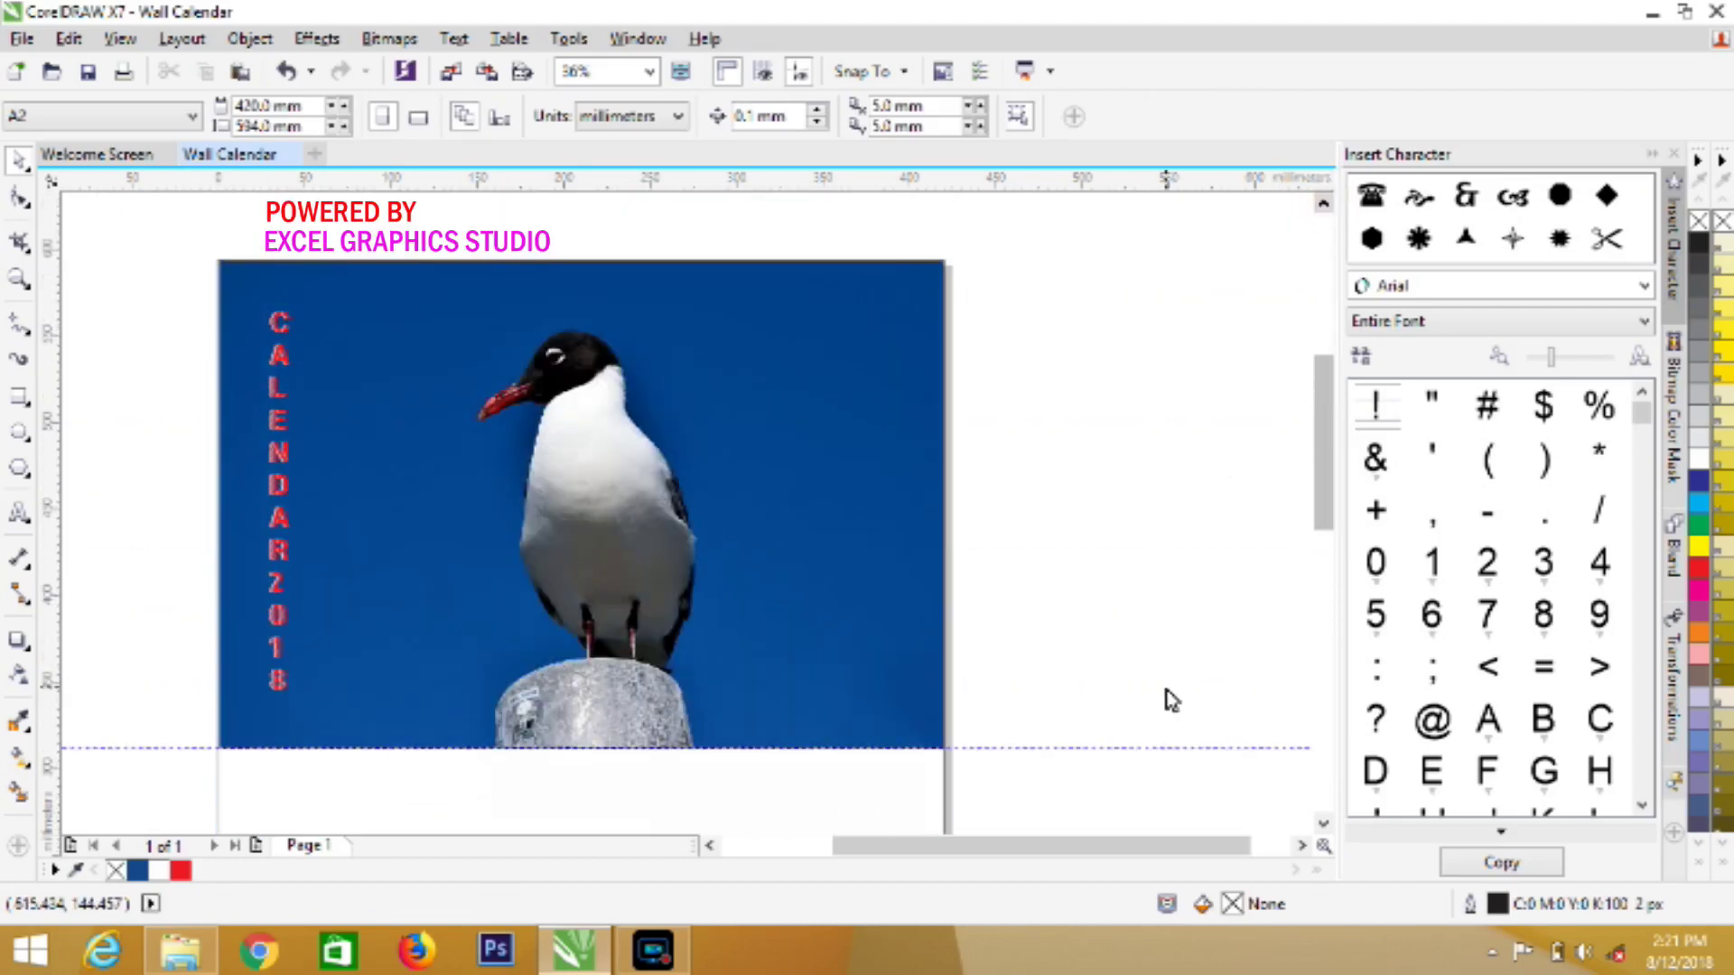
# Start an import and browse the Desktop into the icons2 folder
pyautogui.click(457, 68)
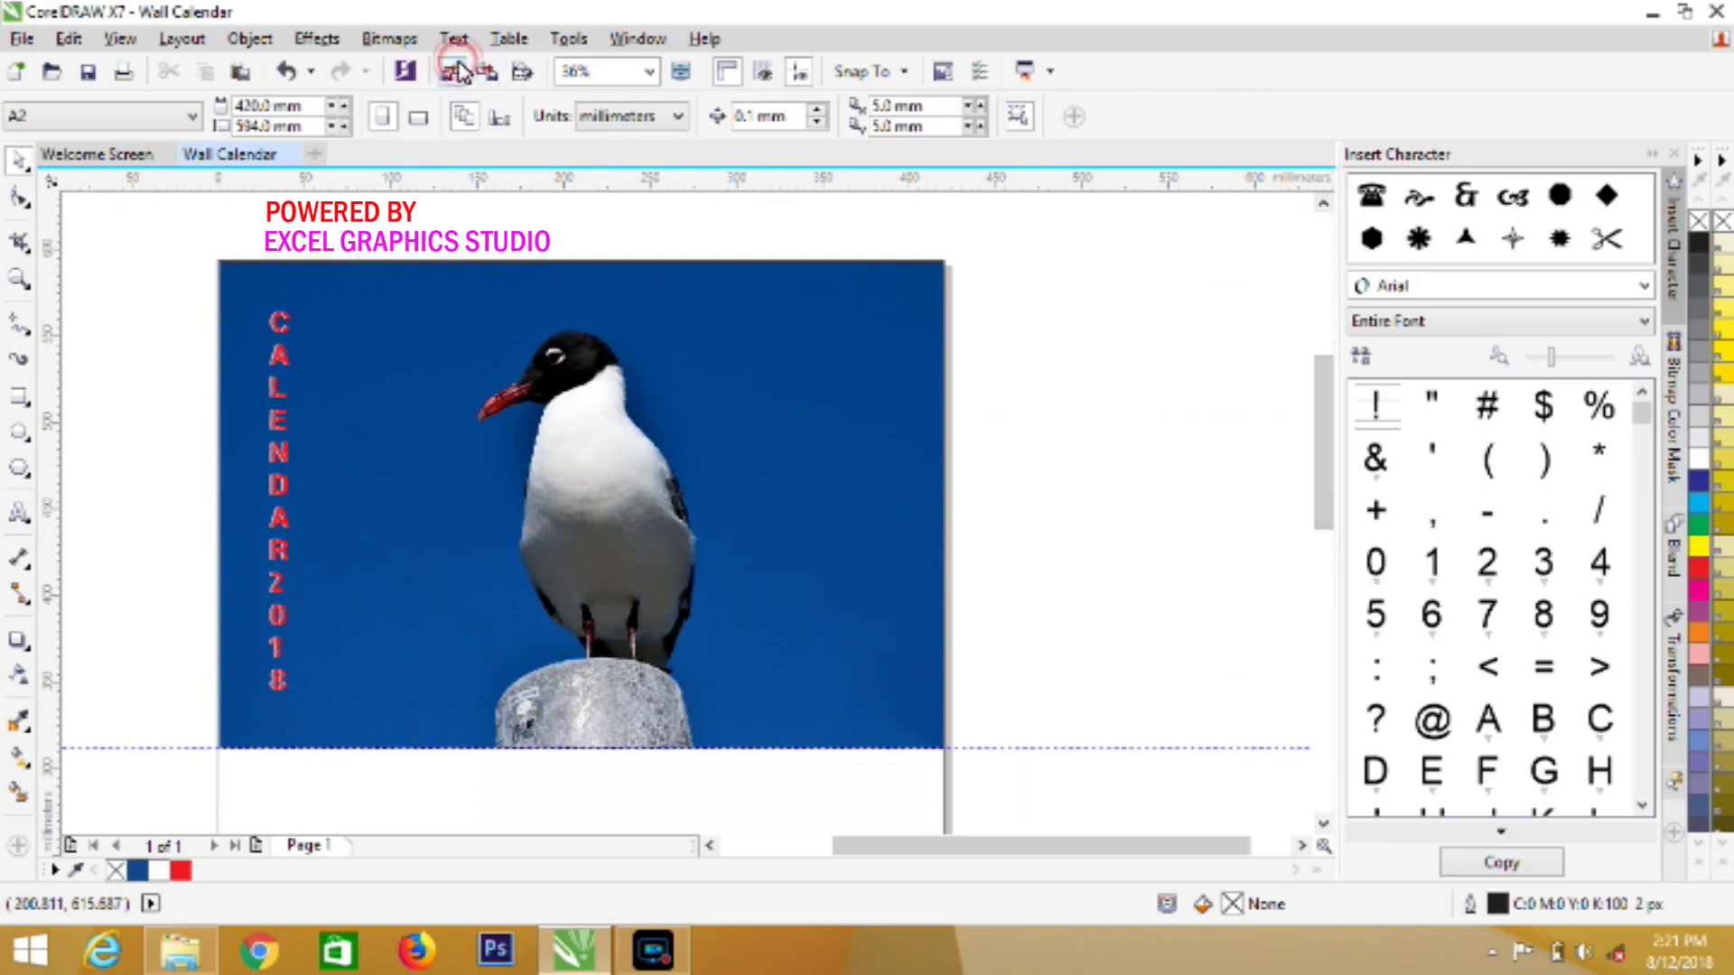
pyautogui.click(488, 439)
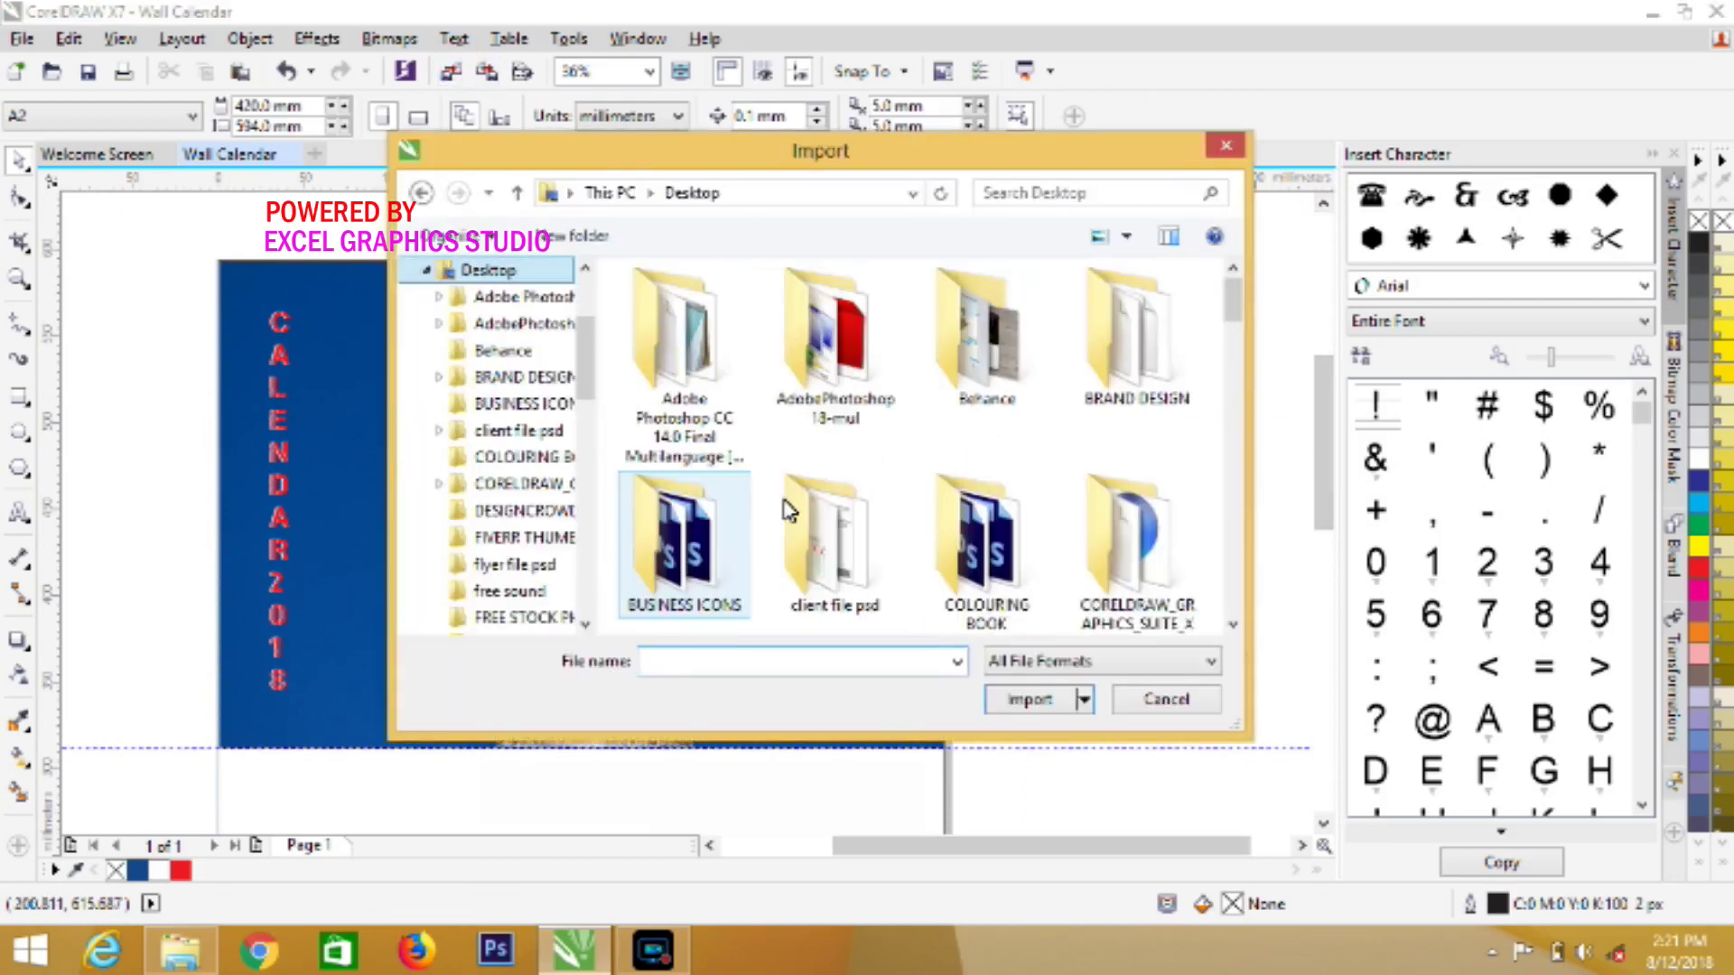
pyautogui.moveTo(1234, 625); pyautogui.dragTo(1233, 625)
pyautogui.scroll(6, 1237, 447)
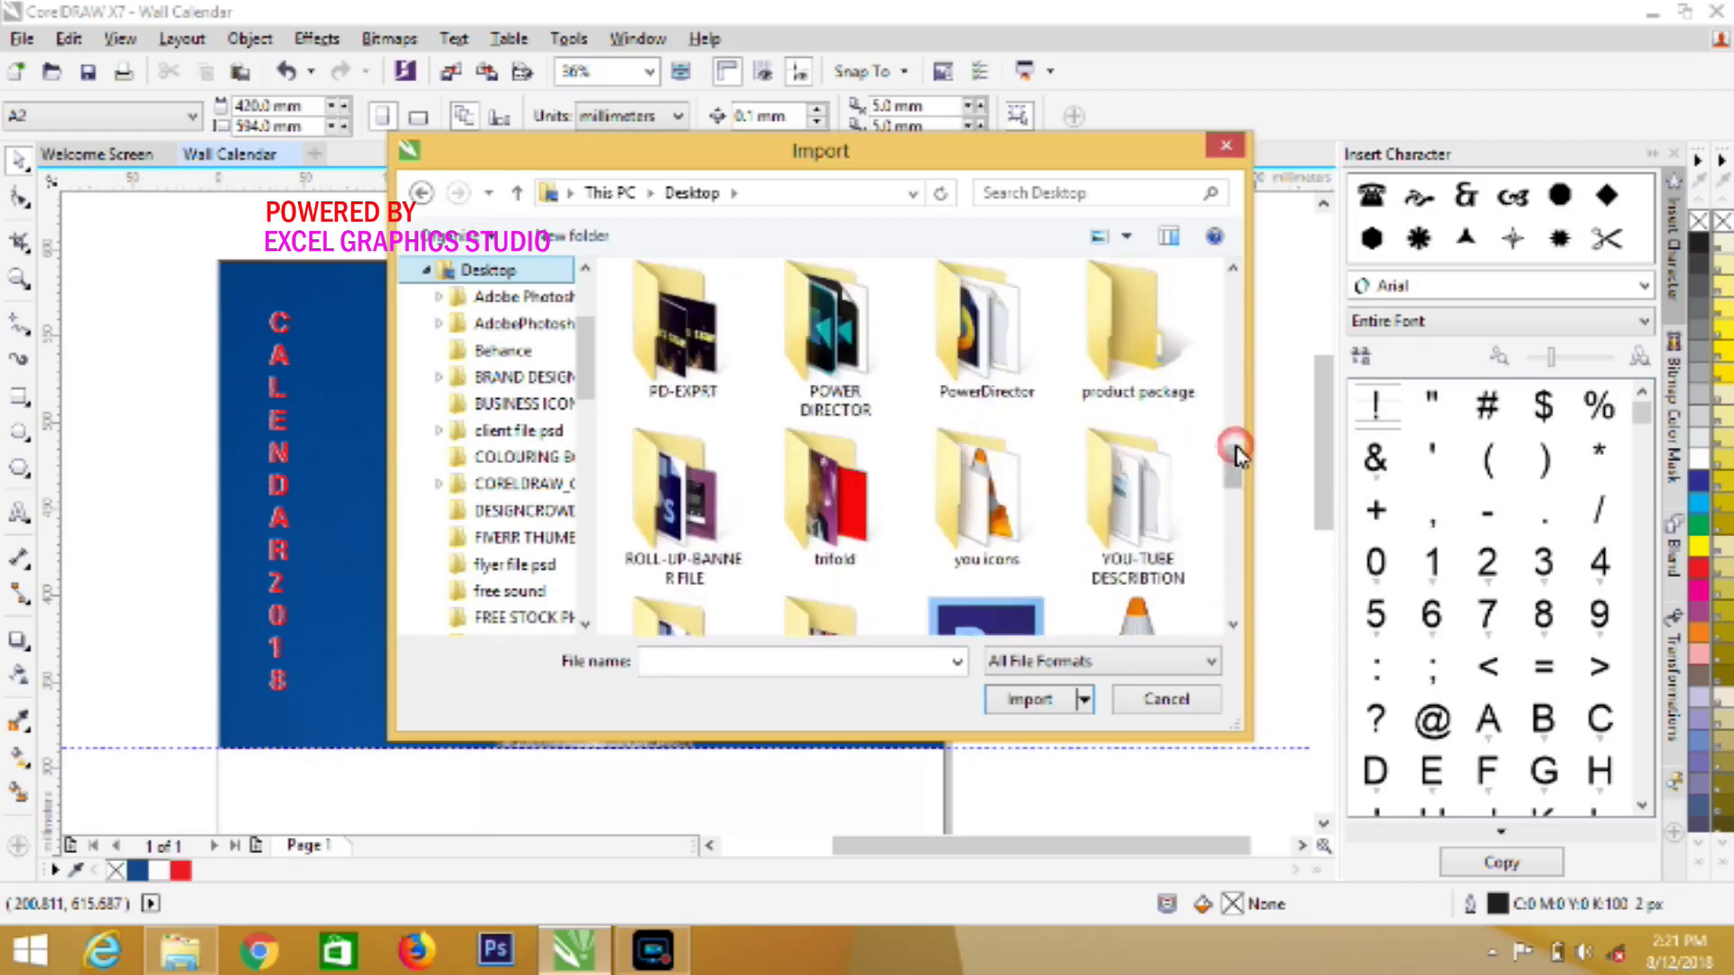
pyautogui.click(1234, 391)
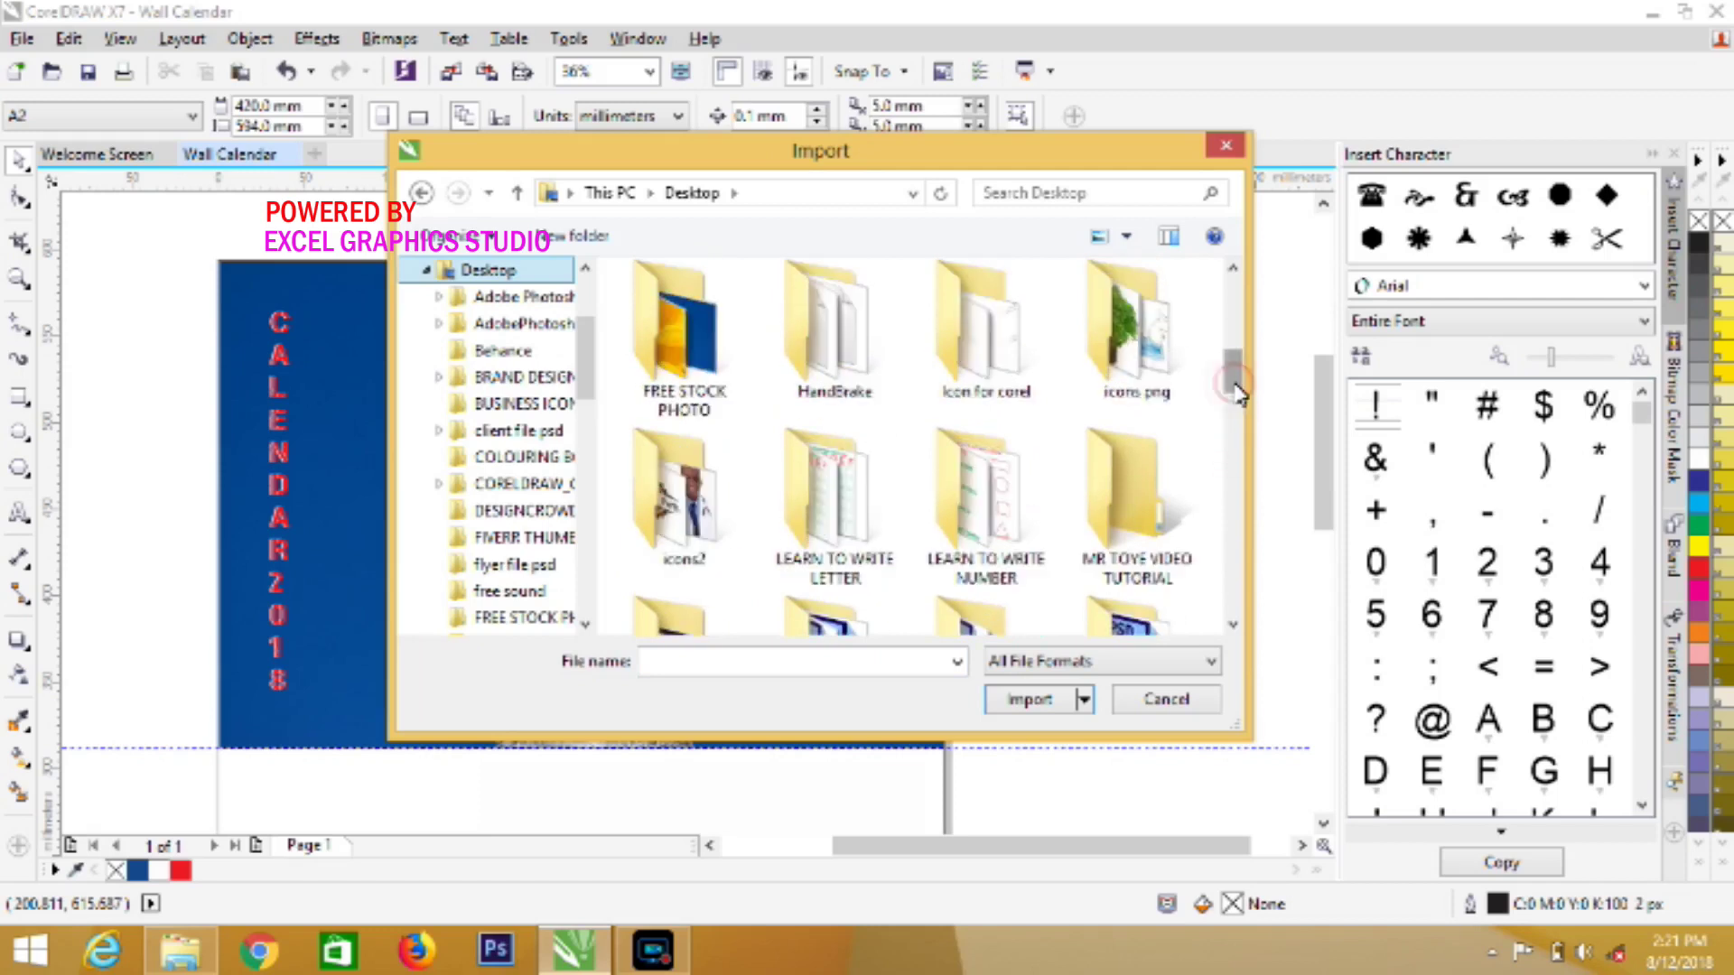
pyautogui.click(1234, 334)
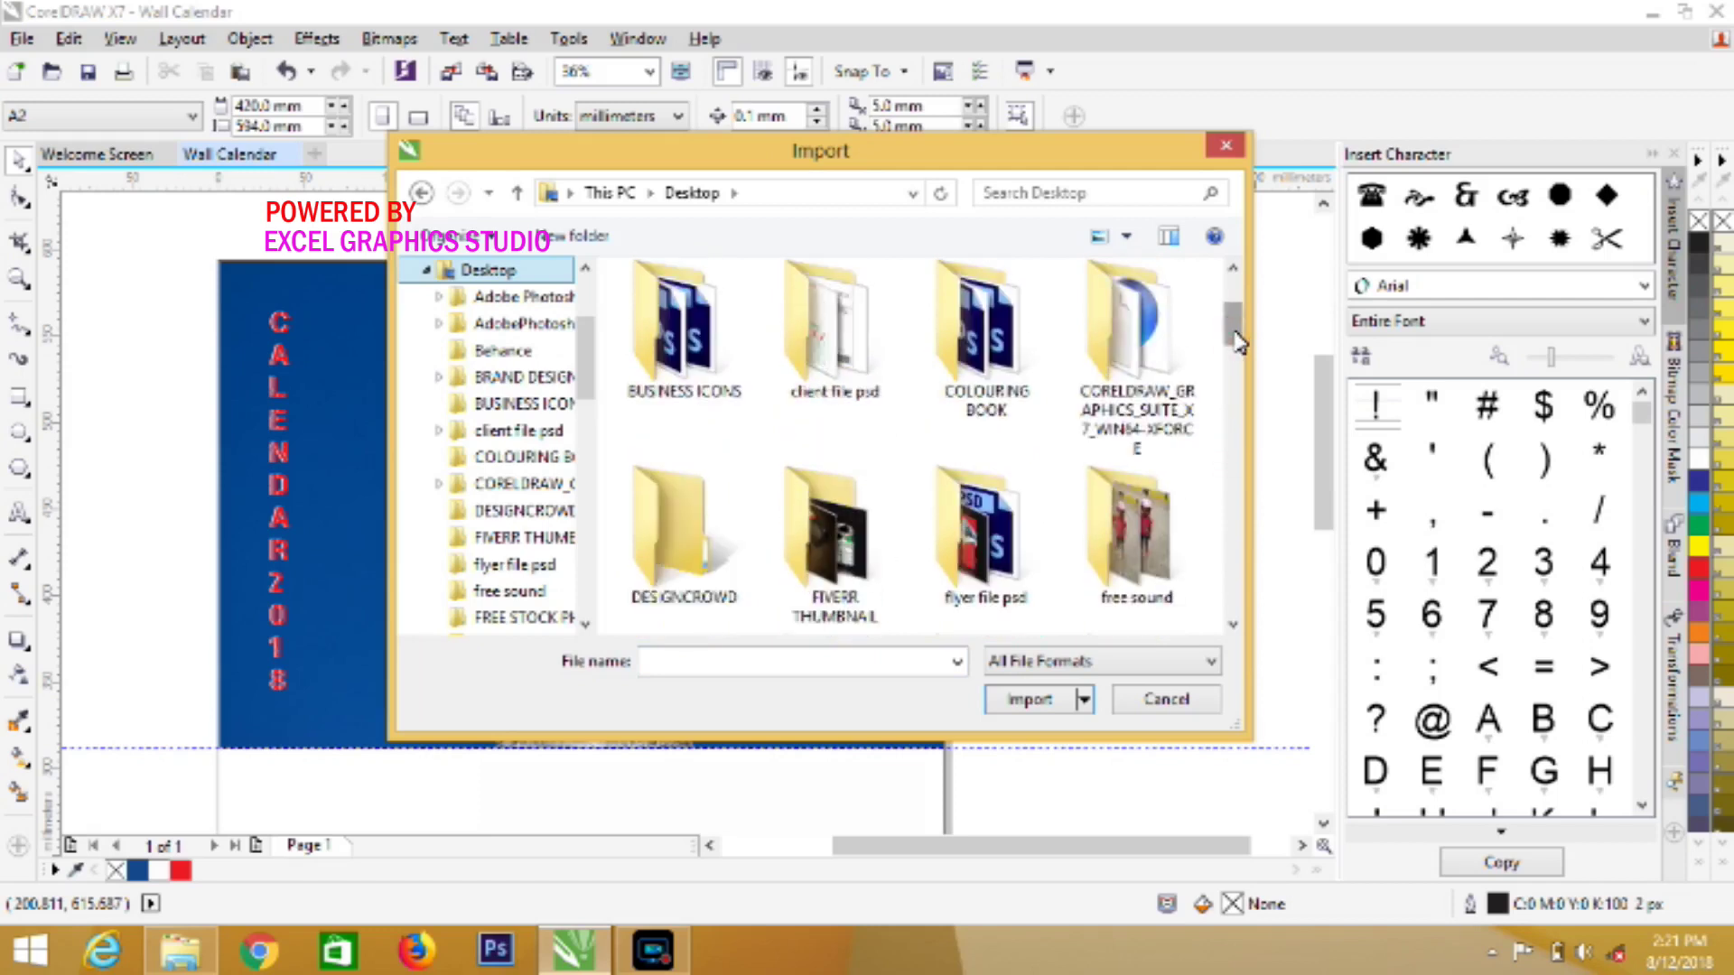
pyautogui.click(1234, 280)
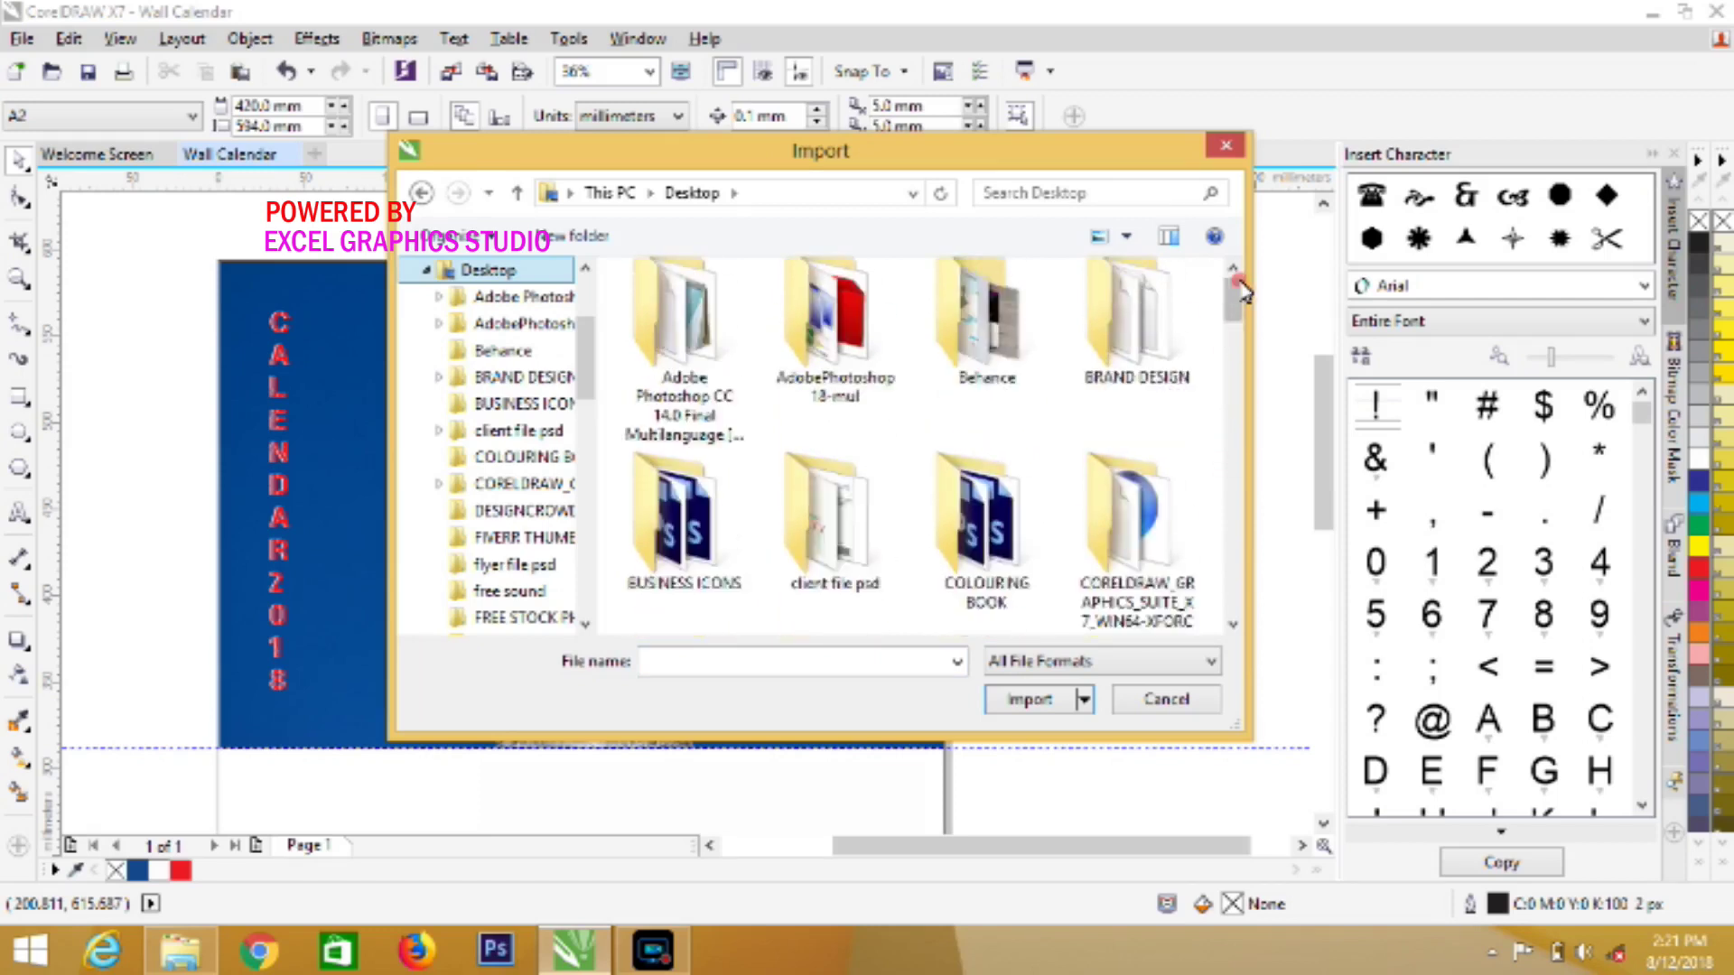
pyautogui.click(1226, 511)
pyautogui.click(1226, 511)
pyautogui.click(1226, 511)
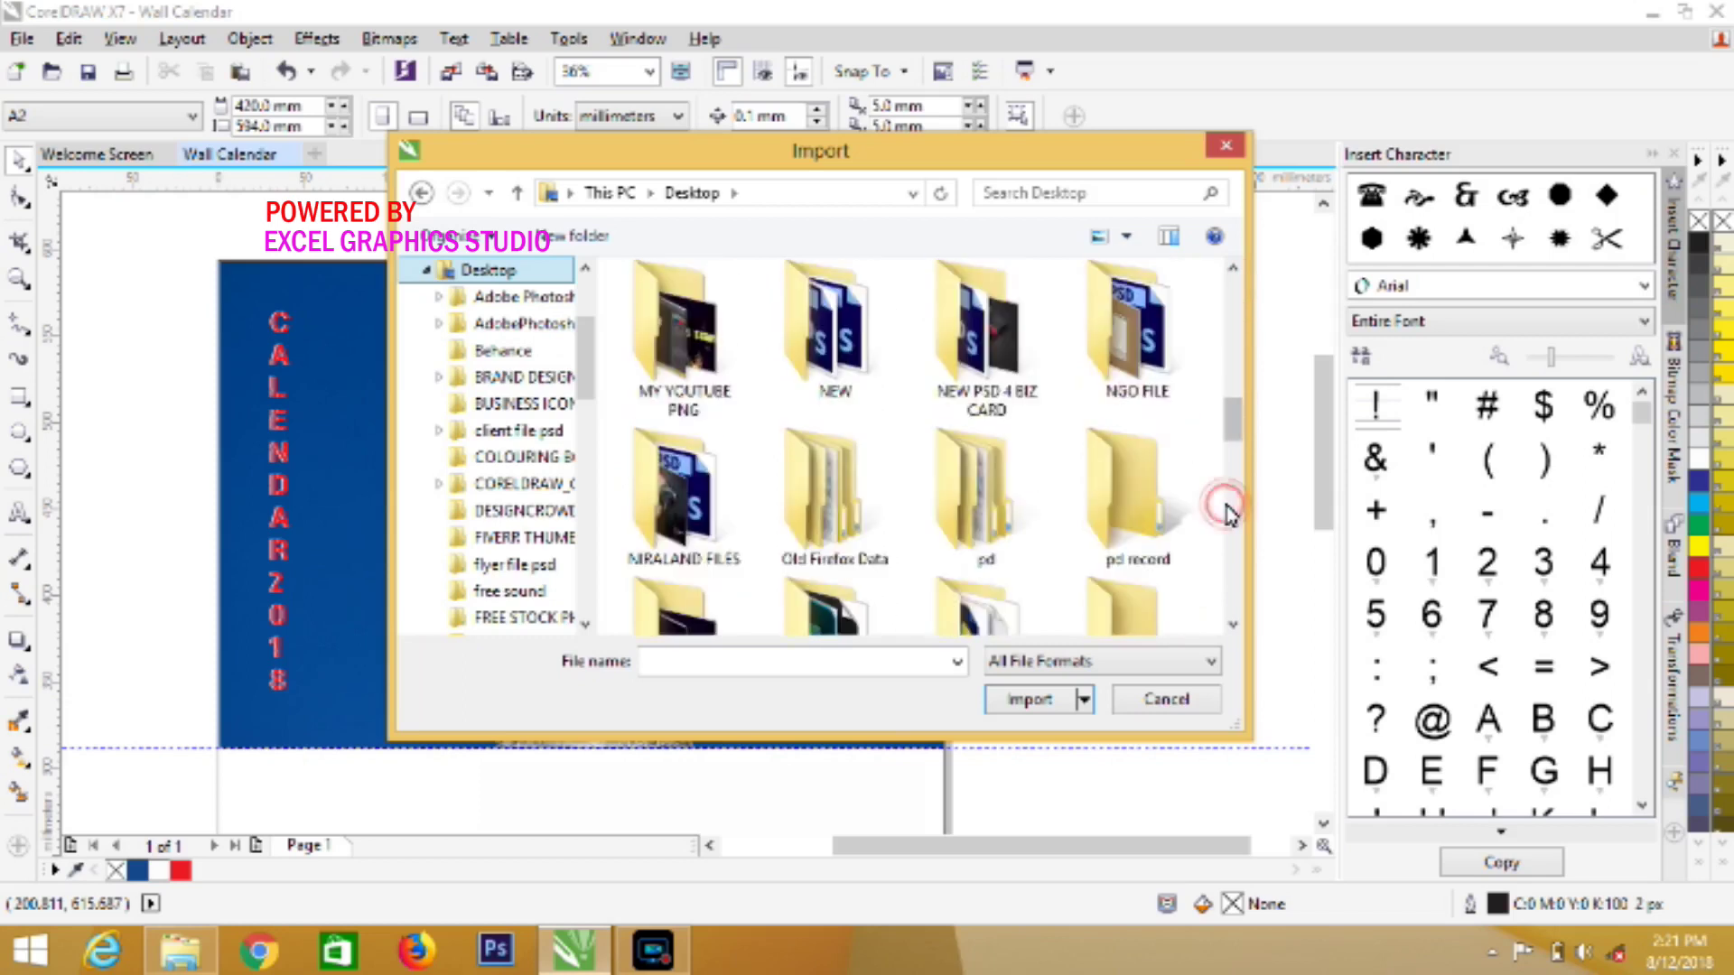
pyautogui.click(1230, 551)
pyautogui.click(1230, 560)
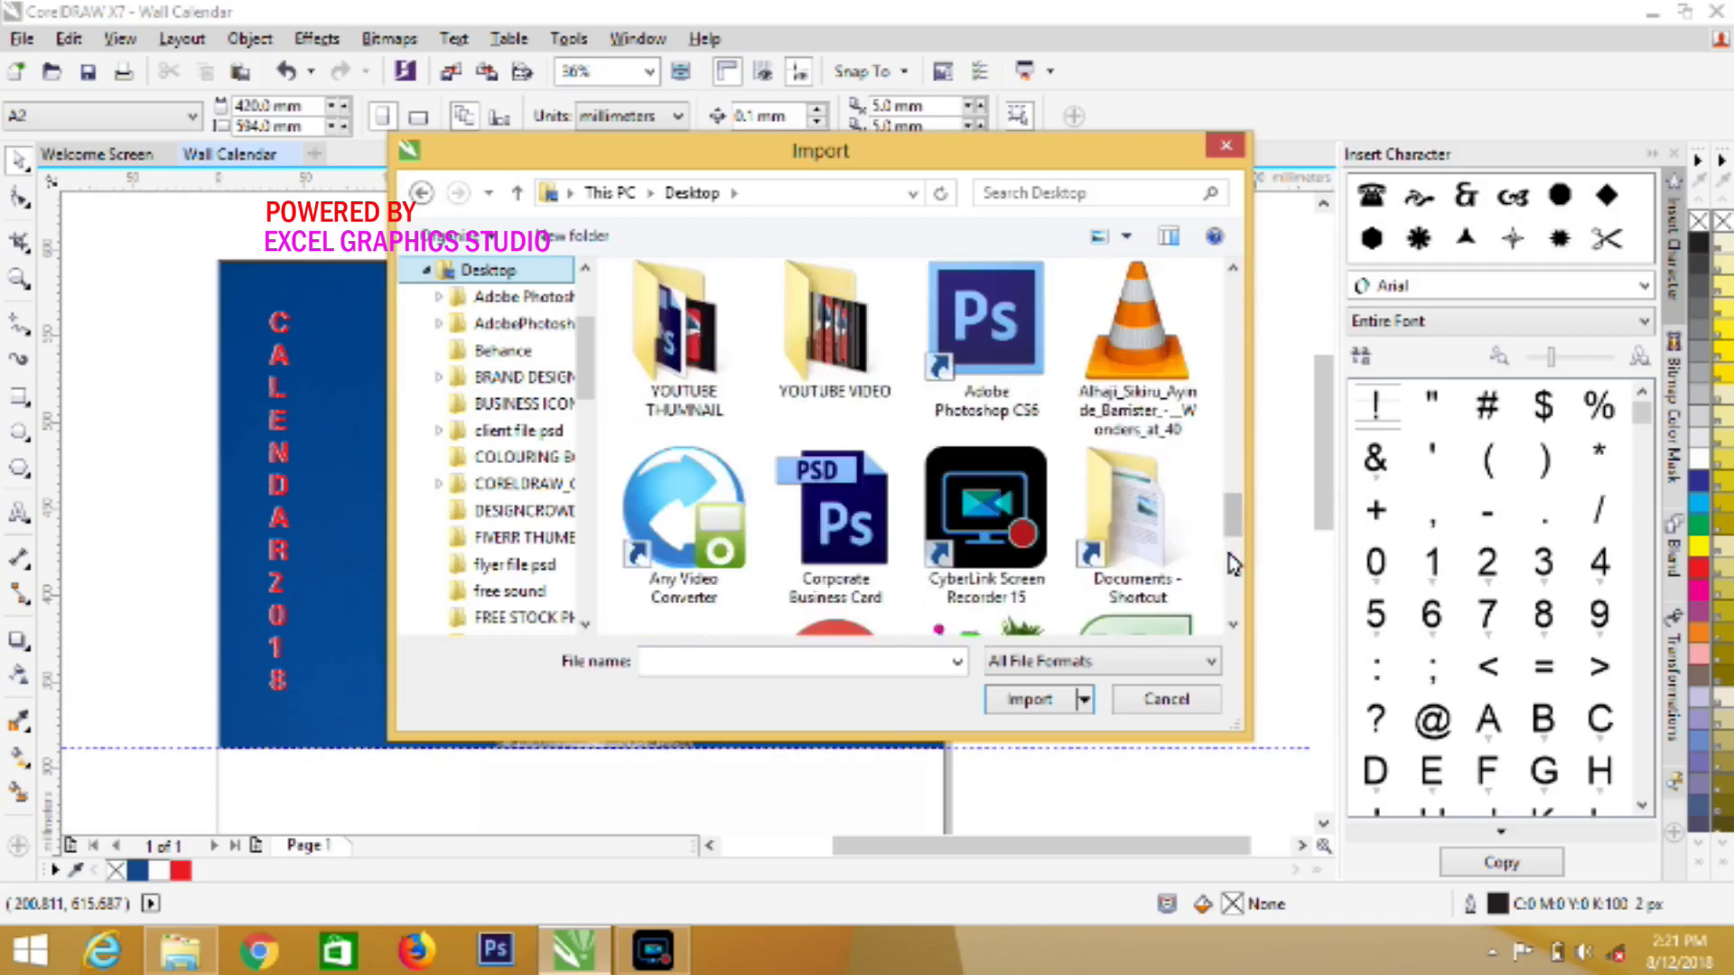
pyautogui.click(1236, 475)
pyautogui.click(1232, 399)
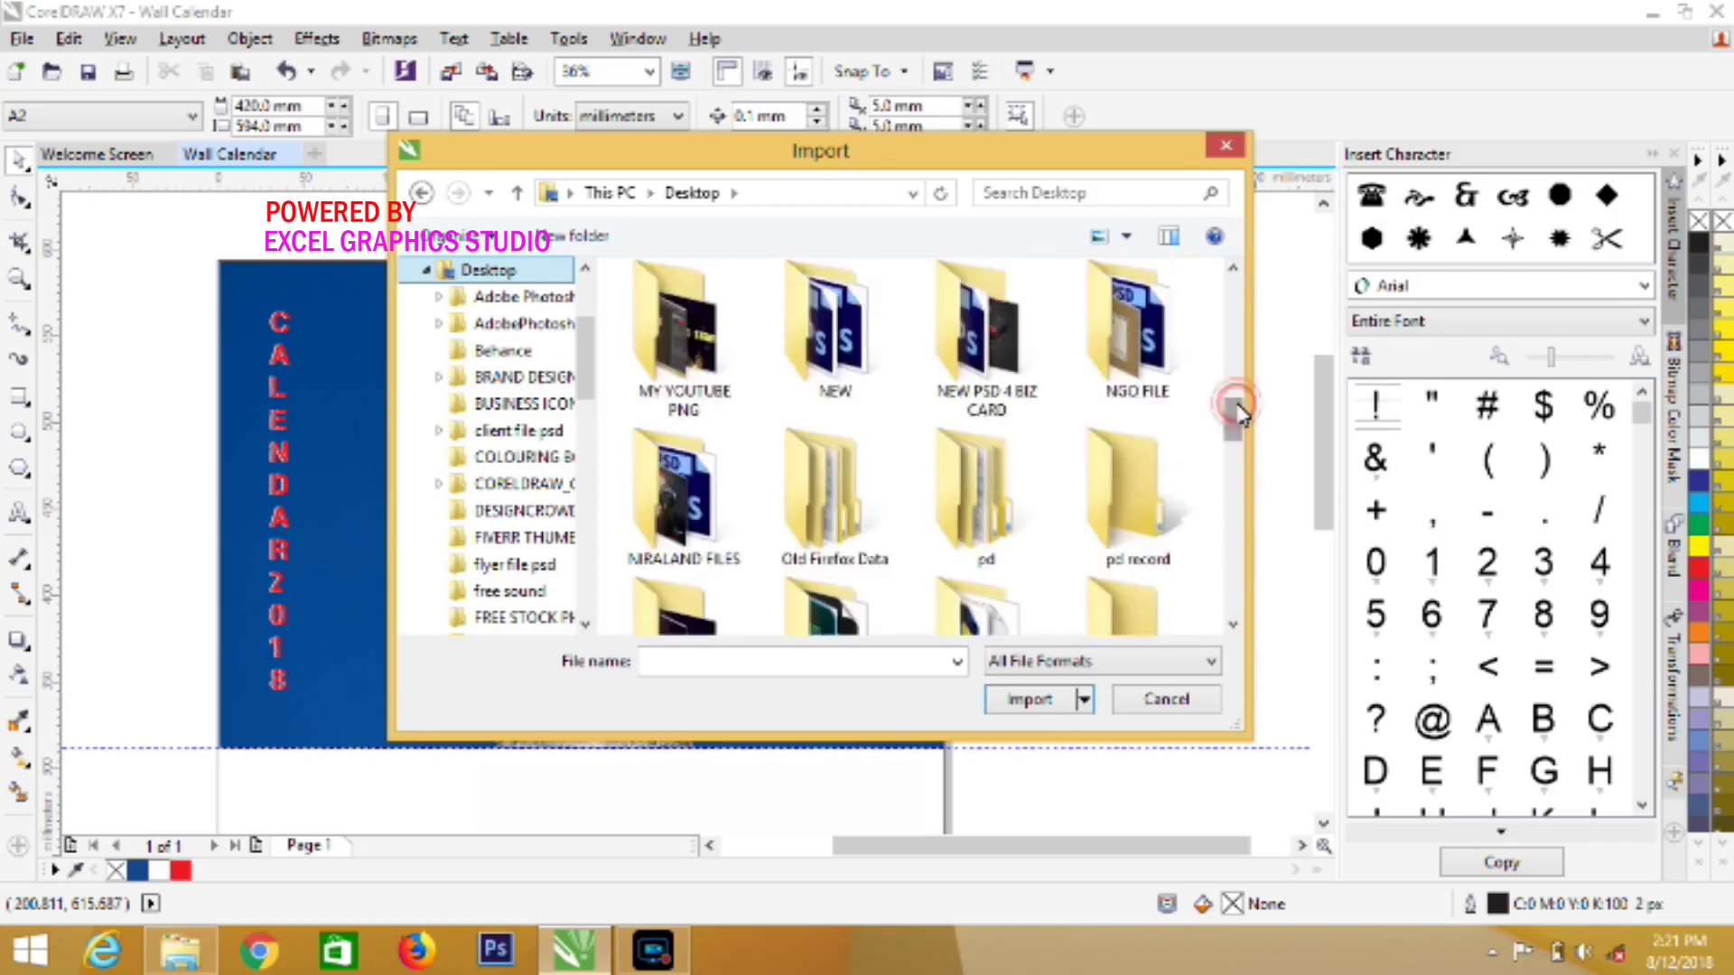
pyautogui.click(1237, 365)
pyautogui.click(1239, 370)
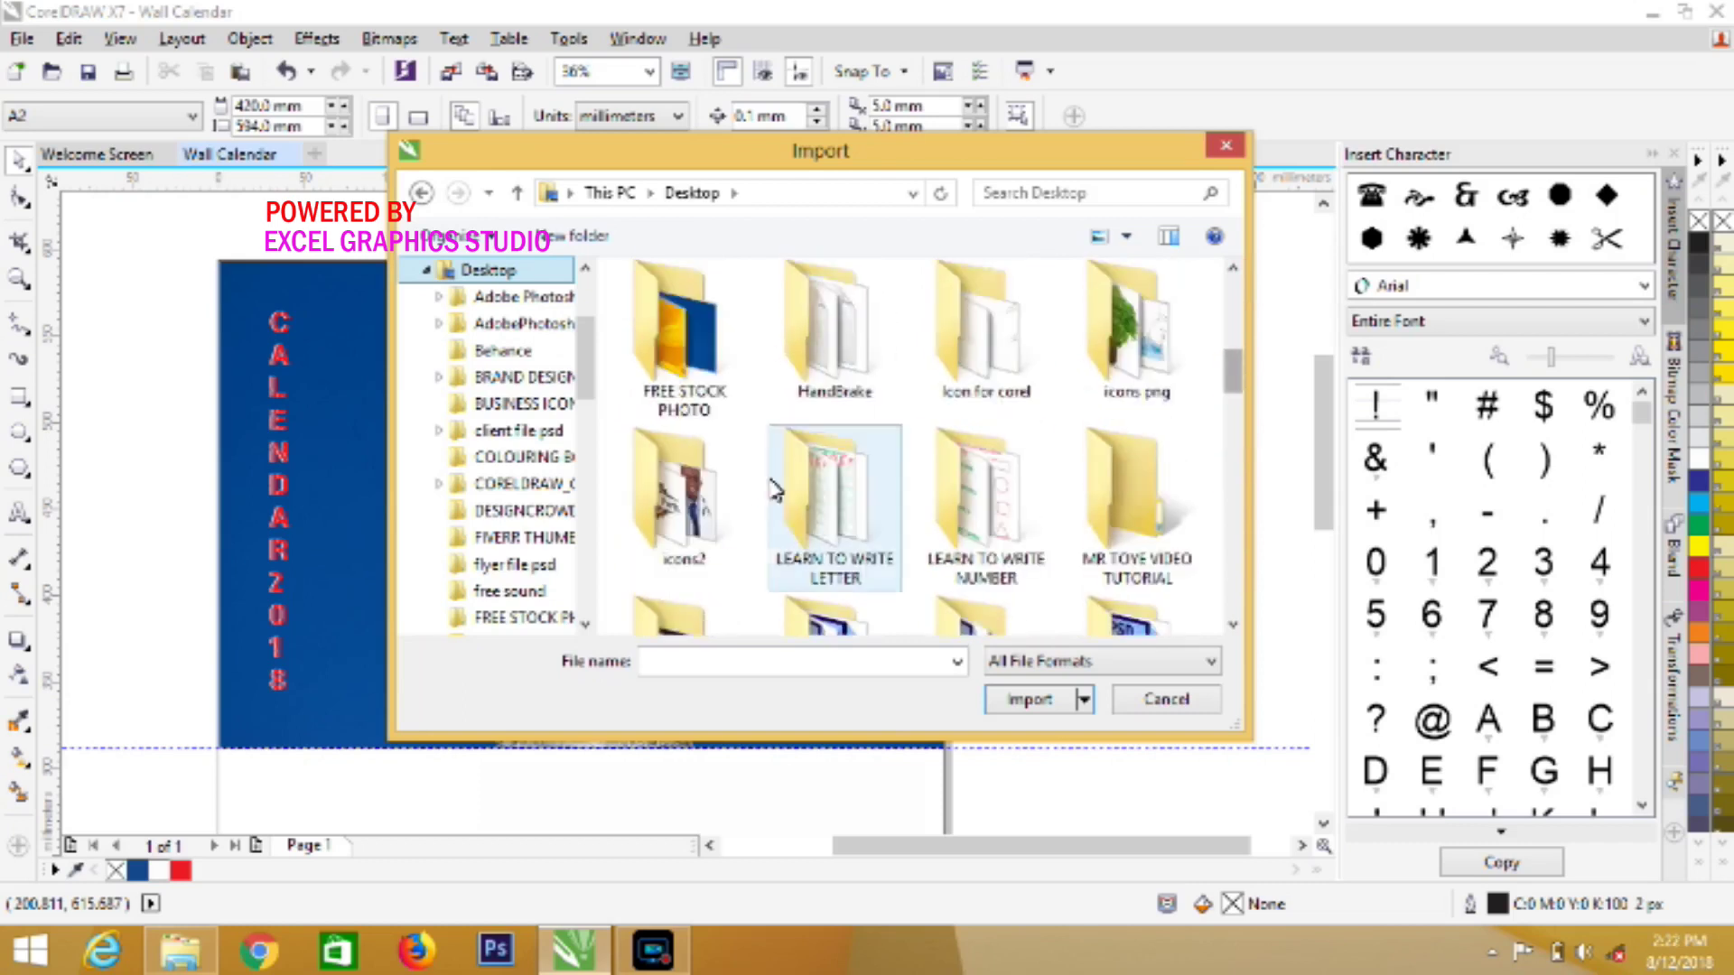
pyautogui.doubleClick(690, 497)
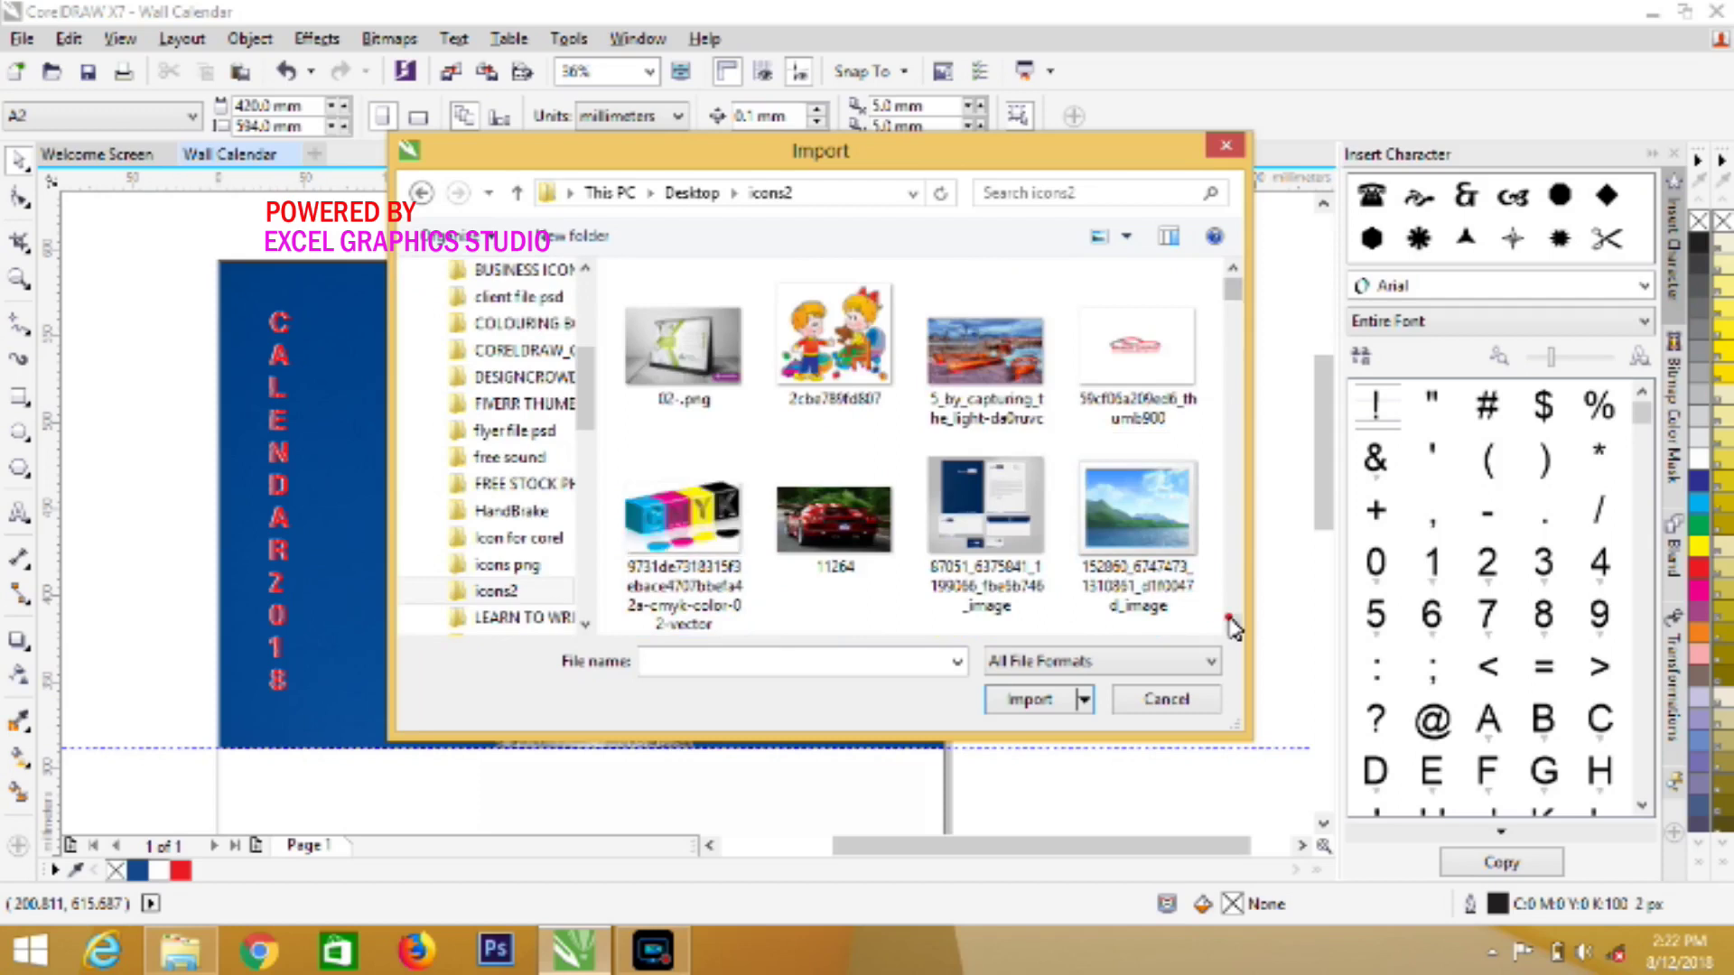
# Scroll through icons2, pick myLOGO.png and import it
pyautogui.click(1232, 624)
pyautogui.click(1232, 624)
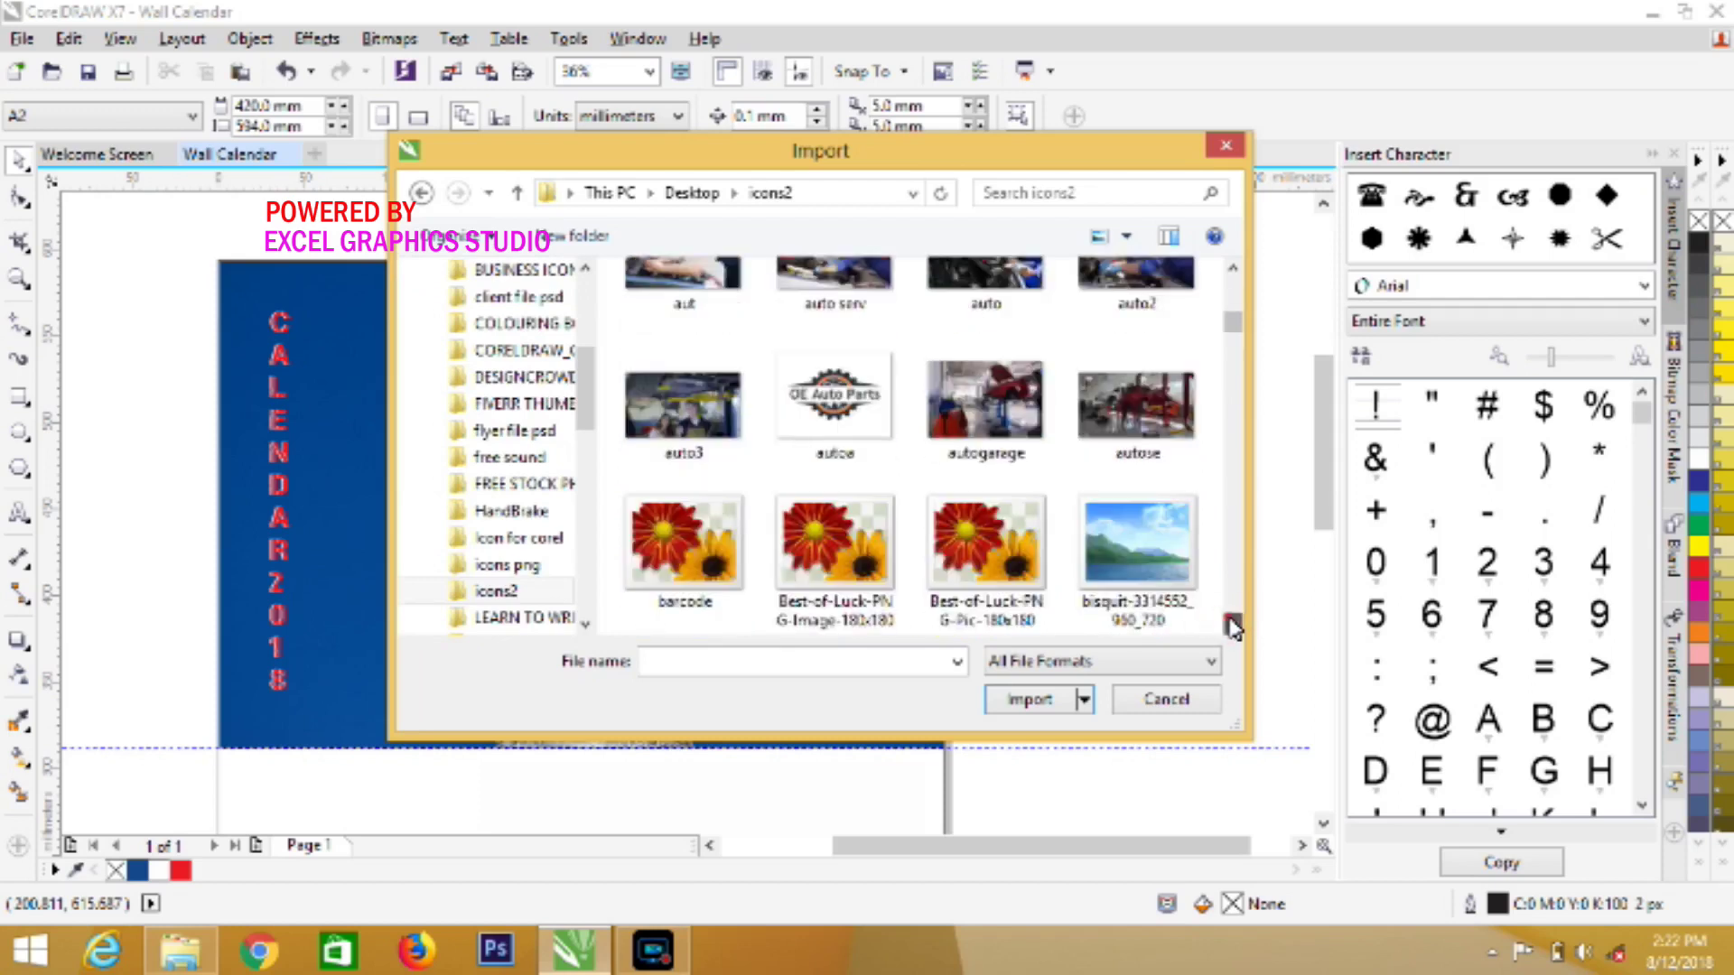
pyautogui.click(1232, 624)
pyautogui.click(1232, 624)
pyautogui.click(1232, 624)
pyautogui.click(1232, 624)
pyautogui.click(1232, 624)
pyautogui.click(1231, 624)
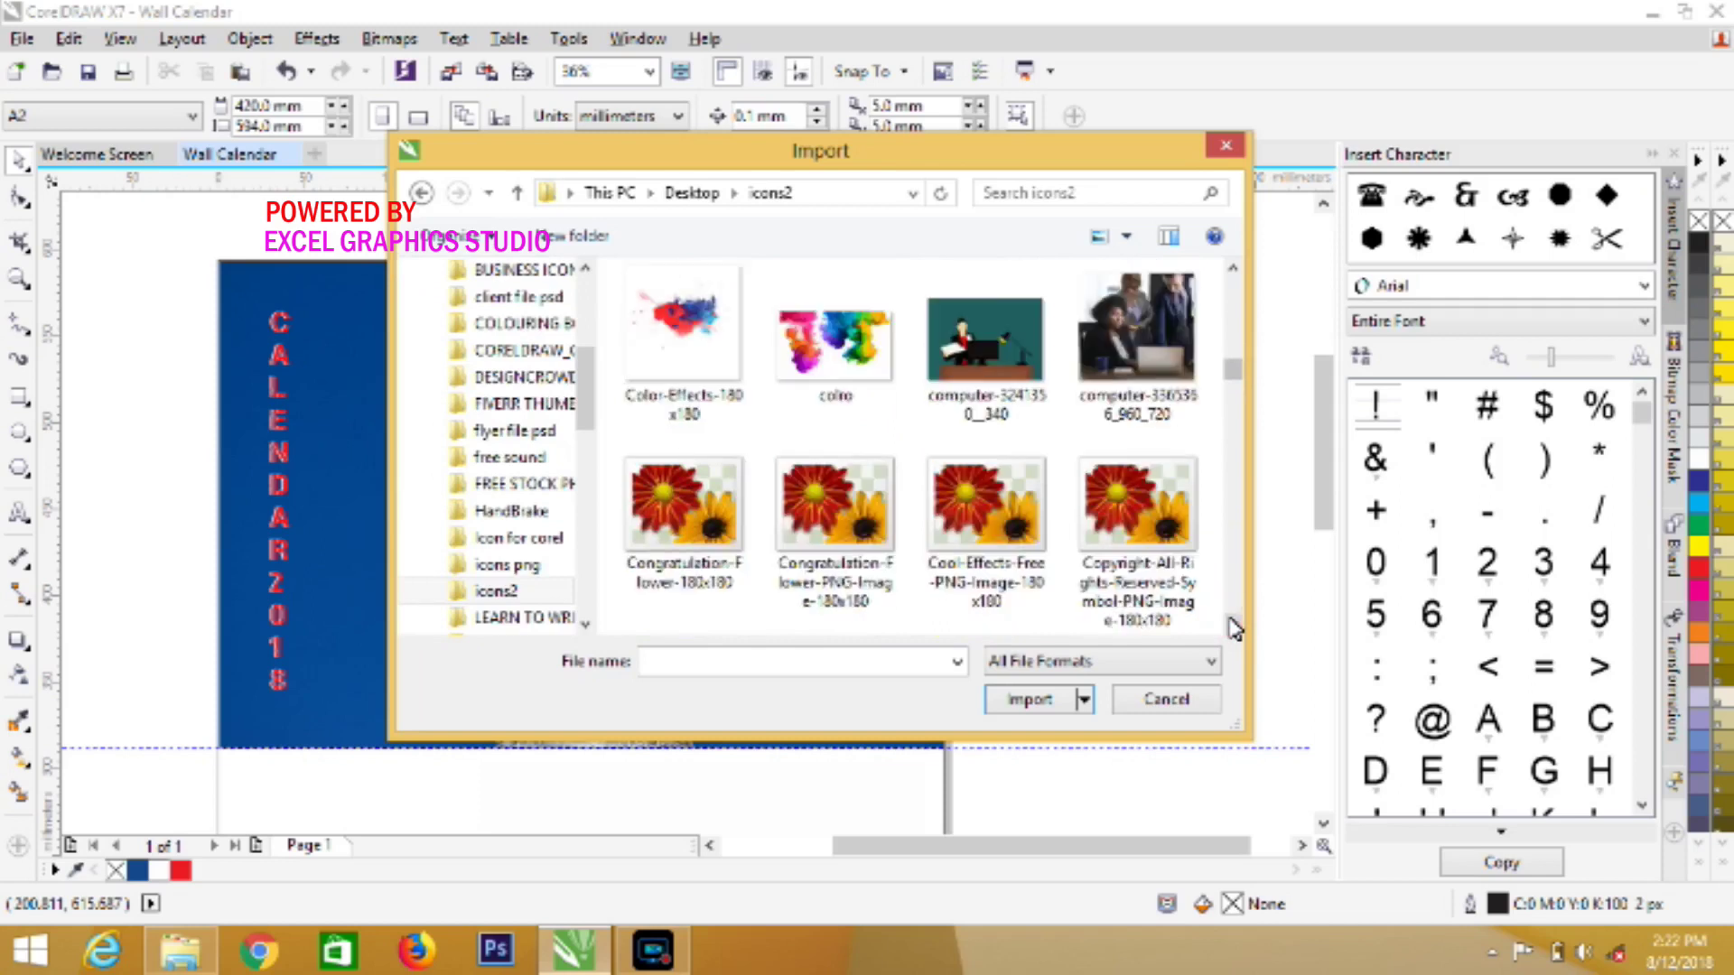
pyautogui.click(1232, 624)
pyautogui.click(1231, 624)
pyautogui.click(1232, 624)
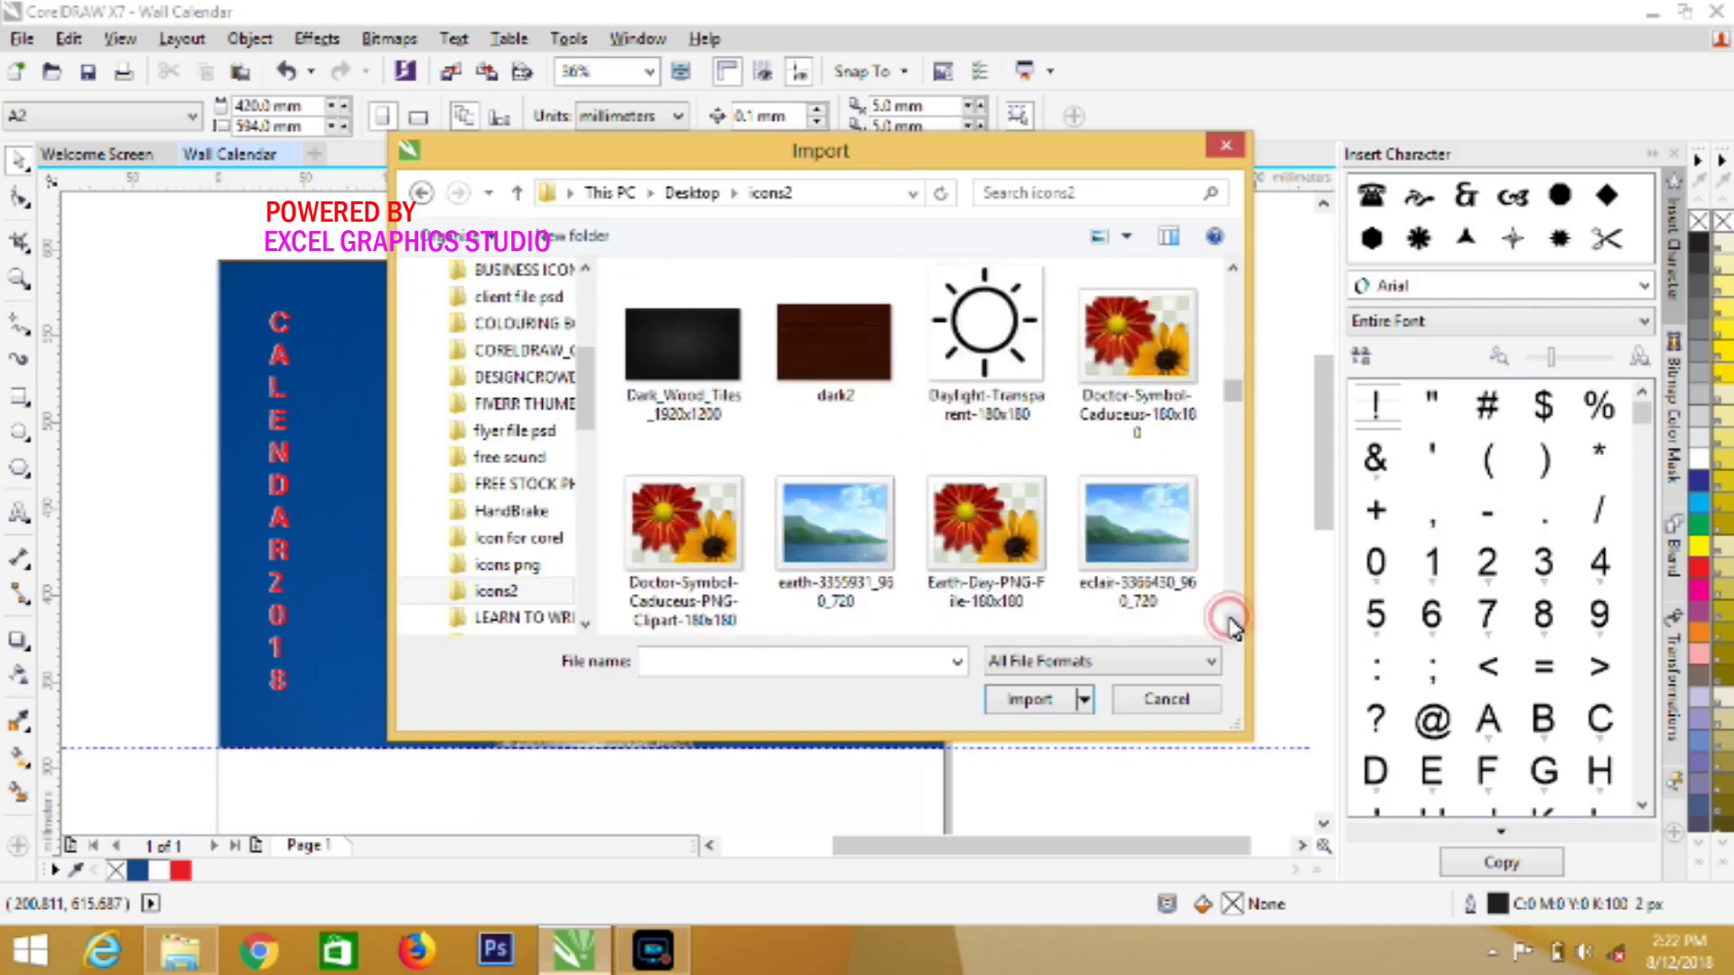
pyautogui.click(1231, 624)
pyautogui.click(1232, 624)
pyautogui.click(1231, 624)
pyautogui.click(1232, 624)
pyautogui.click(1232, 624)
pyautogui.click(1232, 624)
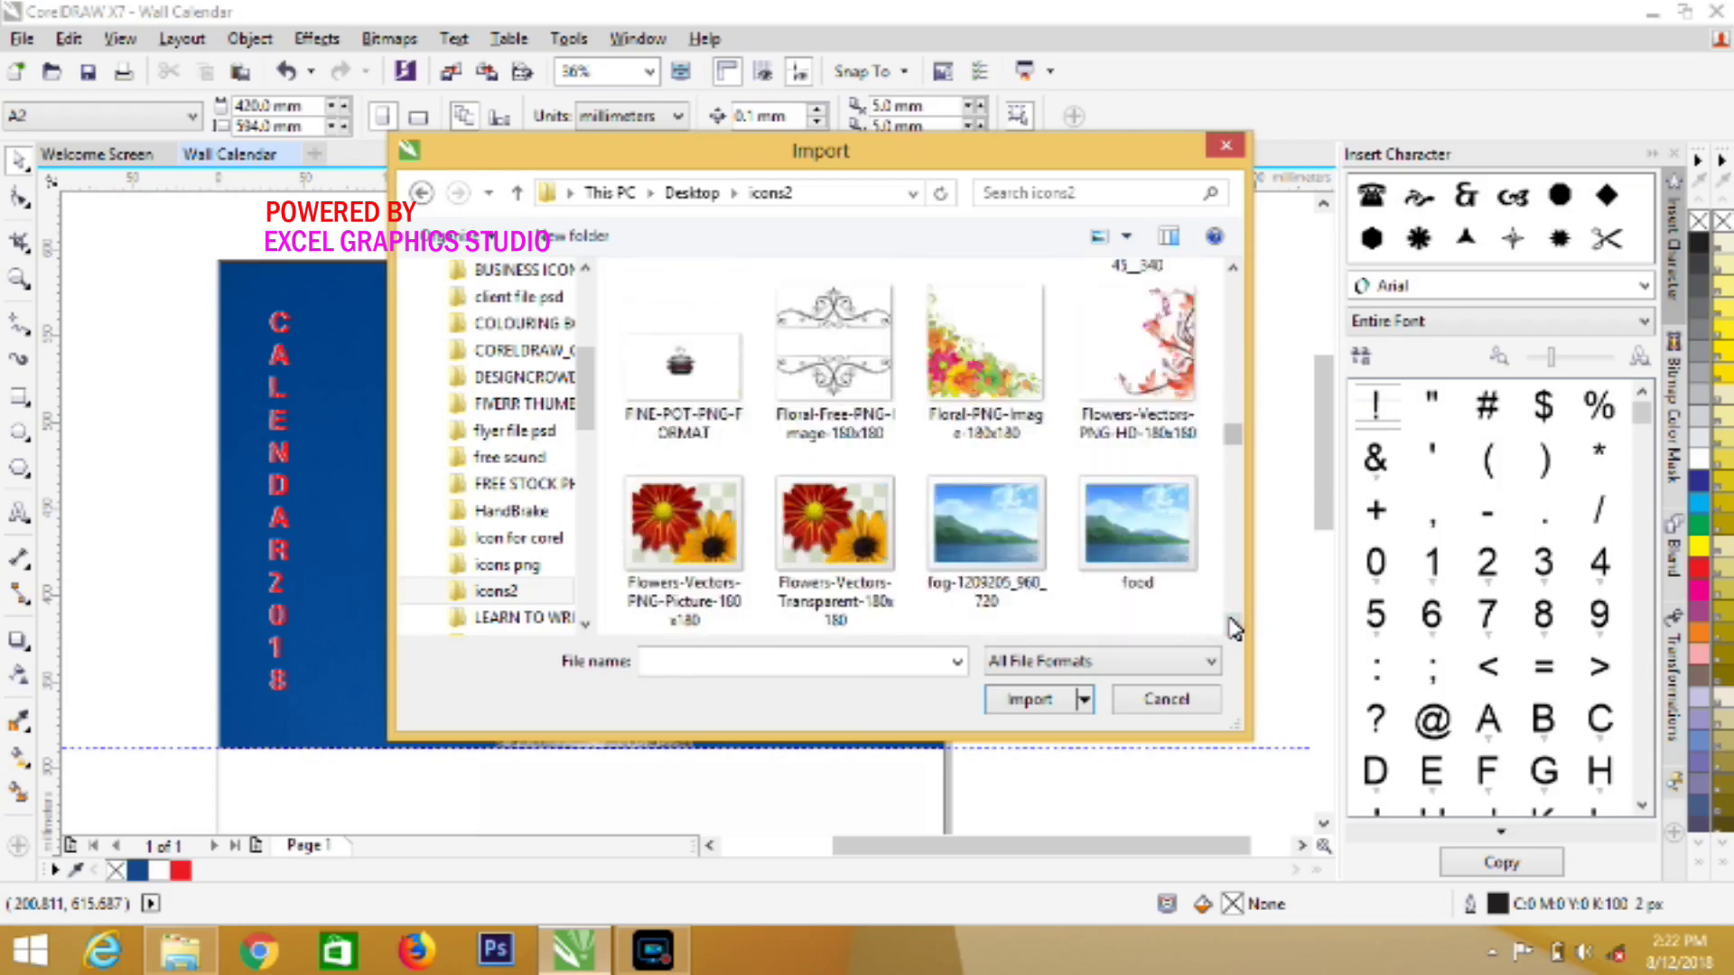
pyautogui.click(1232, 624)
pyautogui.click(1231, 624)
pyautogui.click(1232, 624)
pyautogui.click(1231, 624)
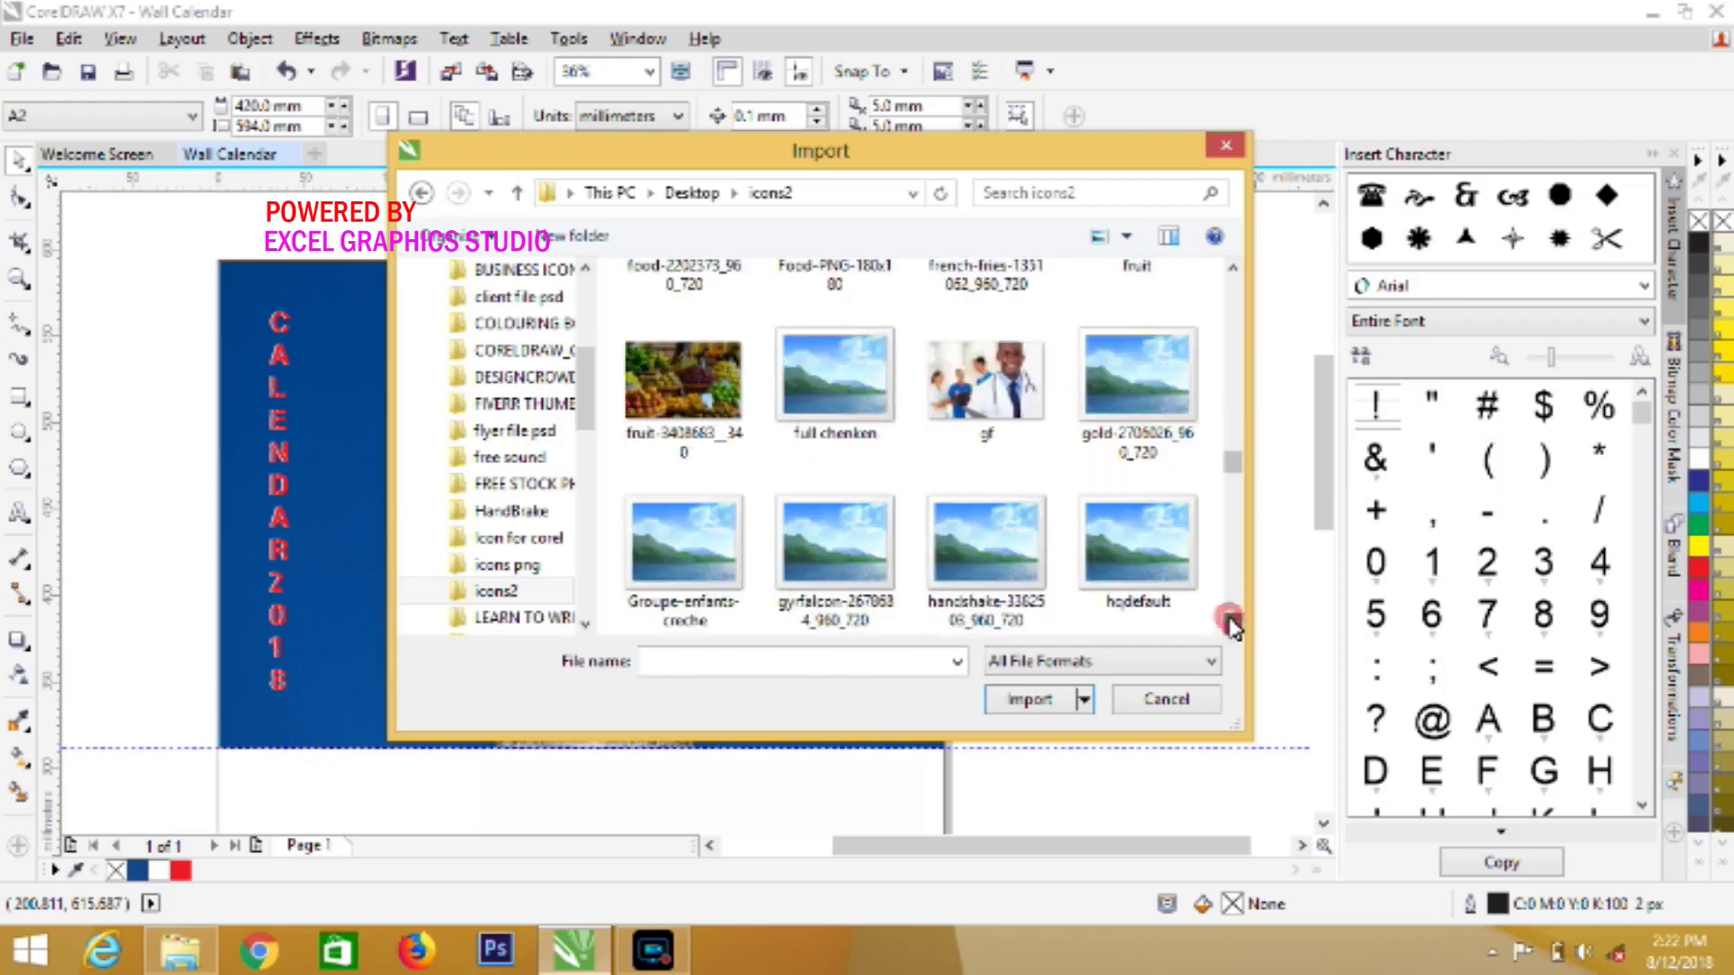
pyautogui.click(1232, 624)
pyautogui.click(1232, 624)
pyautogui.click(1232, 624)
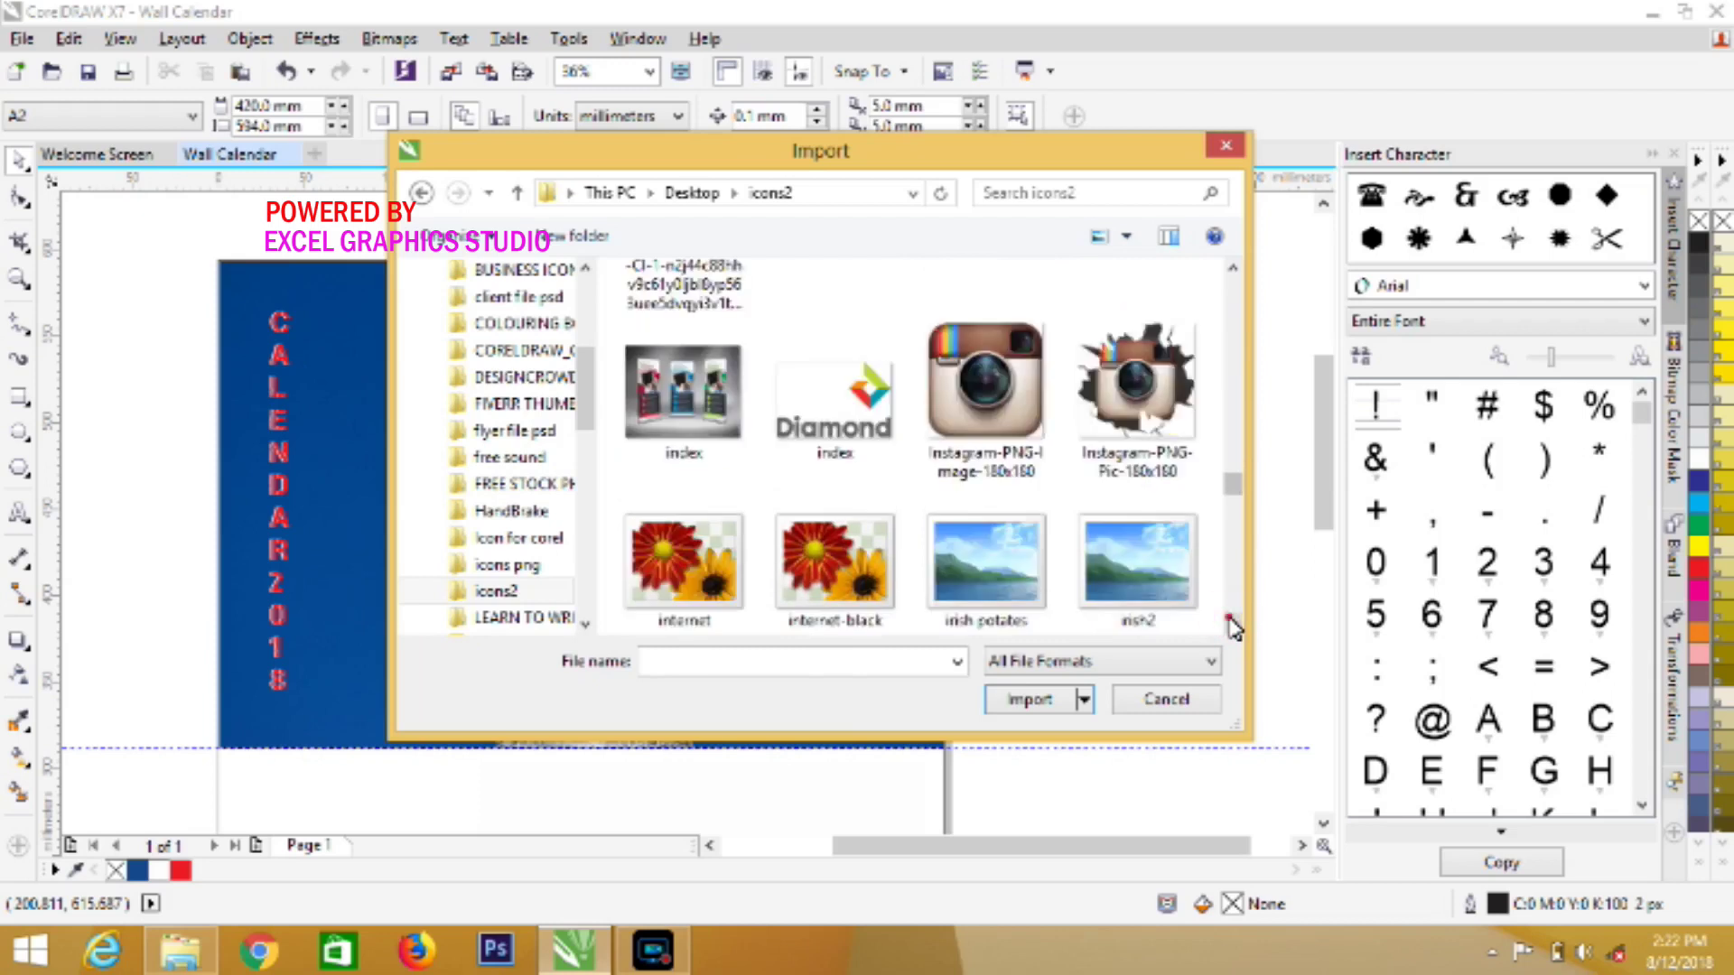
pyautogui.click(1232, 624)
pyautogui.click(1232, 624)
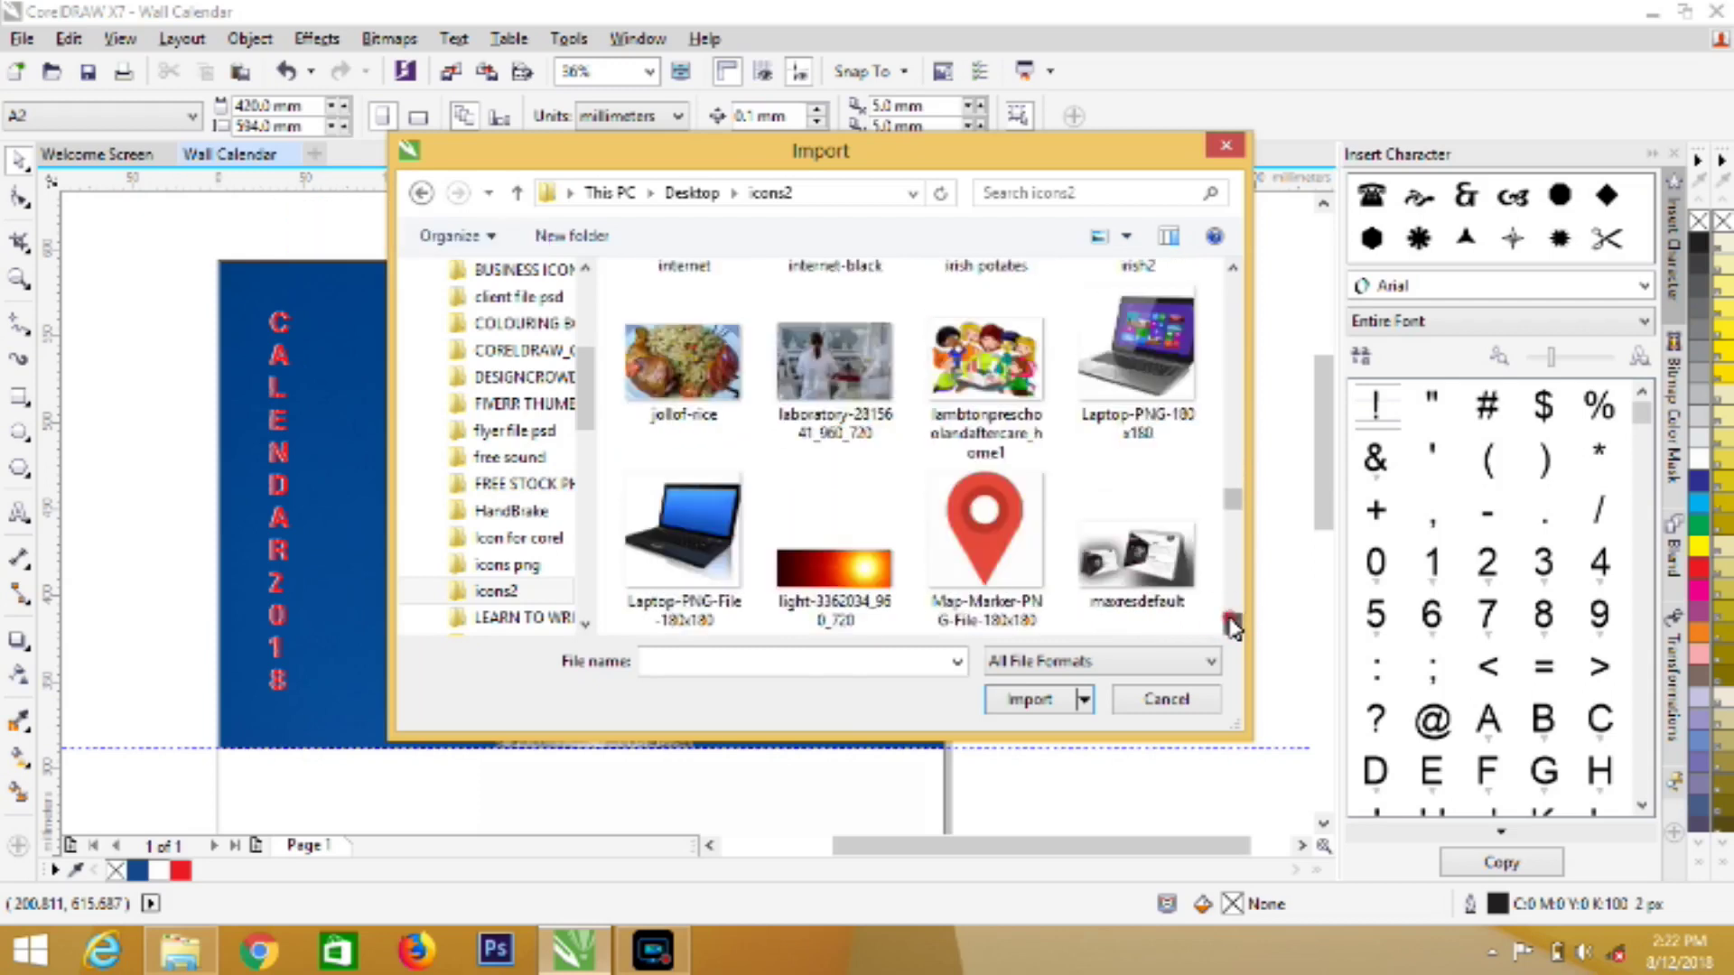
pyautogui.click(1231, 624)
pyautogui.click(1231, 624)
pyautogui.click(1232, 624)
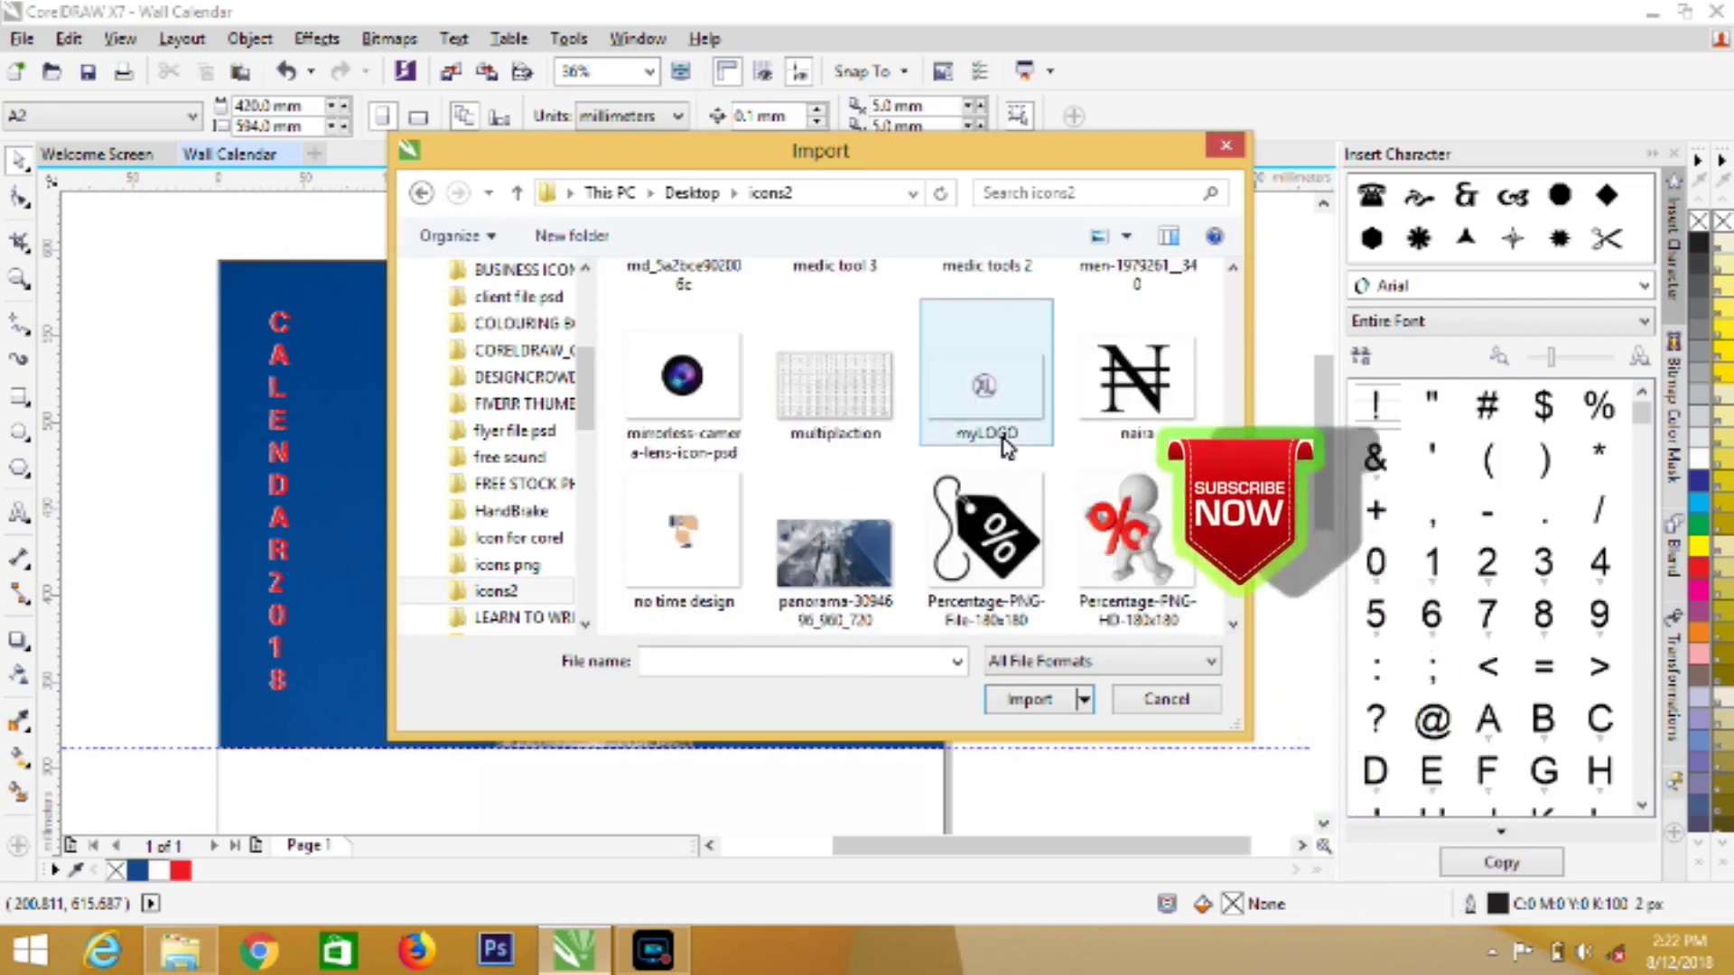
pyautogui.click(985, 384)
pyautogui.click(1020, 728)
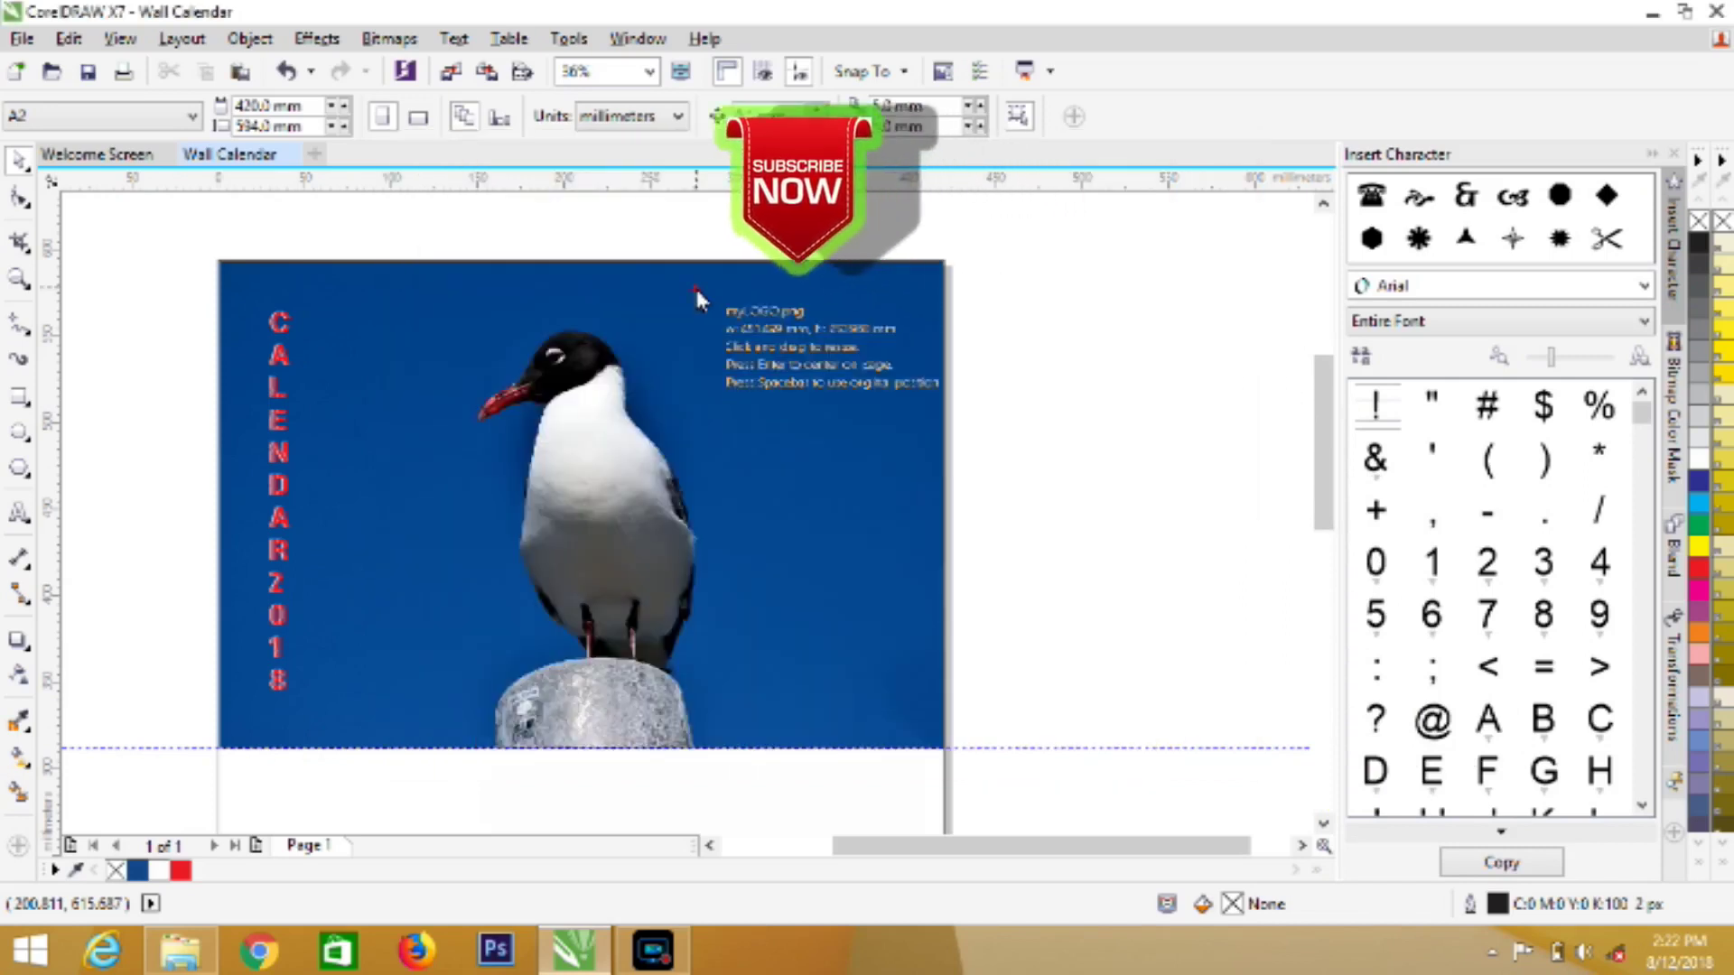
# Place the myLOGO emblem in the header's top right and nudge it slightly higher
pyautogui.moveTo(695, 285); pyautogui.dragTo(946, 477)
pyautogui.click(1096, 486)
pyautogui.click(813, 363)
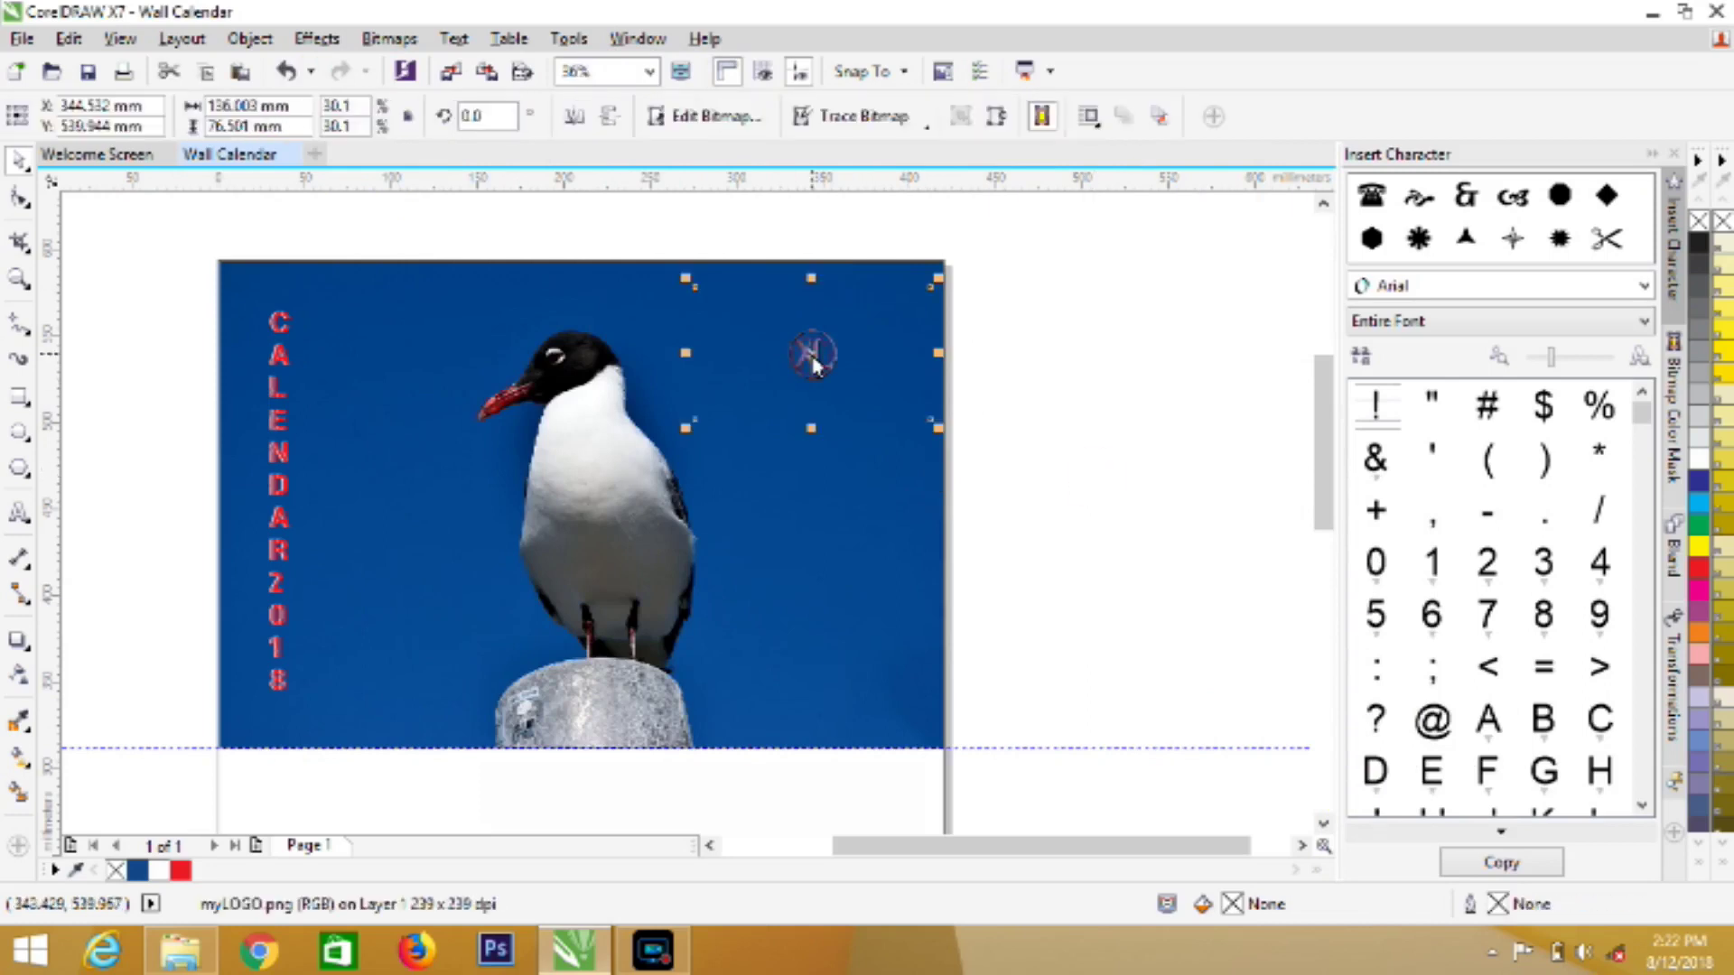
pyautogui.moveTo(814, 363); pyautogui.dragTo(812, 344)
pyautogui.click(1045, 495)
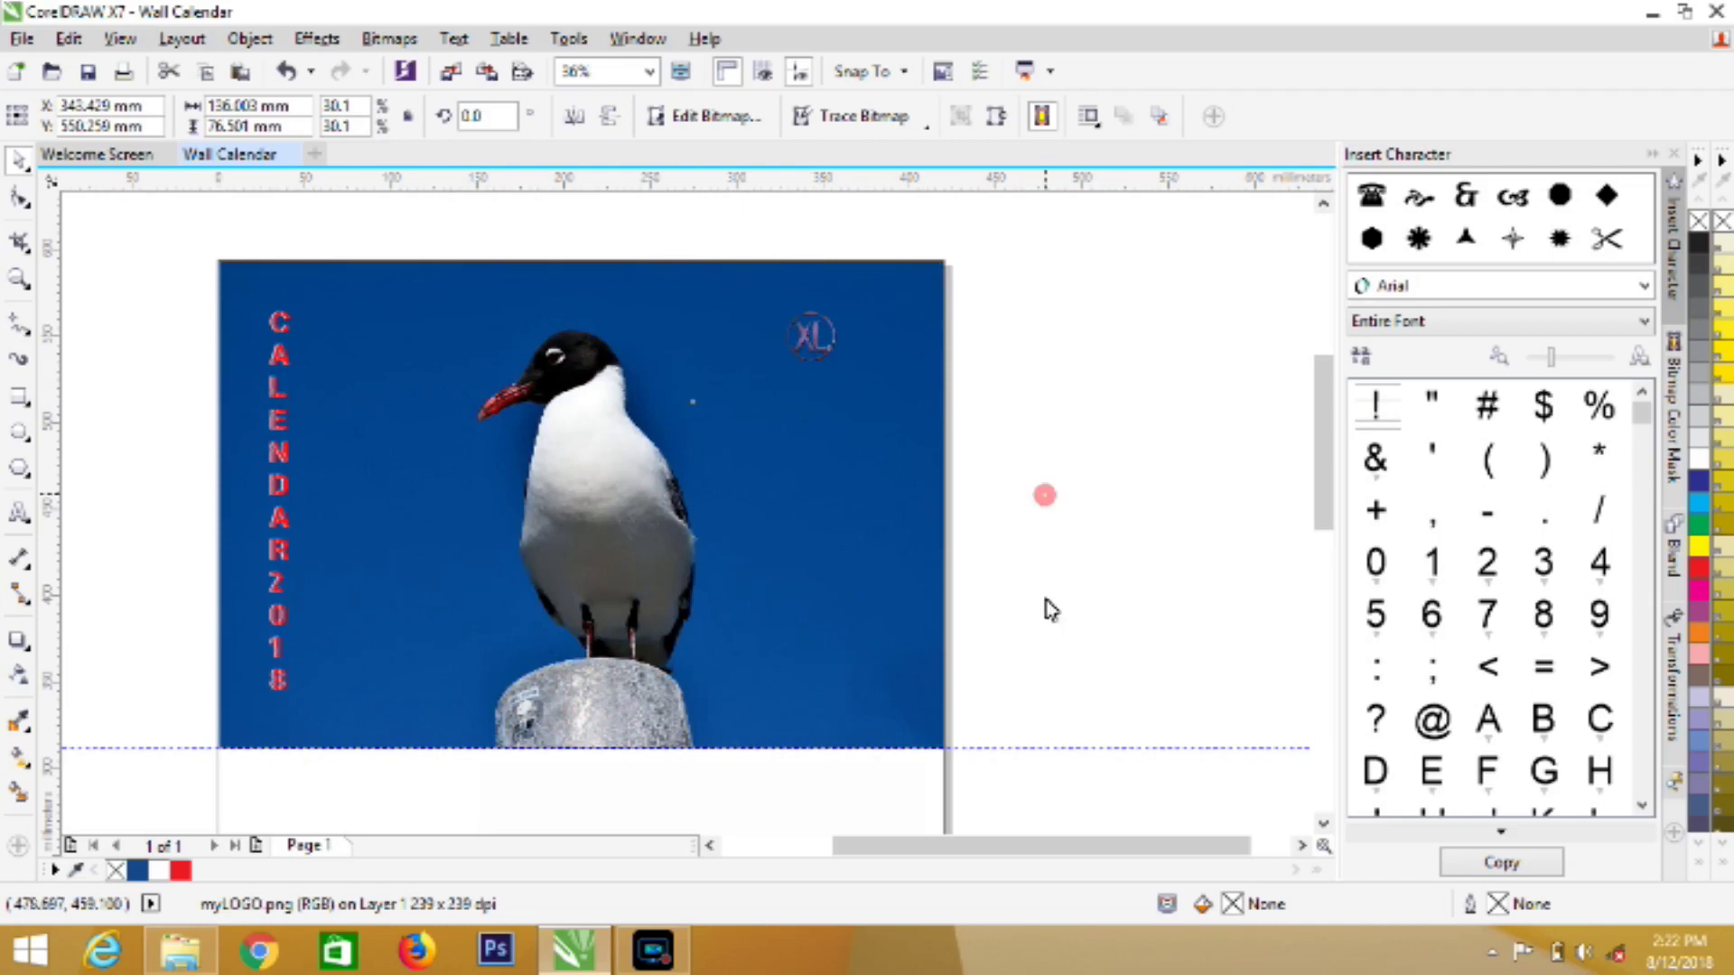
# Delete the horizontal guideline below the photo and zoom out to review the page at 18%
pyautogui.rightClick(1021, 748)
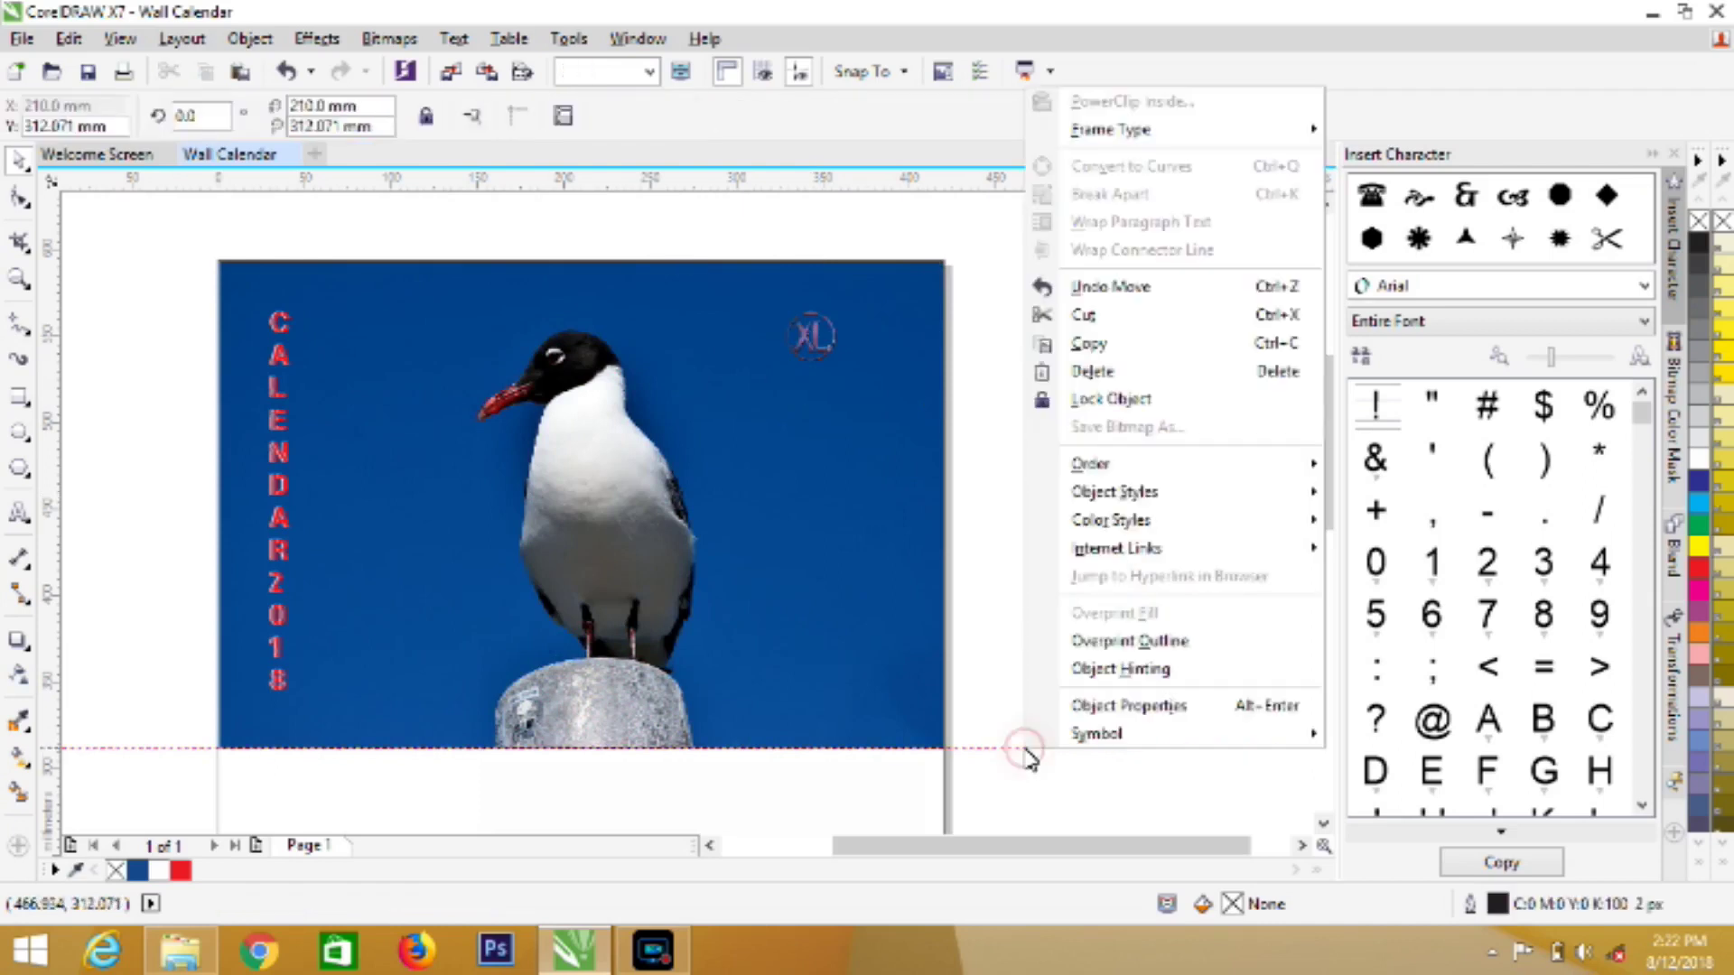
pyautogui.click(1107, 379)
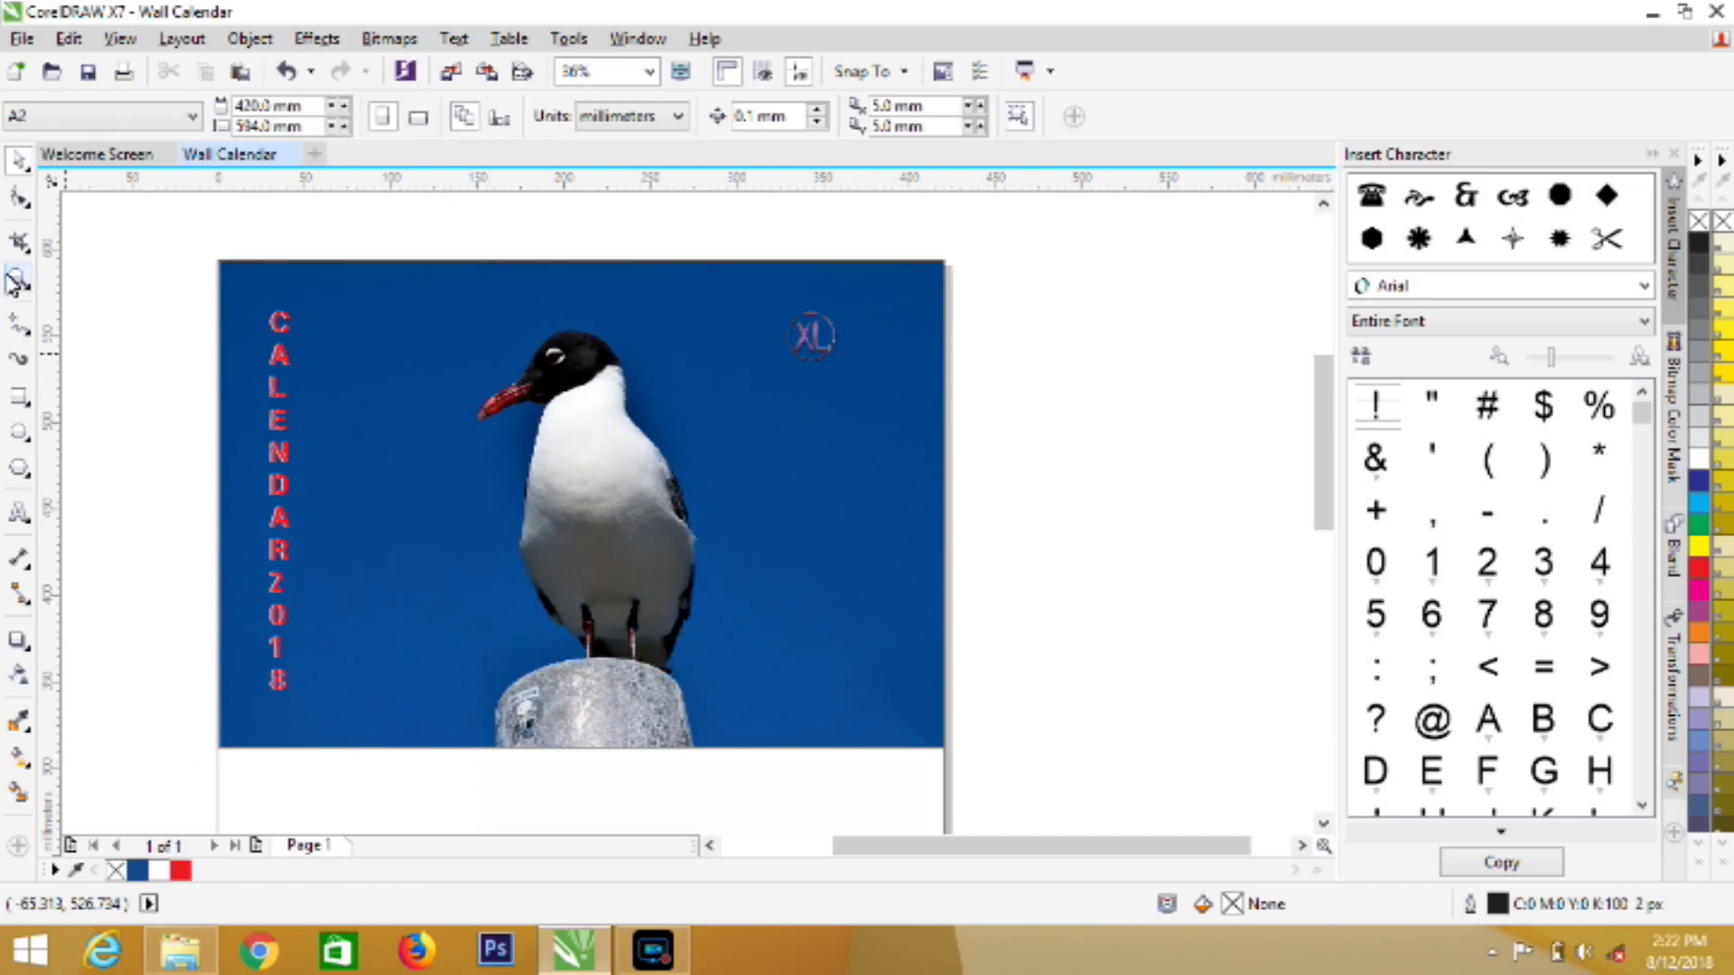
pyautogui.press('z')
pyautogui.click(174, 118)
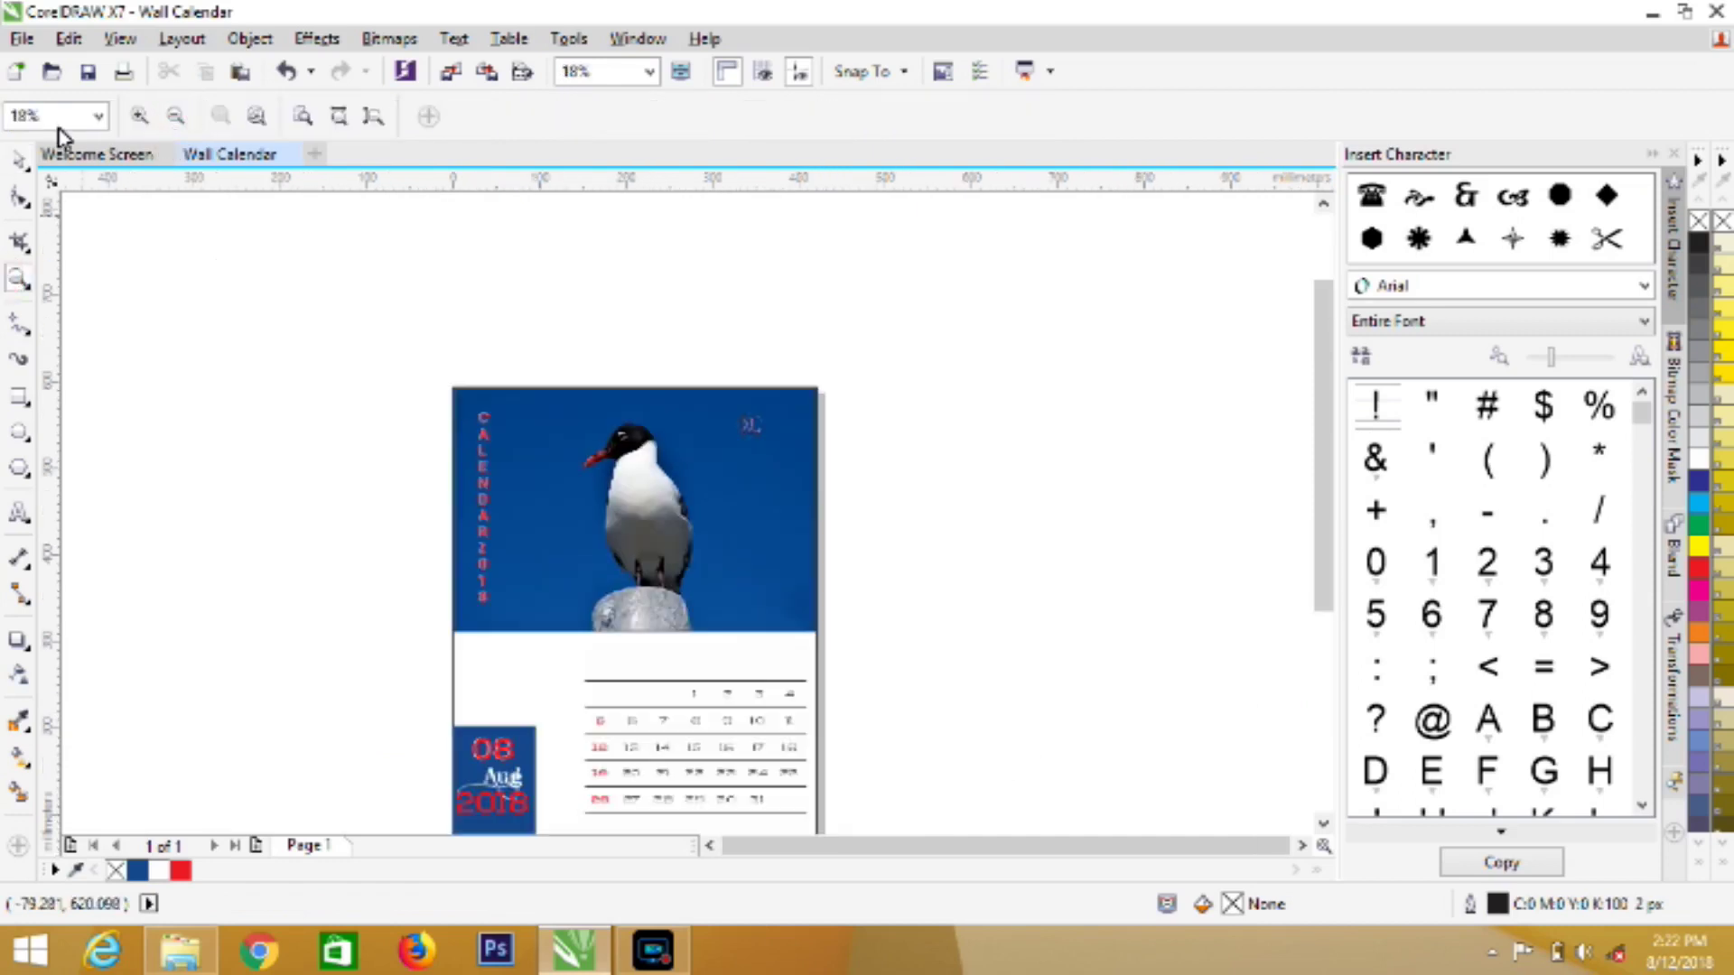
pyautogui.click(166, 119)
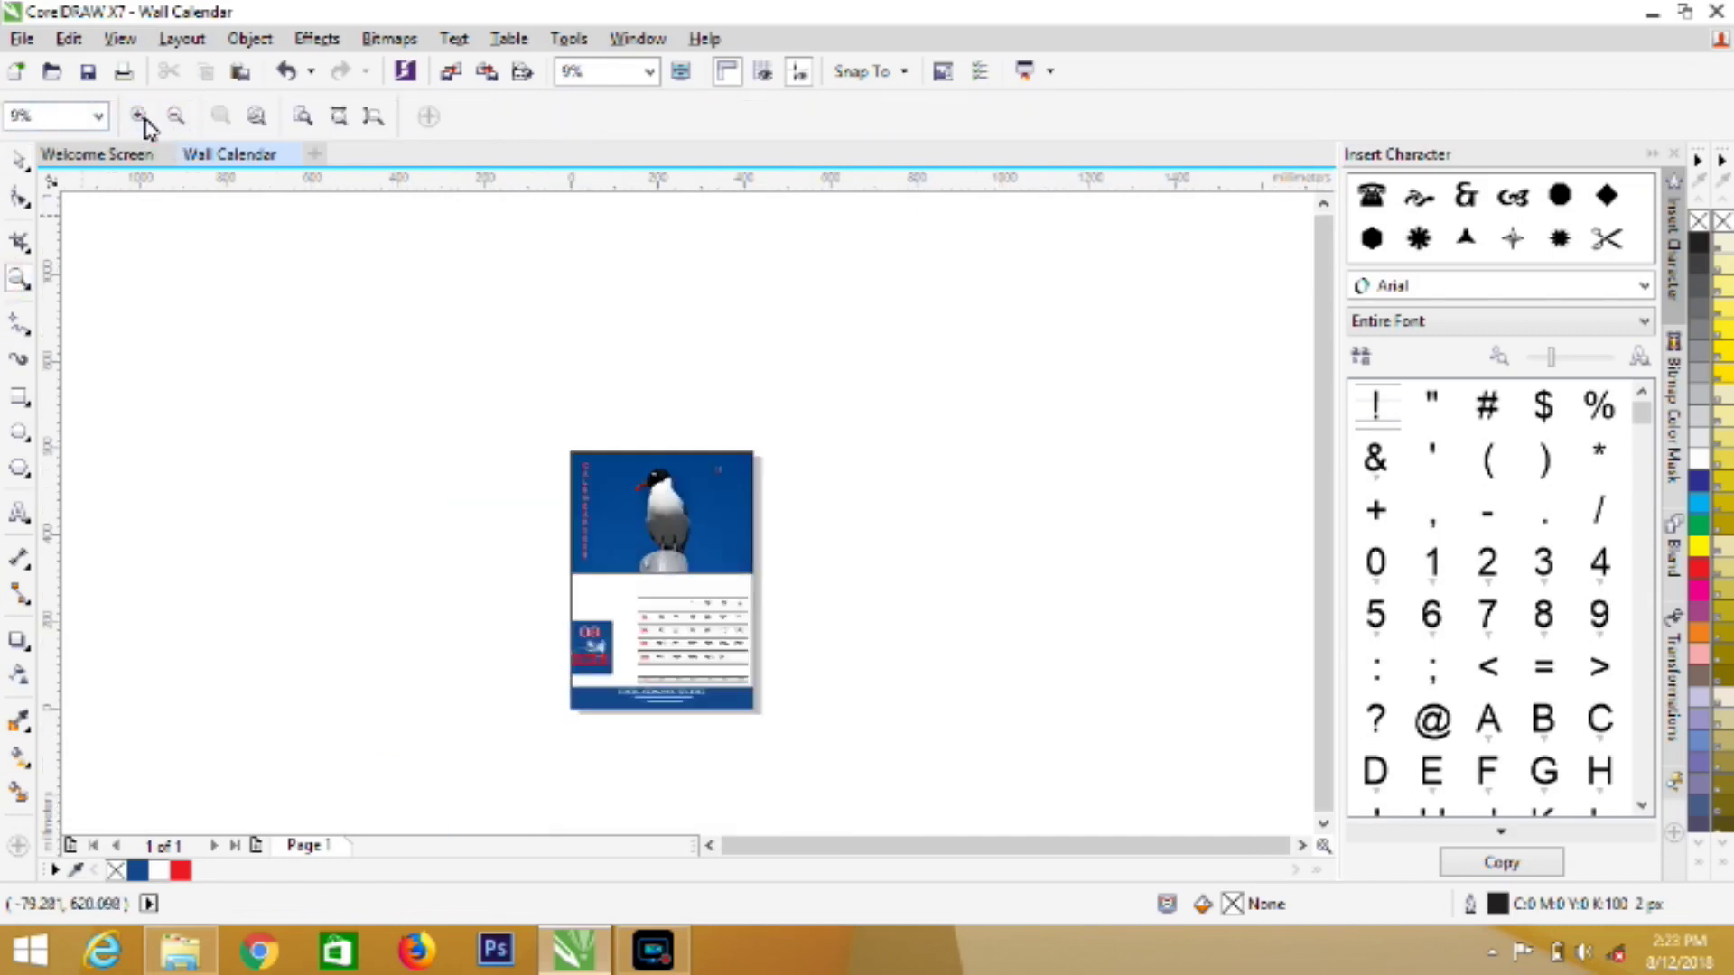
pyautogui.click(143, 119)
pyautogui.click(19, 161)
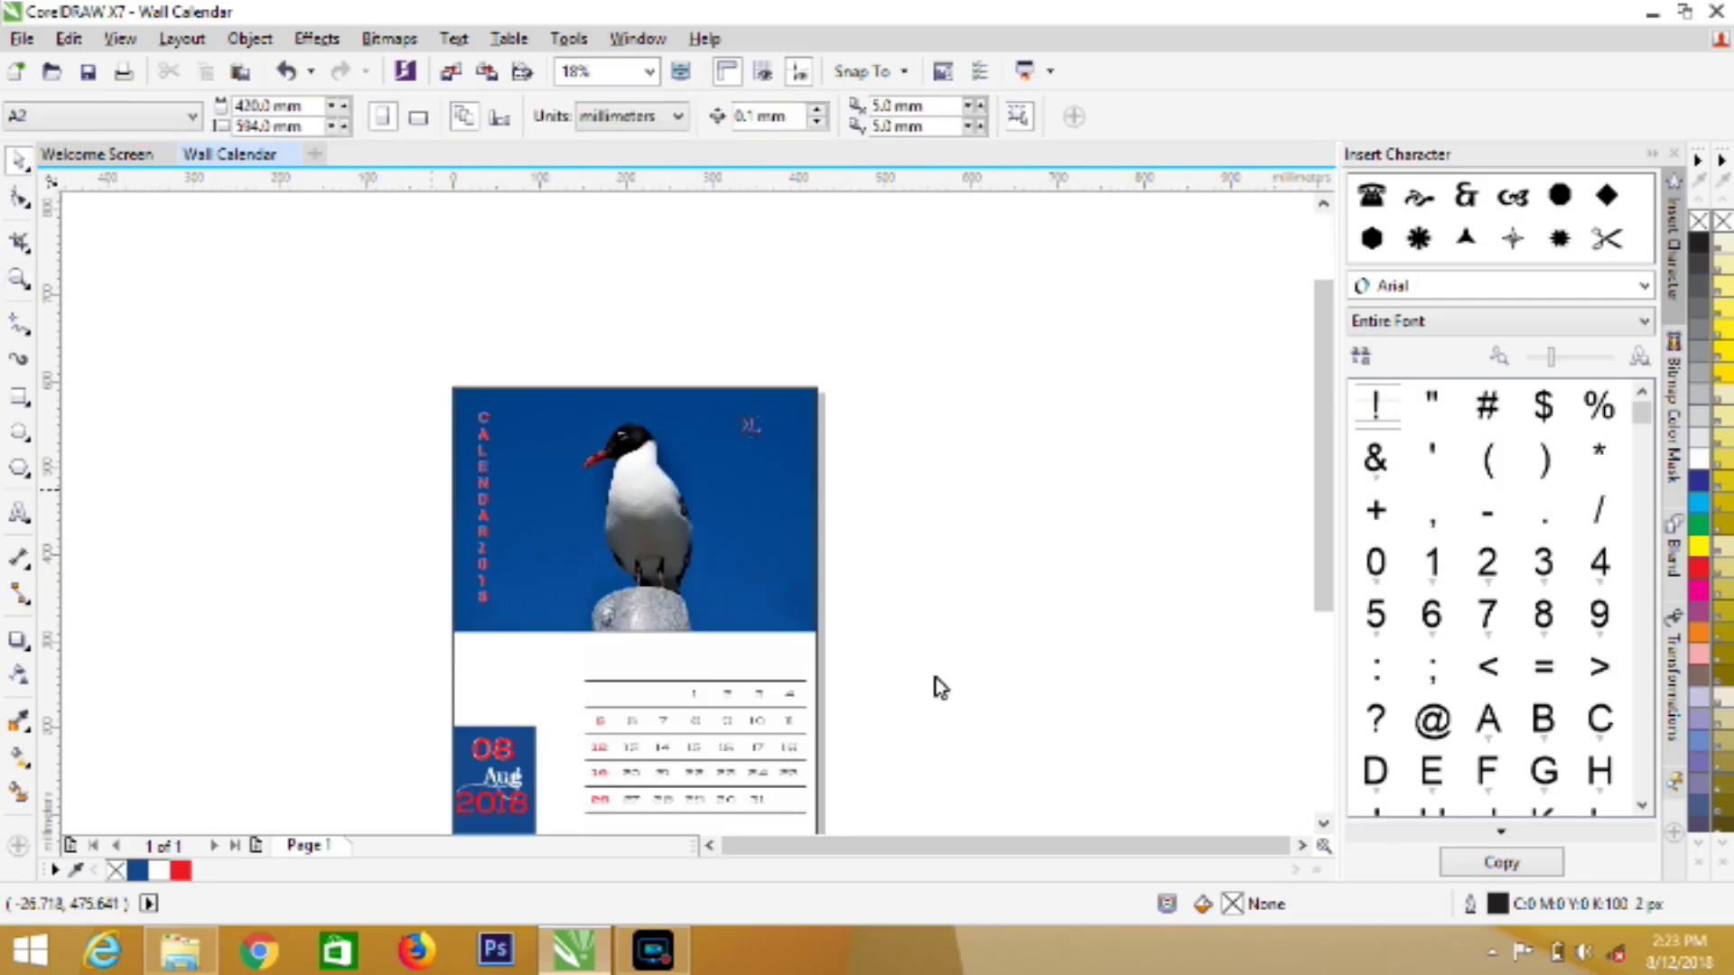
pyautogui.click(1323, 823)
pyautogui.click(1323, 824)
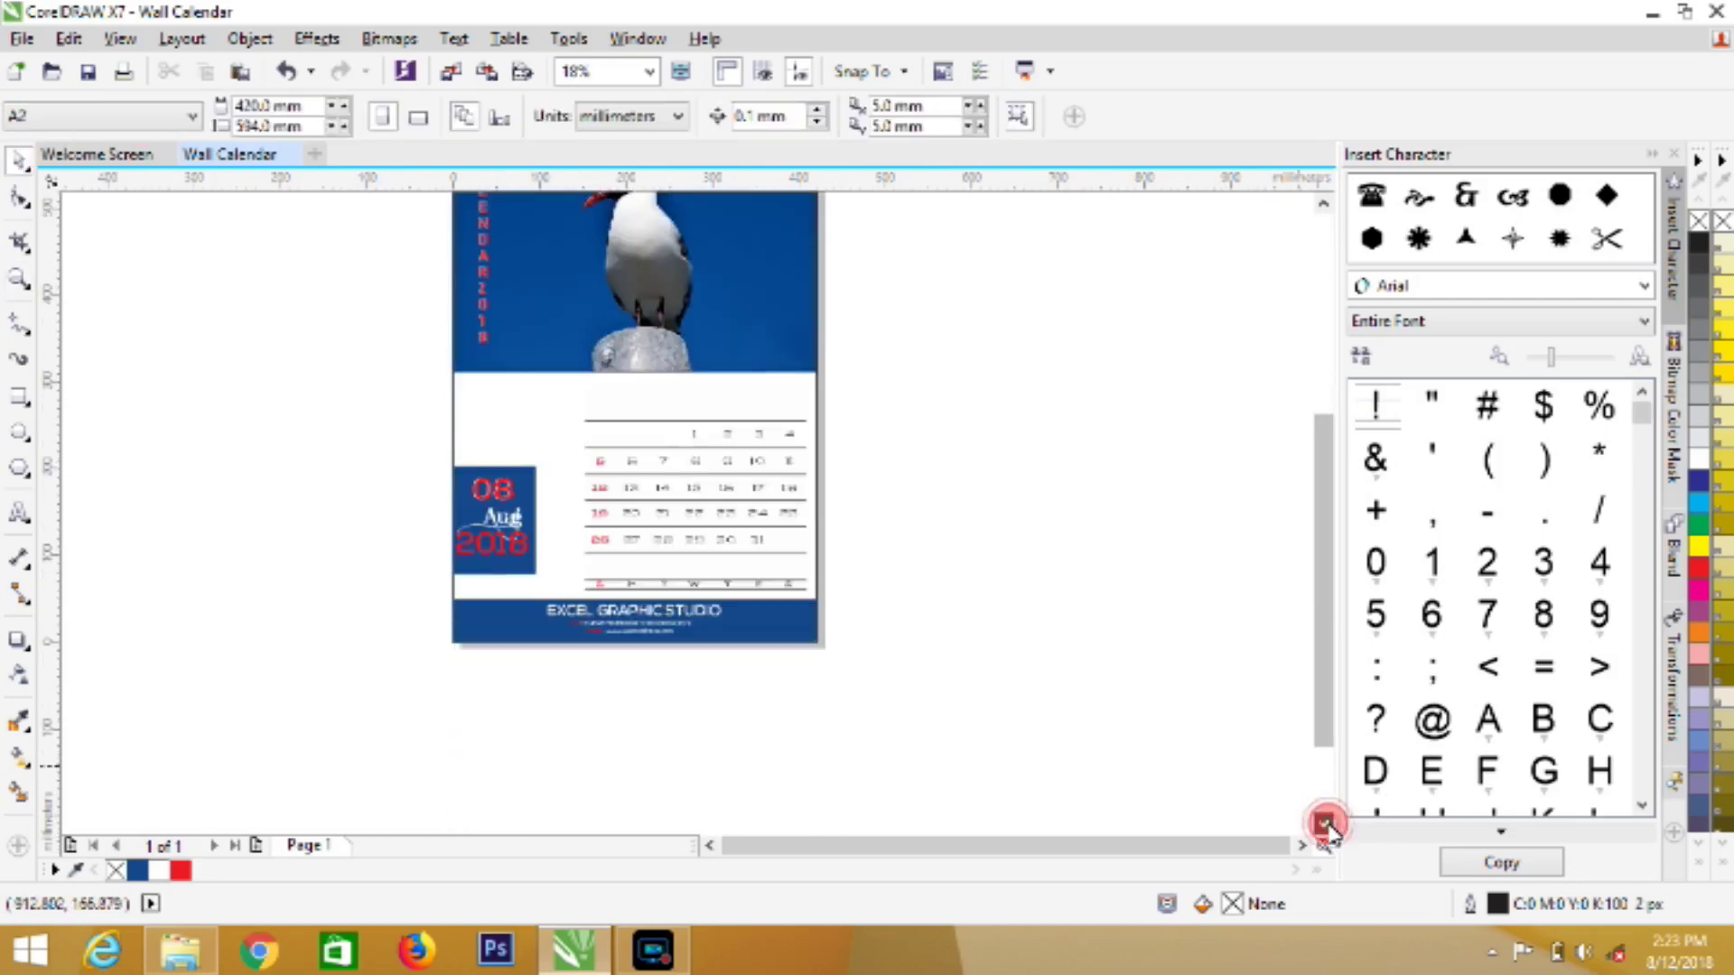